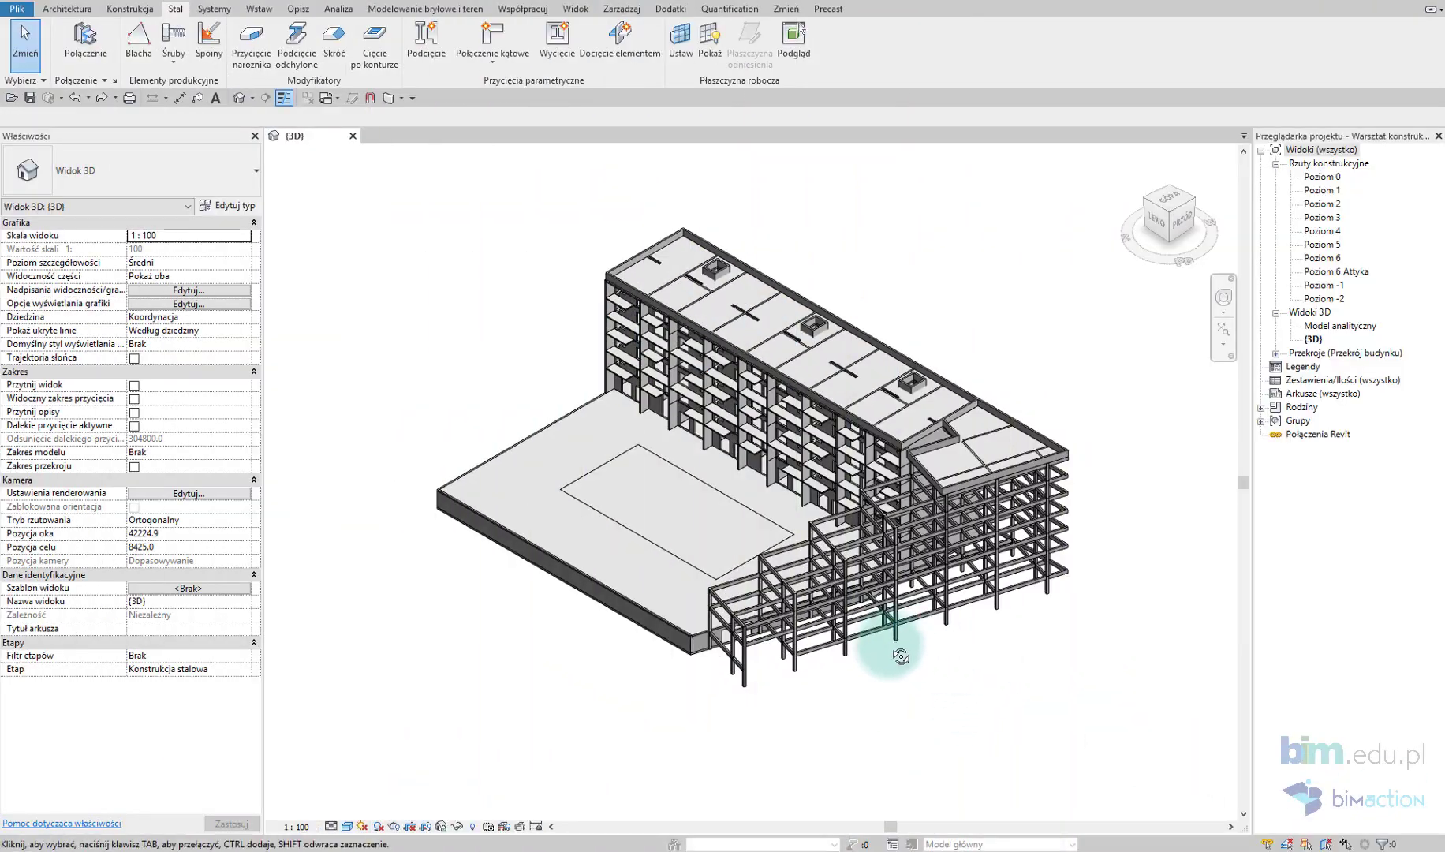
# Step: Orbit the 3D view to look over the whole building and its steel-frame annex
pyautogui.moveTo(887, 661)
pyautogui.keyDown('shift'); pyautogui.mouseDown(button='middle')
pyautogui.moveTo(1193, 619)
pyautogui.moveTo(1235, 568)
pyautogui.moveTo(975, 614)
pyautogui.moveTo(1128, 310)
pyautogui.mouseUp(button='middle'); pyautogui.keyUp('shift')
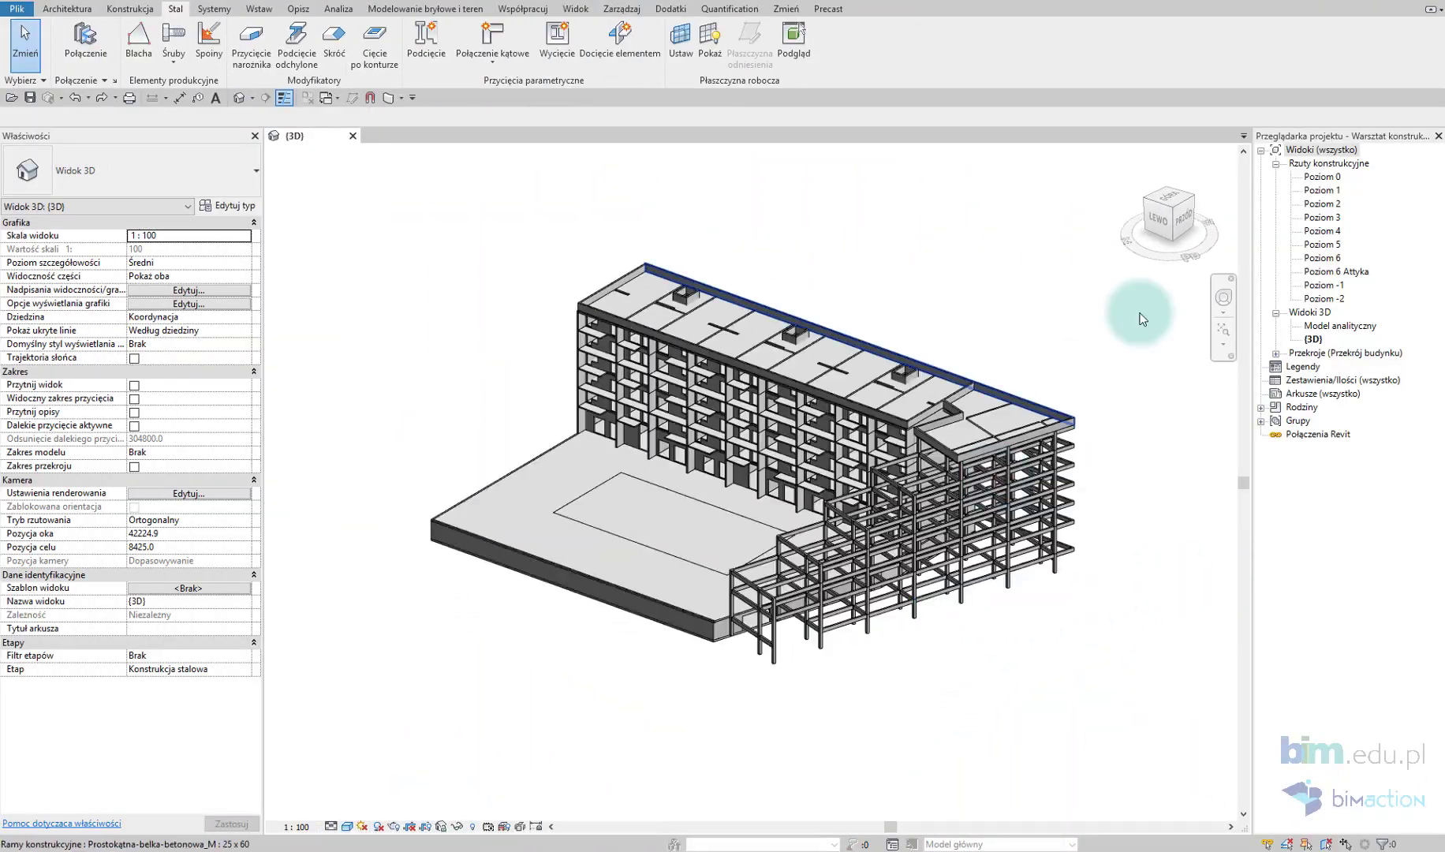
# Step: Filter the isometric 3D view to the Konstrukcja stalowa phase and zoom onto the steel frame
pyautogui.click(1173, 212)
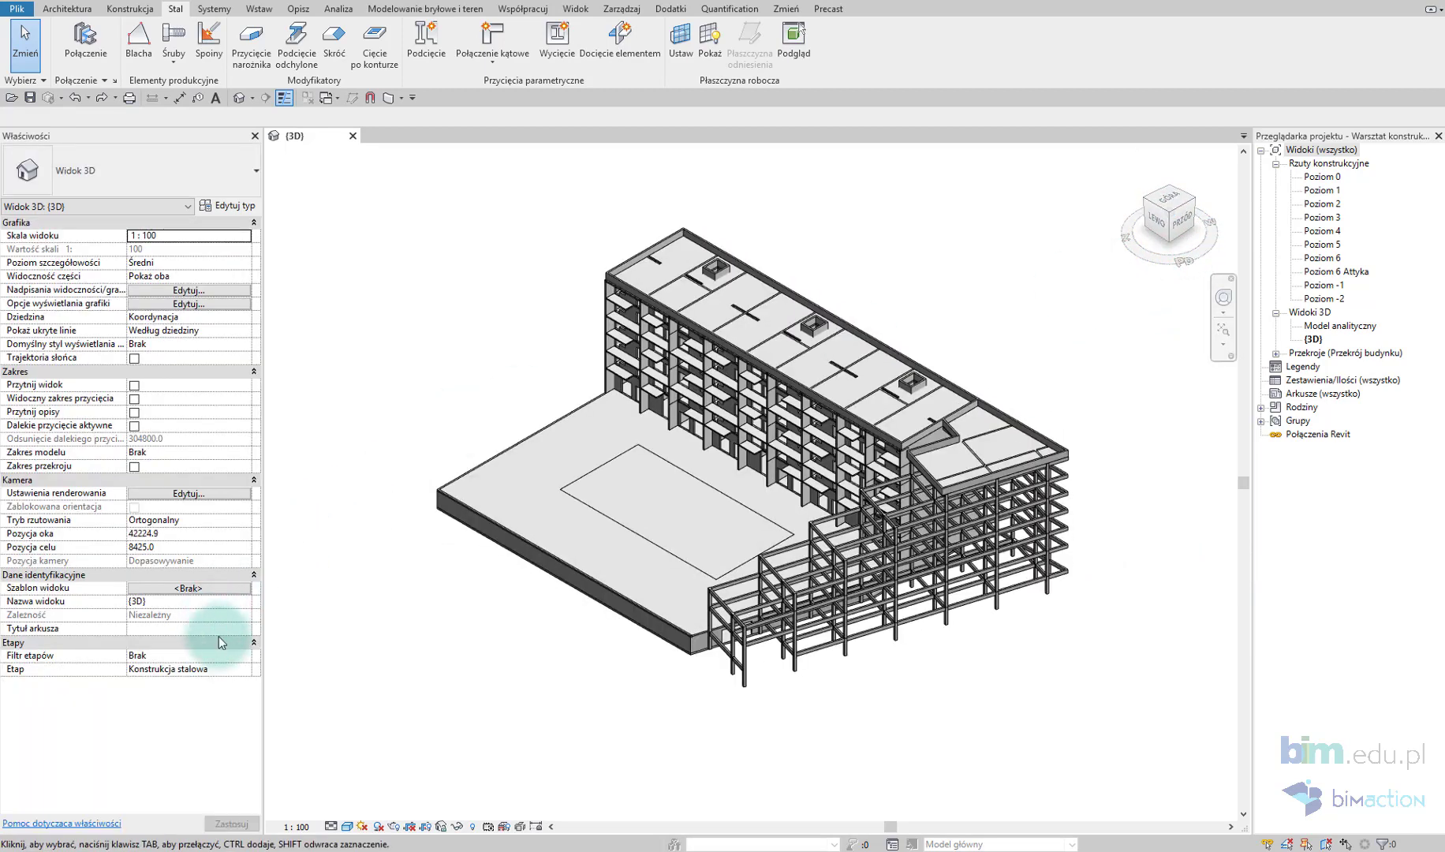
pyautogui.click(247, 656)
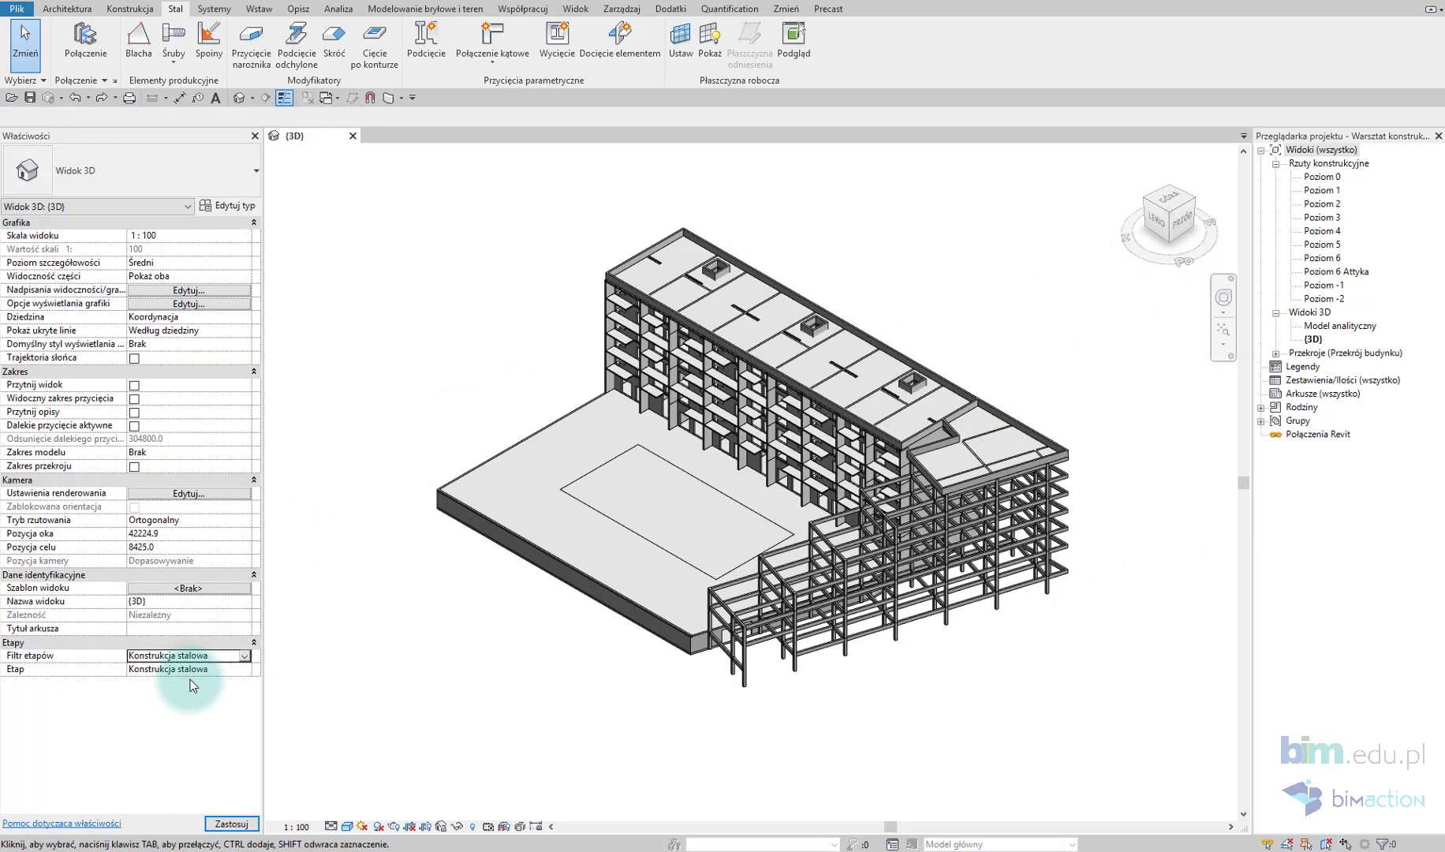
pyautogui.click(783, 686)
pyautogui.scroll(4, 774, 681)
pyautogui.scroll(2, 761, 670)
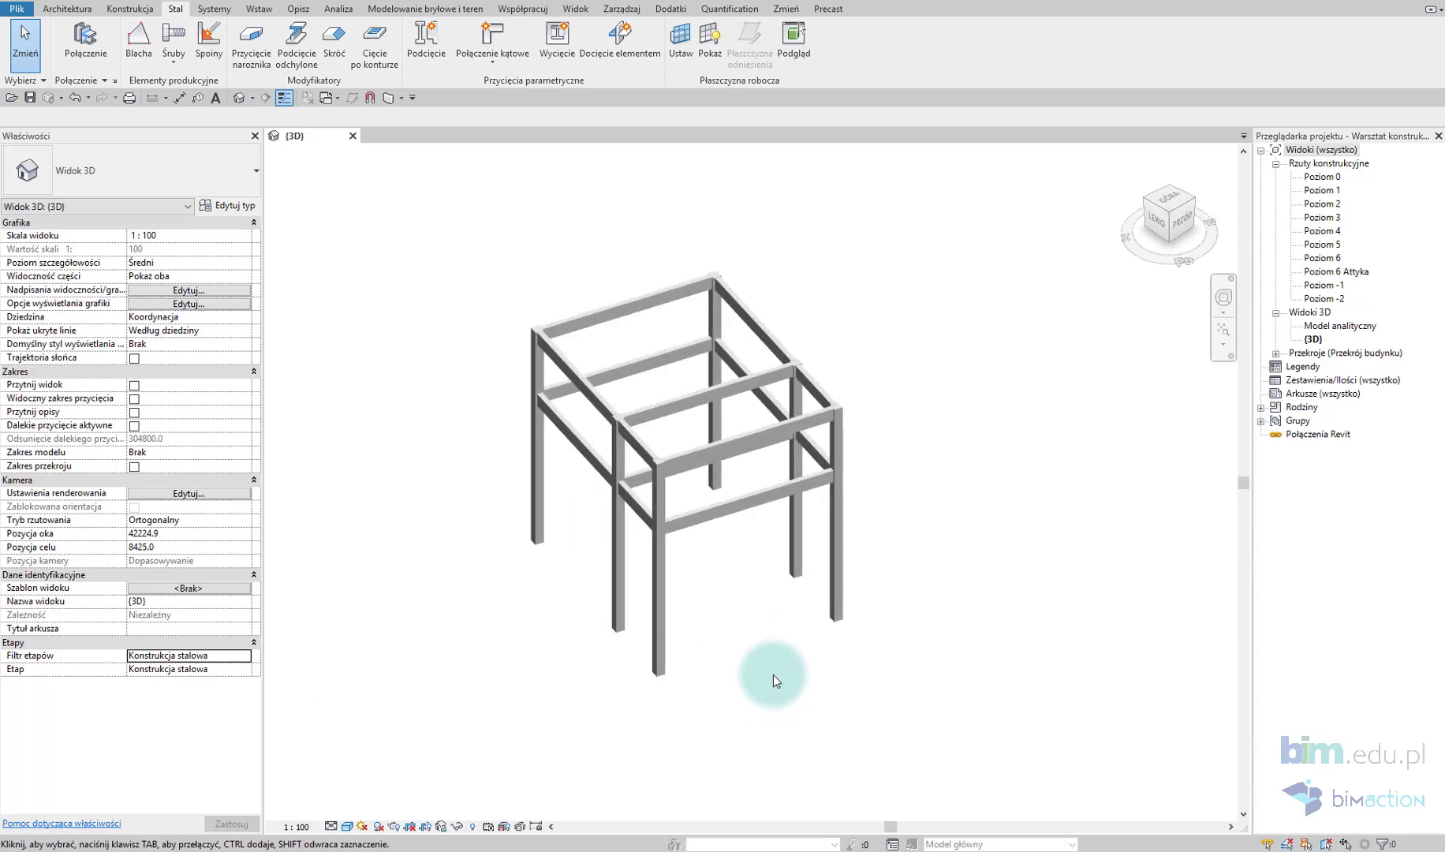
pyautogui.moveTo(777, 664)
pyautogui.keyDown('shift'); pyautogui.mouseDown(button='middle')
pyautogui.moveTo(1061, 635)
pyautogui.moveTo(919, 622)
pyautogui.moveTo(912, 657)
pyautogui.moveTo(722, 636)
pyautogui.mouseUp(button='middle'); pyautogui.keyUp('shift')
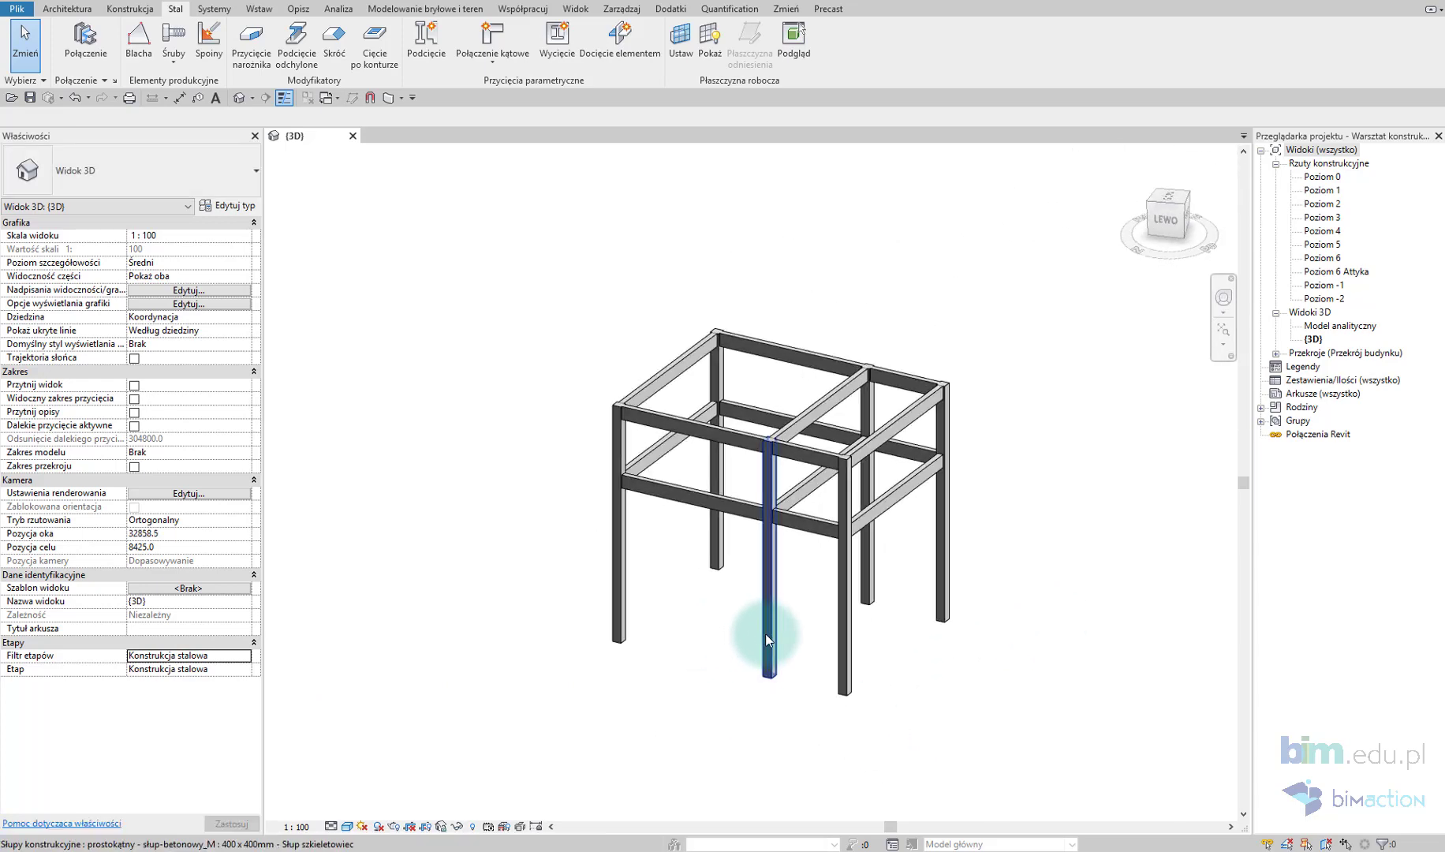
# Step: Select all six frame columns visible in the view for a type change
pyautogui.click(765, 633)
pyautogui.rightClick(713, 614)
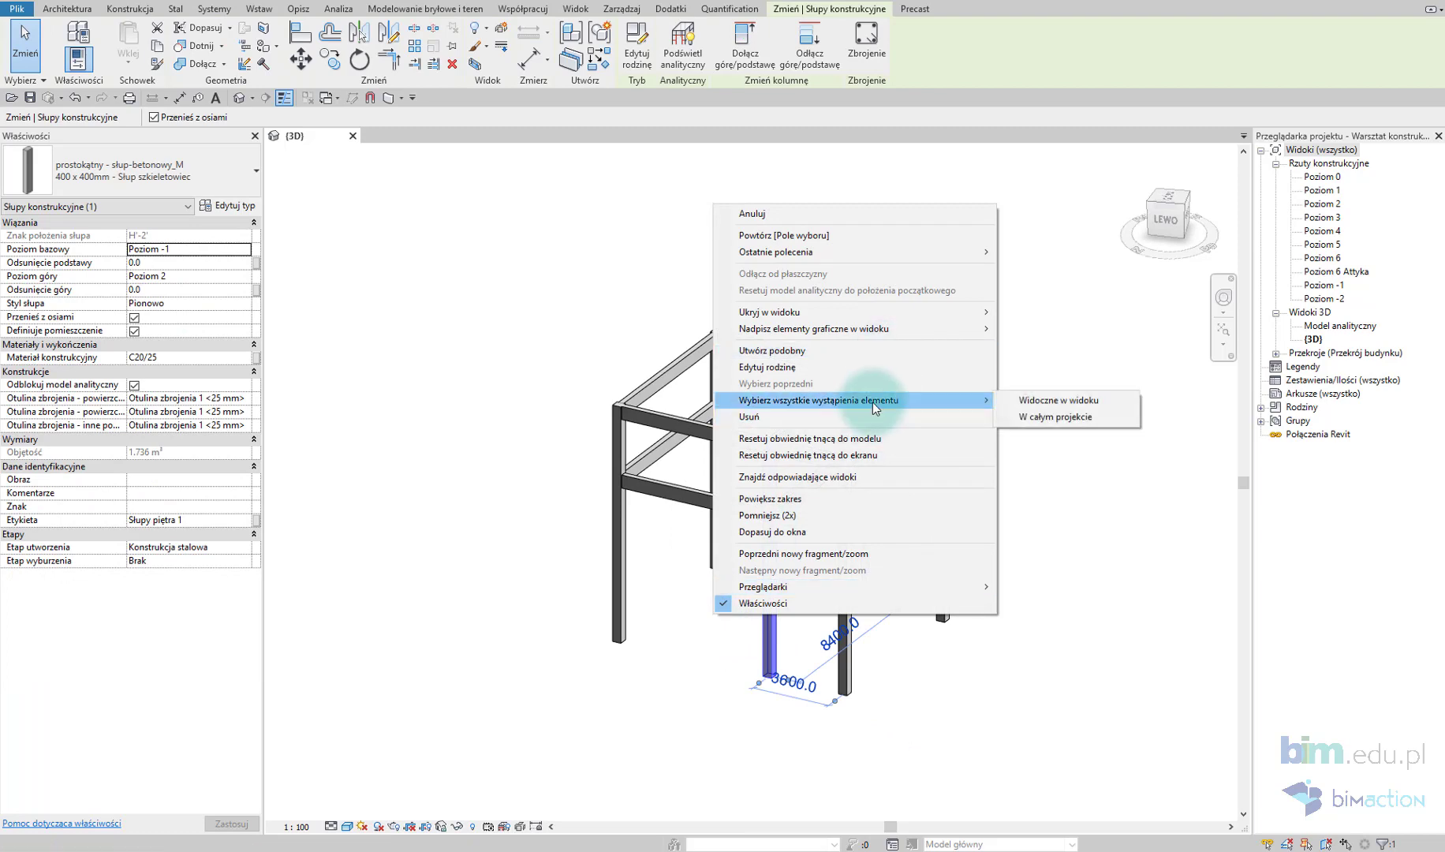
pyautogui.click(1049, 399)
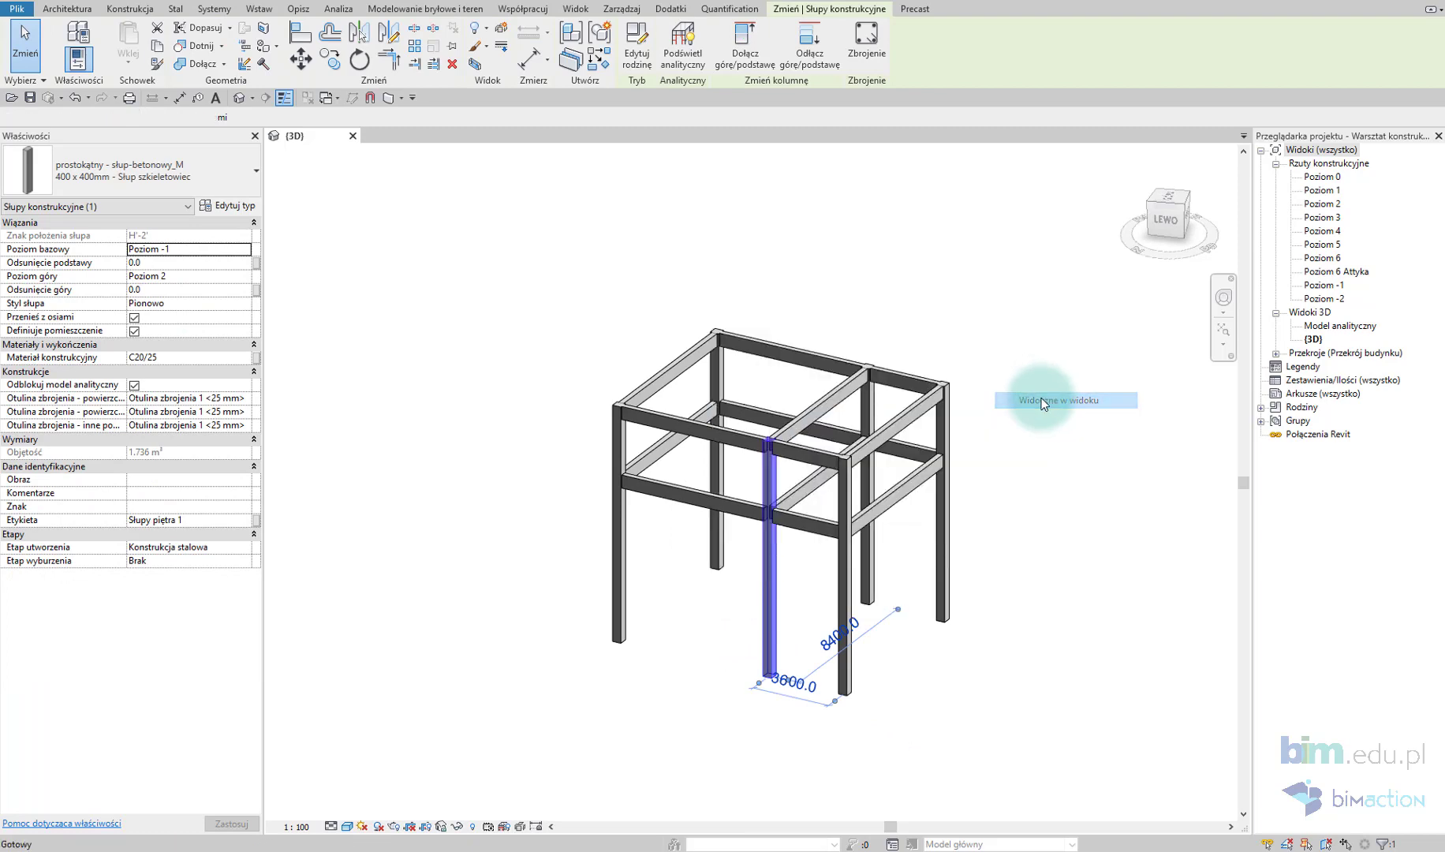
pyautogui.click(225, 206)
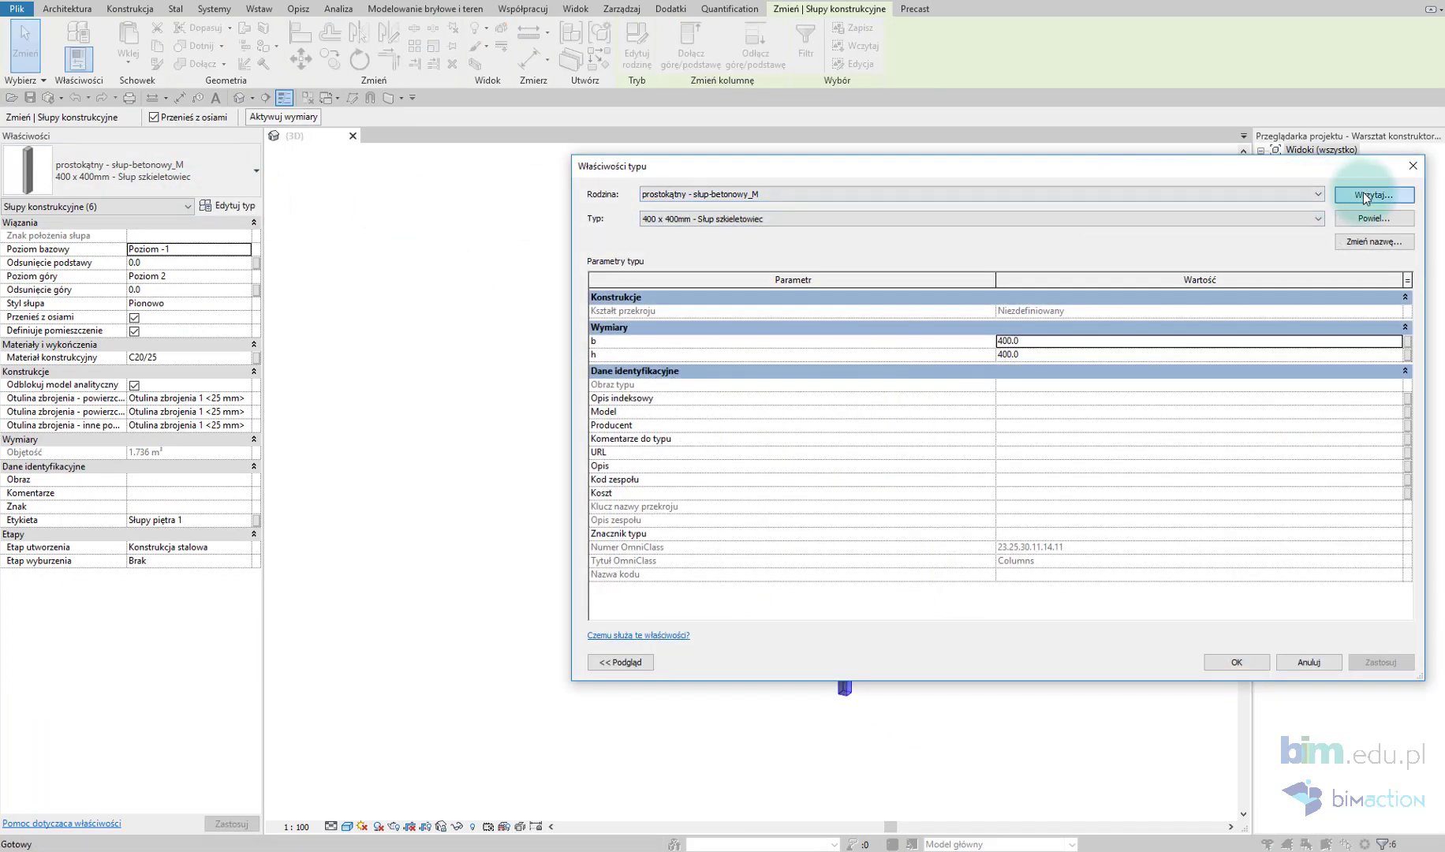
# Step: Load the Słup HE-A column family and switch the columns to type HEA280
pyautogui.click(1366, 196)
pyautogui.click(862, 190)
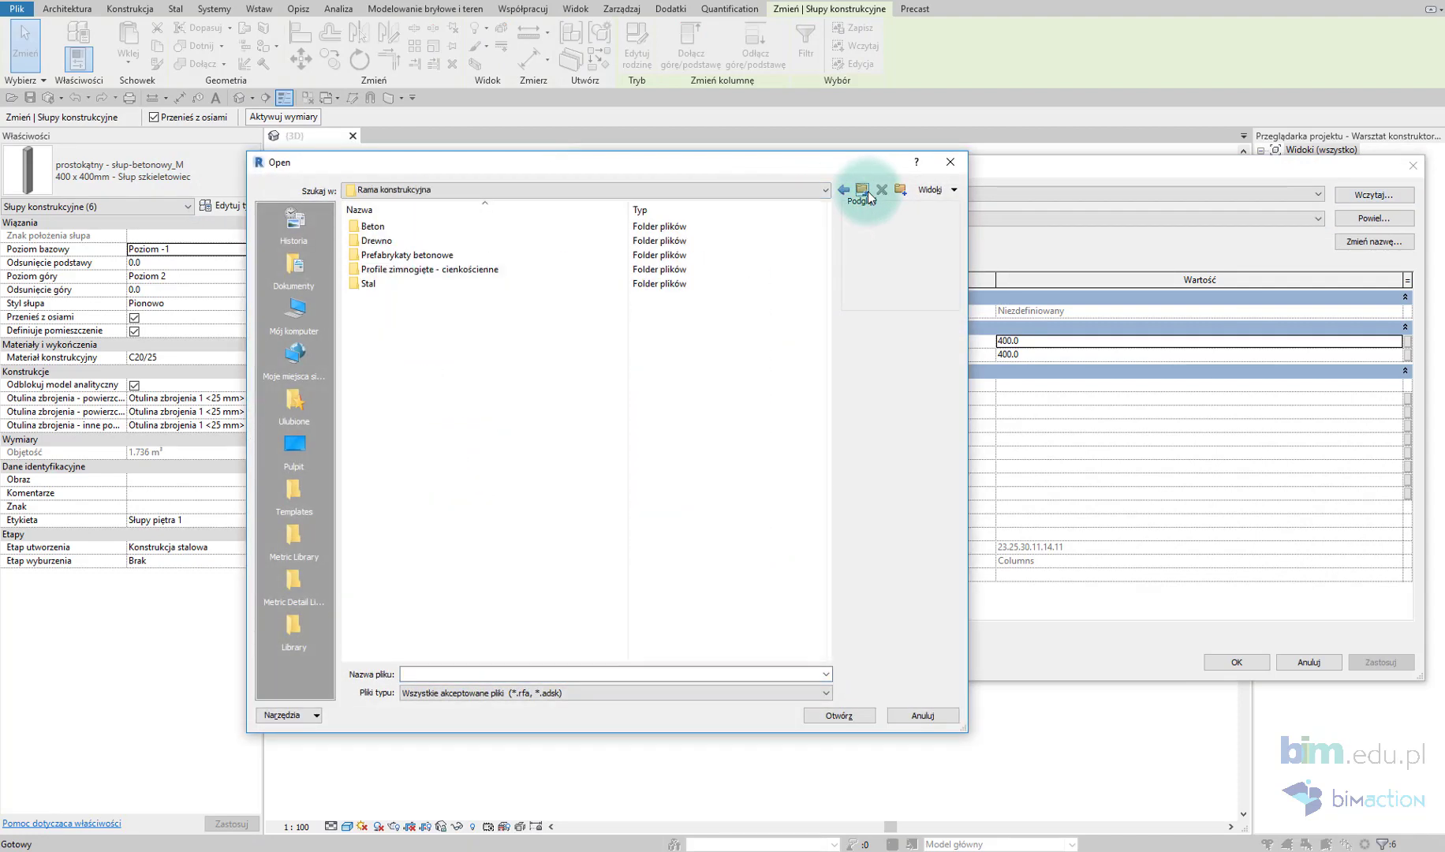
pyautogui.scroll(-6, 595, 314)
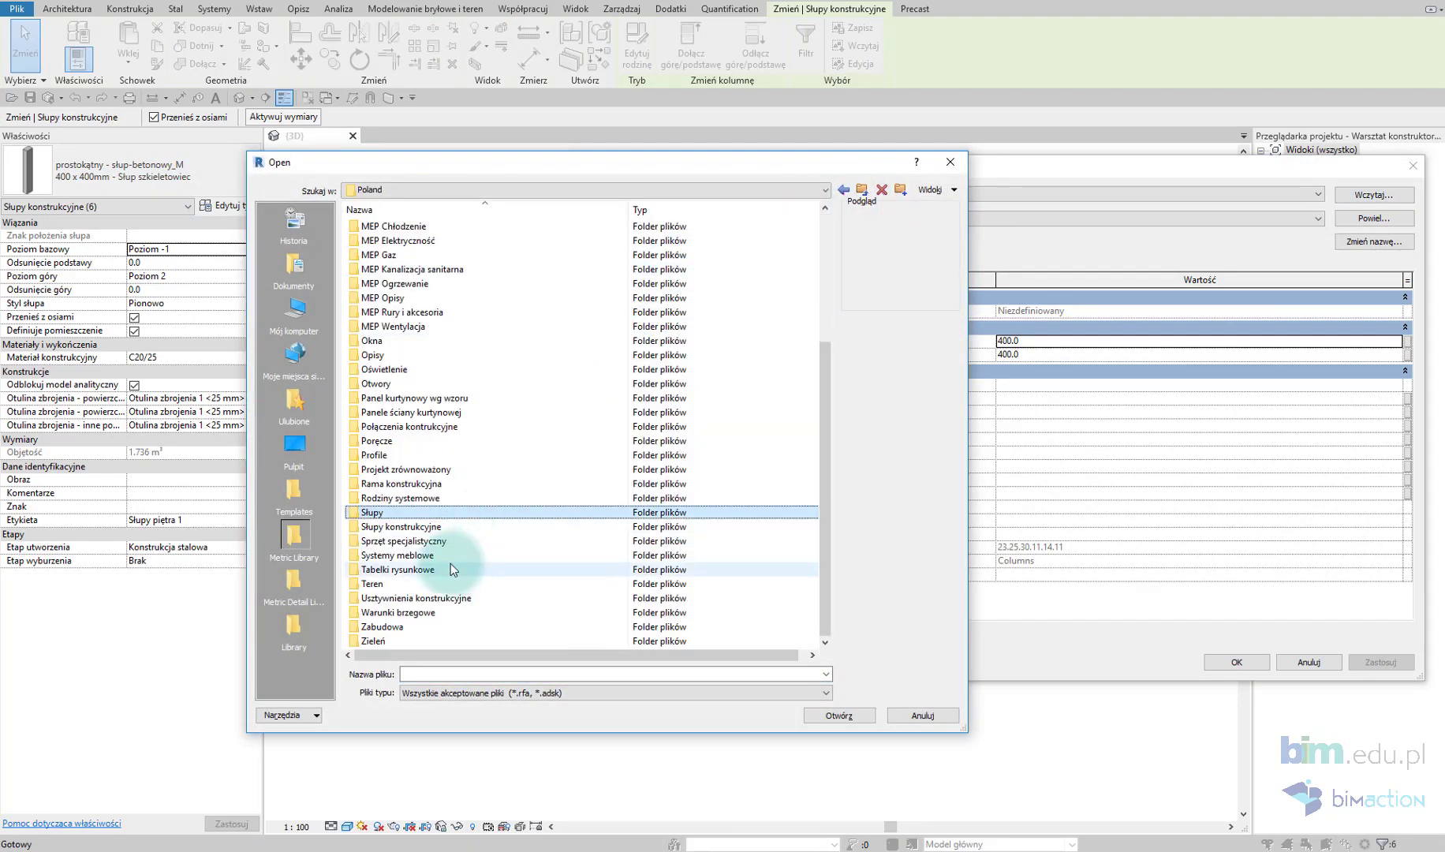
pyautogui.doubleClick(377, 526)
pyautogui.doubleClick(380, 281)
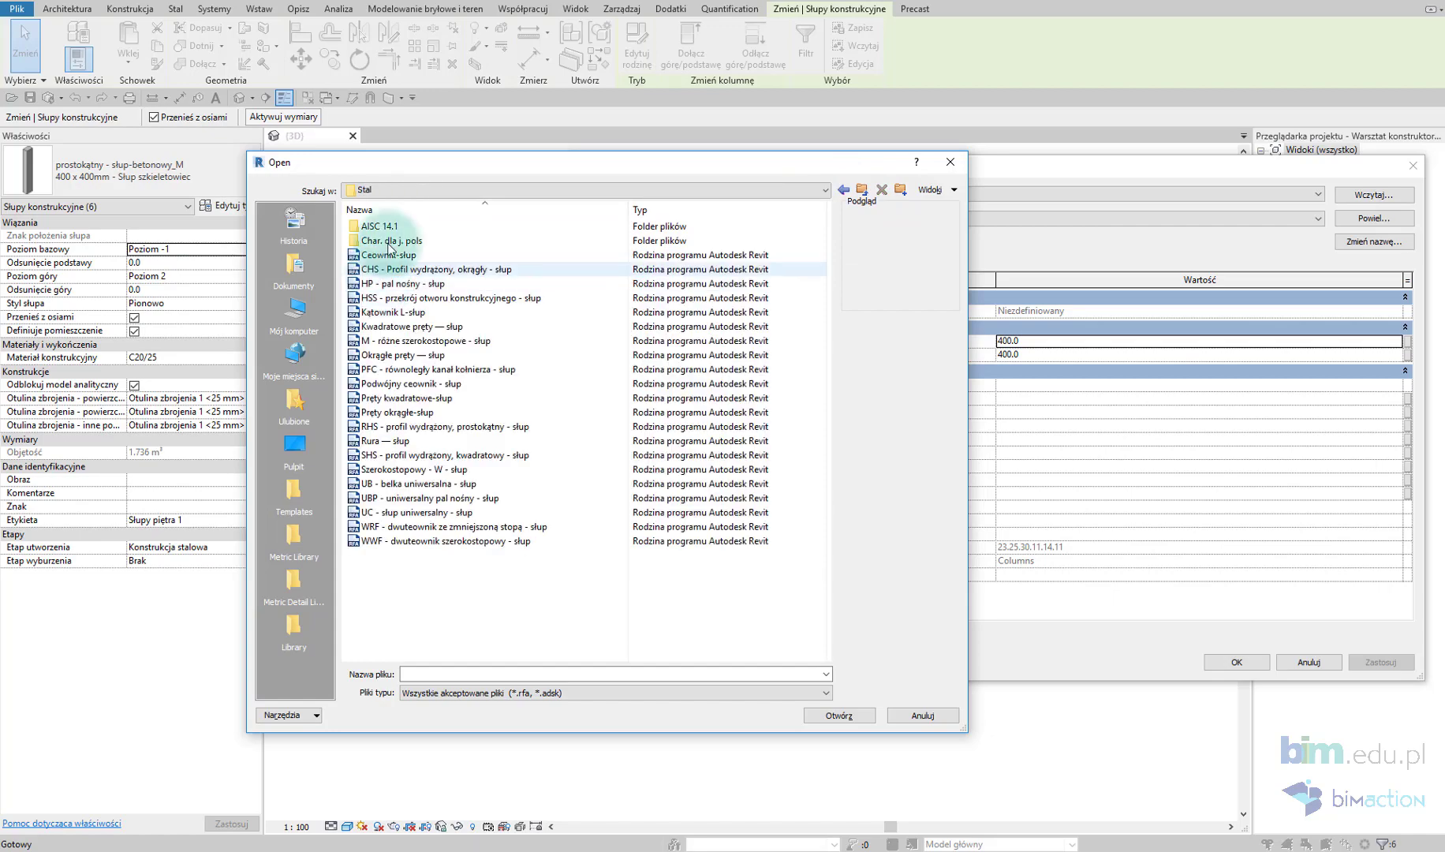
pyautogui.doubleClick(388, 241)
pyautogui.click(399, 269)
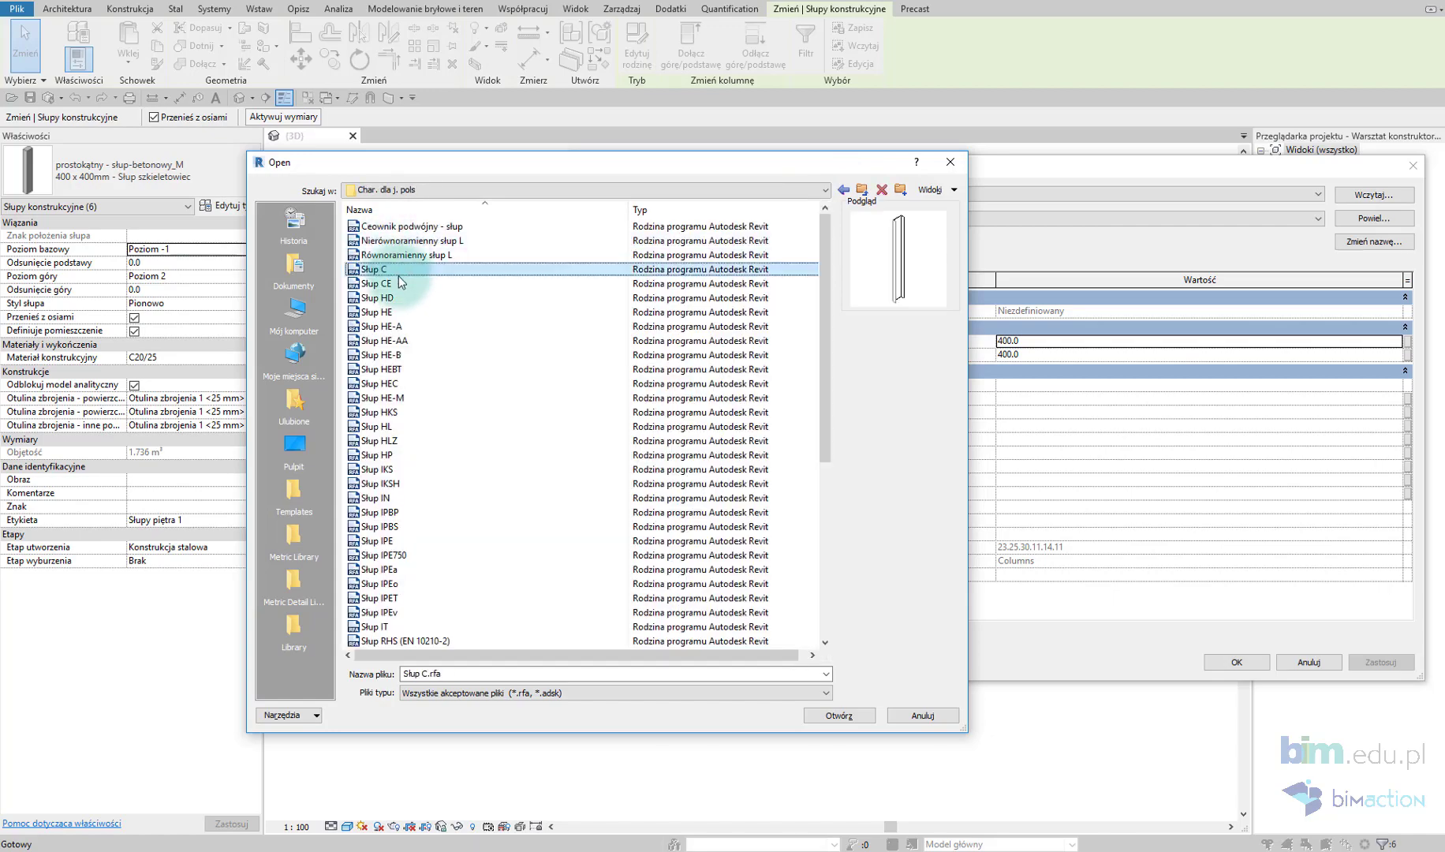
pyautogui.doubleClick(403, 327)
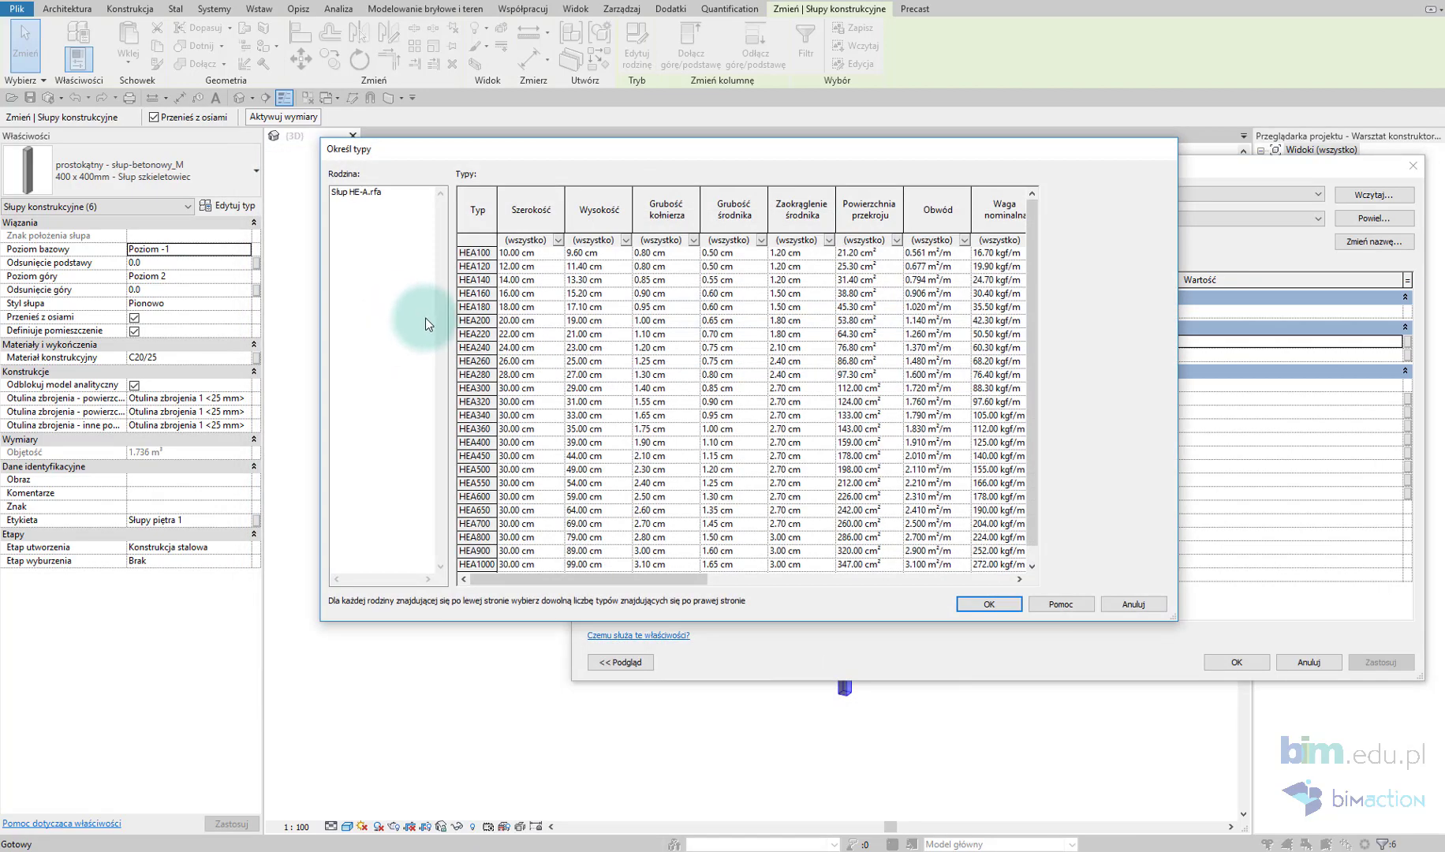
pyautogui.click(481, 374)
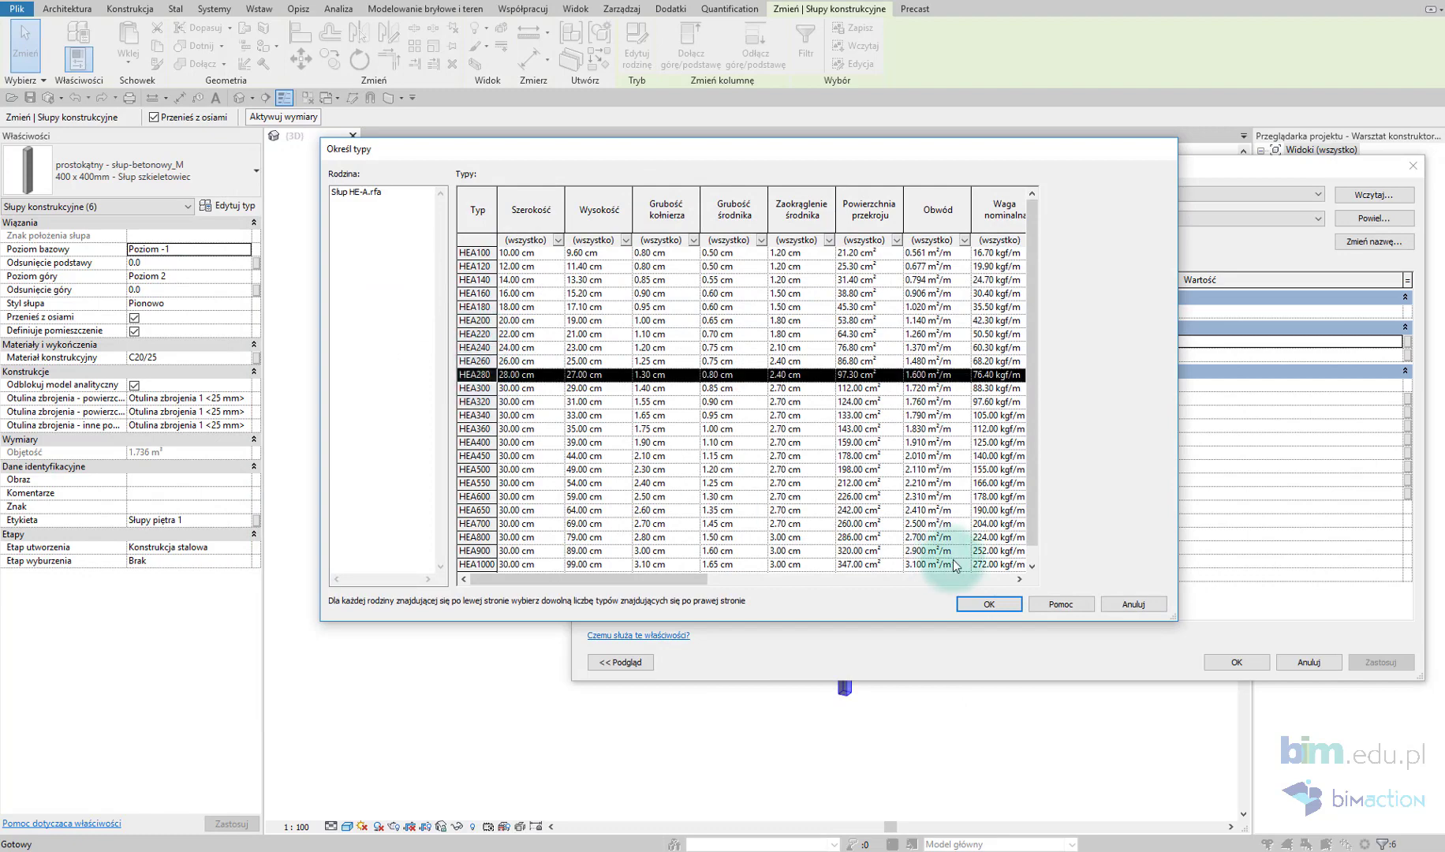
pyautogui.click(985, 605)
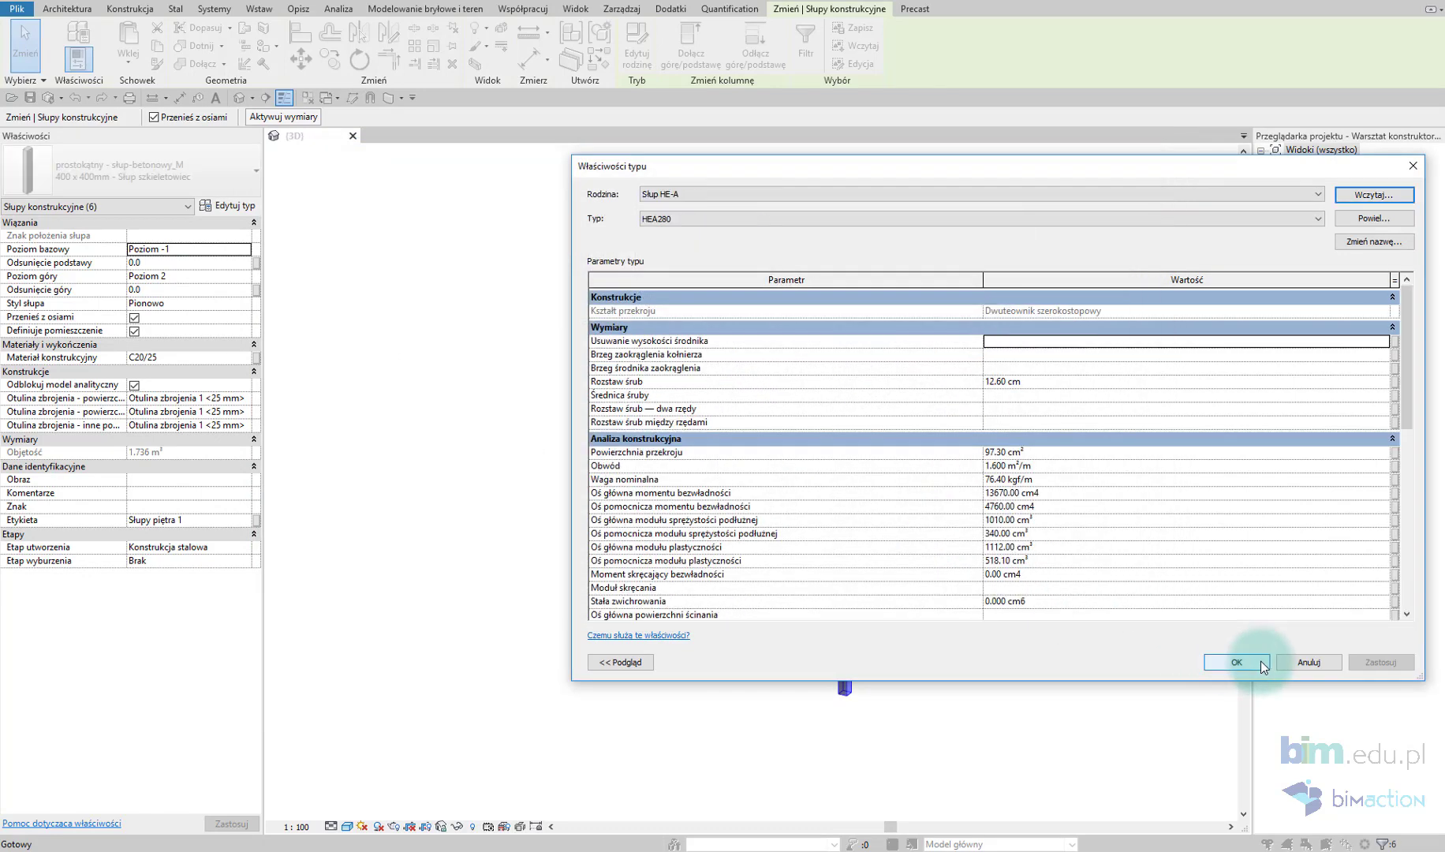
pyautogui.click(1236, 661)
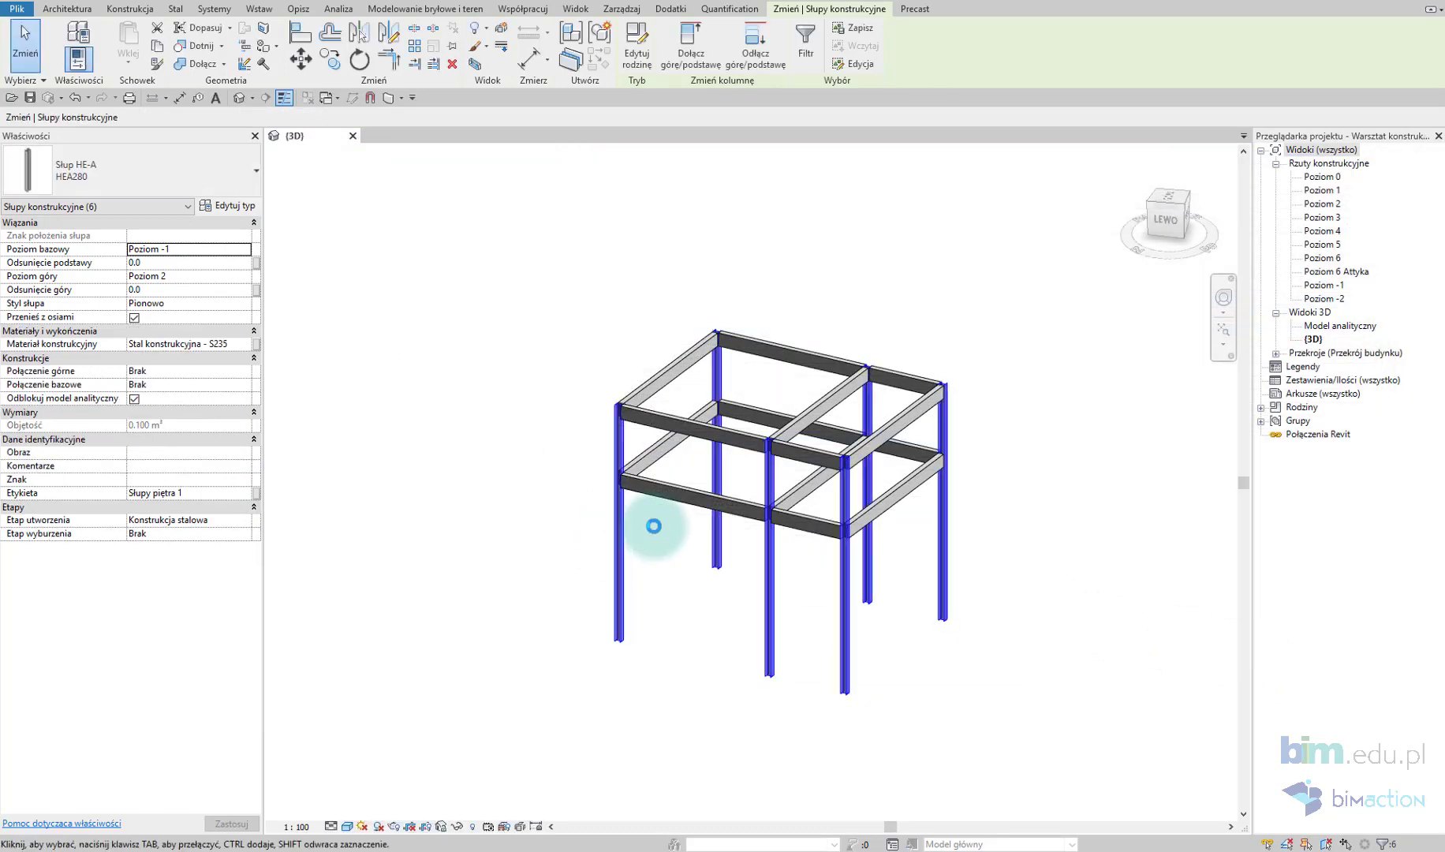
# Step: Select all 14 frame beams visible in the view for a type change
pyautogui.click(668, 505)
pyautogui.rightClick(473, 421)
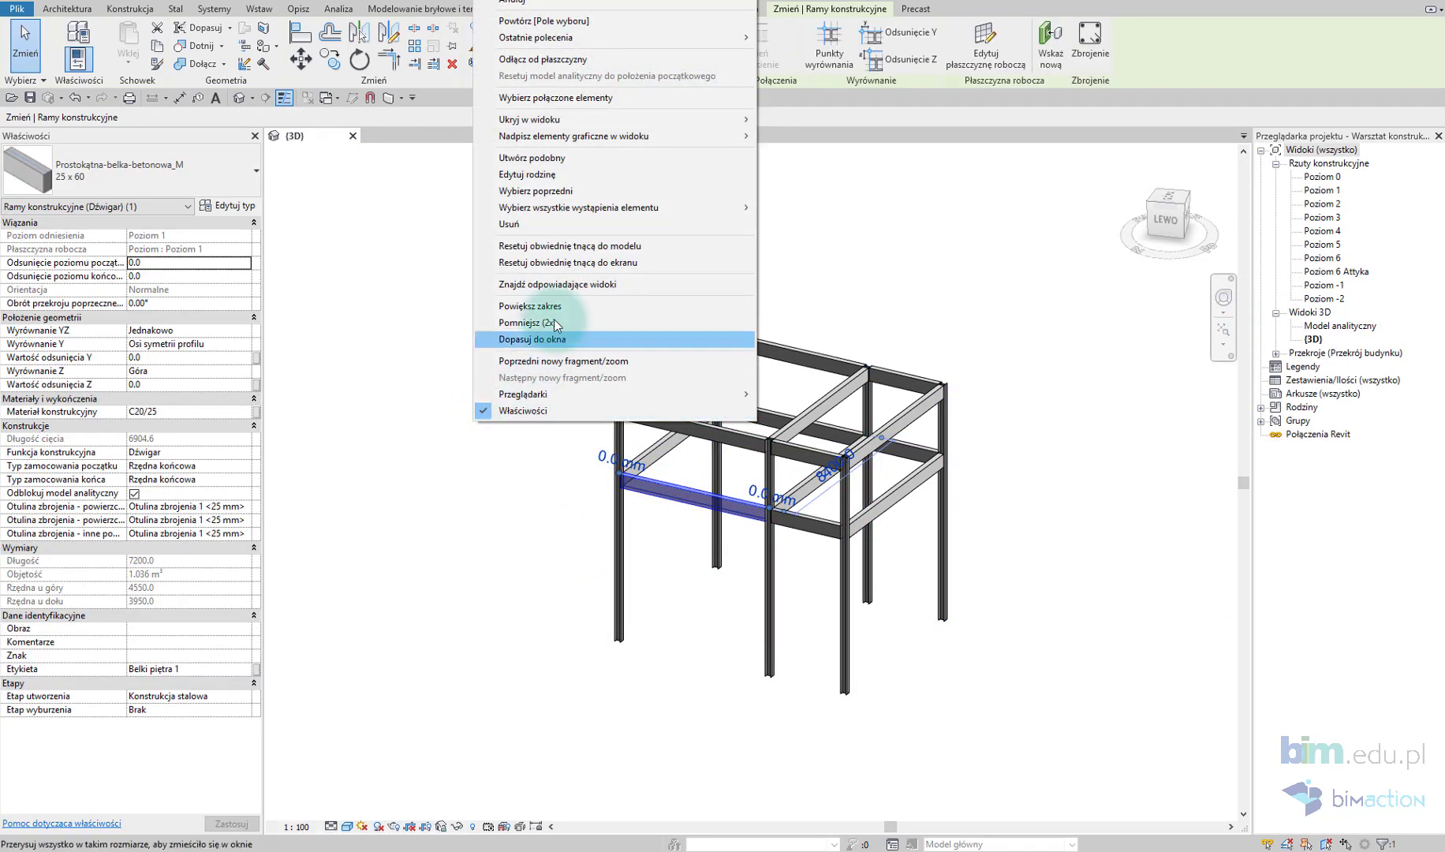
pyautogui.moveTo(595, 208)
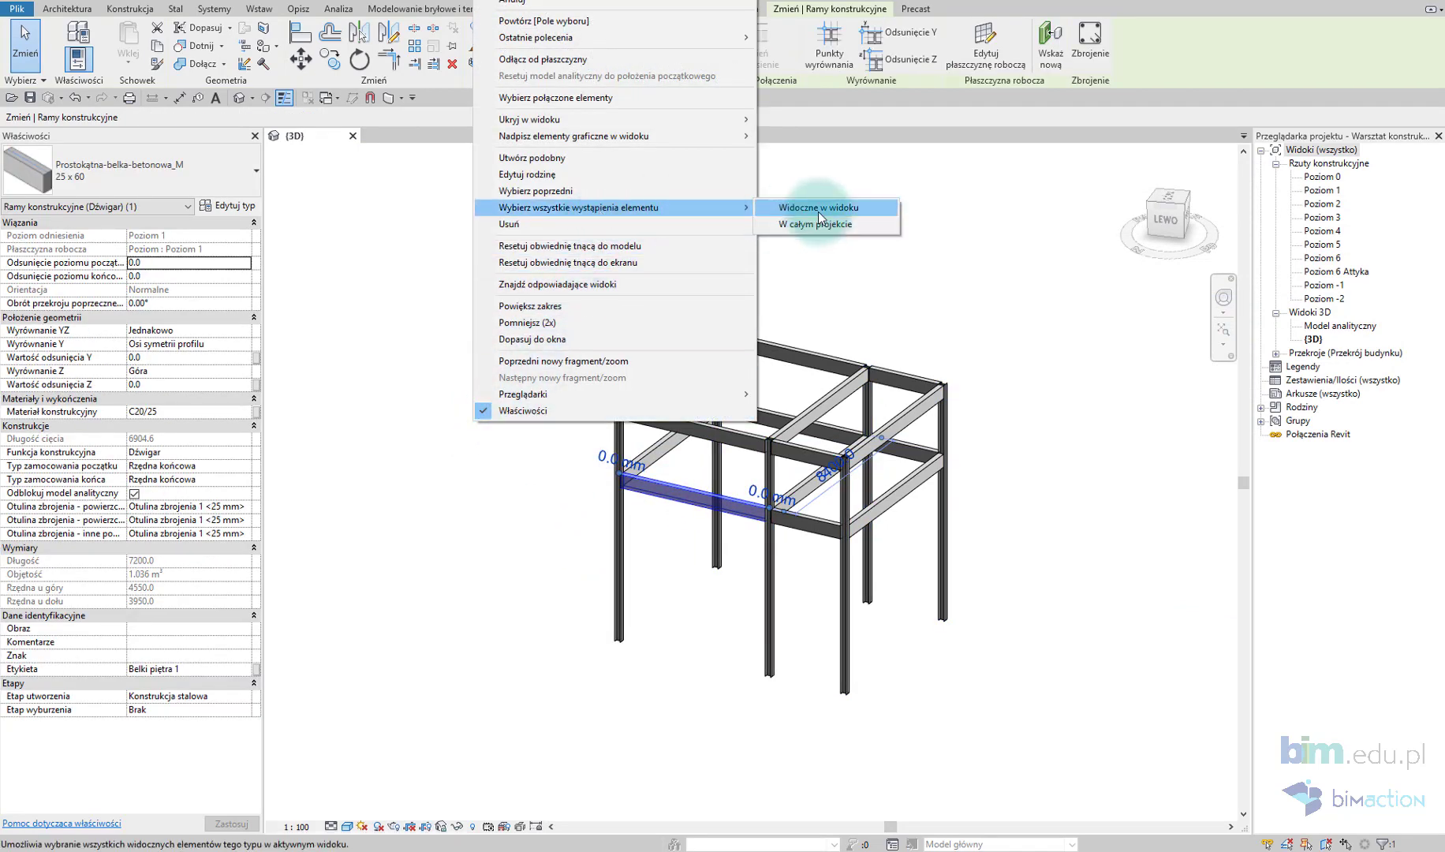
pyautogui.click(812, 199)
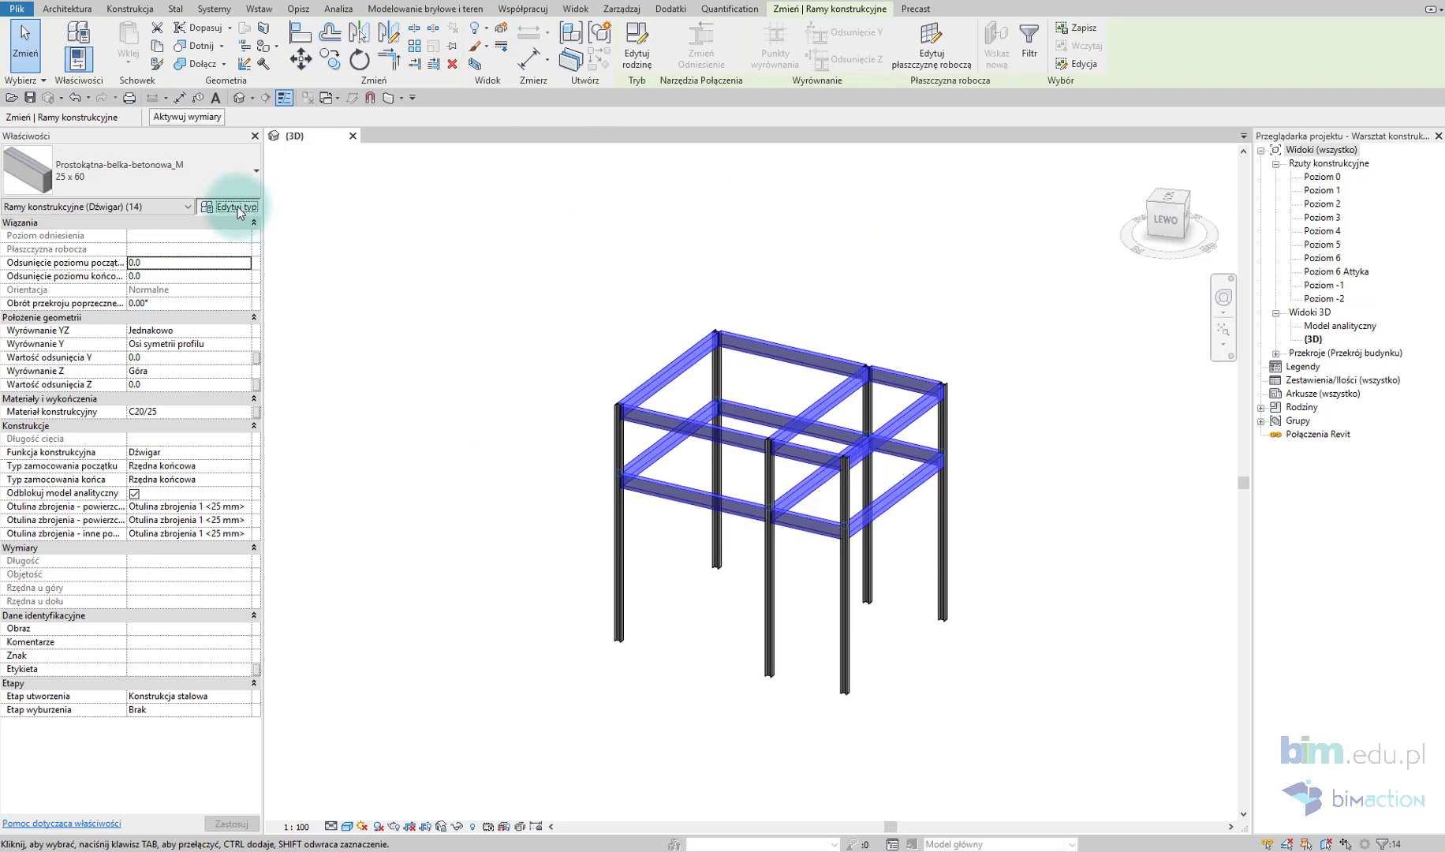
pyautogui.click(237, 208)
# Step: Load the IPE family from Rama konstrukcyjna > Stal > Char. dla j. pols
pyautogui.click(1360, 198)
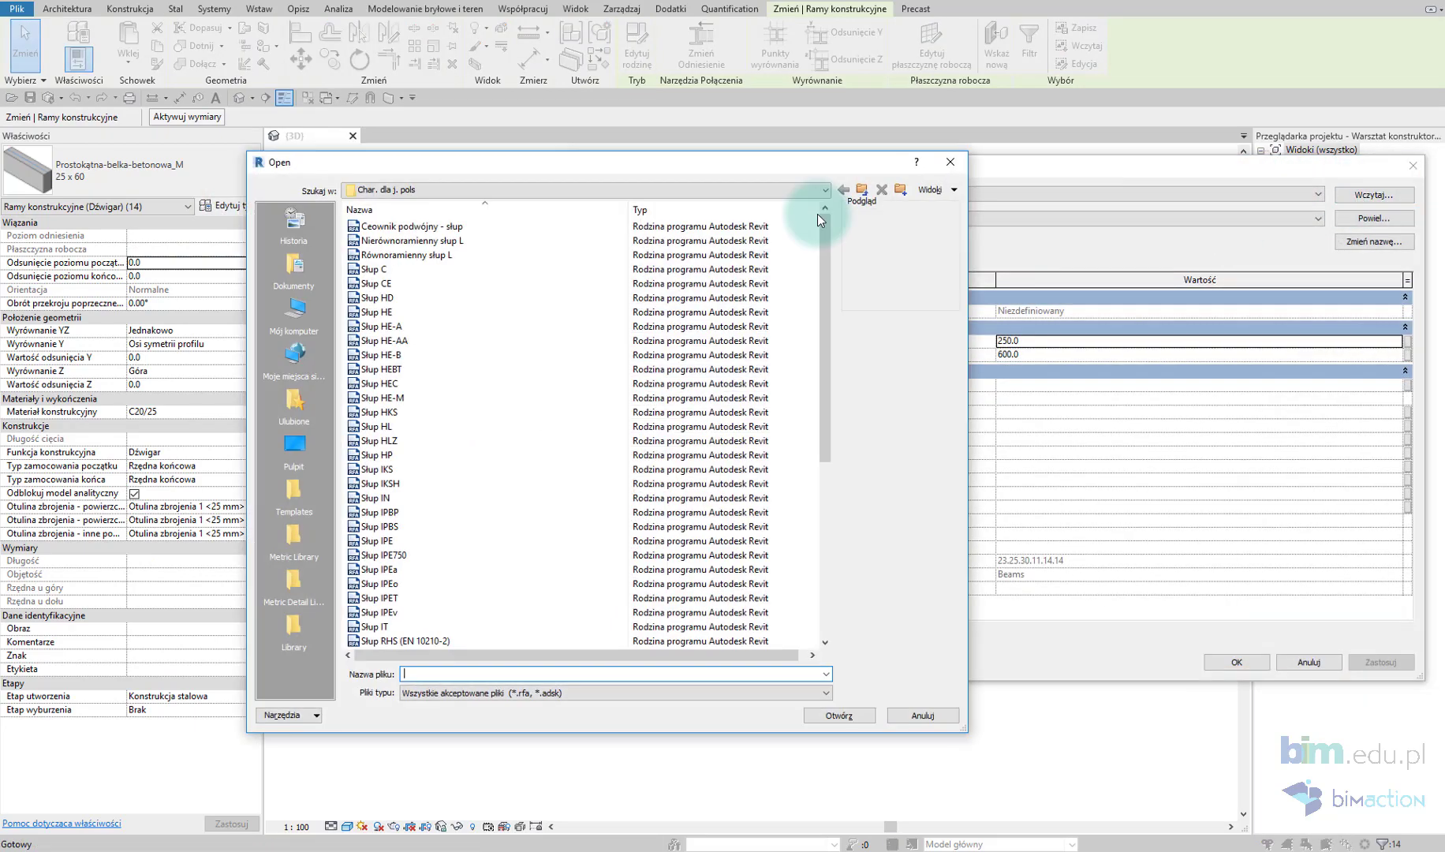
pyautogui.click(861, 190)
pyautogui.click(862, 190)
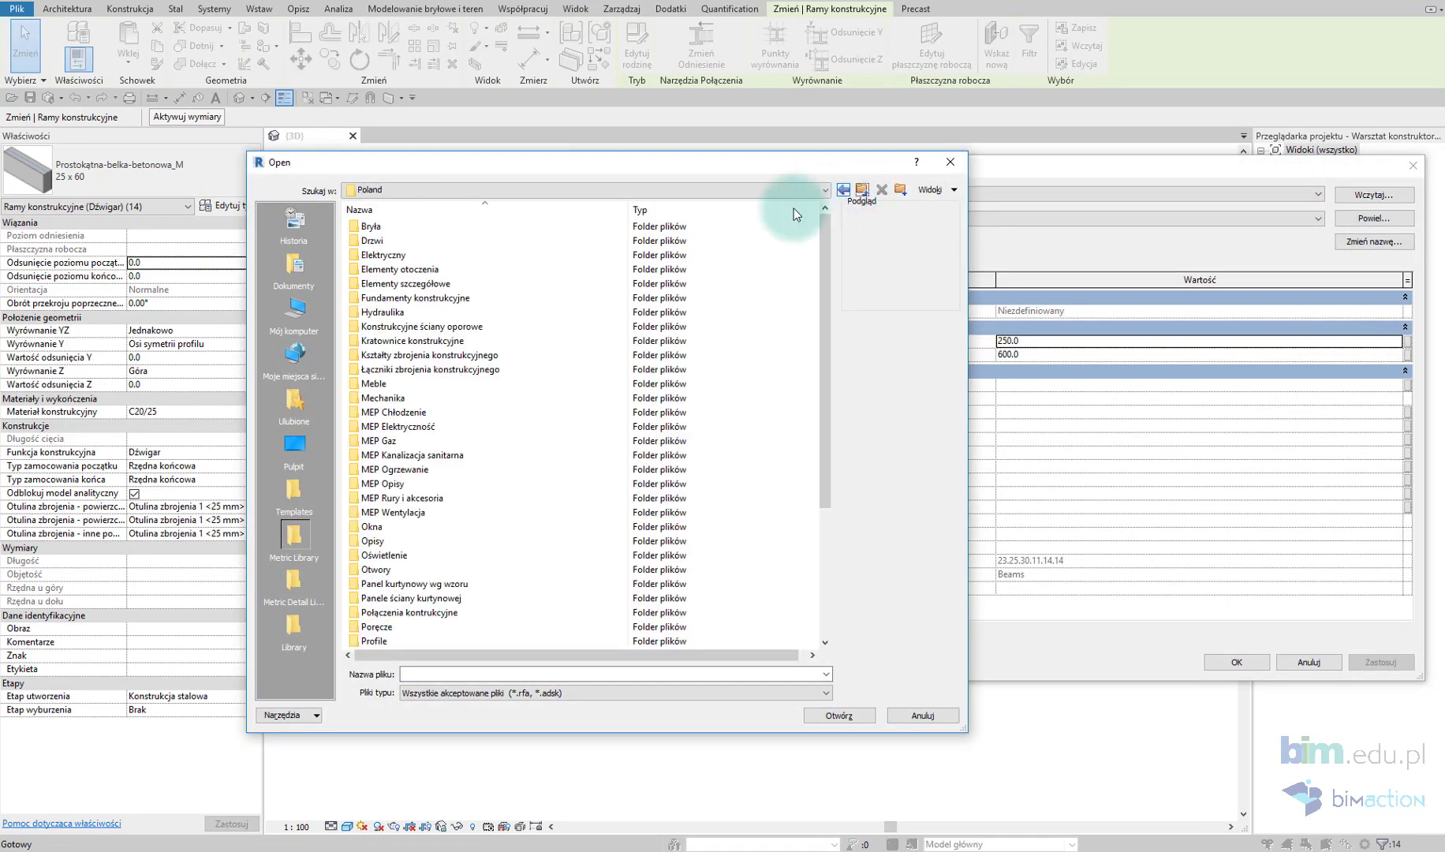
pyautogui.scroll(-5, 491, 300)
pyautogui.click(416, 483)
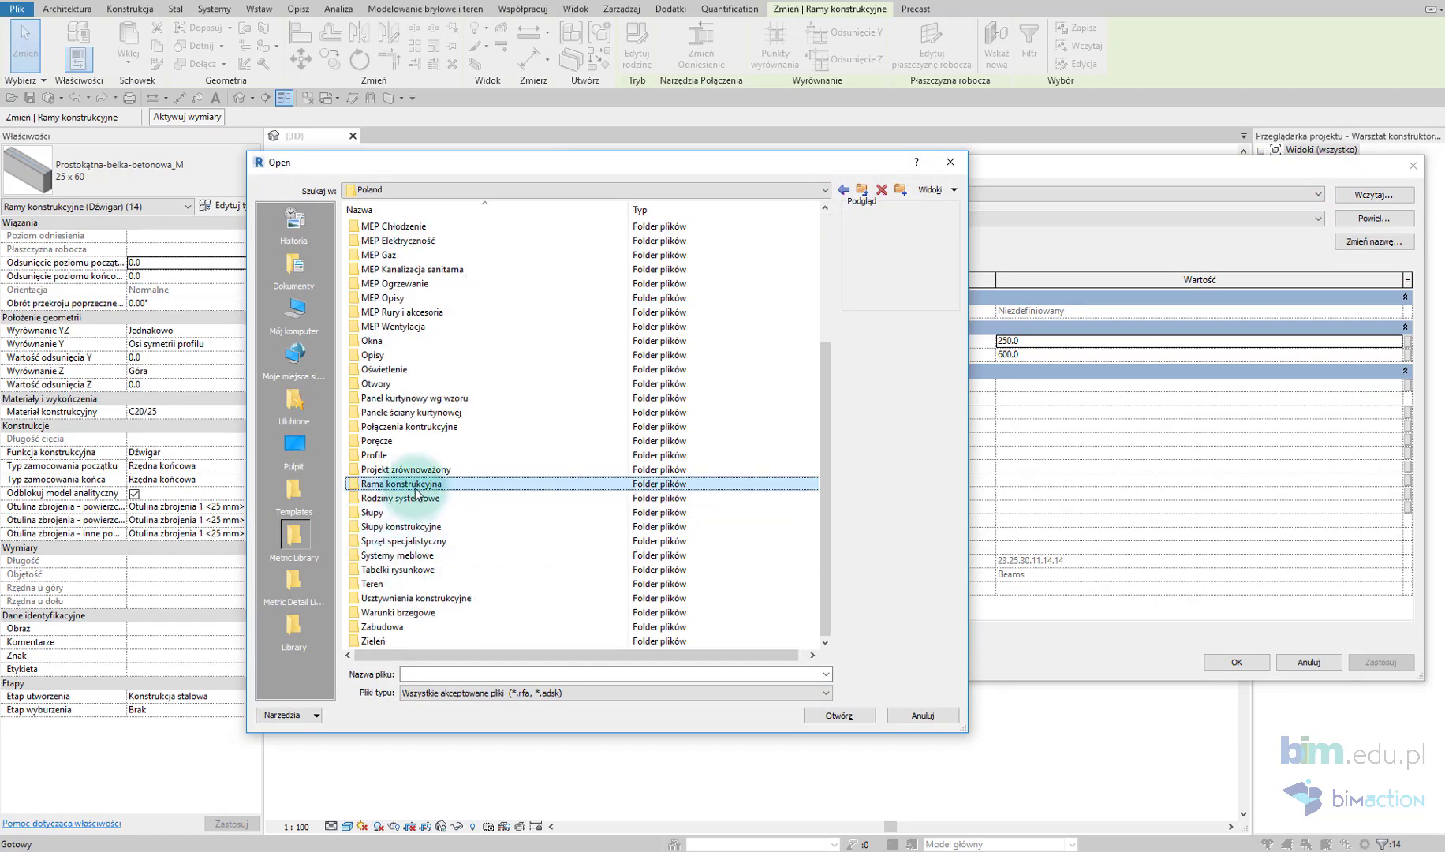
pyautogui.doubleClick(416, 484)
pyautogui.doubleClick(426, 285)
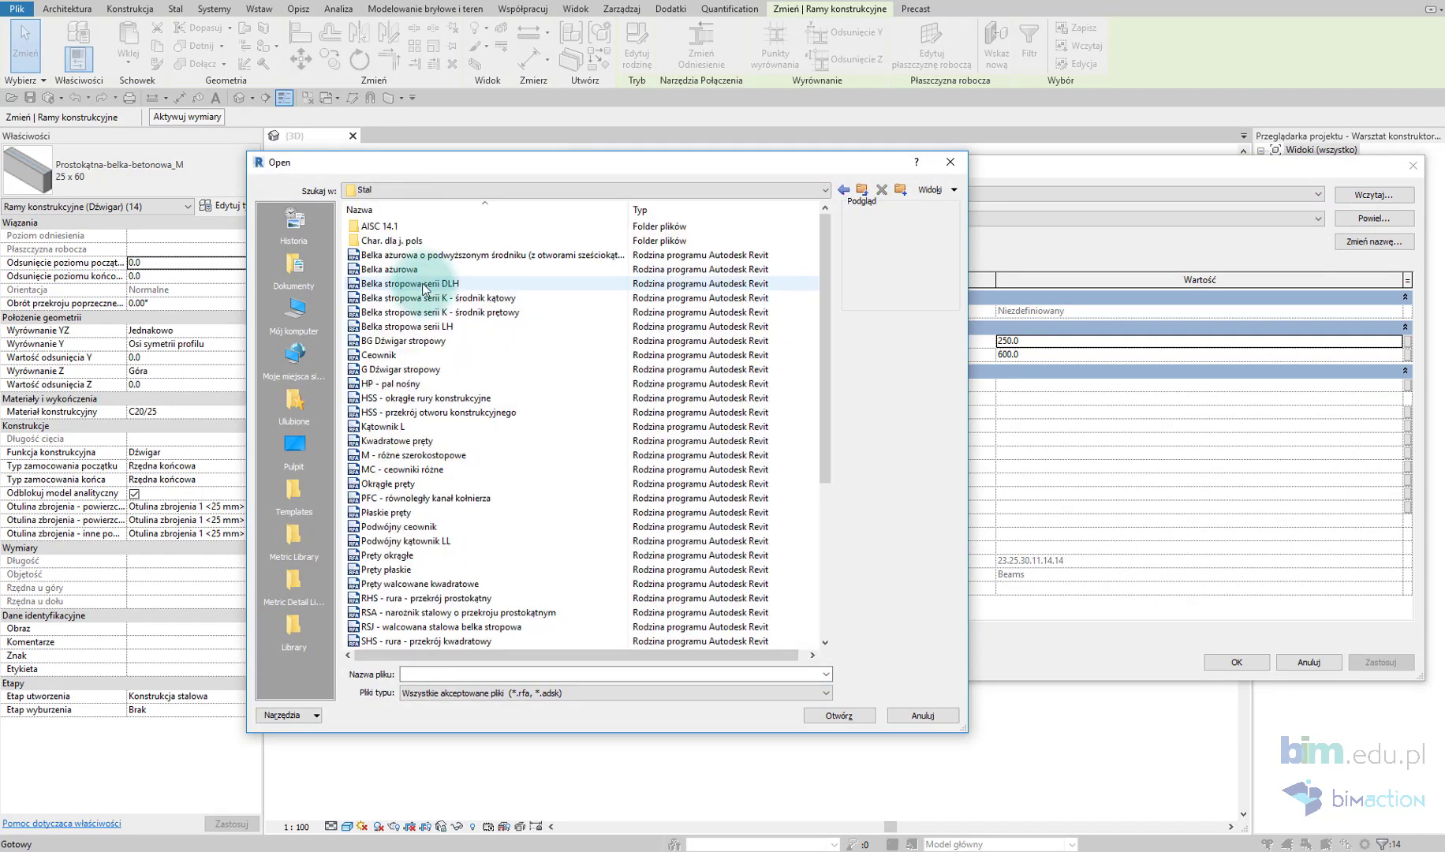
pyautogui.doubleClick(421, 241)
pyautogui.click(418, 396)
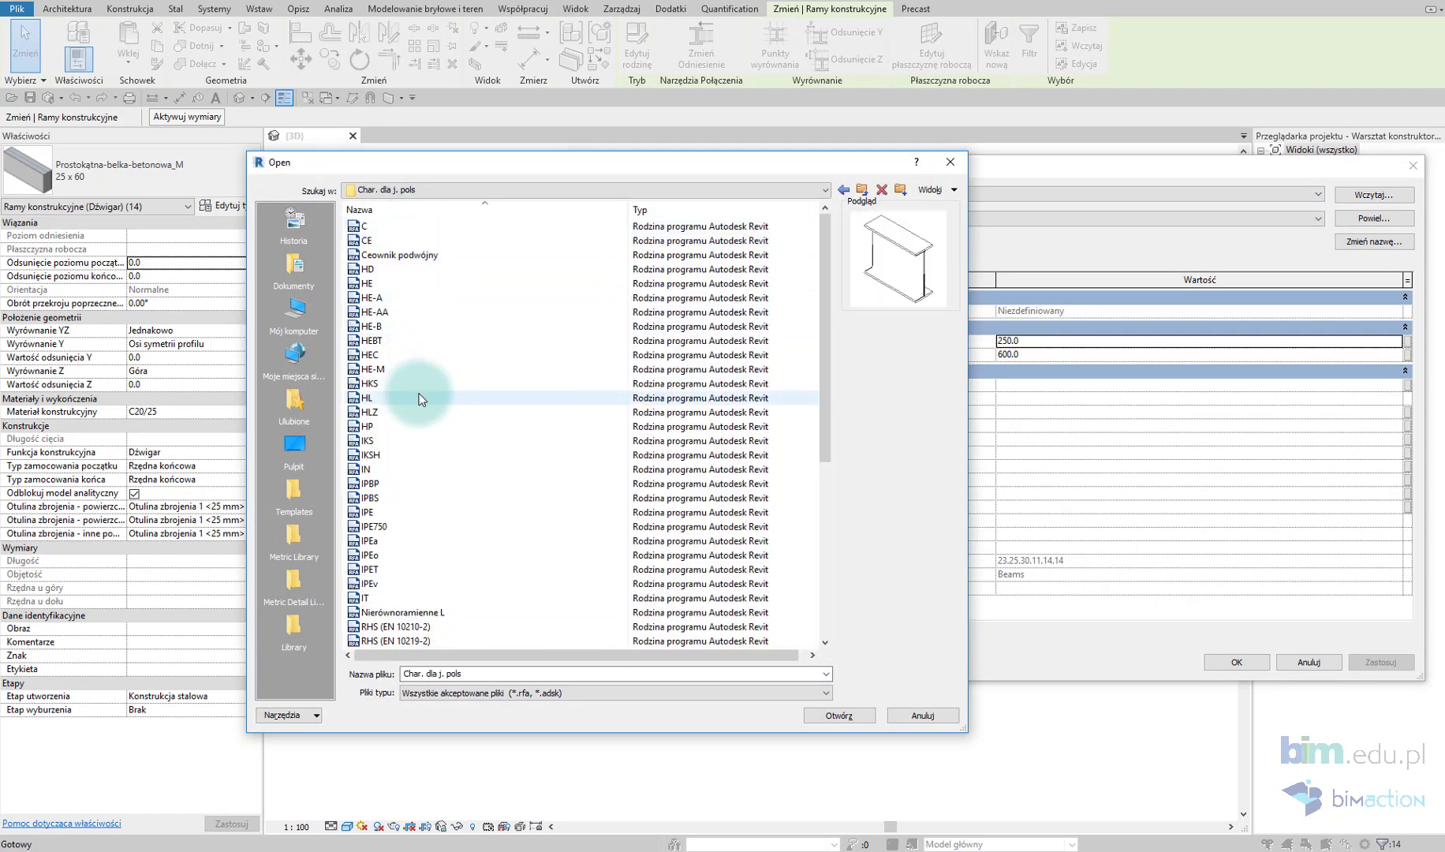
pyautogui.click(391, 455)
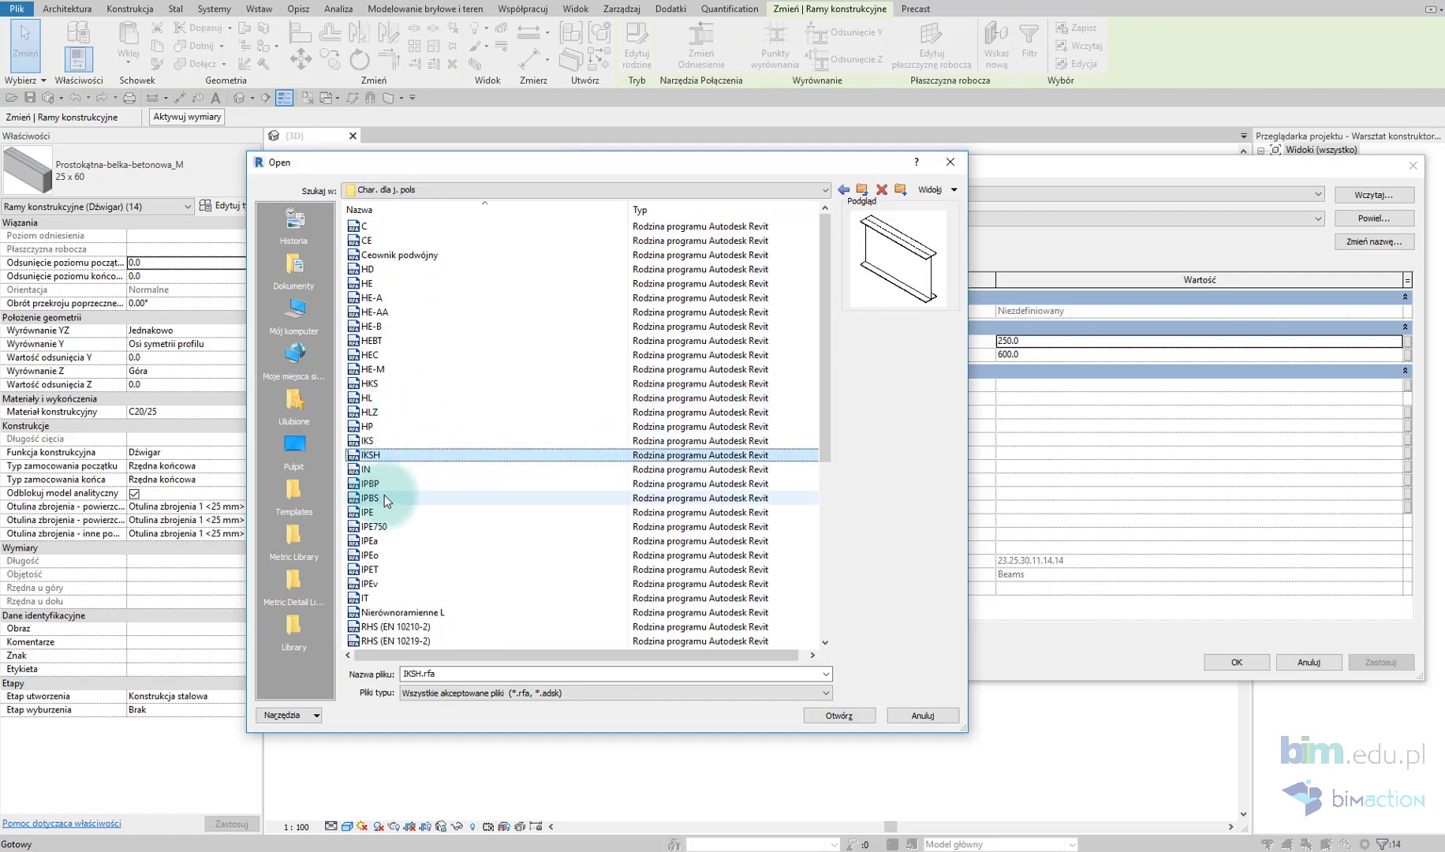
pyautogui.doubleClick(368, 512)
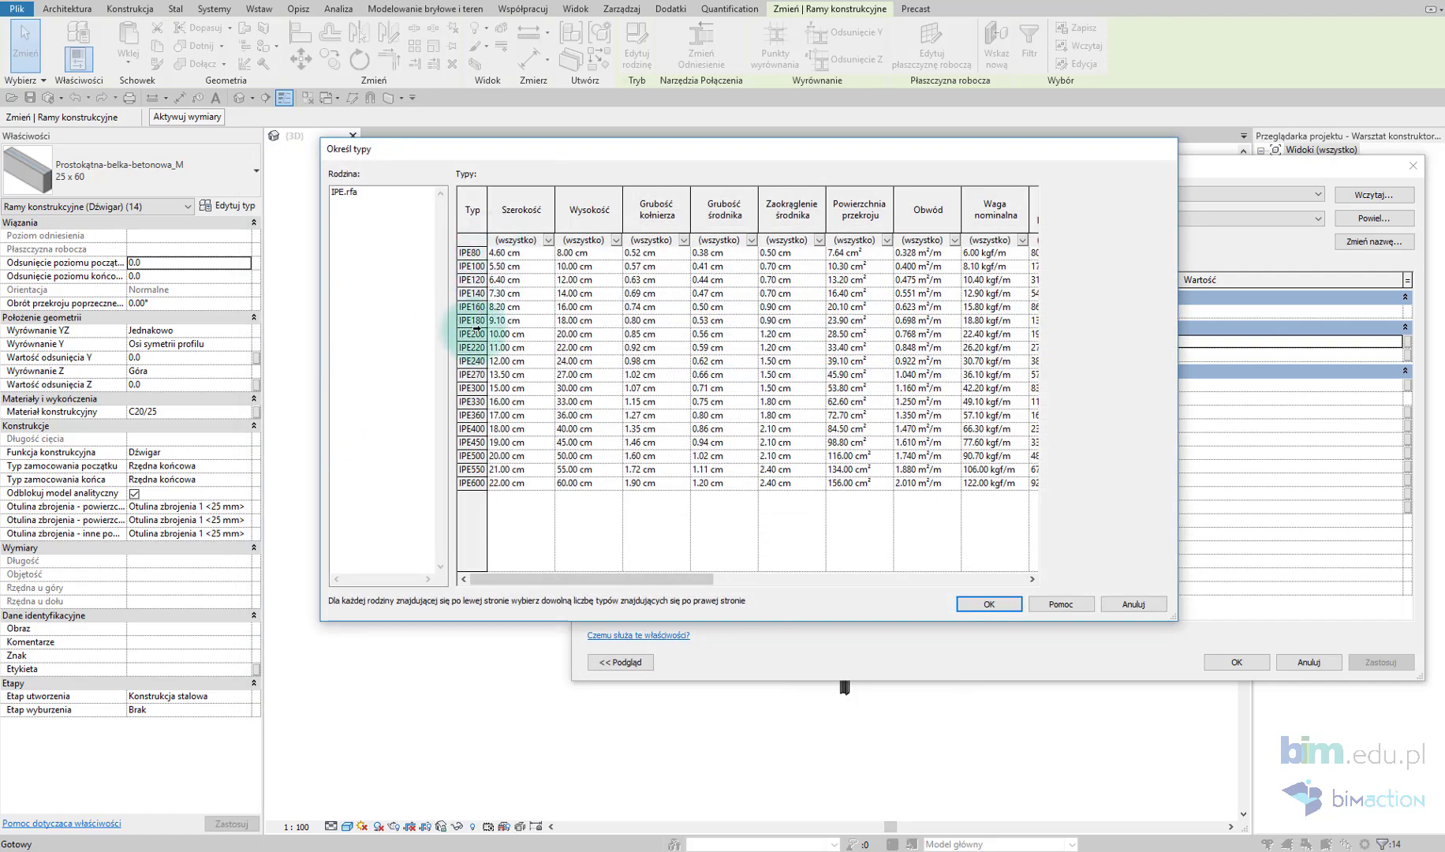
# Step: Assign the IPE300 type to the selected beams
pyautogui.click(477, 386)
pyautogui.click(988, 604)
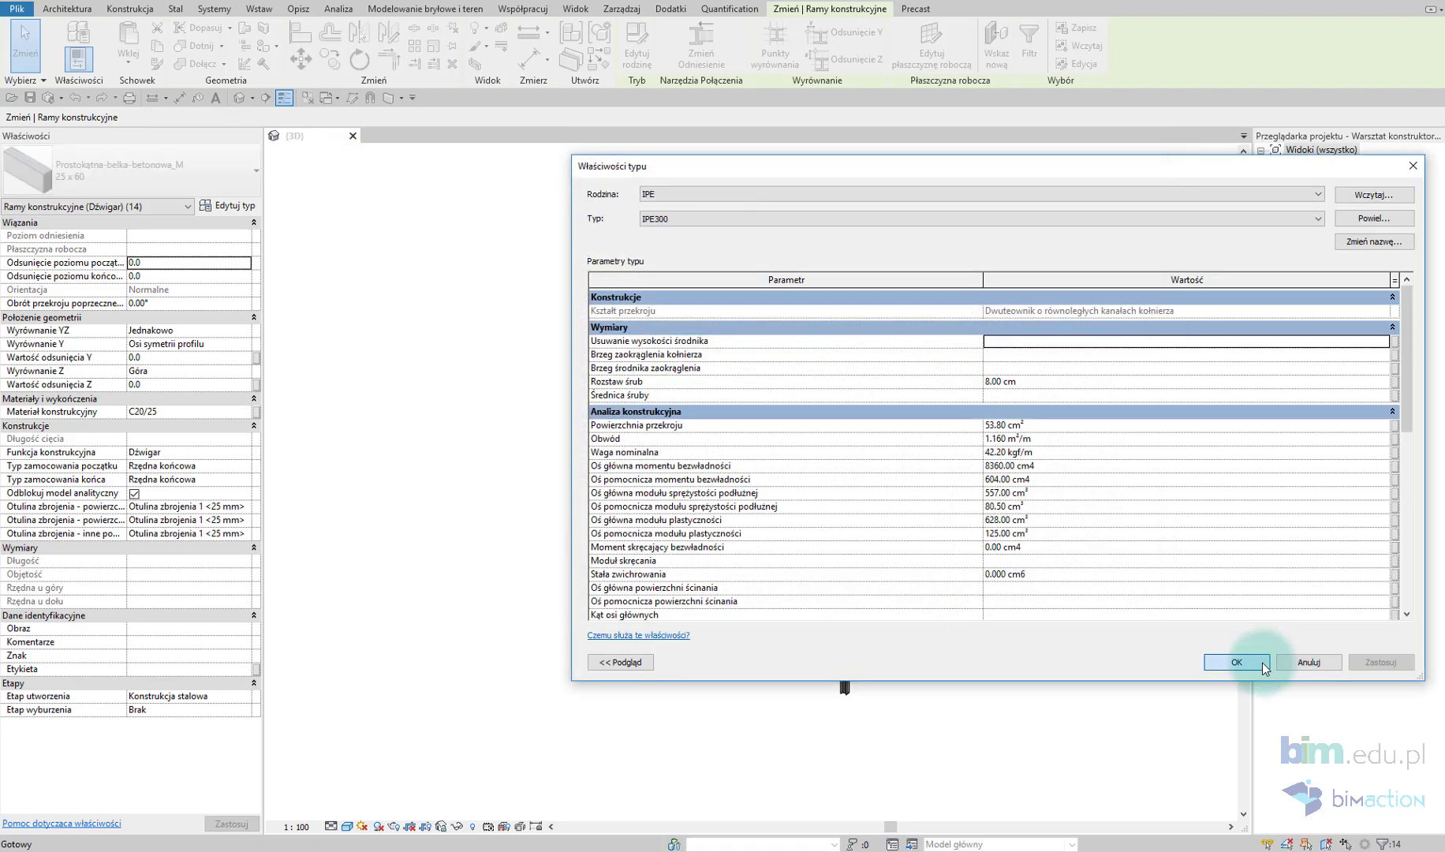
pyautogui.click(1211, 663)
# Step: Set the Model analityczny view's phase filter to Konstrukcja stalowa
pyautogui.click(991, 576)
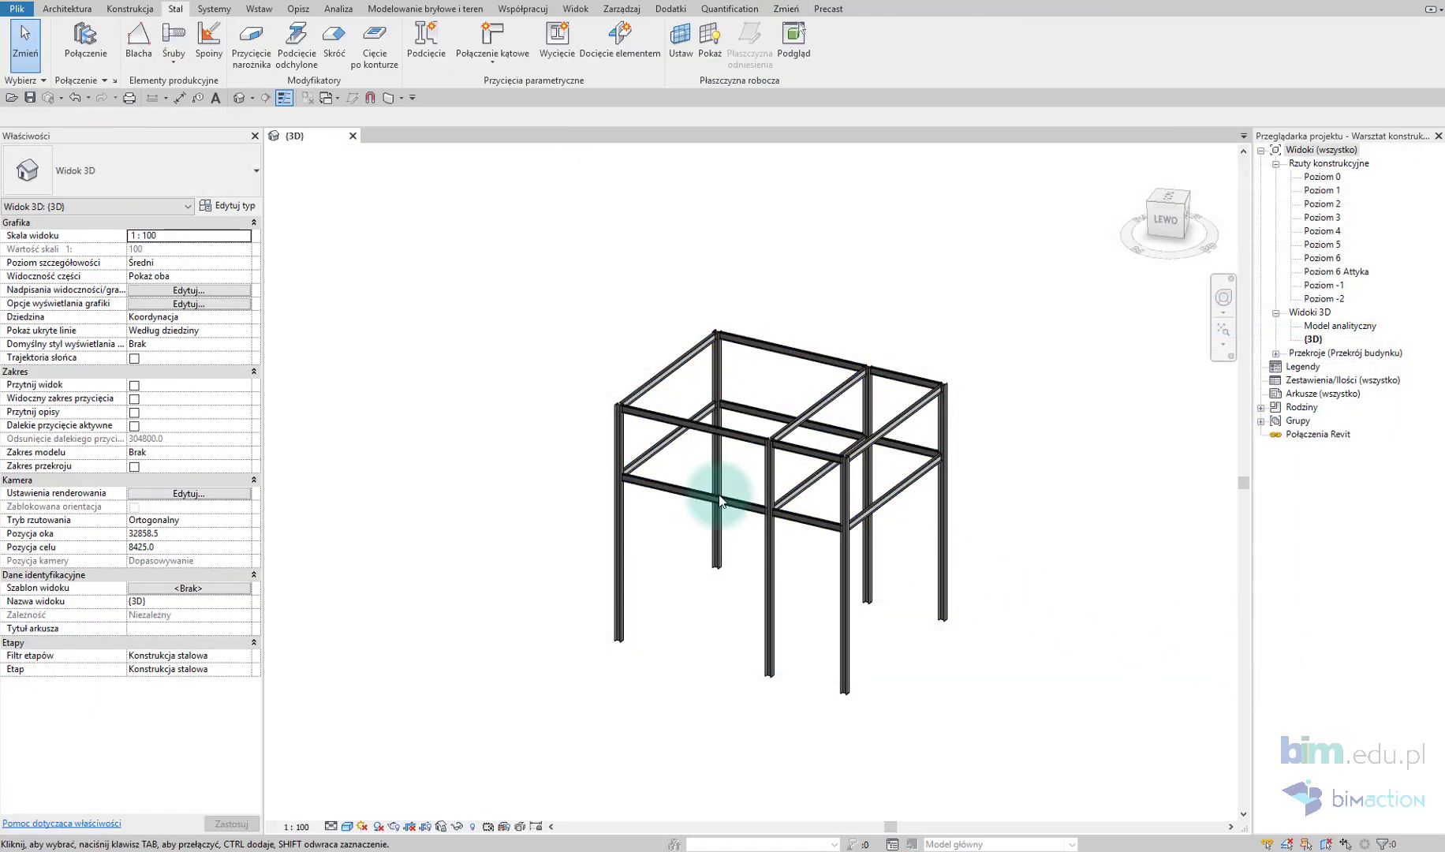
pyautogui.moveTo(906, 531)
pyautogui.keyDown('shift'); pyautogui.mouseDown(button='middle')
pyautogui.moveTo(812, 540)
pyautogui.moveTo(1170, 410)
pyautogui.mouseUp(button='middle'); pyautogui.keyUp('shift')
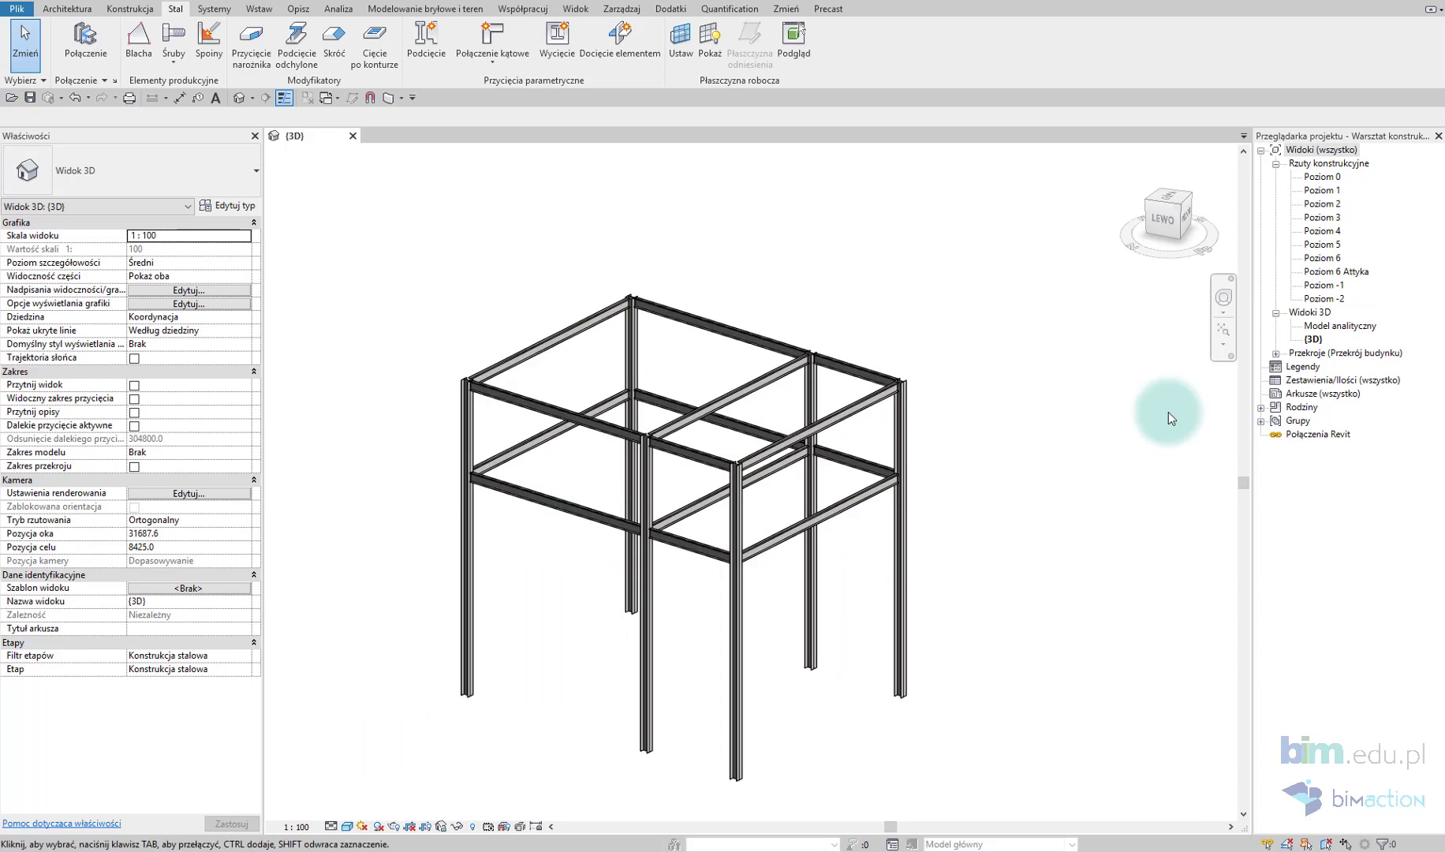
pyautogui.doubleClick(1345, 327)
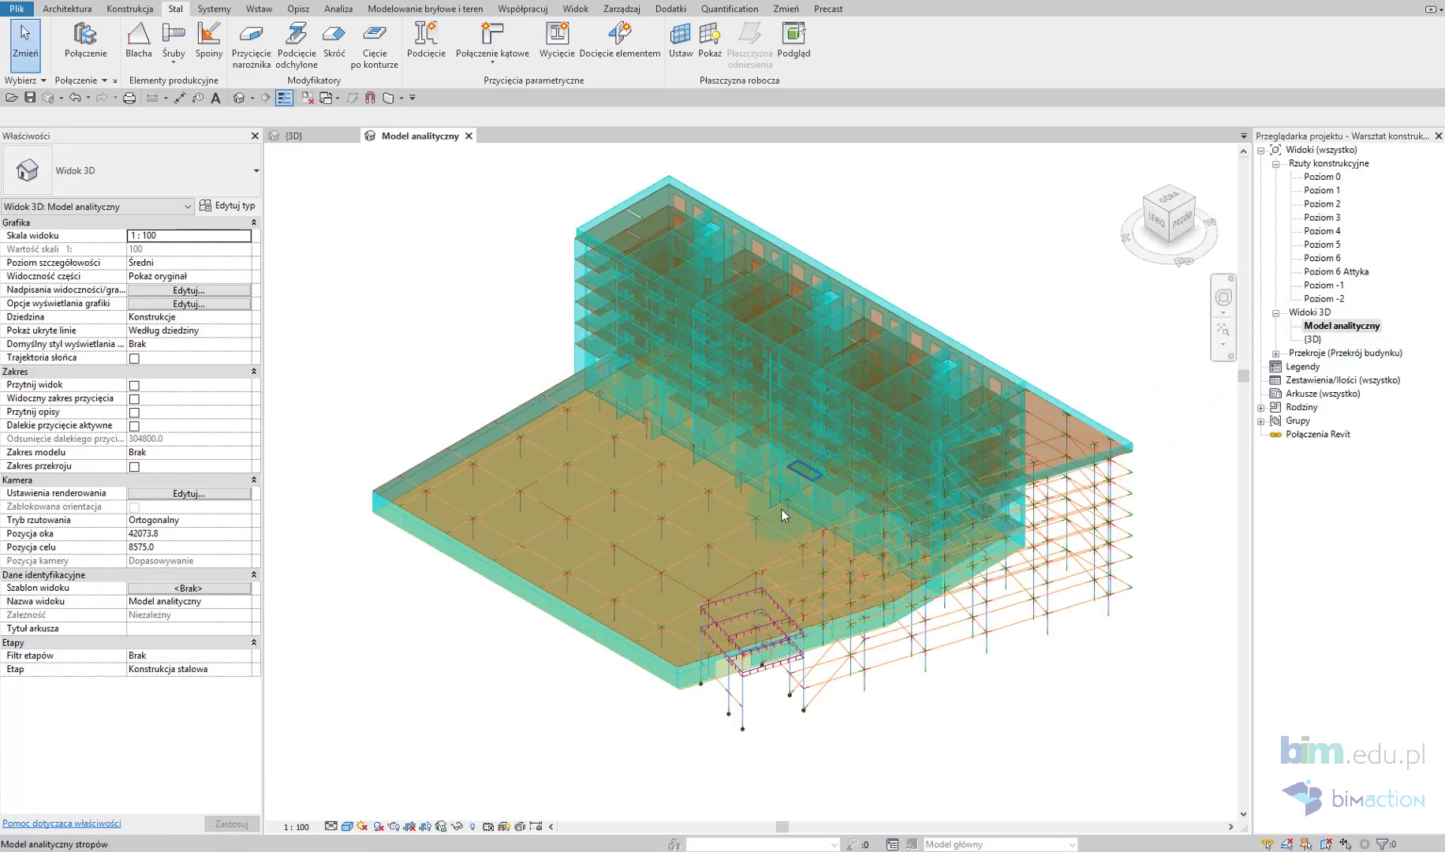
pyautogui.click(617, 744)
pyautogui.click(240, 656)
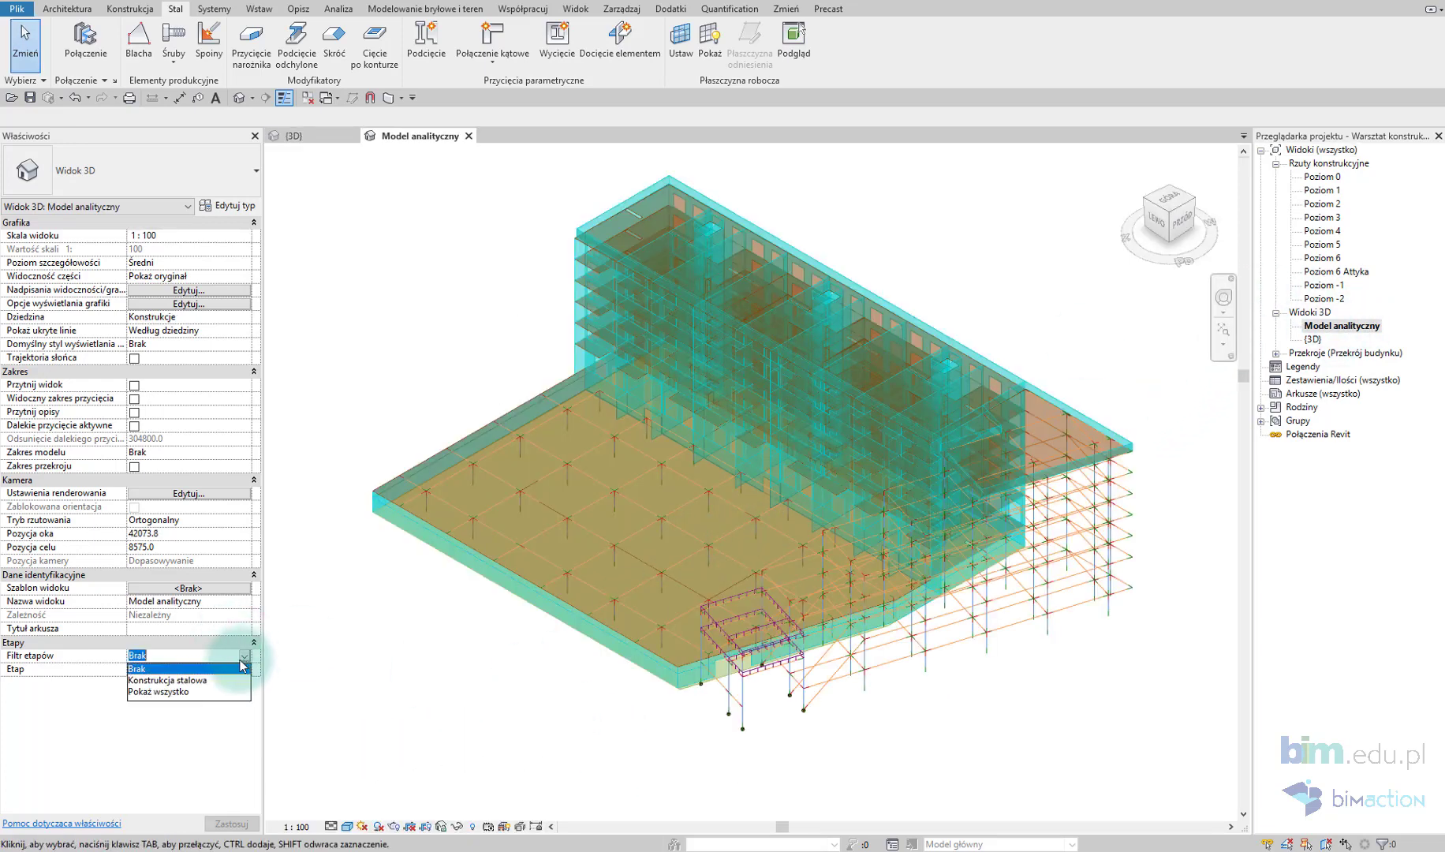
pyautogui.click(184, 680)
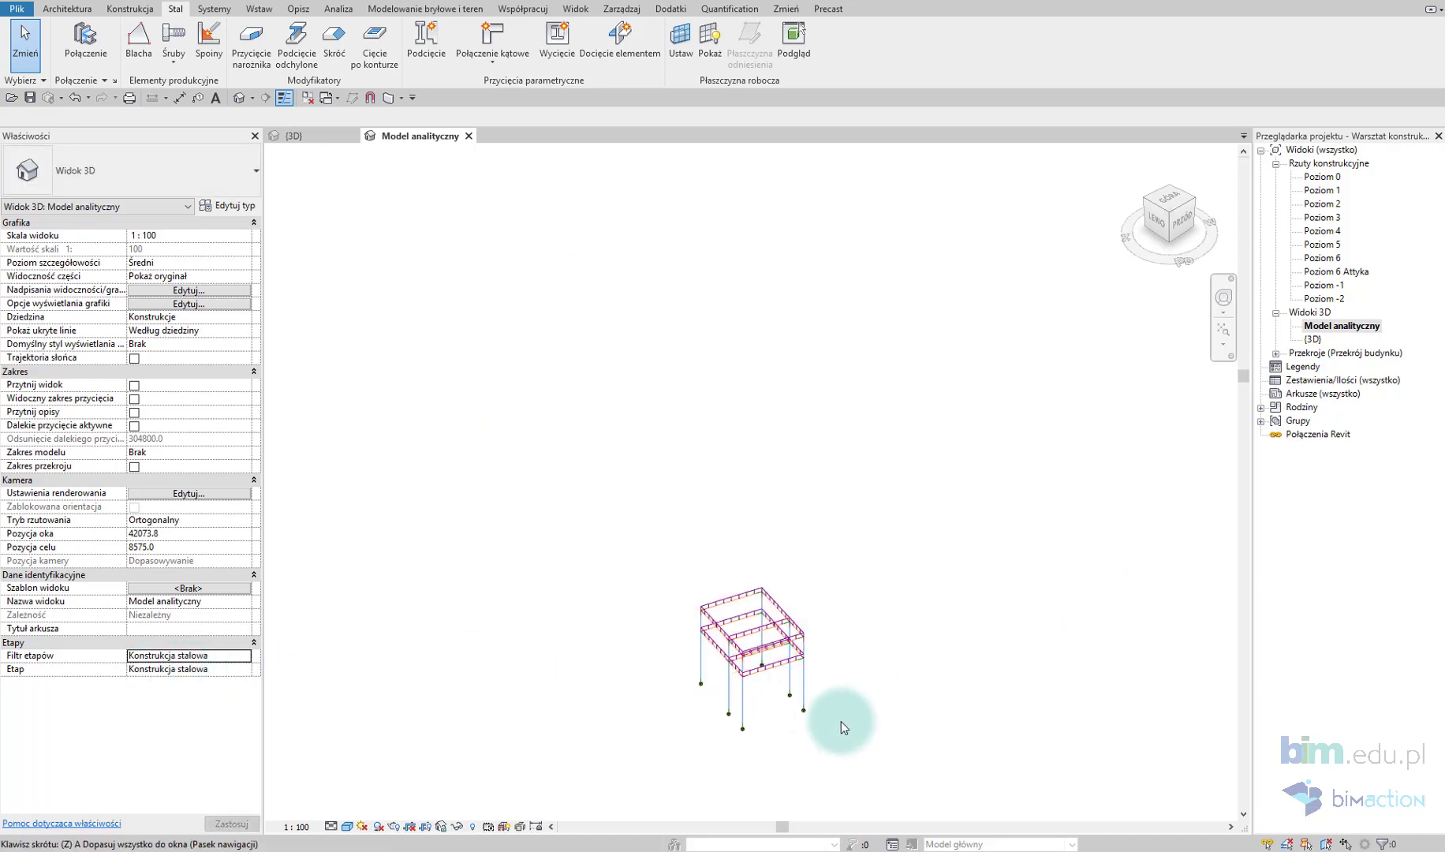
pyautogui.scroll(4, 840, 721)
pyautogui.moveTo(703, 569)
pyautogui.keyDown('shift'); pyautogui.mouseDown(button='middle')
pyautogui.moveTo(747, 580)
pyautogui.moveTo(767, 554)
pyautogui.moveTo(751, 542)
pyautogui.mouseUp(button='middle'); pyautogui.keyUp('shift')
# Step: Tile the views, zoom both to fit, and close the Model analityczny view
pyautogui.press('w')
pyautogui.press('t')
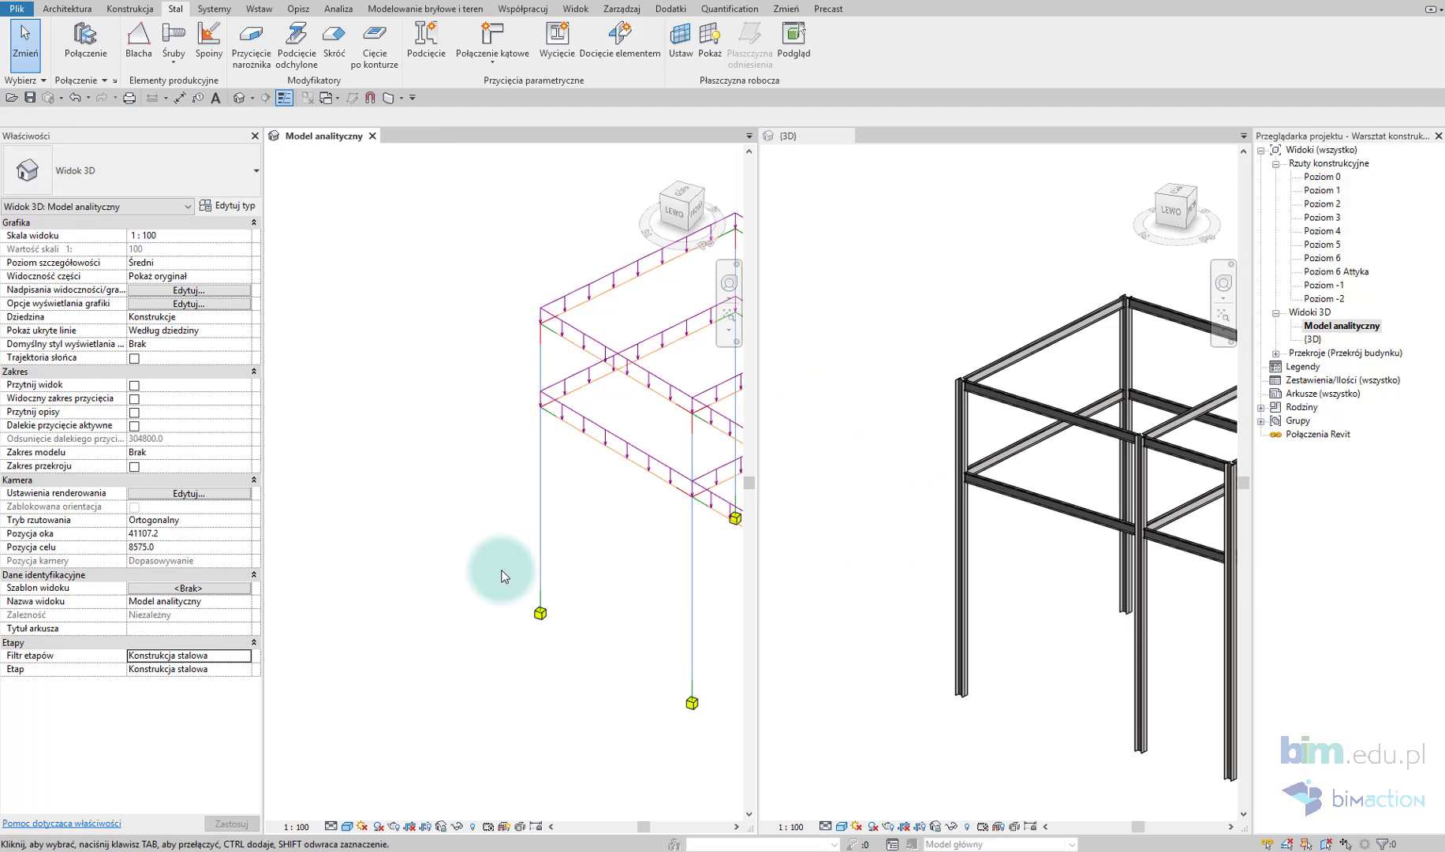
pyautogui.middleClick(510, 548)
pyautogui.middleClick(509, 548)
pyautogui.middleClick(912, 541)
pyautogui.middleClick(912, 541)
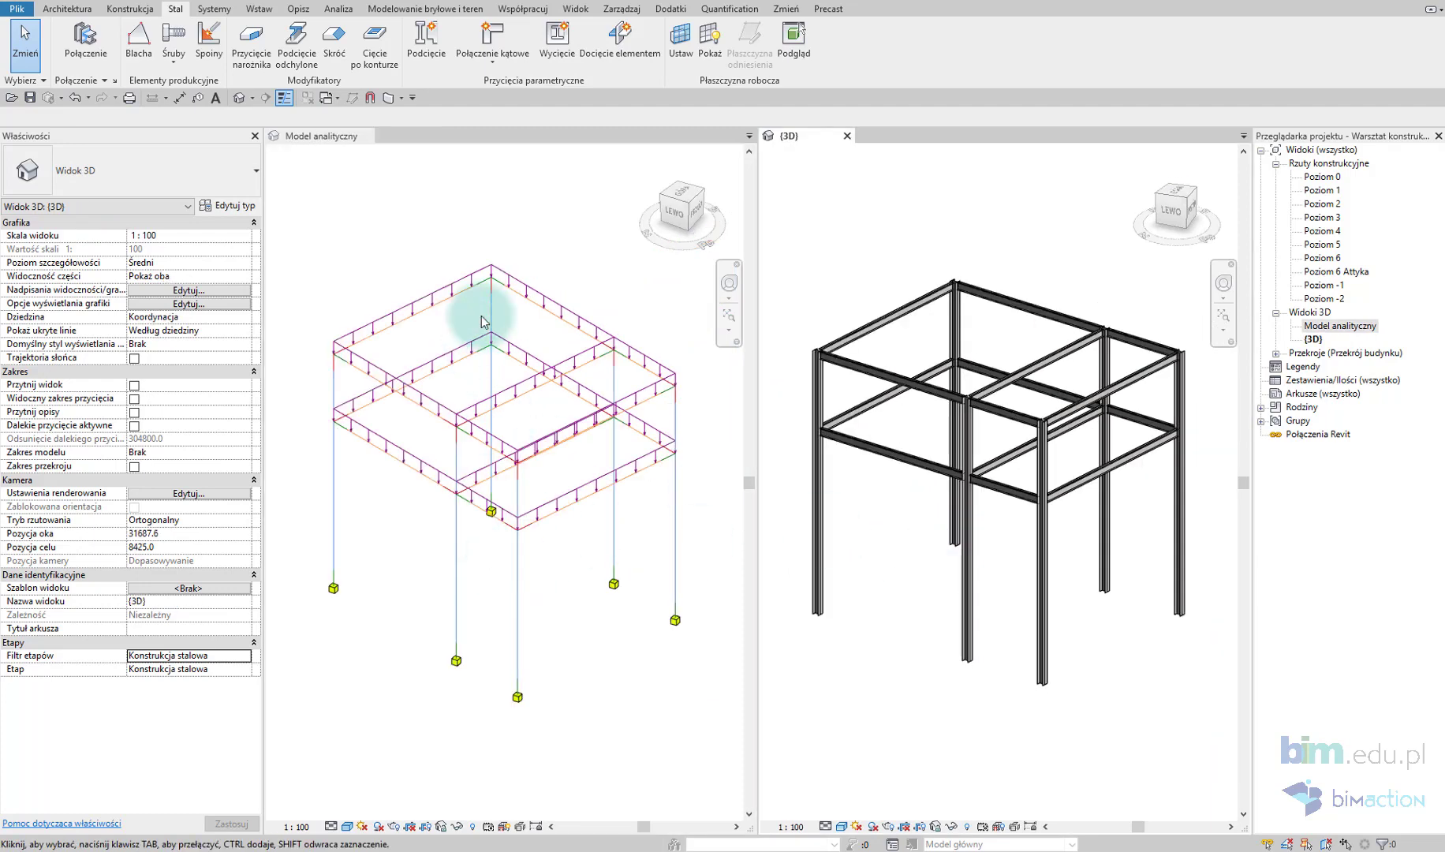
pyautogui.click(526, 224)
pyautogui.click(374, 136)
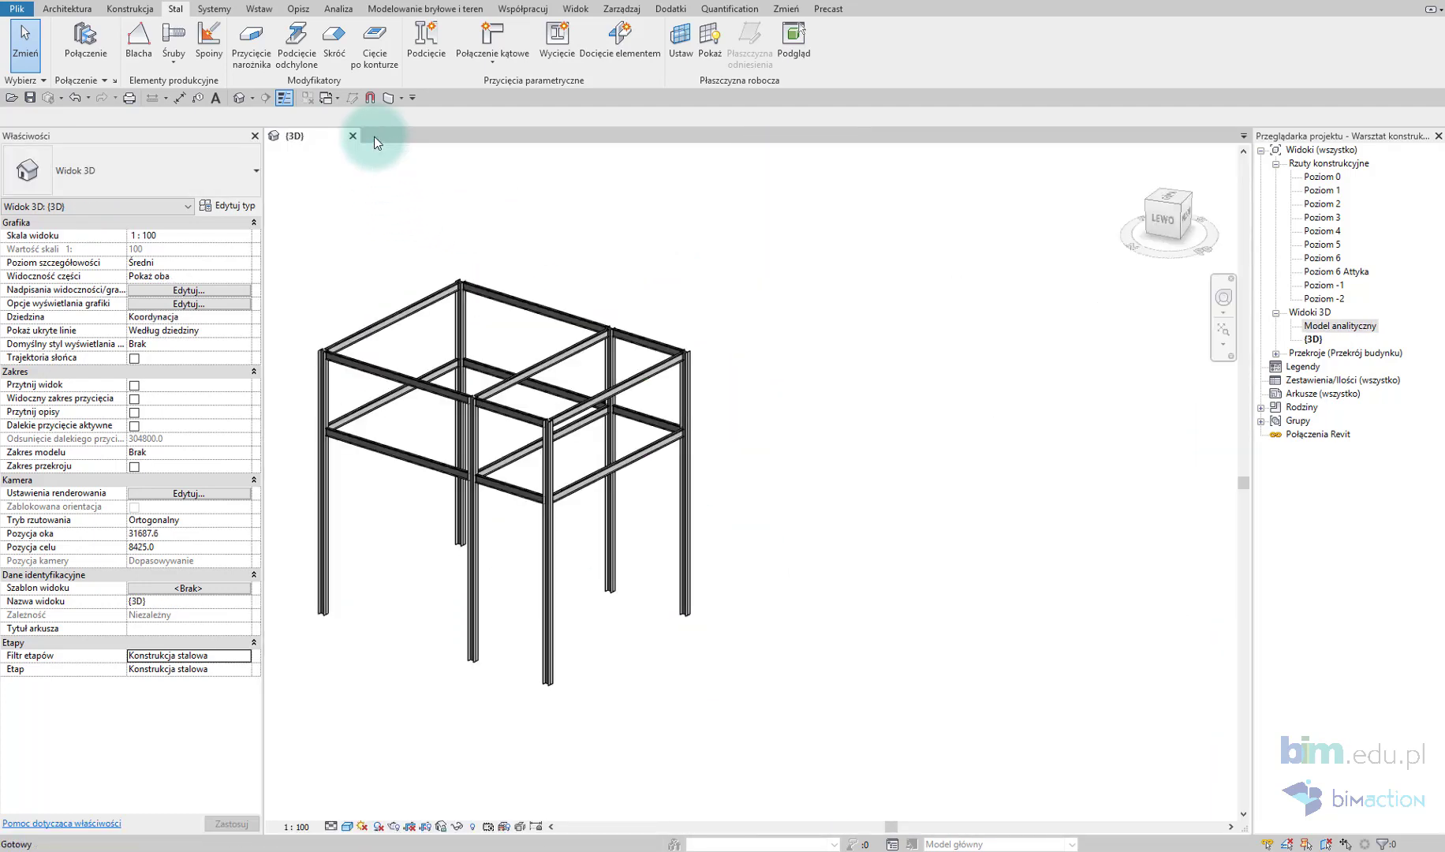
# Step: Load the Blacha podstawy connection from the Blachy na belce group
pyautogui.moveTo(859, 570)
pyautogui.keyDown('shift'); pyautogui.mouseDown(button='middle')
pyautogui.moveTo(936, 568)
pyautogui.moveTo(980, 606)
pyautogui.moveTo(742, 597)
pyautogui.moveTo(581, 490)
pyautogui.mouseUp(button='middle'); pyautogui.keyUp('shift')
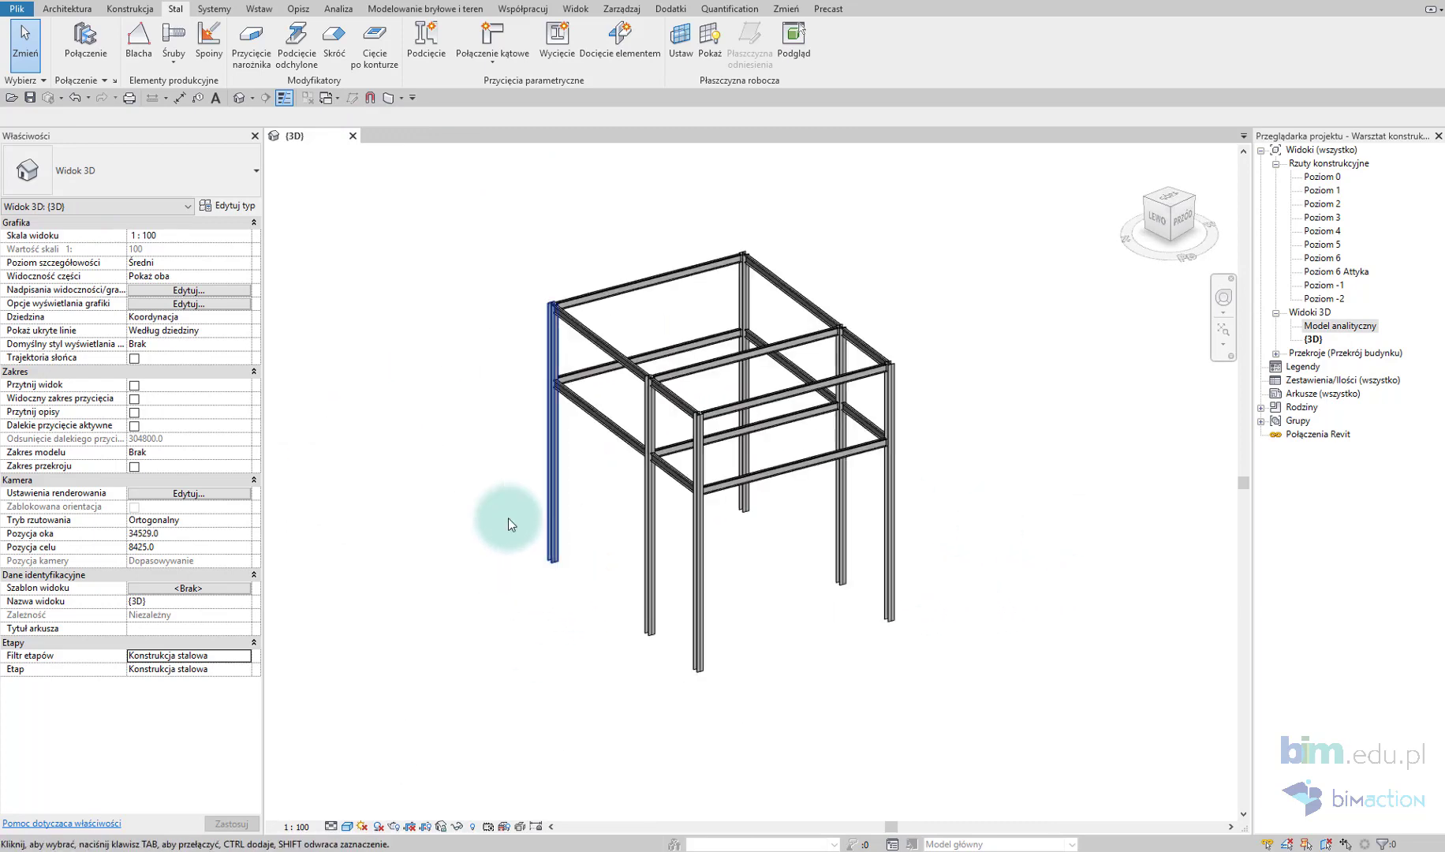
pyautogui.click(114, 79)
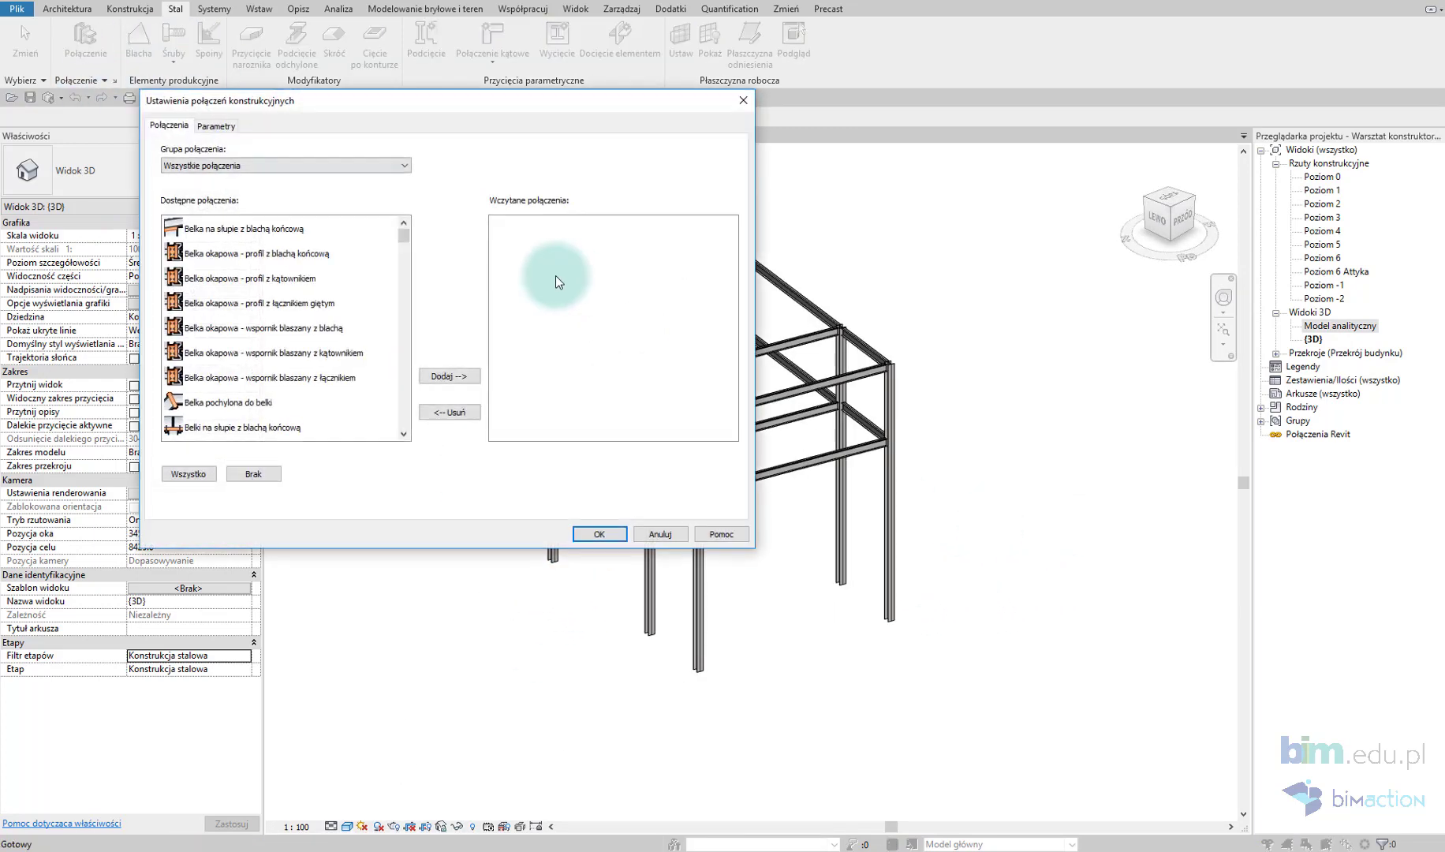
pyautogui.click(233, 165)
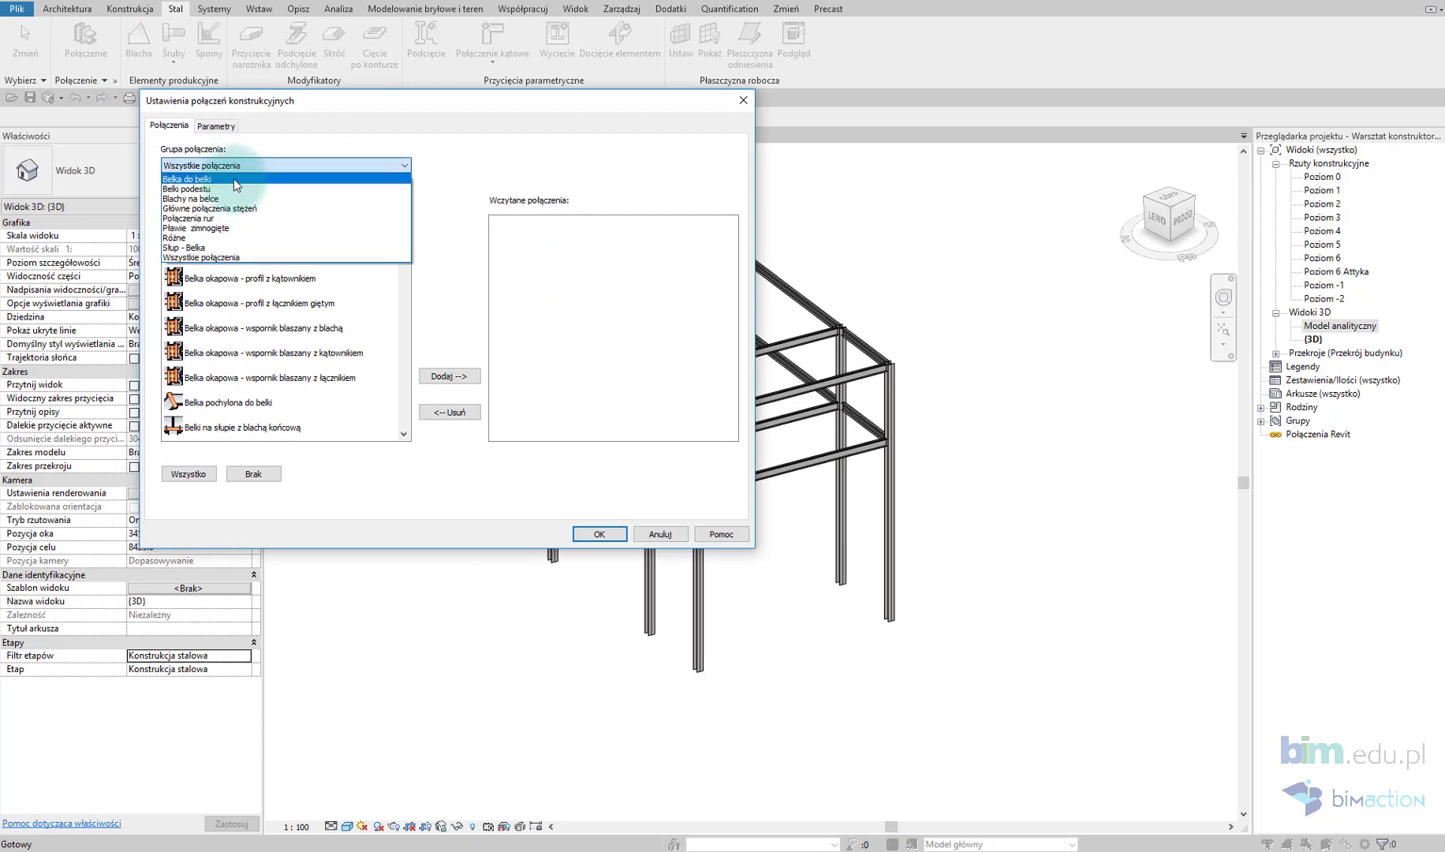
pyautogui.click(232, 200)
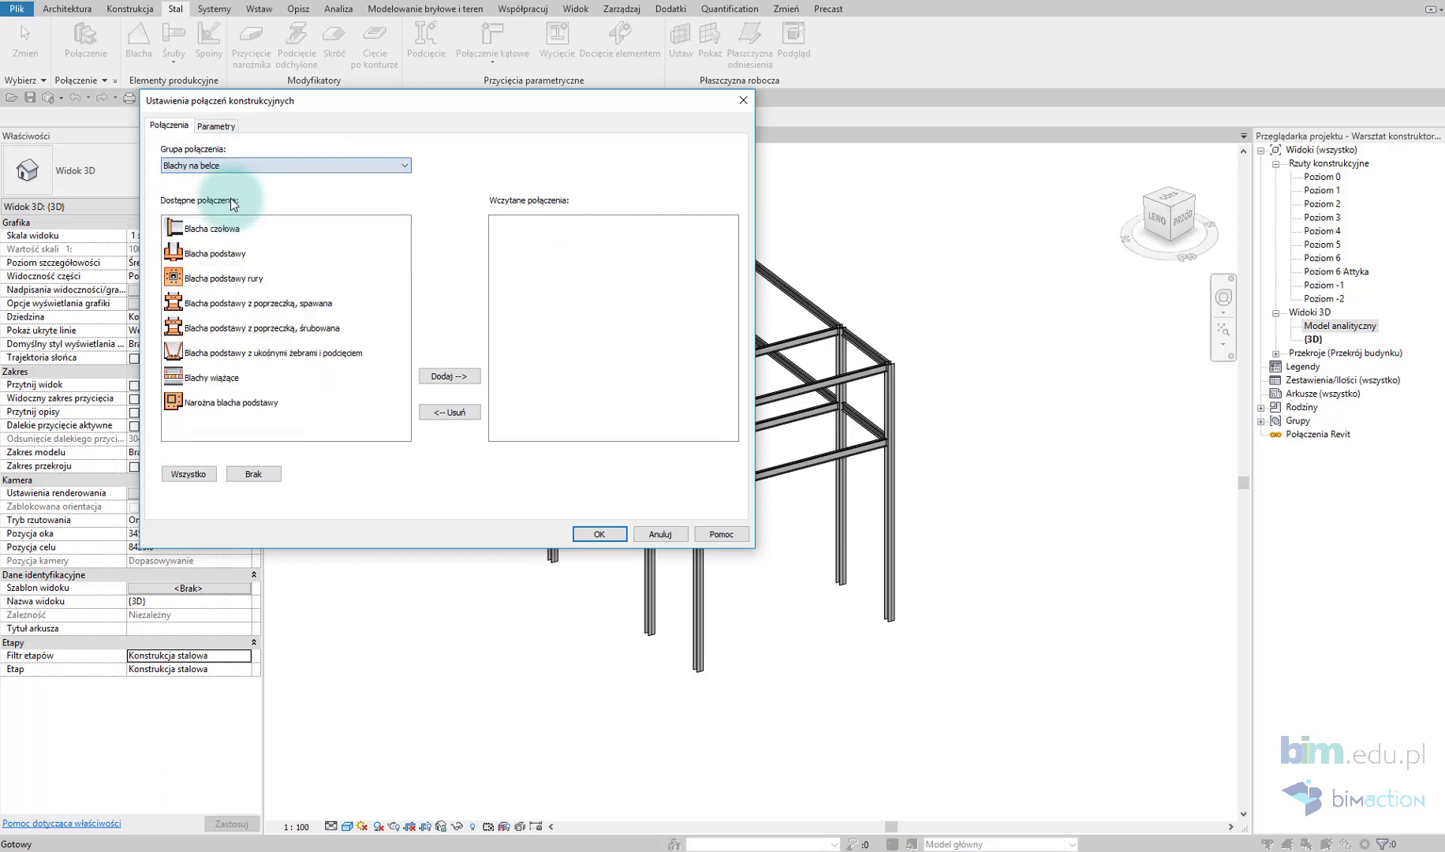
pyautogui.click(223, 264)
pyautogui.click(471, 377)
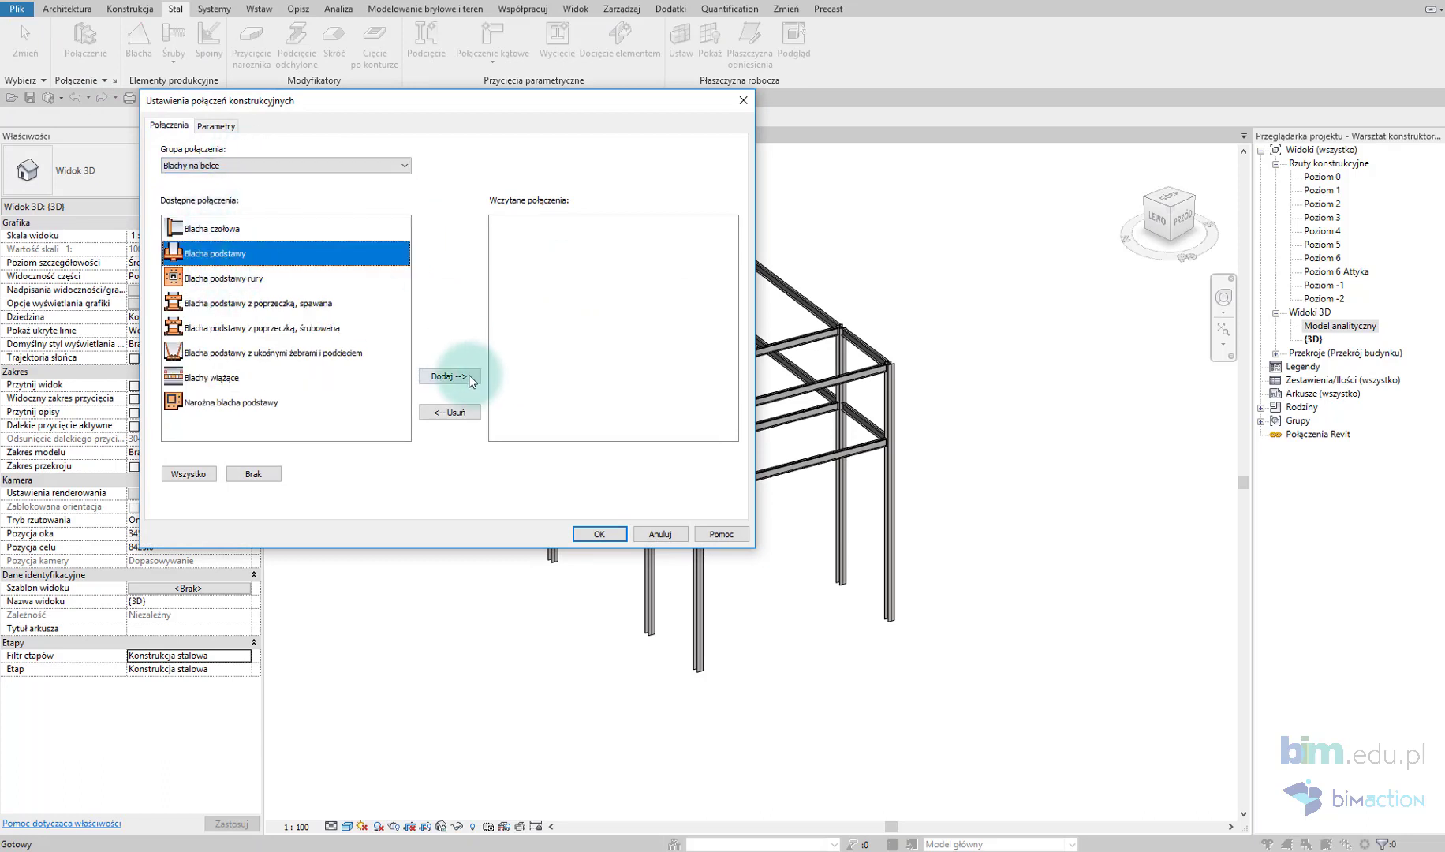
# Step: Load Naroże ramy śrubowane ze wstawką, then begin placing a Blacha podstawy connection
pyautogui.click(247, 167)
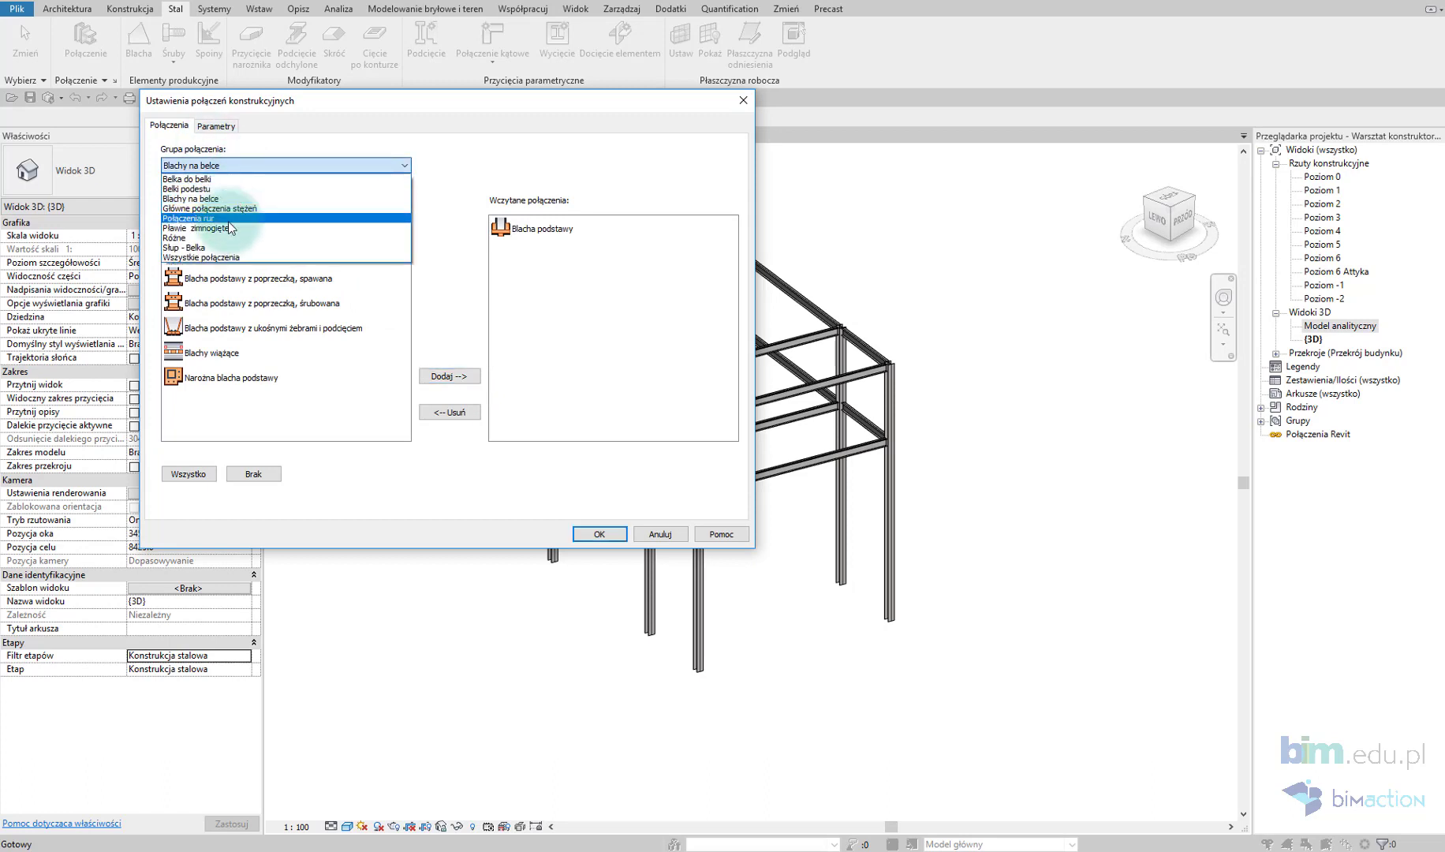
pyautogui.click(228, 247)
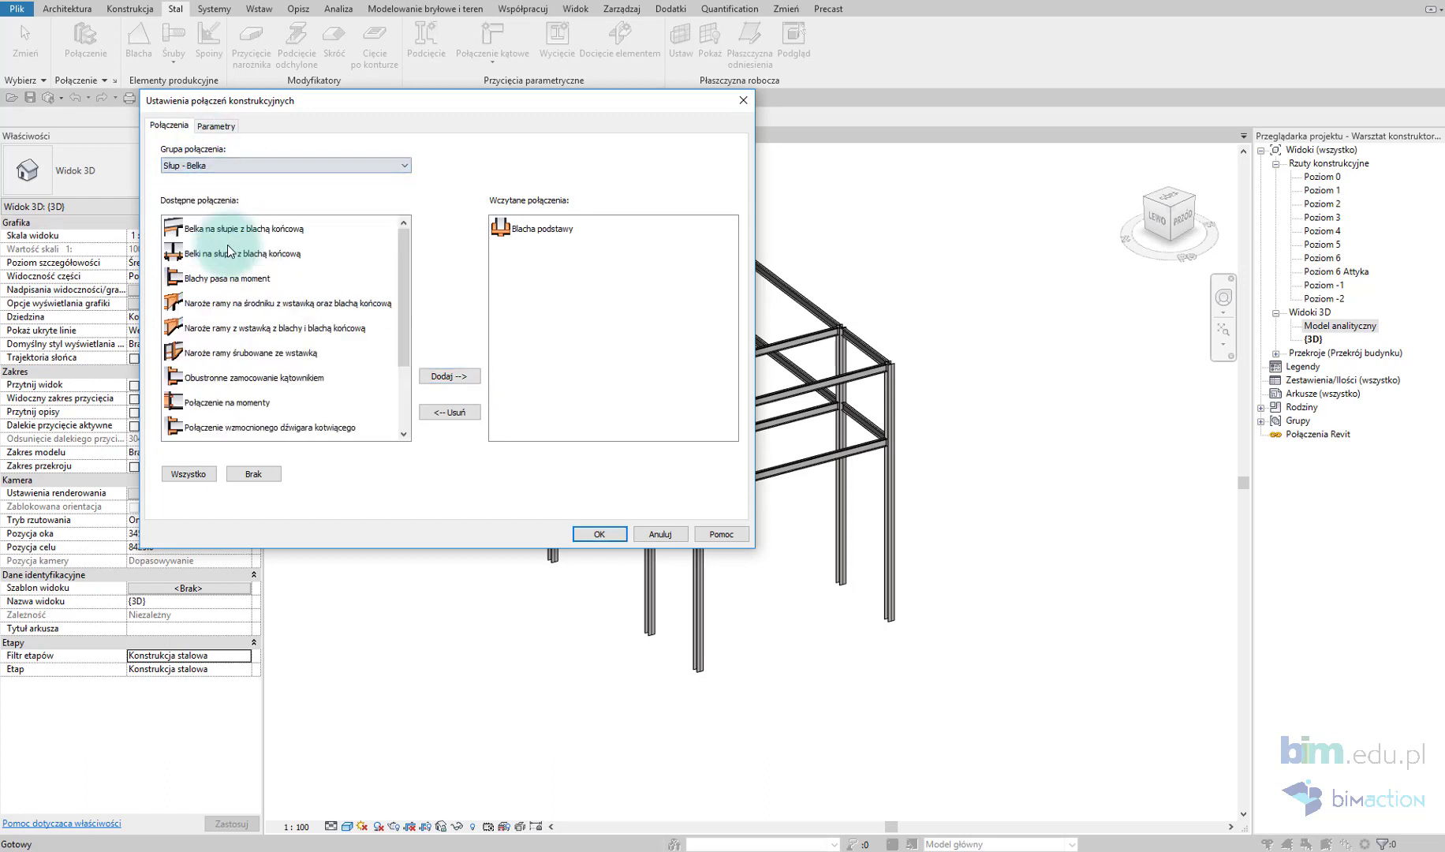
pyautogui.click(234, 354)
pyautogui.click(451, 379)
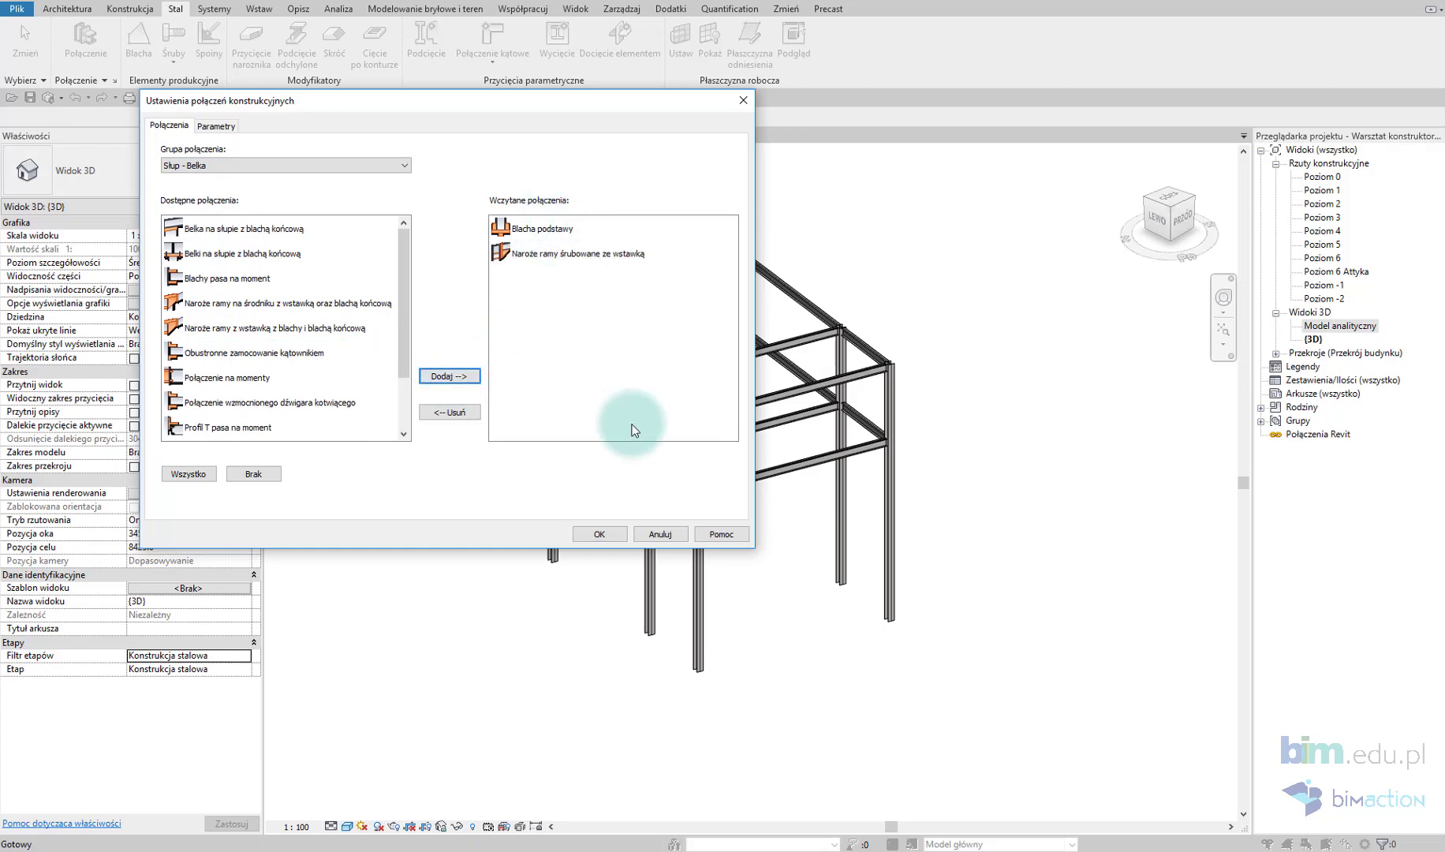
pyautogui.click(599, 534)
pyautogui.click(85, 39)
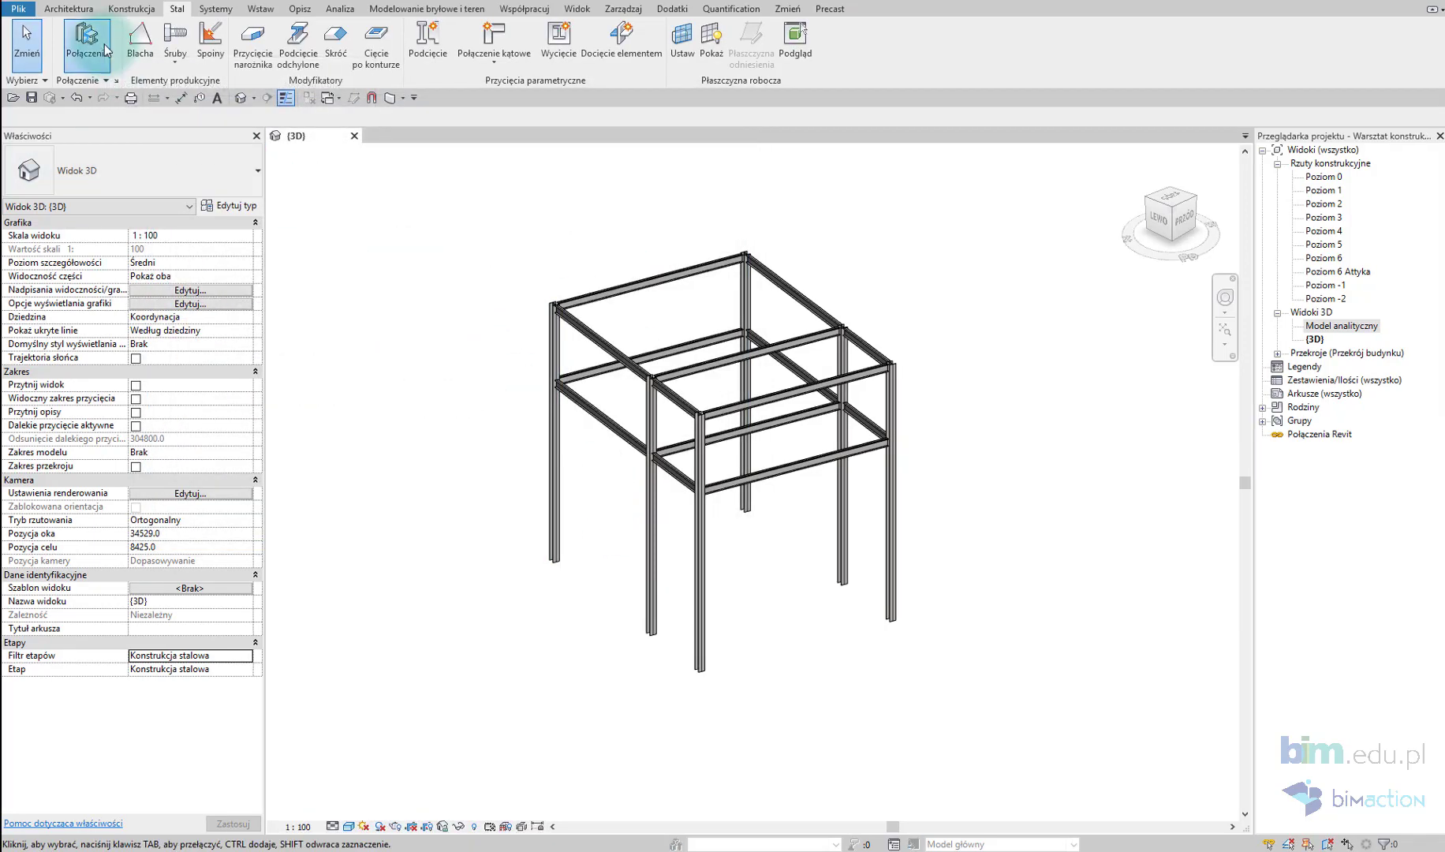
pyautogui.click(203, 170)
# Step: Place a Blacha podstawy base plate on an HEA280 column
pyautogui.click(123, 253)
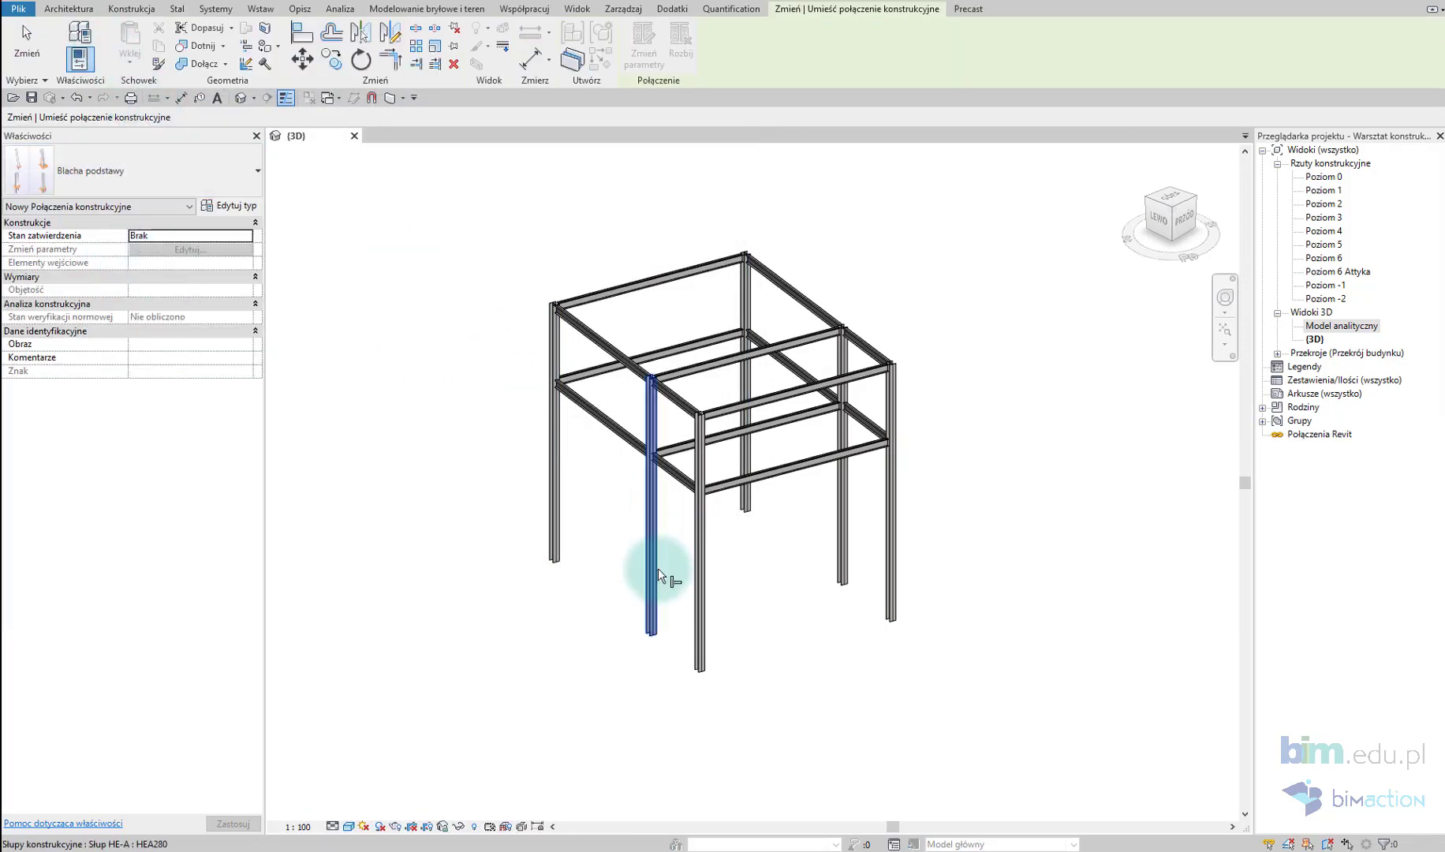
pyautogui.click(653, 569)
pyautogui.press('Return')
# Step: Switch to Wysoki detail, zoom to the column foot, and bring up the base plate parameters
pyautogui.scroll(1, 661, 670)
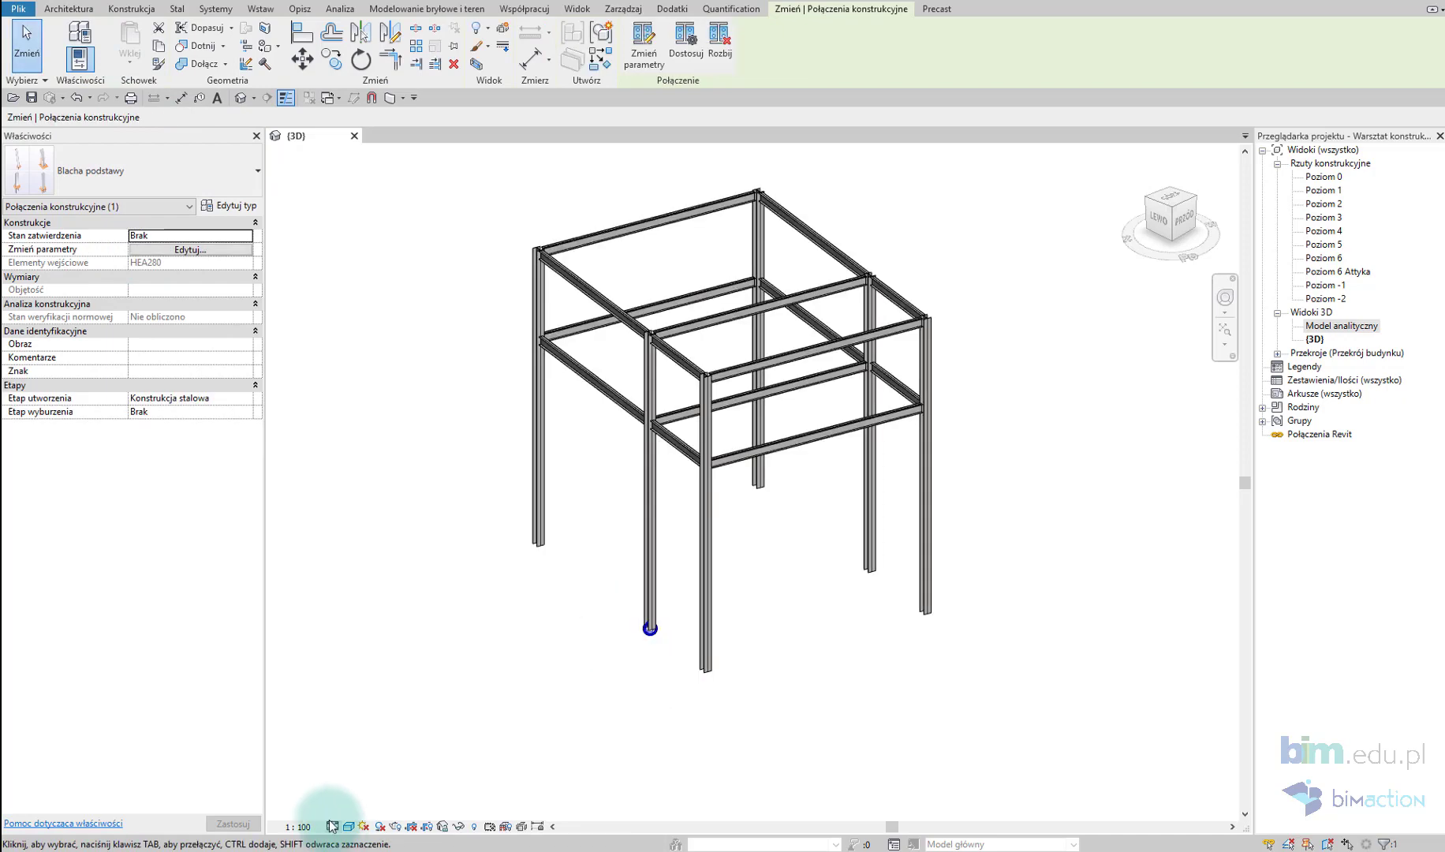
pyautogui.click(350, 810)
pyautogui.scroll(3, 650, 628)
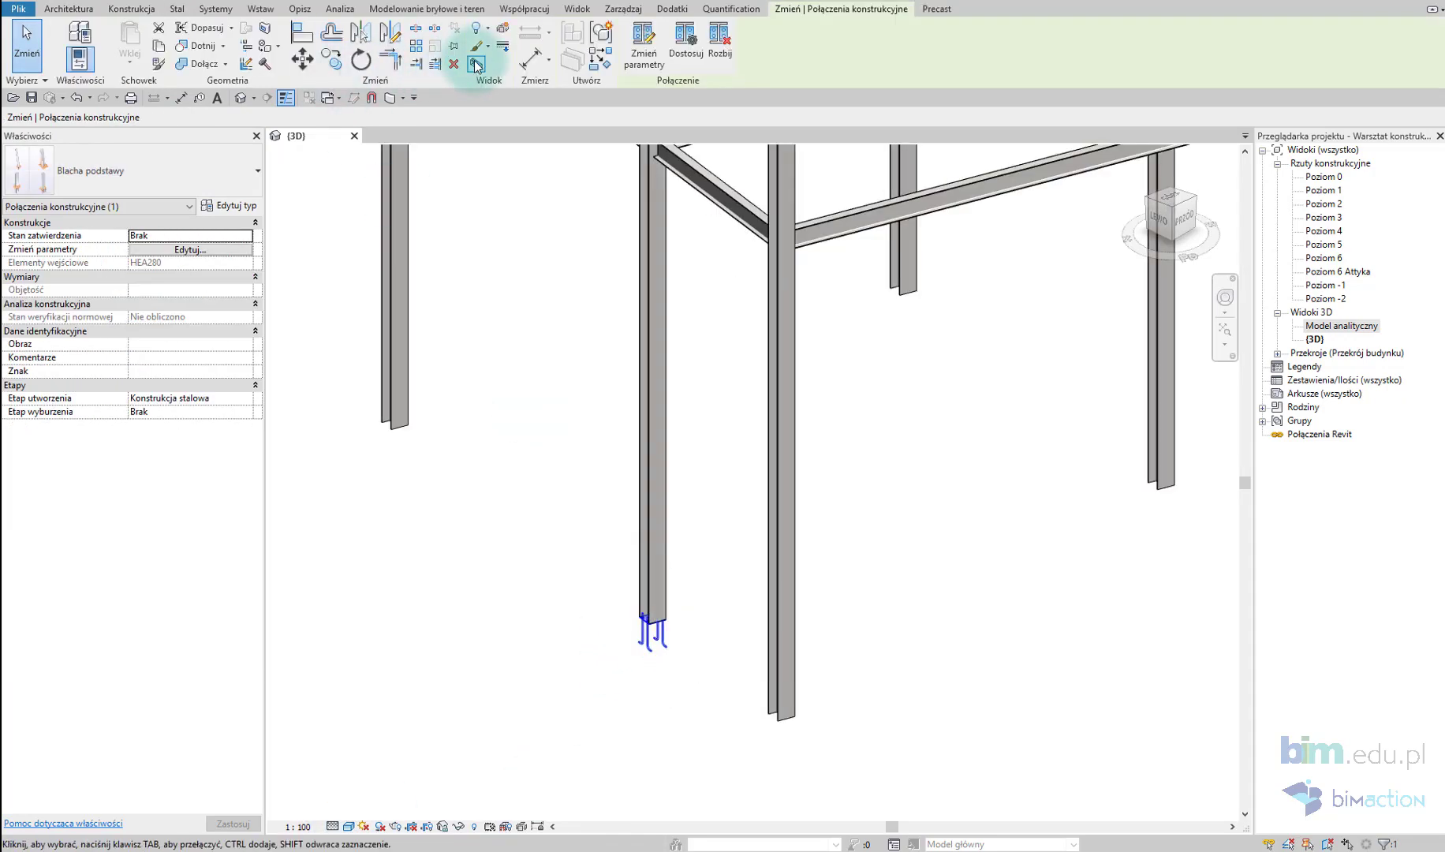
pyautogui.scroll(3, 794, 438)
pyautogui.scroll(-3, 795, 434)
pyautogui.keyDown('shift'); pyautogui.moveTo(829, 477); pyautogui.dragTo(458, 412, button='middle'); pyautogui.keyUp('shift')
pyautogui.click(189, 249)
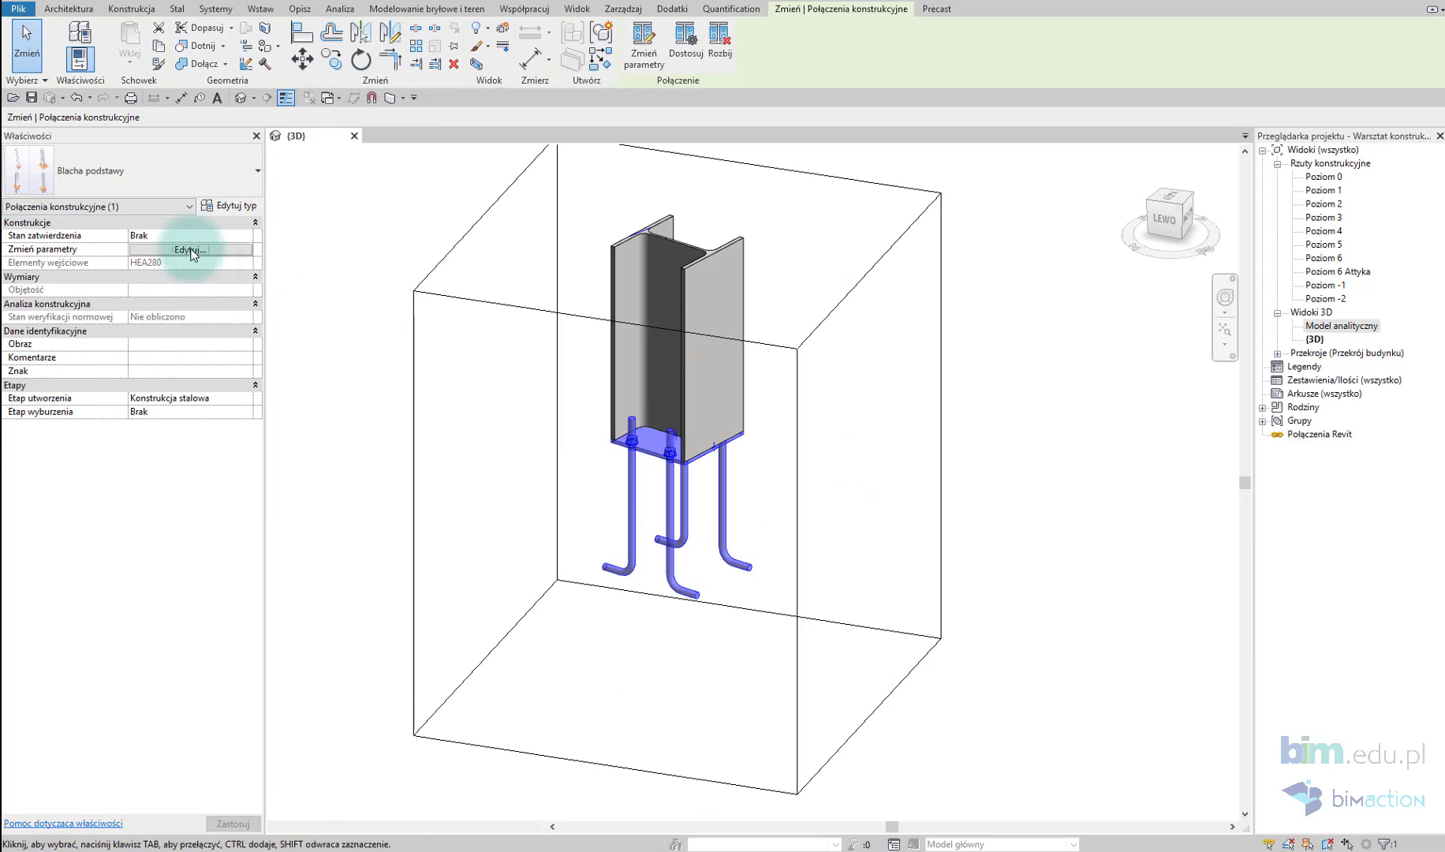
pyautogui.moveTo(341, 29)
pyautogui.mouseDown()
pyautogui.moveTo(1230, 392)
pyautogui.moveTo(1155, 410)
pyautogui.mouseUp()
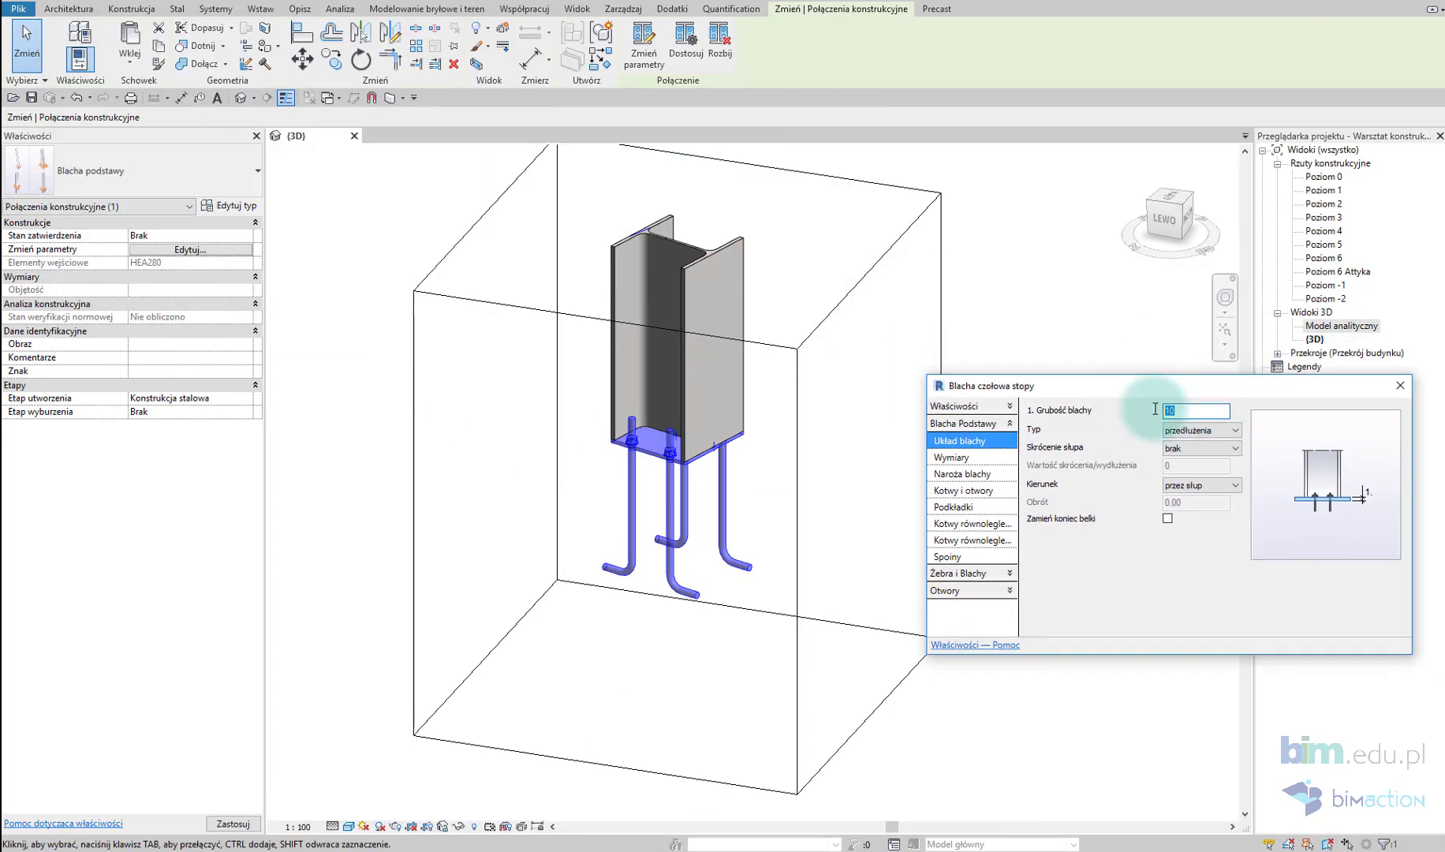
# Step: Enter 150 for a plate dimension and use 450-long Śruby Nakrętka Mocujące anchors
pyautogui.click(1193, 434)
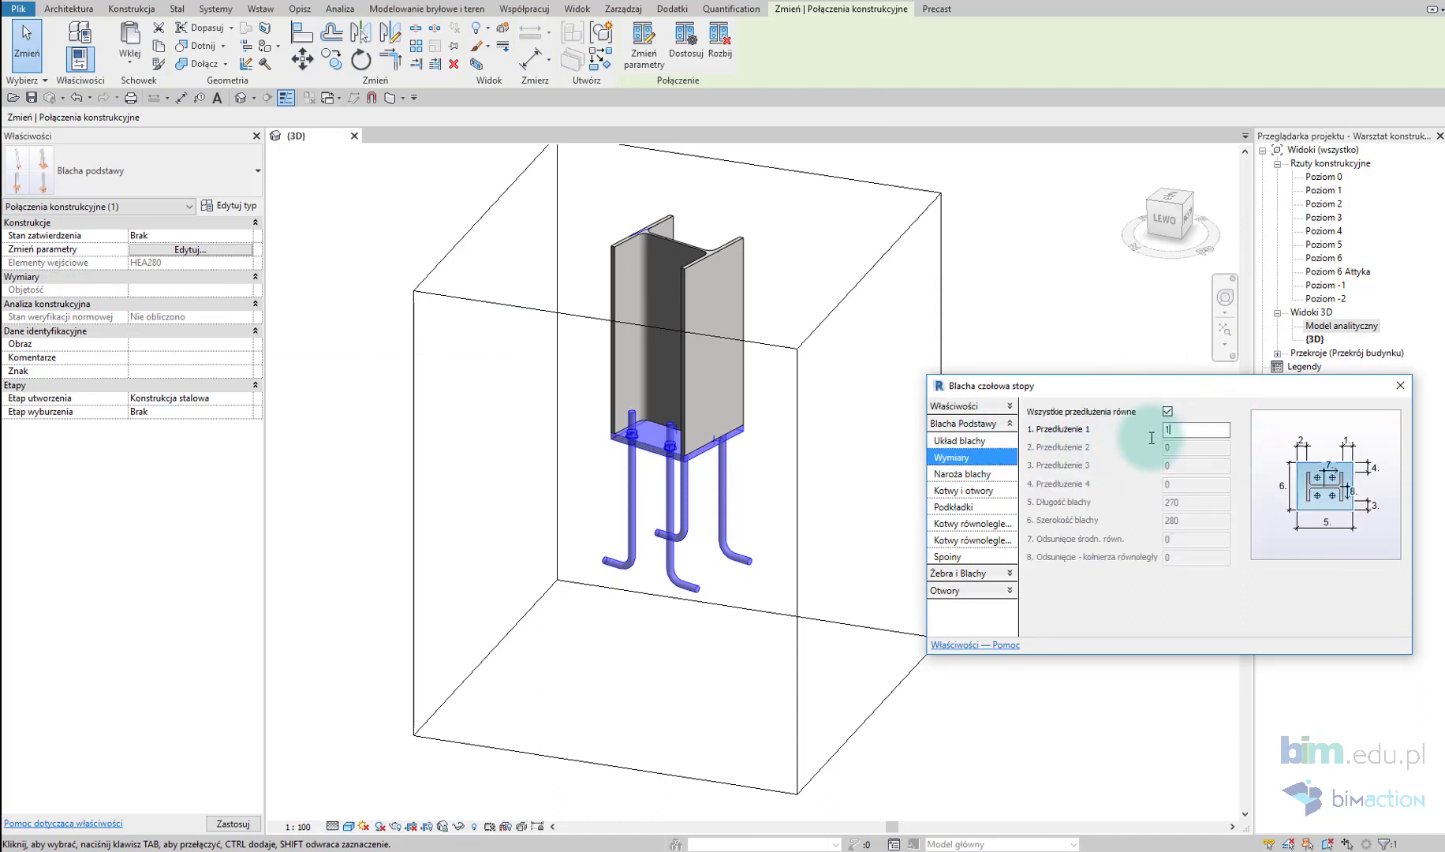
pyautogui.write('150')
pyautogui.click(975, 491)
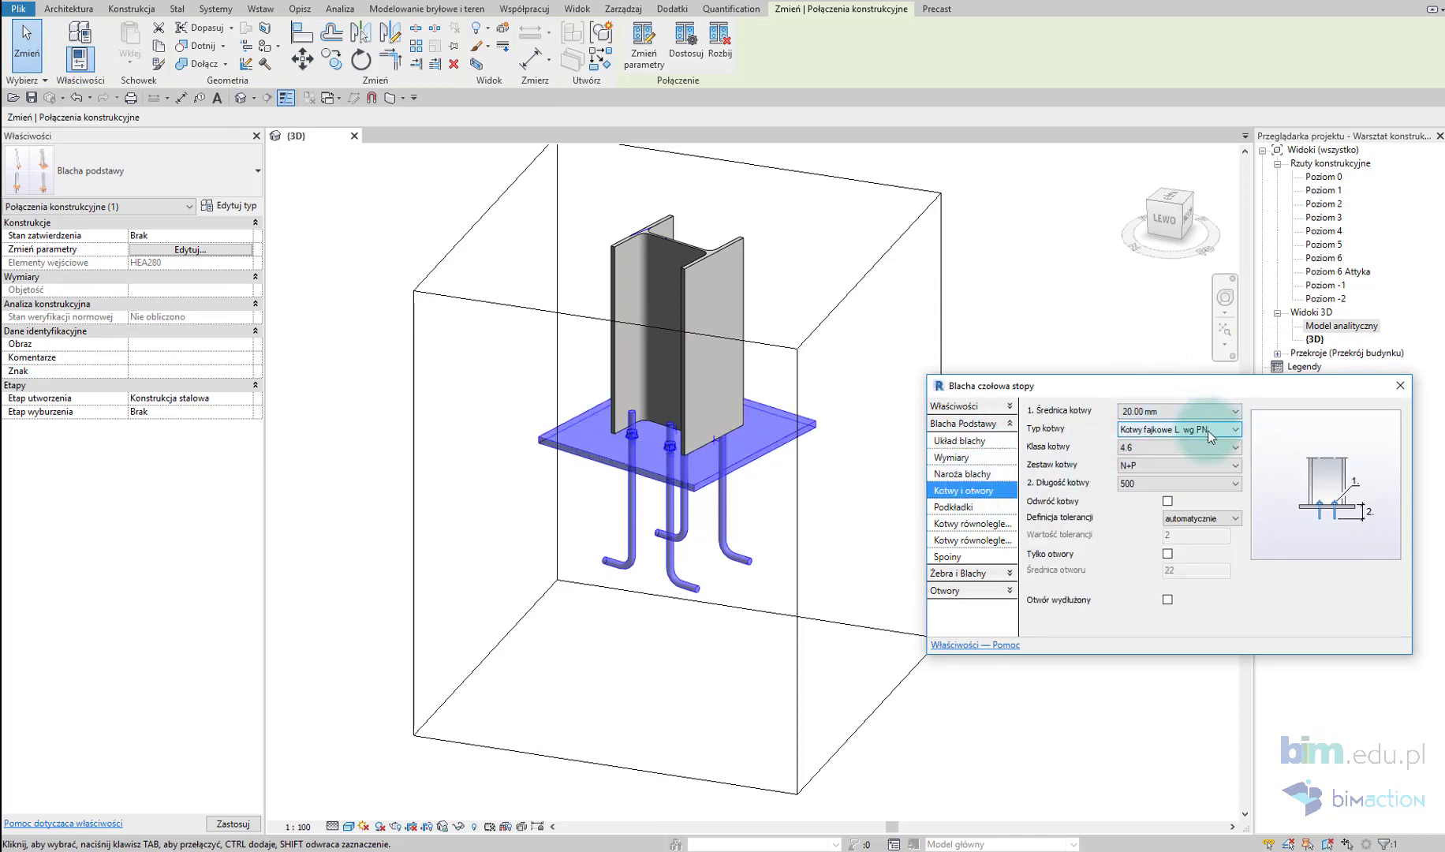
pyautogui.click(1196, 431)
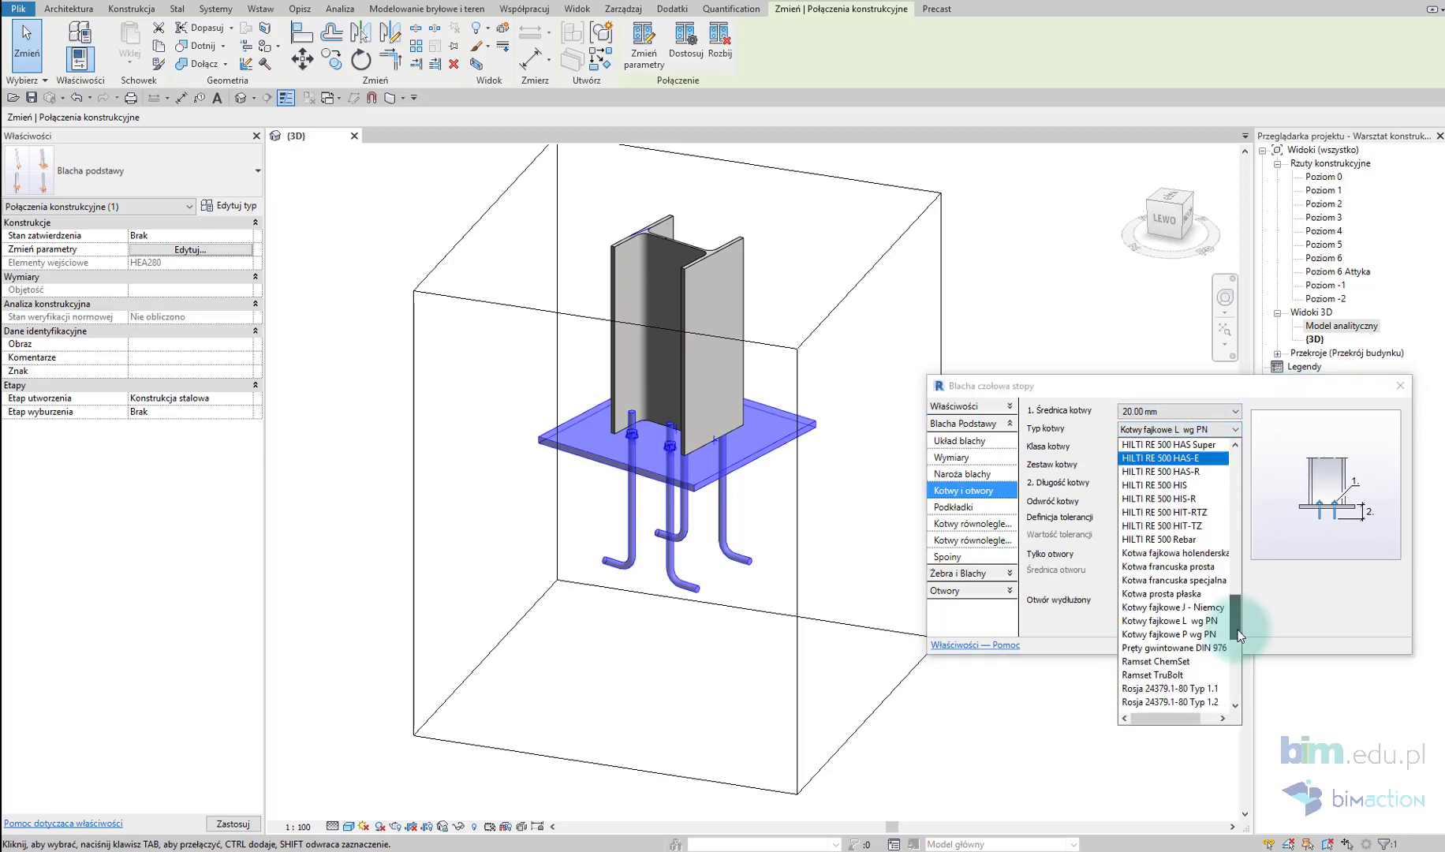
pyautogui.moveTo(1238, 636); pyautogui.dragTo(1239, 694)
pyautogui.click(1215, 697)
pyautogui.click(1152, 485)
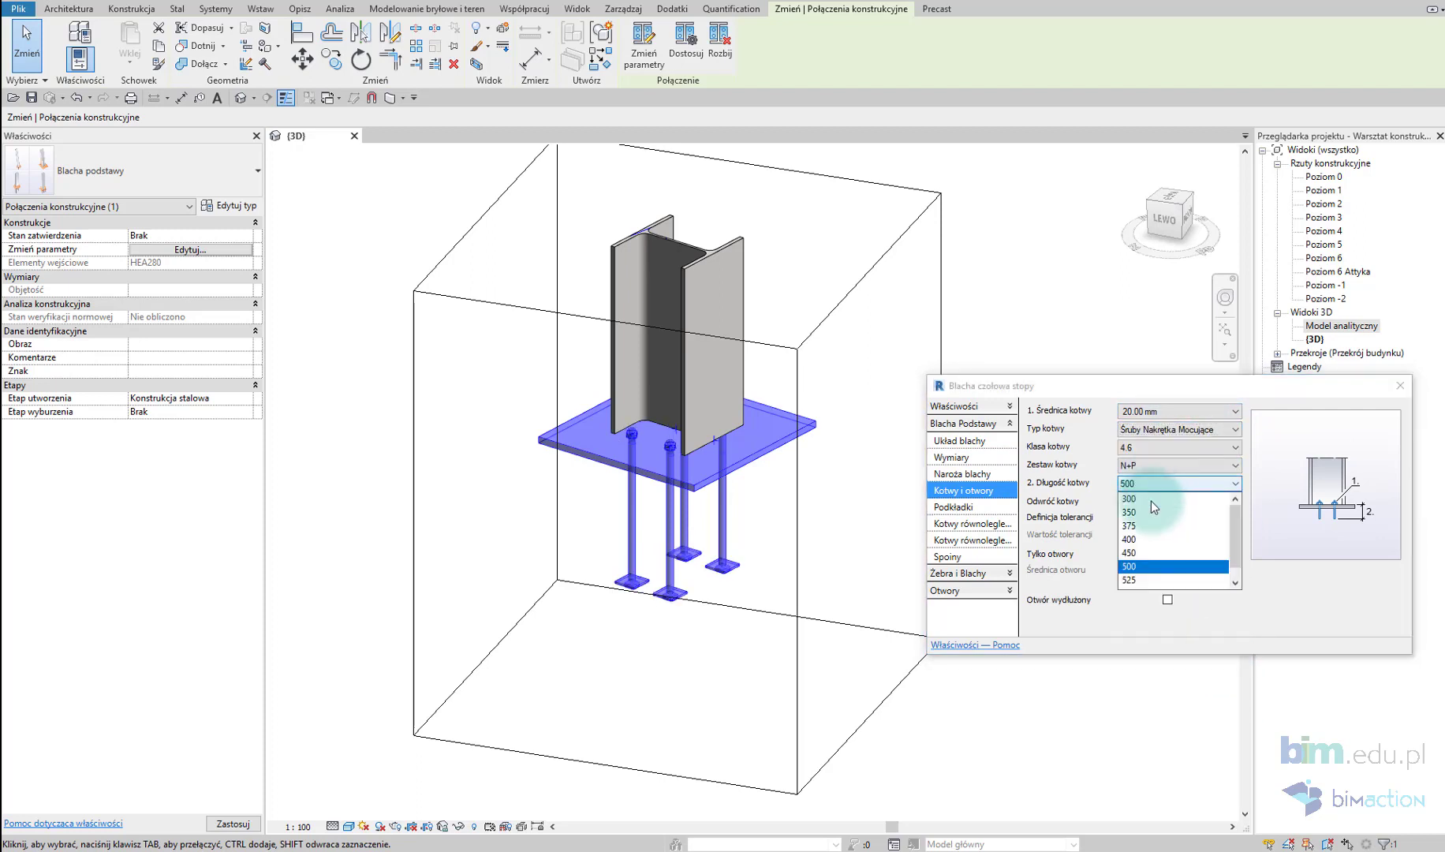
pyautogui.click(1148, 547)
pyautogui.click(974, 495)
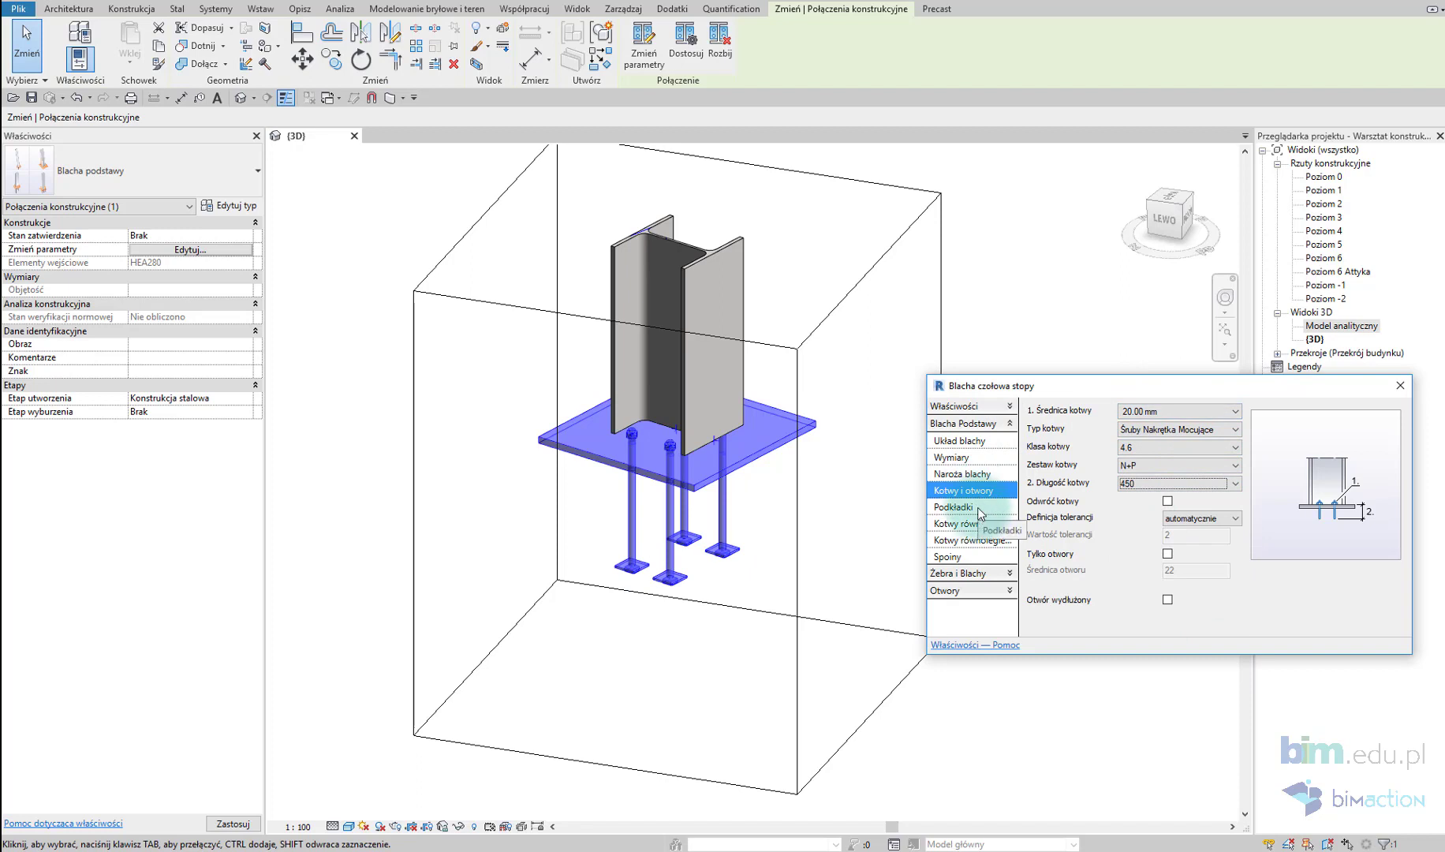
# Step: Lay out the anchors in rows of 3 at 210 and 220 spacing
pyautogui.click(978, 528)
pyautogui.click(1161, 406)
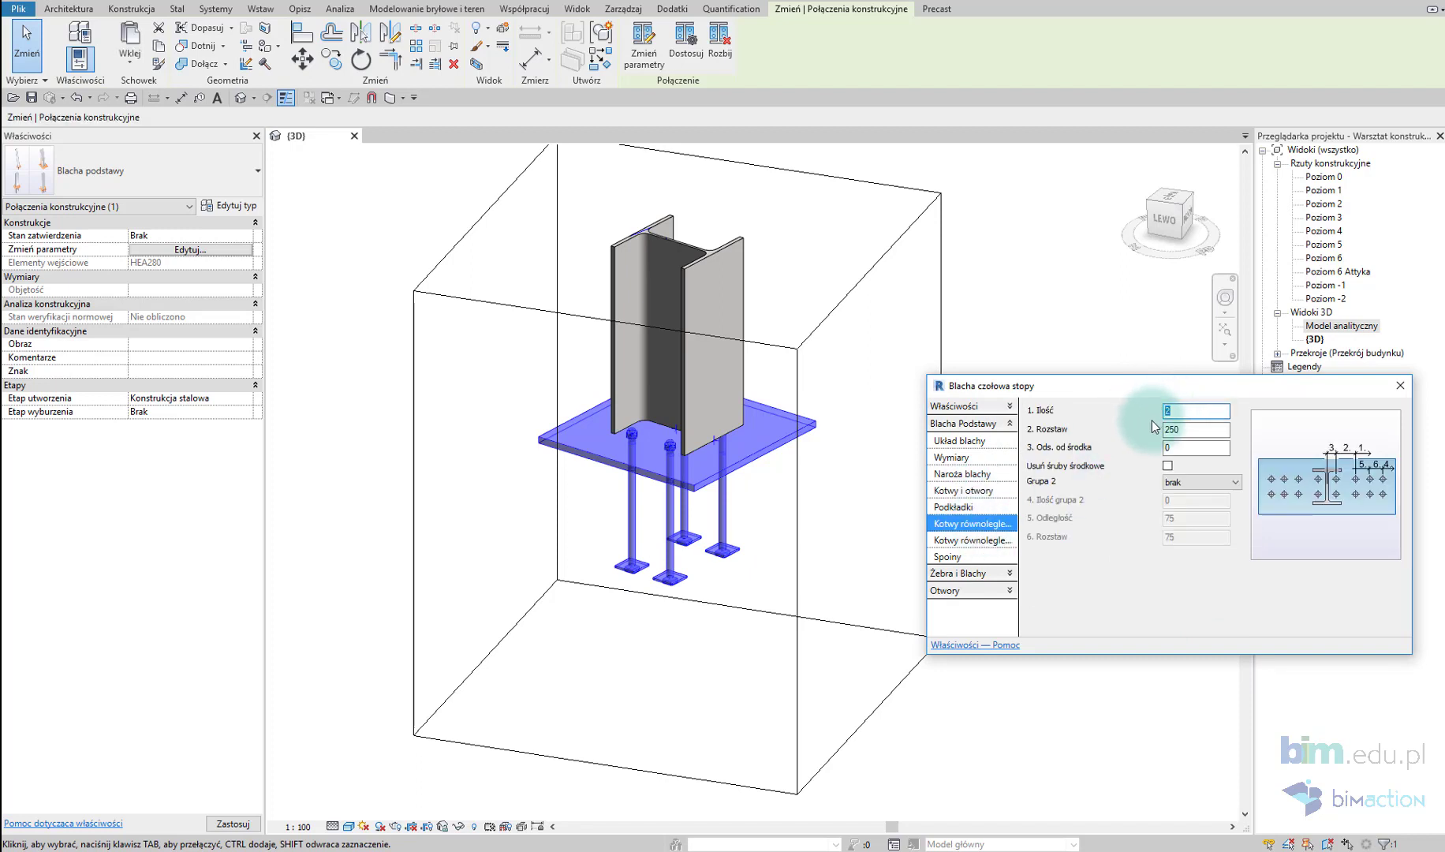
pyautogui.write('21')
pyautogui.click(1167, 465)
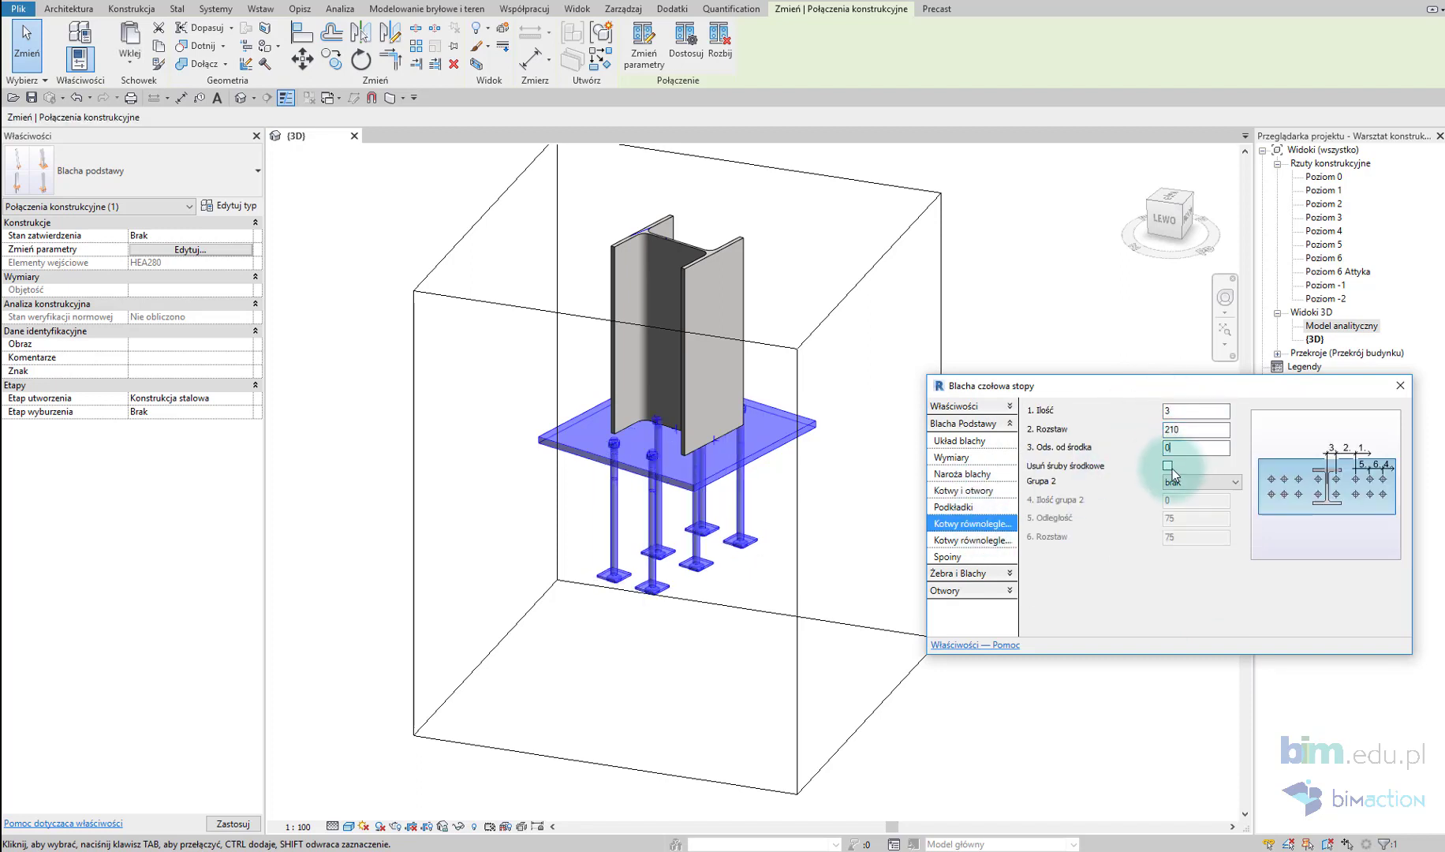
pyautogui.click(947, 526)
pyautogui.click(990, 548)
pyautogui.moveTo(1214, 430); pyautogui.dragTo(1125, 437)
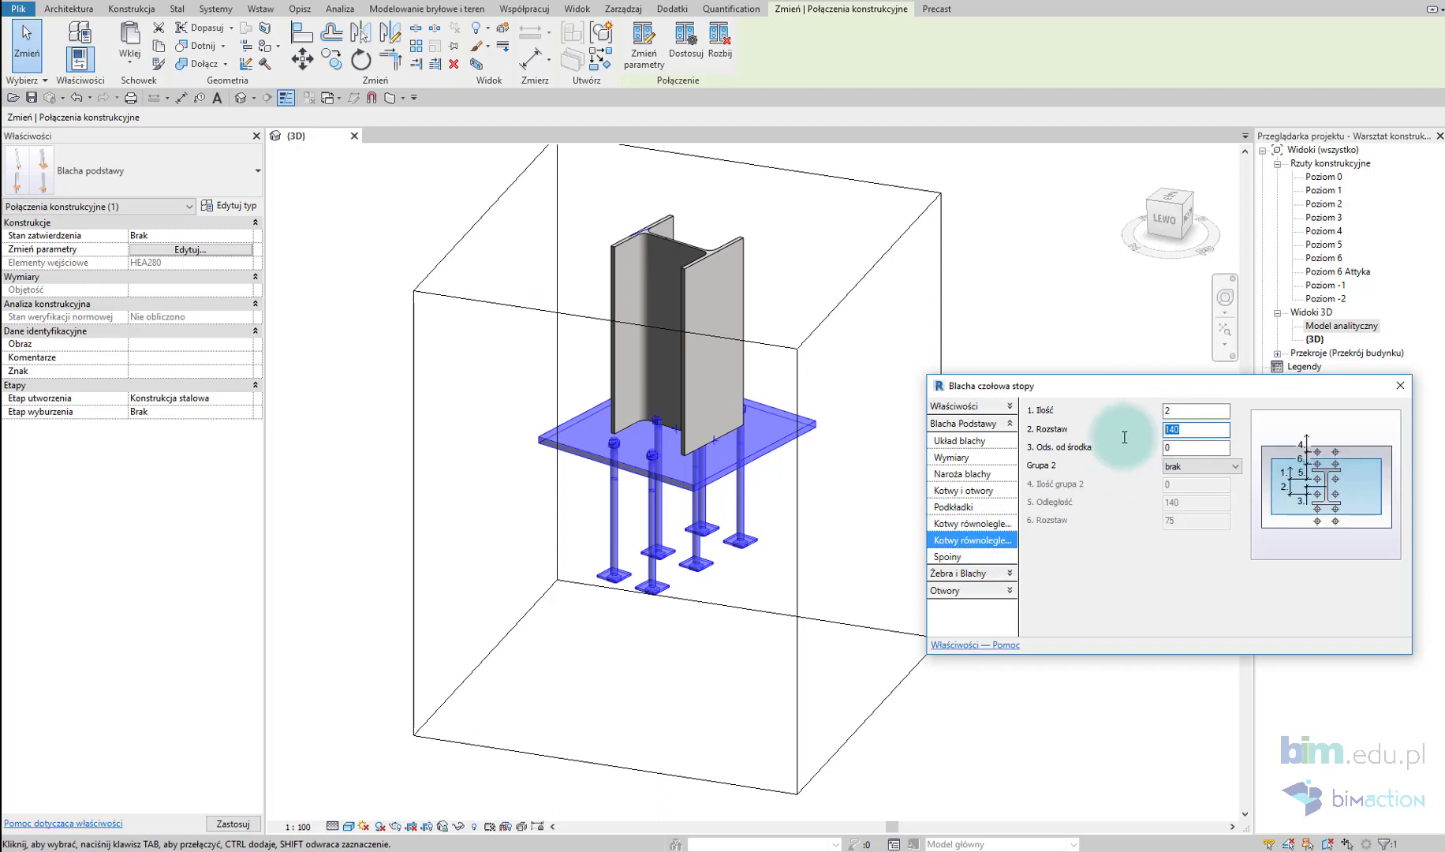
pyautogui.write('220')
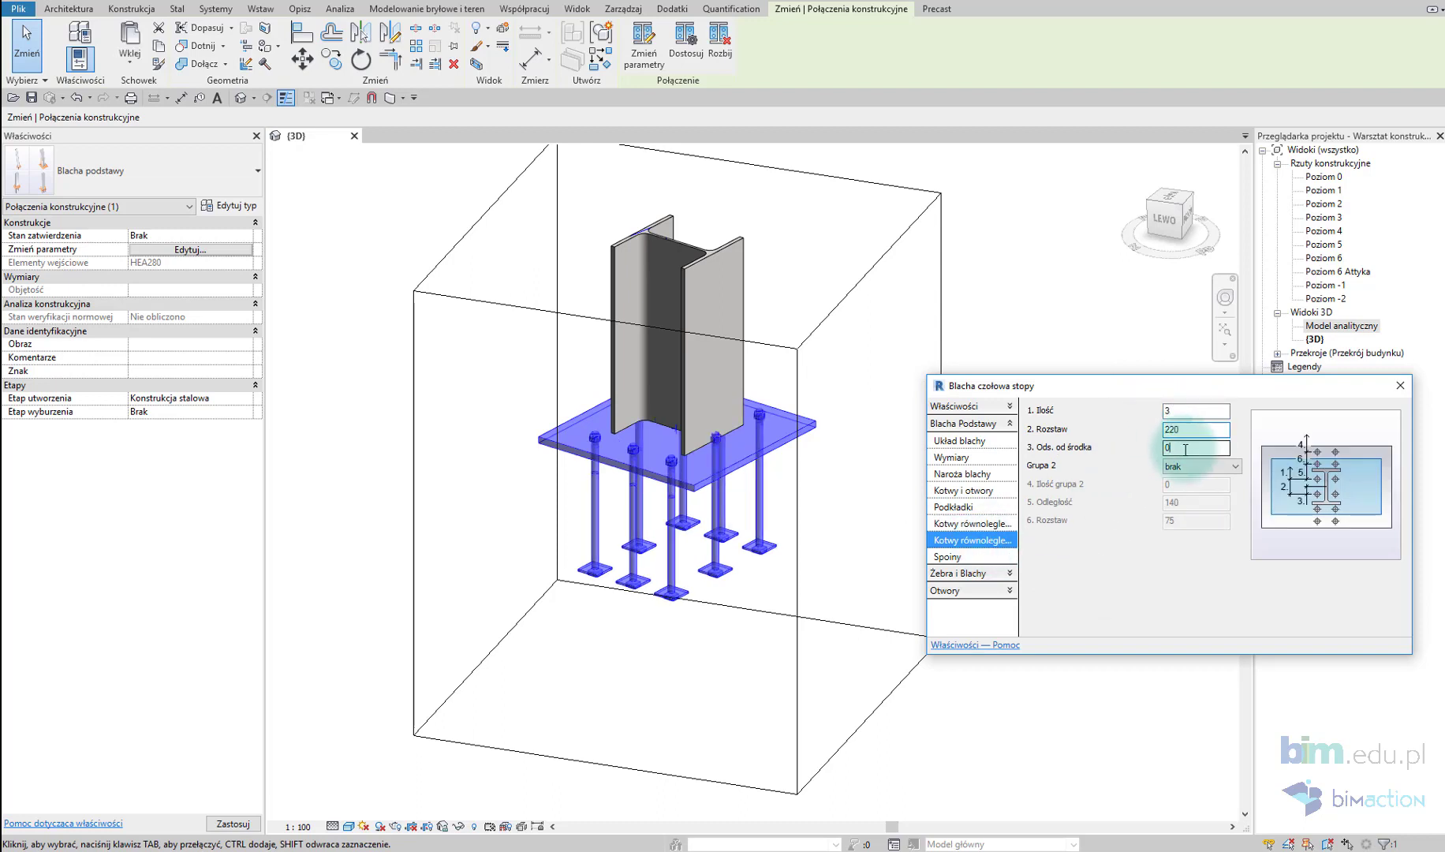
# Step: Make the web and both flange welds 7 thick and Obustronna spoina
pyautogui.click(955, 557)
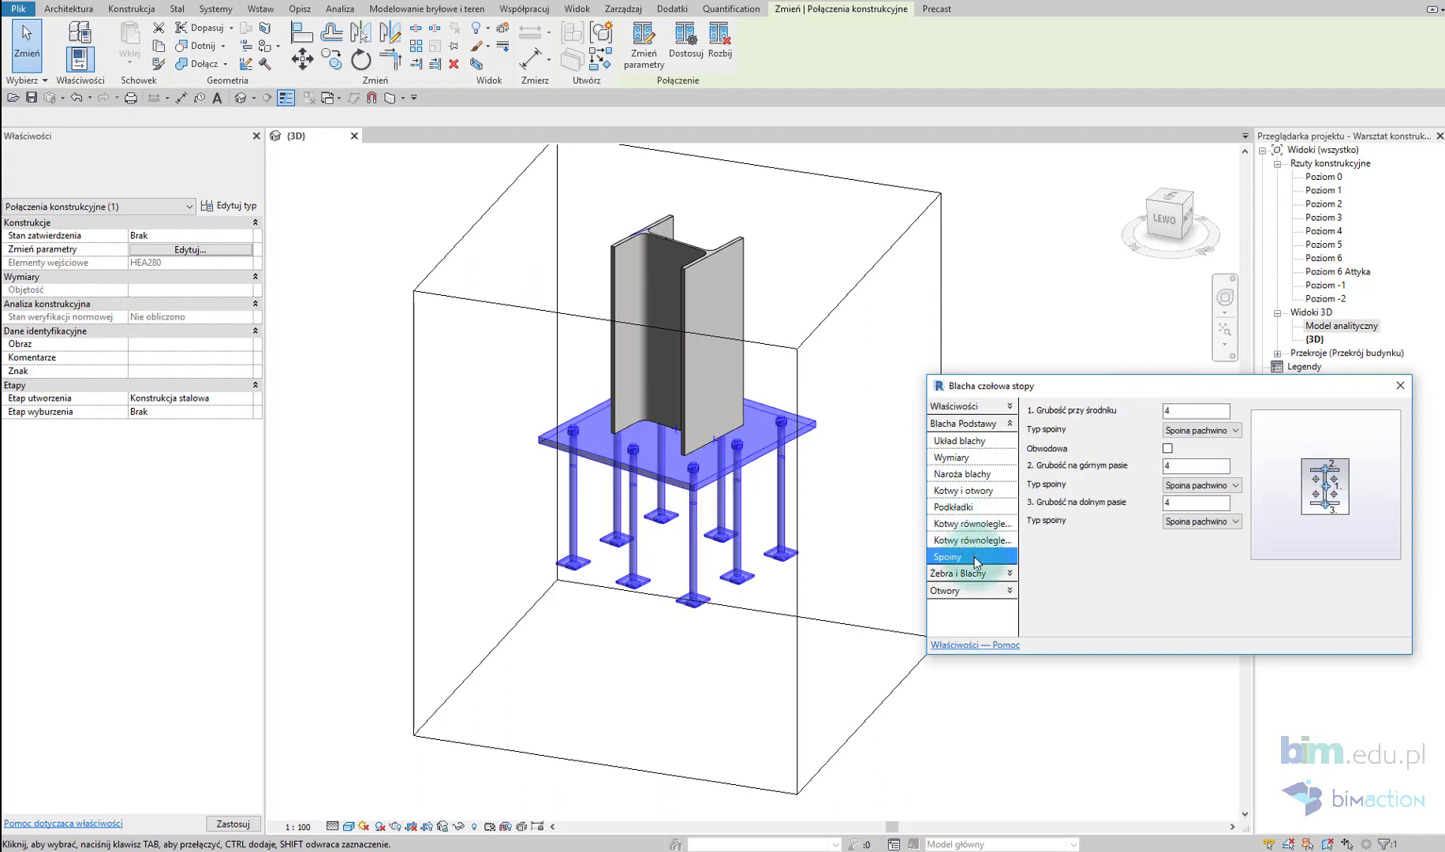
pyautogui.doubleClick(1188, 465)
pyautogui.write('7')
pyautogui.click(1197, 430)
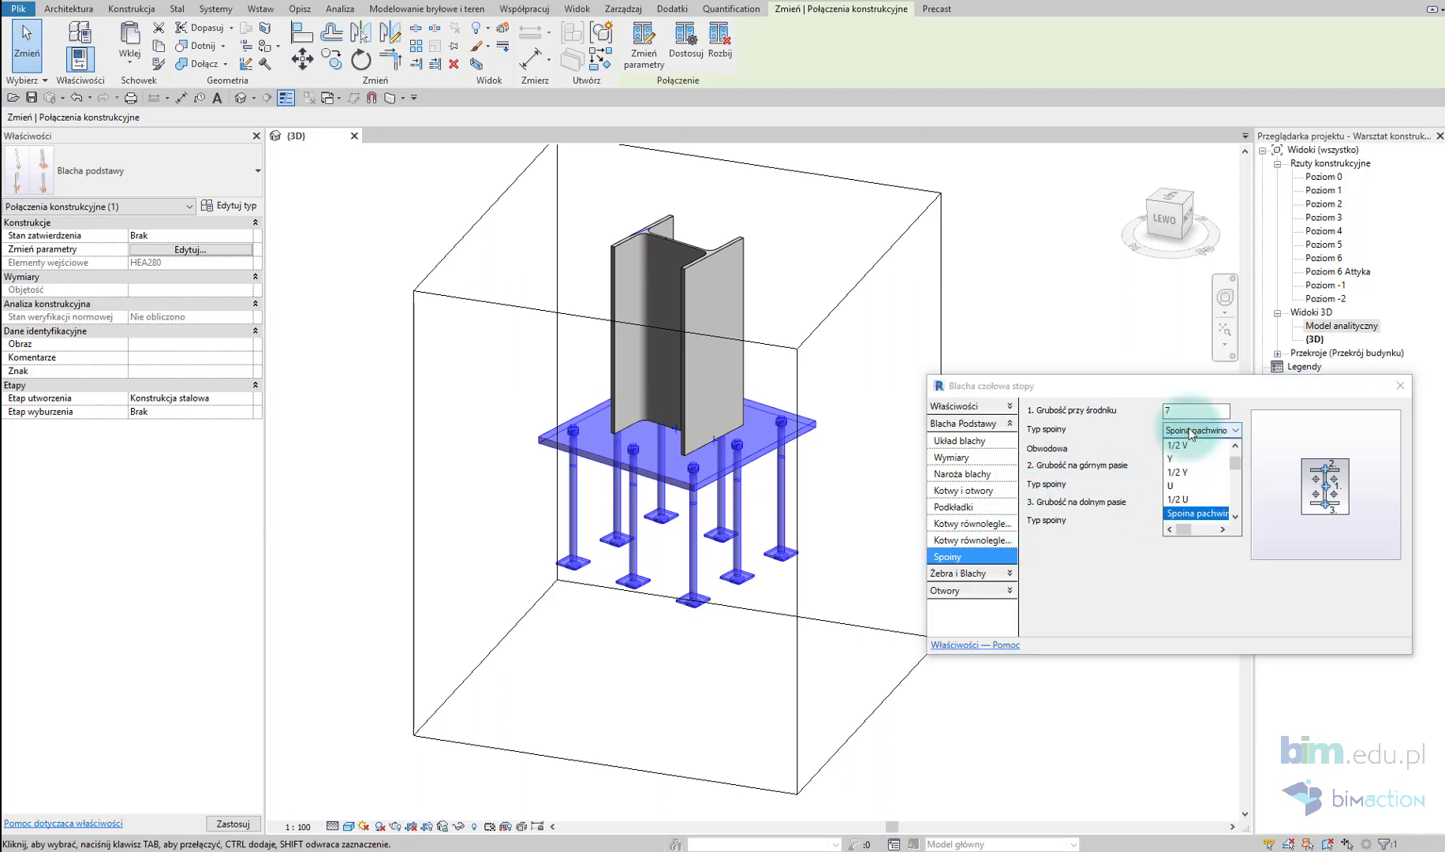
pyautogui.click(1205, 489)
pyautogui.click(1203, 544)
pyautogui.click(1202, 580)
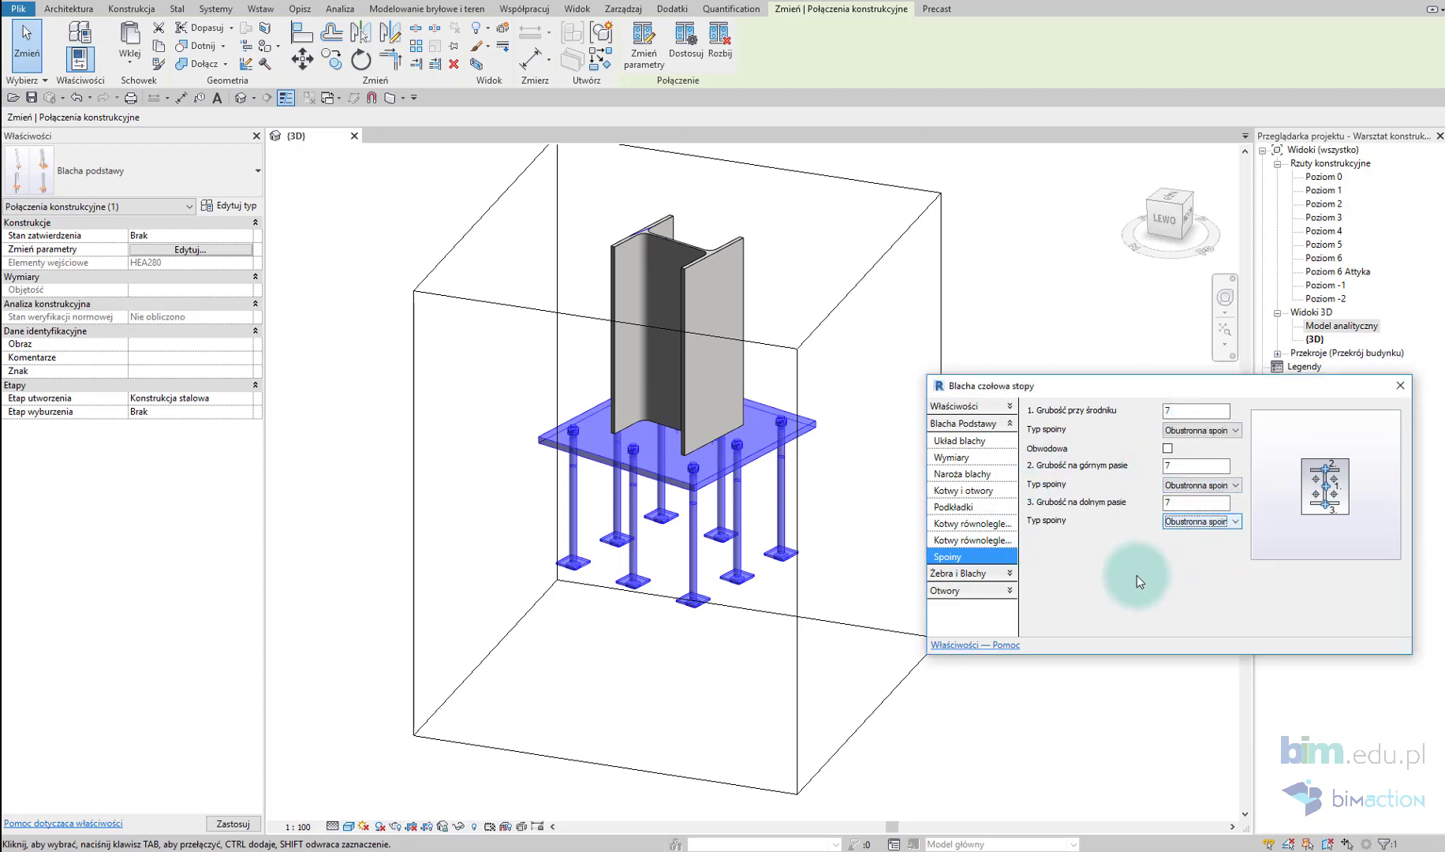
pyautogui.click(1003, 574)
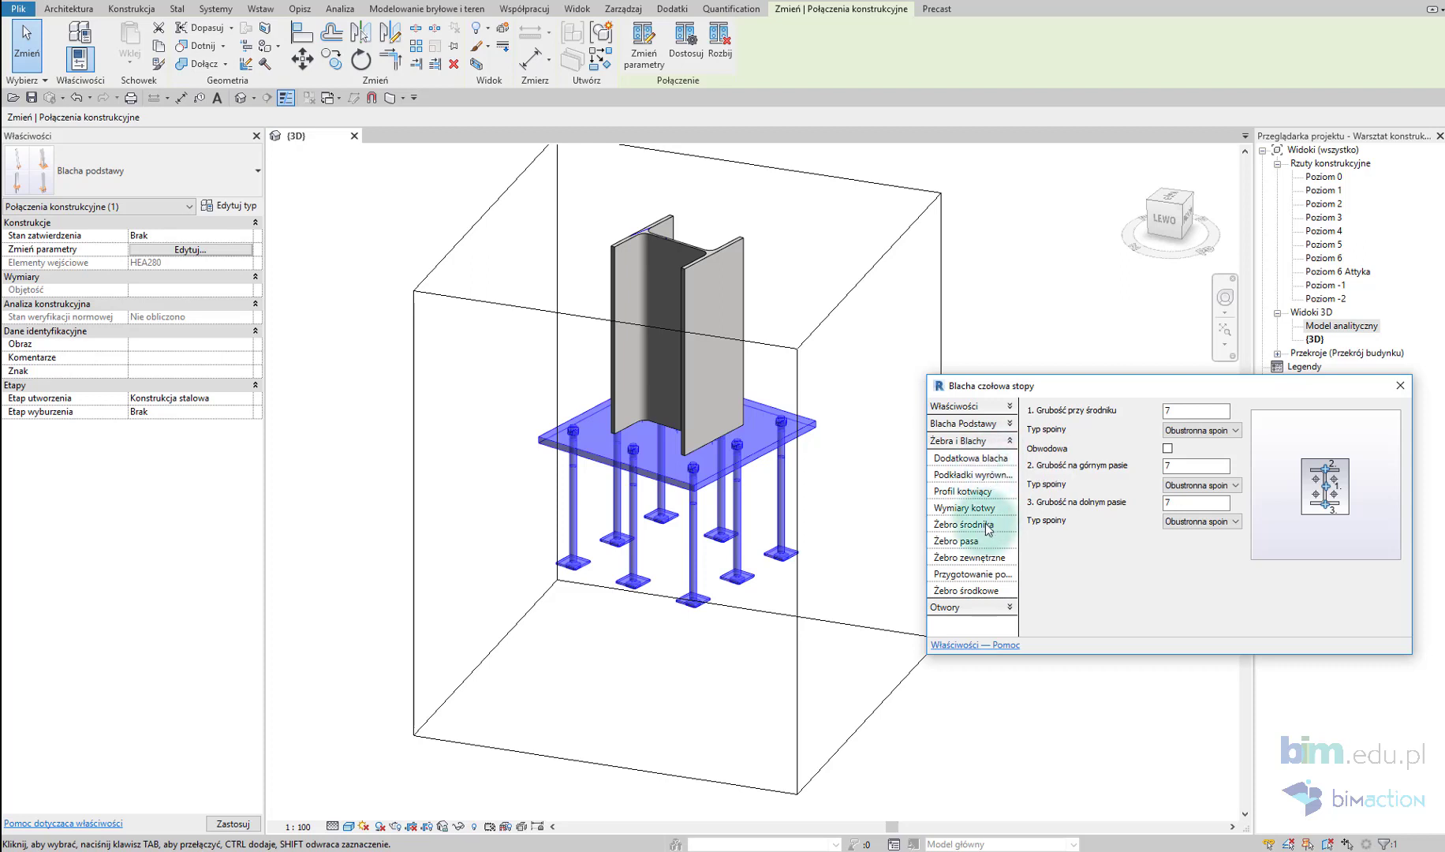
# Step: Add web stiffener ribs on both sides at the corners with double-sided 7 welds
pyautogui.click(987, 525)
pyautogui.click(1184, 454)
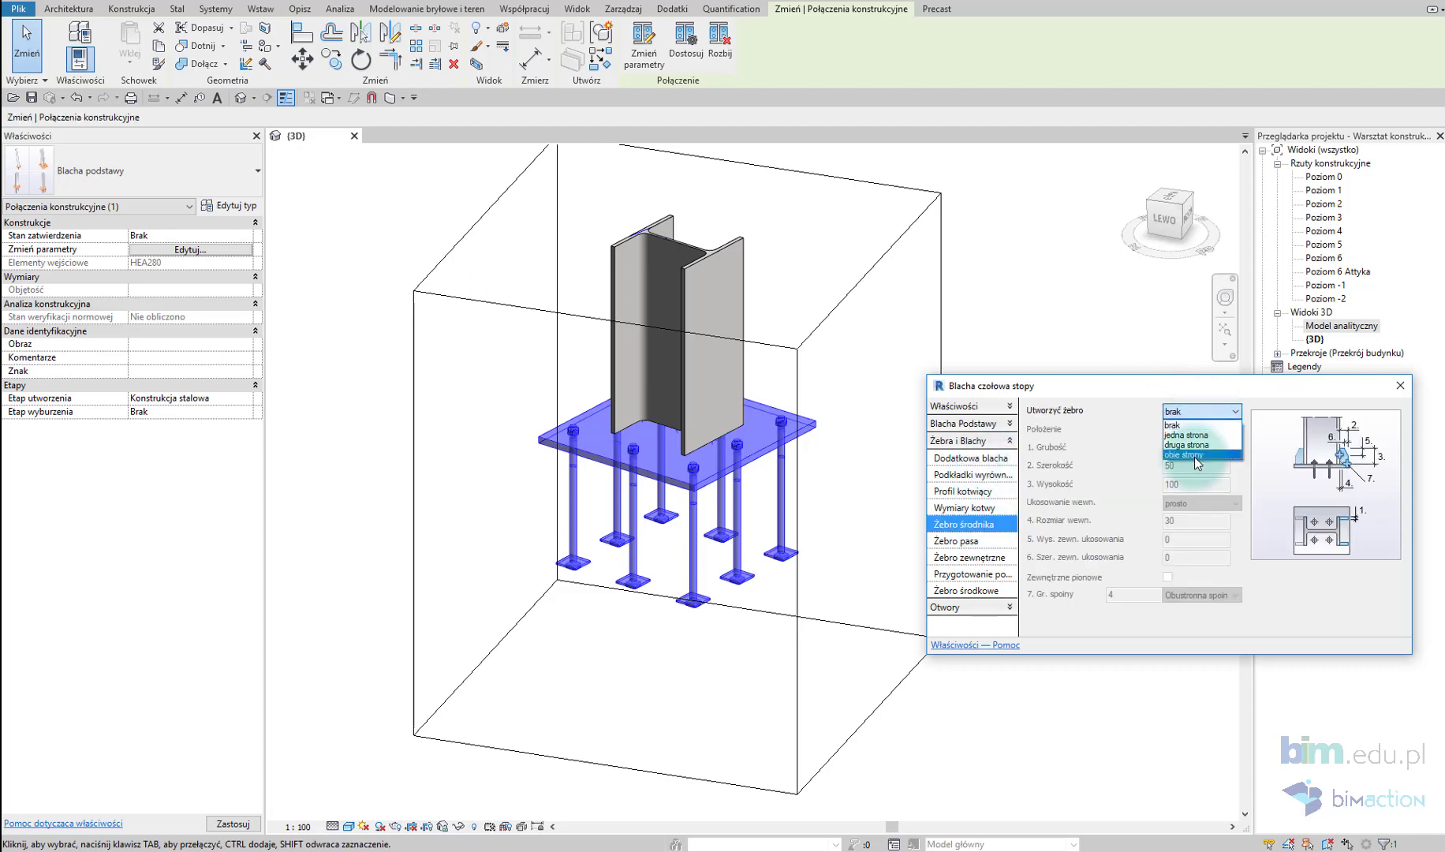
pyautogui.click(1197, 430)
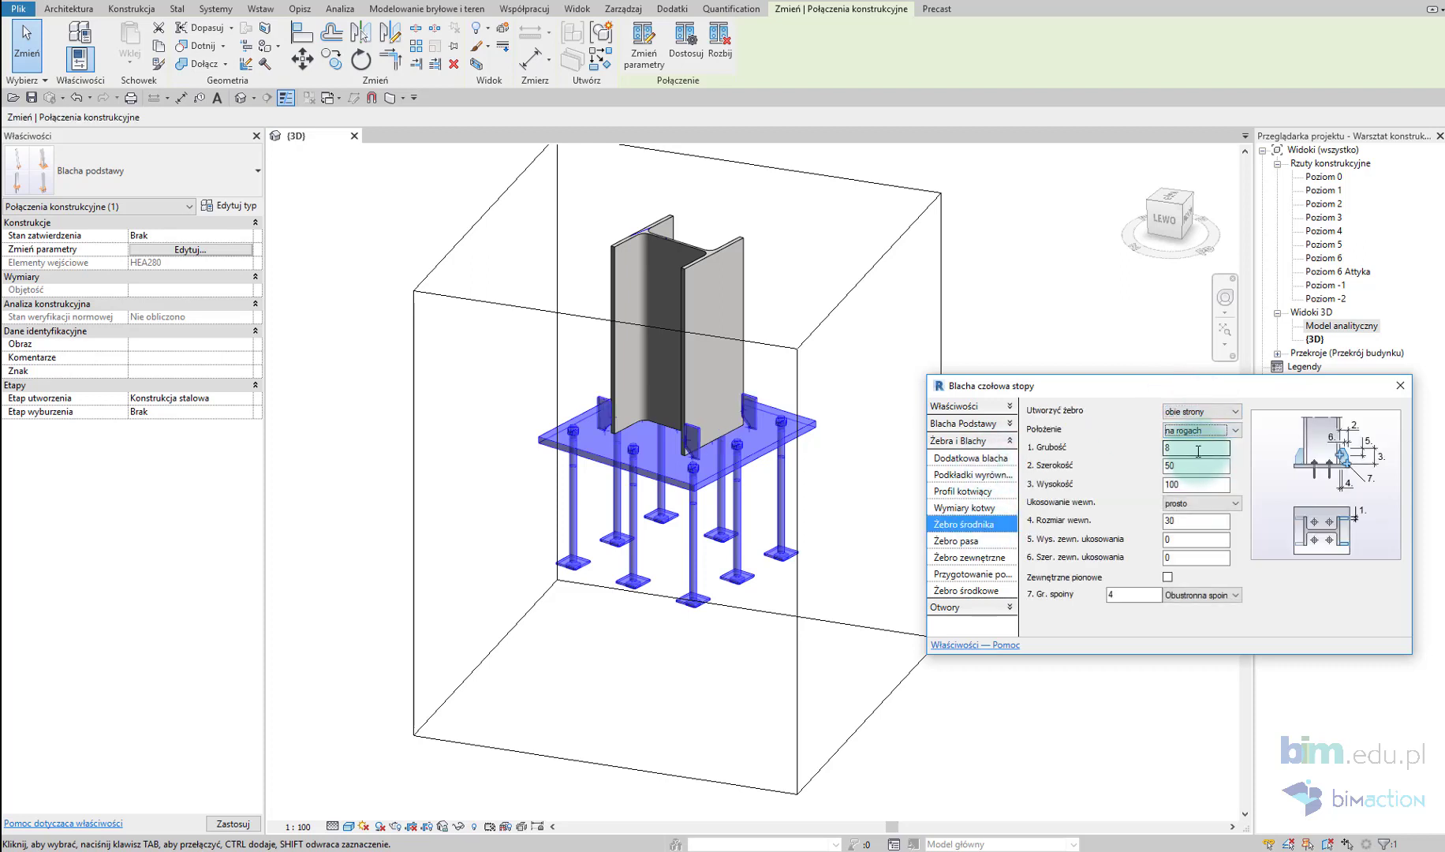
pyautogui.press('Tab')
pyautogui.write('140')
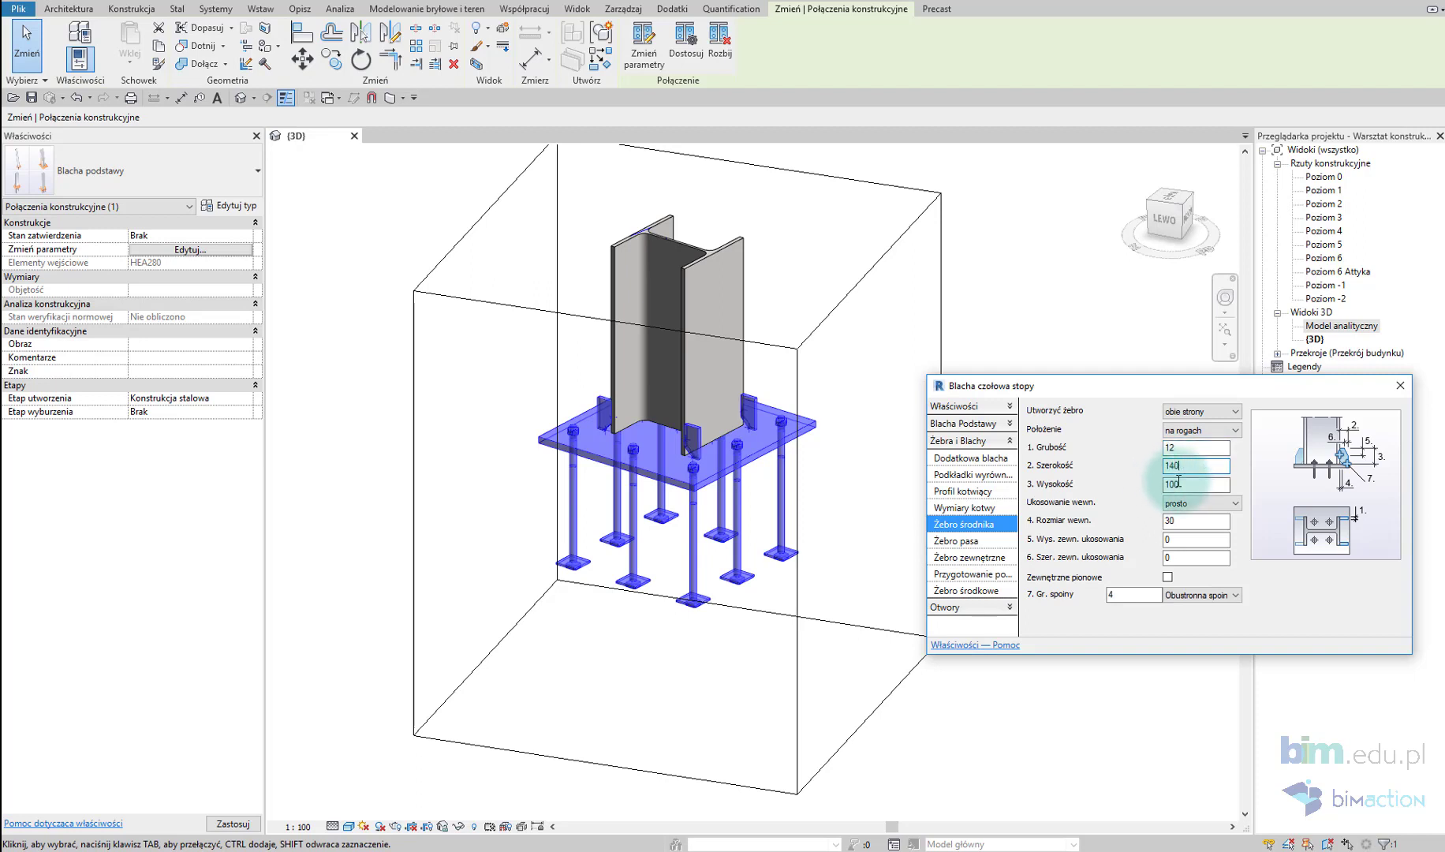
pyautogui.moveTo(1180, 520); pyautogui.dragTo(1155, 522)
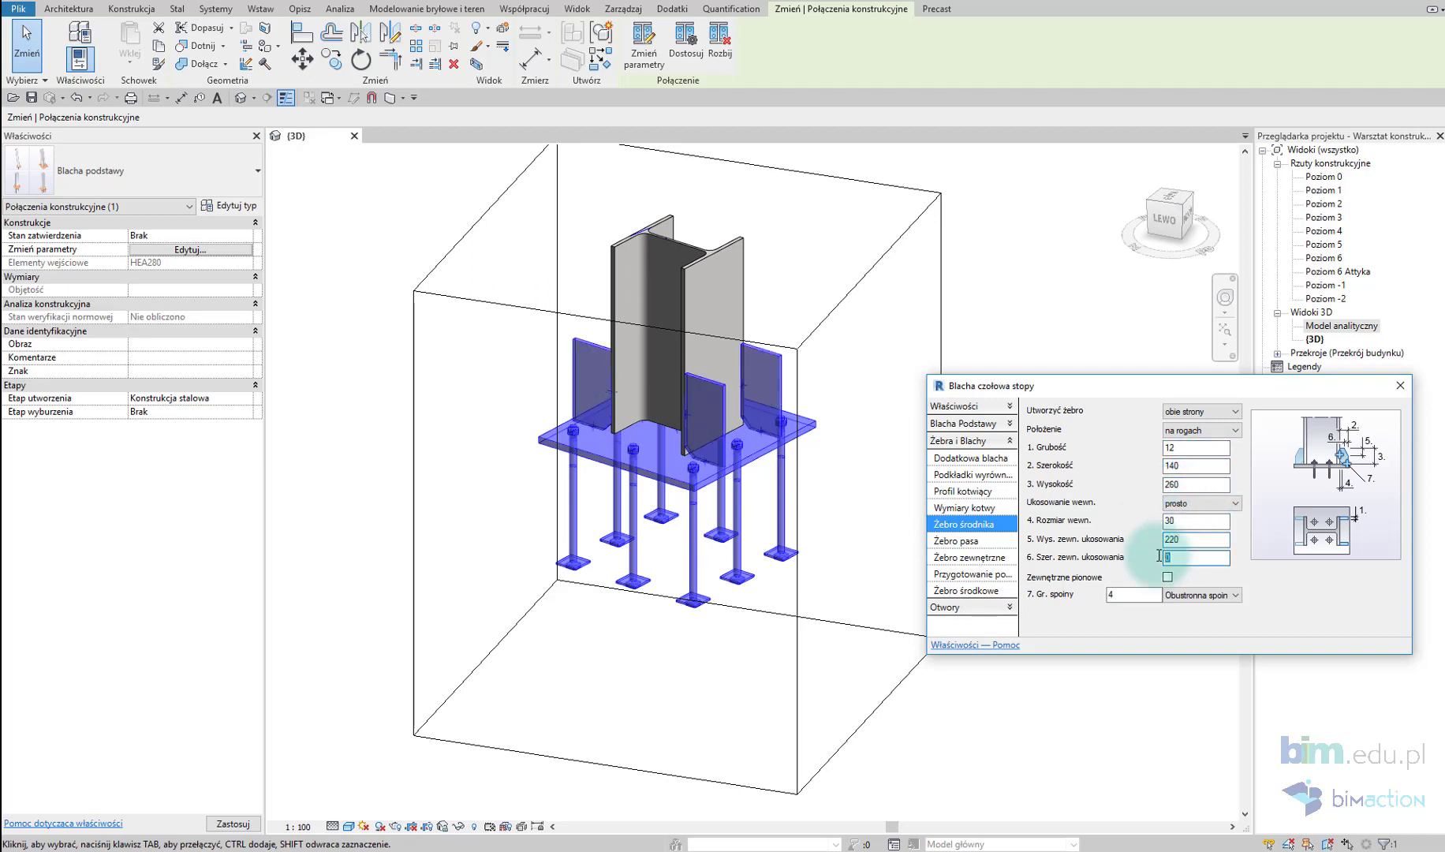
pyautogui.press('BackSpace')
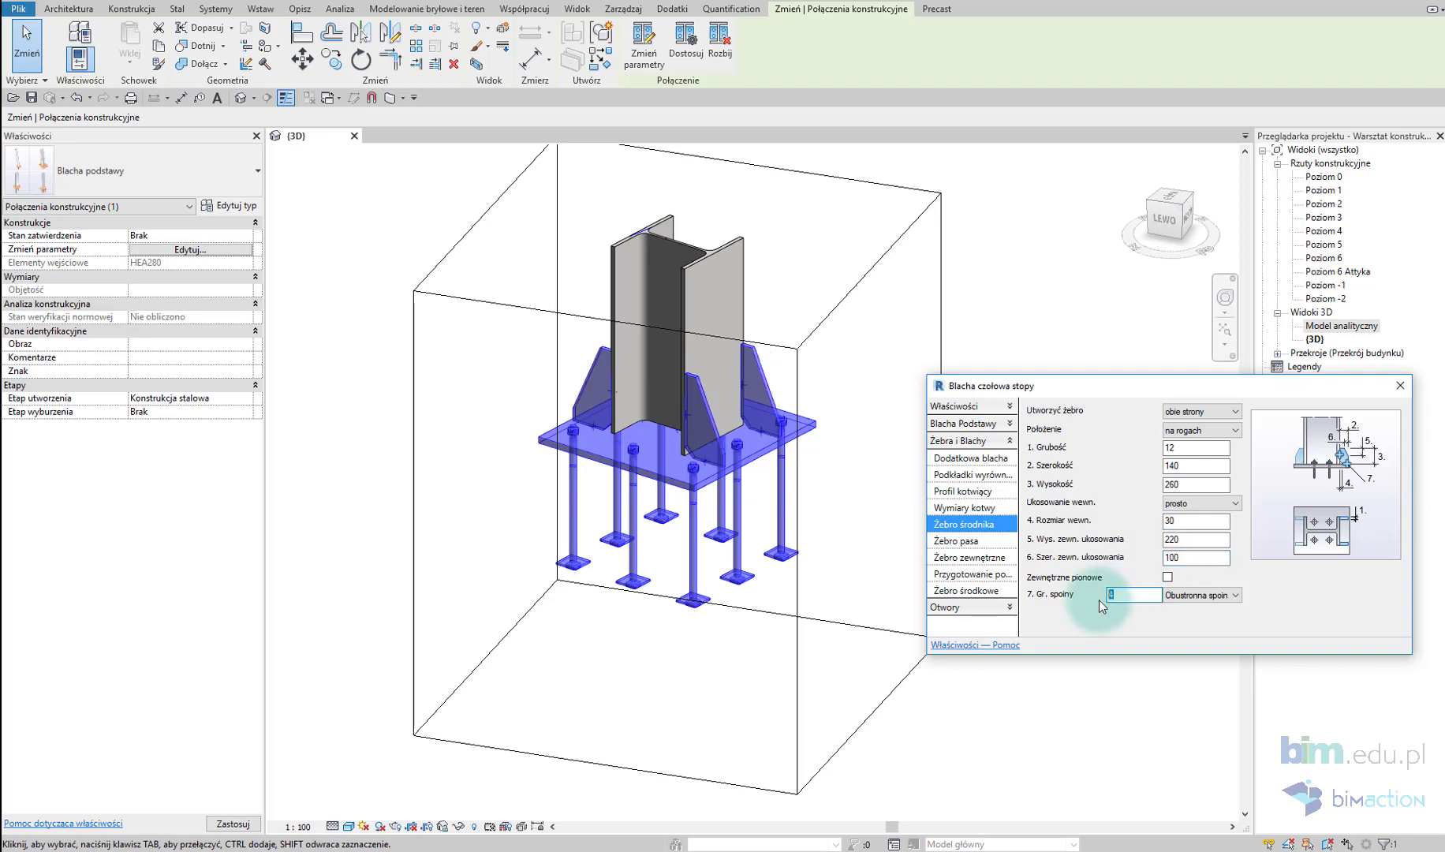
pyautogui.write('7')
pyautogui.click(1197, 594)
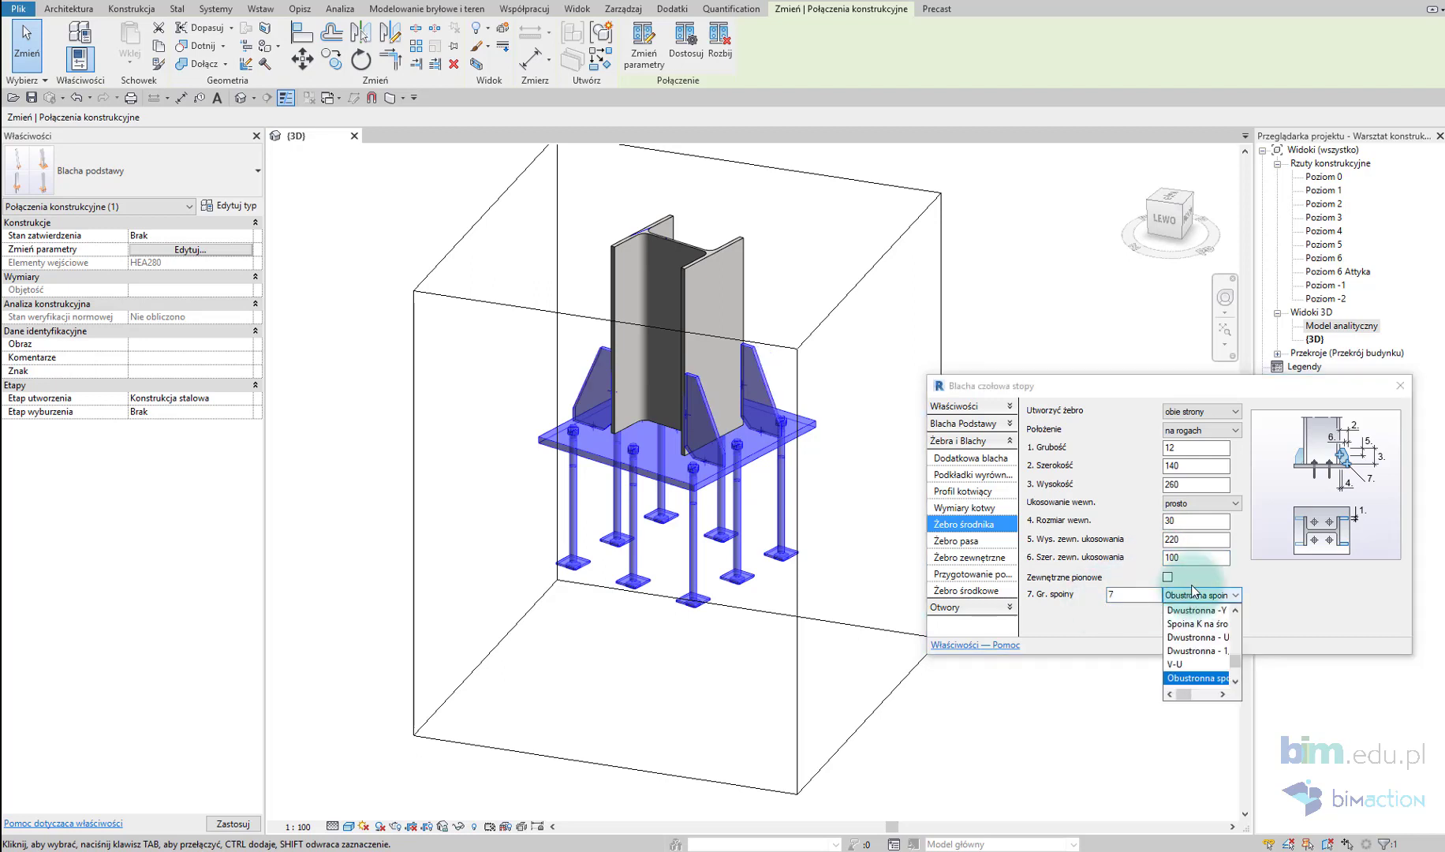
pyautogui.click(1221, 680)
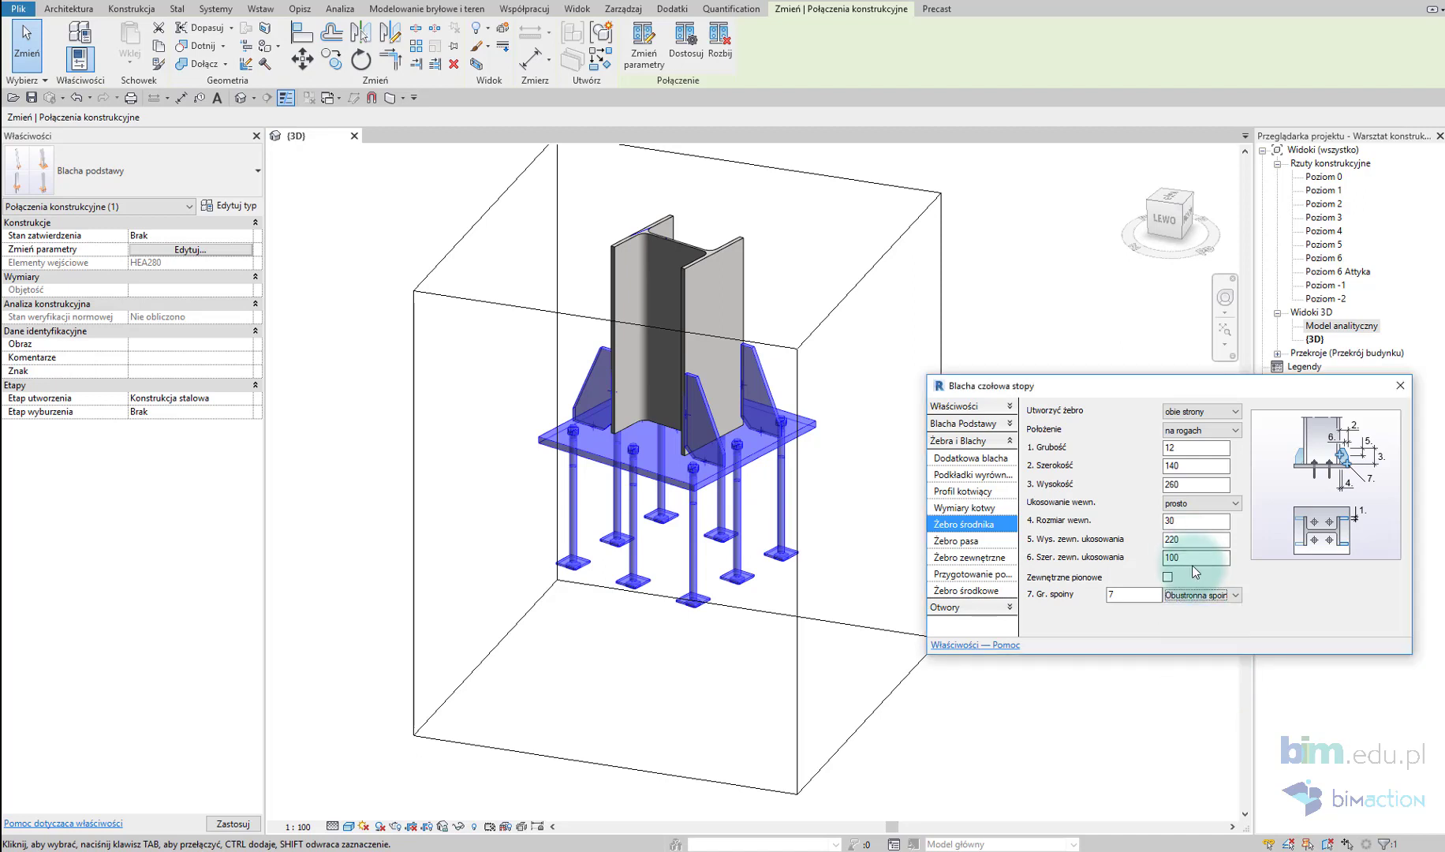
# Step: Add flange ribs on both sides: 12×140×260, 220×100 chamfer, weld 7
pyautogui.click(963, 540)
pyautogui.click(1187, 410)
pyautogui.click(1186, 454)
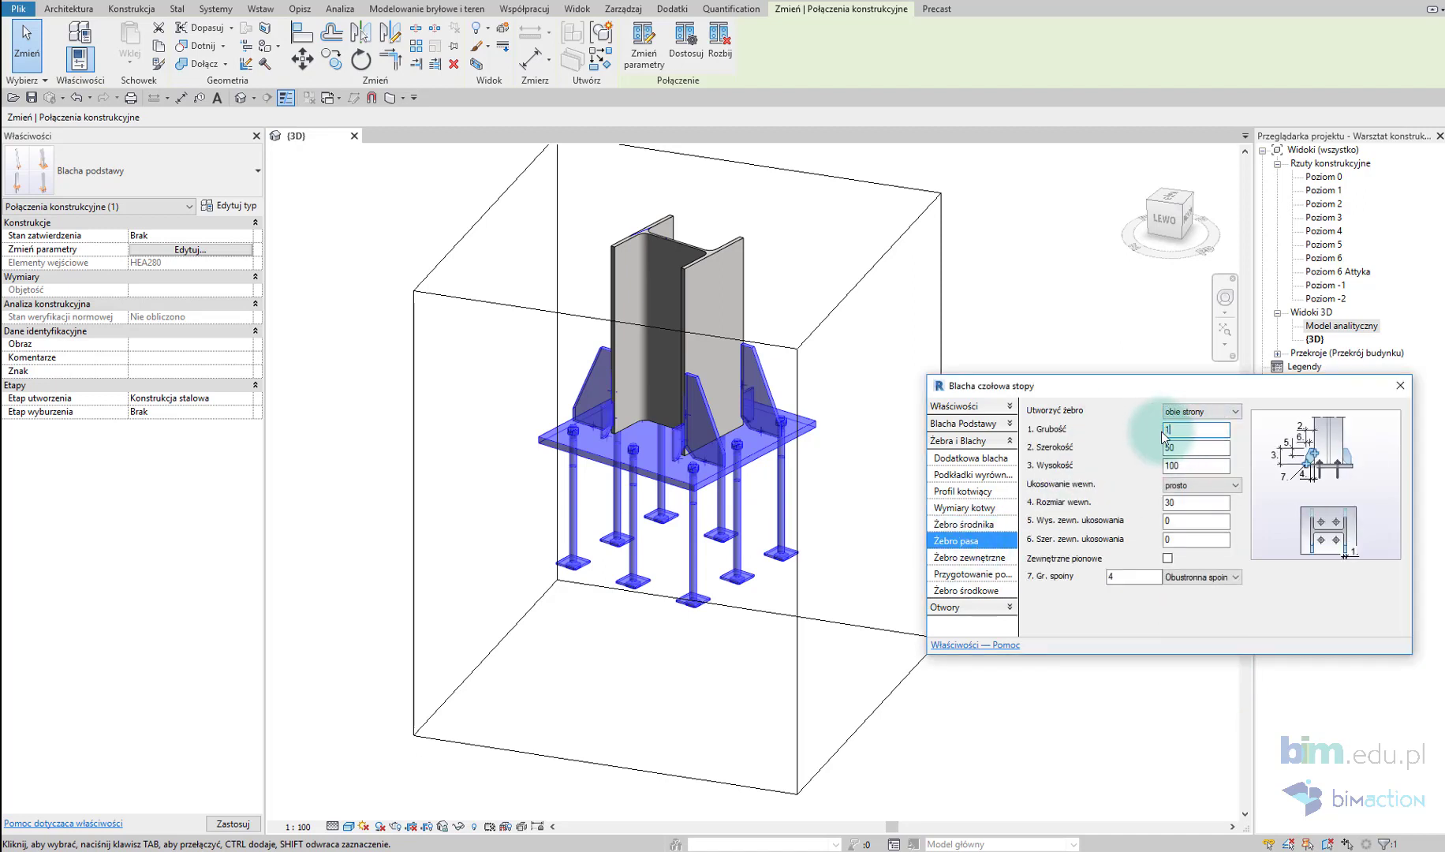
pyautogui.write('2')
pyautogui.press('Tab')
pyautogui.write('14')
pyautogui.press('Tab')
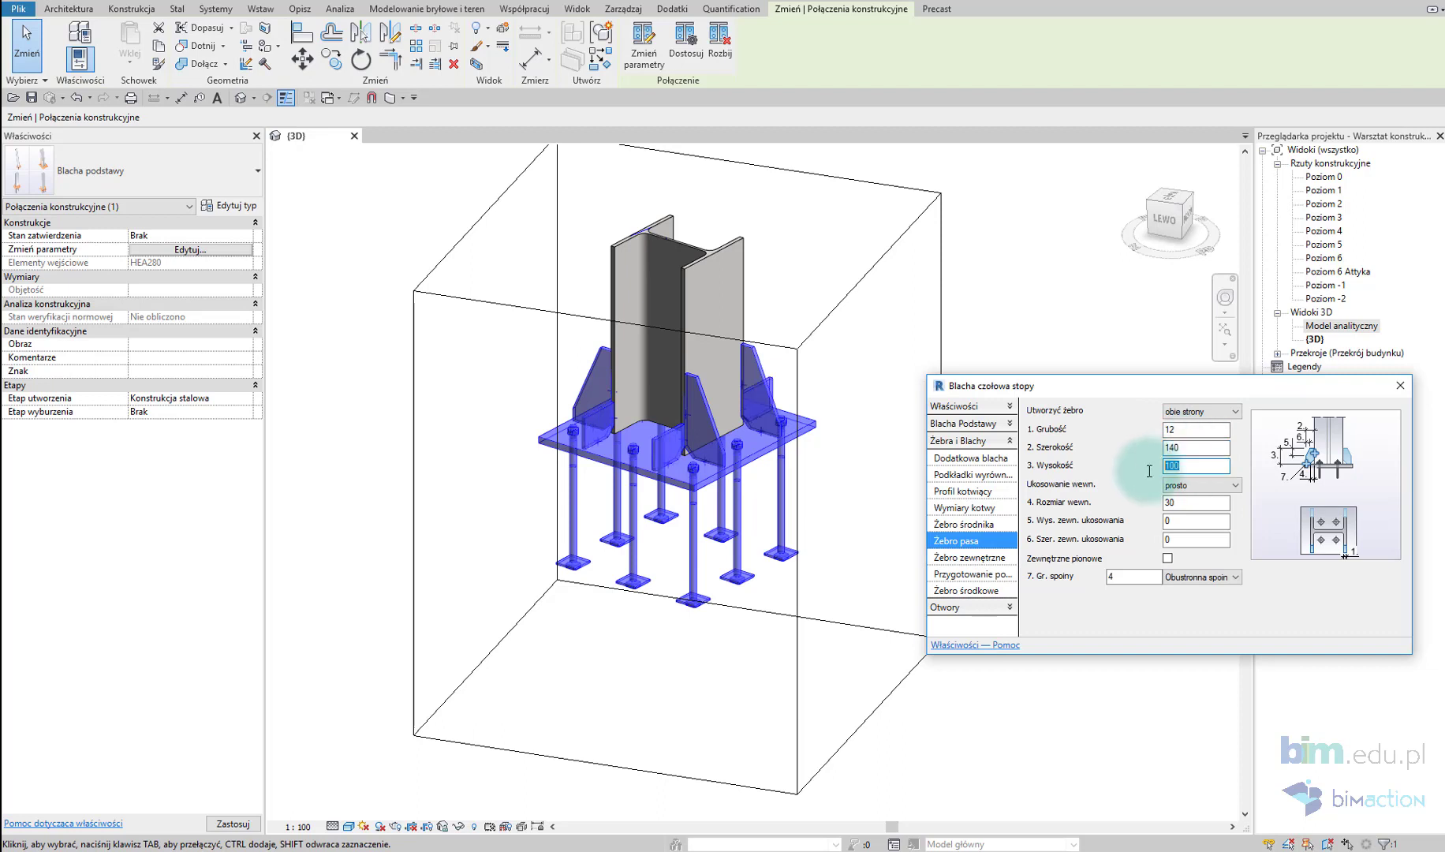
pyautogui.write('0')
pyautogui.click(1189, 526)
pyautogui.write('220')
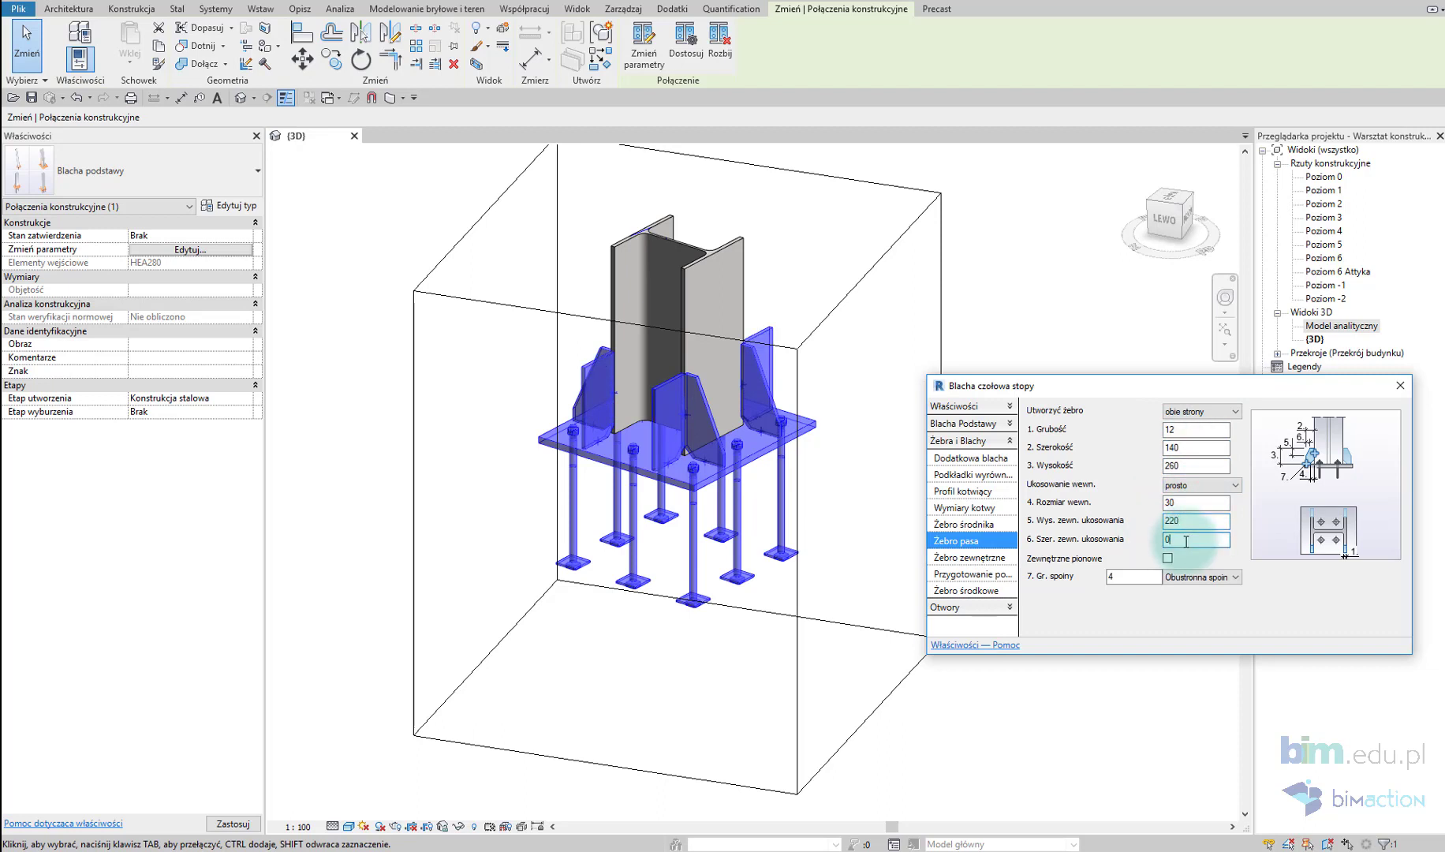
pyautogui.write('100')
pyautogui.click(1114, 580)
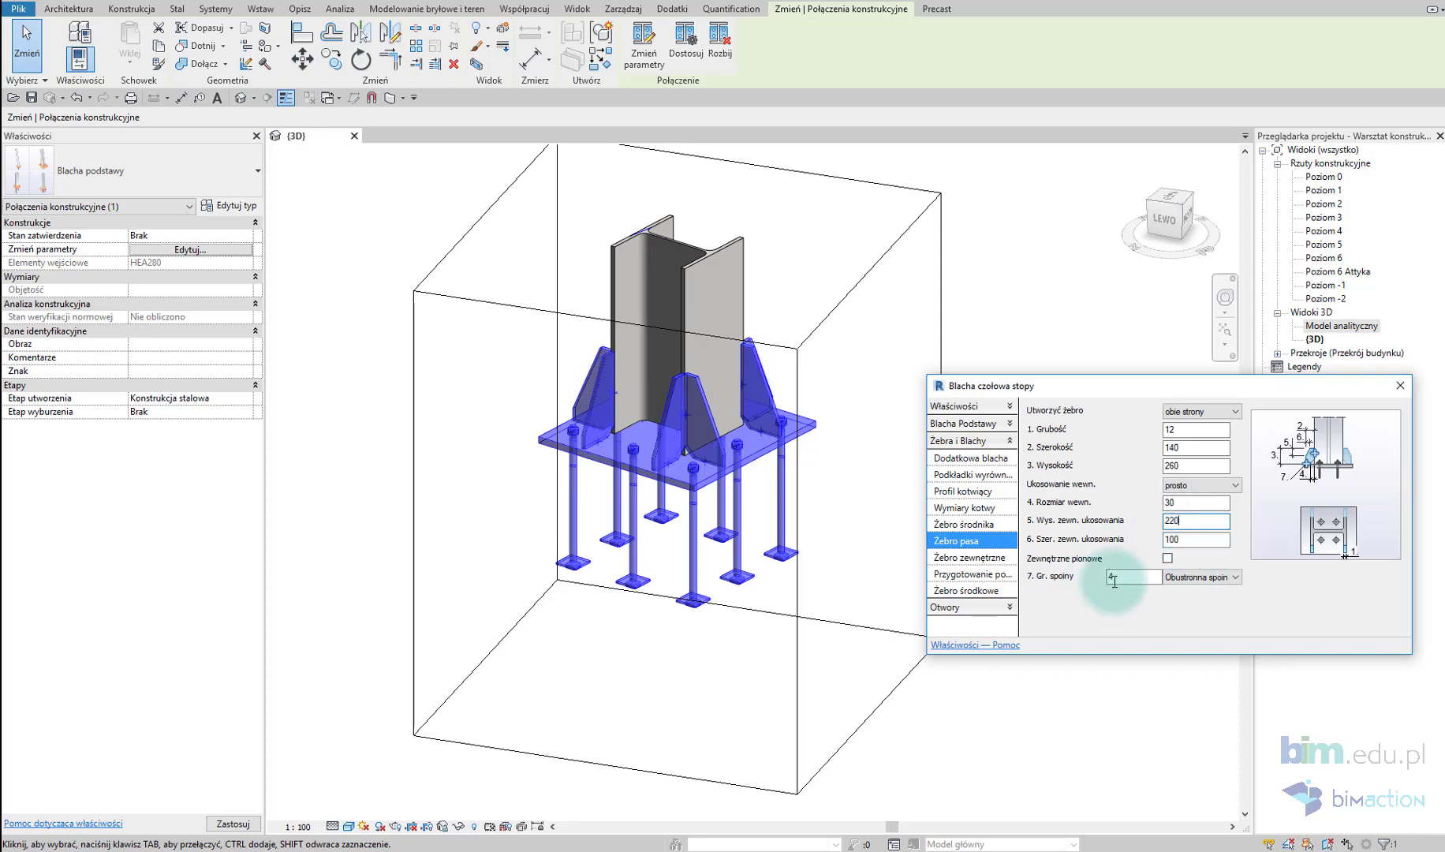
pyautogui.write('7')
pyautogui.moveTo(500, 442)
pyautogui.keyDown('shift'); pyautogui.mouseDown(button='middle')
pyautogui.moveTo(790, 509)
pyautogui.moveTo(677, 532)
pyautogui.mouseUp(button='middle'); pyautogui.keyUp('shift')
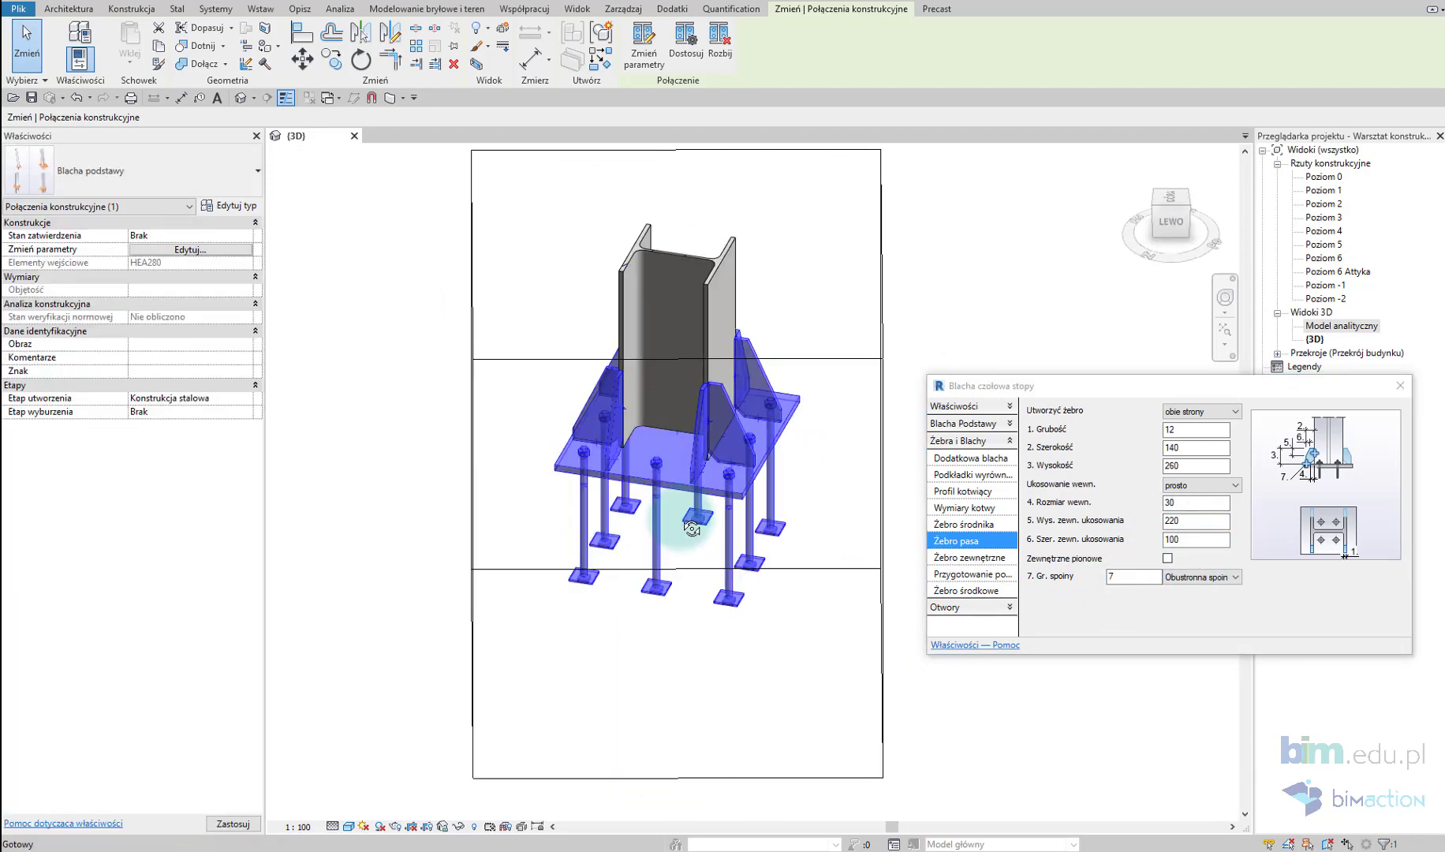
# Step: Add four diameter-20 galvanizing holes and close the base plate parameters
pyautogui.click(979, 606)
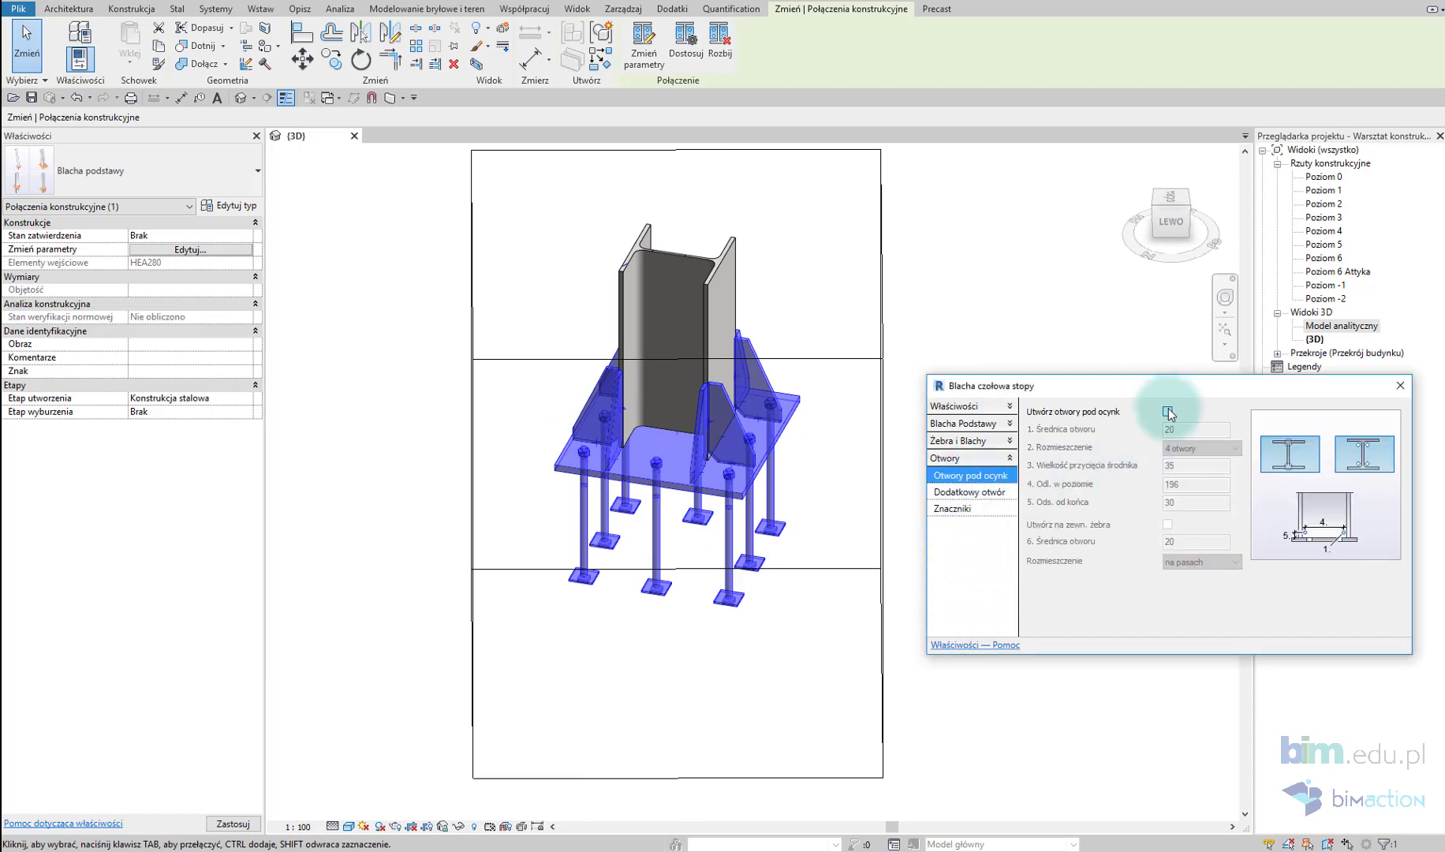
pyautogui.moveTo(727, 455)
pyautogui.keyDown('shift'); pyautogui.mouseDown(button='middle')
pyautogui.moveTo(678, 555)
pyautogui.moveTo(739, 483)
pyautogui.moveTo(757, 497)
pyautogui.mouseUp(button='middle'); pyautogui.keyUp('shift')
pyautogui.click(1399, 383)
pyautogui.keyDown('shift'); pyautogui.moveTo(1399, 383); pyautogui.dragTo(961, 442, button='middle'); pyautogui.keyUp('shift')
pyautogui.scroll(-2, 804, 439)
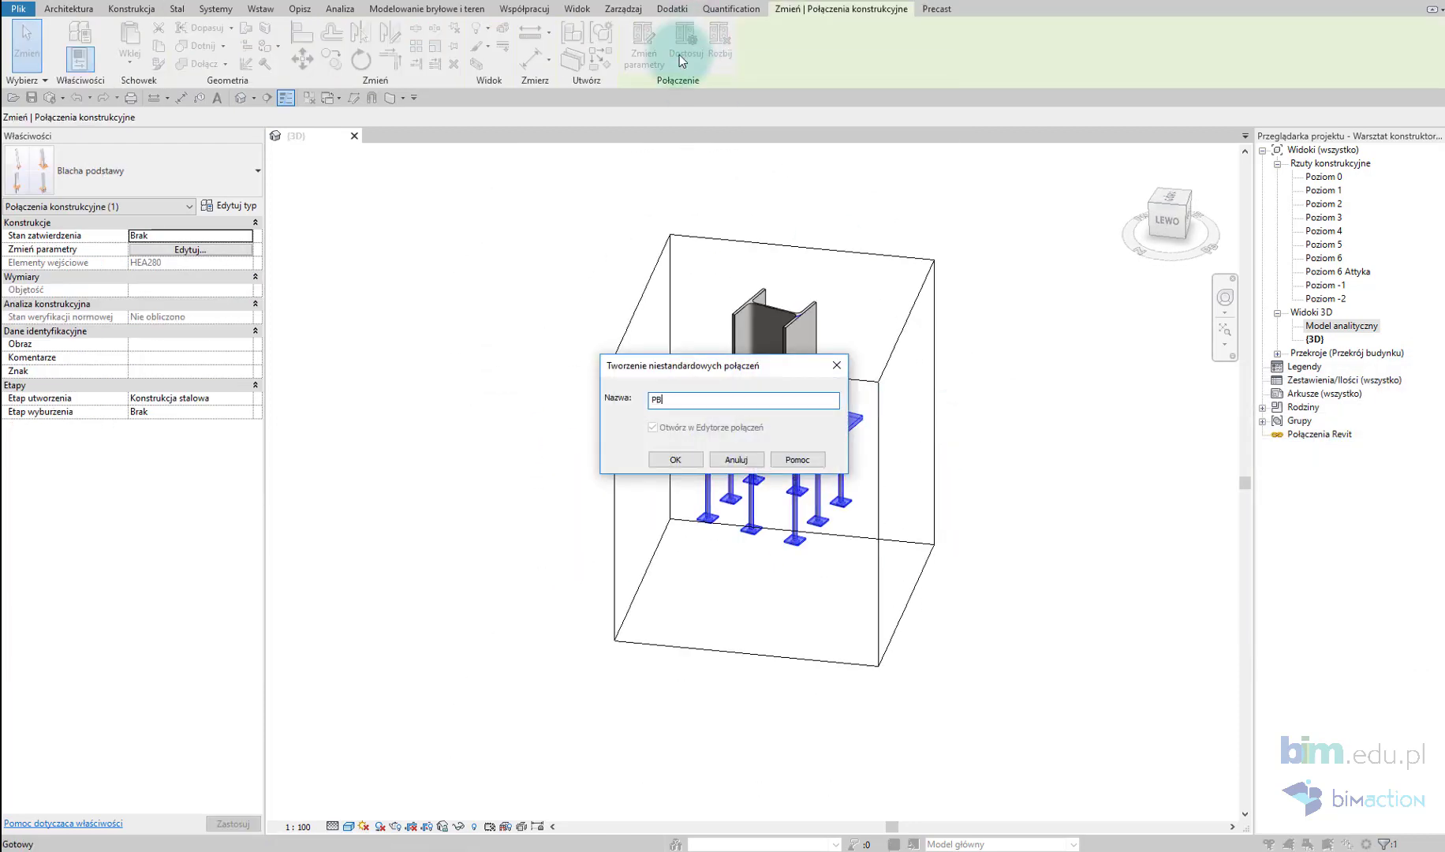
# Step: Save the connection as custom connection BP1 and turn off Zakres przekroju
pyautogui.click(675, 459)
pyautogui.click(256, 147)
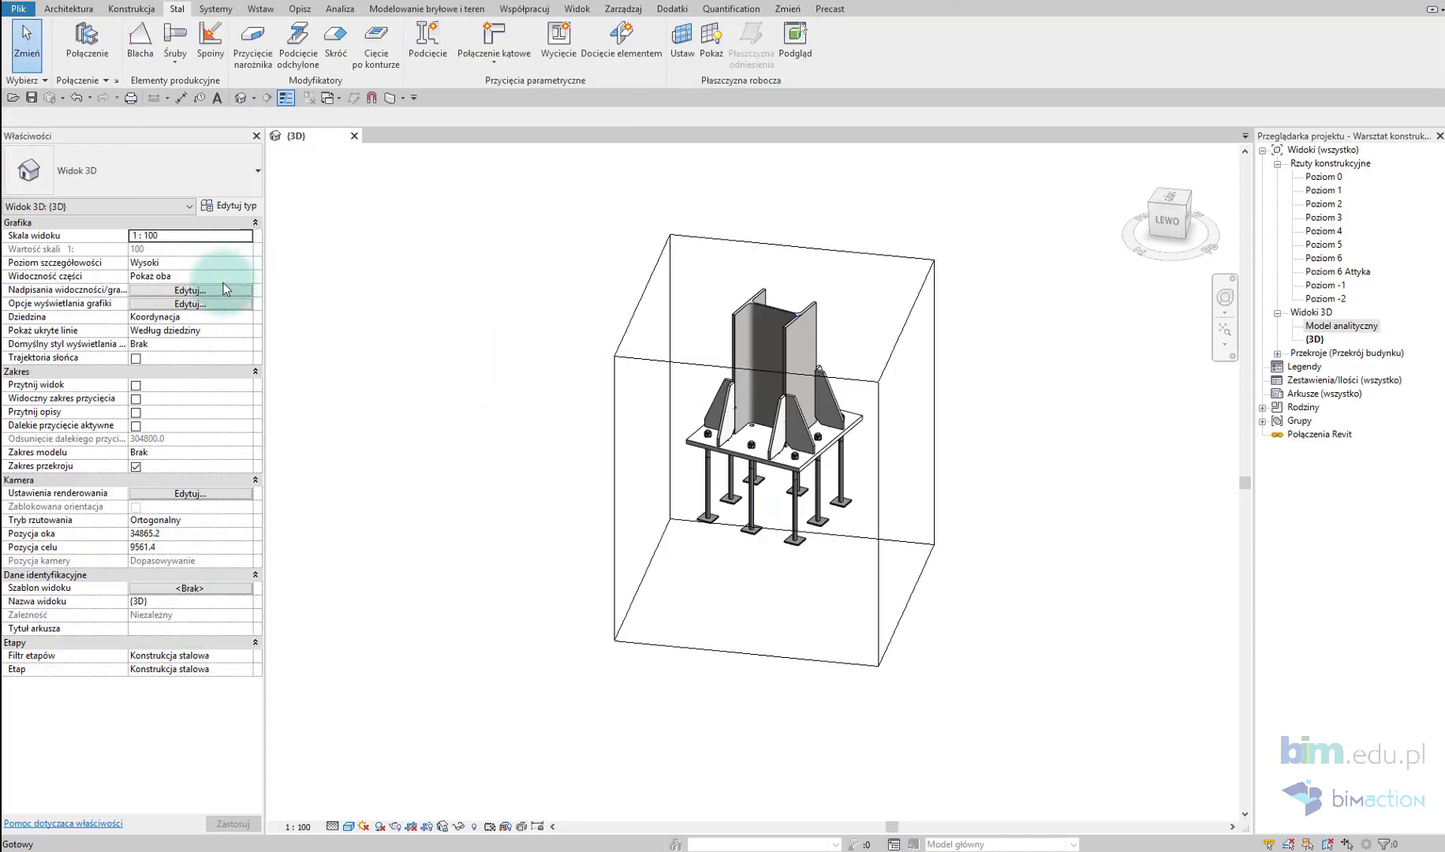
pyautogui.click(135, 466)
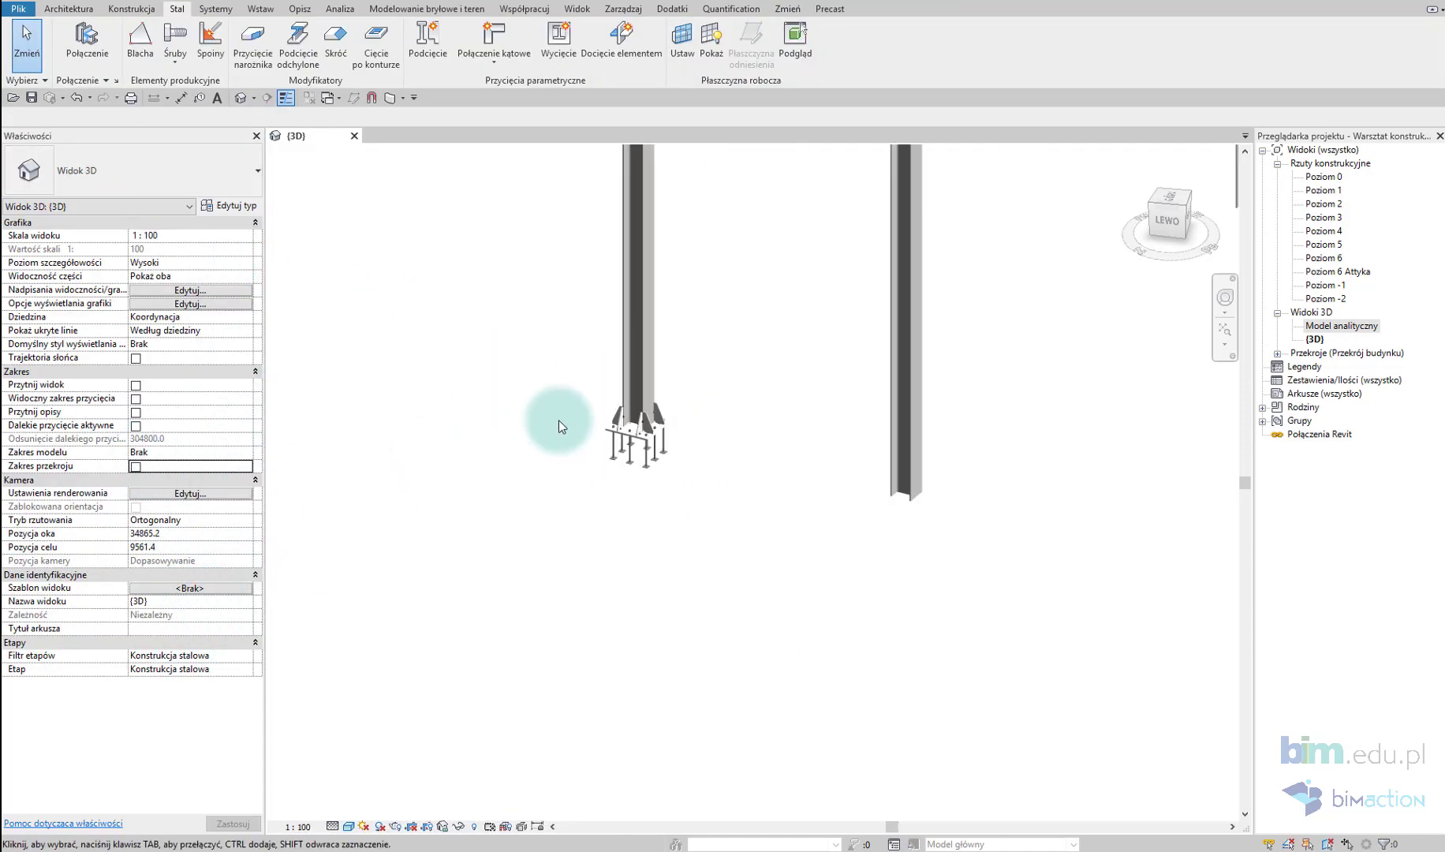
# Step: Copy BP1 base plates to the left, short, next and right column feet with Create Similar
pyautogui.click(804, 623)
pyautogui.keyDown('ctrl'); pyautogui.moveTo(807, 627); pyautogui.dragTo(505, 546); pyautogui.keyUp('ctrl')
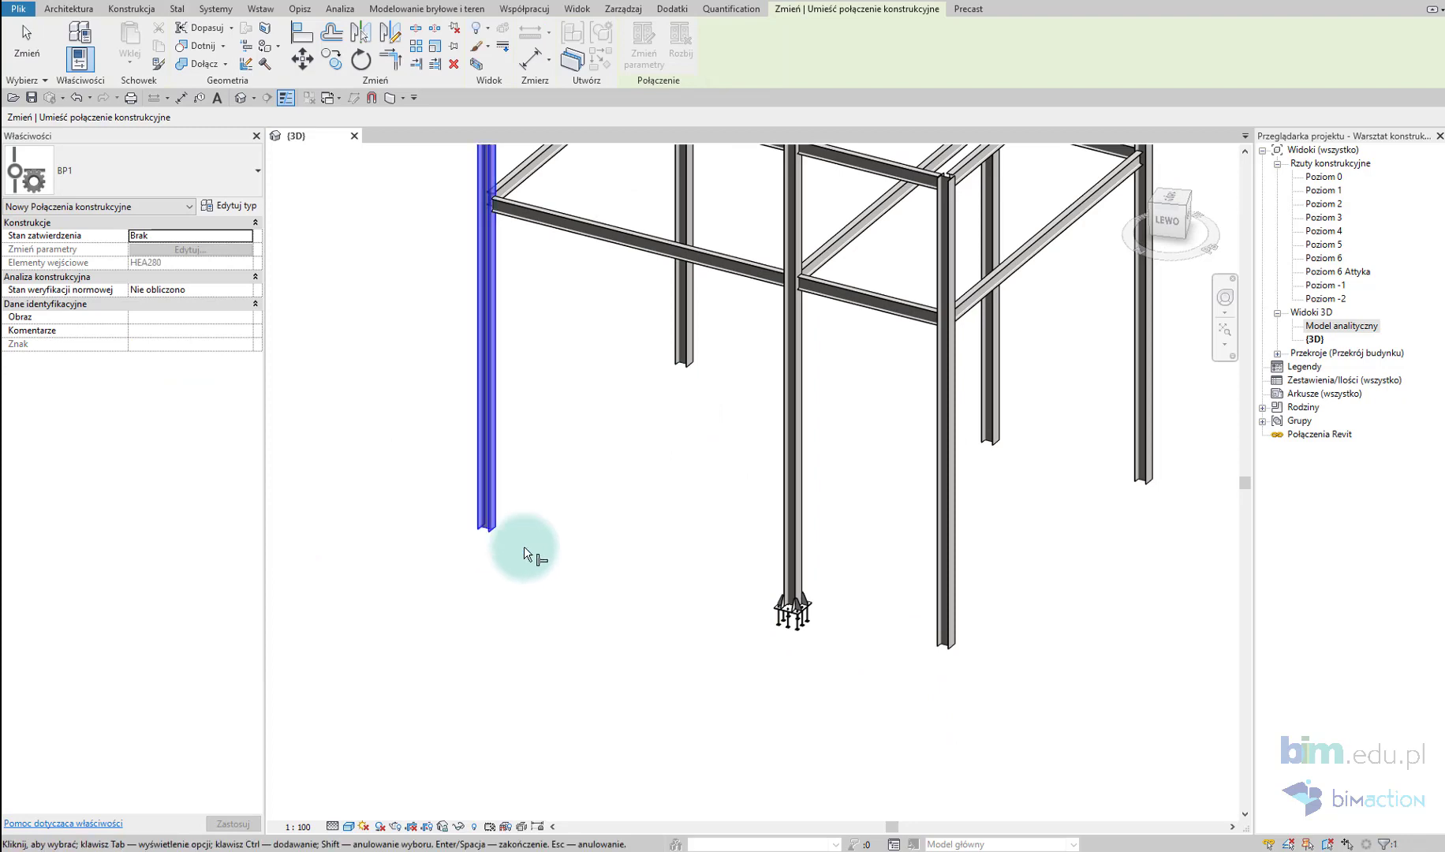
pyautogui.press('c')
pyautogui.press('s')
pyautogui.click(685, 356)
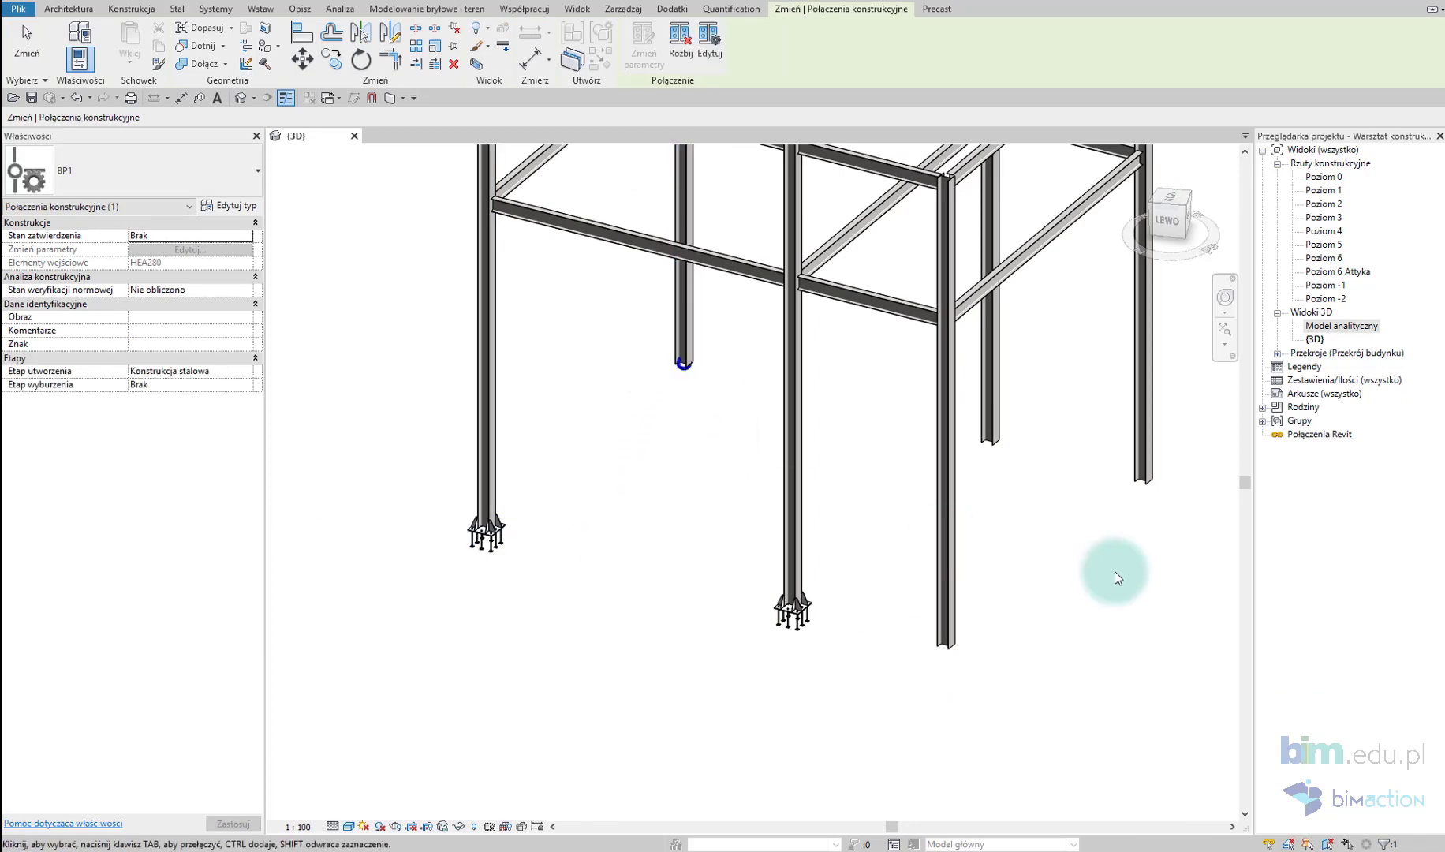
pyautogui.moveTo(1114, 571); pyautogui.dragTo(975, 581, button='middle')
pyautogui.click(884, 451)
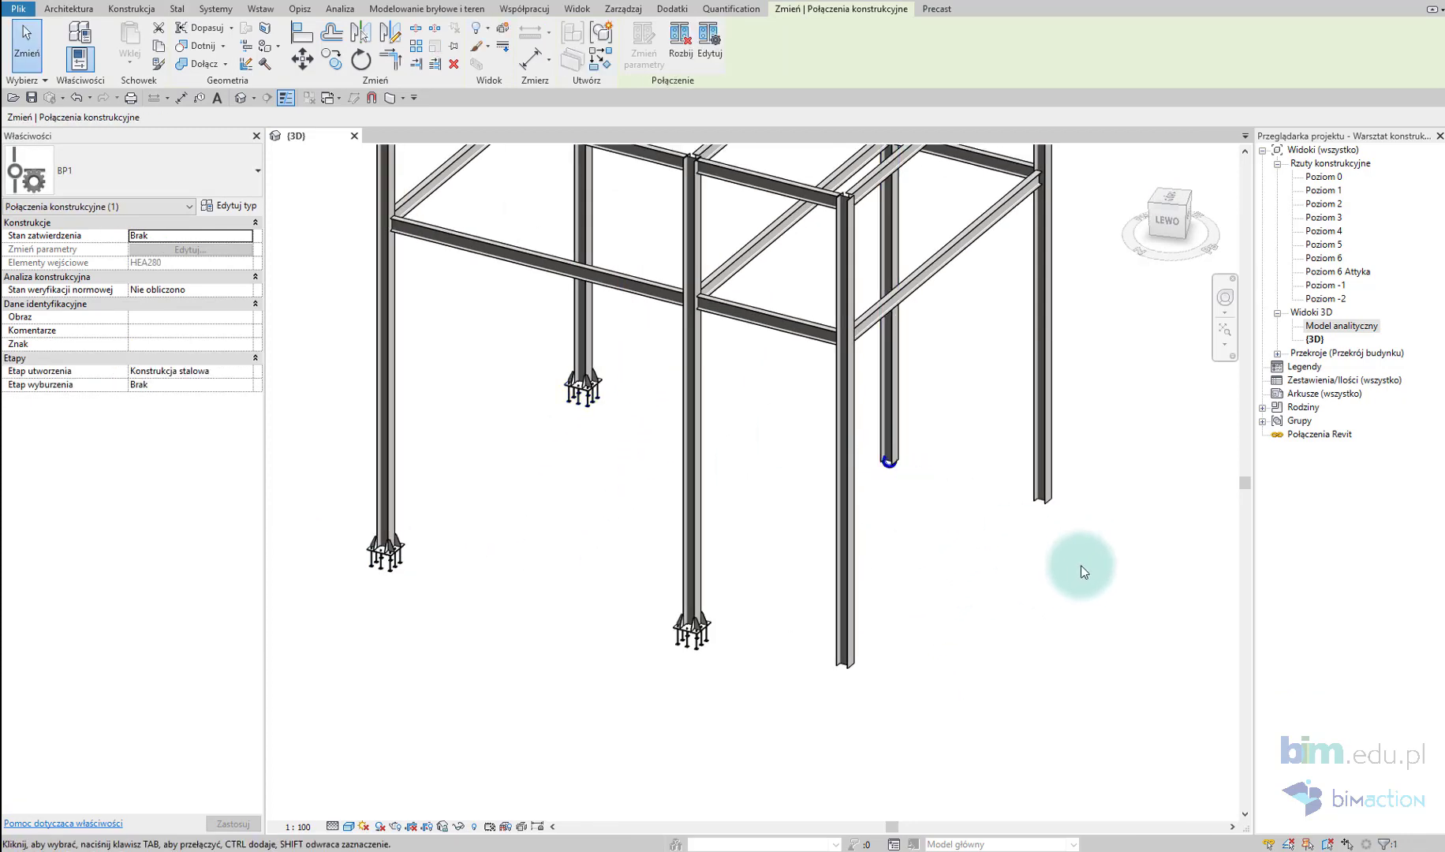
pyautogui.click(1029, 503)
pyautogui.press('Escape')
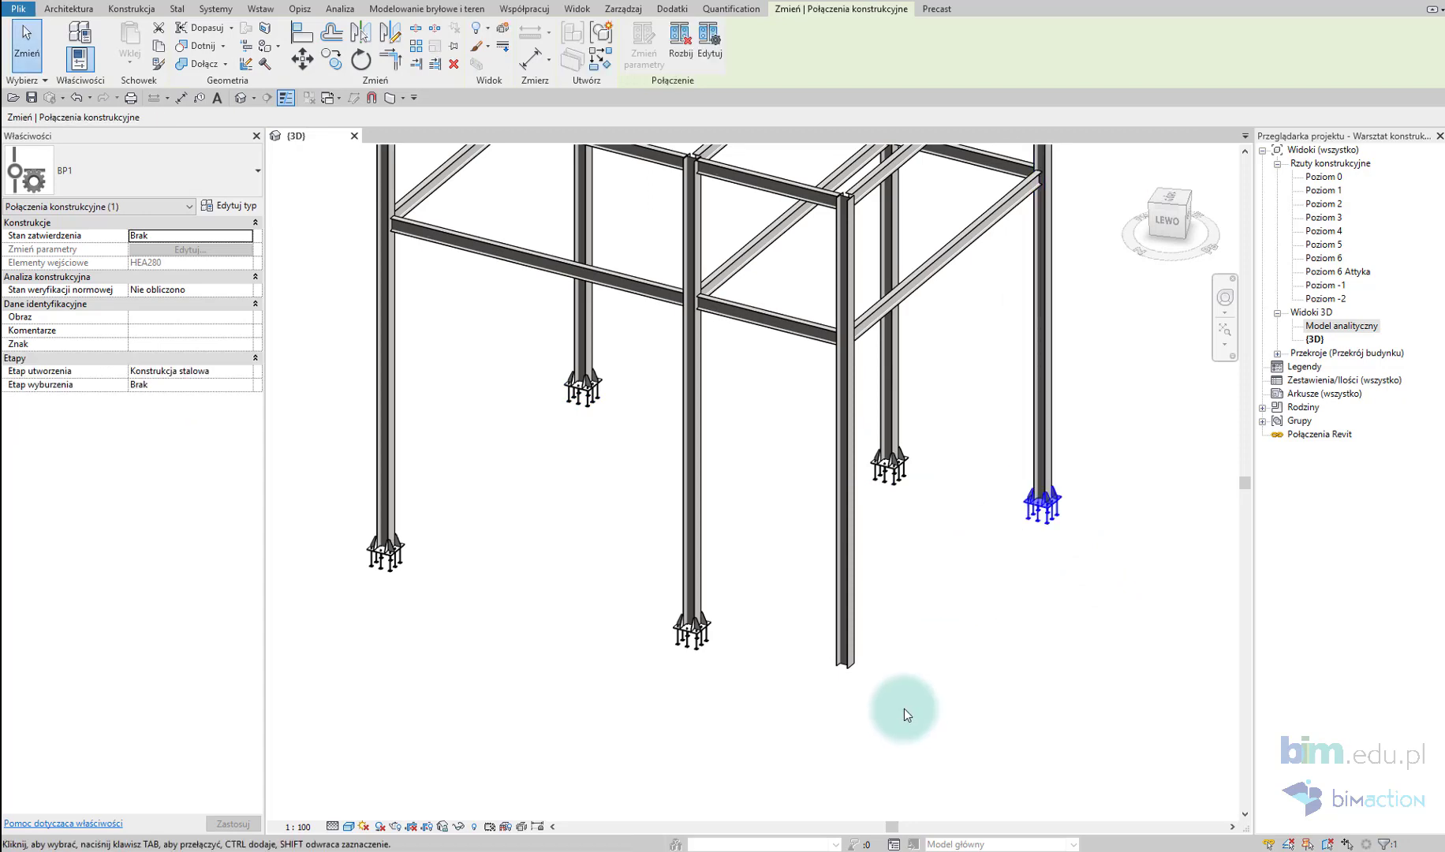
# Step: Place one more BP1 base plate at the middle column's foot and clear the selection
pyautogui.press('c')
pyautogui.press('s')
pyautogui.click(848, 660)
pyautogui.press('Escape')
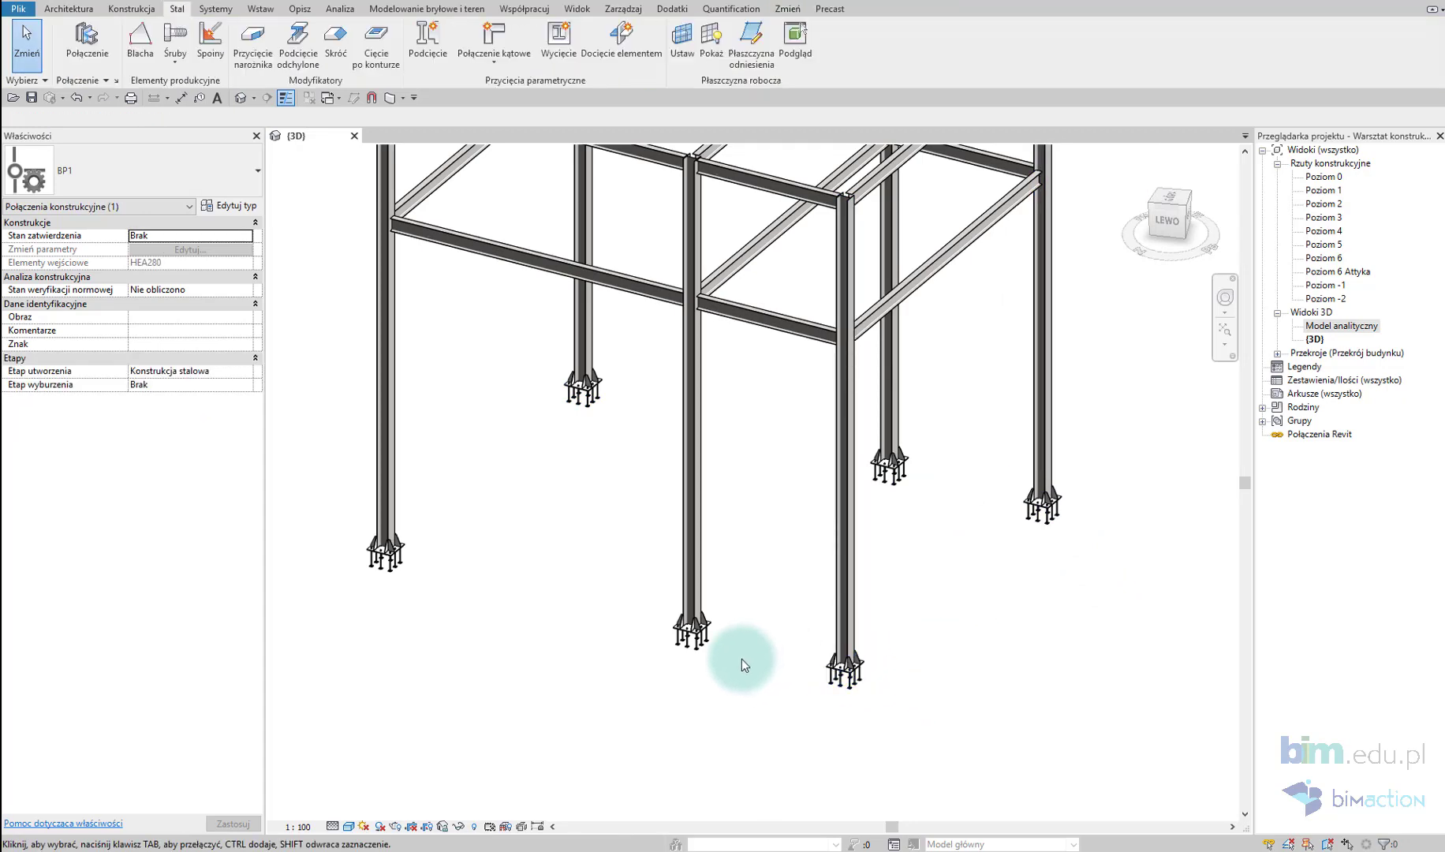
pyautogui.scroll(3, 742, 658)
pyautogui.scroll(3, 796, 666)
pyautogui.scroll(-1, 1011, 422)
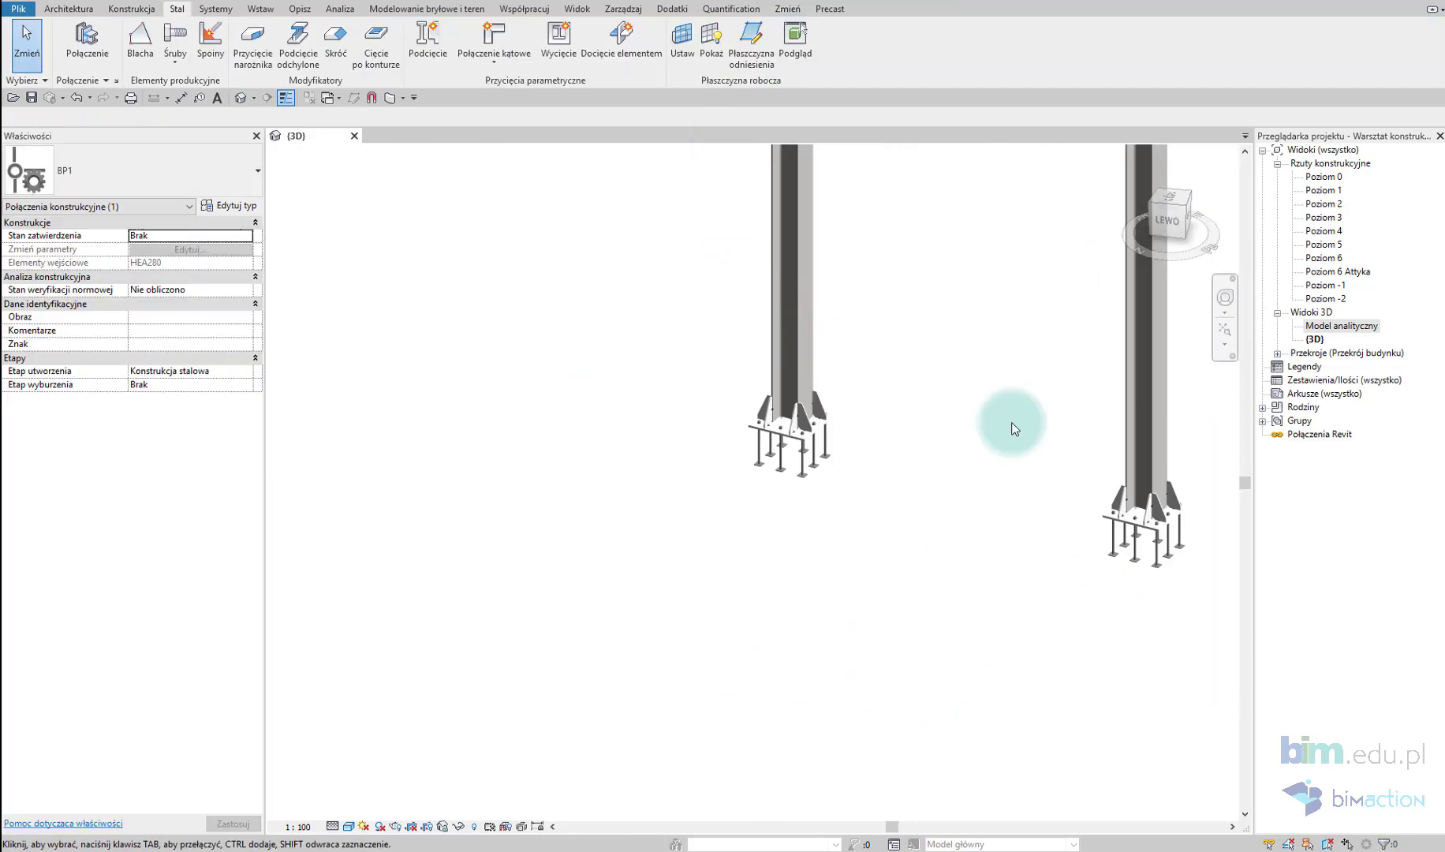
pyautogui.click(1011, 422)
pyautogui.scroll(2, 1011, 422)
# Step: Edit the right column's custom base plate connection and set plate thickness to 20
pyautogui.click(1048, 485)
pyautogui.click(478, 323)
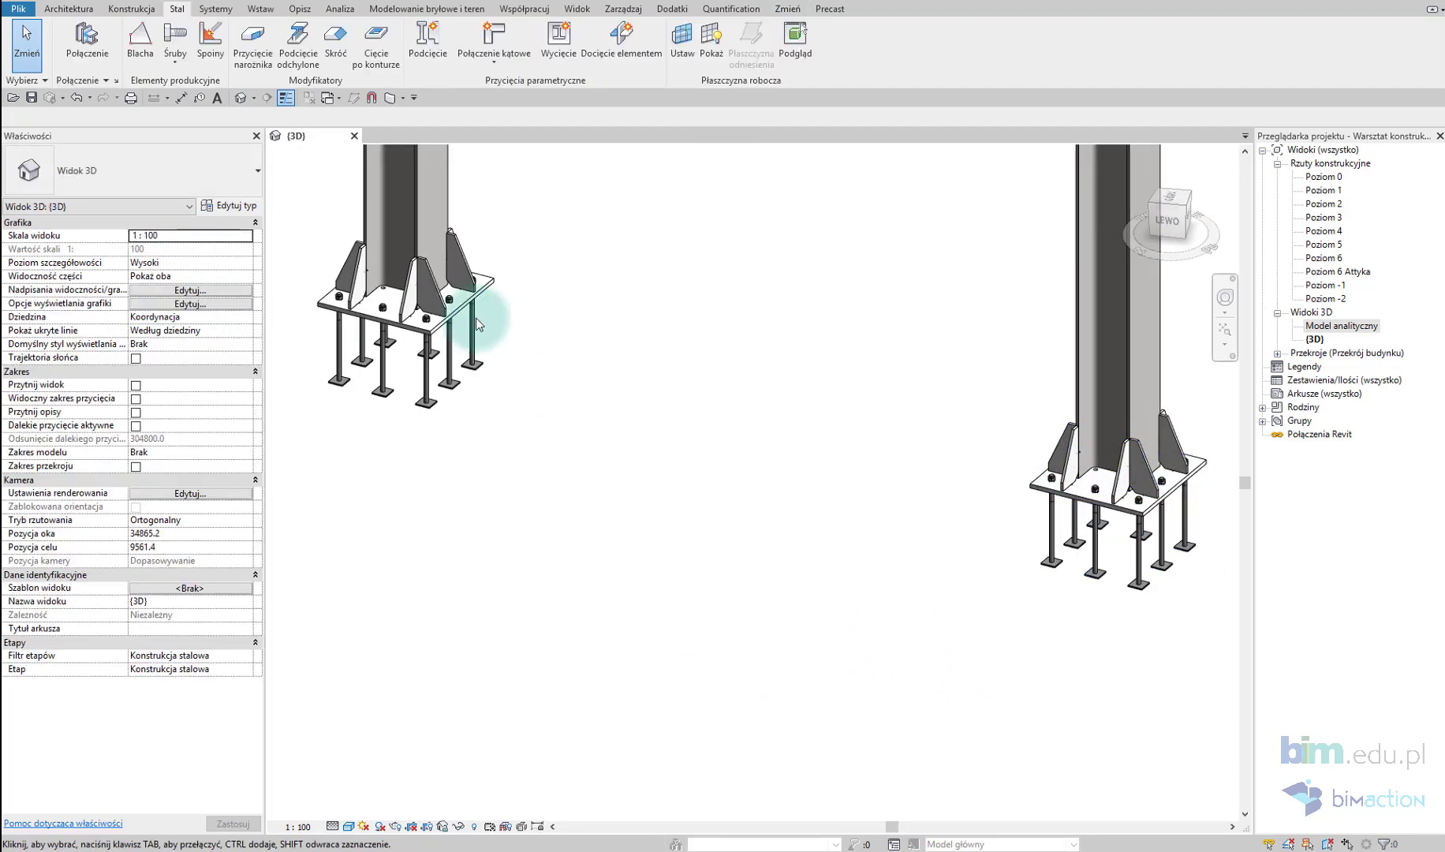
pyautogui.click(403, 291)
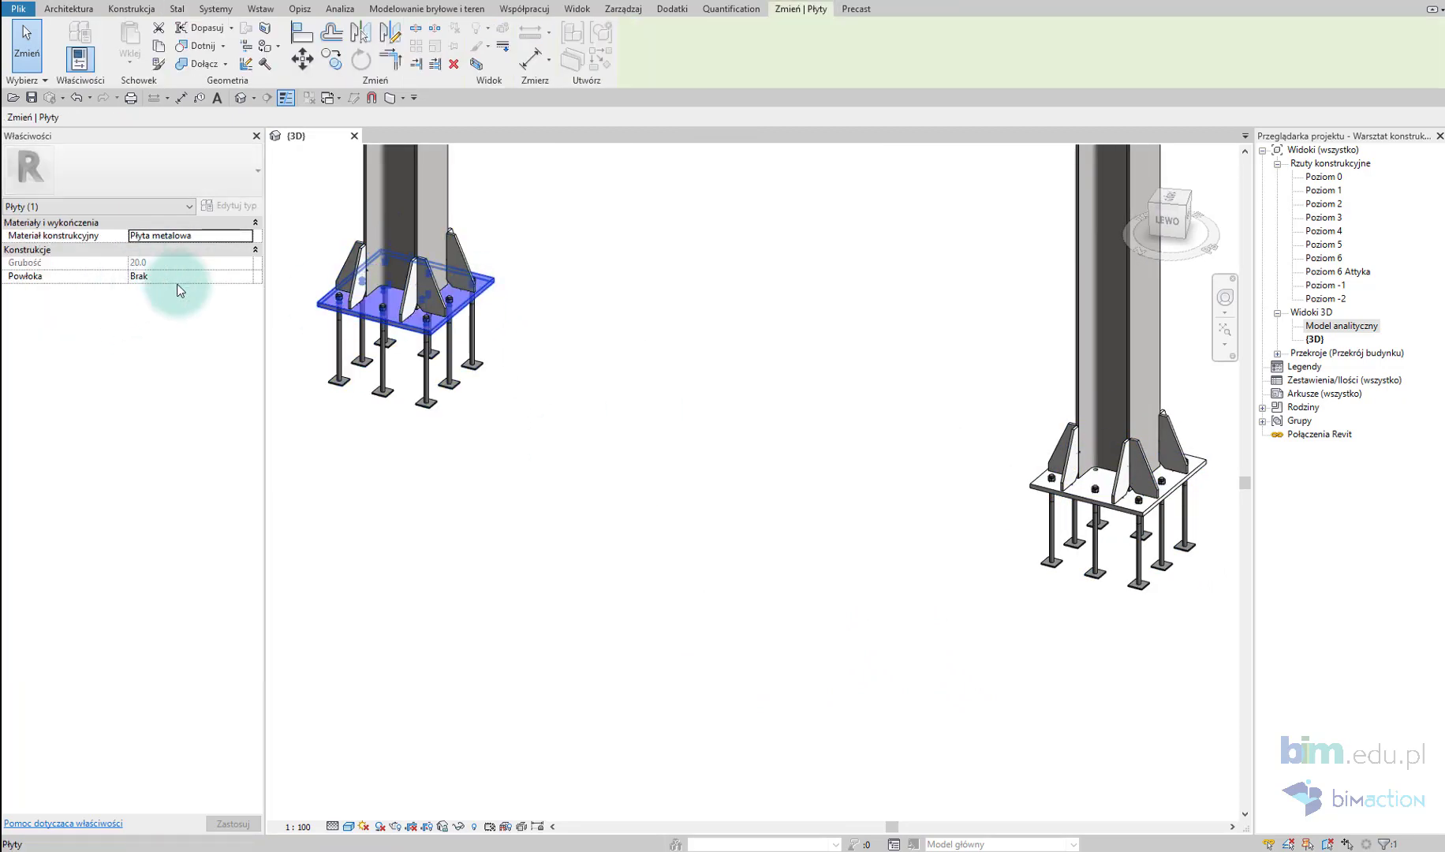
pyautogui.click(1041, 474)
pyautogui.click(704, 43)
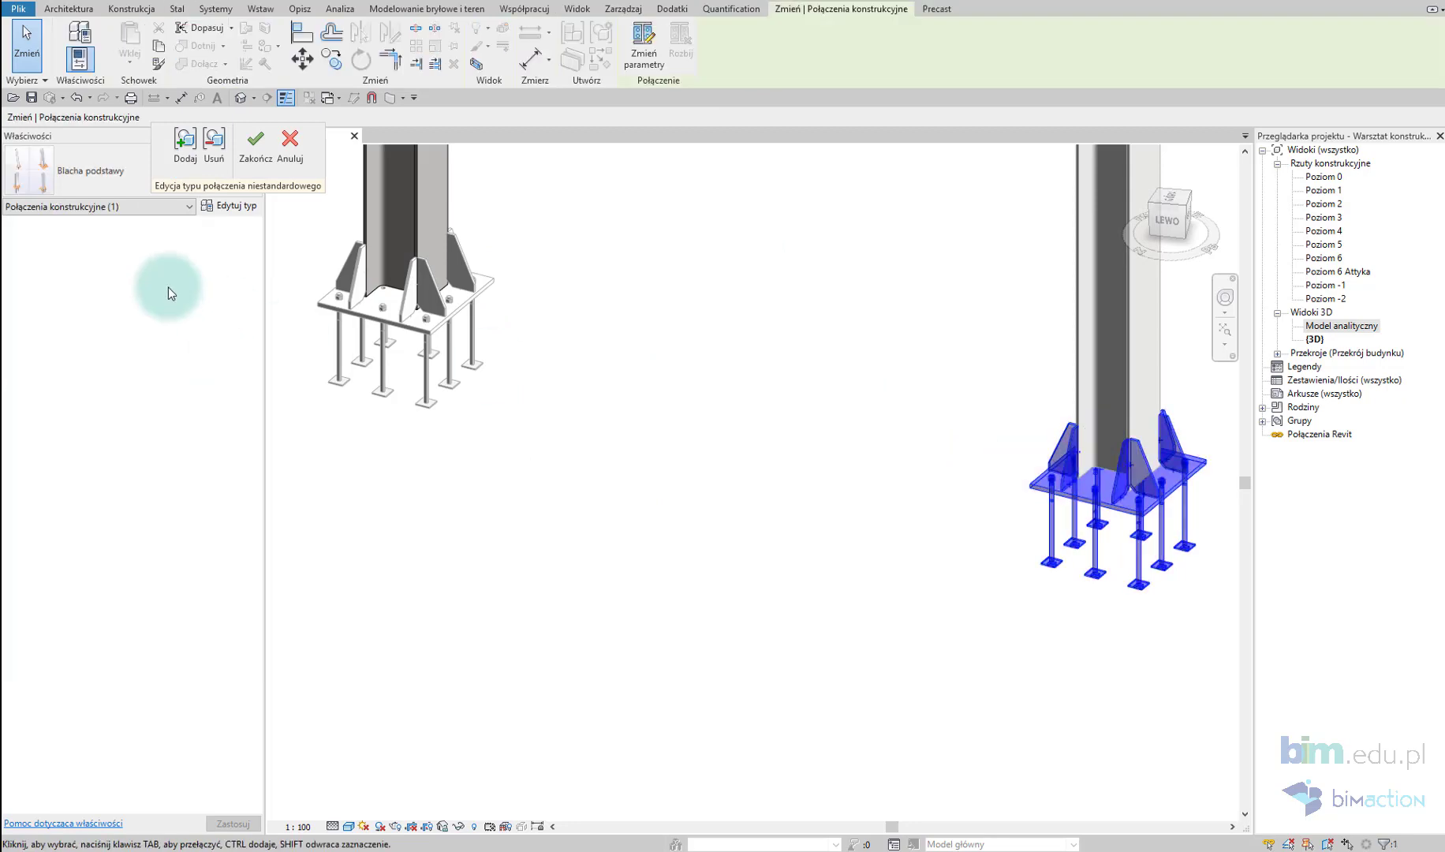
pyautogui.click(643, 43)
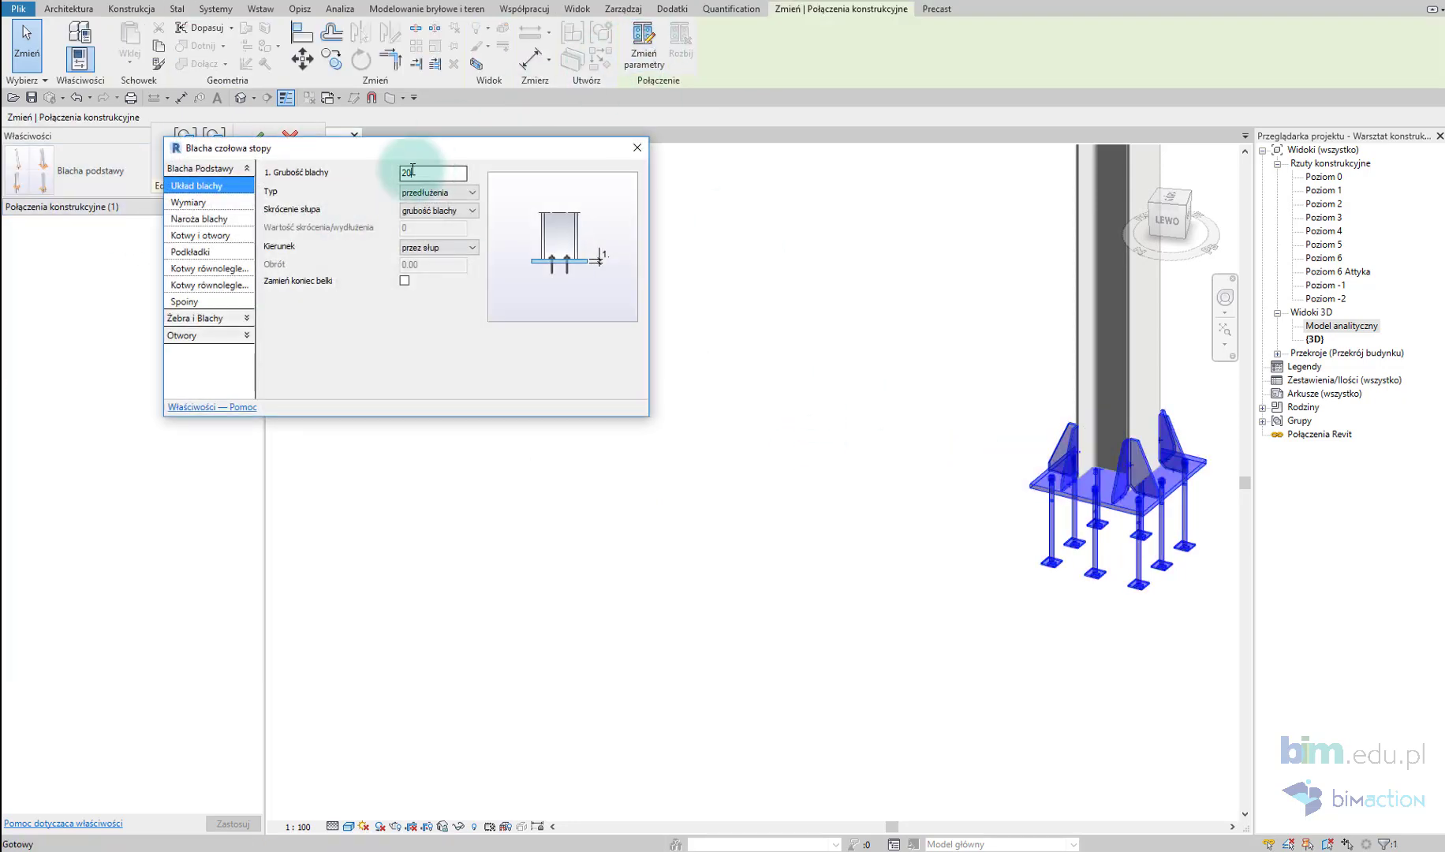
pyautogui.click(637, 147)
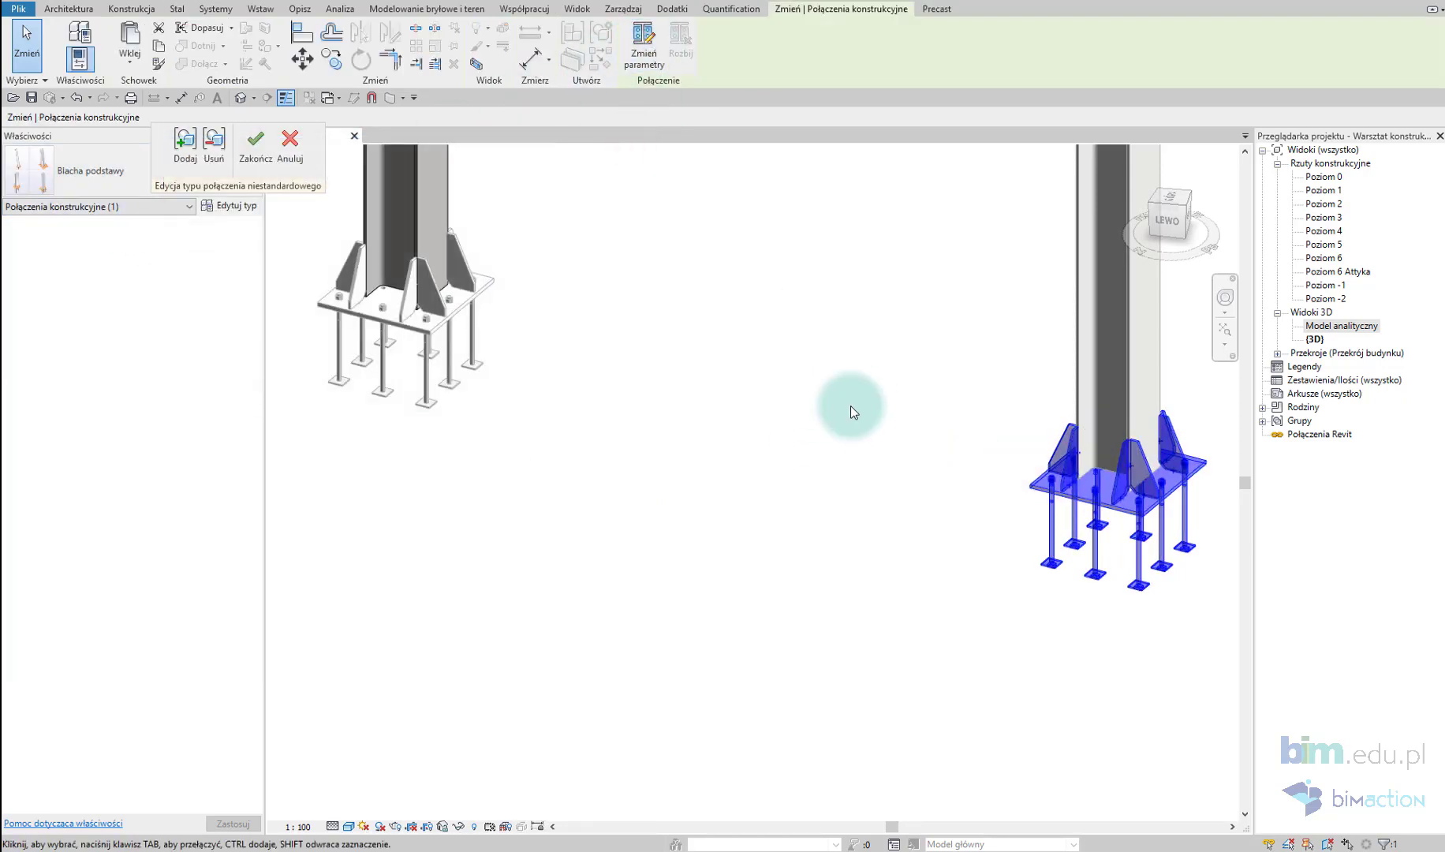
# Step: Finish editing with Zakończ, confirm the connection update, and clear the selection
pyautogui.click(255, 141)
pyautogui.click(746, 430)
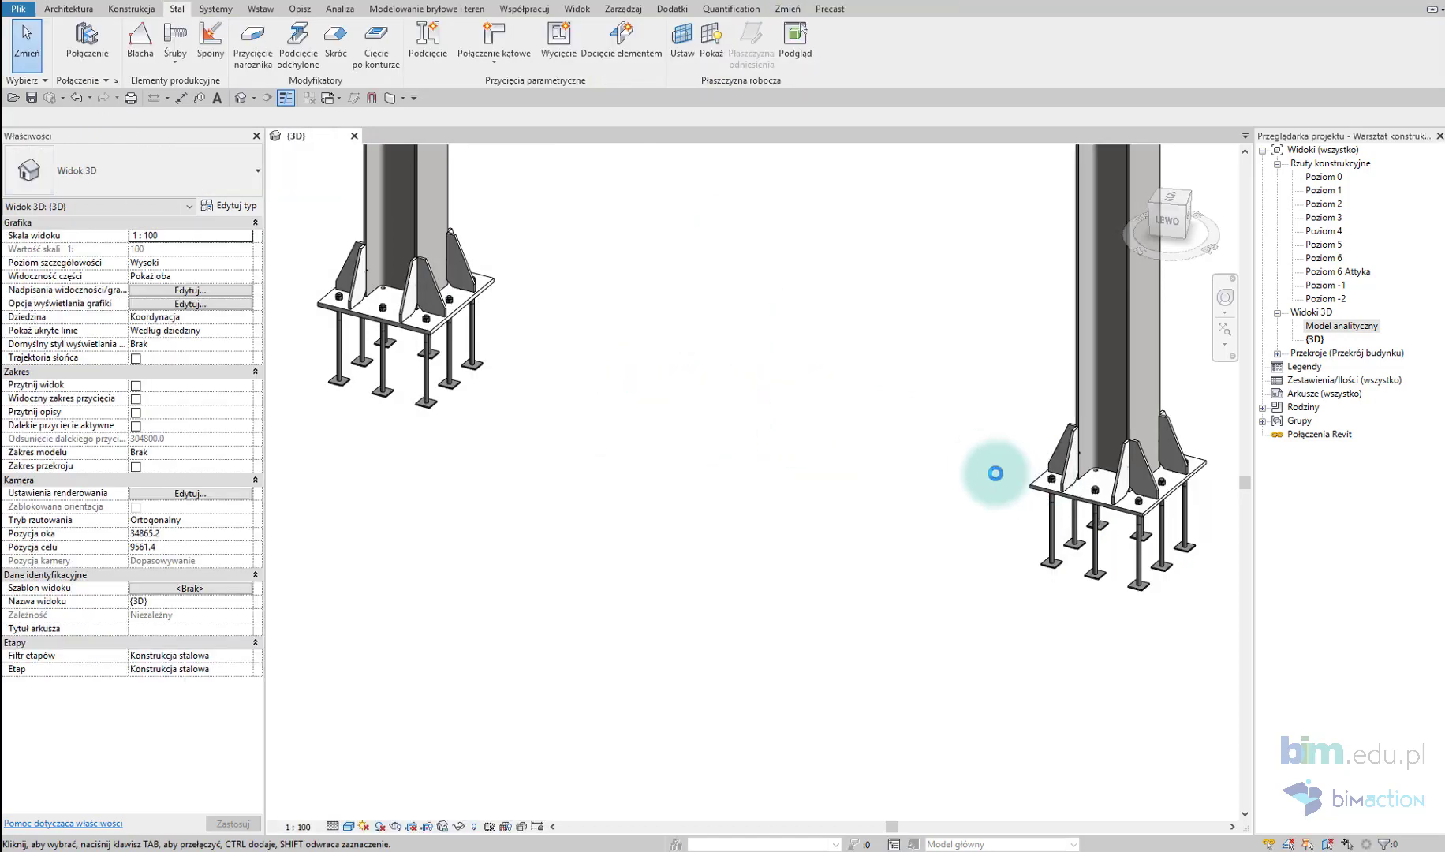
pyautogui.click(1045, 487)
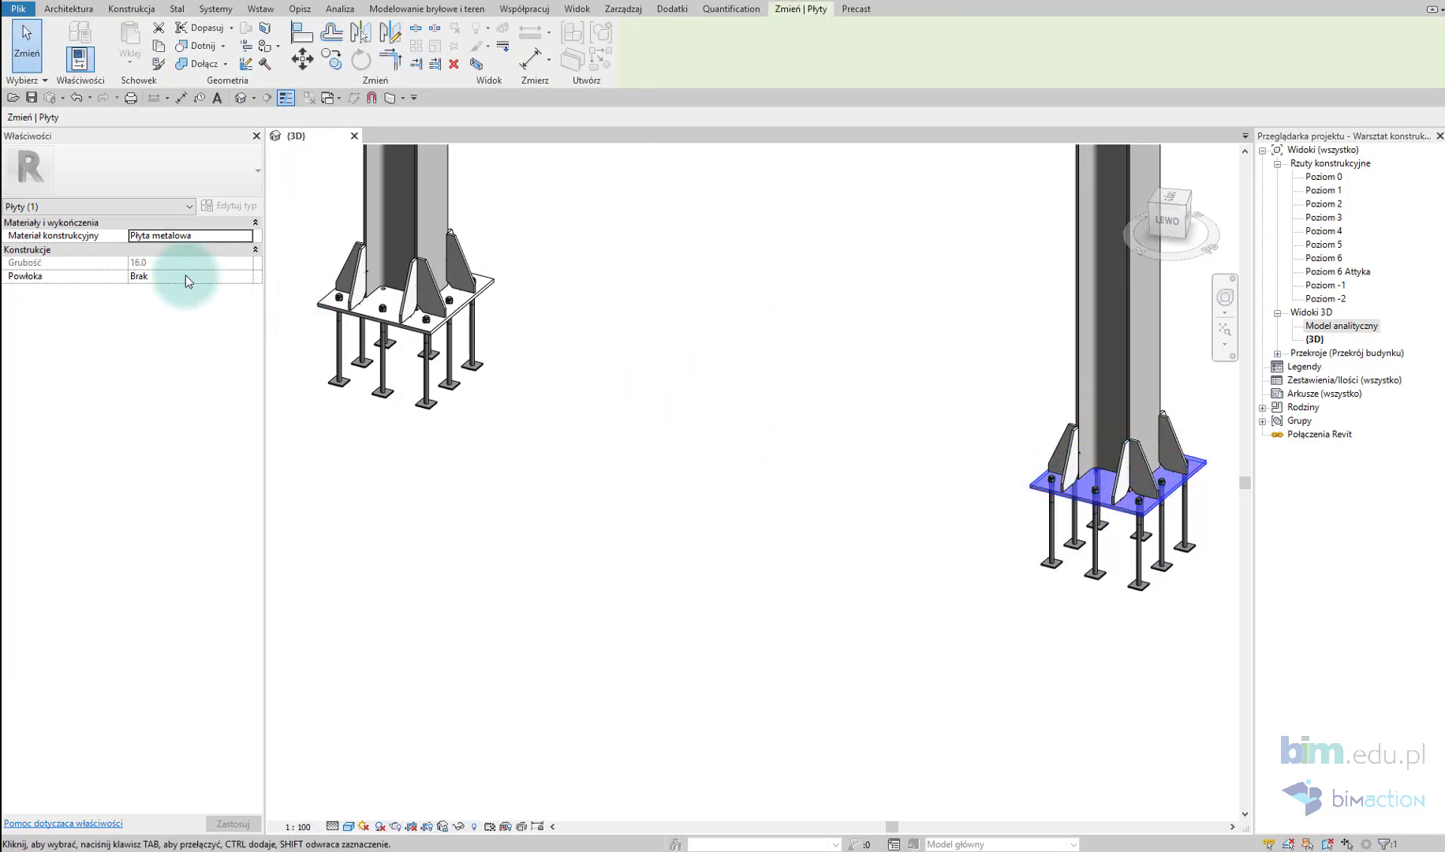
pyautogui.click(513, 301)
pyautogui.click(735, 477)
# Step: View the frame from the front and choose the Naroże ramy śrubowane ze wstawką connection type
pyautogui.scroll(-5, 780, 590)
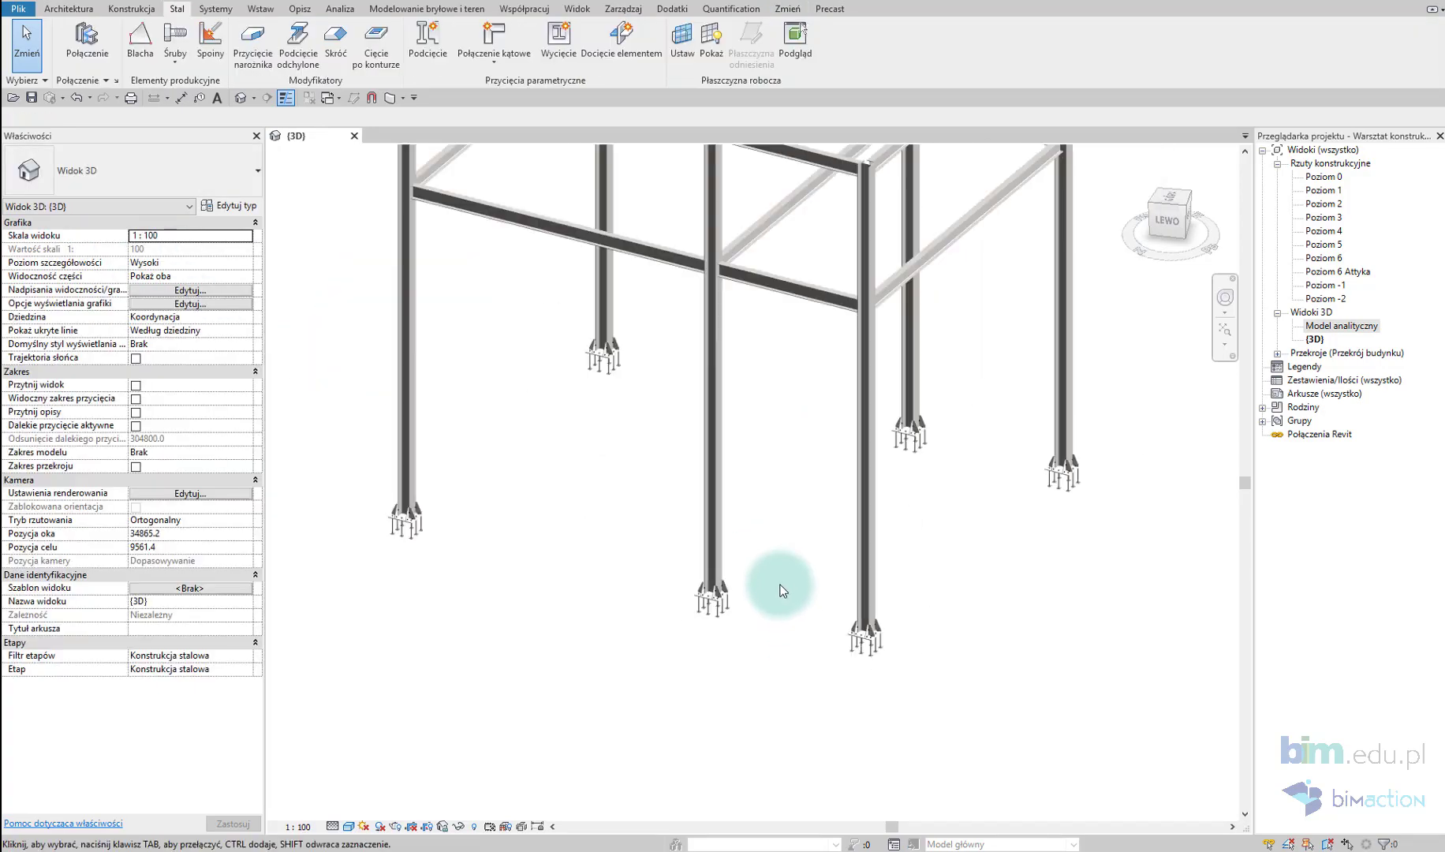
pyautogui.scroll(-3, 780, 589)
pyautogui.keyDown('shift'); pyautogui.moveTo(812, 654); pyautogui.dragTo(590, 662, button='middle'); pyautogui.keyUp('shift')
pyautogui.scroll(3, 533, 618)
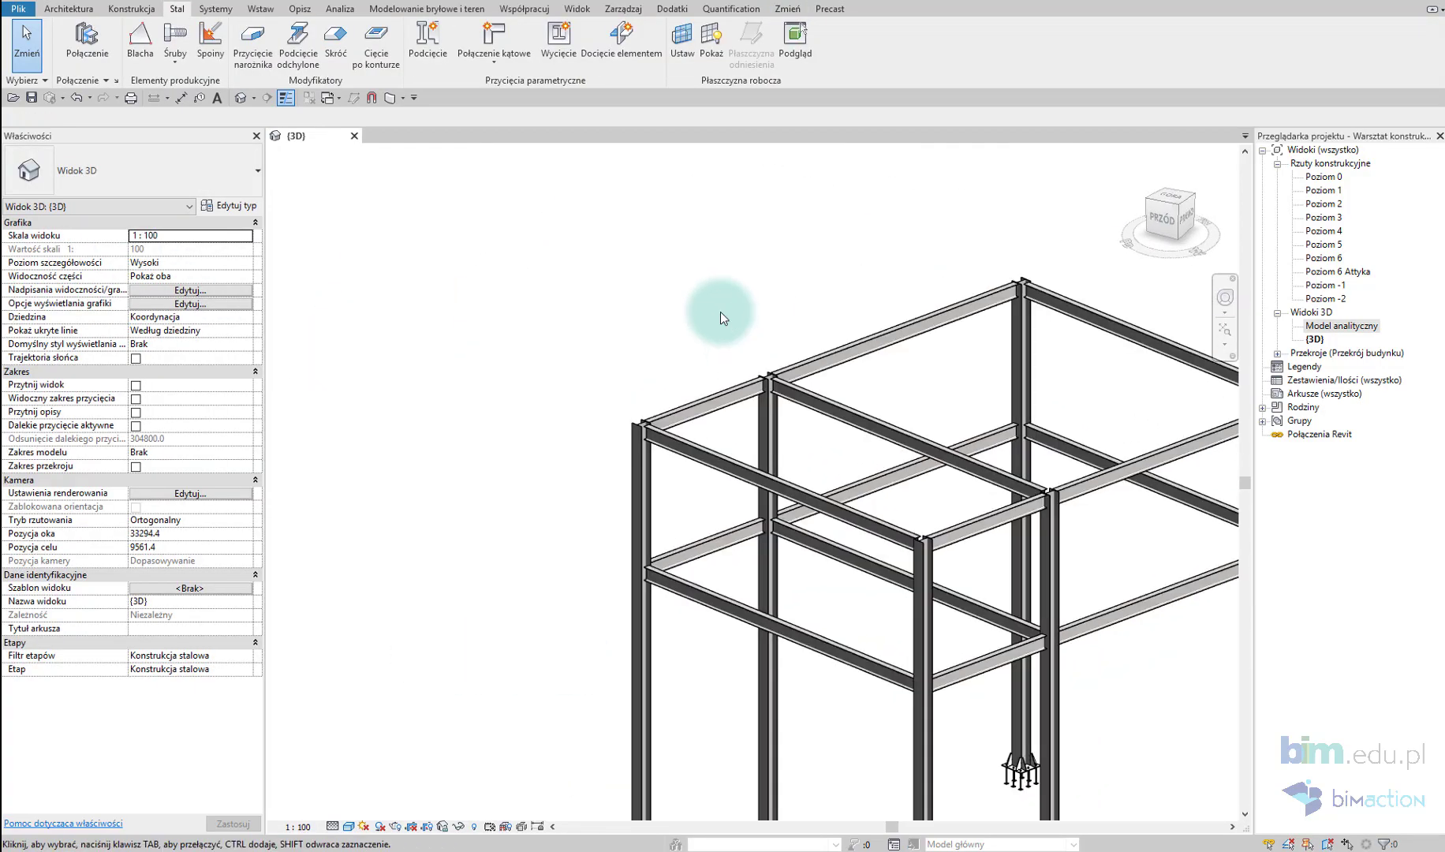
pyautogui.scroll(3, 694, 300)
pyautogui.scroll(3, 672, 288)
pyautogui.scroll(2, 430, 289)
pyautogui.click(88, 47)
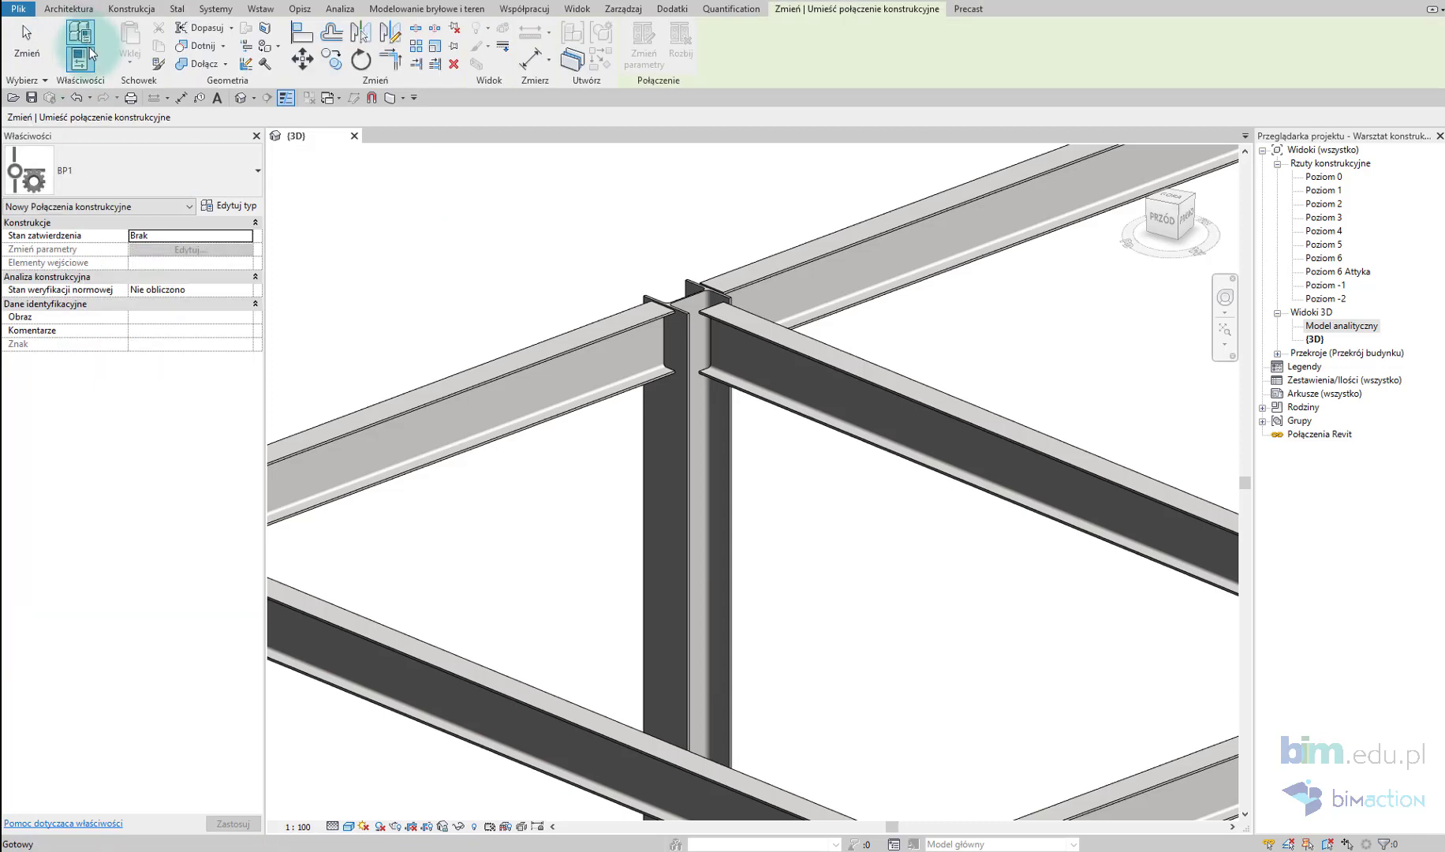
pyautogui.click(145, 170)
pyautogui.click(98, 336)
# Step: Pick the HEA280 corner column and IPE300 beam and finish placing the connection
pyautogui.scroll(-4, 735, 434)
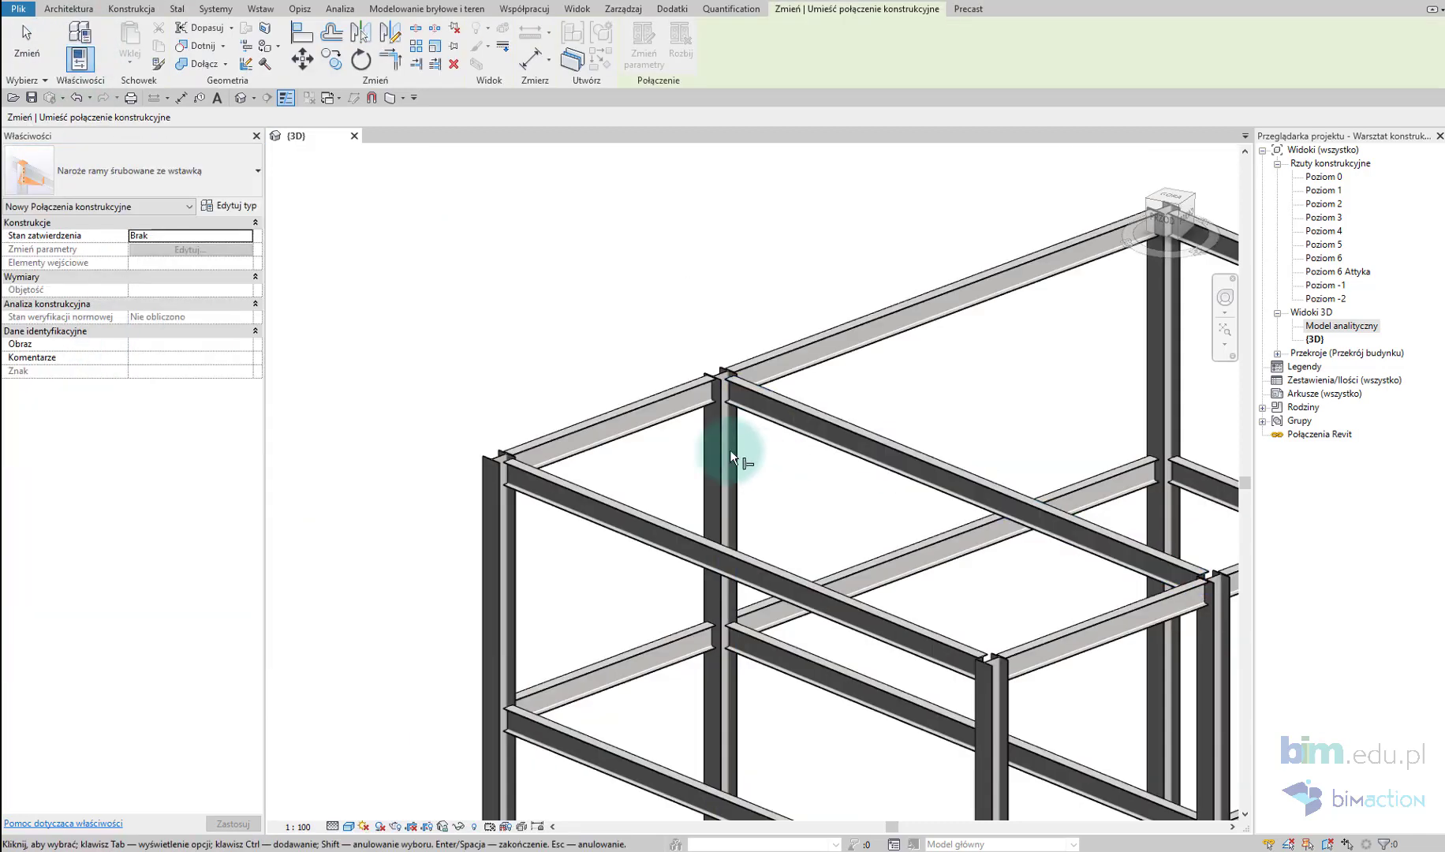
pyautogui.click(729, 450)
pyautogui.scroll(2, 709, 425)
pyautogui.click(683, 388)
pyautogui.rightClick(632, 289)
pyautogui.click(688, 296)
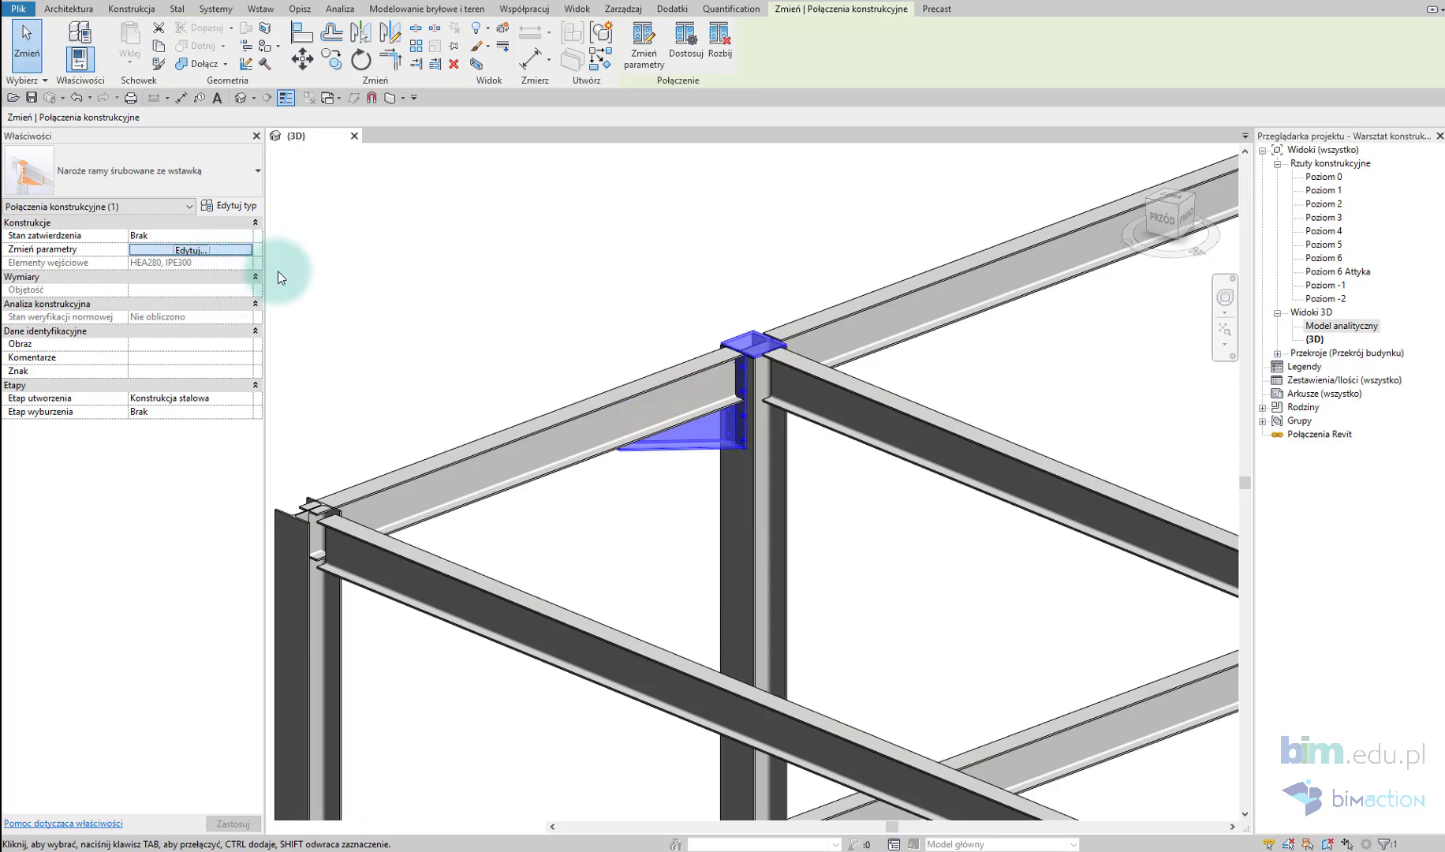
# Step: Build the haunch from Blachy plates and edit the end plate to extend 20 below
pyautogui.click(476, 213)
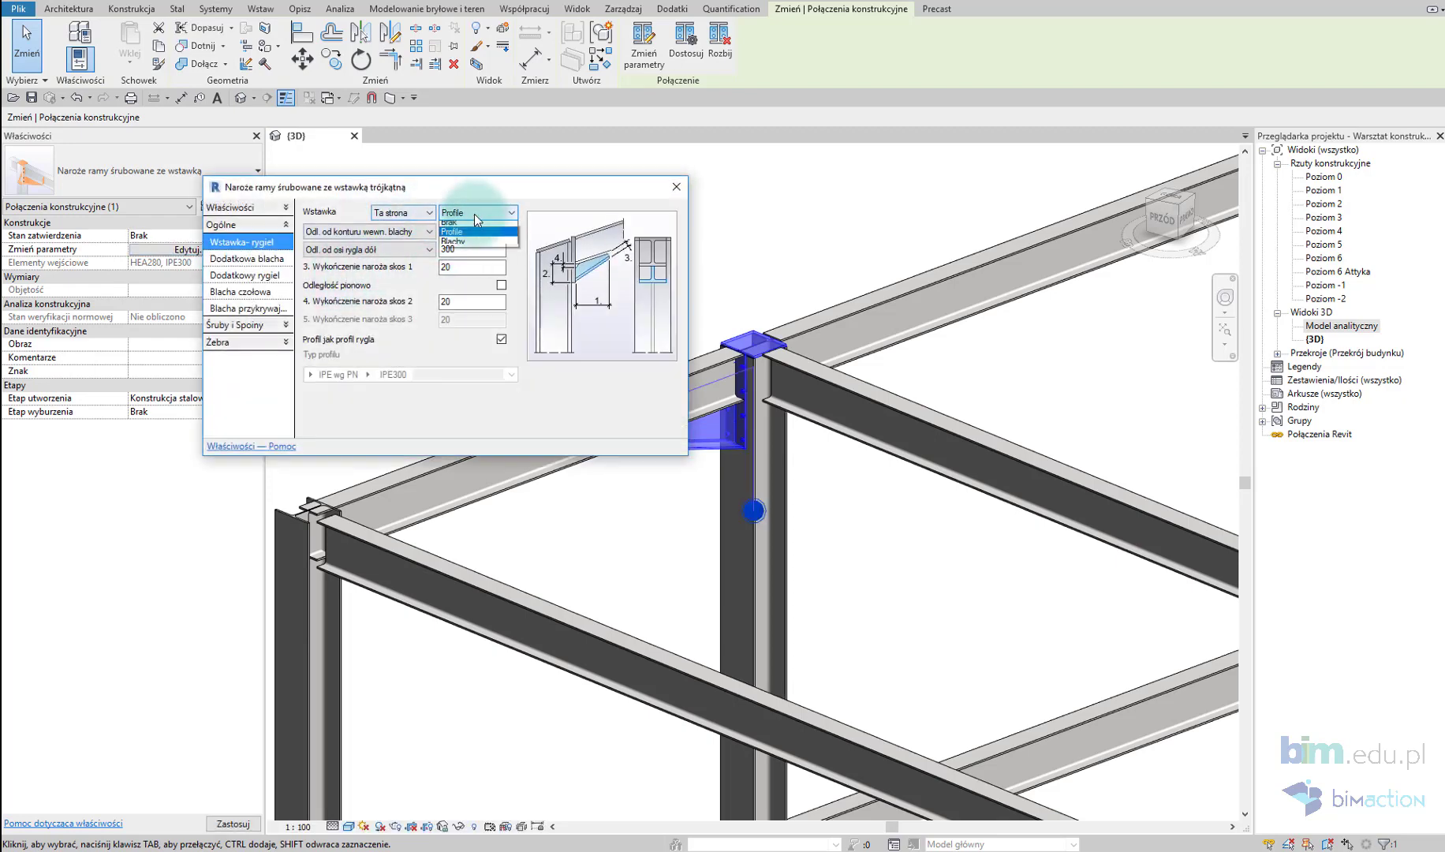
pyautogui.click(463, 247)
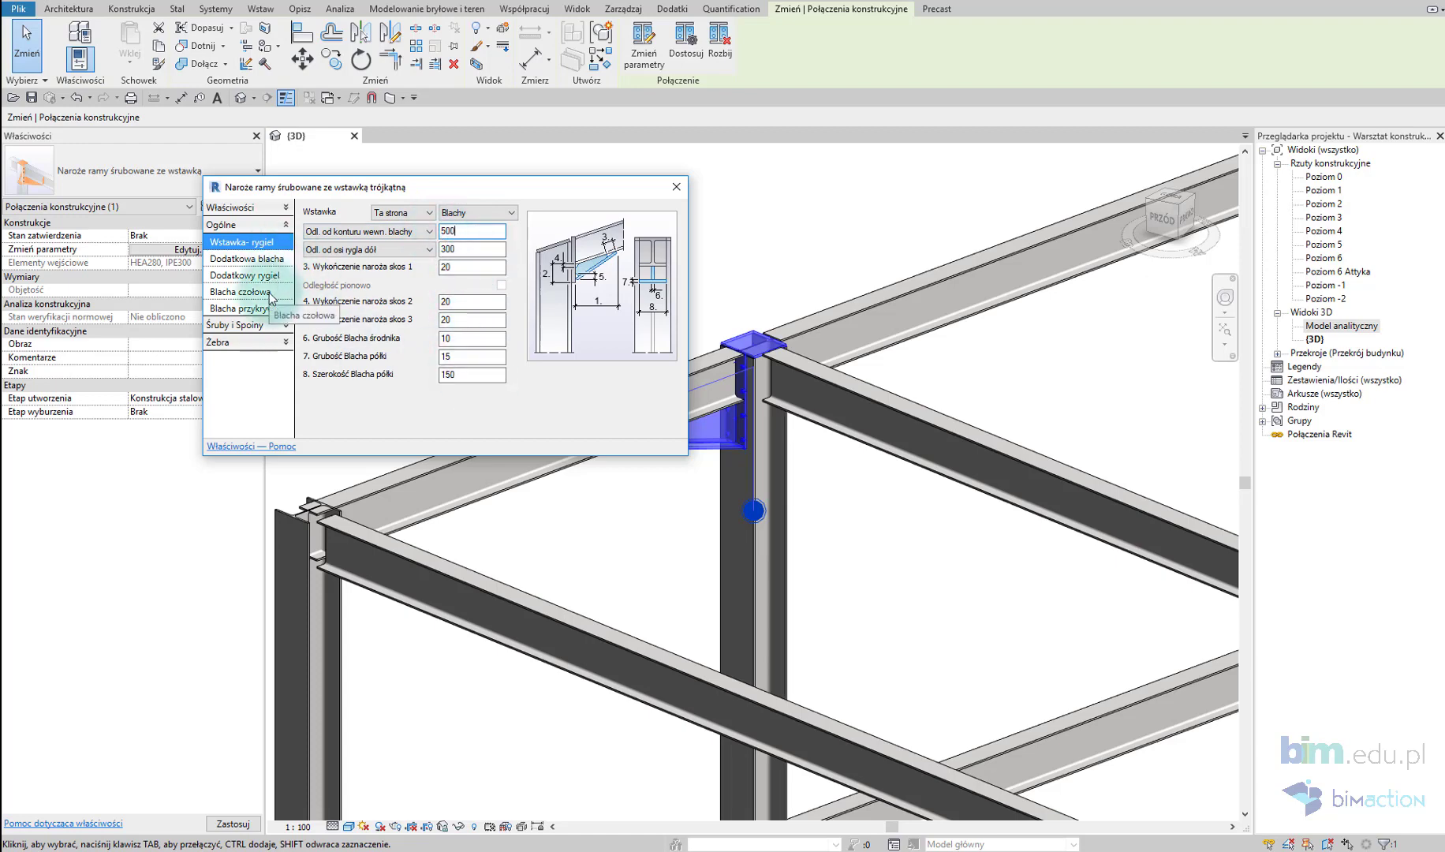
pyautogui.click(252, 291)
pyautogui.write('0')
pyautogui.click(477, 230)
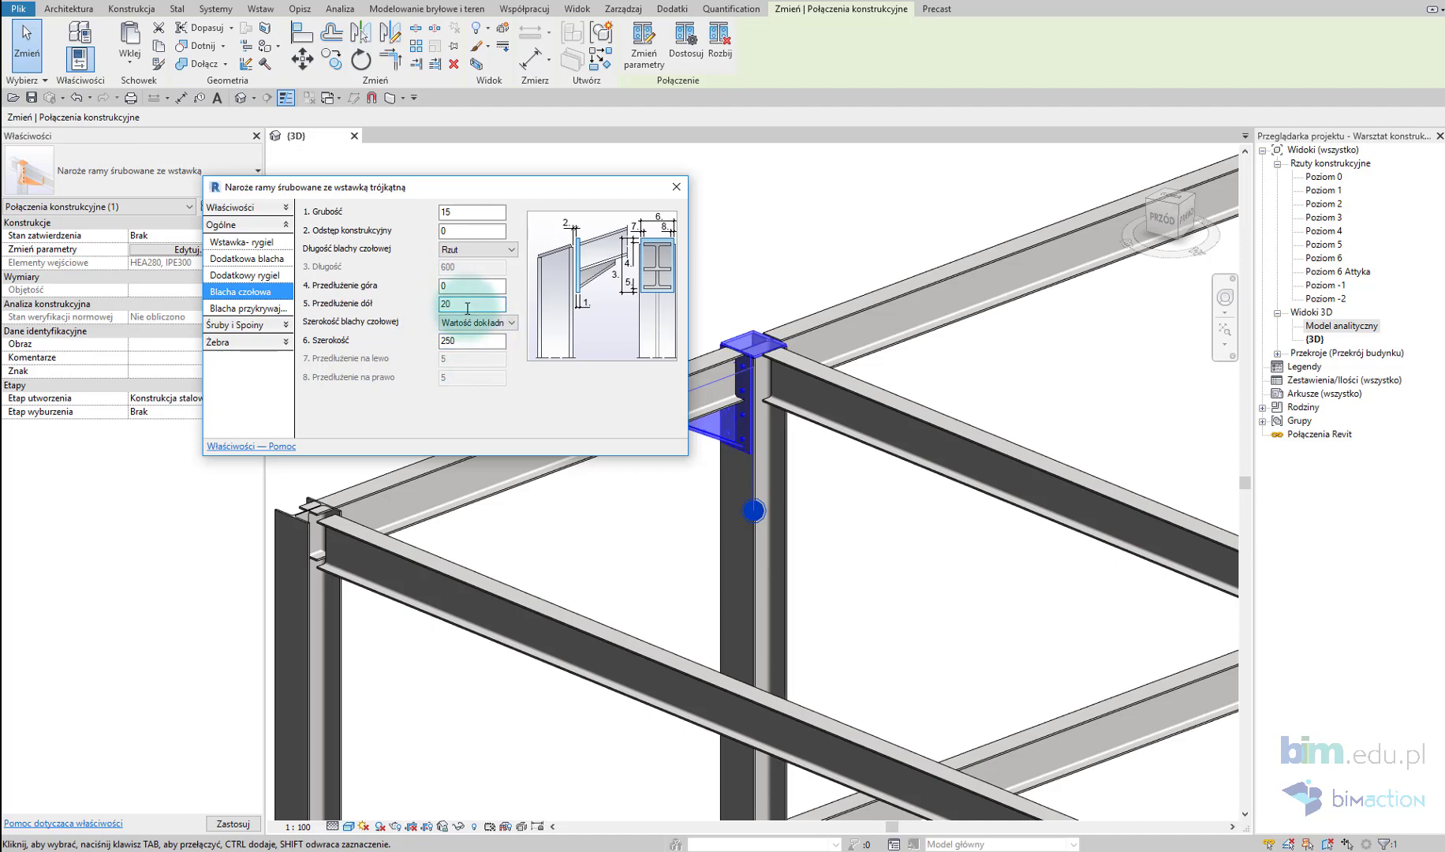
pyautogui.click(447, 340)
pyautogui.write('260')
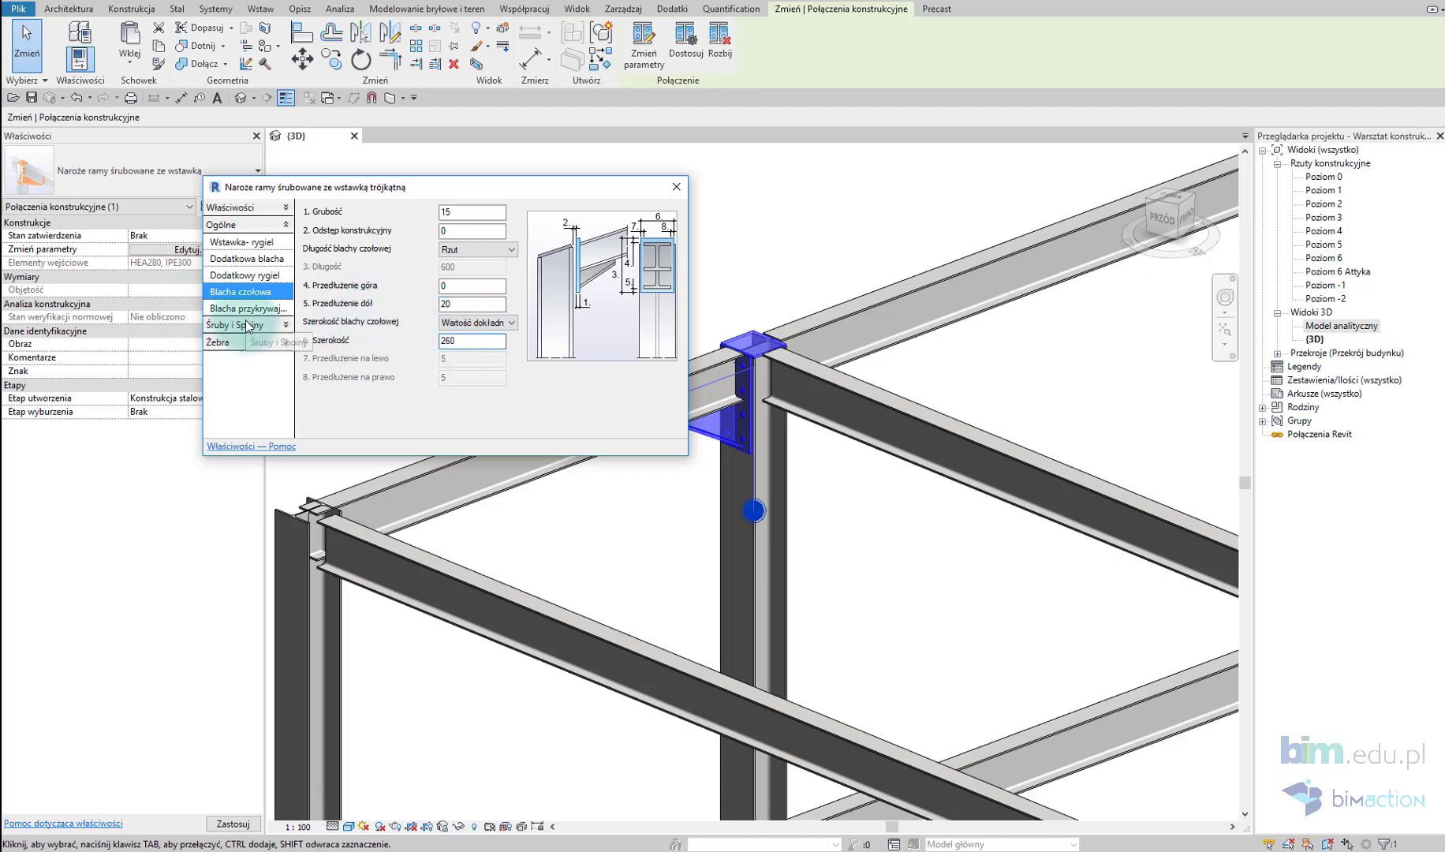
# Step: Tick Słup ciągły on the cover plate page to make the column continuous
pyautogui.click(246, 307)
pyautogui.click(445, 322)
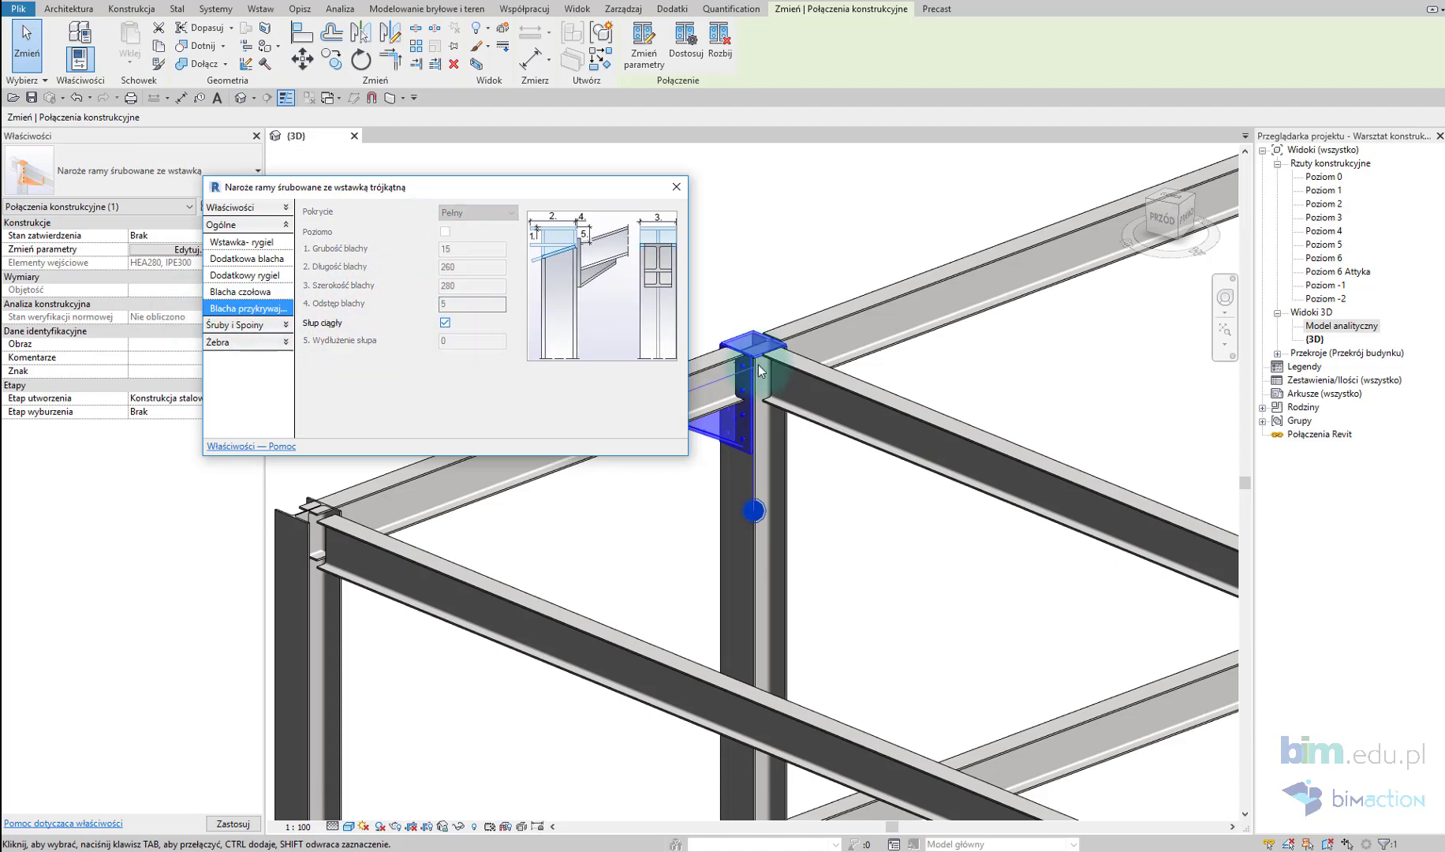
pyautogui.scroll(3, 761, 371)
pyautogui.scroll(2, 761, 371)
# Step: Set the bolts to 20 mm diameter, EN ISO 4014 standard, with N+2P sets
pyautogui.click(241, 325)
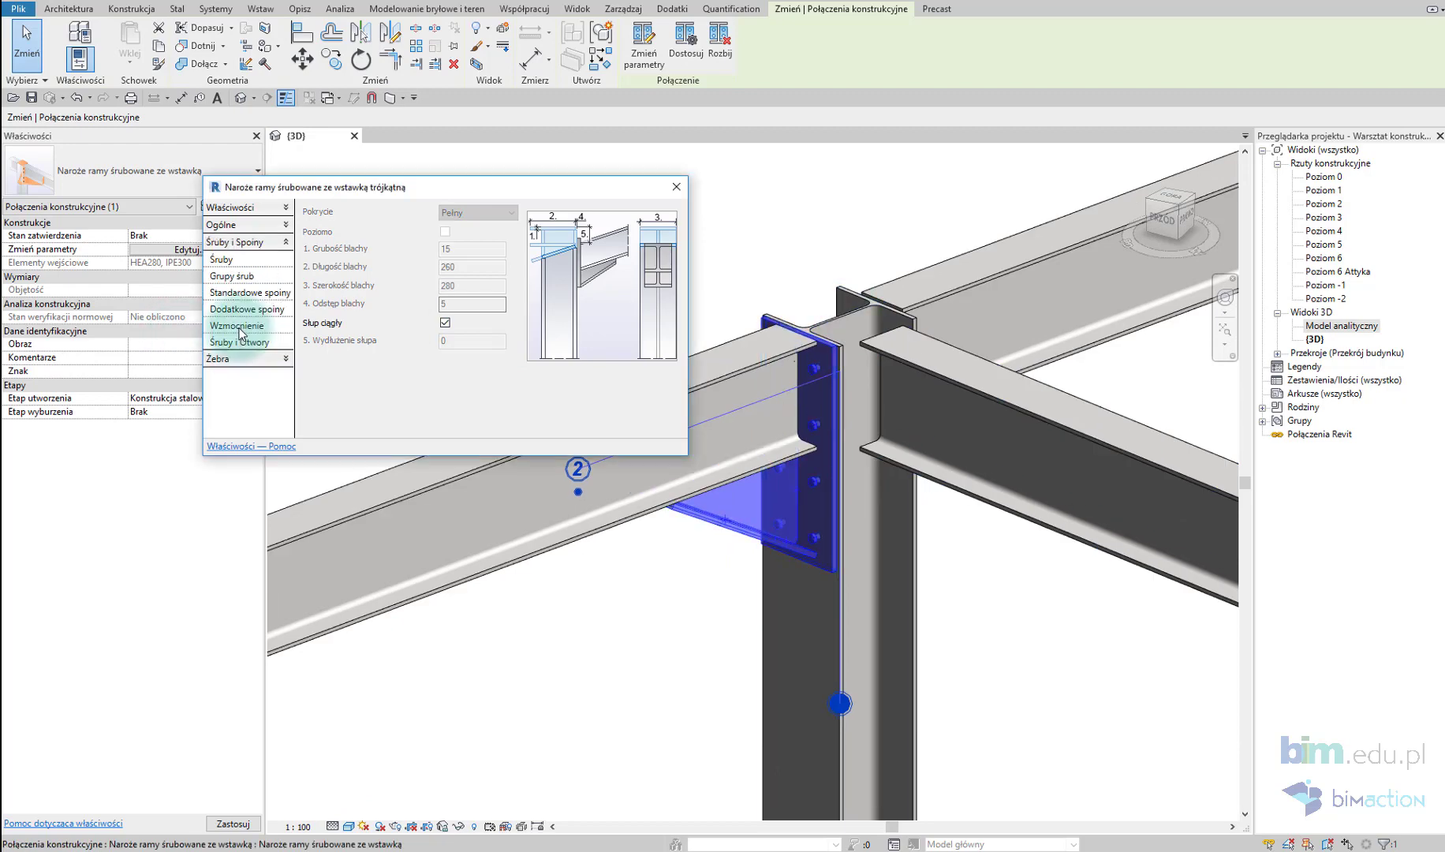
pyautogui.click(232, 258)
pyautogui.click(511, 213)
pyautogui.click(477, 296)
pyautogui.click(497, 229)
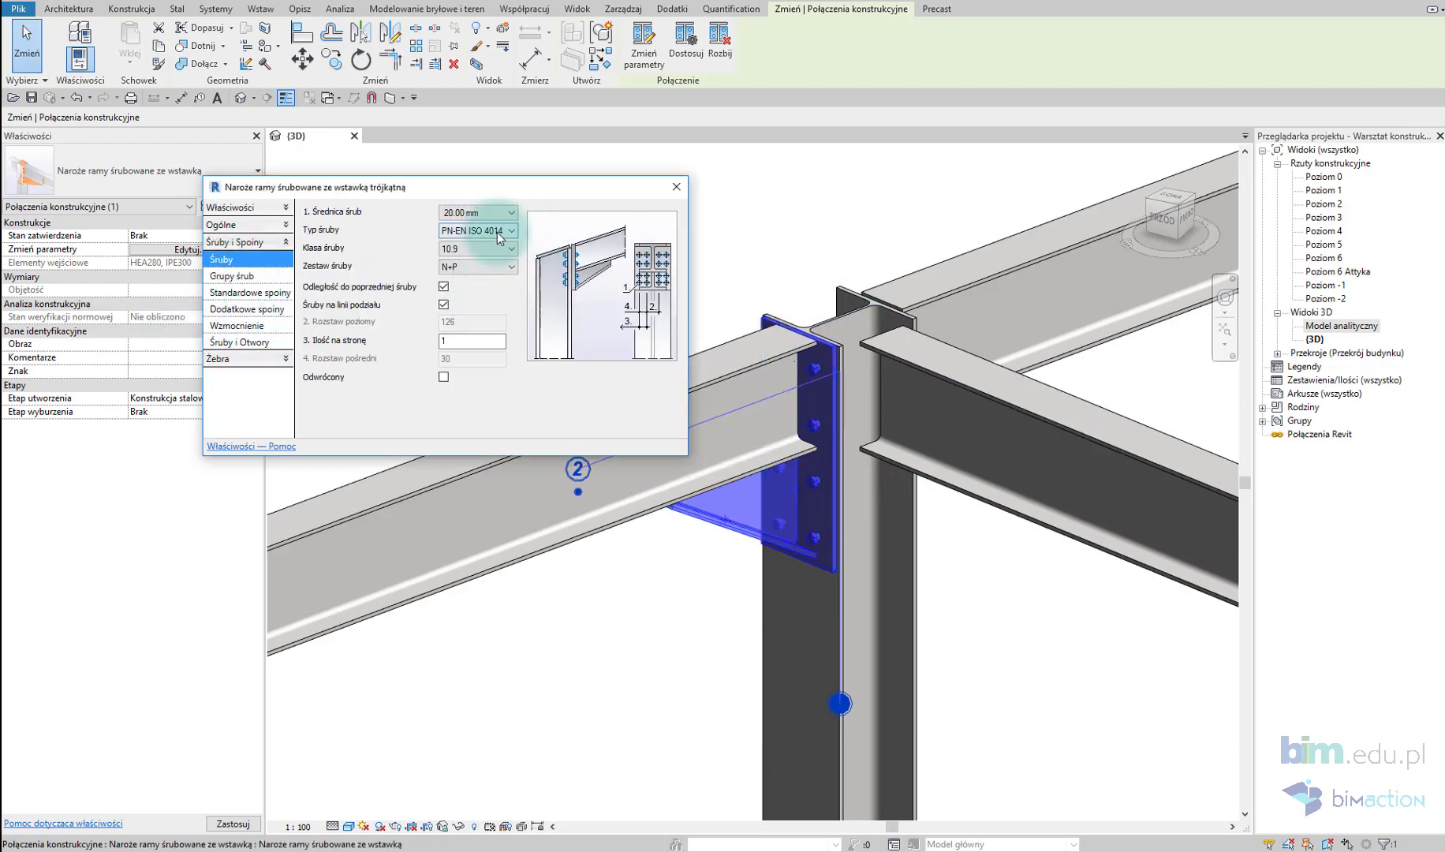
pyautogui.click(489, 359)
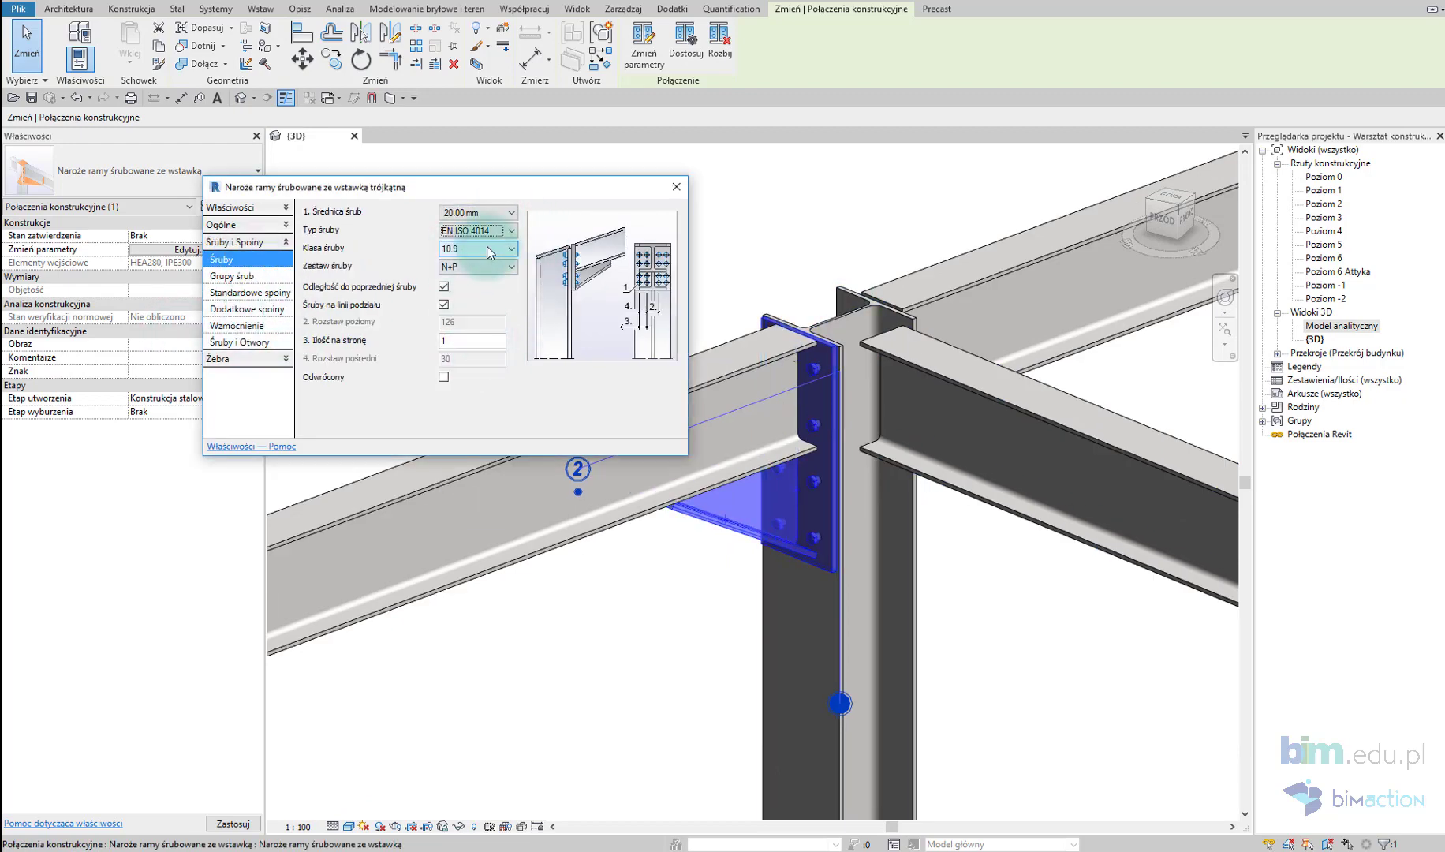
pyautogui.click(489, 266)
pyautogui.click(448, 284)
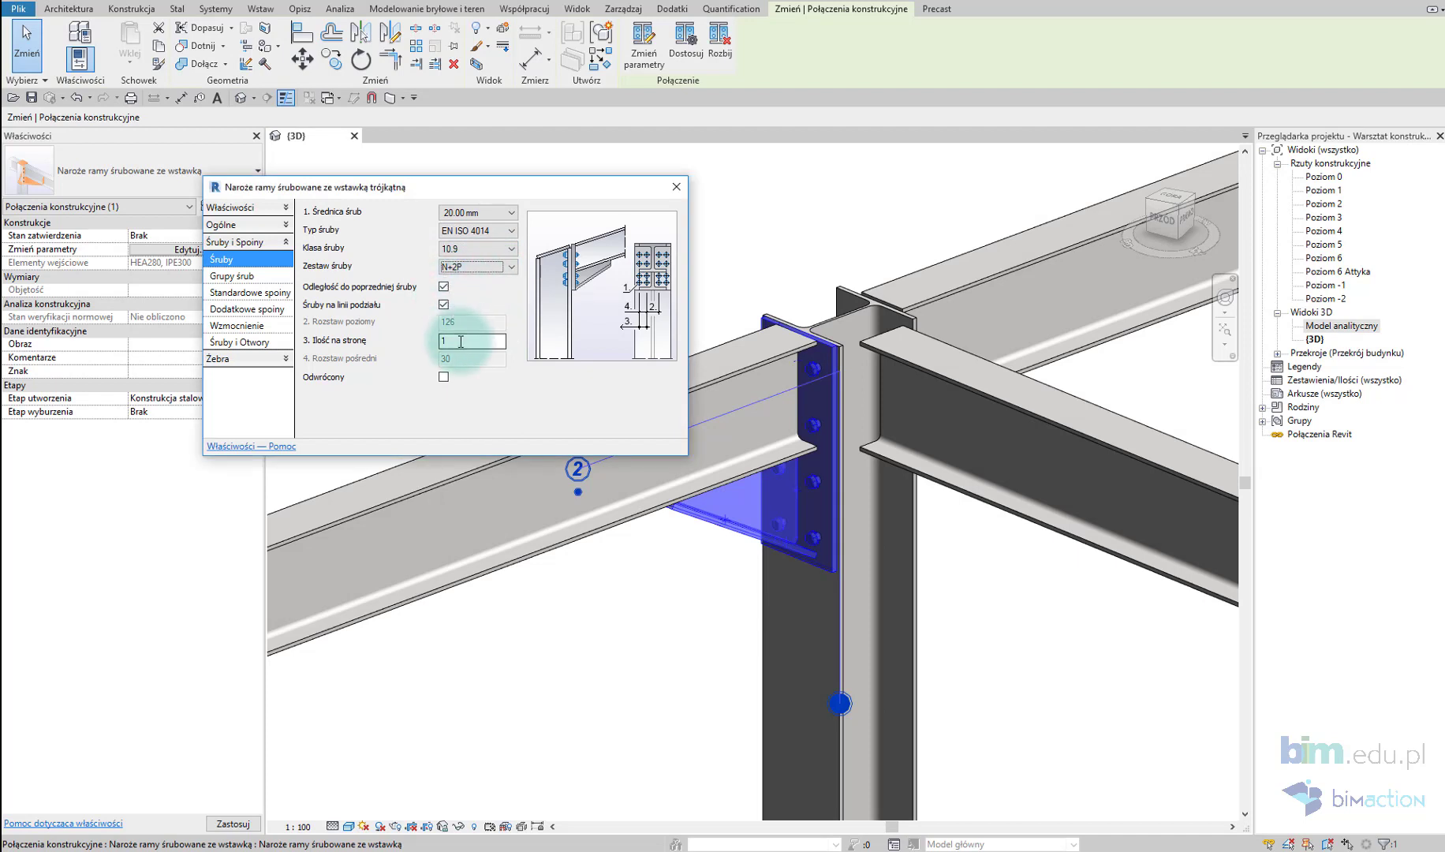
# Step: Lay out bolt groups with 3 lines, group 1 at 60/80 and group 2 at 240/80
pyautogui.click(274, 276)
pyautogui.click(425, 239)
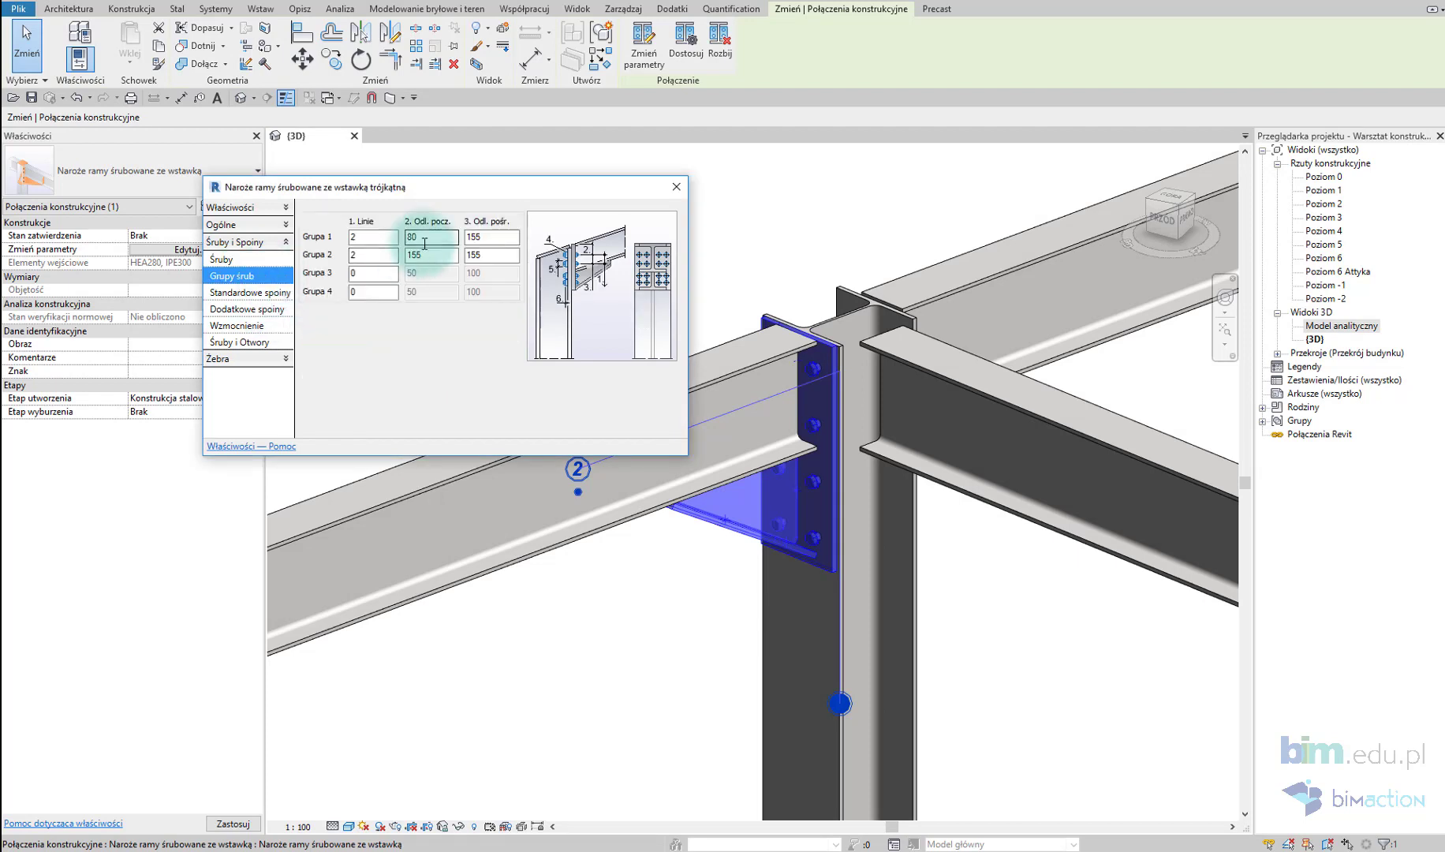
pyautogui.write('3')
pyautogui.press('Tab')
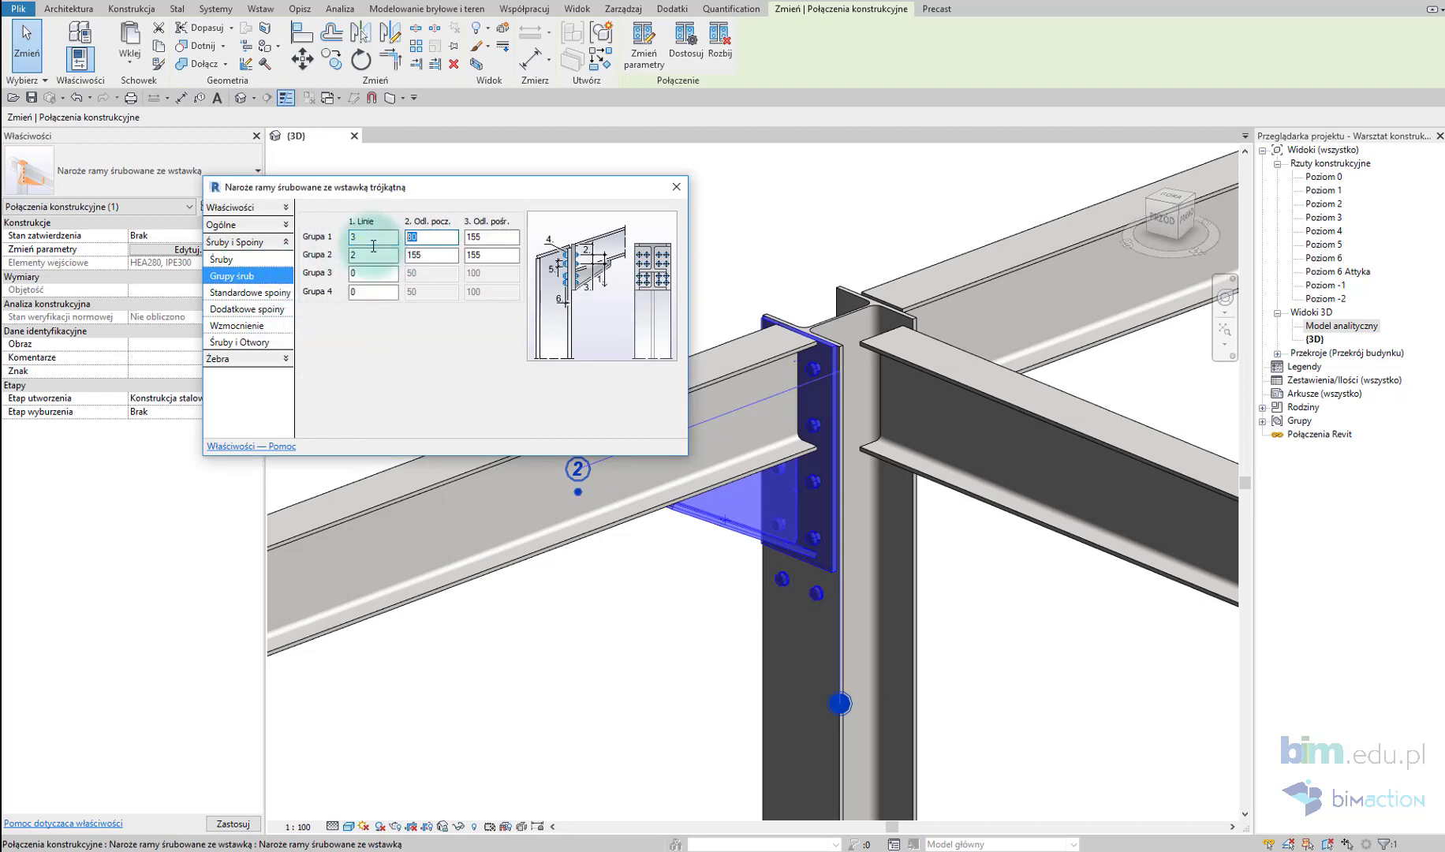
pyautogui.write('0')
pyautogui.press('Tab')
pyautogui.write('80')
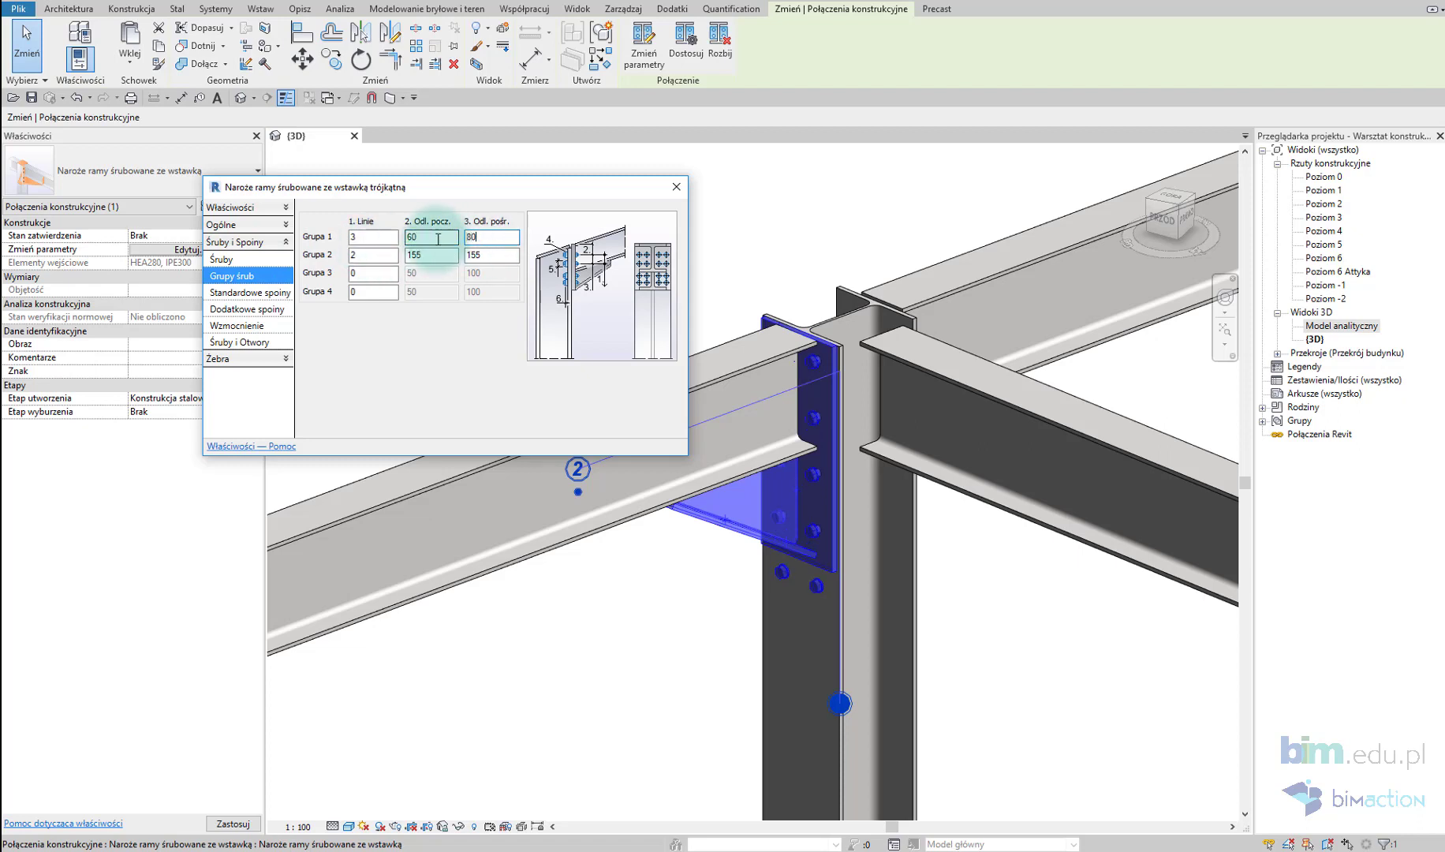
pyautogui.click(401, 255)
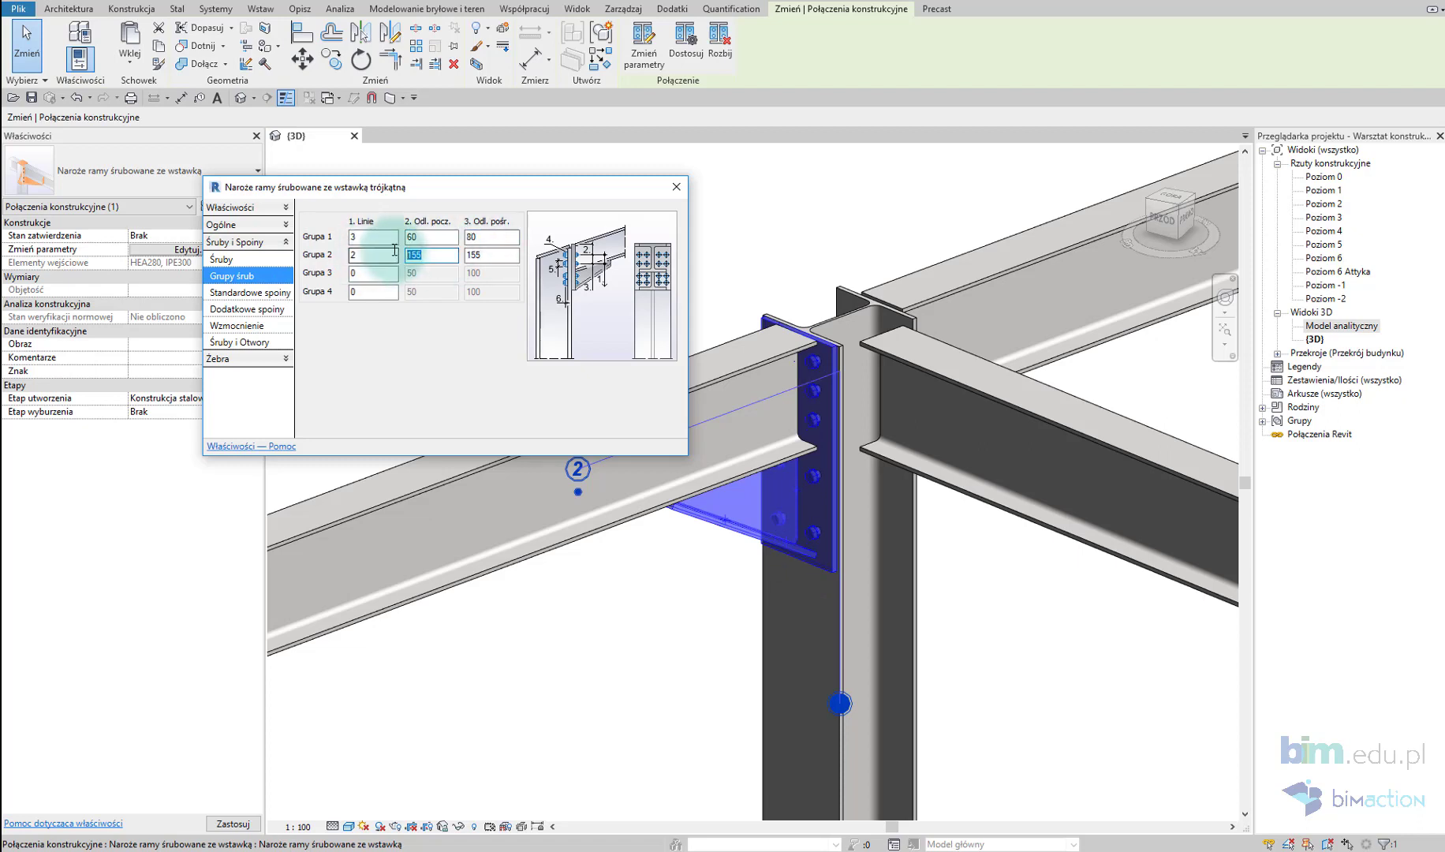
pyautogui.write('240')
pyautogui.click(486, 266)
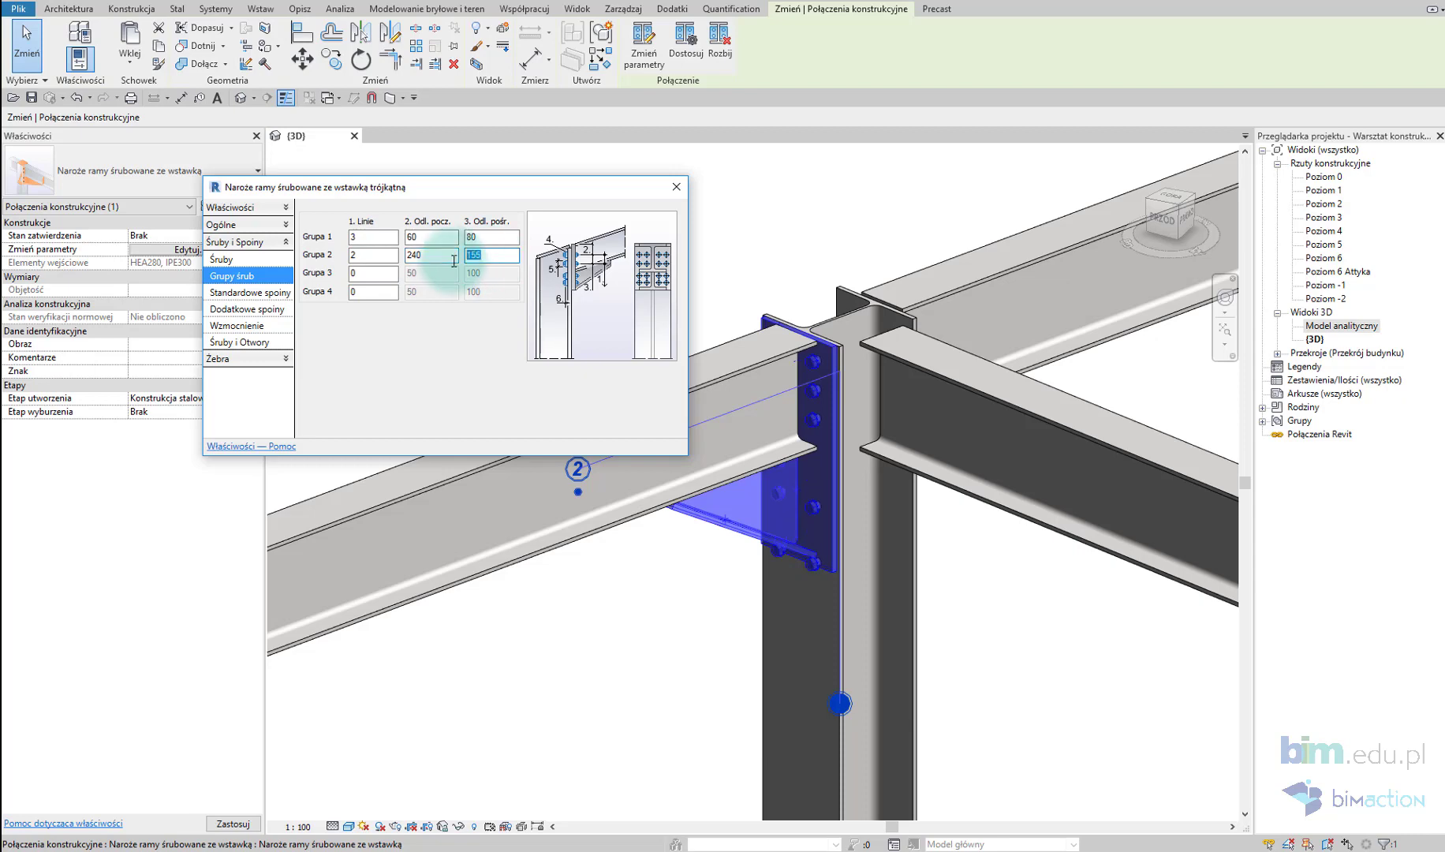
pyautogui.write('80')
# Step: Set the standard weld sizes (Standardowe spoiny) to 7
pyautogui.click(249, 292)
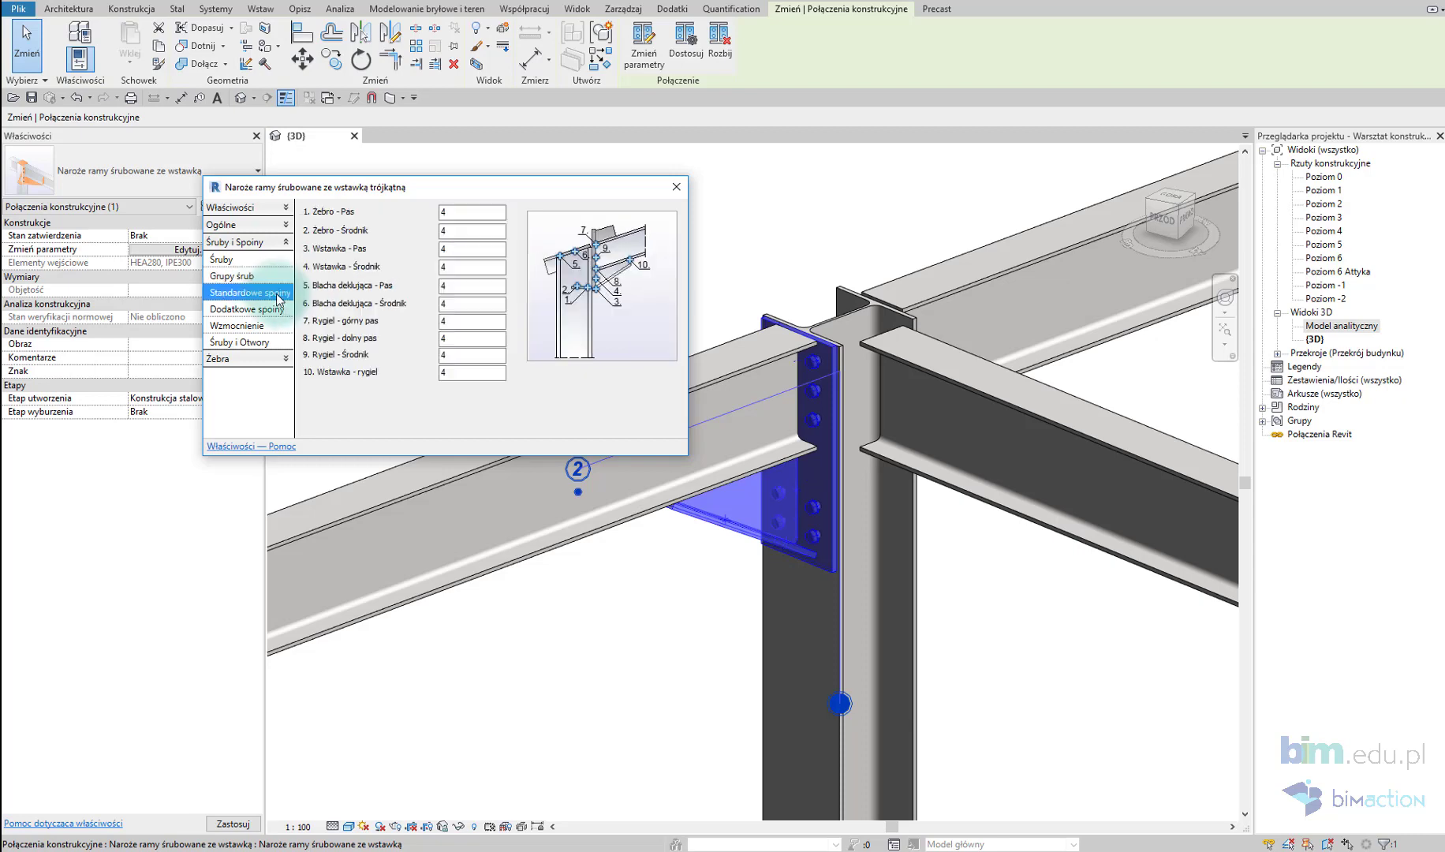
pyautogui.click(454, 211)
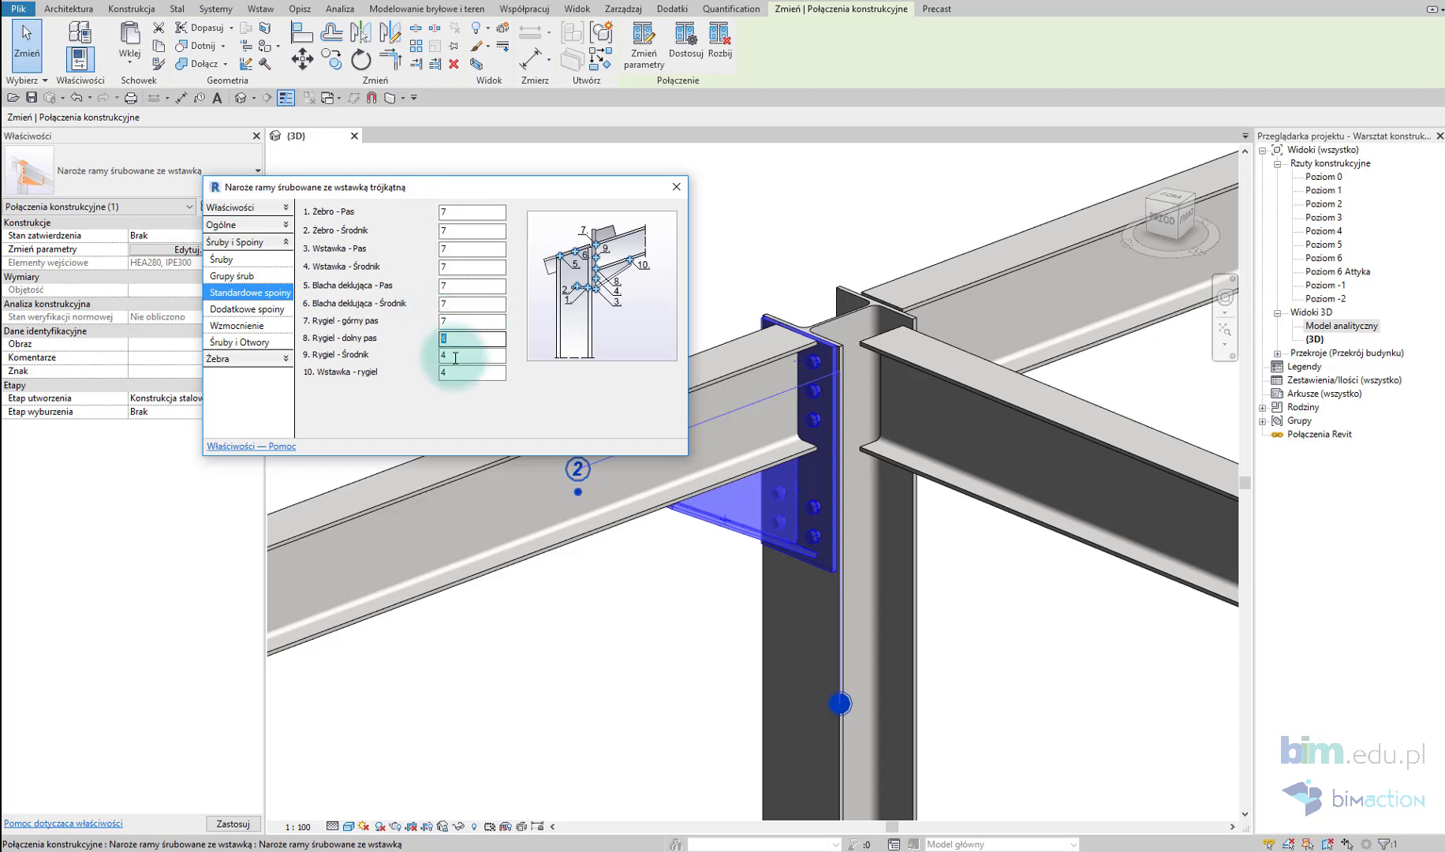
pyautogui.write('7')
pyautogui.click(273, 315)
pyautogui.click(261, 345)
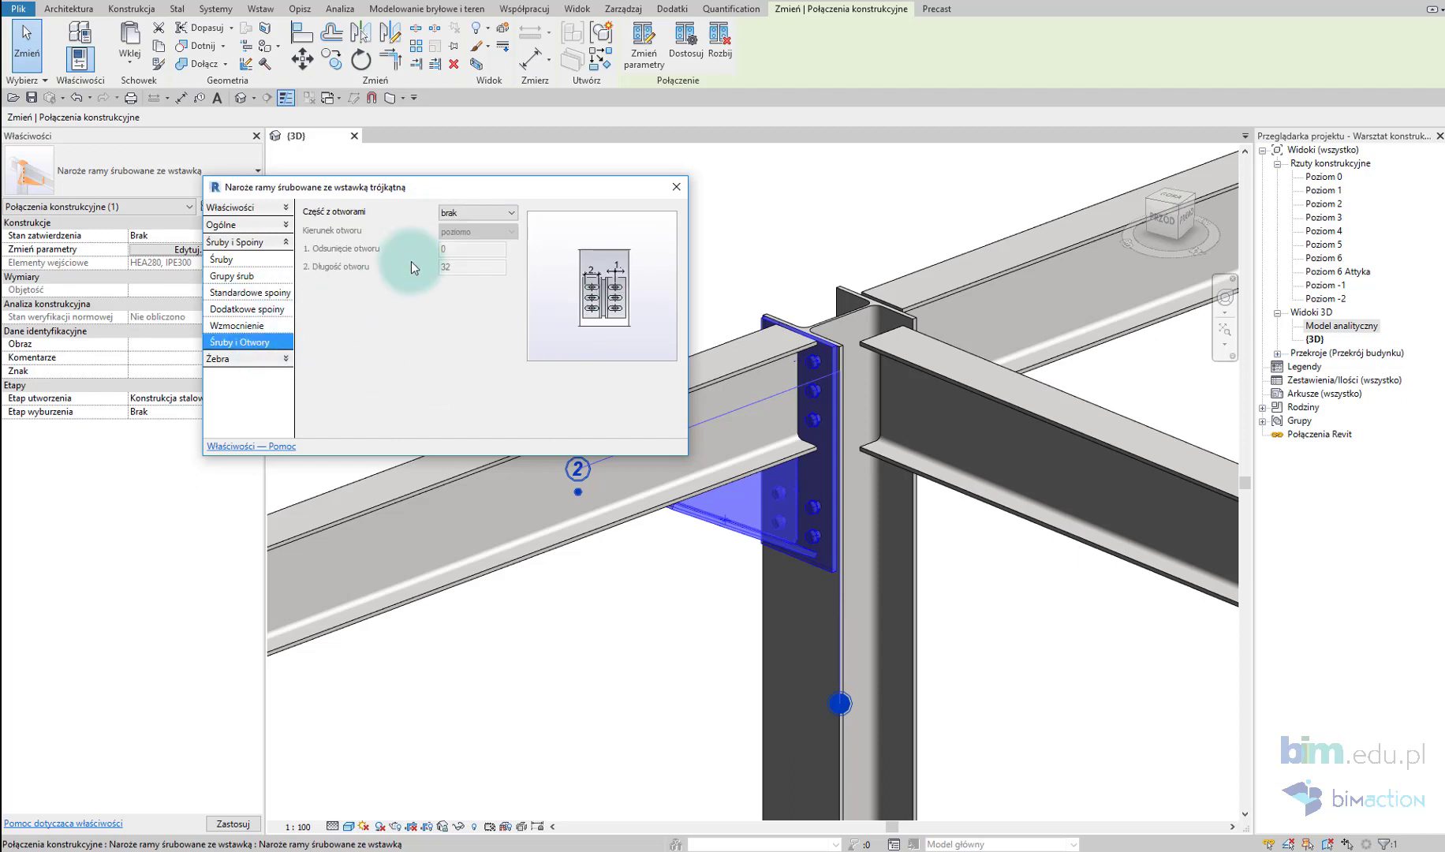
pyautogui.click(262, 355)
# Step: Make all four column ribs pełne, 16 thick, and close the connection parameters
pyautogui.click(390, 249)
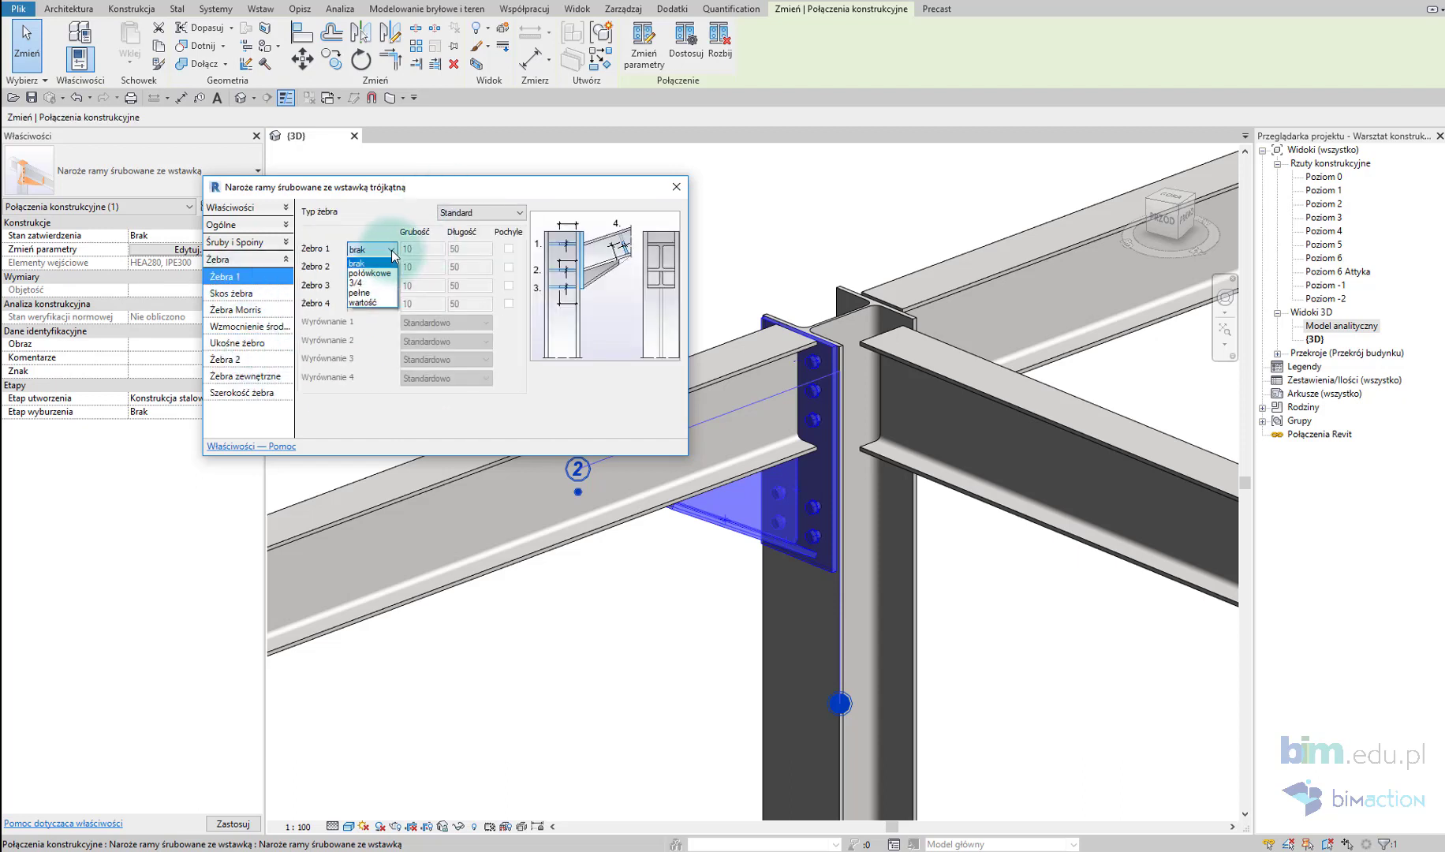
pyautogui.click(377, 292)
pyautogui.click(404, 251)
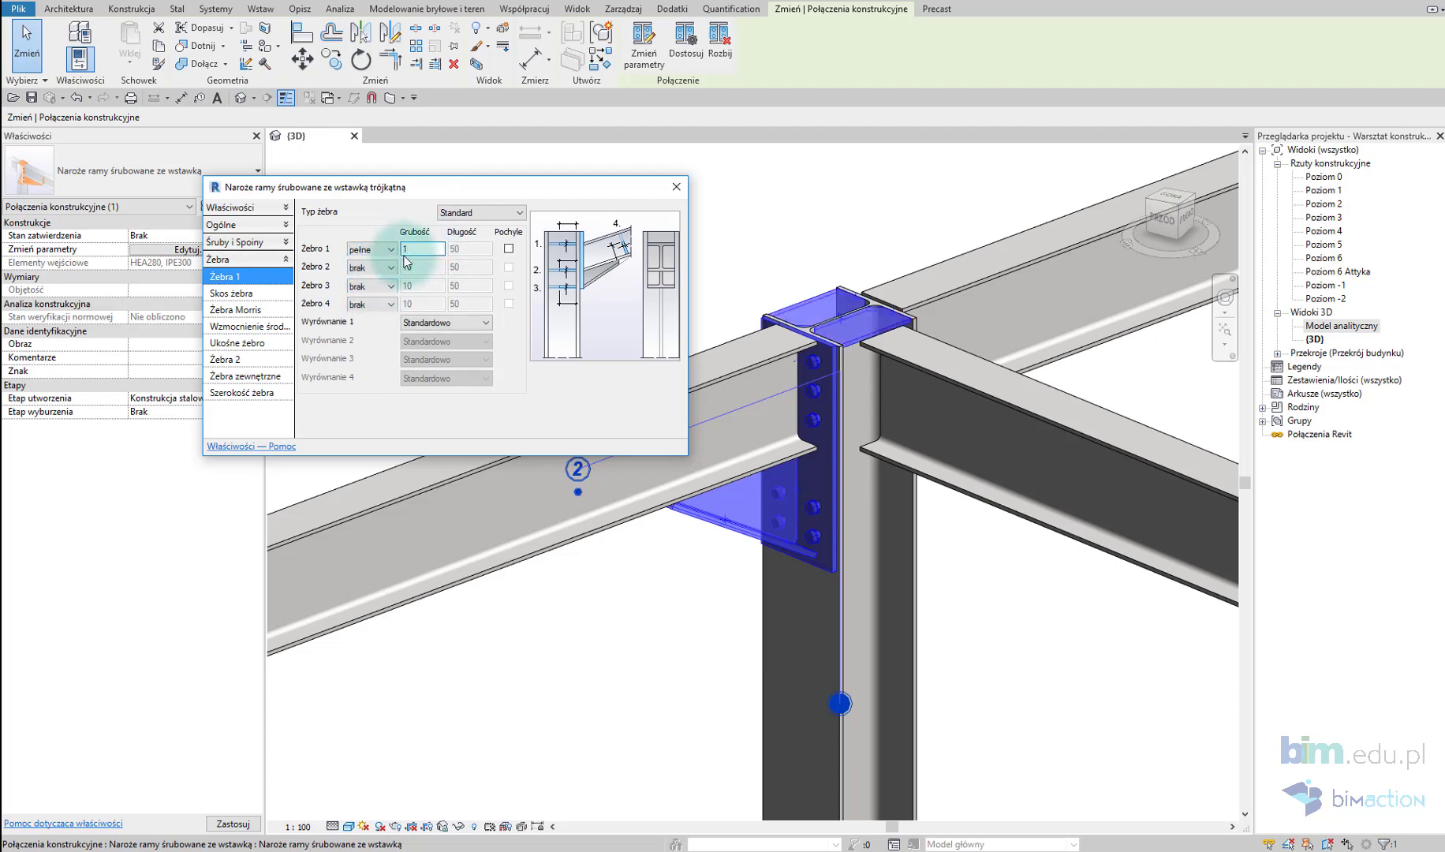
pyautogui.write('6')
pyautogui.click(375, 313)
pyautogui.click(421, 269)
pyautogui.write('1')
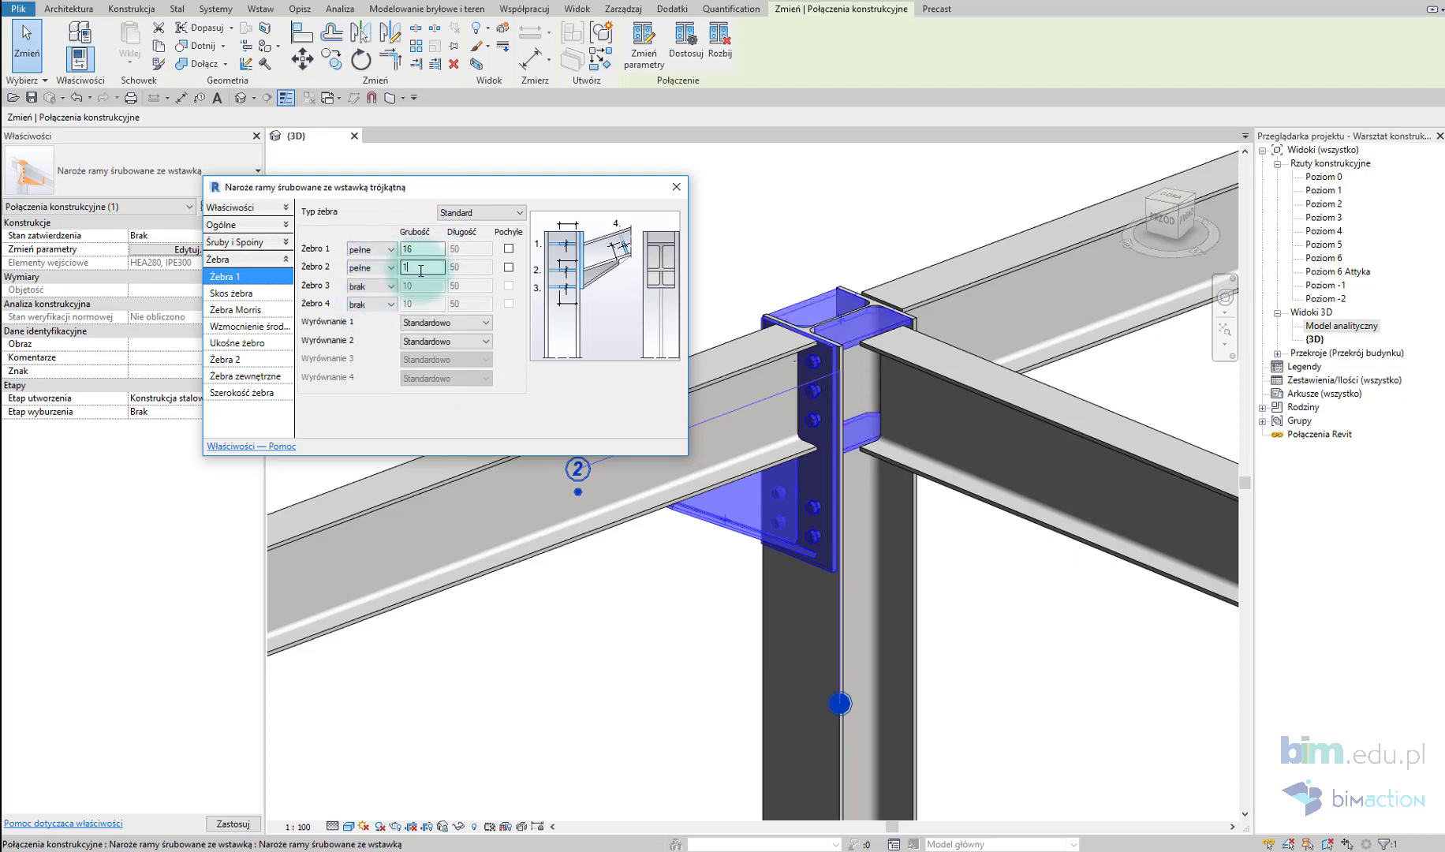
pyautogui.click(373, 331)
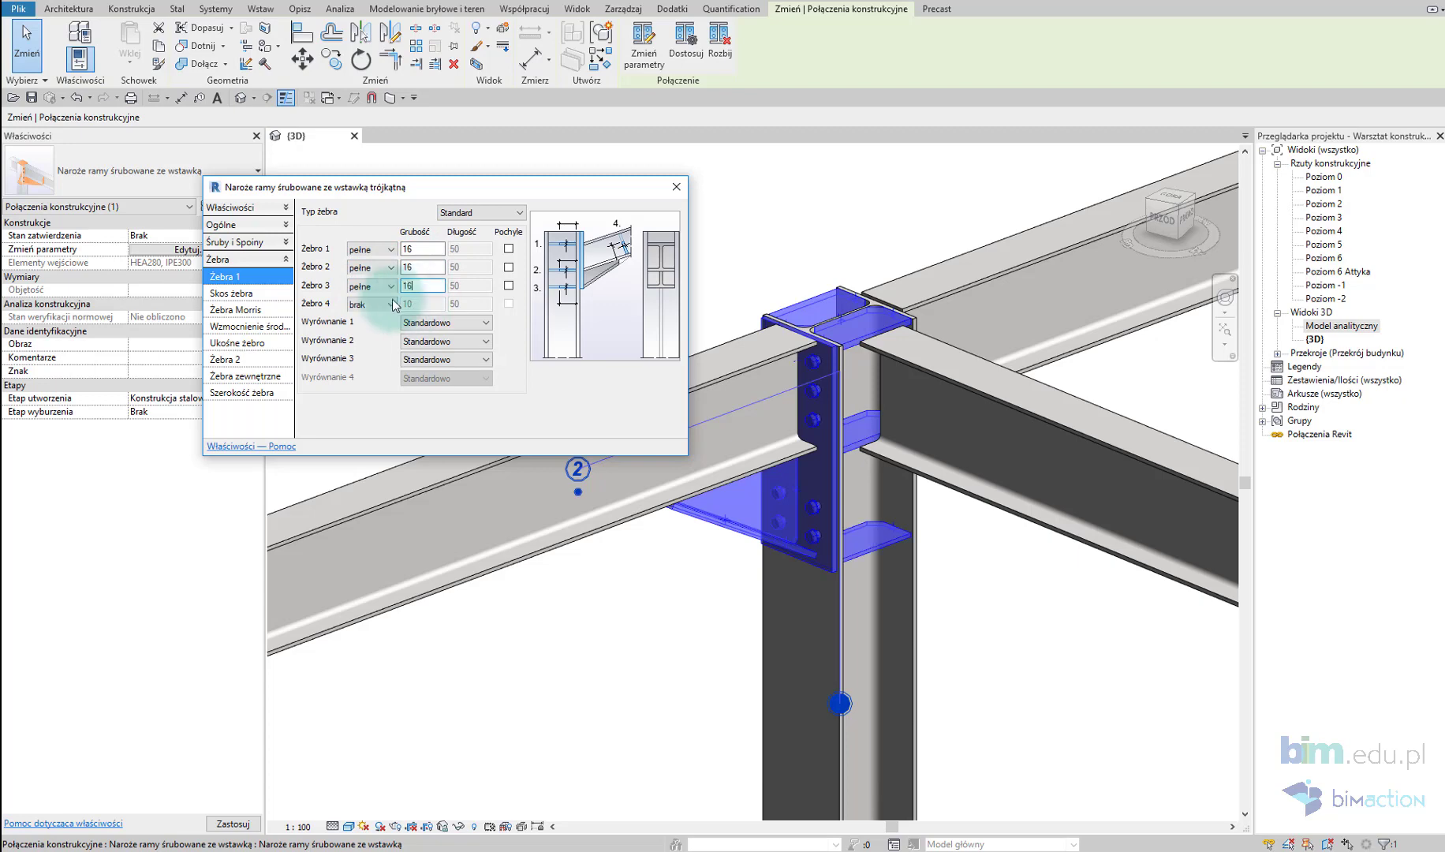
pyautogui.click(373, 347)
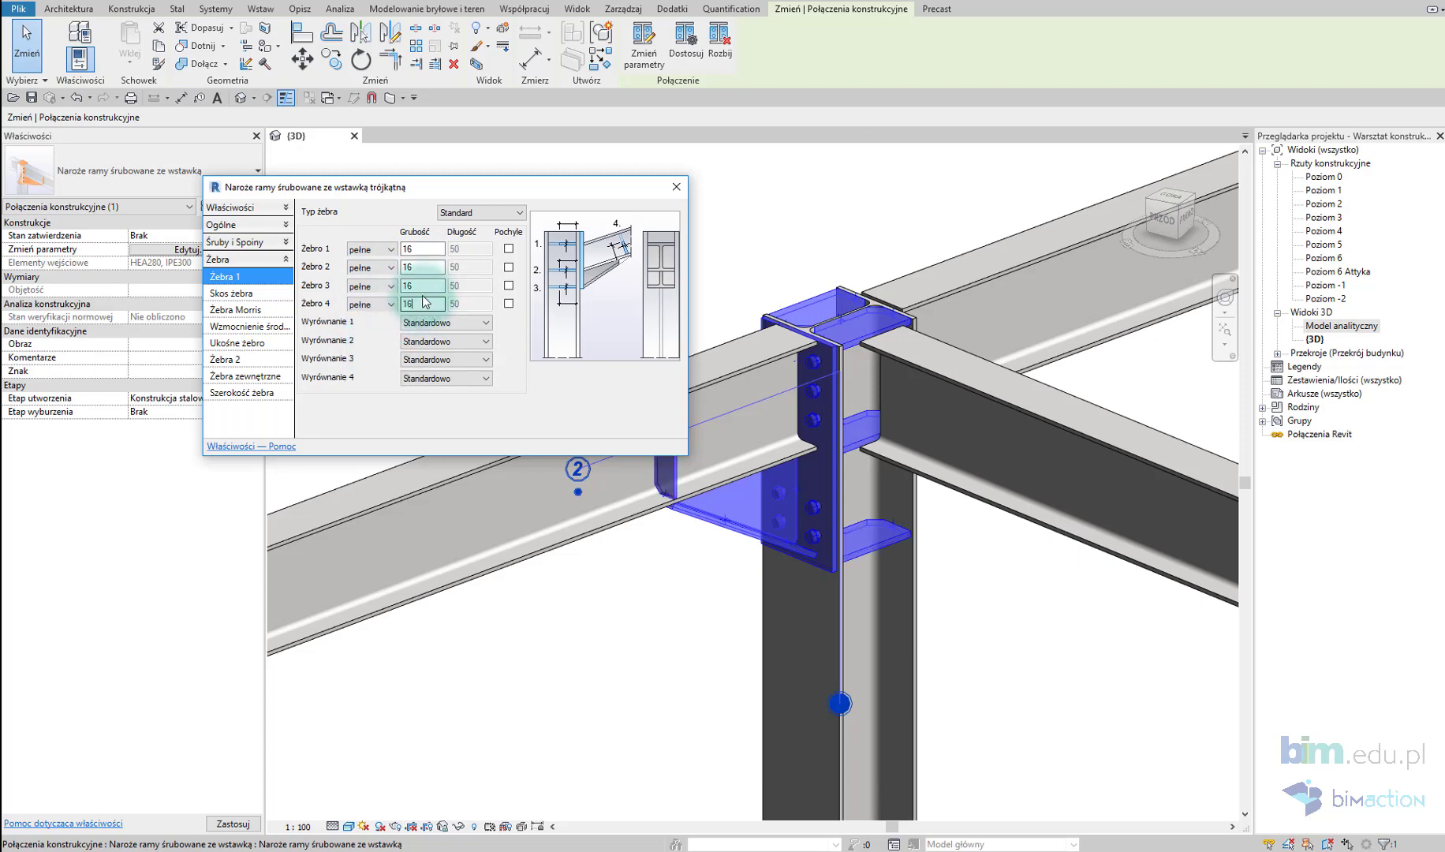
pyautogui.click(676, 187)
# Step: Isolate the bolted corner connection in a section box and explode it with Rozbij
pyautogui.press('Escape')
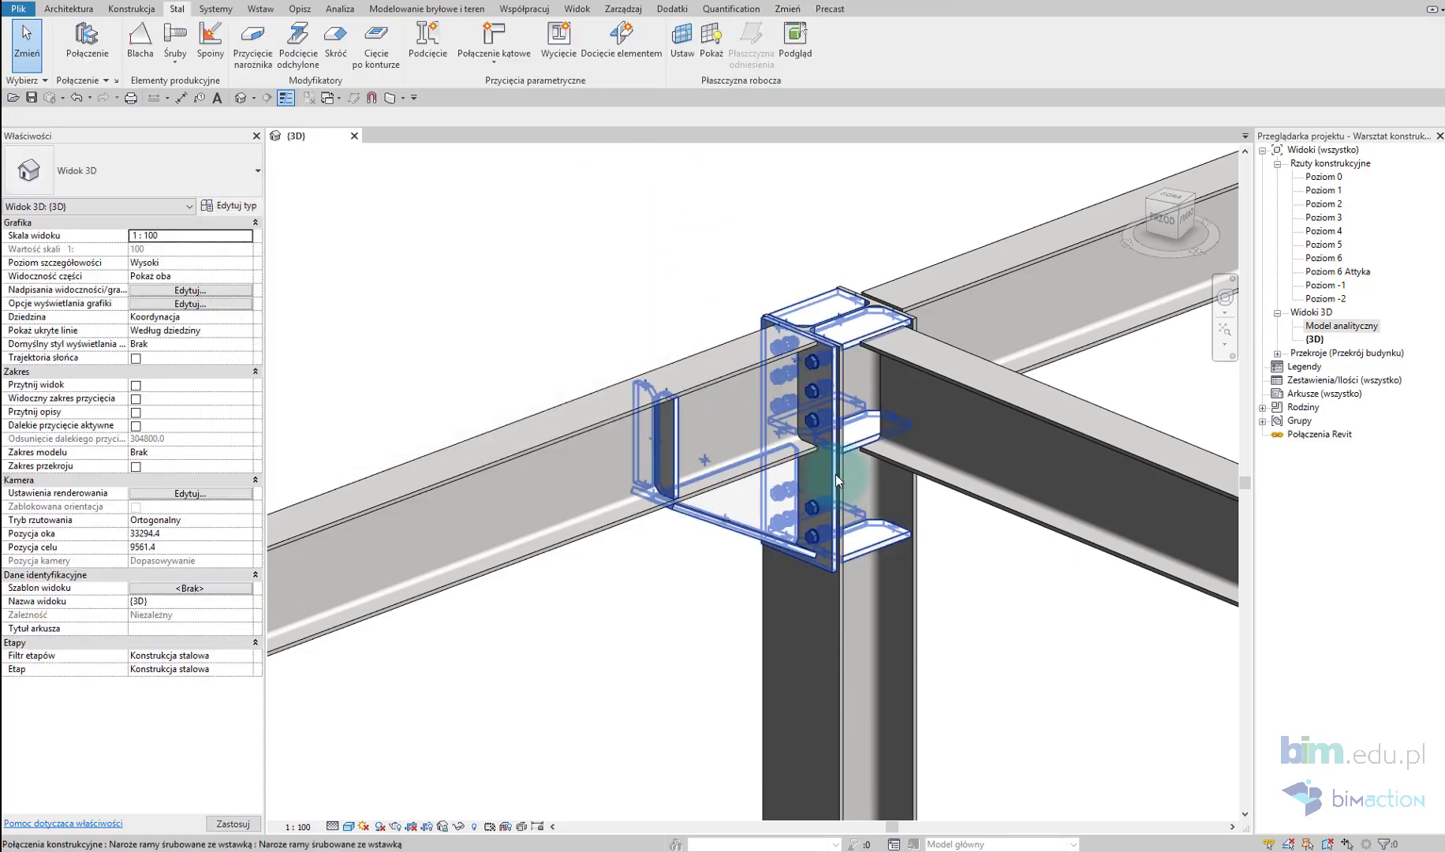
pyautogui.click(836, 481)
pyautogui.click(481, 63)
pyautogui.moveTo(813, 386)
pyautogui.keyDown('shift'); pyautogui.mouseDown(button='middle')
pyautogui.moveTo(741, 467)
pyautogui.moveTo(939, 454)
pyautogui.mouseUp(button='middle'); pyautogui.keyUp('shift')
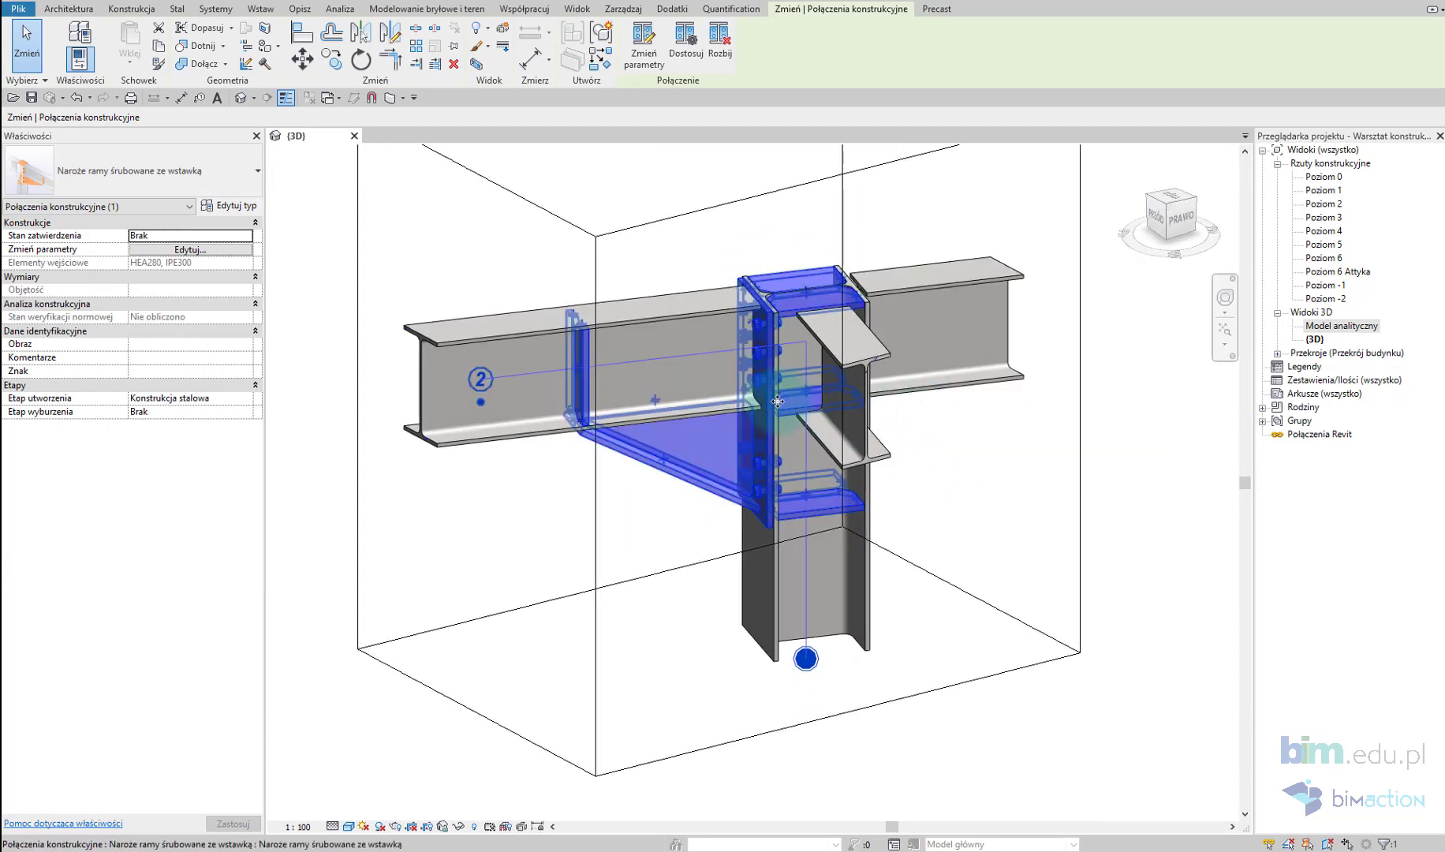
pyautogui.click(639, 284)
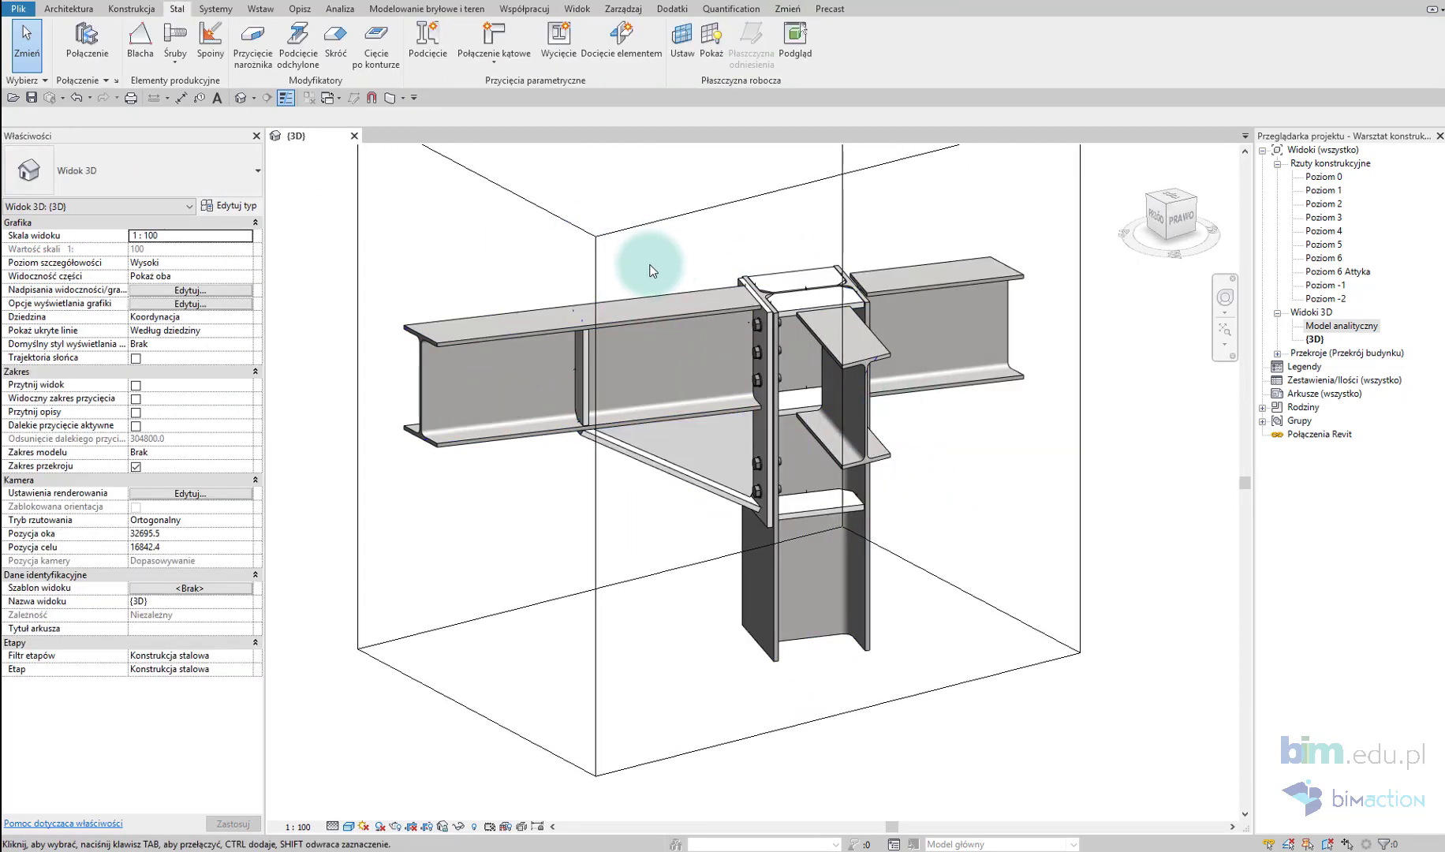
pyautogui.click(702, 444)
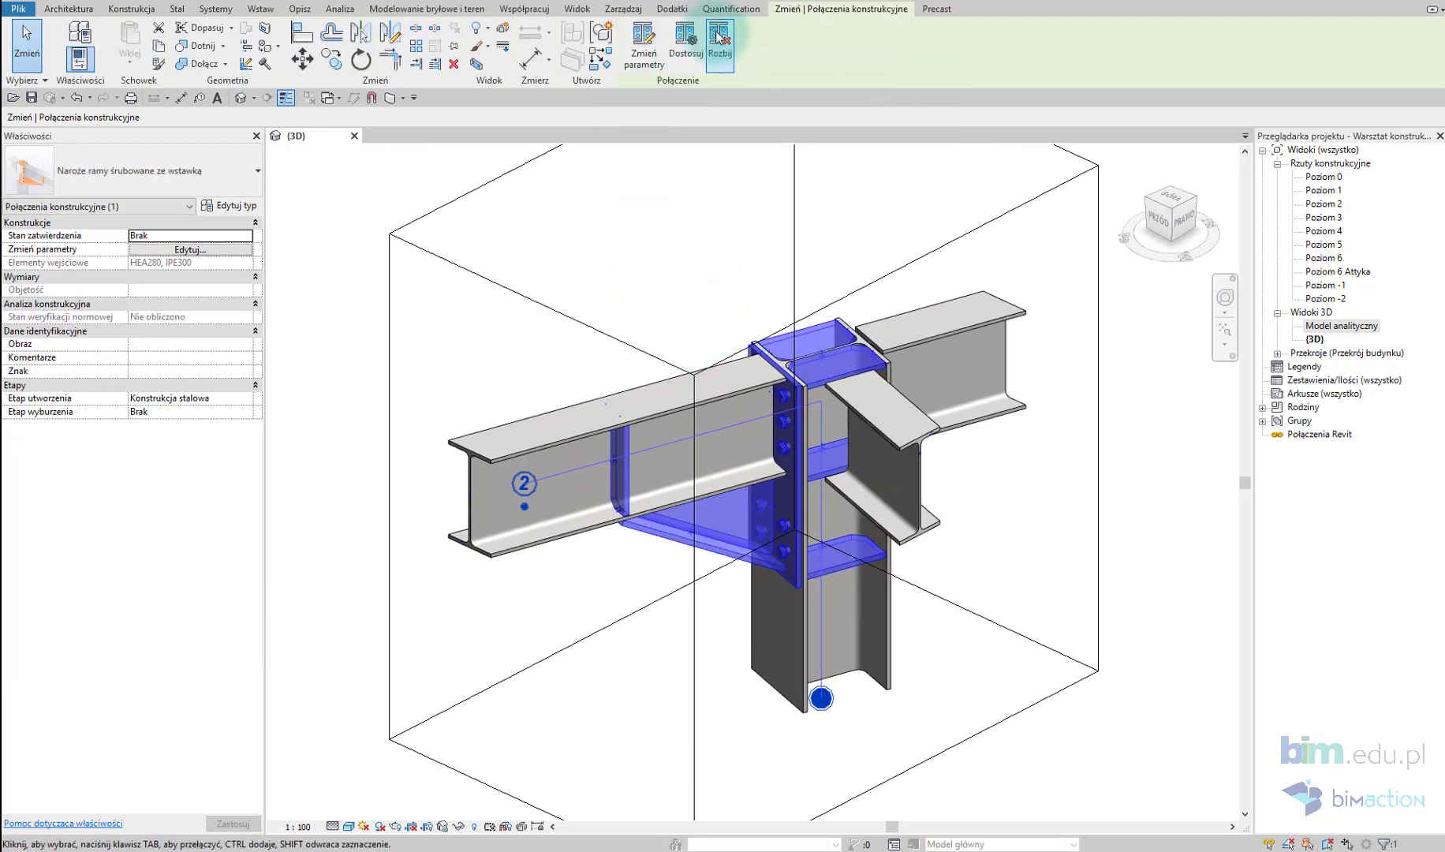
pyautogui.click(718, 37)
pyautogui.moveTo(730, 430); pyautogui.dragTo(804, 204, button='middle')
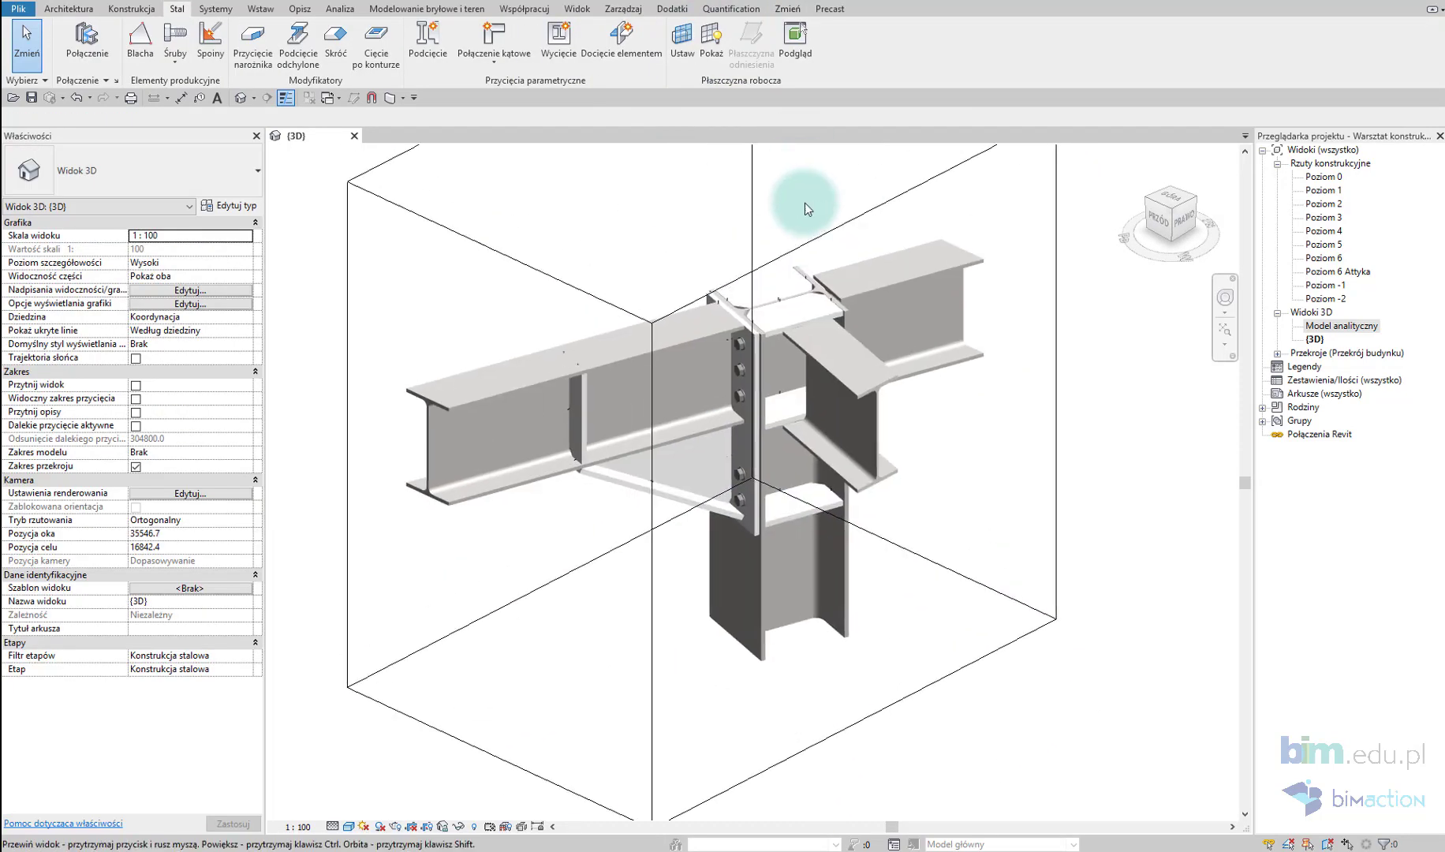
# Step: Join the column and beam with a Połączenie ogólne connection and start customising it
pyautogui.click(87, 40)
pyautogui.click(841, 605)
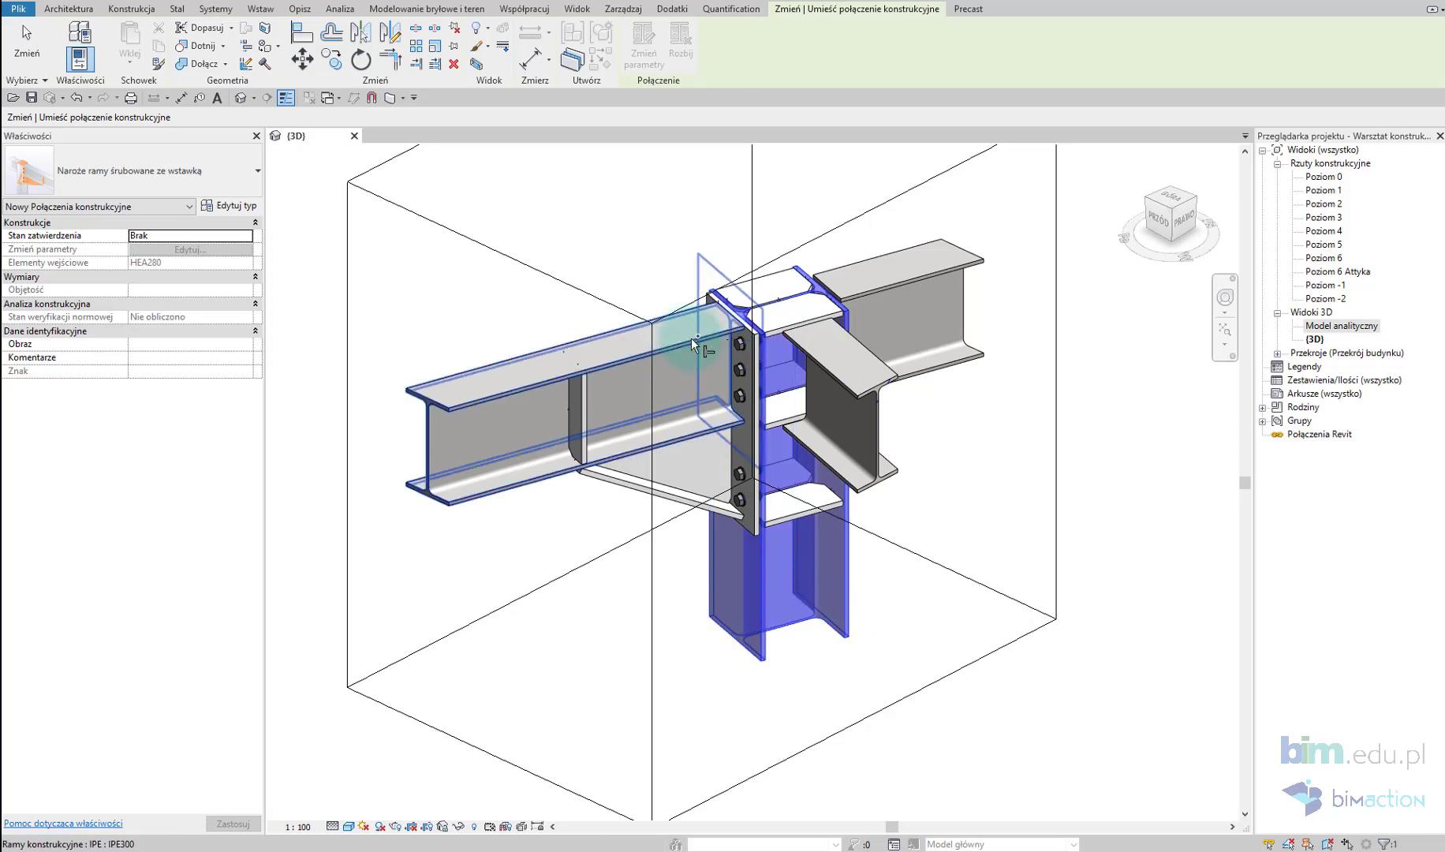
pyautogui.click(691, 337)
pyautogui.press('Return')
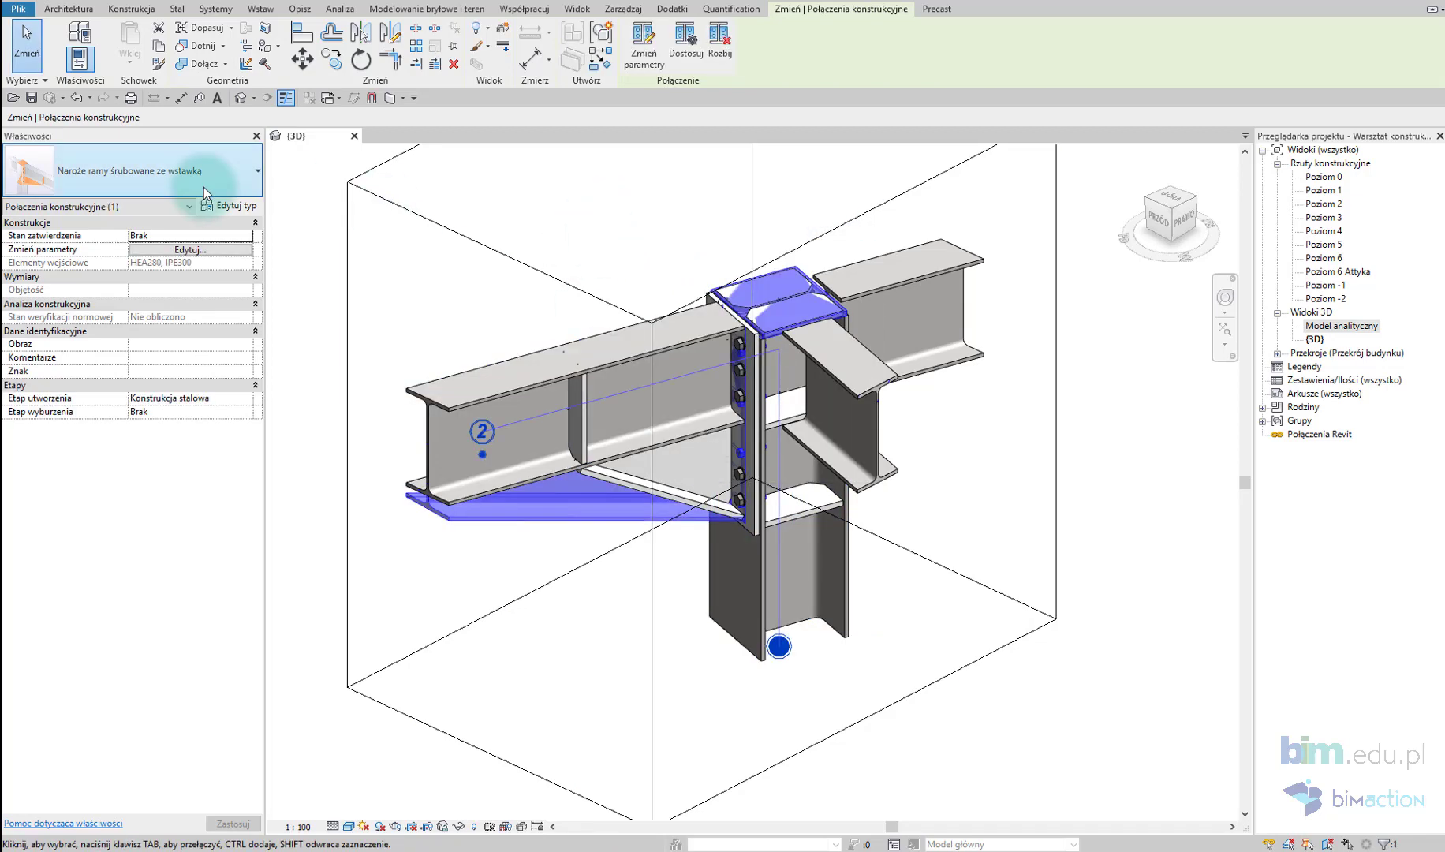
pyautogui.click(203, 188)
pyautogui.click(48, 293)
pyautogui.click(683, 47)
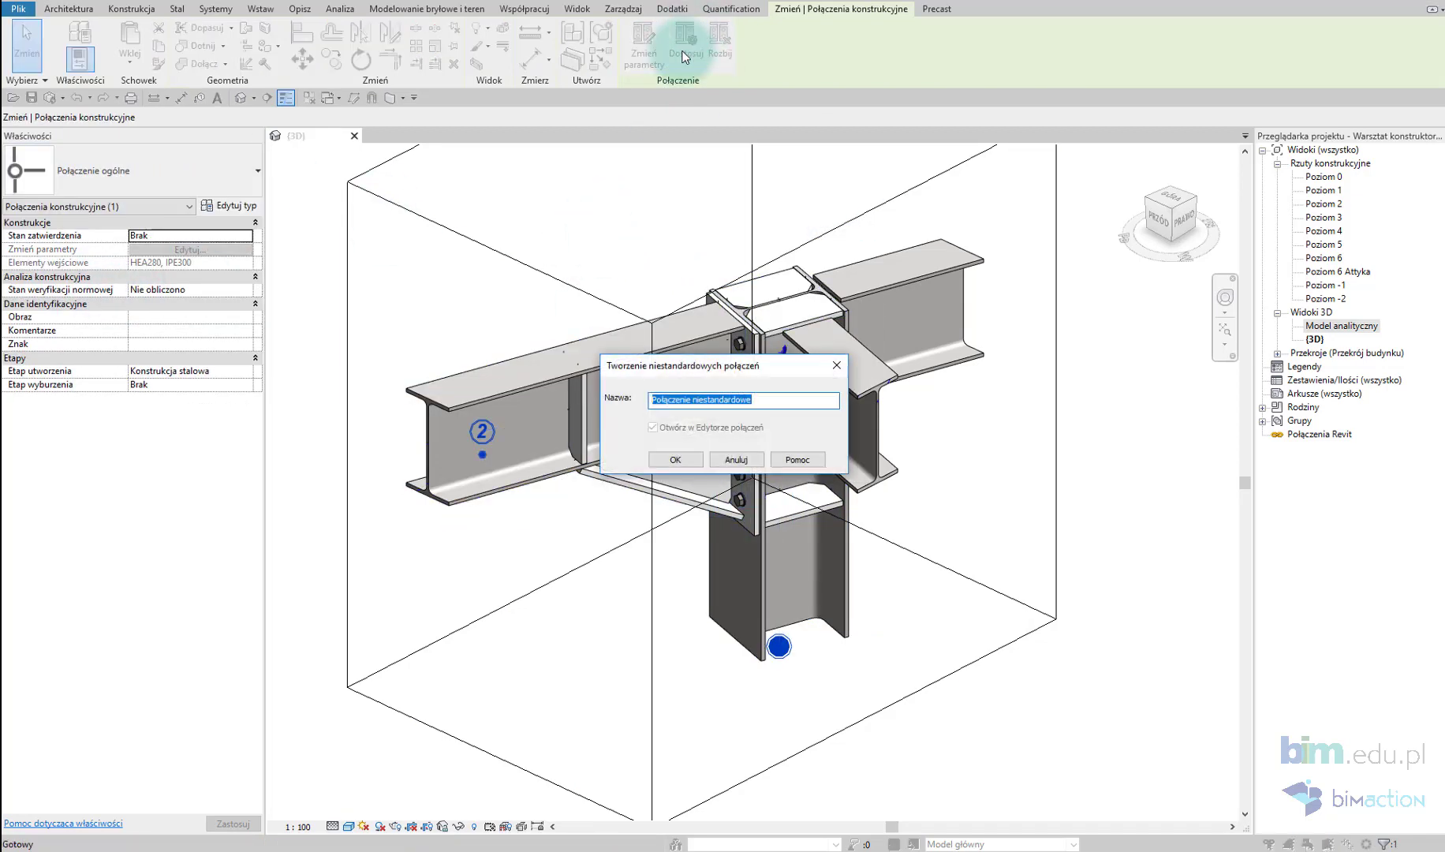
# Step: Create custom connection P1 from the joint's plates and bolts via Dodaj/Usuń, then finish
pyautogui.click(696, 457)
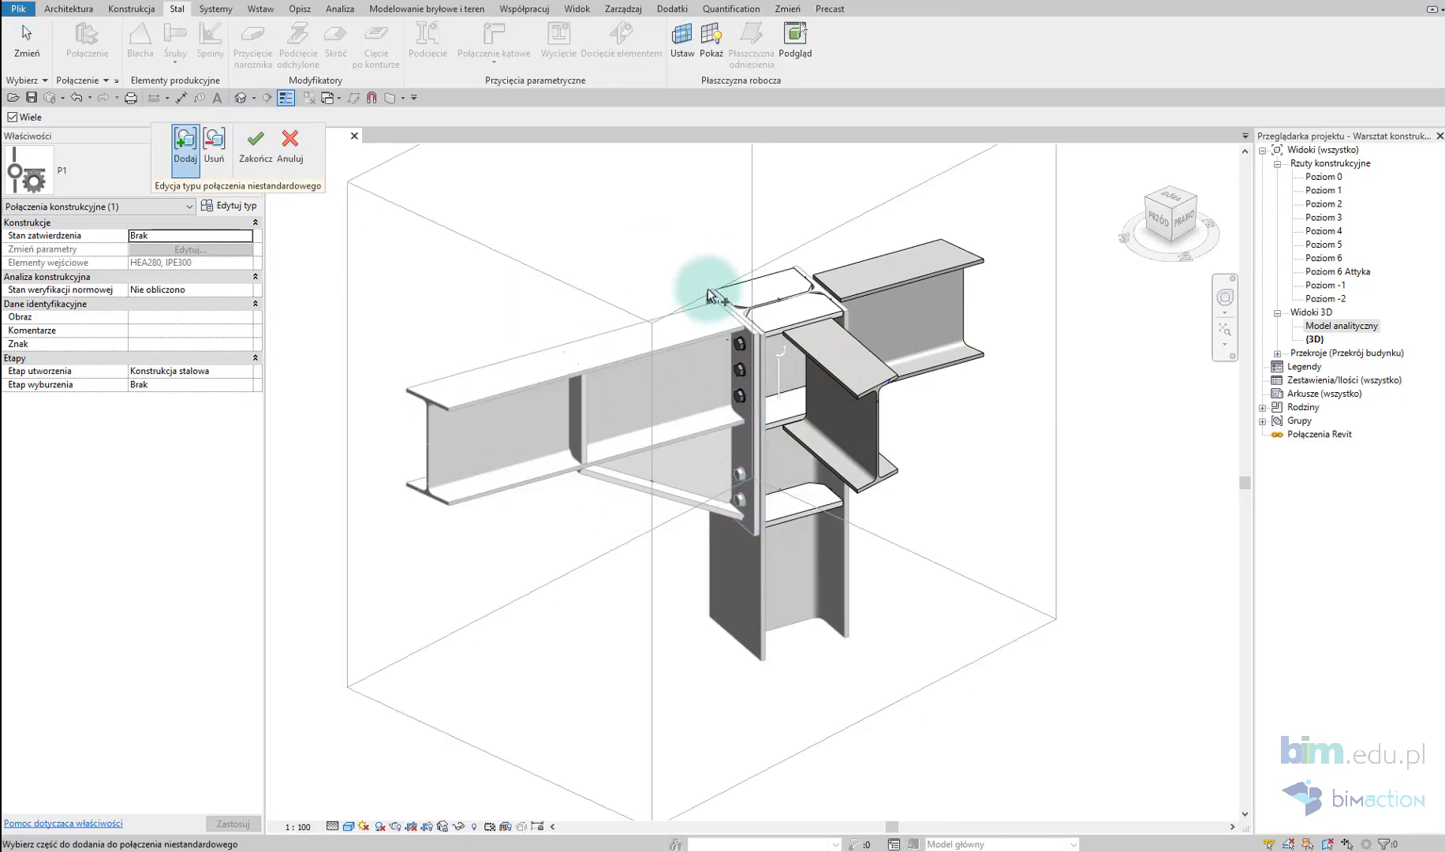
pyautogui.click(214, 146)
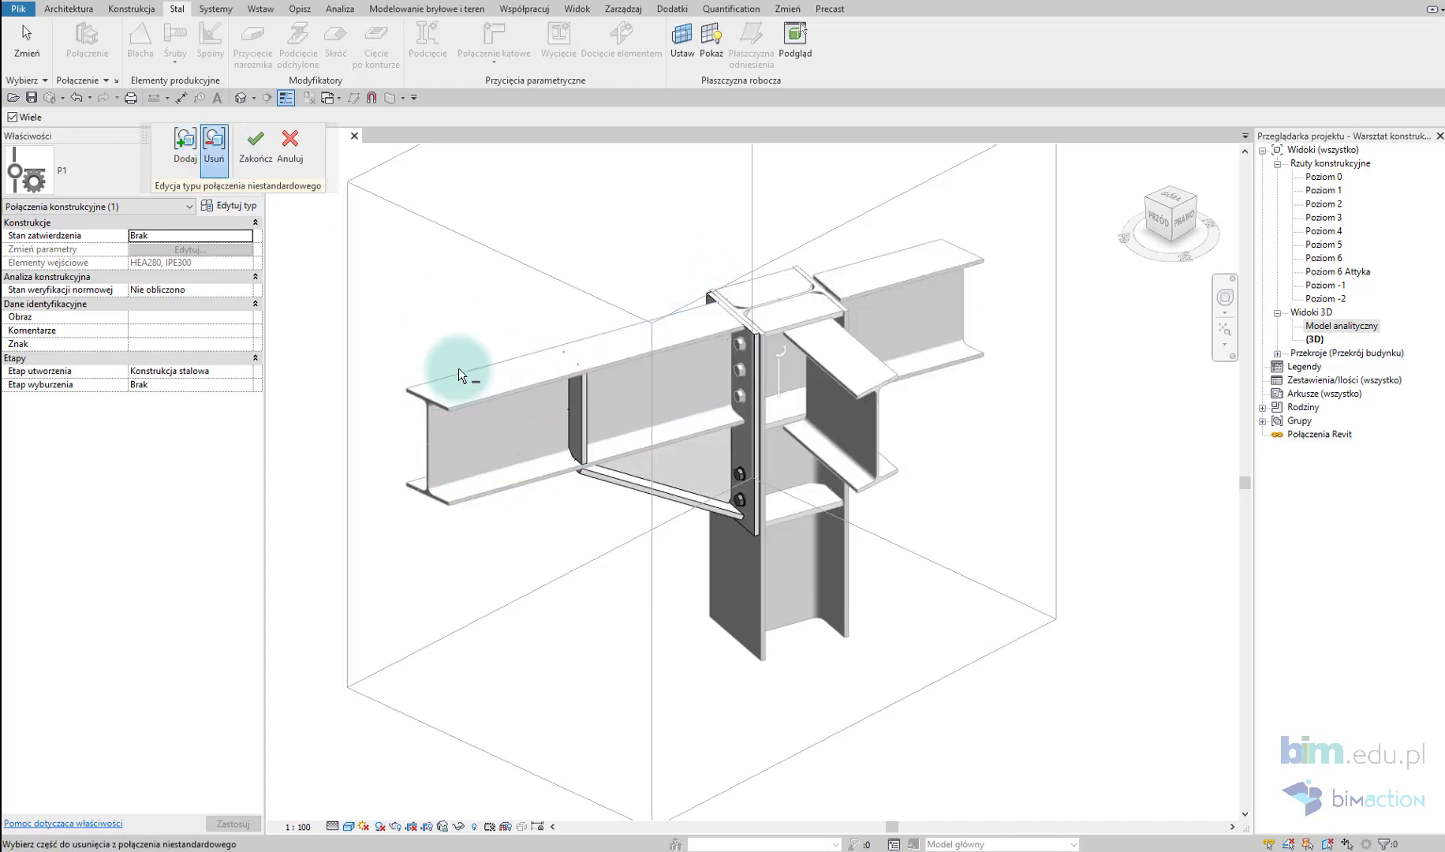
pyautogui.click(186, 146)
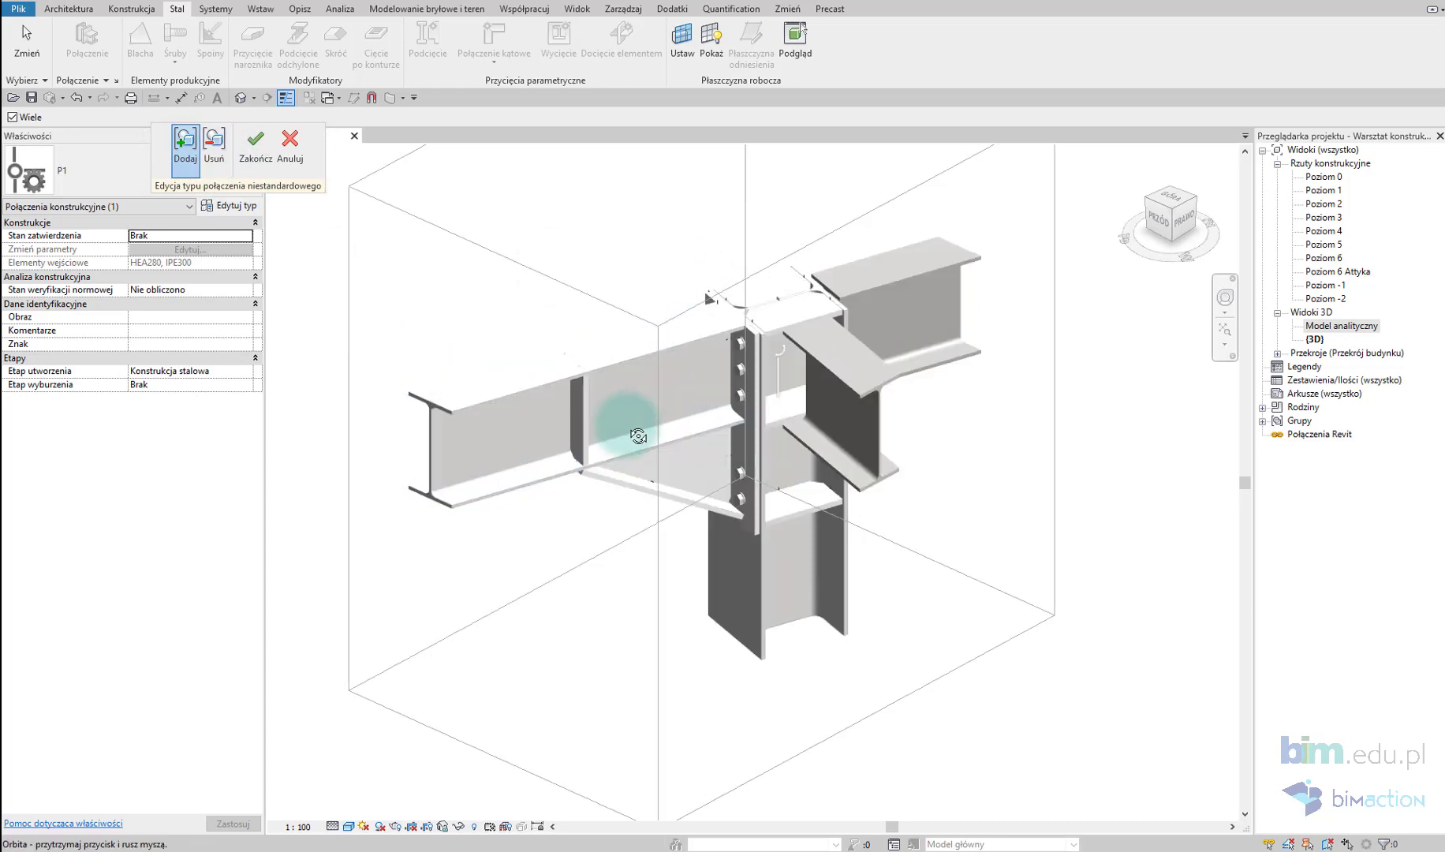
pyautogui.keyDown('shift'); pyautogui.moveTo(741, 374); pyautogui.dragTo(820, 476, button='middle'); pyautogui.keyUp('shift')
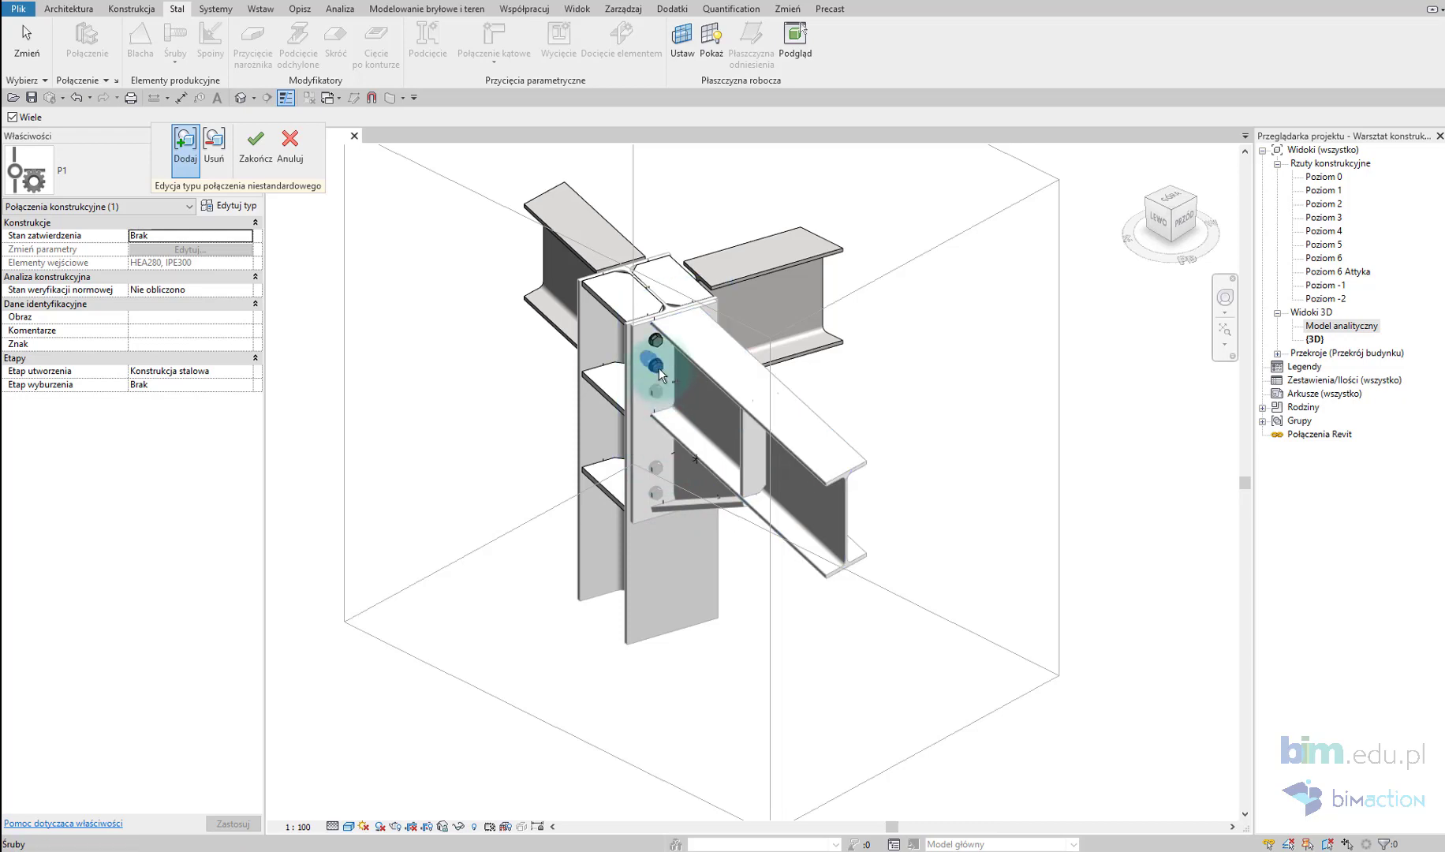
pyautogui.keyDown('shift'); pyautogui.moveTo(661, 375); pyautogui.dragTo(935, 284, button='middle'); pyautogui.keyUp('shift')
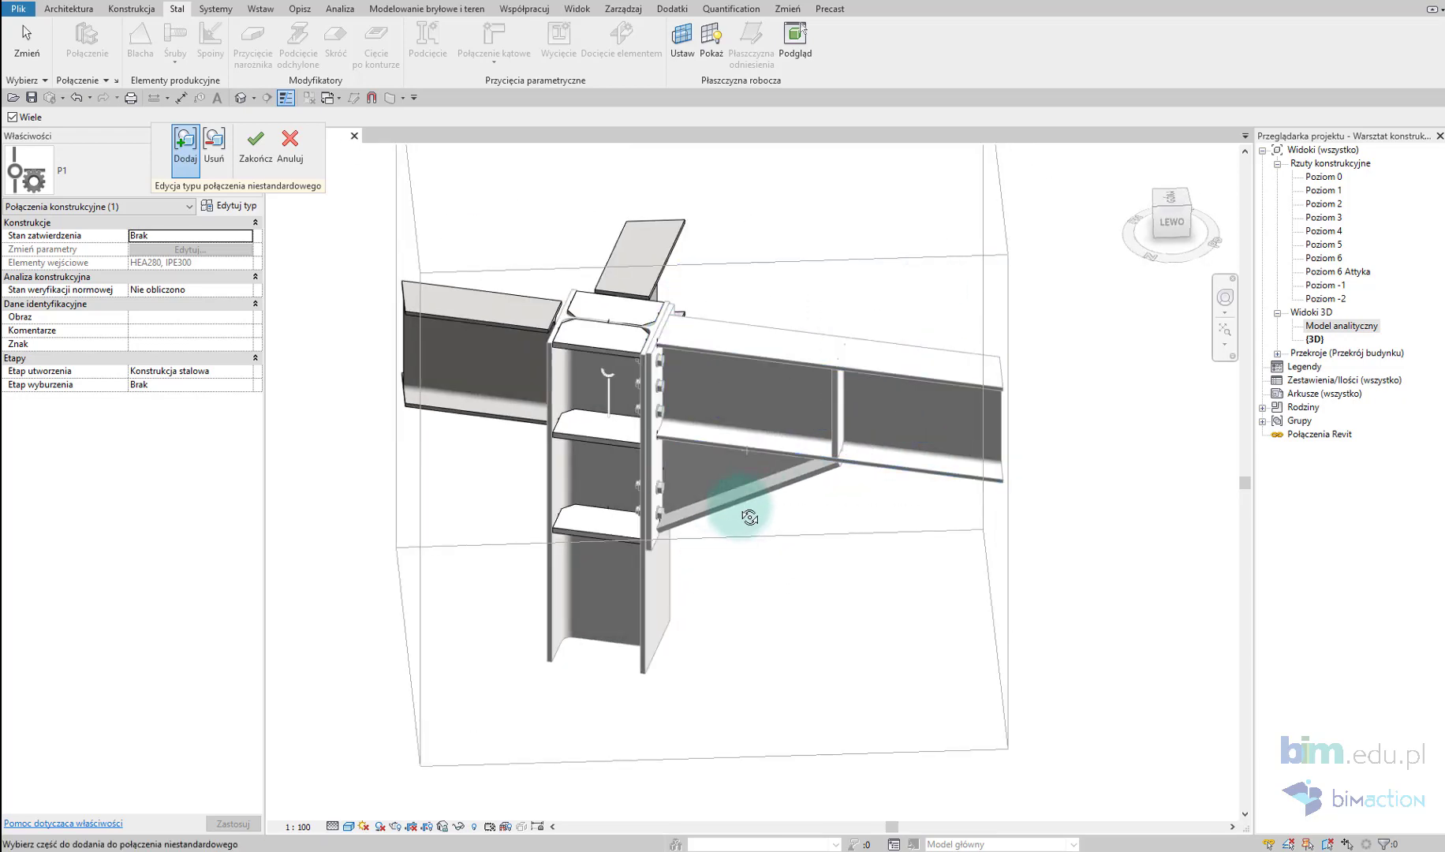
pyautogui.scroll(3, 662, 463)
pyautogui.scroll(4, 636, 516)
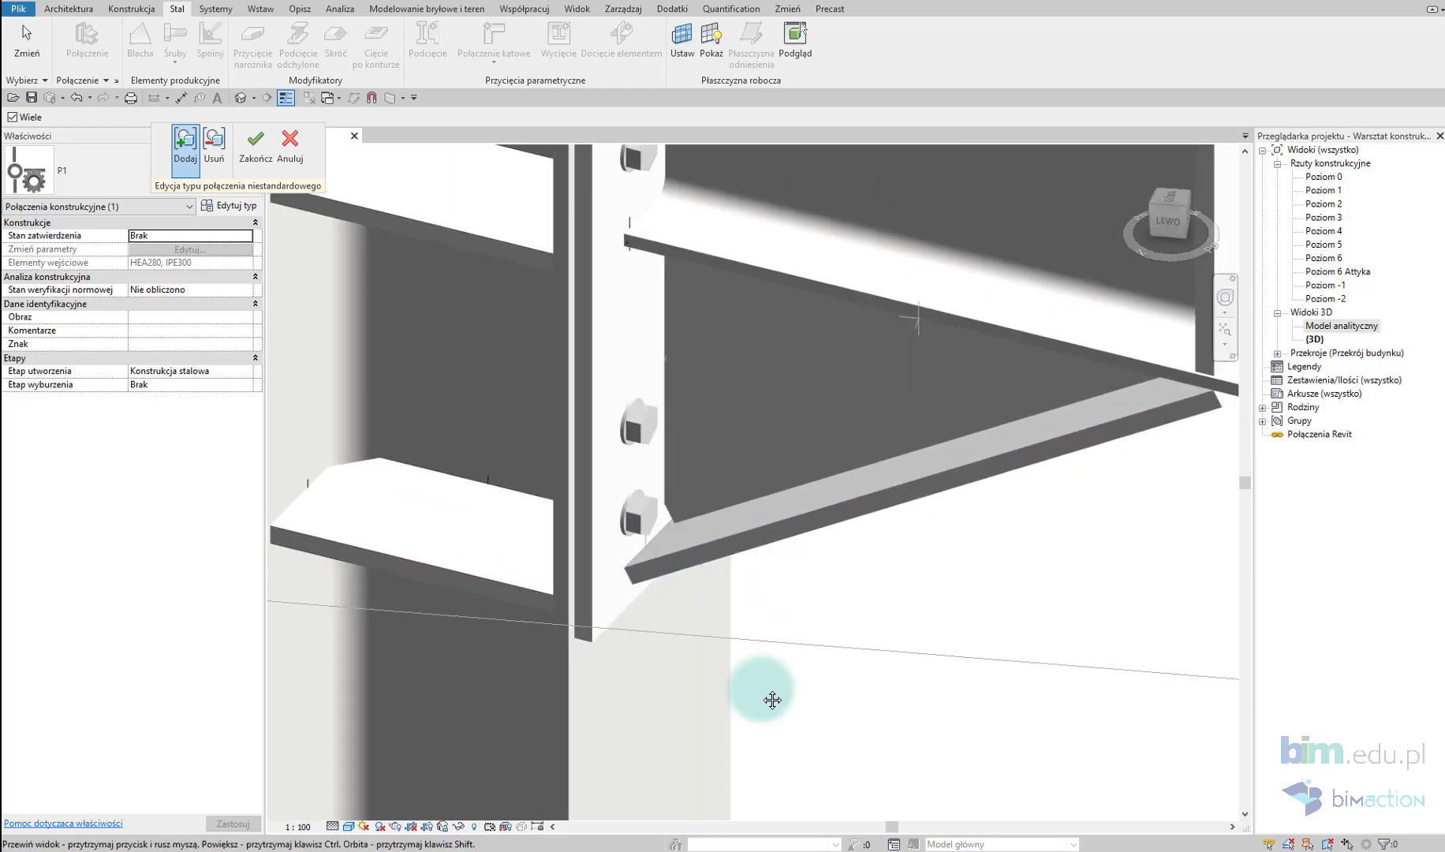
pyautogui.moveTo(772, 699); pyautogui.dragTo(600, 265, button='middle')
pyautogui.moveTo(564, 193)
pyautogui.keyDown('shift'); pyautogui.mouseDown(button='middle')
pyautogui.moveTo(751, 477)
pyautogui.moveTo(855, 523)
pyautogui.moveTo(595, 443)
pyautogui.moveTo(587, 477)
pyautogui.moveTo(690, 410)
pyautogui.moveTo(515, 455)
pyautogui.moveTo(674, 511)
pyautogui.moveTo(552, 395)
pyautogui.mouseUp(button='middle'); pyautogui.keyUp('shift')
pyautogui.click(254, 140)
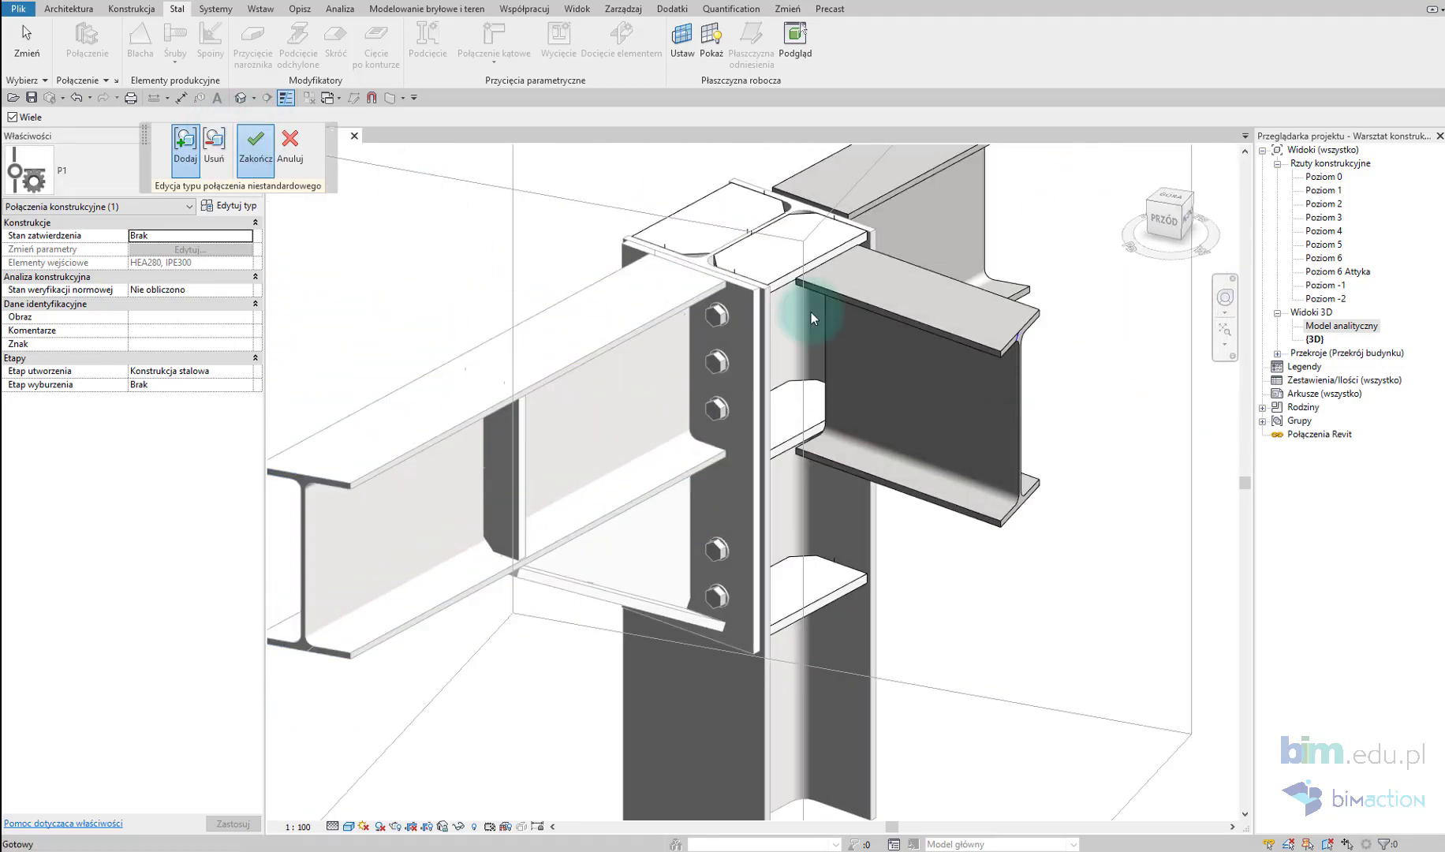
# Step: Place a P1 connection on the next joint's column and top beam
pyautogui.scroll(-3, 718, 371)
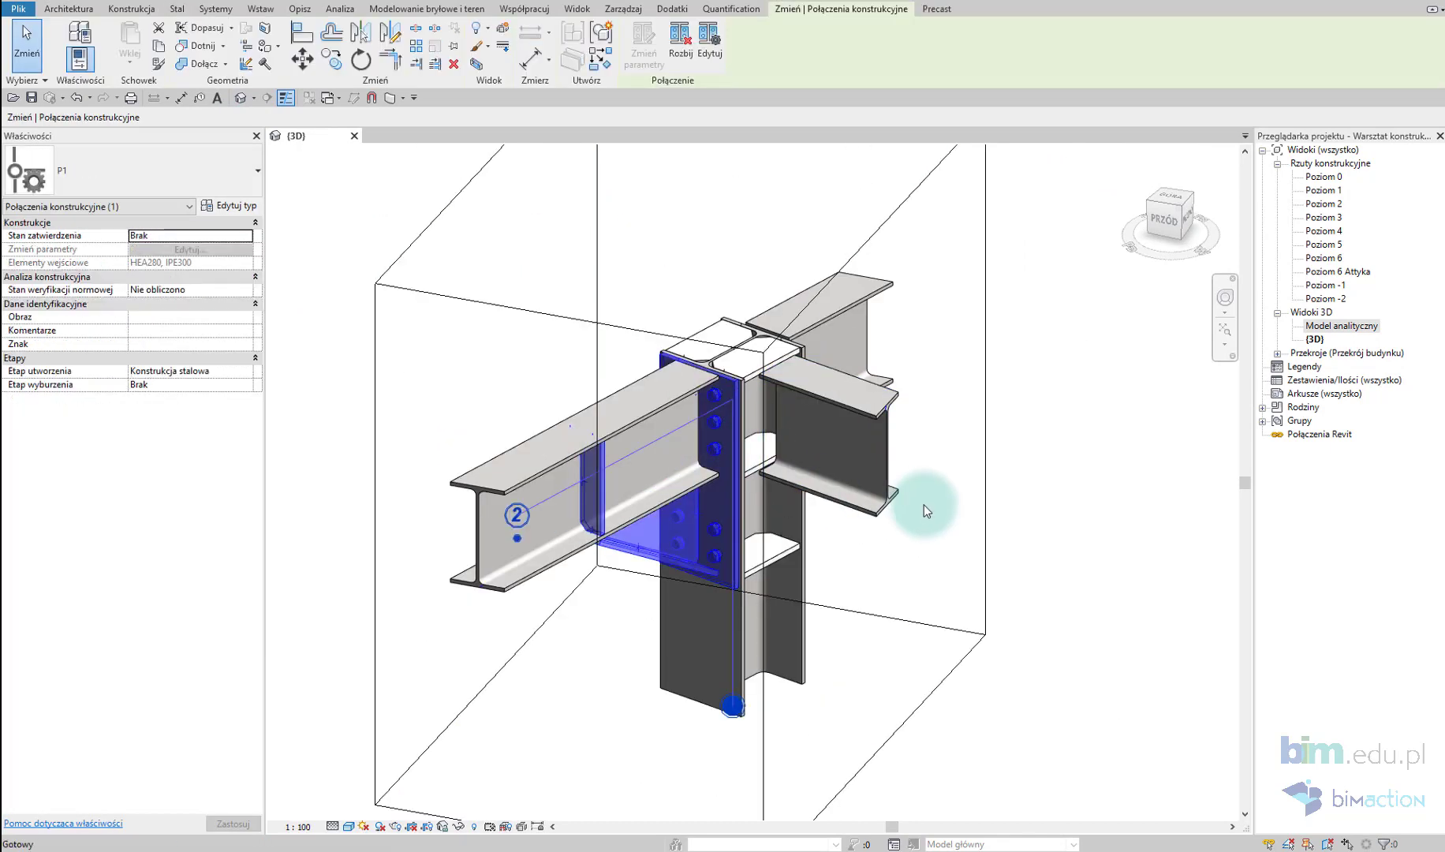
pyautogui.click(800, 627)
pyautogui.click(798, 337)
pyautogui.rightClick(692, 110)
pyautogui.click(741, 214)
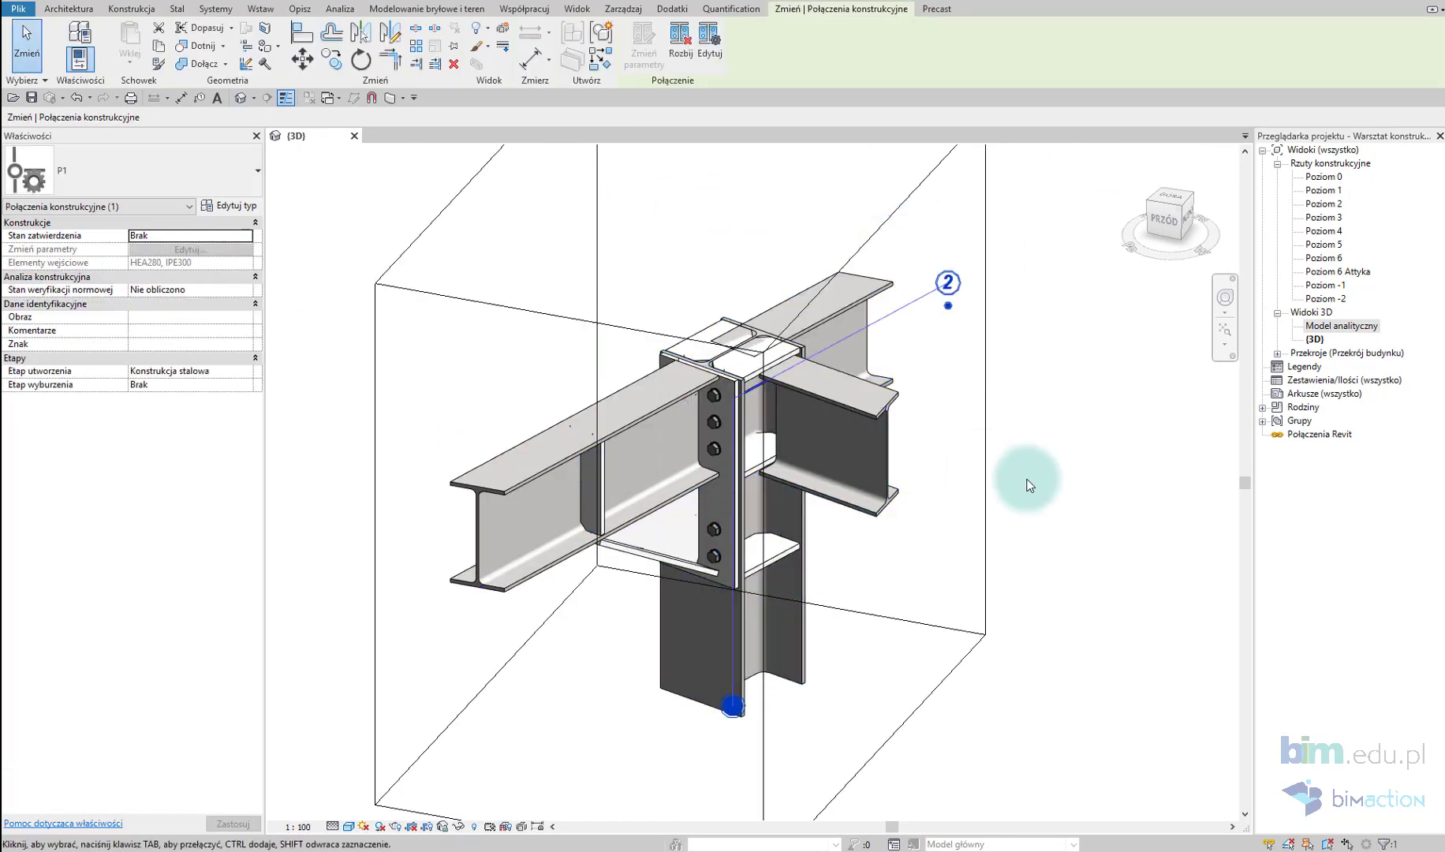
pyautogui.click(1028, 469)
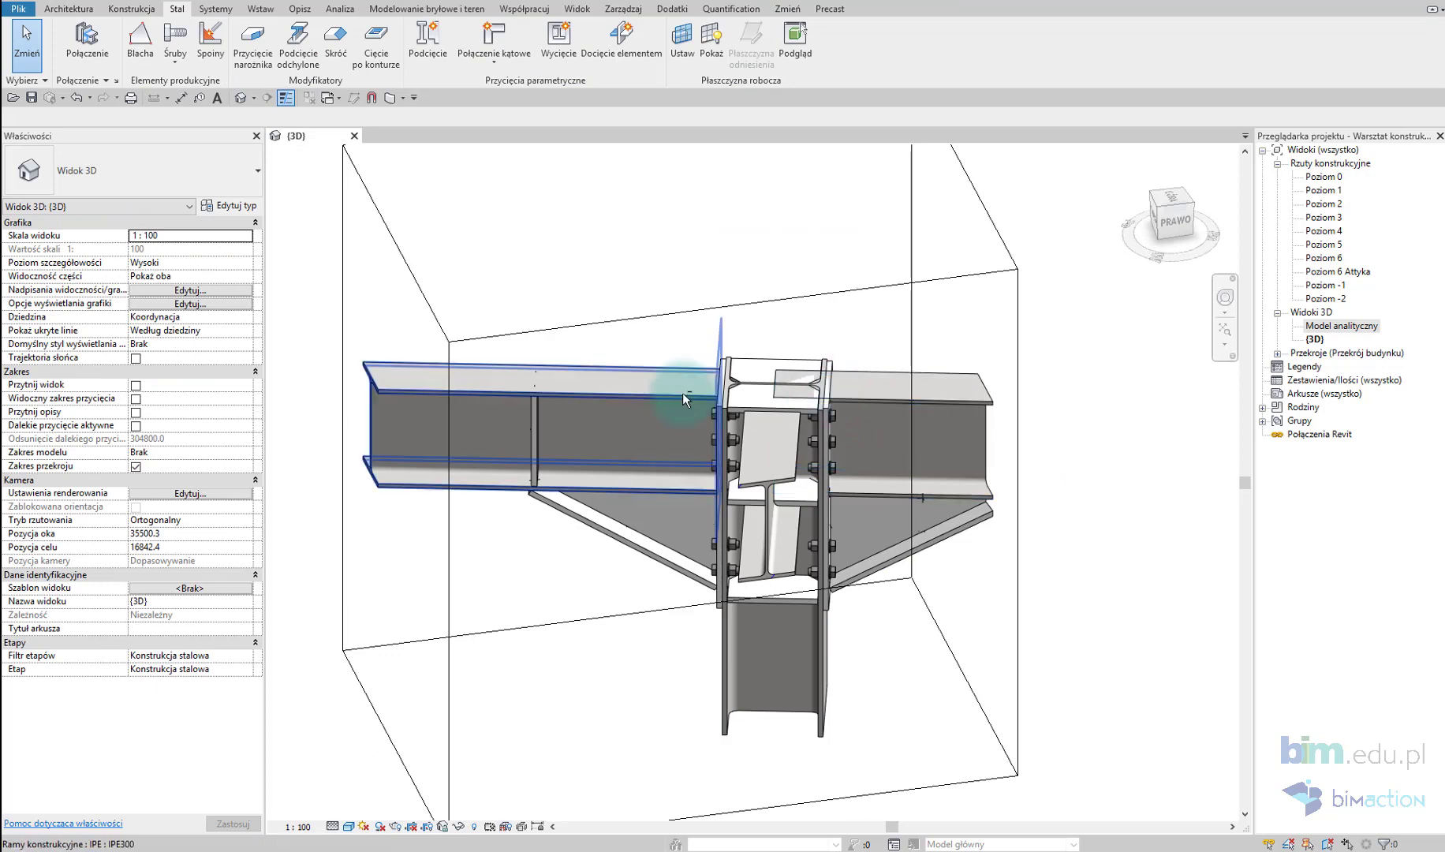
# Step: Edit P1, finish, and confirm updating all P1 instances
pyautogui.keyDown('shift'); pyautogui.moveTo(681, 392); pyautogui.dragTo(672, 420, button='middle'); pyautogui.keyUp('shift')
pyautogui.click(706, 557)
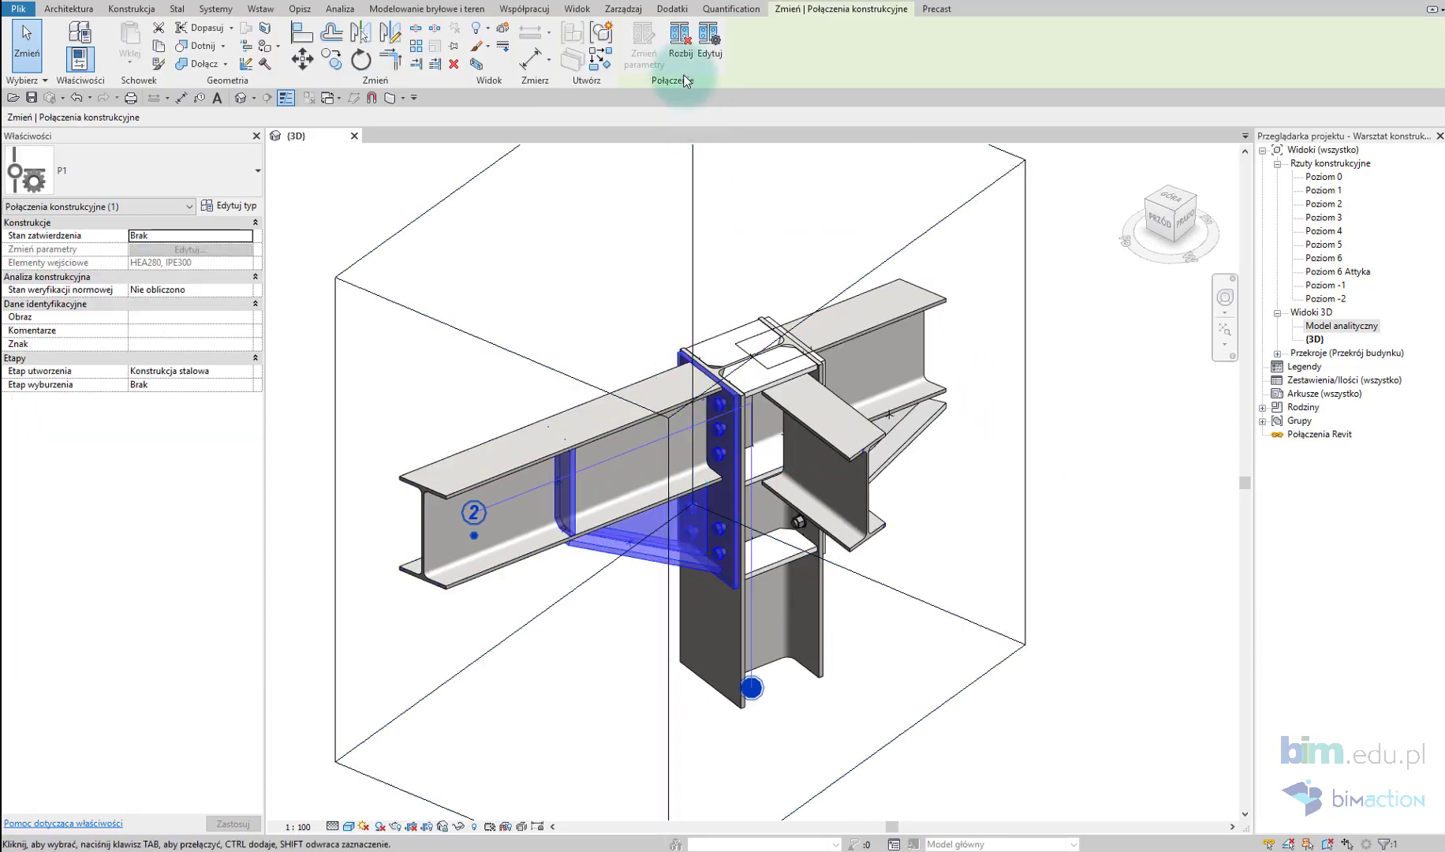
pyautogui.click(704, 44)
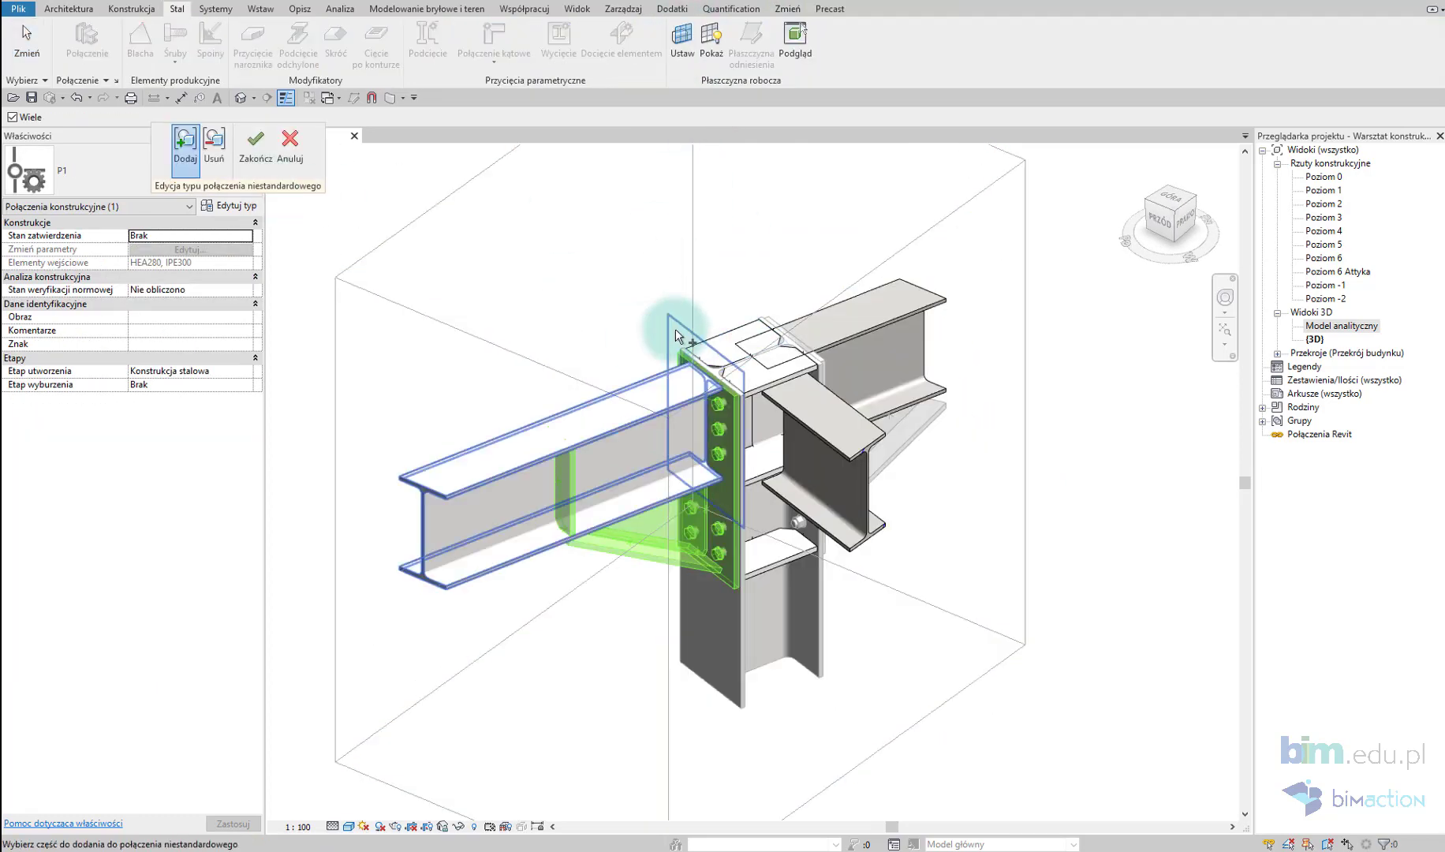
pyautogui.click(256, 143)
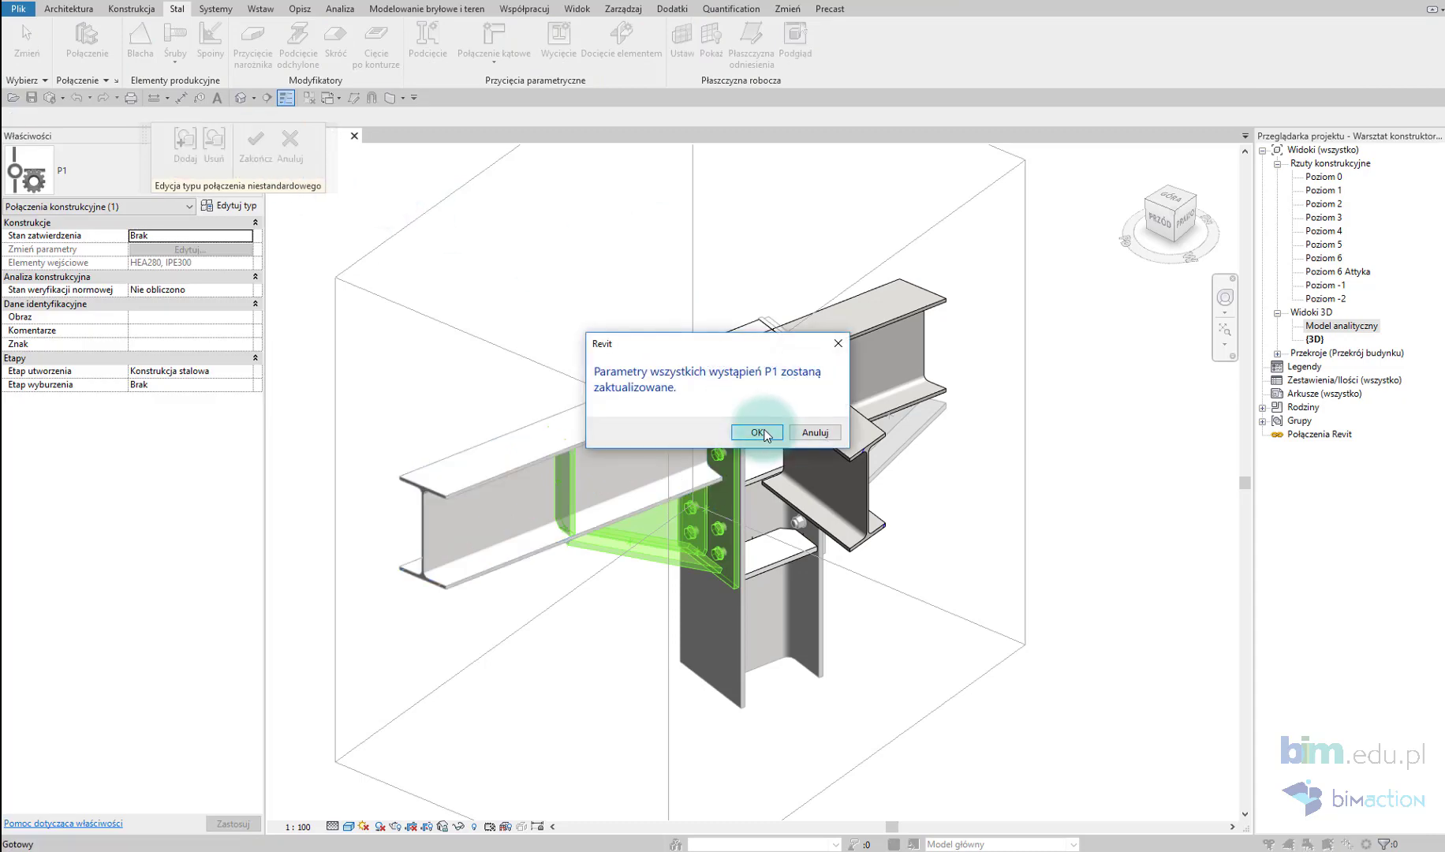
pyautogui.click(844, 429)
pyautogui.moveTo(837, 334)
pyautogui.keyDown('shift'); pyautogui.mouseDown(button='middle')
pyautogui.moveTo(877, 599)
pyautogui.moveTo(974, 533)
pyautogui.mouseUp(button='middle'); pyautogui.keyUp('shift')
# Step: Set the top steel plate's outline edge length to 630 and finish the edit
pyautogui.press('Tab')
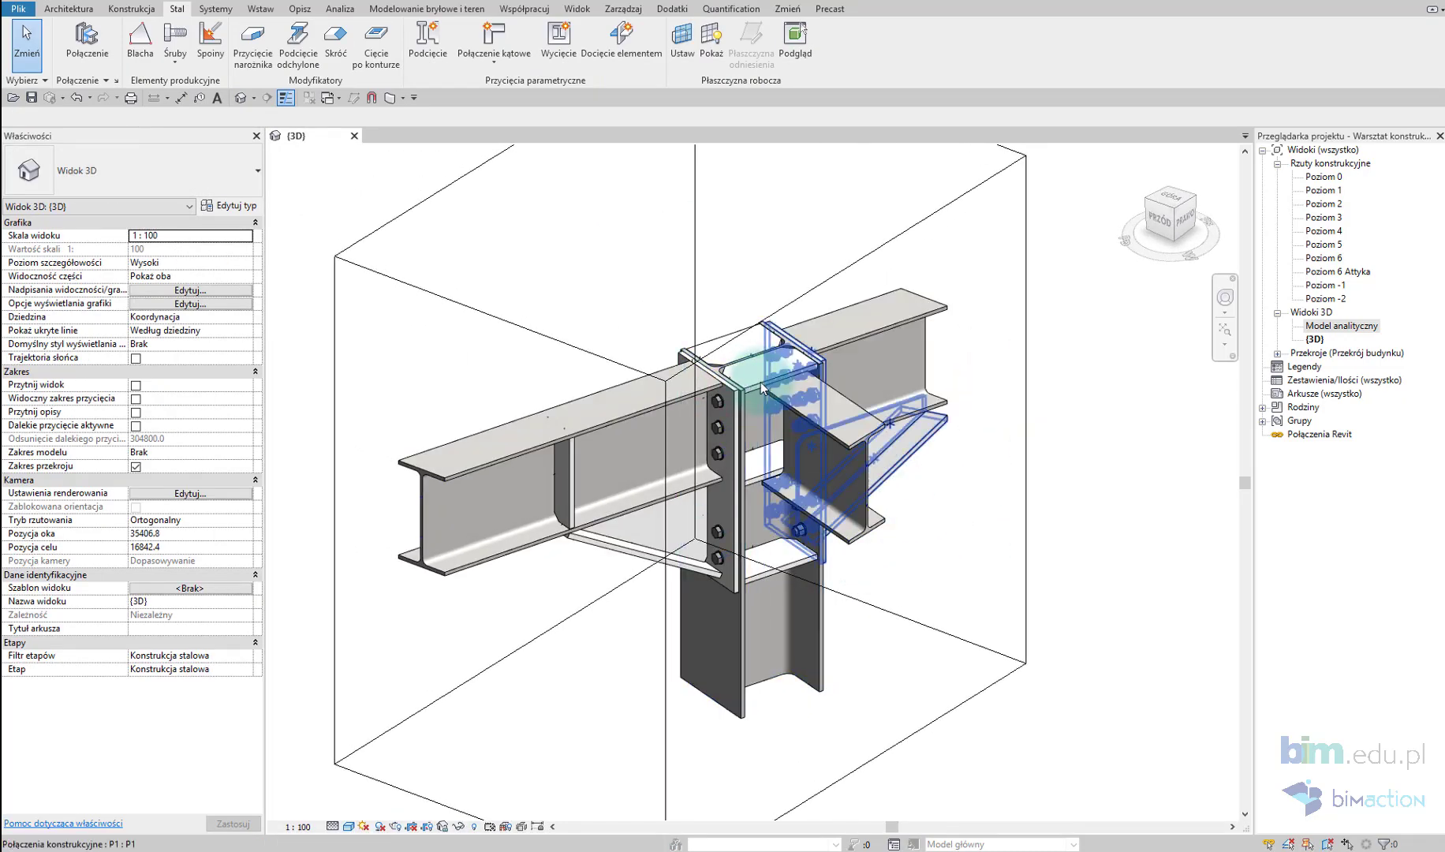
pyautogui.doubleClick(766, 389)
pyautogui.click(711, 377)
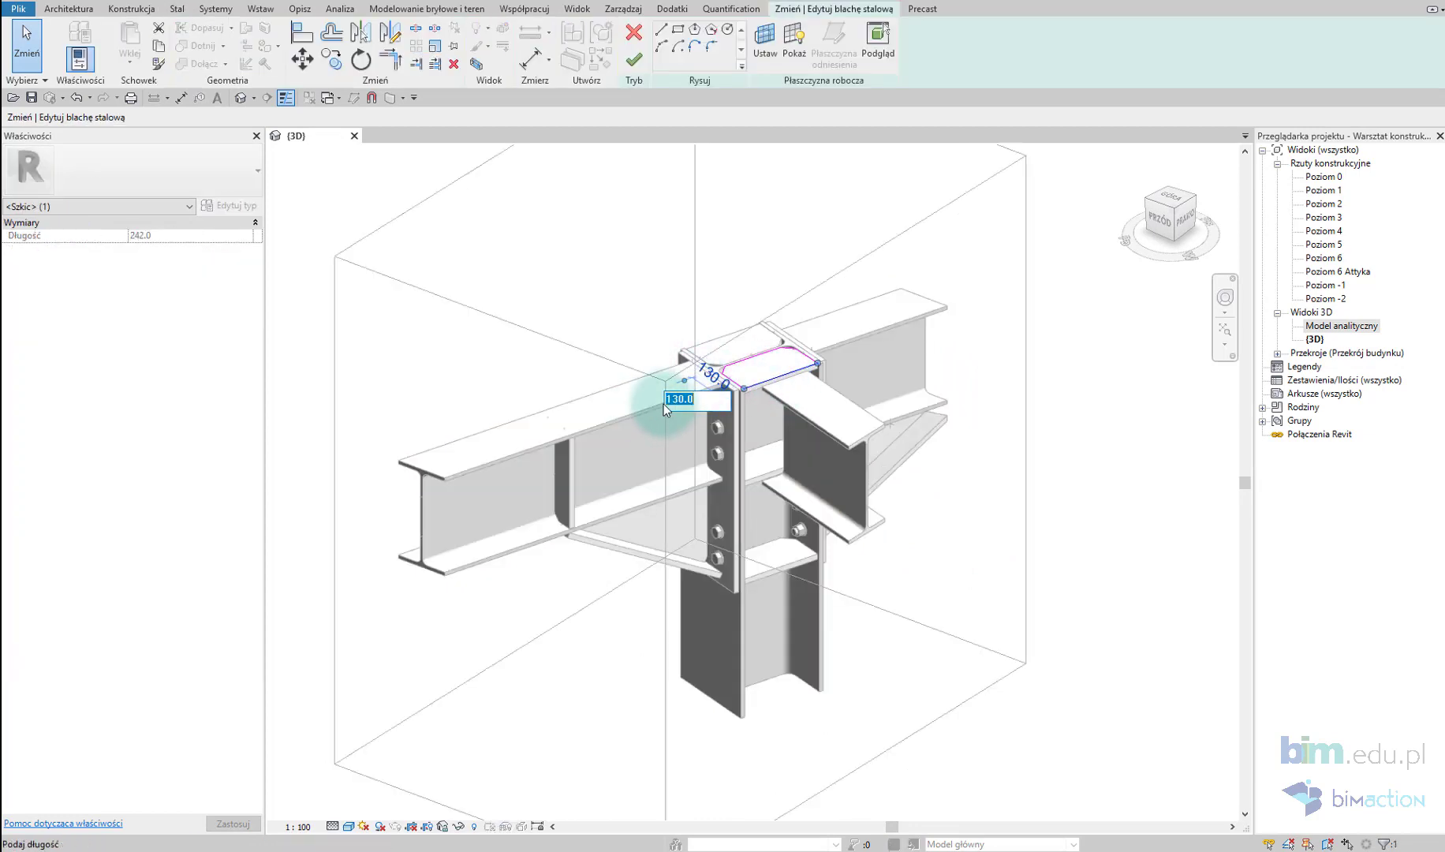
pyautogui.write('630')
pyautogui.press('Return')
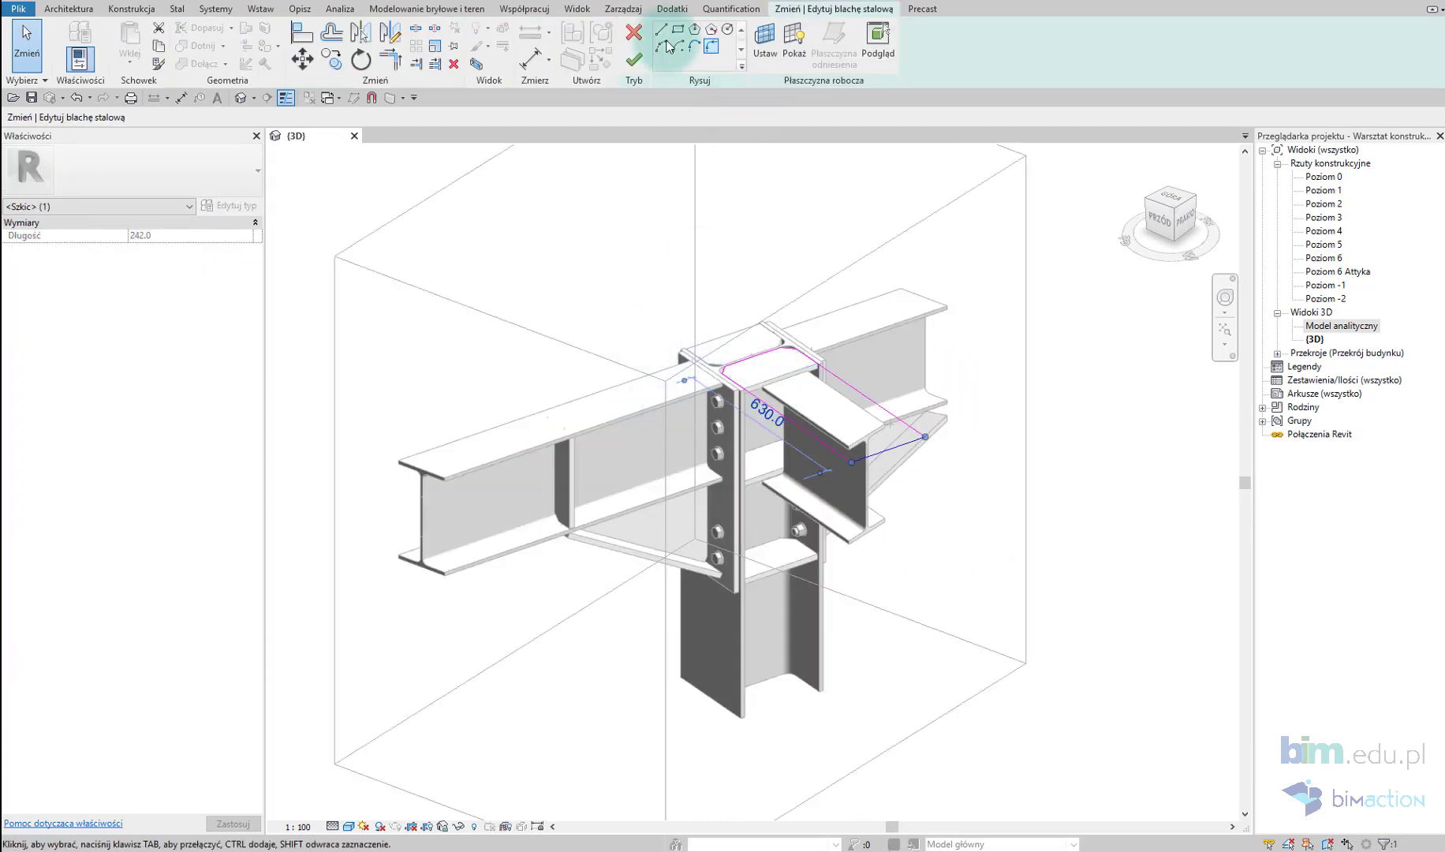
pyautogui.click(639, 59)
# Step: Adjust the sloped plate's outline along the beam's top flange and finish the sketch
pyautogui.click(1002, 676)
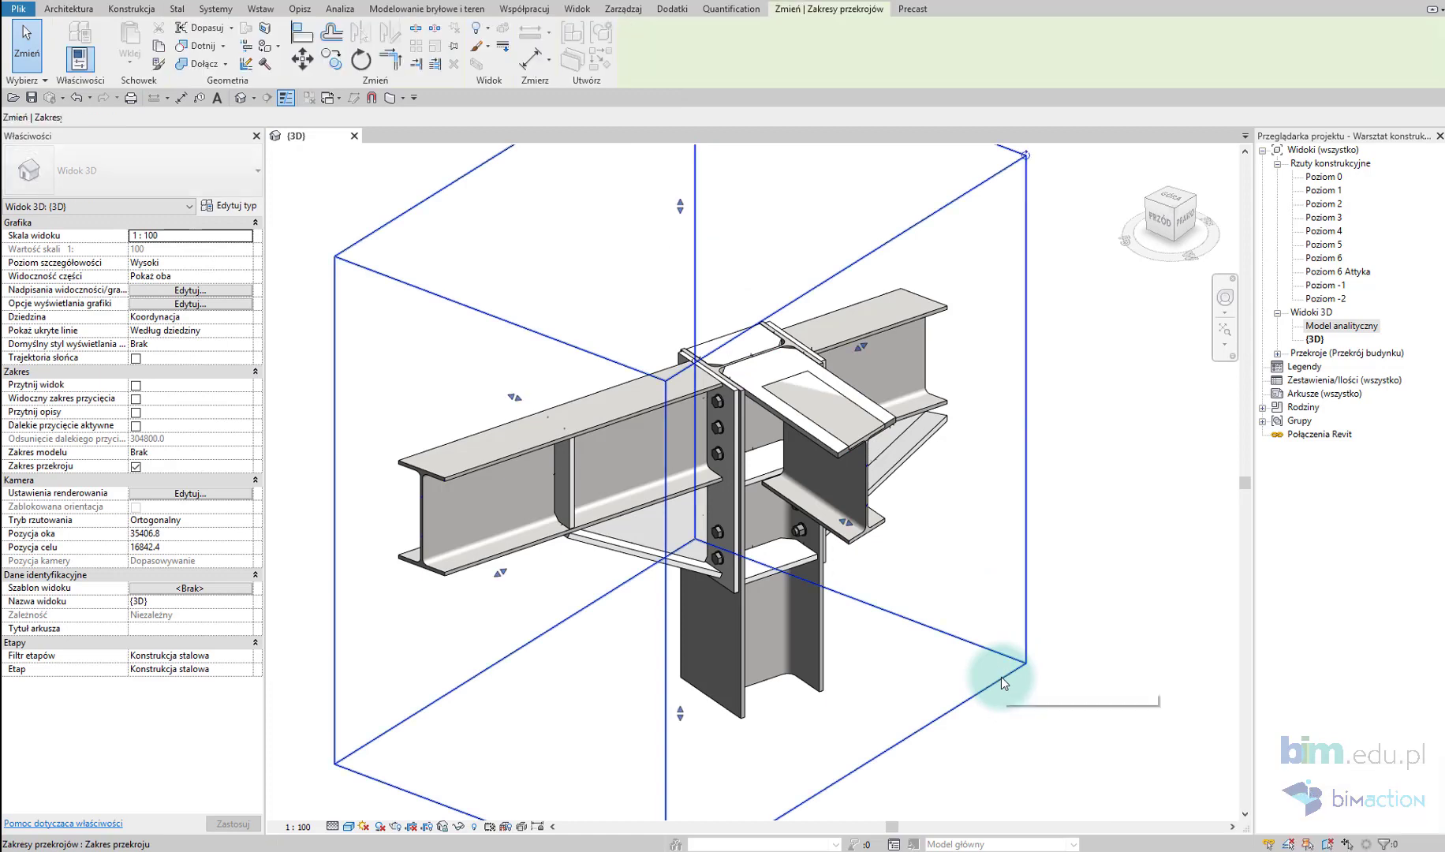
pyautogui.scroll(-2, 1002, 676)
pyautogui.keyDown('shift'); pyautogui.moveTo(870, 516); pyautogui.dragTo(961, 509, button='middle'); pyautogui.keyUp('shift')
pyautogui.click(820, 524)
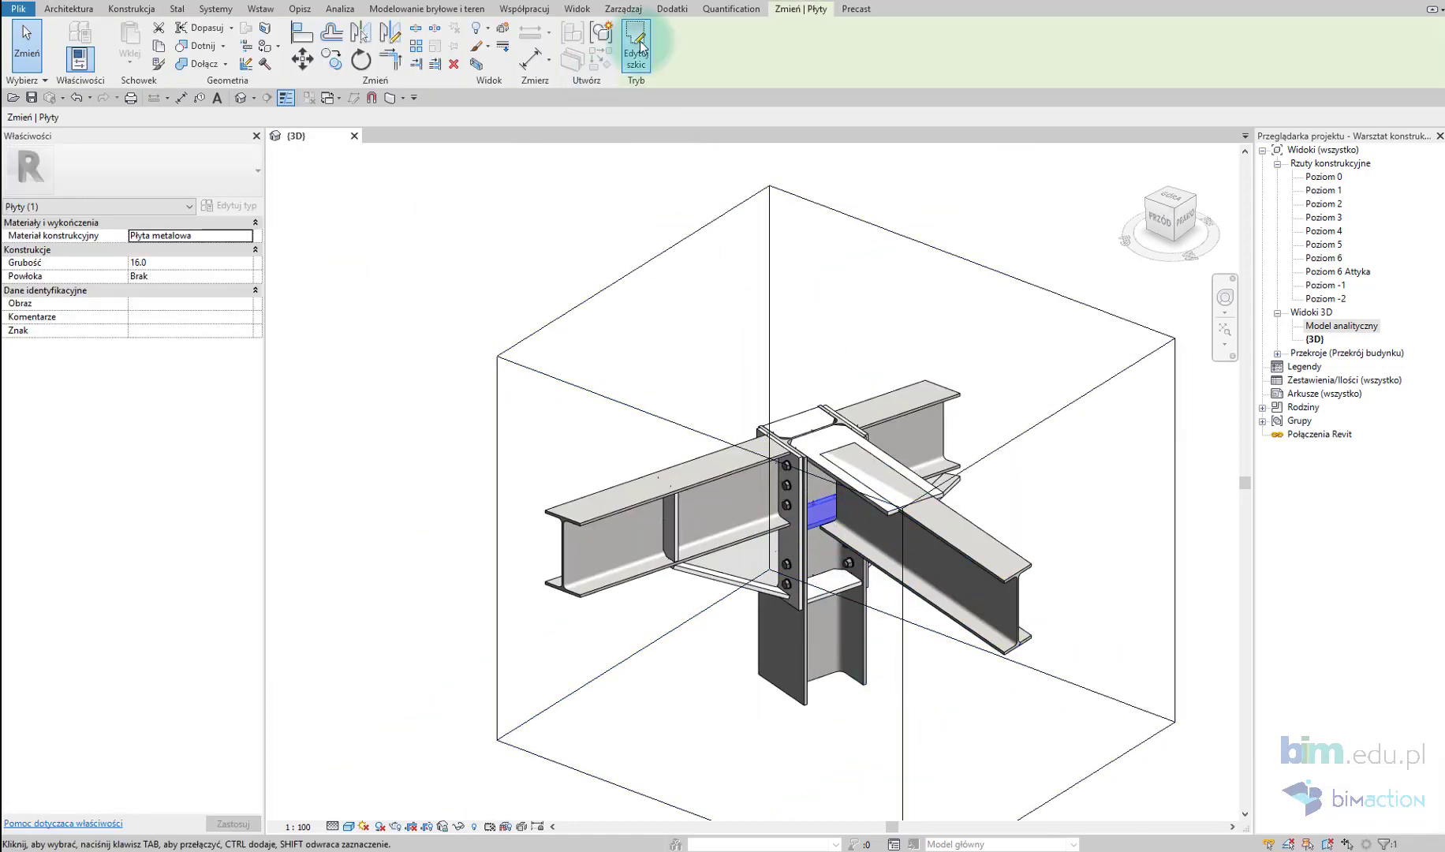
pyautogui.click(636, 45)
pyautogui.click(776, 519)
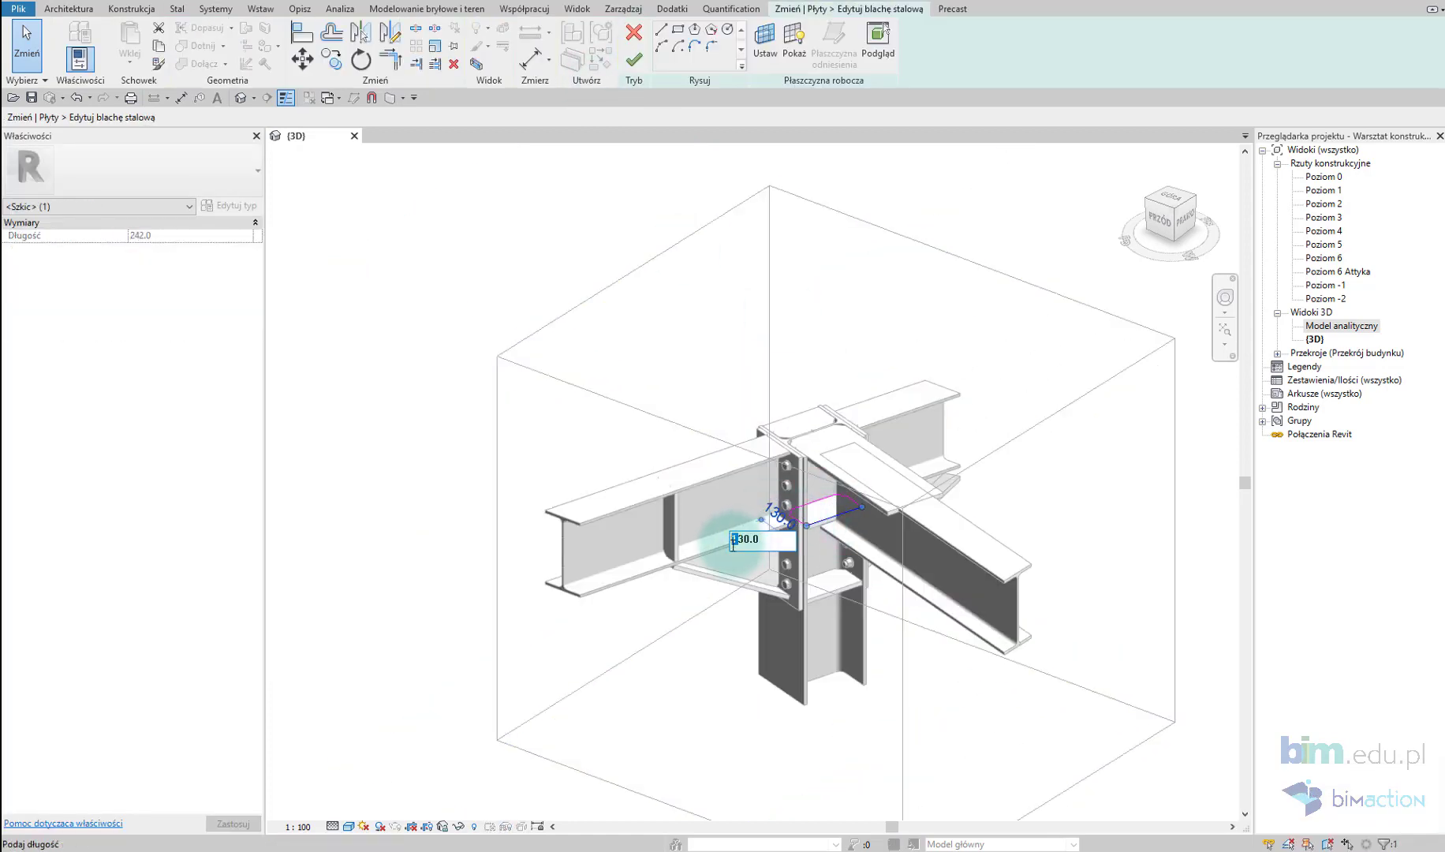
pyautogui.click(633, 59)
pyautogui.press('Escape')
pyautogui.scroll(2, 845, 413)
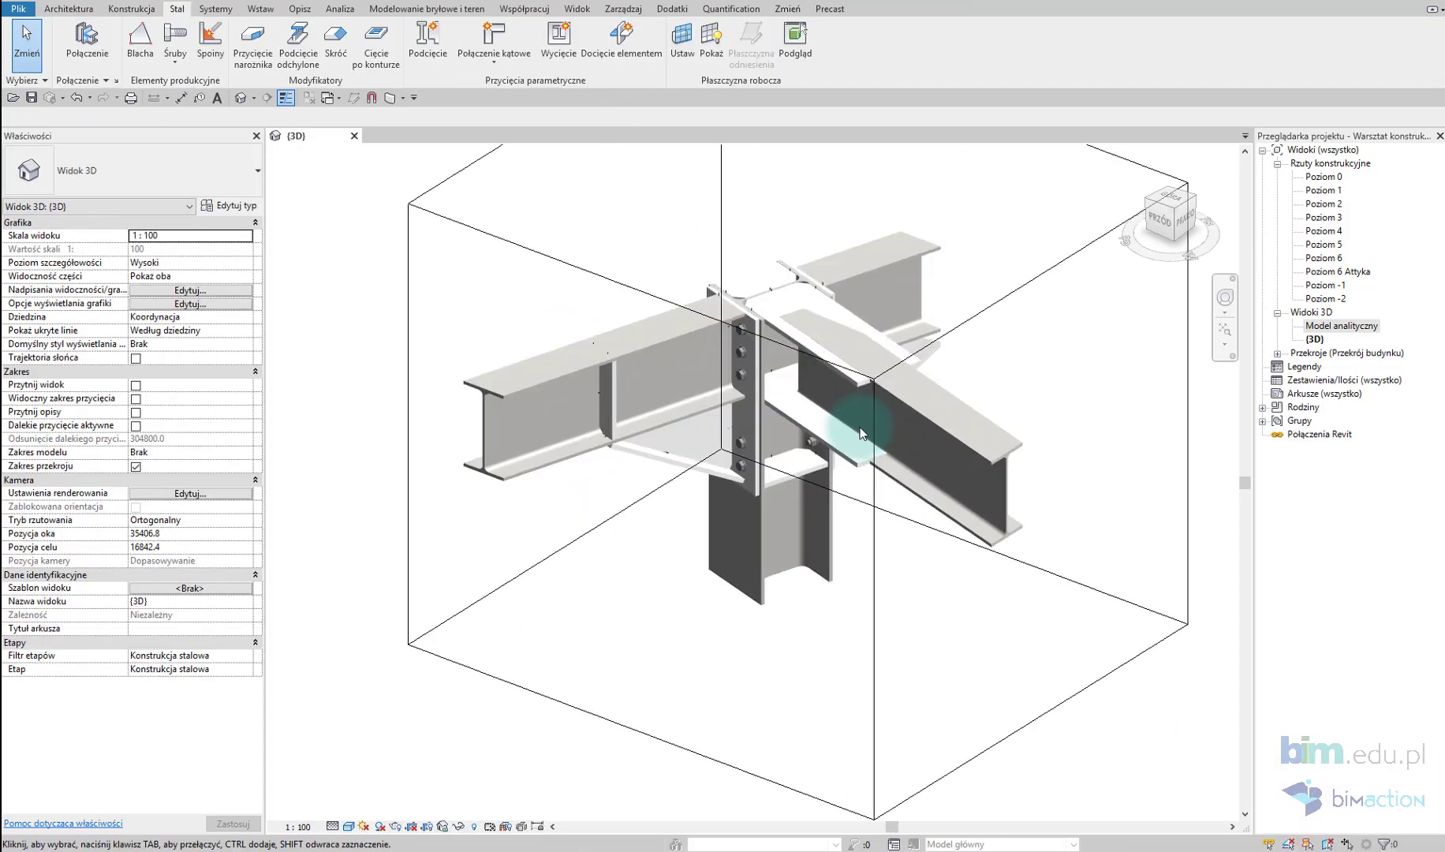
pyautogui.scroll(2, 572, 235)
# Step: Start a new steel plate on the existing plate's face and sketch a rectangle across the beam
pyautogui.click(150, 44)
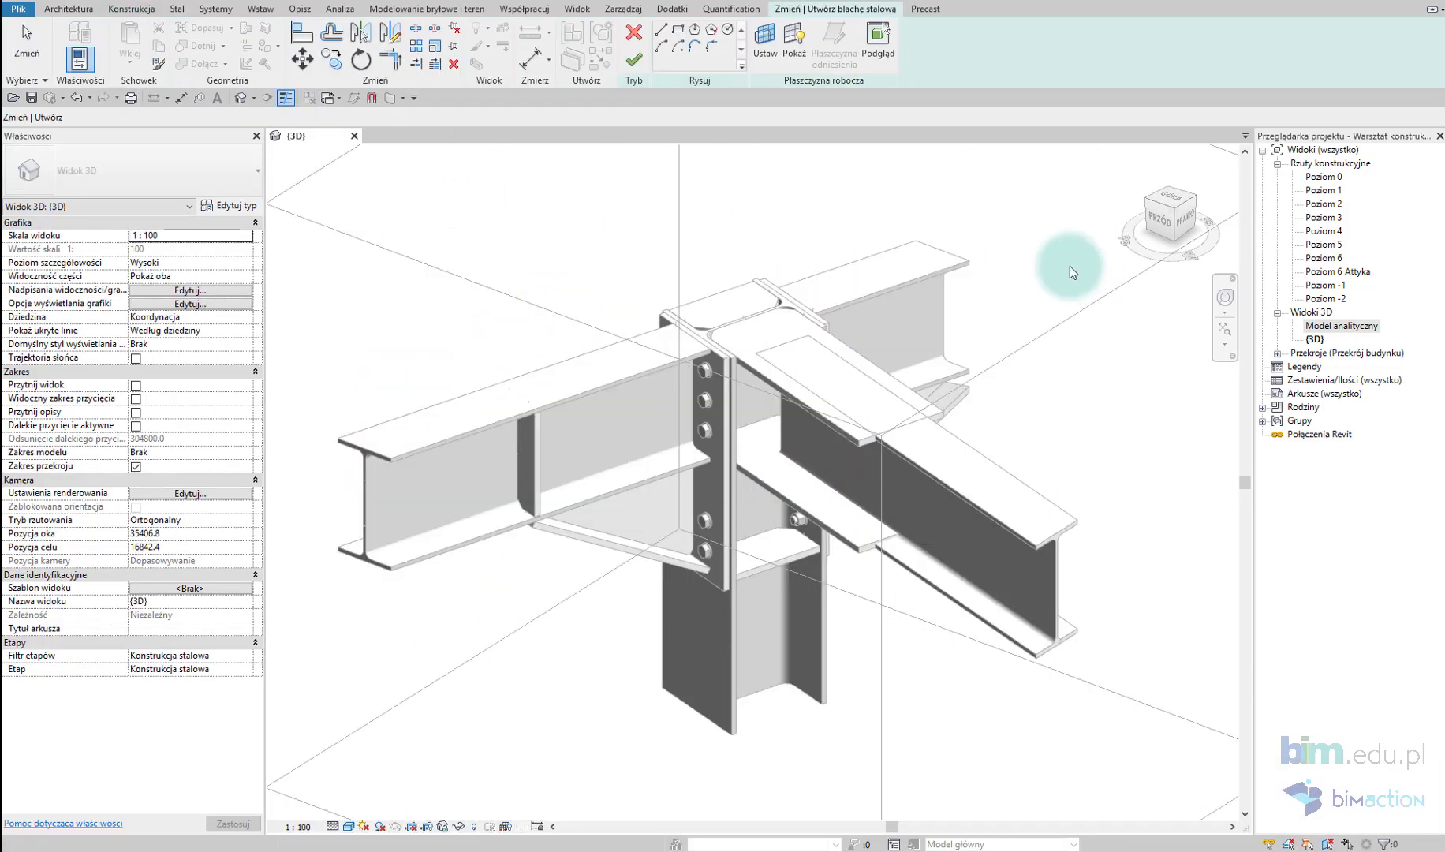
pyautogui.click(765, 47)
pyautogui.click(466, 308)
pyautogui.click(545, 374)
pyautogui.click(851, 423)
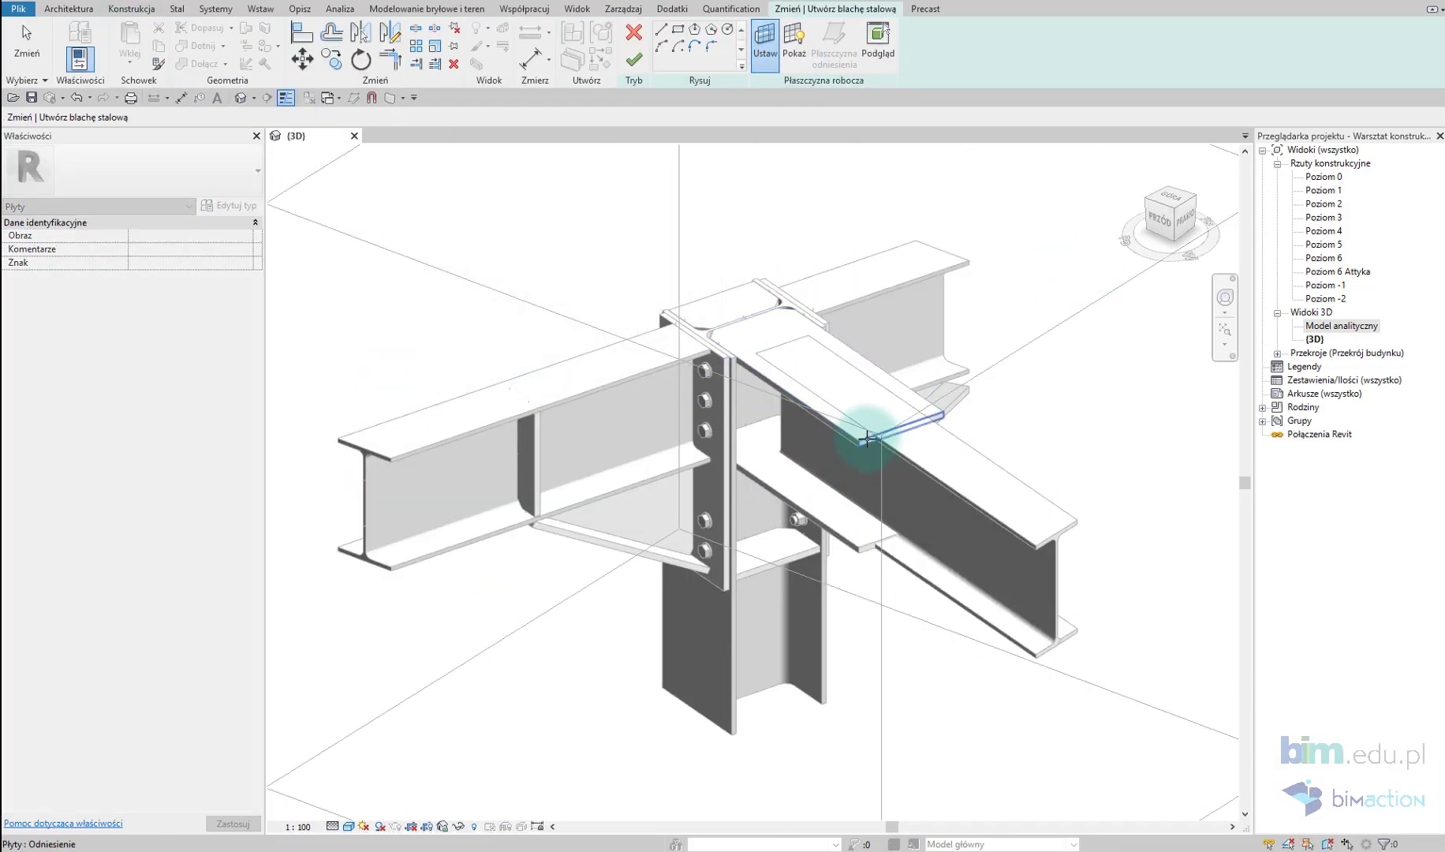
pyautogui.click(677, 30)
pyautogui.click(719, 241)
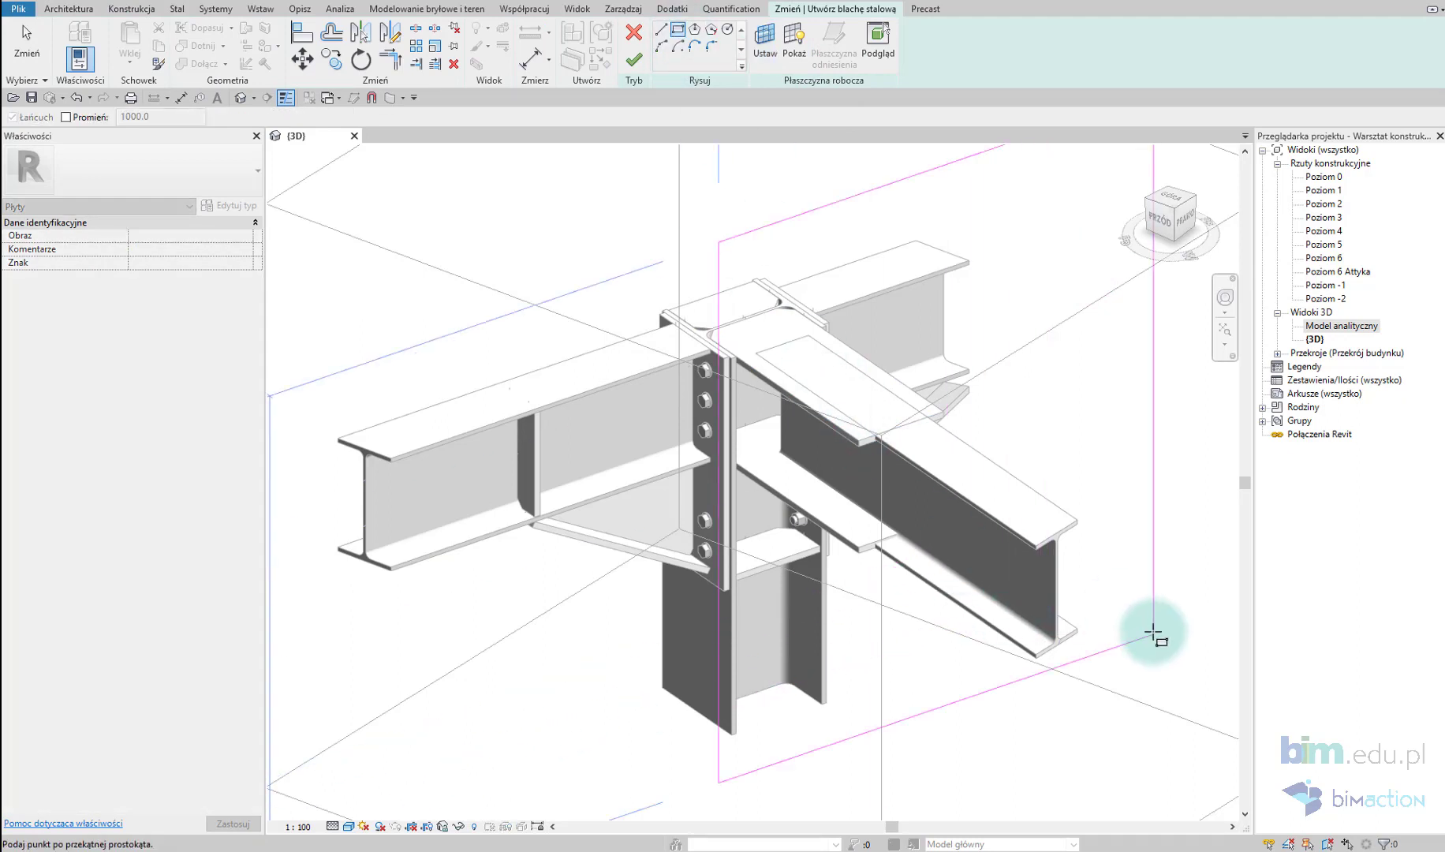
pyautogui.click(1151, 631)
# Step: Align the rectangle's edges to the existing plate and the beam flange
pyautogui.press('a')
pyautogui.press('l')
pyautogui.click(934, 415)
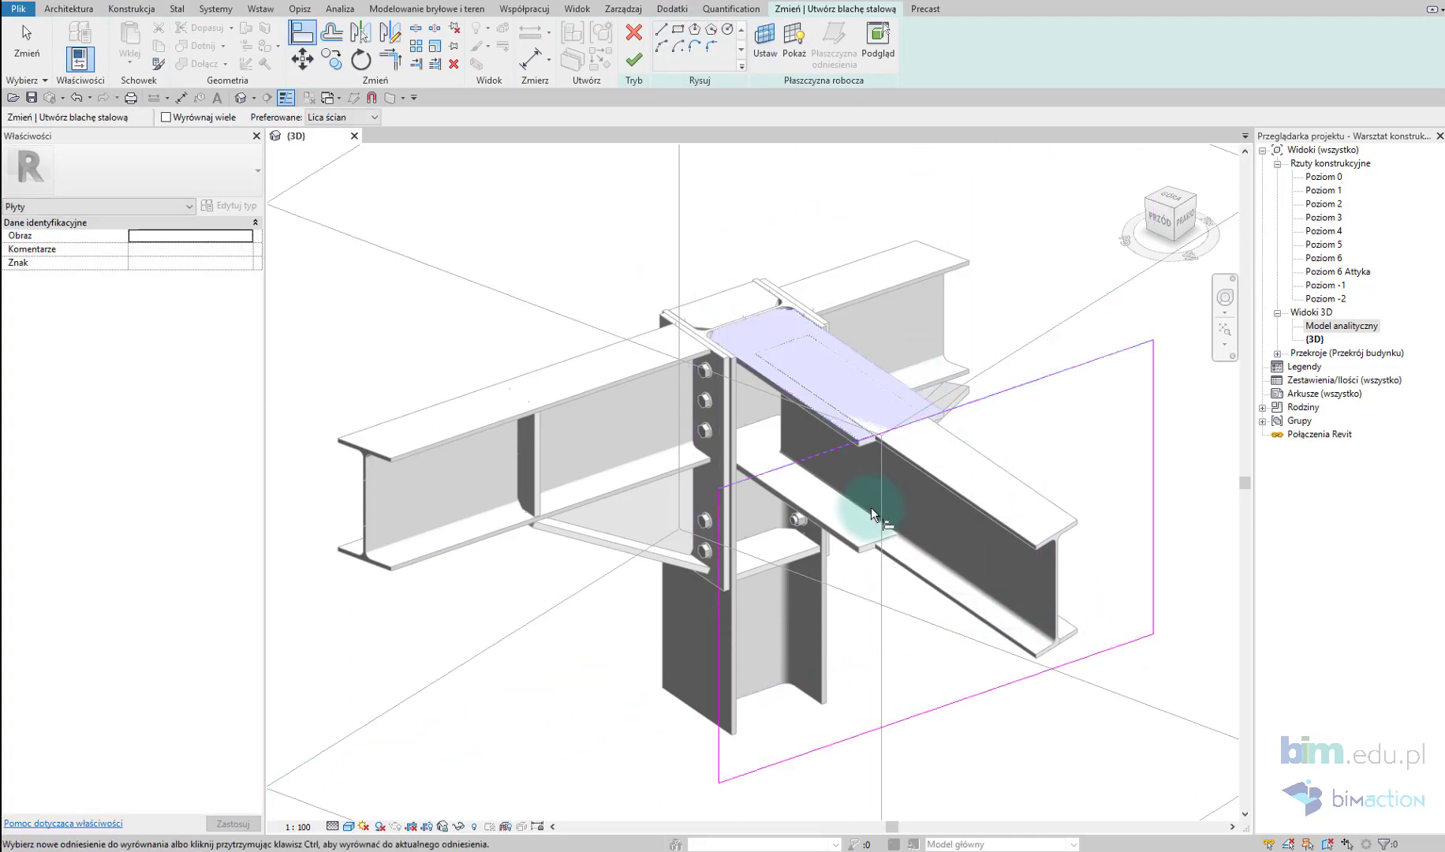
pyautogui.click(1151, 406)
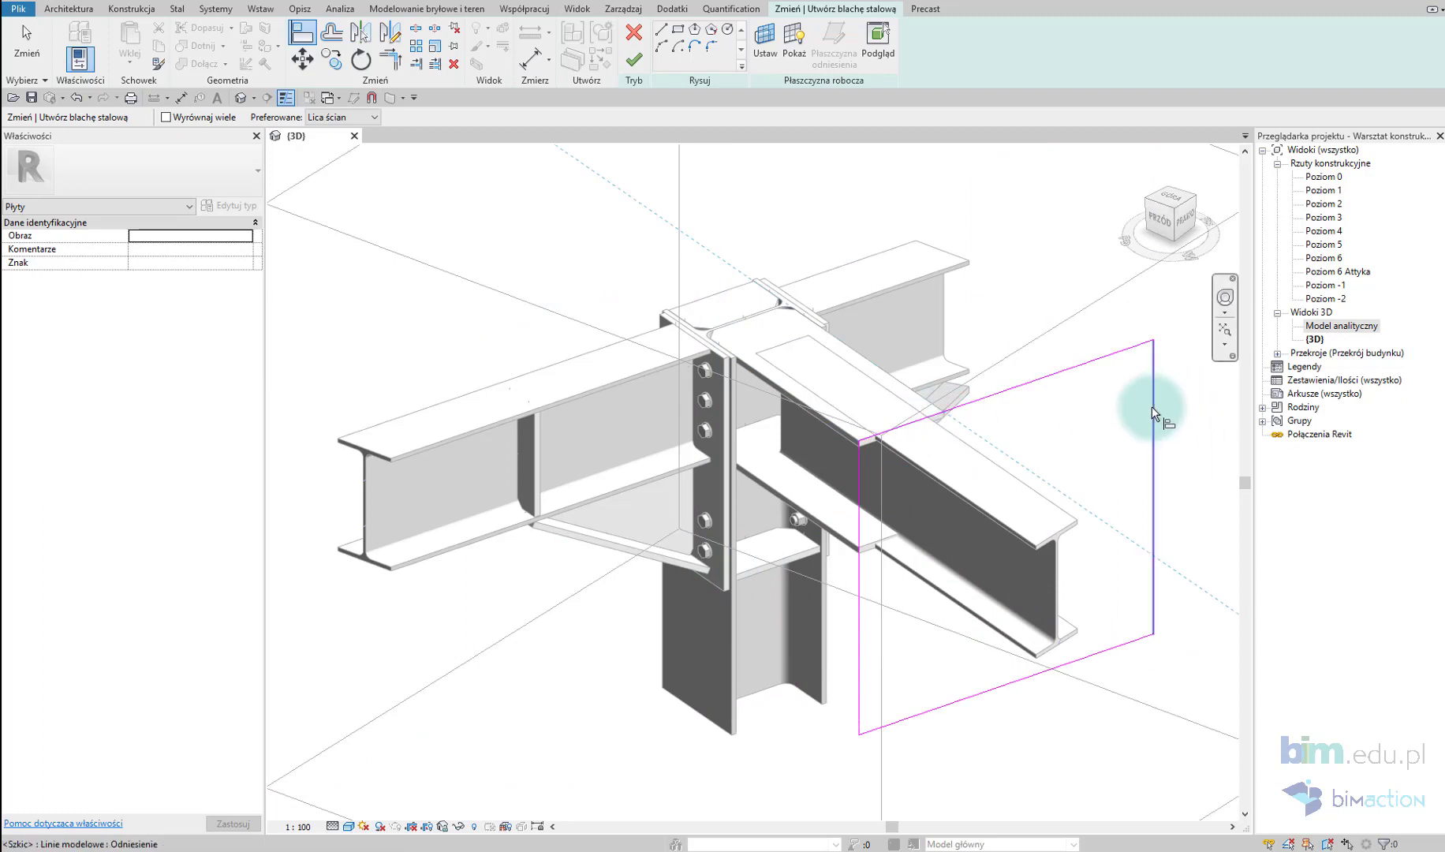
pyautogui.click(862, 551)
pyautogui.click(903, 717)
pyautogui.press('Escape')
# Step: Finish the sketch to create the 10 mm plate, about 310 high, and select it
pyautogui.click(872, 545)
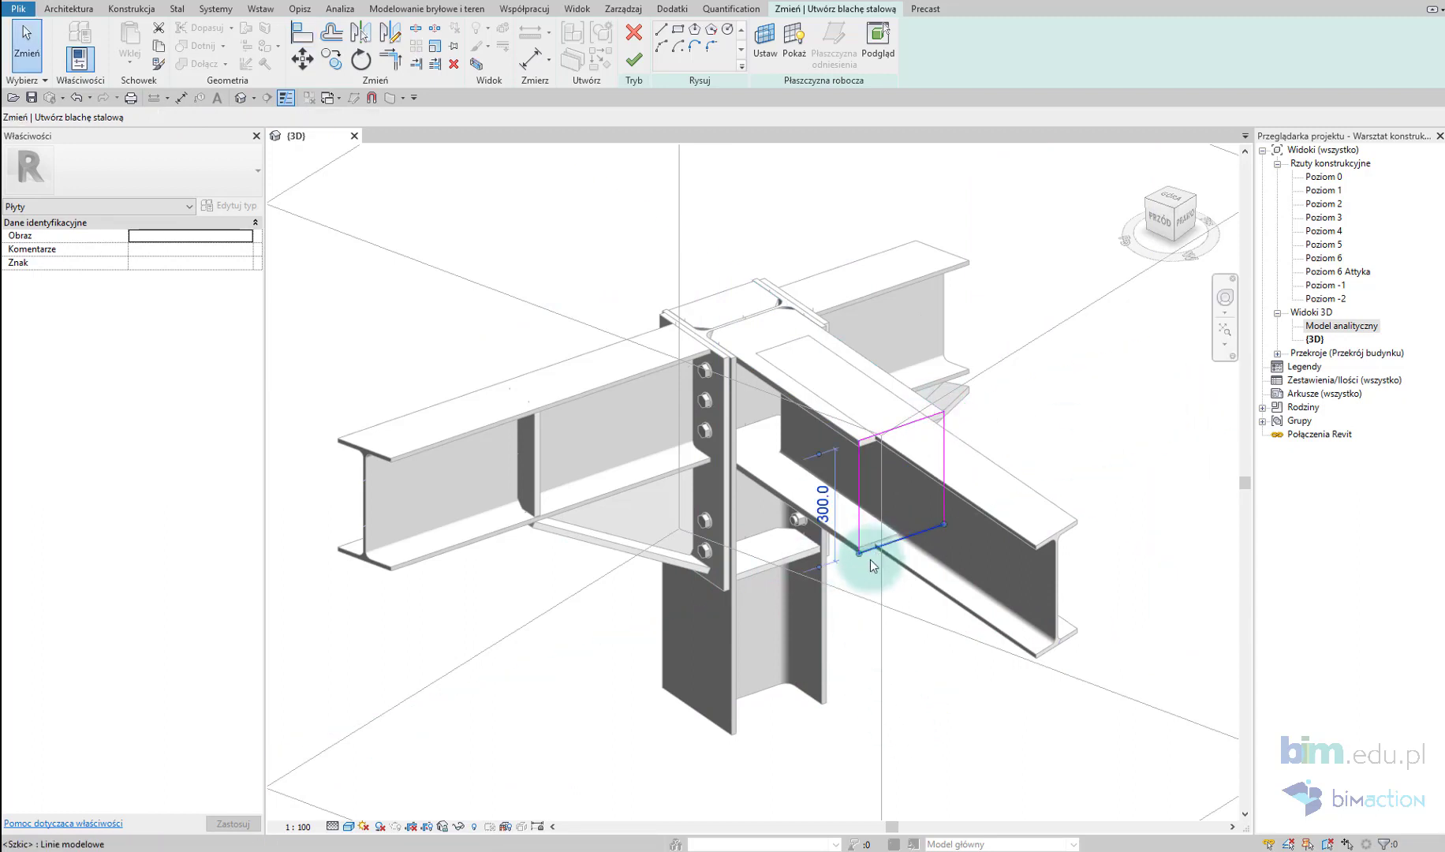
pyautogui.scroll(3, 864, 551)
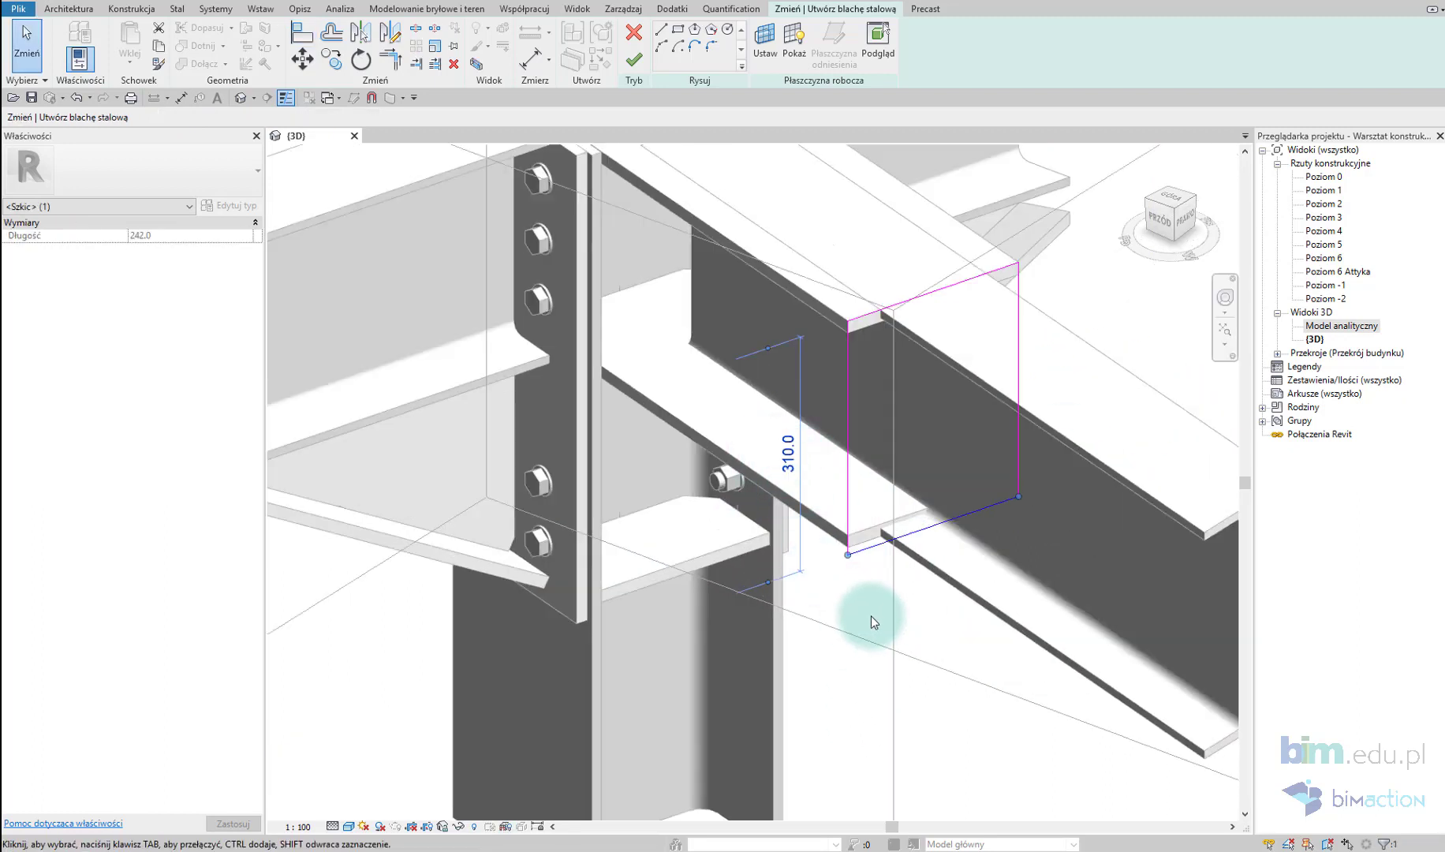
pyautogui.click(633, 59)
pyautogui.keyDown('shift'); pyautogui.moveTo(861, 451); pyautogui.dragTo(940, 485, button='middle'); pyautogui.keyUp('shift')
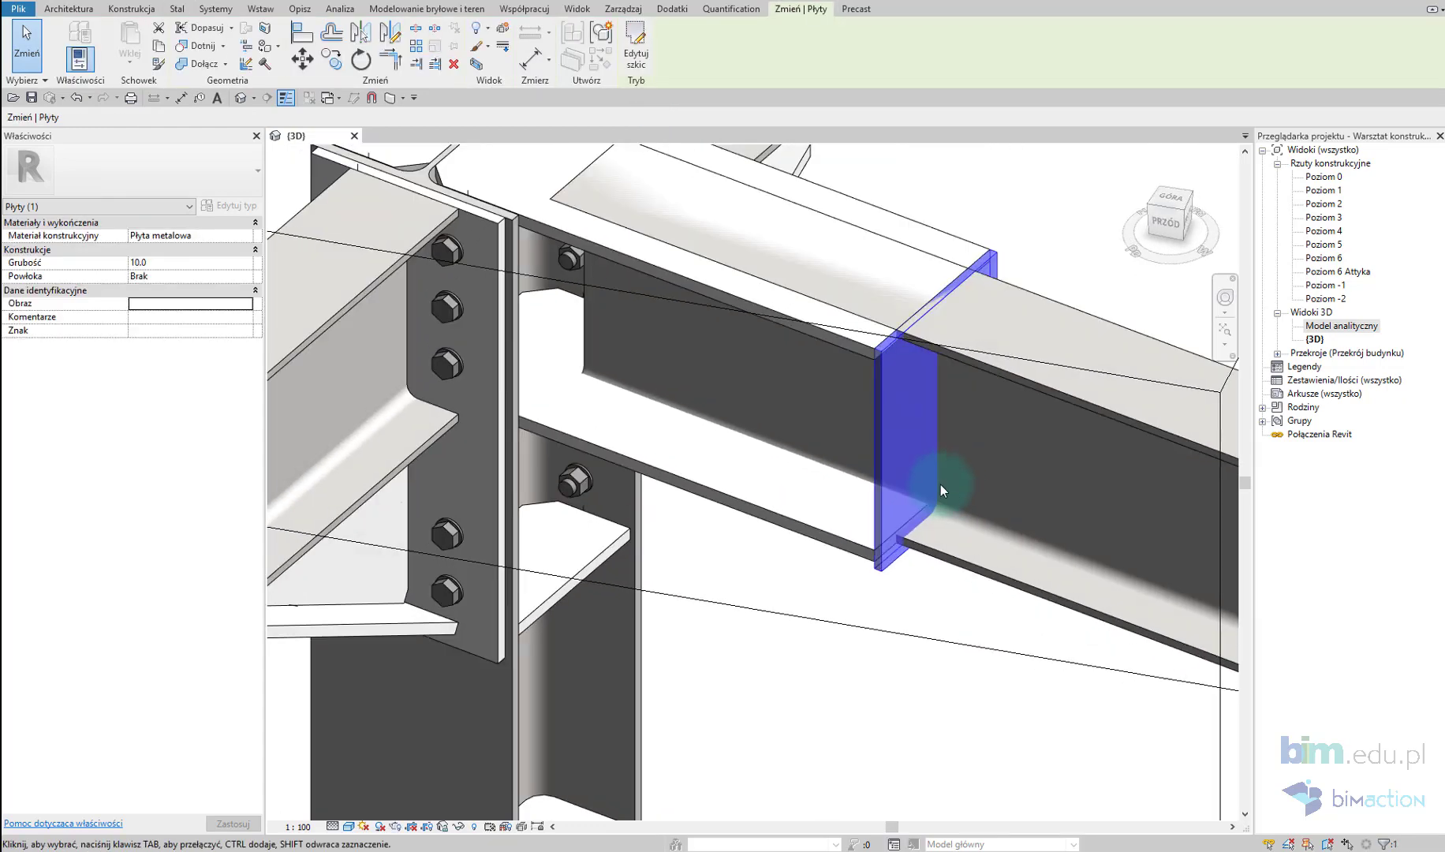
pyautogui.click(880, 438)
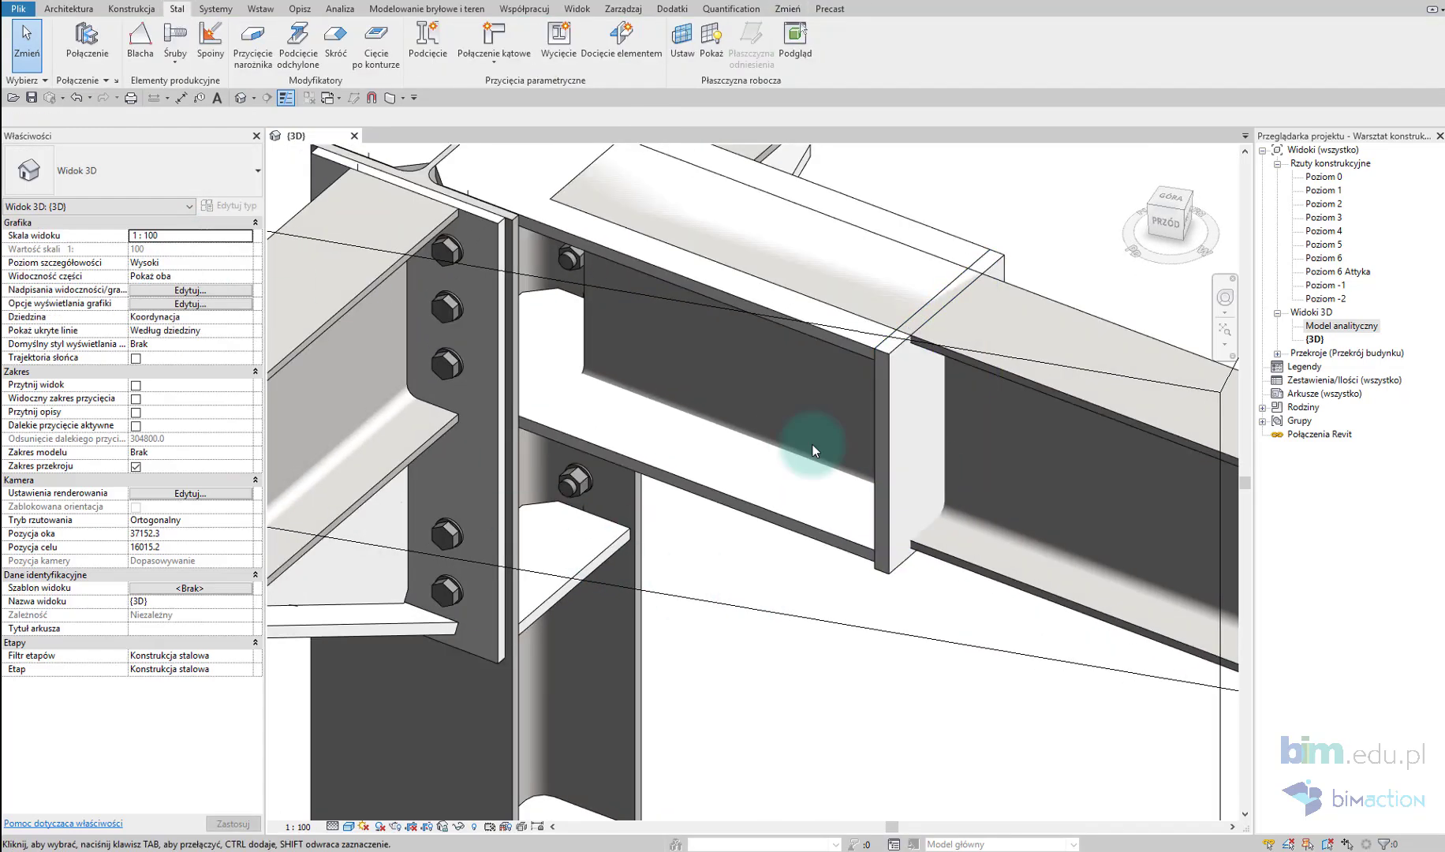
# Step: Give the plate a 16 mm thickness and copy it as a second end plate
pyautogui.click(694, 571)
pyautogui.moveTo(694, 571)
pyautogui.keyDown('shift'); pyautogui.mouseDown(button='middle')
pyautogui.moveTo(925, 445)
pyautogui.moveTo(961, 388)
pyautogui.moveTo(925, 419)
pyautogui.moveTo(1043, 527)
pyautogui.mouseUp(button='middle'); pyautogui.keyUp('shift')
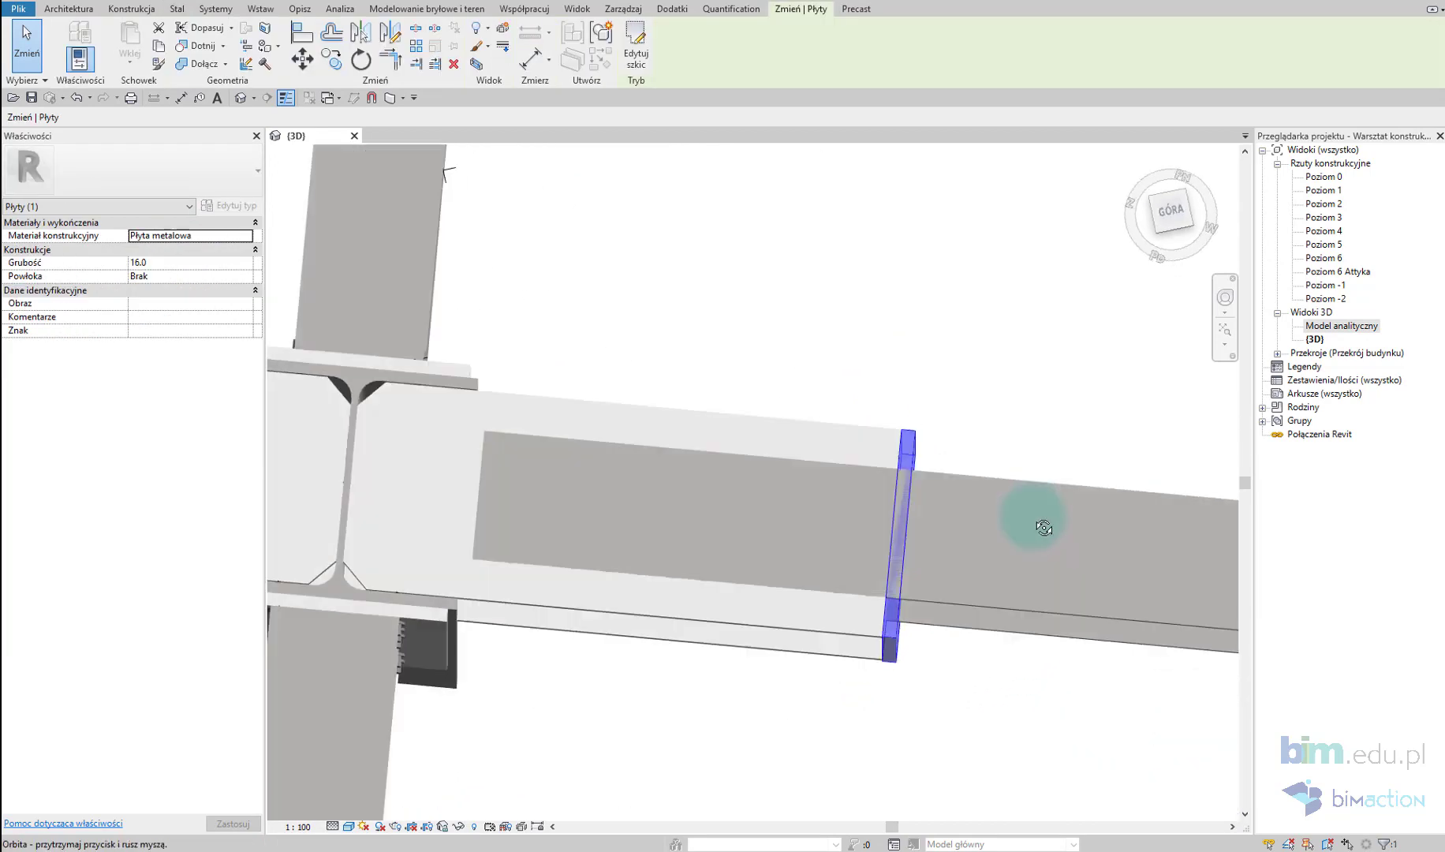
pyautogui.click(1173, 215)
pyautogui.press('c')
pyautogui.press('o')
pyautogui.click(801, 288)
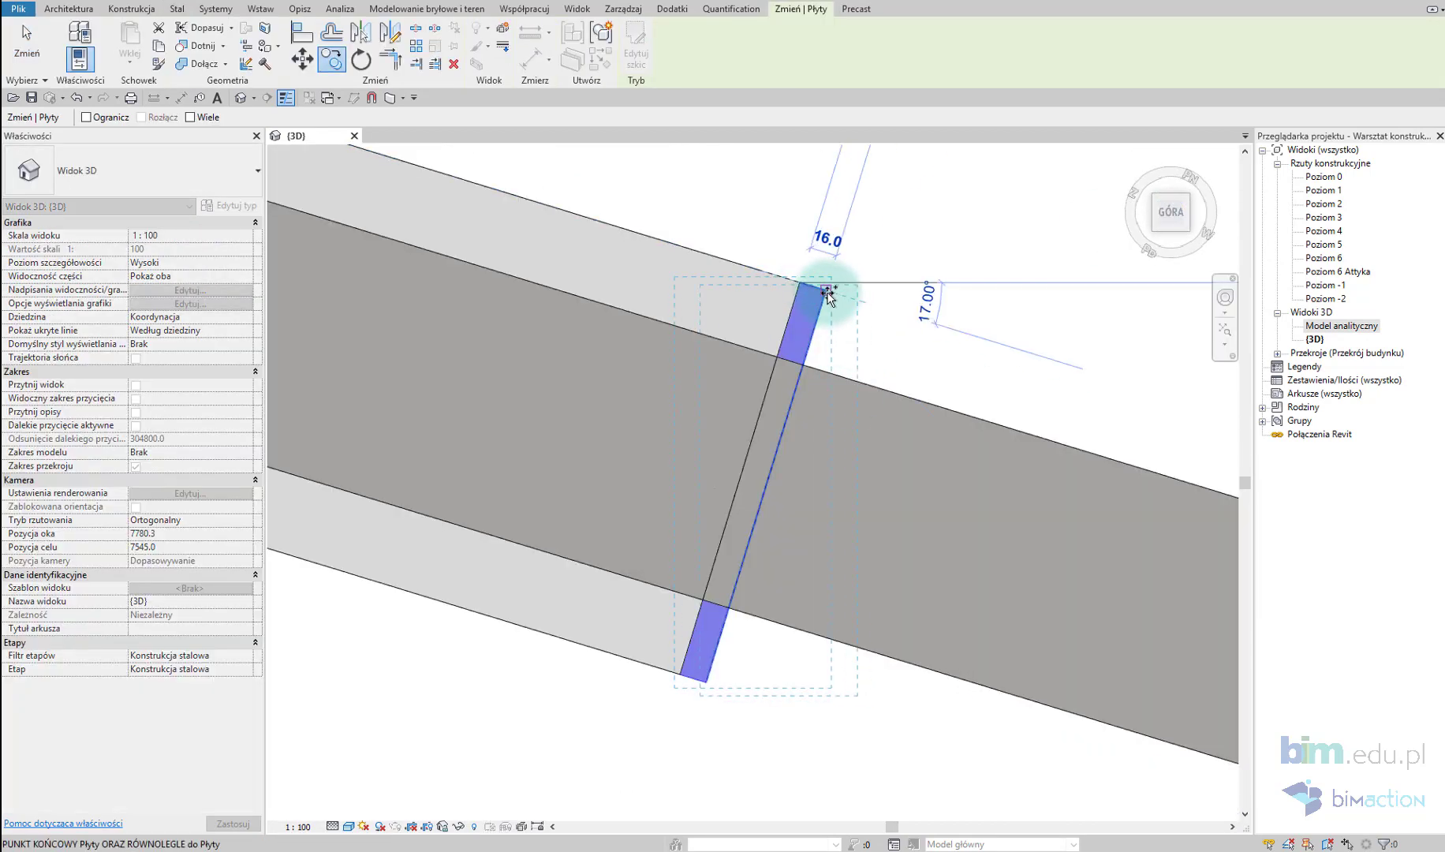
pyautogui.keyDown('shift'); pyautogui.moveTo(941, 394); pyautogui.dragTo(868, 341, button='middle'); pyautogui.keyUp('shift')
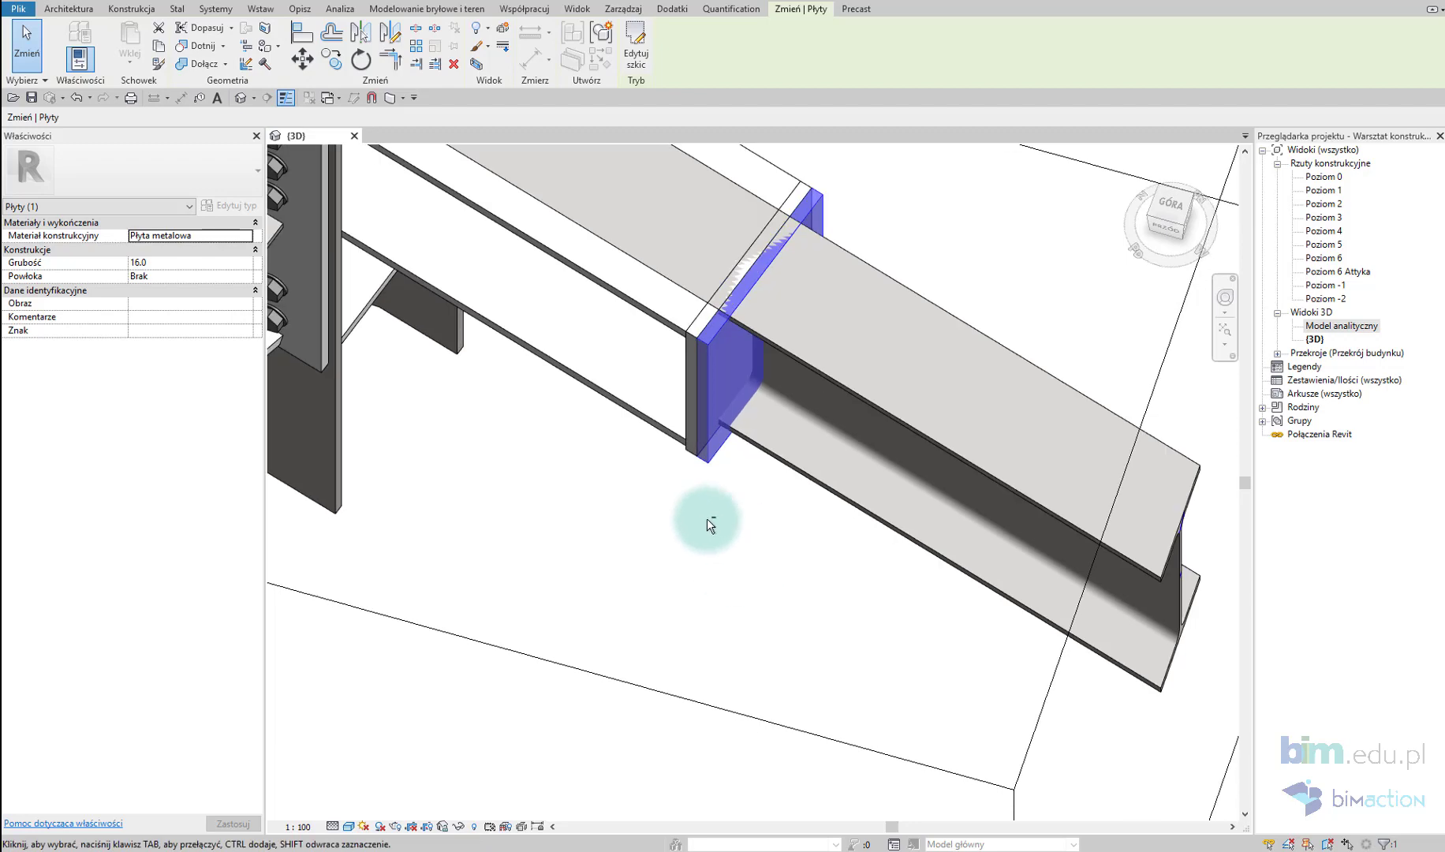
pyautogui.keyDown('shift'); pyautogui.moveTo(744, 546); pyautogui.dragTo(799, 749, button='middle'); pyautogui.keyUp('shift')
# Step: Shorten the sloping beam's end at the plate with Stal > Skróć
pyautogui.click(176, 8)
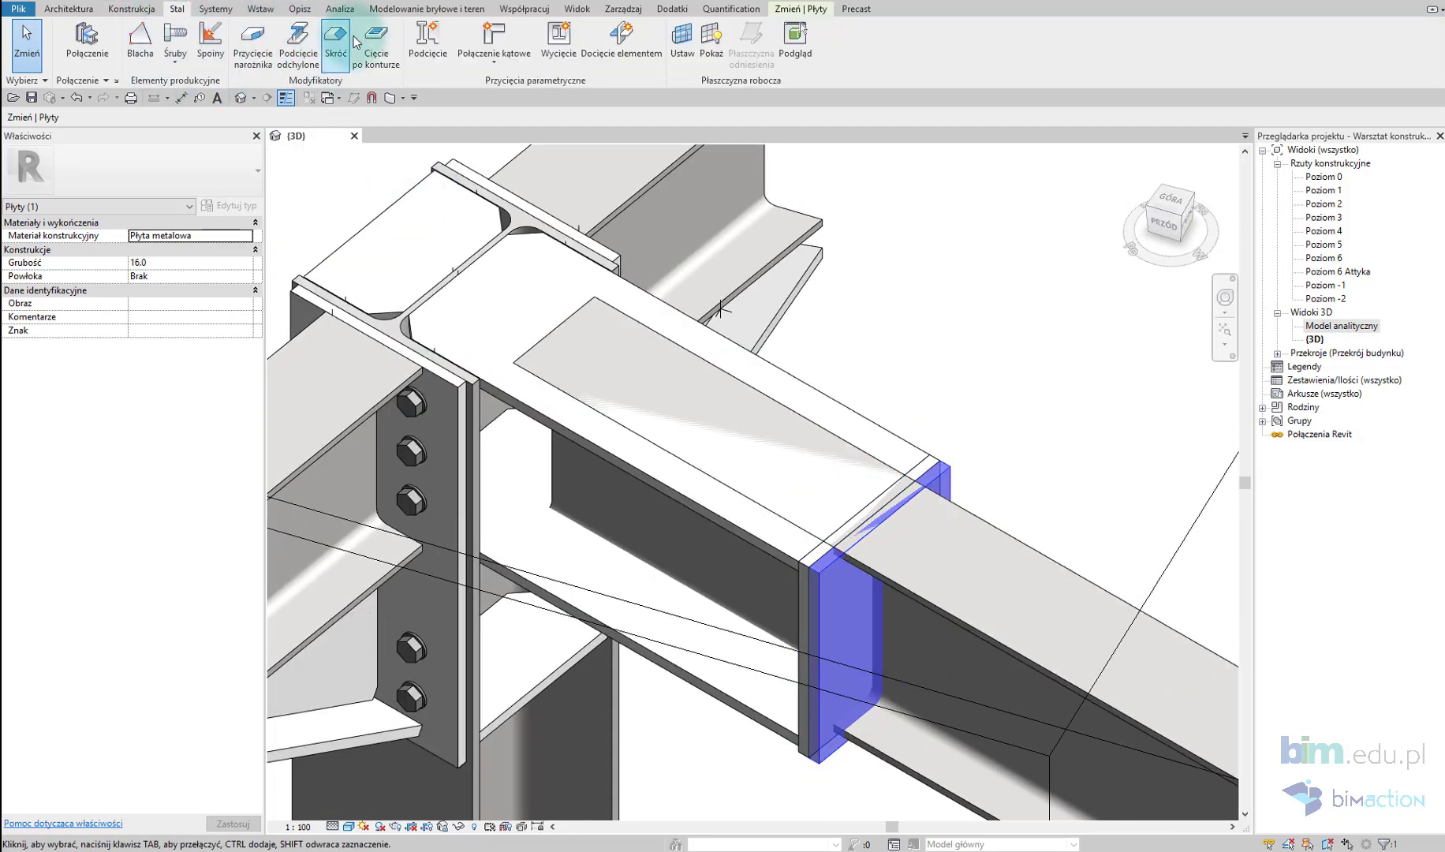
pyautogui.click(345, 40)
pyautogui.click(867, 468)
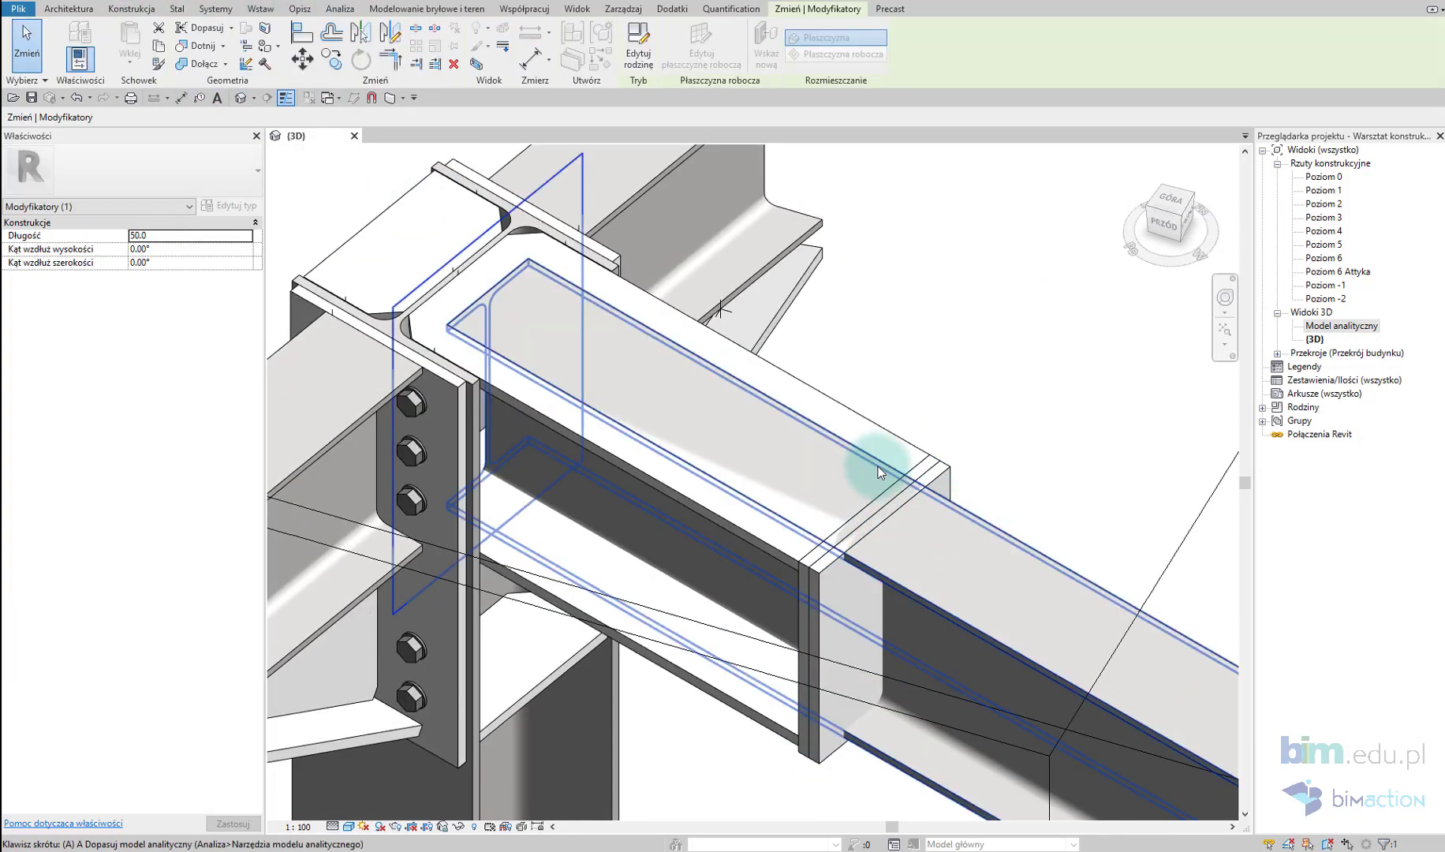
# Step: Align the IPE300 beam end to the end plate face and detach it with Odłącz element
pyautogui.press('a')
pyautogui.press('l')
pyautogui.click(950, 477)
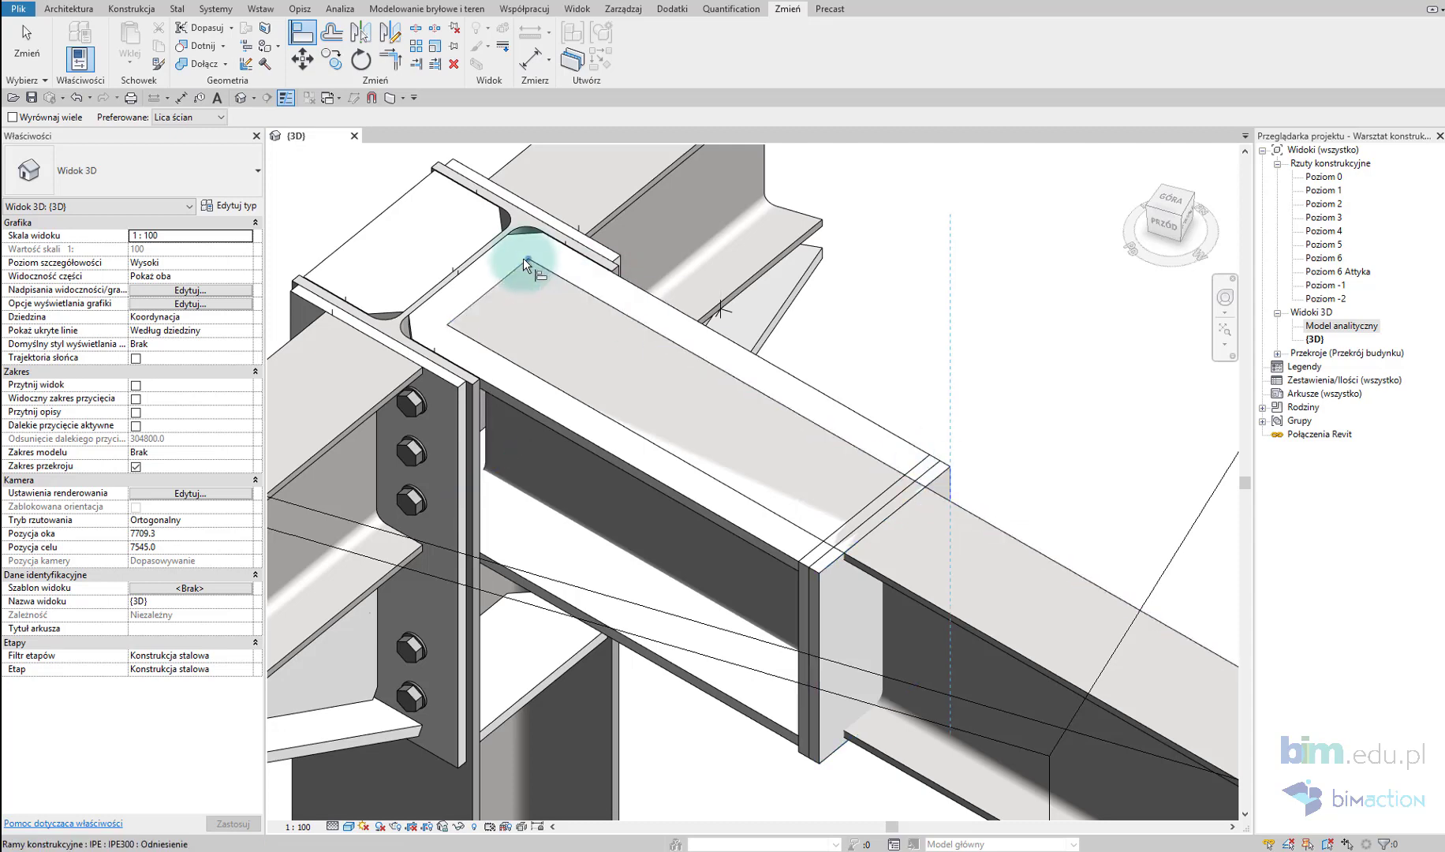
pyautogui.click(519, 257)
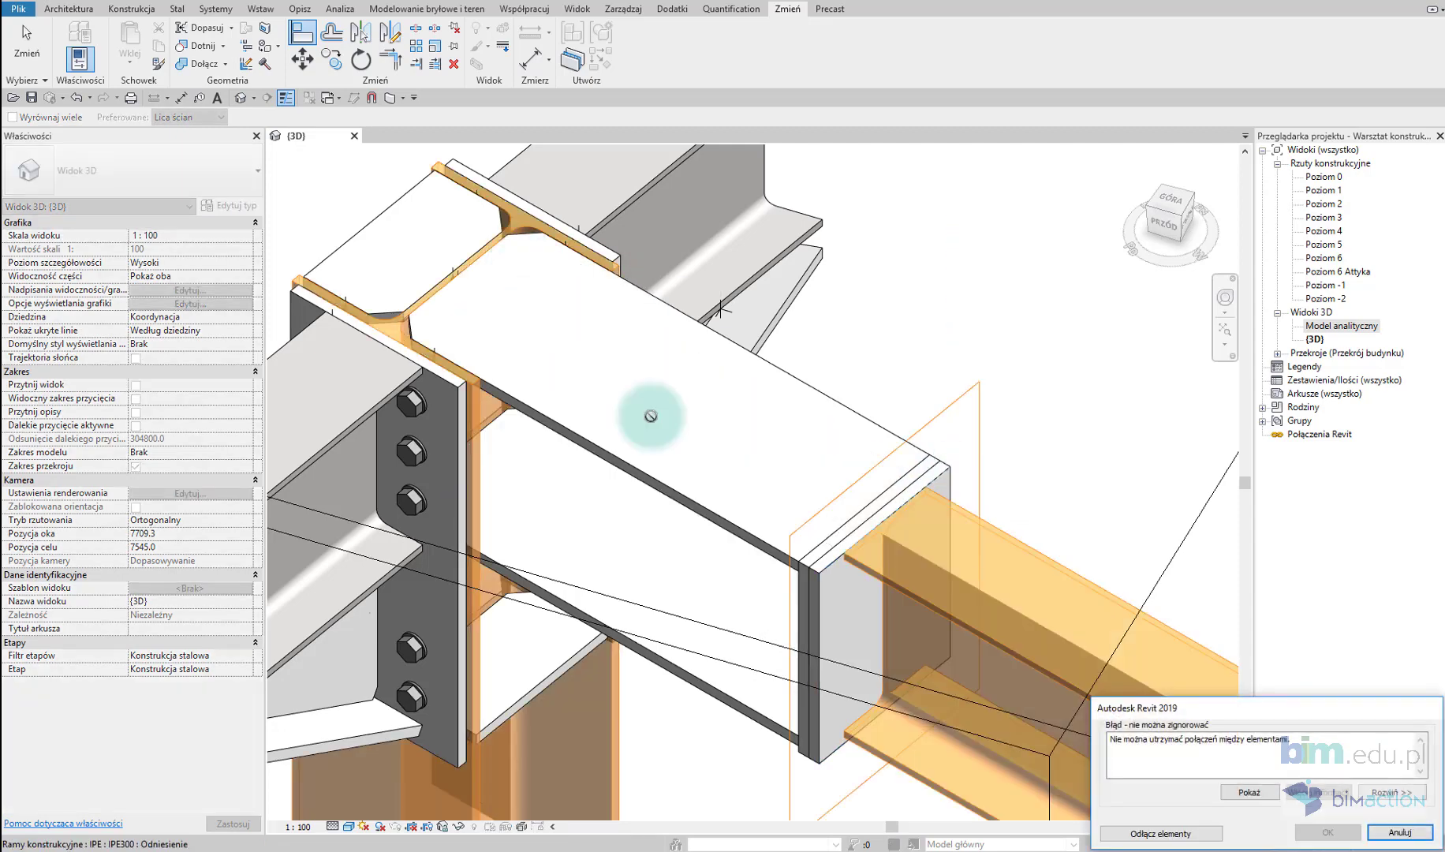
pyautogui.click(1167, 828)
pyautogui.press('Escape')
pyautogui.click(995, 532)
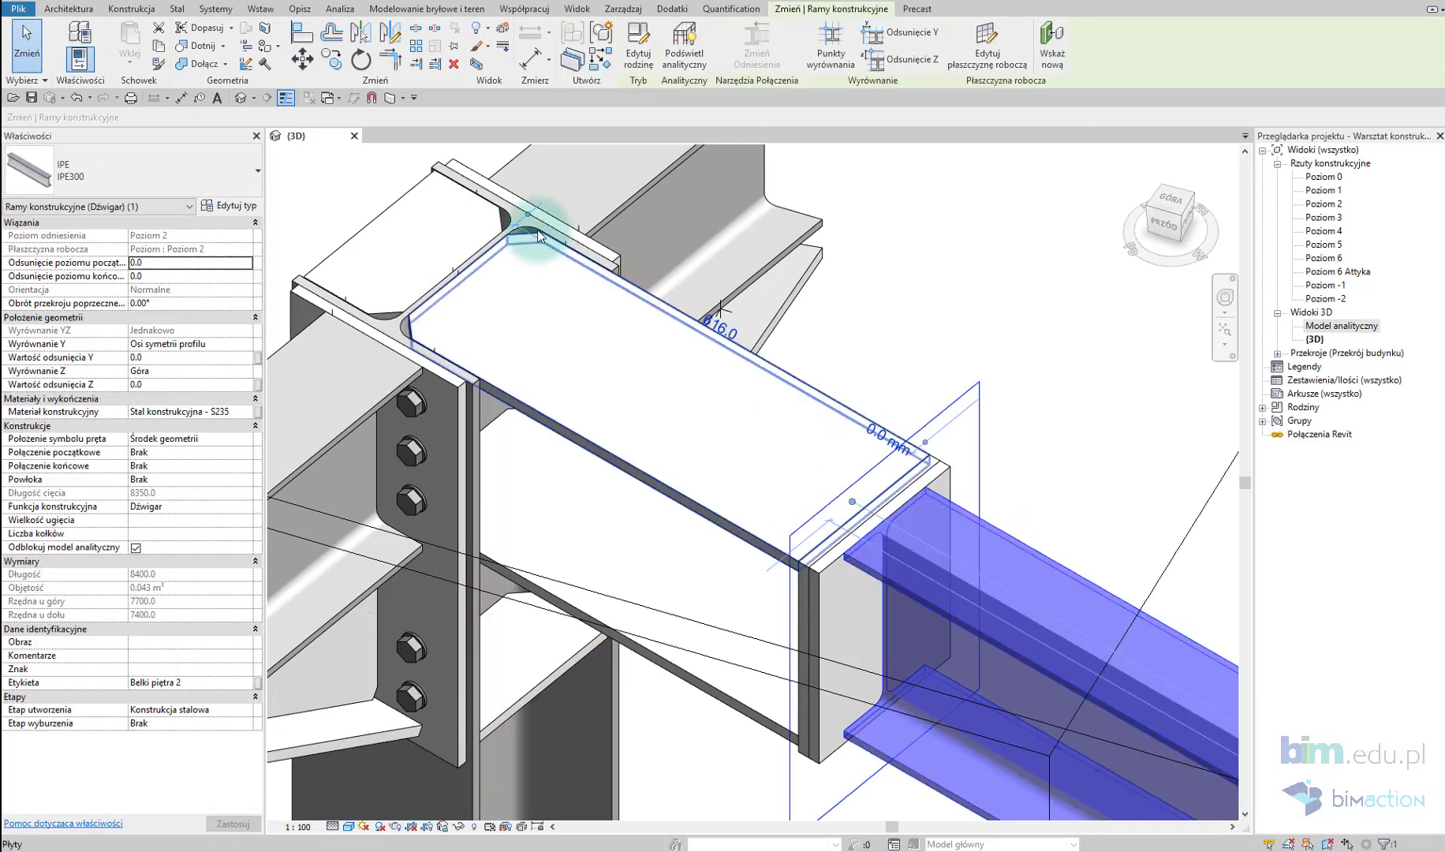
pyautogui.keyDown('shift'); pyautogui.moveTo(995, 505); pyautogui.dragTo(982, 359, button='middle'); pyautogui.keyUp('shift')
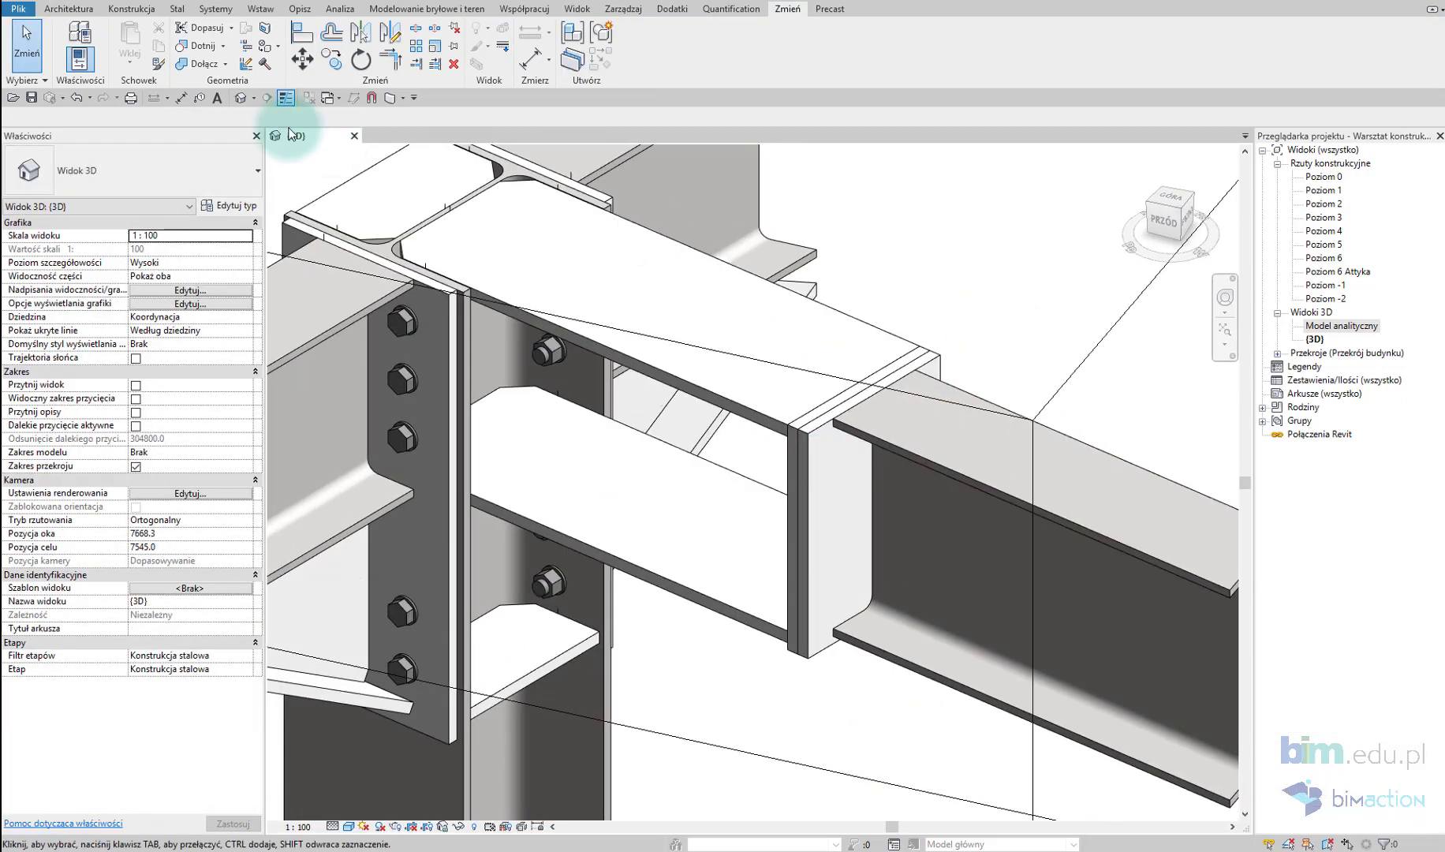
pyautogui.click(177, 9)
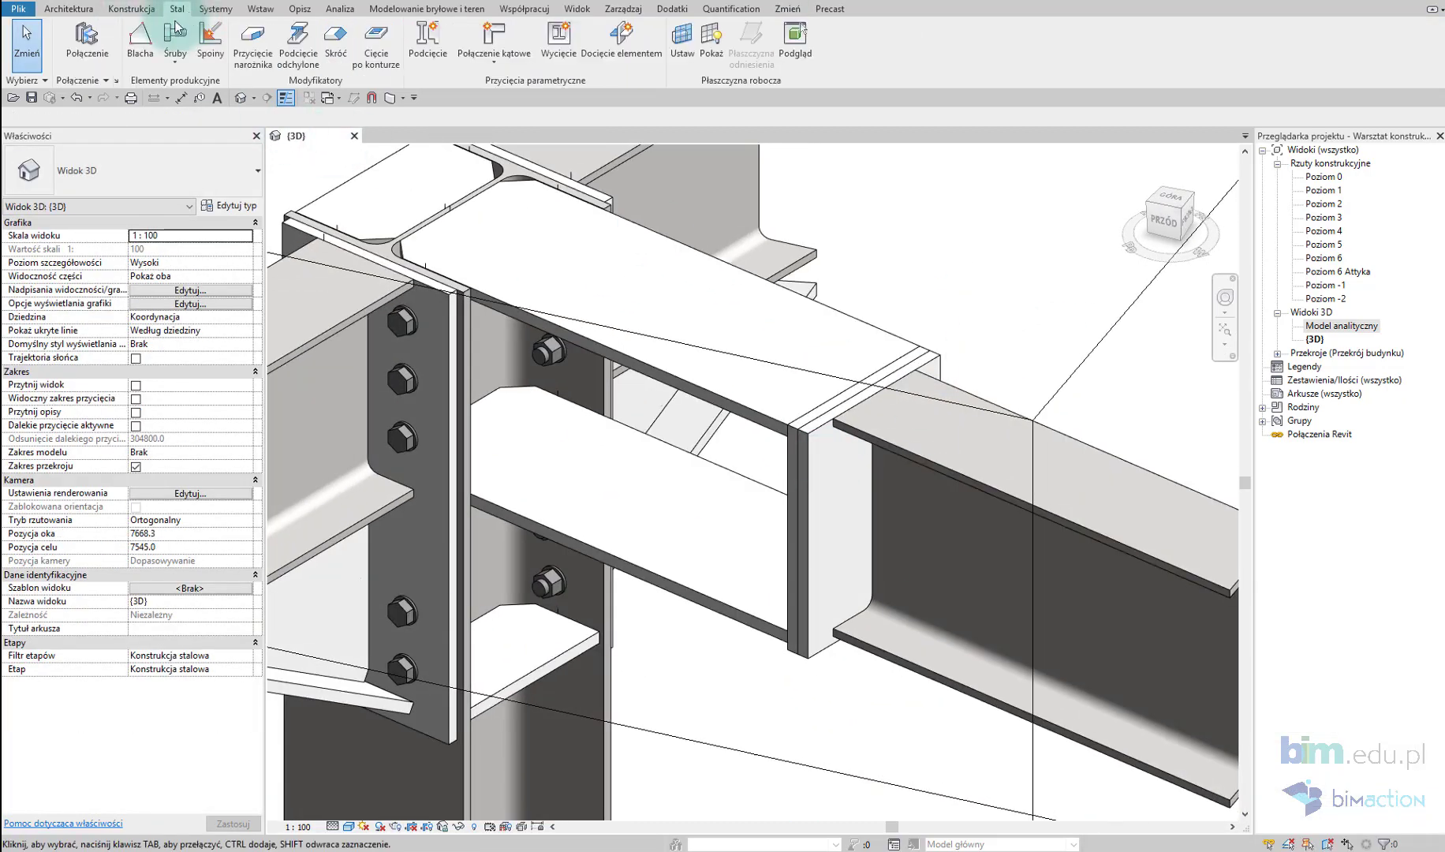
# Step: Sketch a bolt area rectangle on the end plate, aligned to the flange edge
pyautogui.click(824, 430)
pyautogui.click(802, 513)
pyautogui.click(1080, 675)
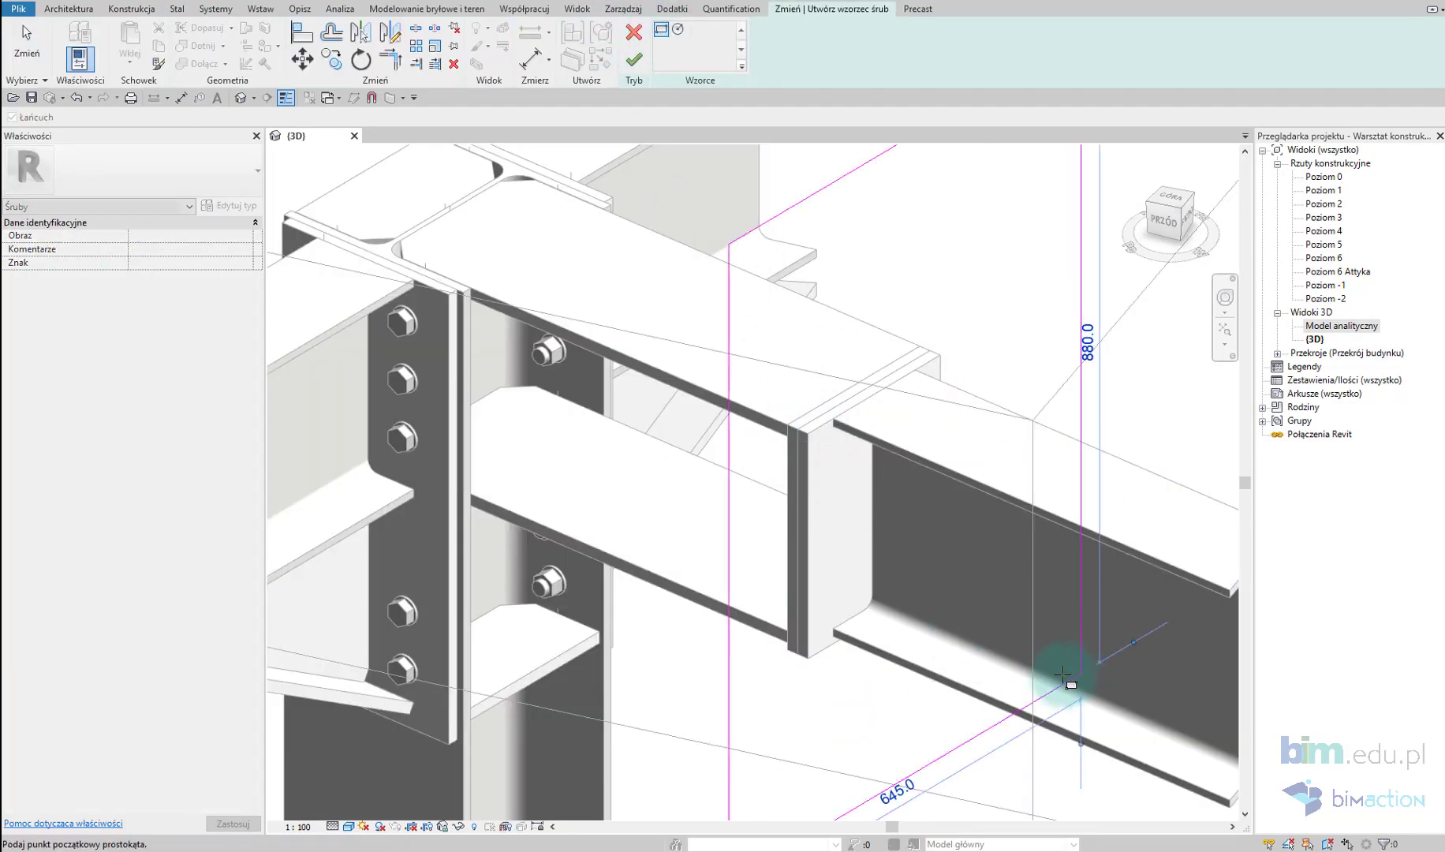
pyautogui.press('a')
pyautogui.press('l')
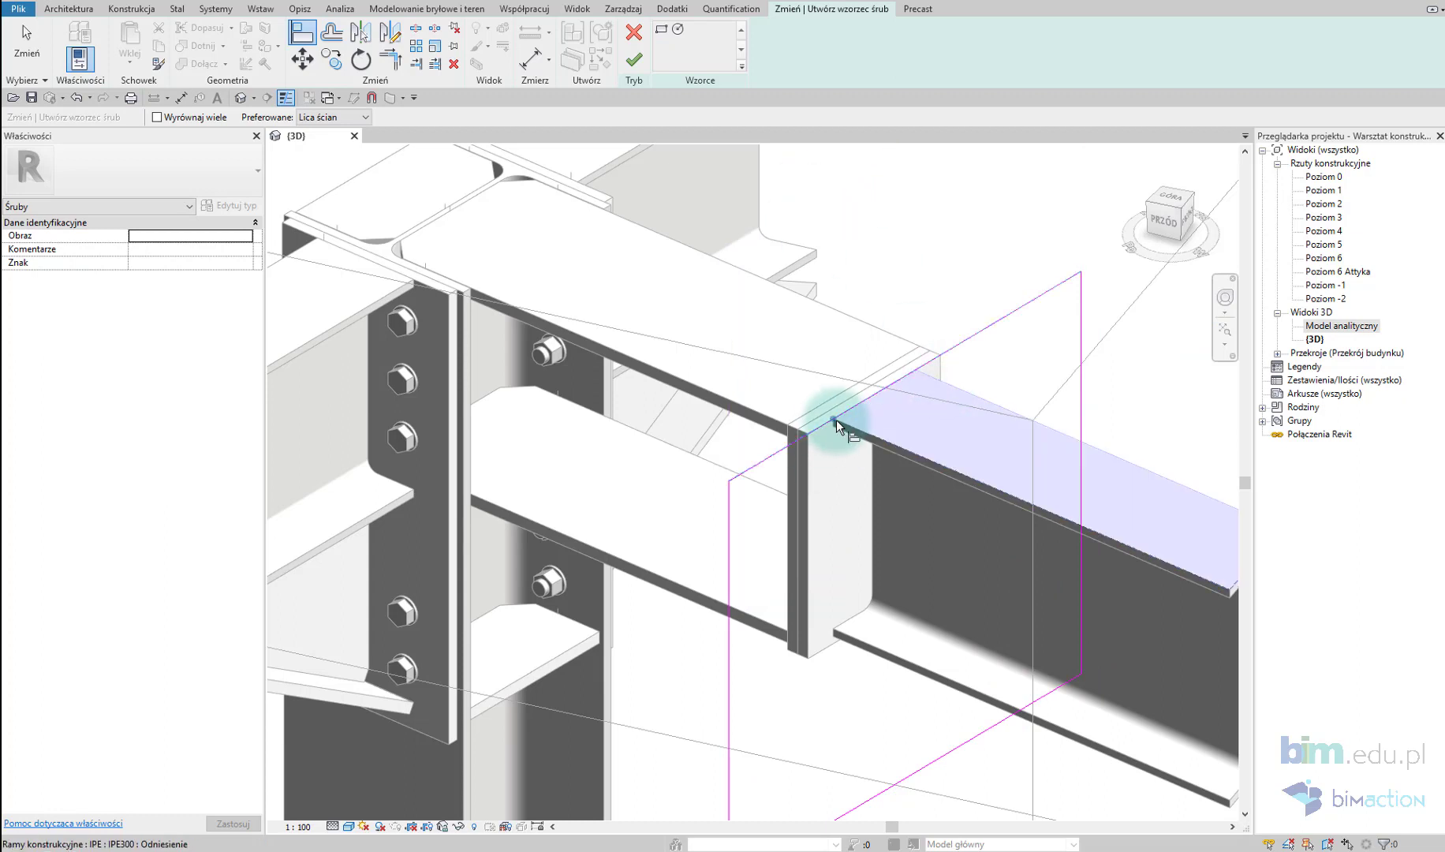
pyautogui.click(837, 419)
pyautogui.click(735, 499)
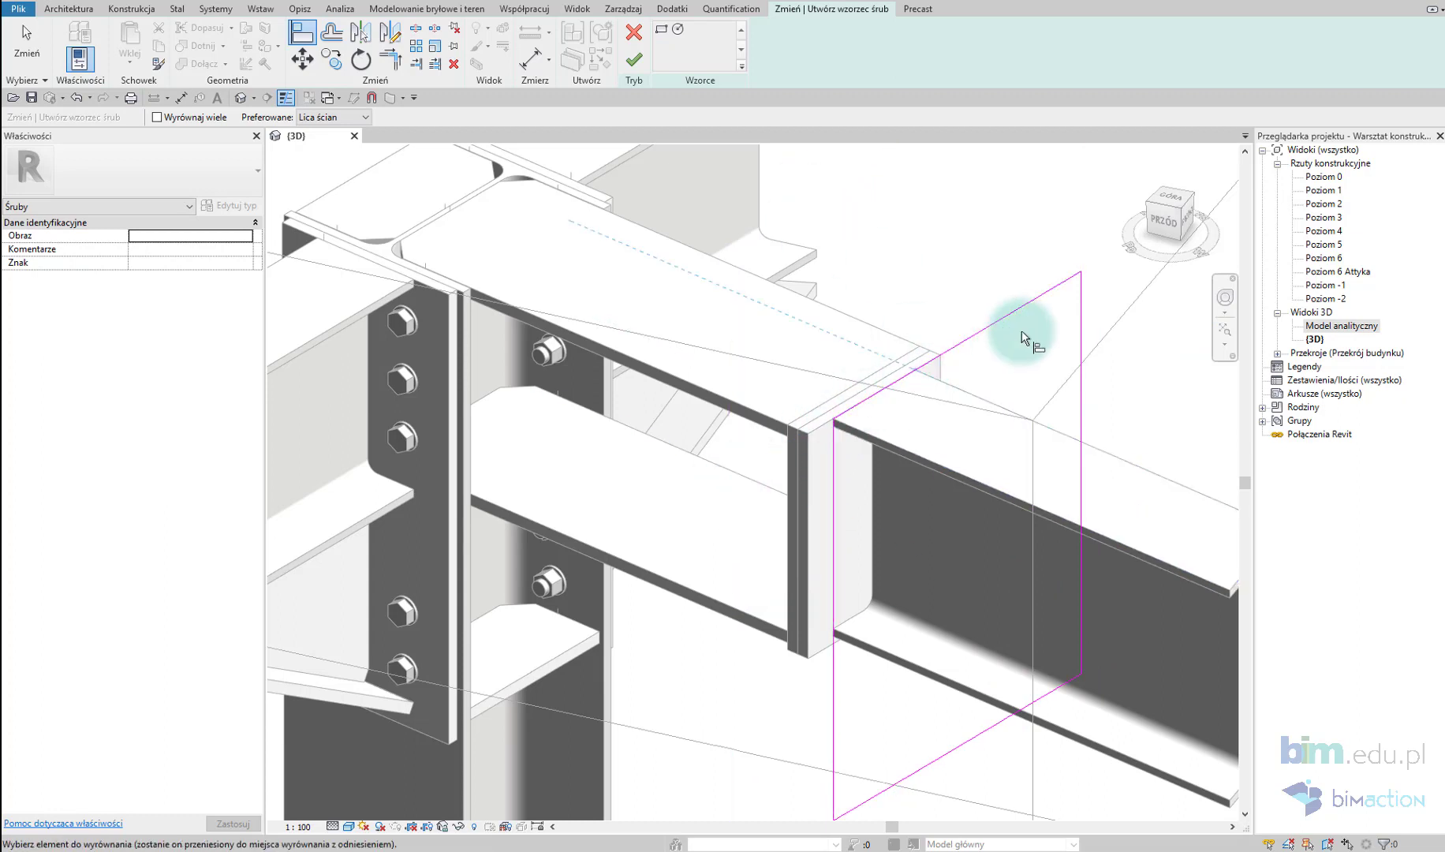
pyautogui.moveTo(878, 790); pyautogui.dragTo(799, 719, button='middle')
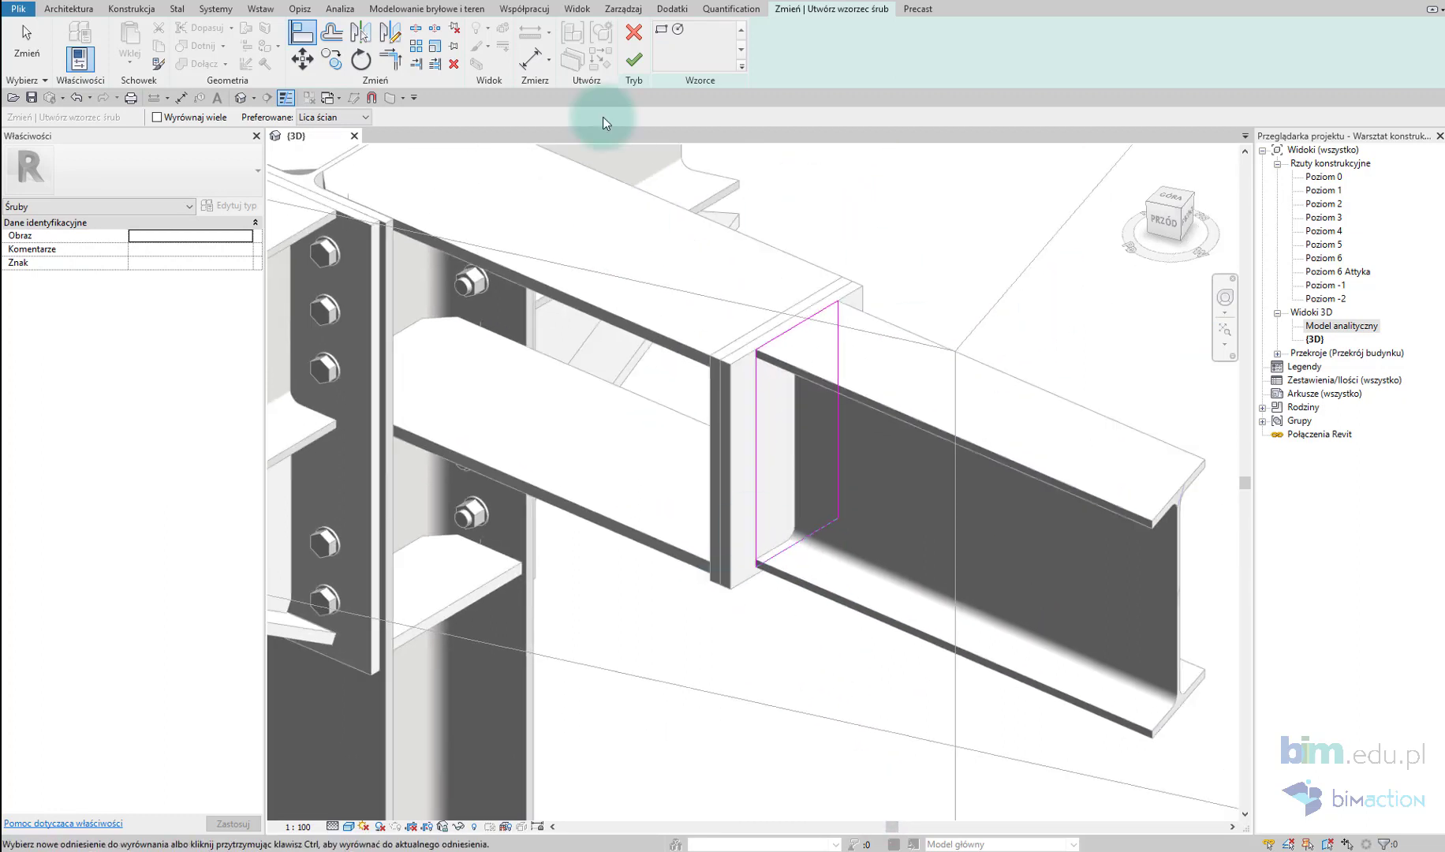
pyautogui.click(634, 59)
# Step: Set the bolts to EN ISO 4014 class 10.9, 20 mm, with side lengths 200 and 160
pyautogui.click(134, 263)
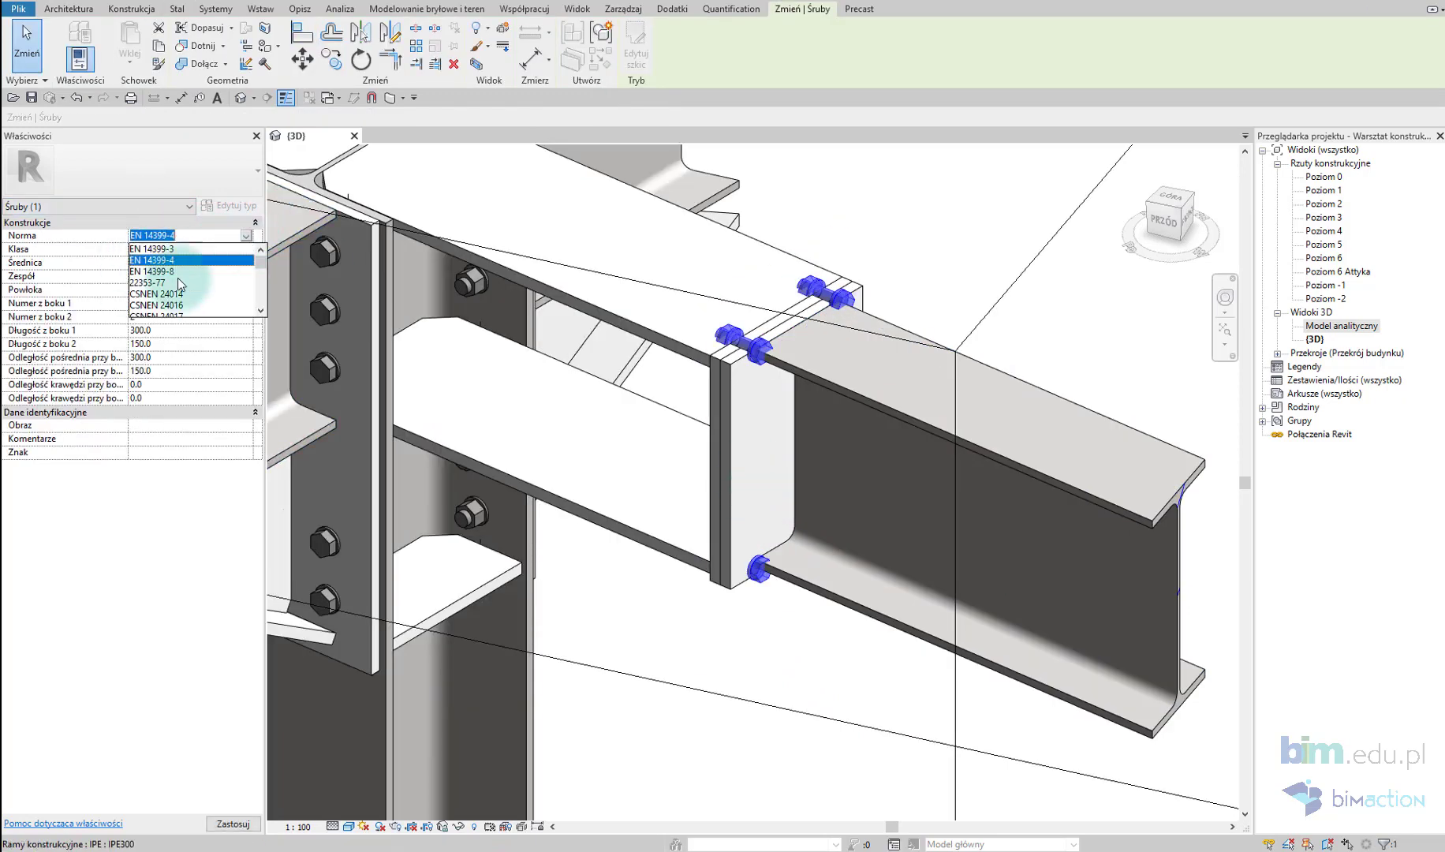
pyautogui.scroll(-2, 184, 270)
pyautogui.scroll(-2, 187, 269)
pyautogui.click(185, 268)
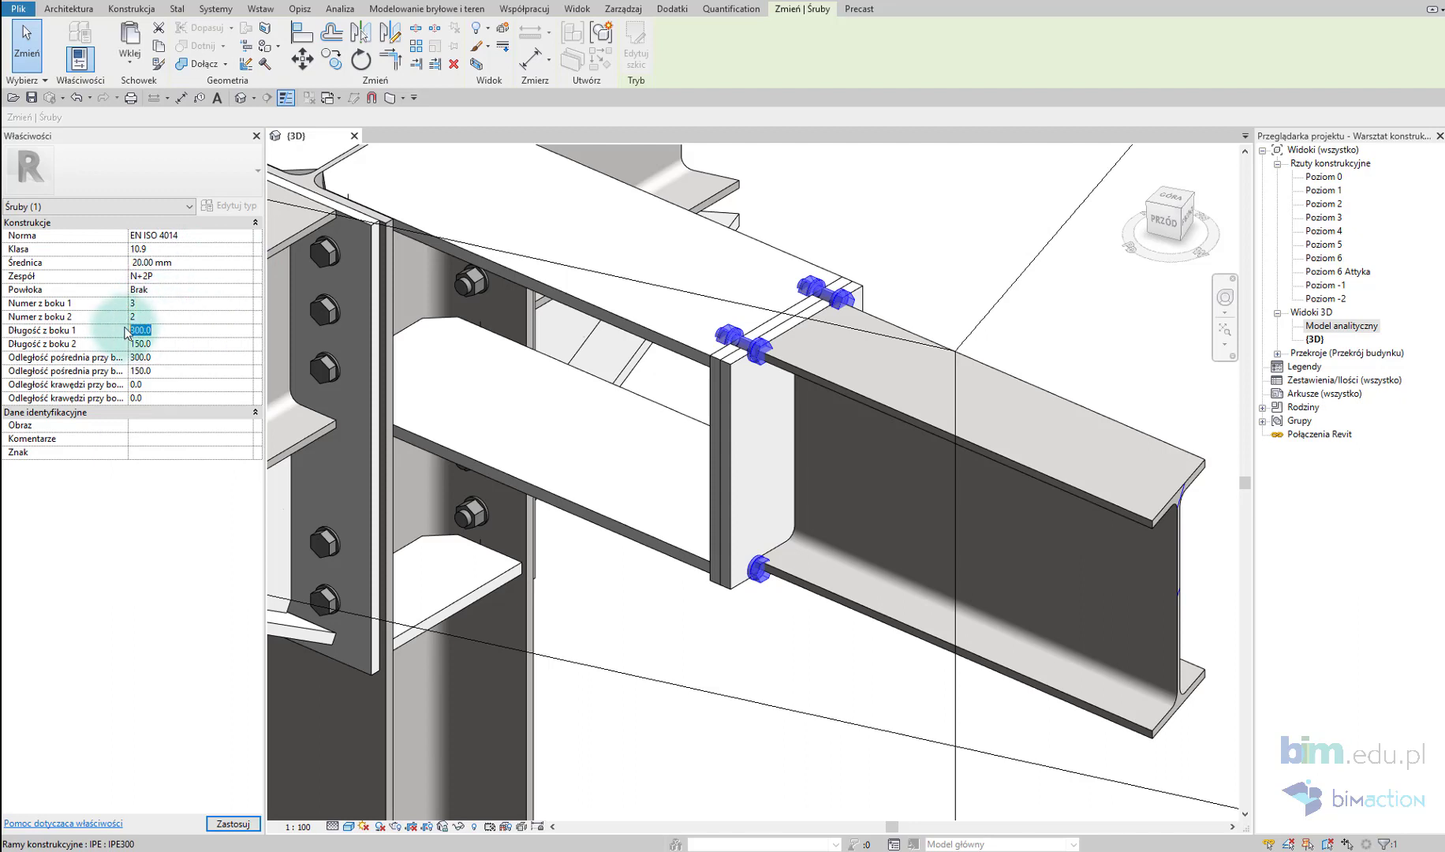
pyautogui.write('200')
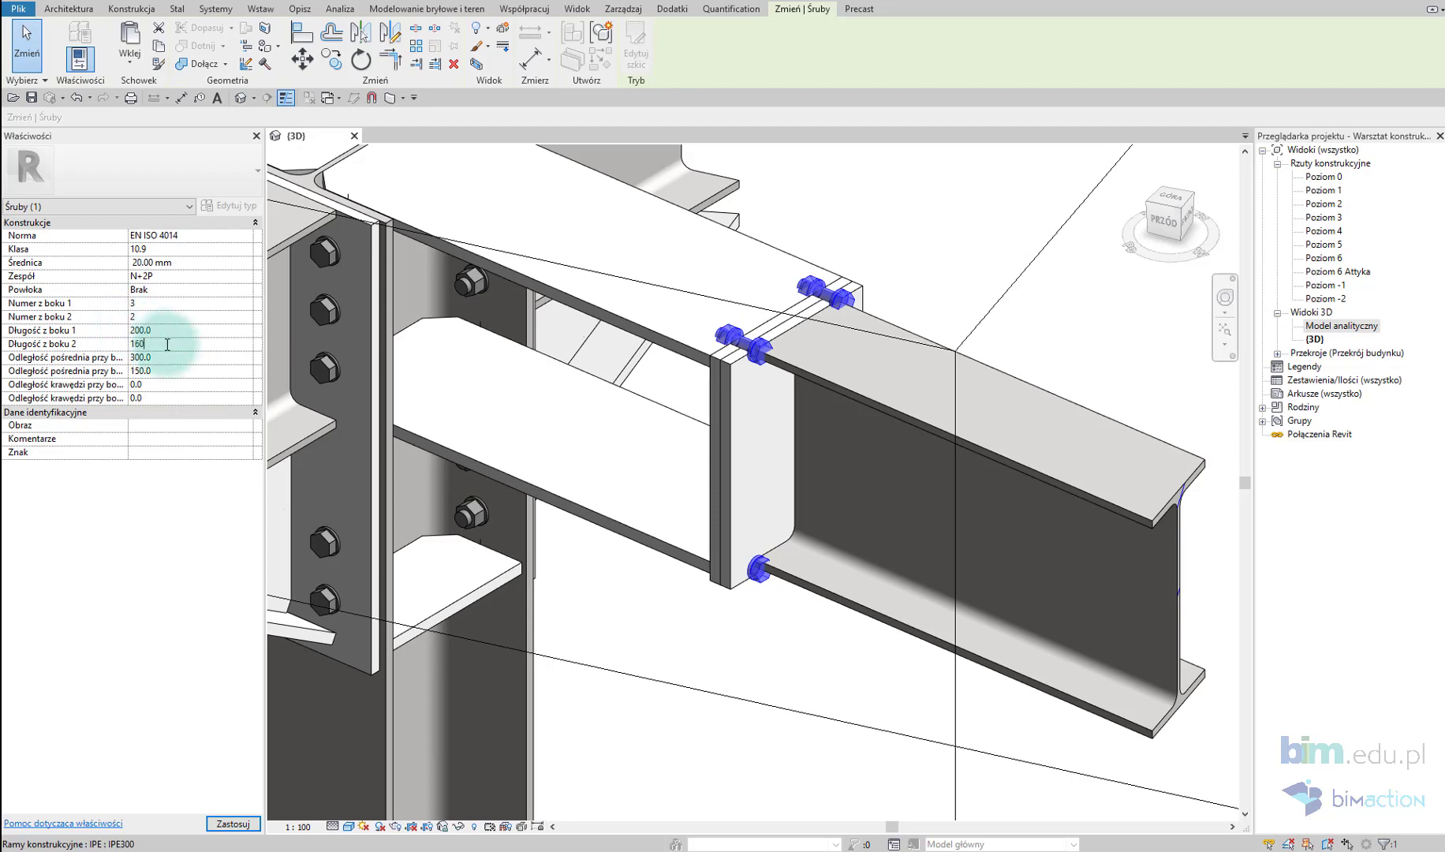
pyautogui.click(930, 262)
pyautogui.moveTo(930, 262)
pyautogui.keyDown('shift'); pyautogui.mouseDown(button='middle')
pyautogui.moveTo(926, 574)
pyautogui.moveTo(745, 444)
pyautogui.moveTo(761, 506)
pyautogui.moveTo(761, 358)
pyautogui.moveTo(751, 523)
pyautogui.moveTo(715, 711)
pyautogui.mouseUp(button='middle'); pyautogui.keyUp('shift')
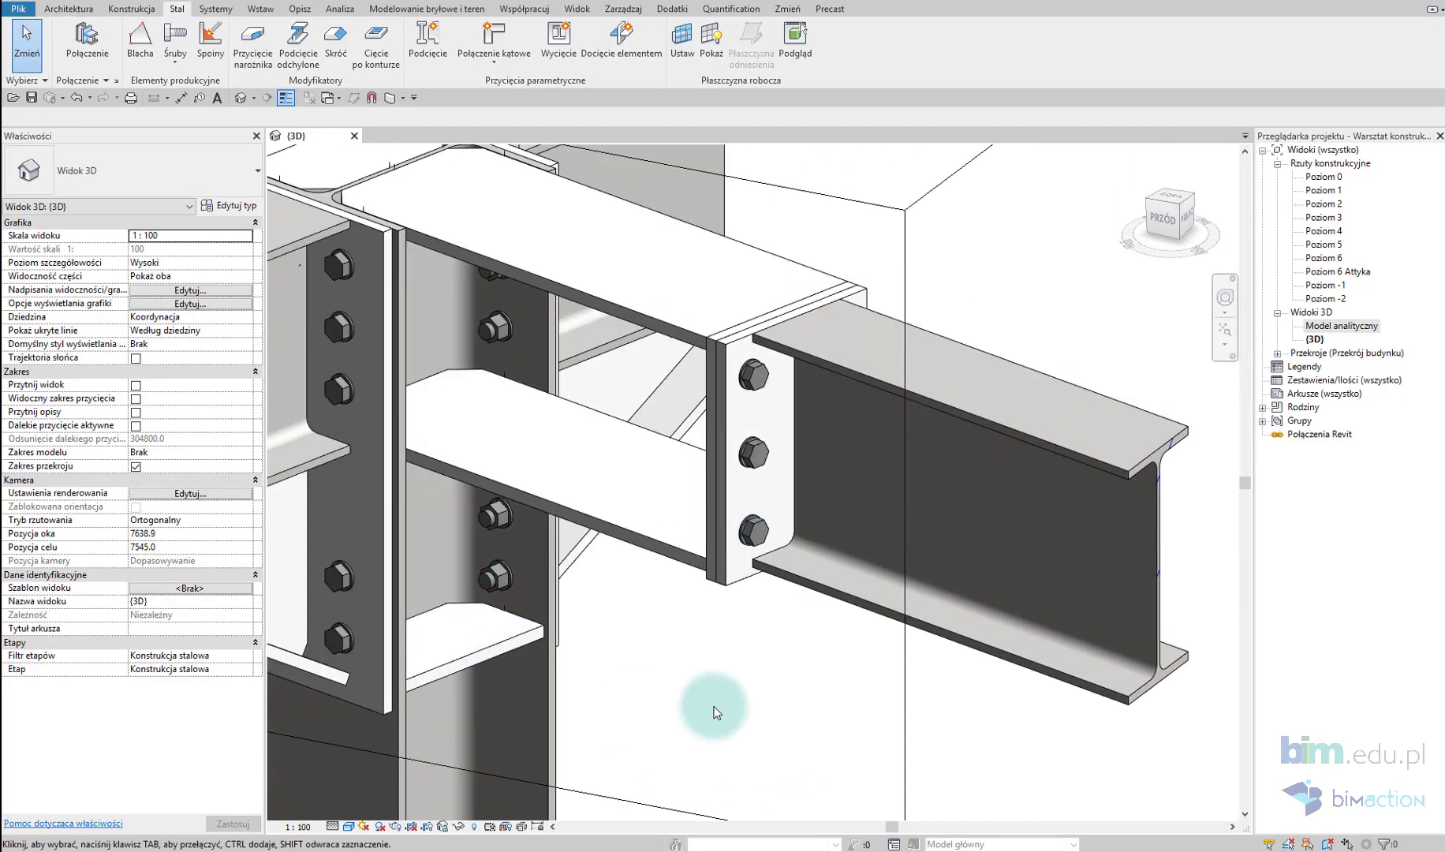
# Step: Create a rectangular steel plate on a grid work plane with 16.0 thickness
pyautogui.click(140, 43)
pyautogui.click(763, 47)
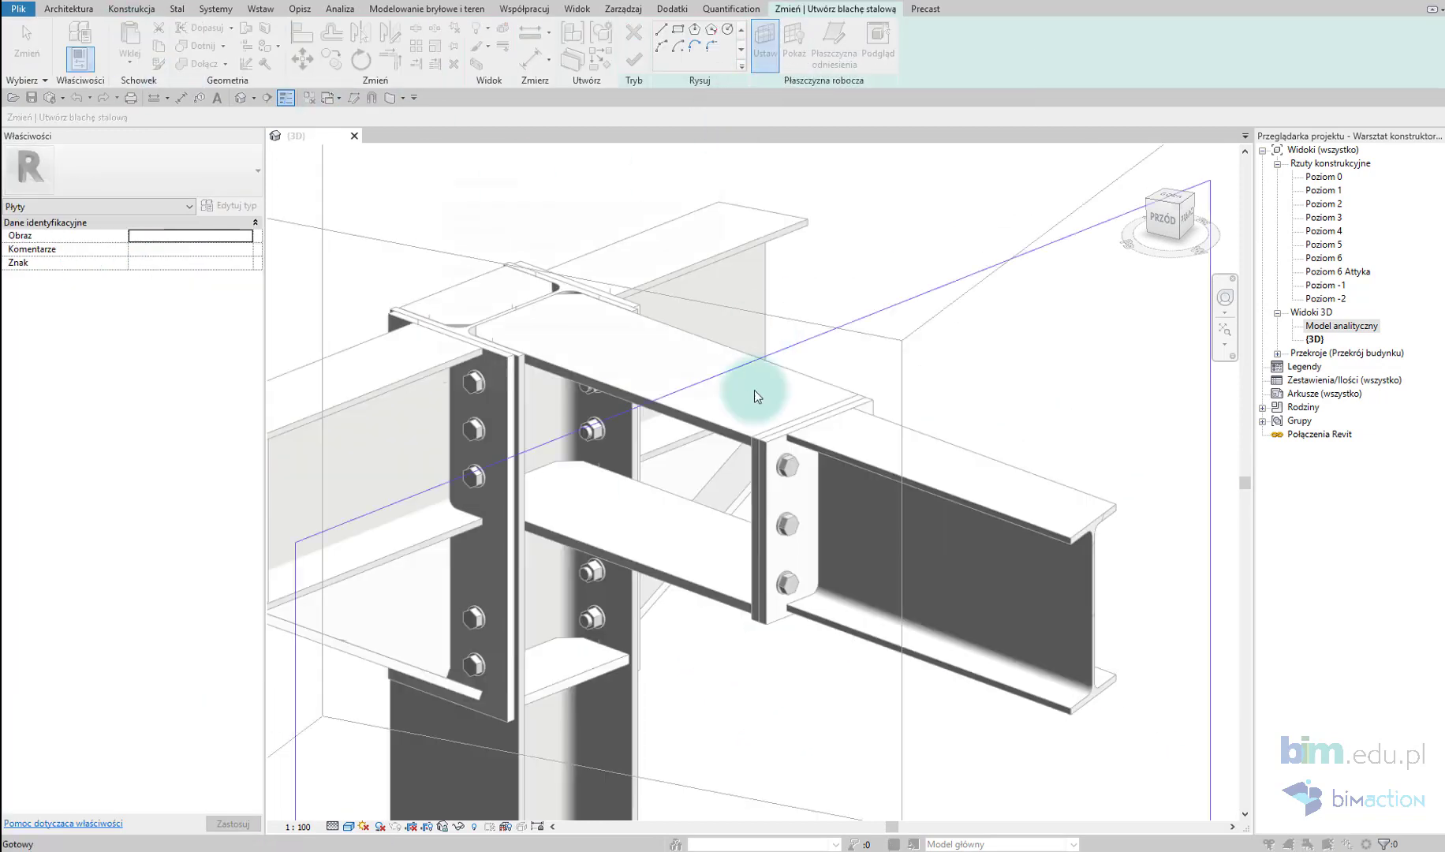
pyautogui.click(609, 290)
pyautogui.click(607, 364)
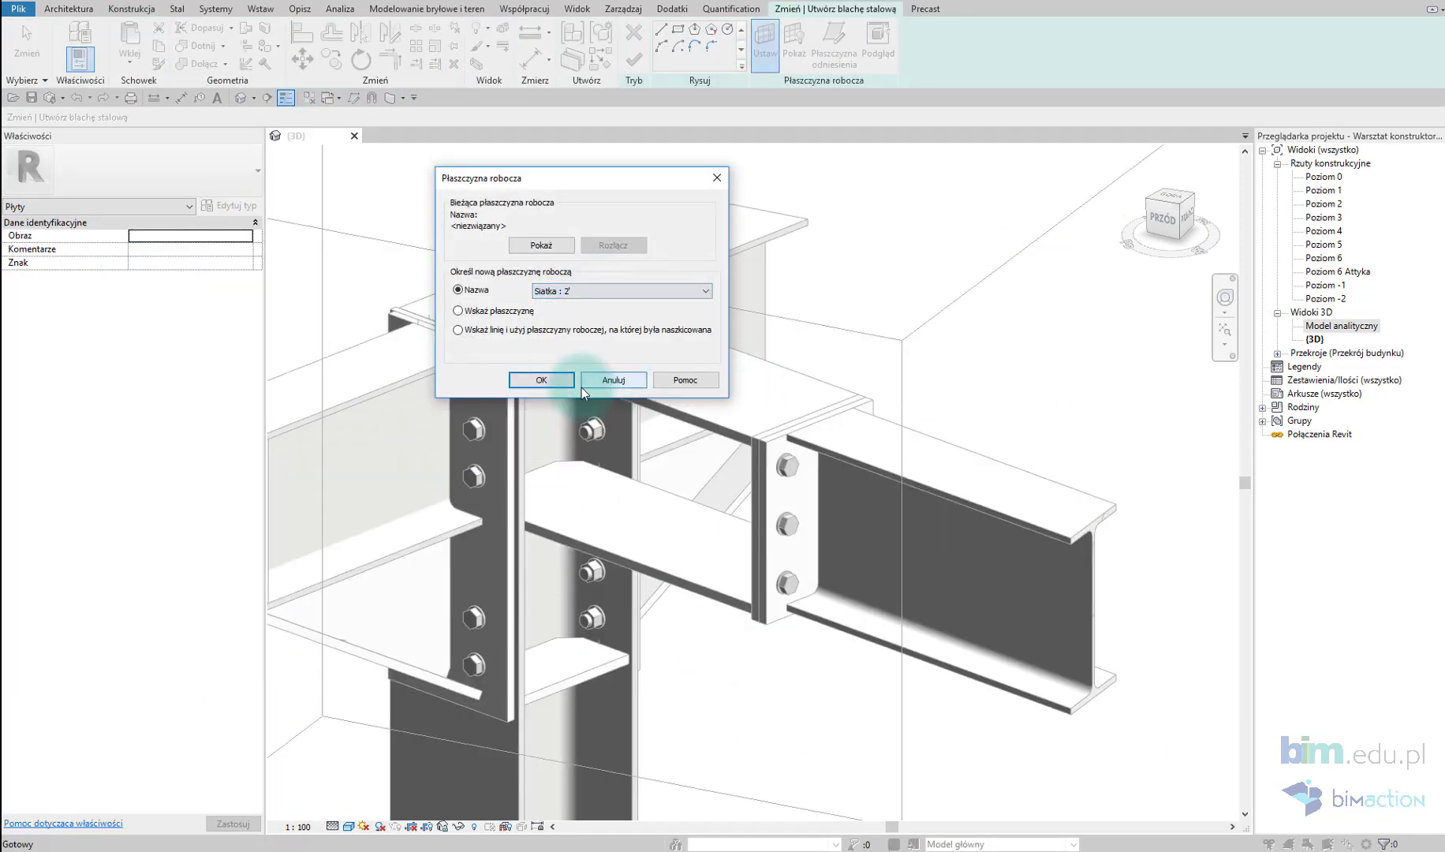
pyautogui.click(544, 380)
pyautogui.click(677, 29)
pyautogui.click(420, 189)
pyautogui.click(855, 710)
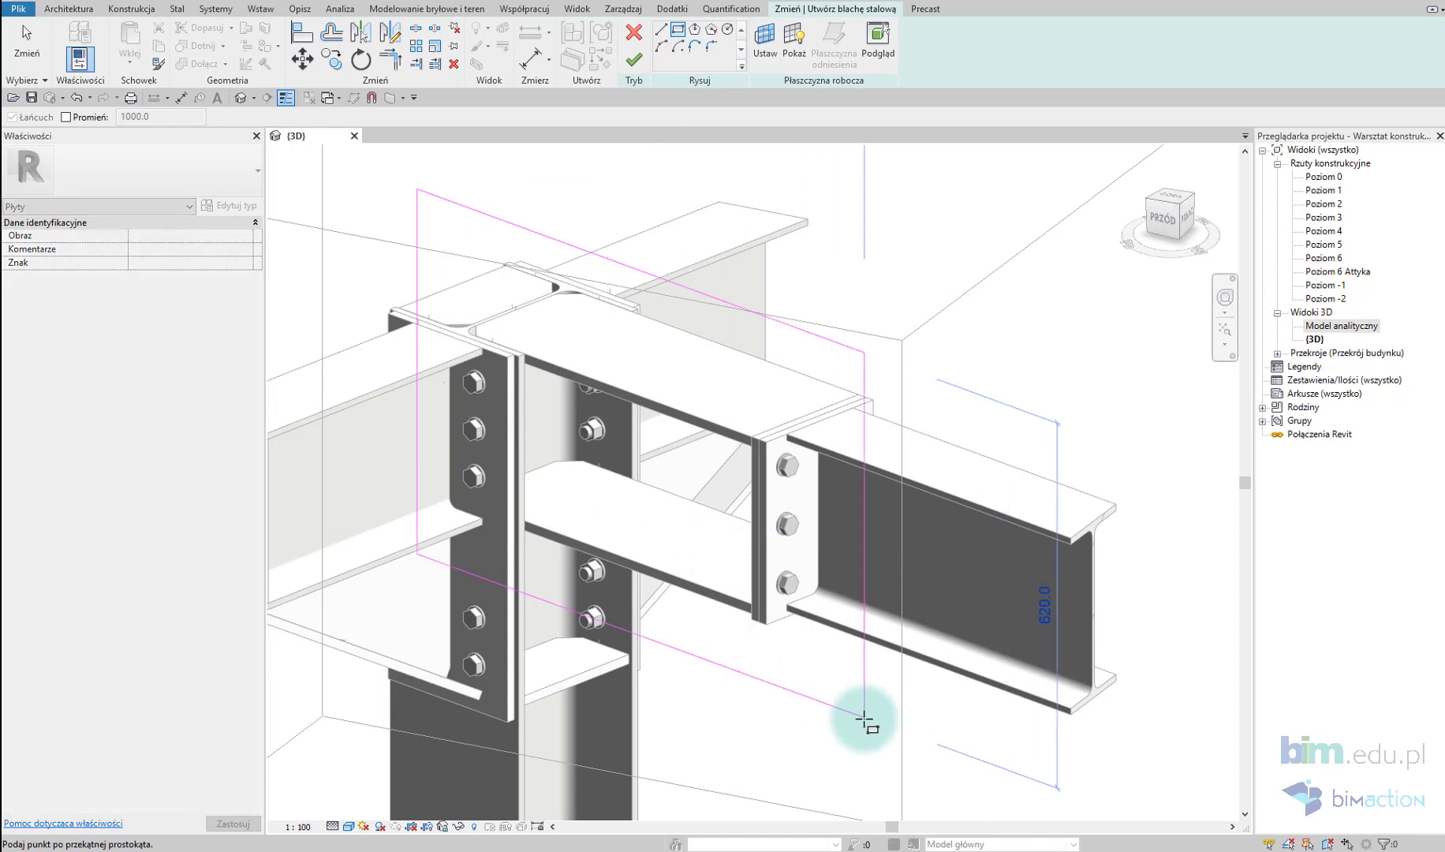
pyautogui.click(633, 59)
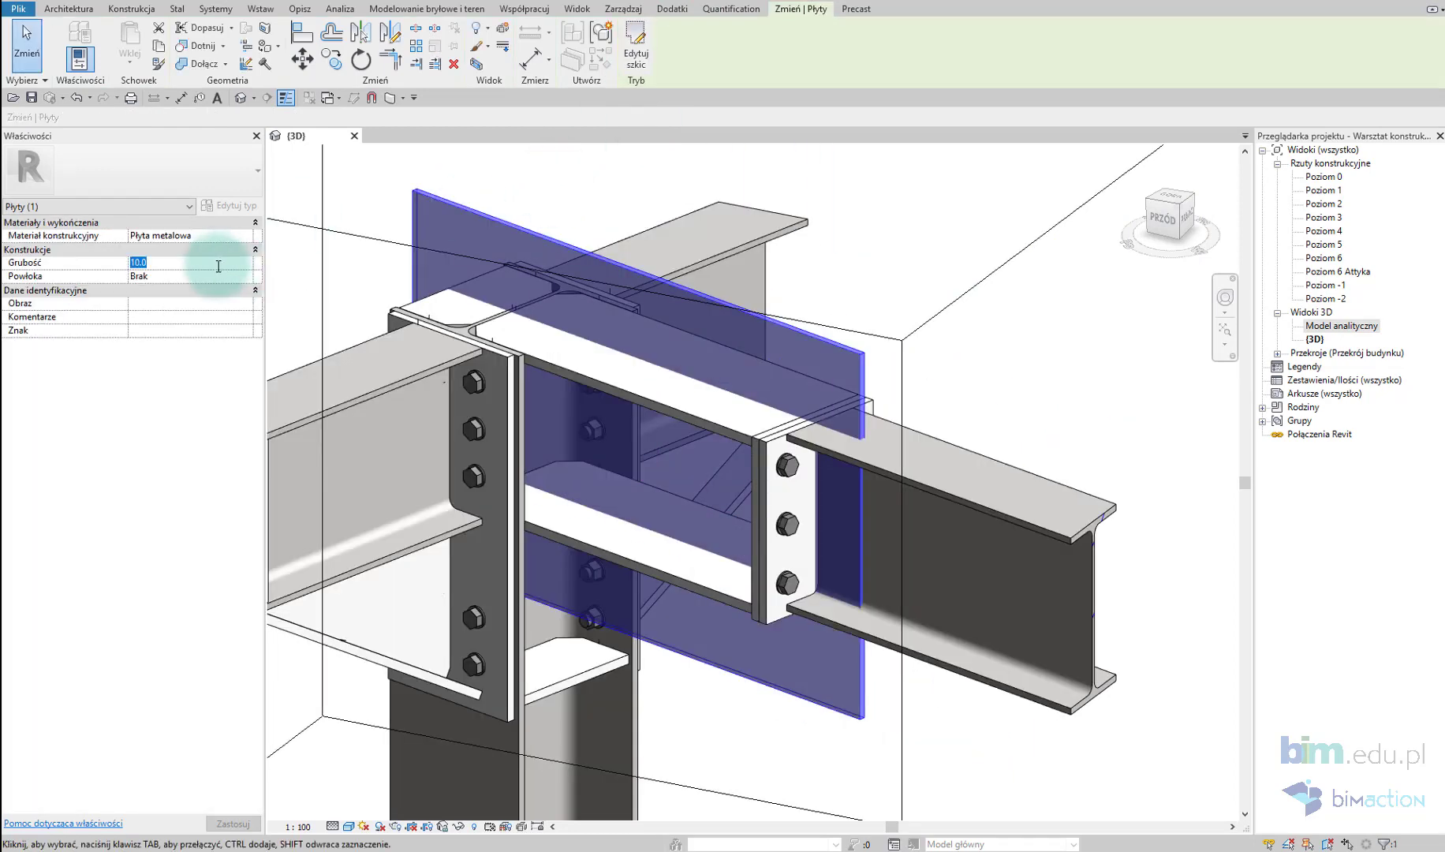
pyautogui.write('16')
pyautogui.click(758, 307)
# Step: Align the plate outline's bottom edge to the beam flange
pyautogui.doubleClick(767, 320)
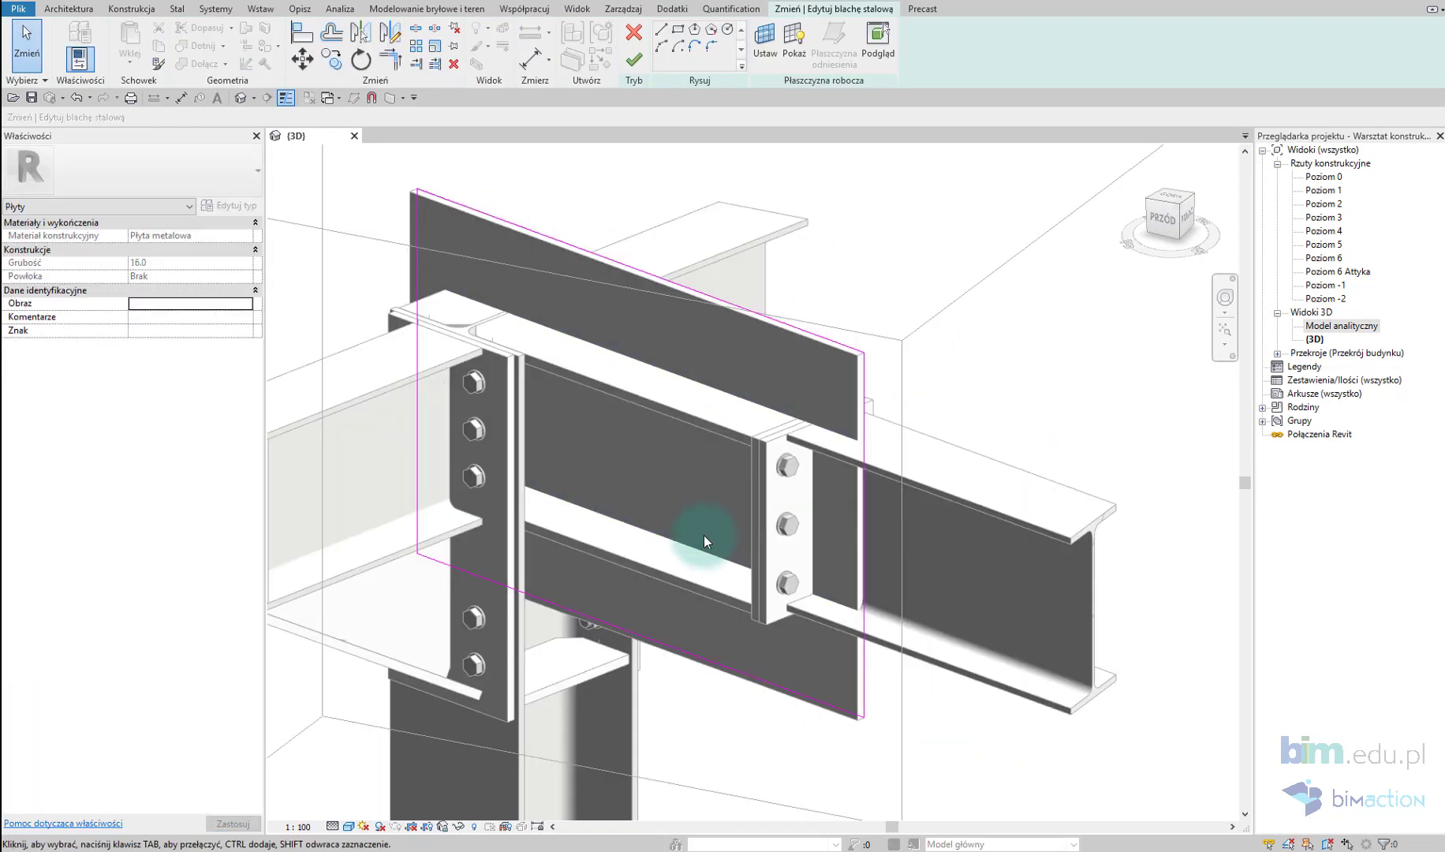
pyautogui.press('a')
pyautogui.press('l')
pyautogui.click(664, 565)
pyautogui.click(672, 643)
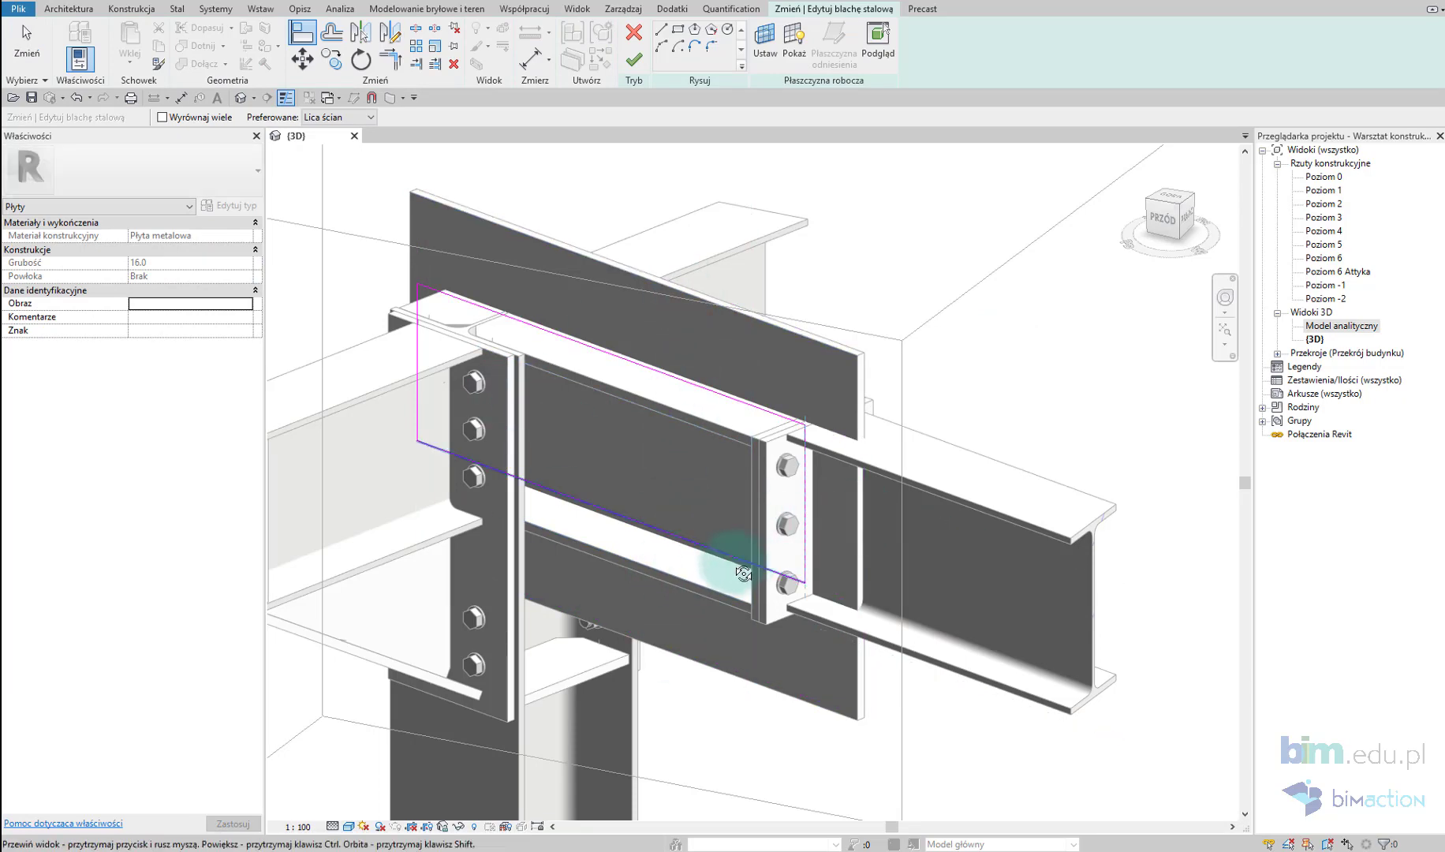
pyautogui.moveTo(716, 554)
pyautogui.keyDown('shift'); pyautogui.mouseDown(button='middle')
pyautogui.moveTo(636, 477)
pyautogui.moveTo(661, 654)
pyautogui.moveTo(600, 635)
pyautogui.mouseUp(button='middle'); pyautogui.keyUp('shift')
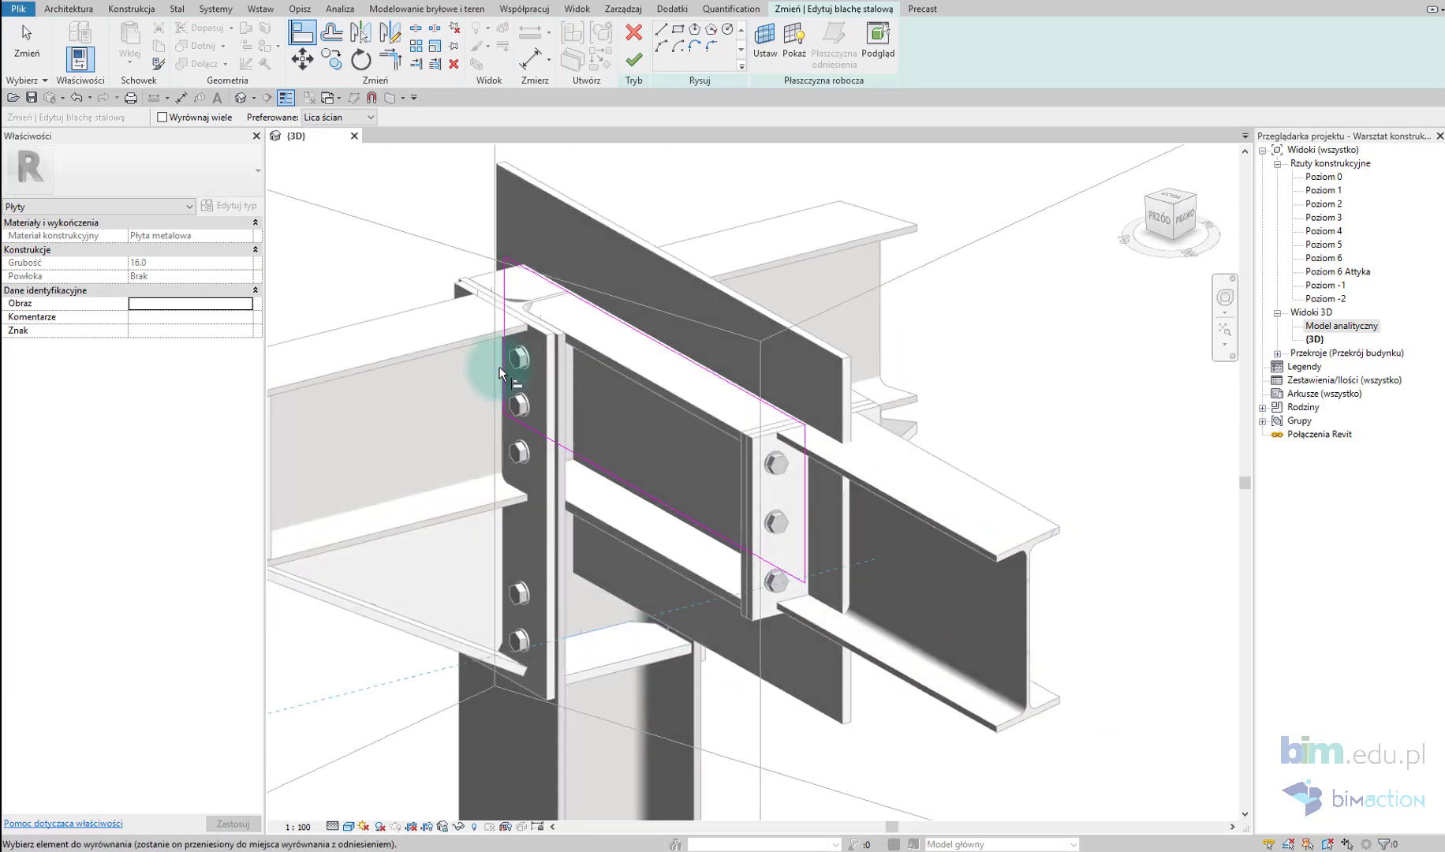
pyautogui.keyDown('shift'); pyautogui.moveTo(630, 545); pyautogui.dragTo(636, 117, button='middle'); pyautogui.keyUp('shift')
# Step: Move the 16-thick plate 8 sideways in top wireframe view, then return to isometric
pyautogui.click(633, 59)
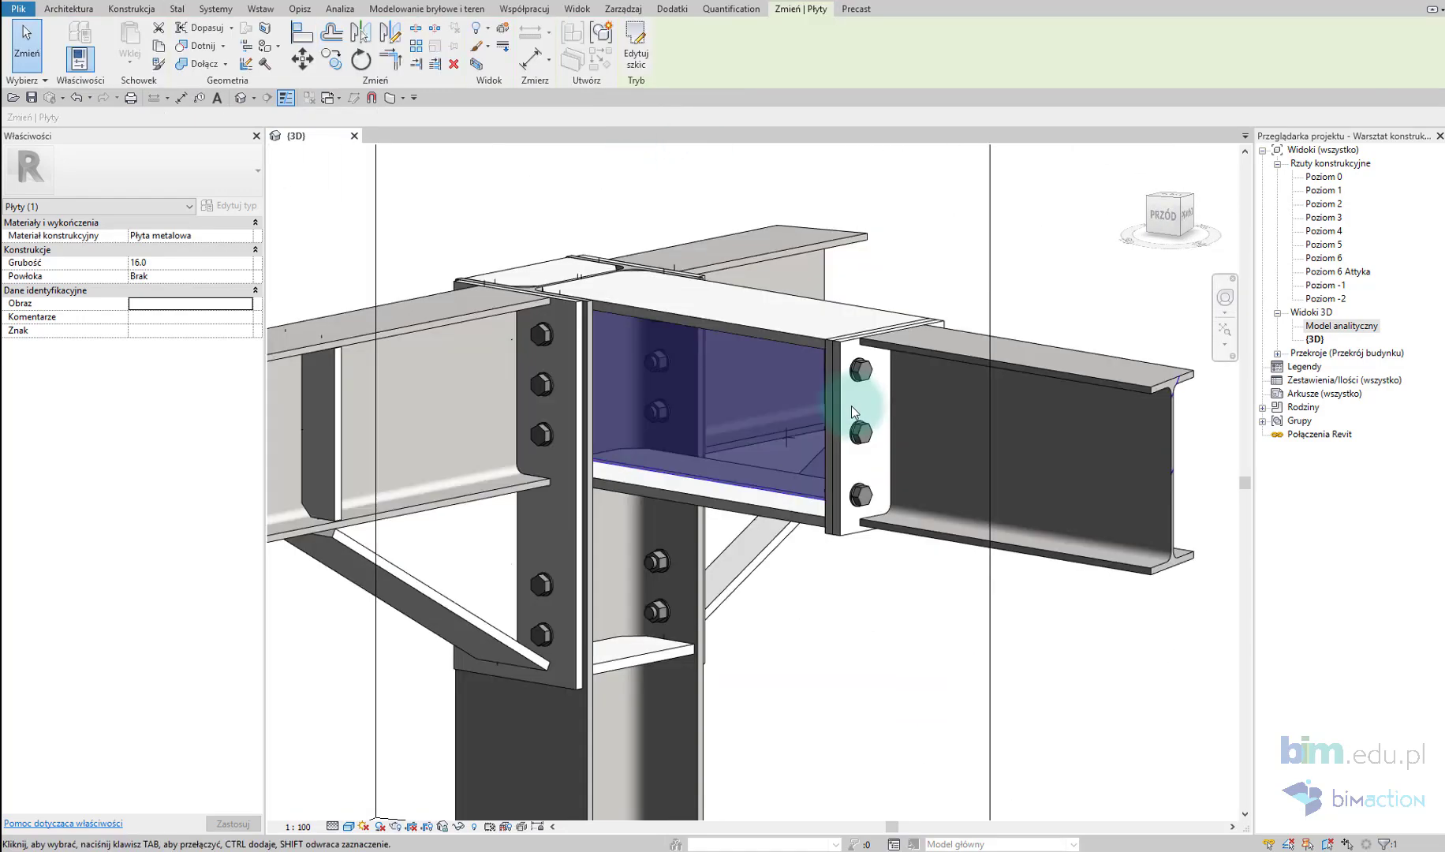
pyautogui.click(1166, 199)
pyautogui.click(348, 826)
pyautogui.click(371, 730)
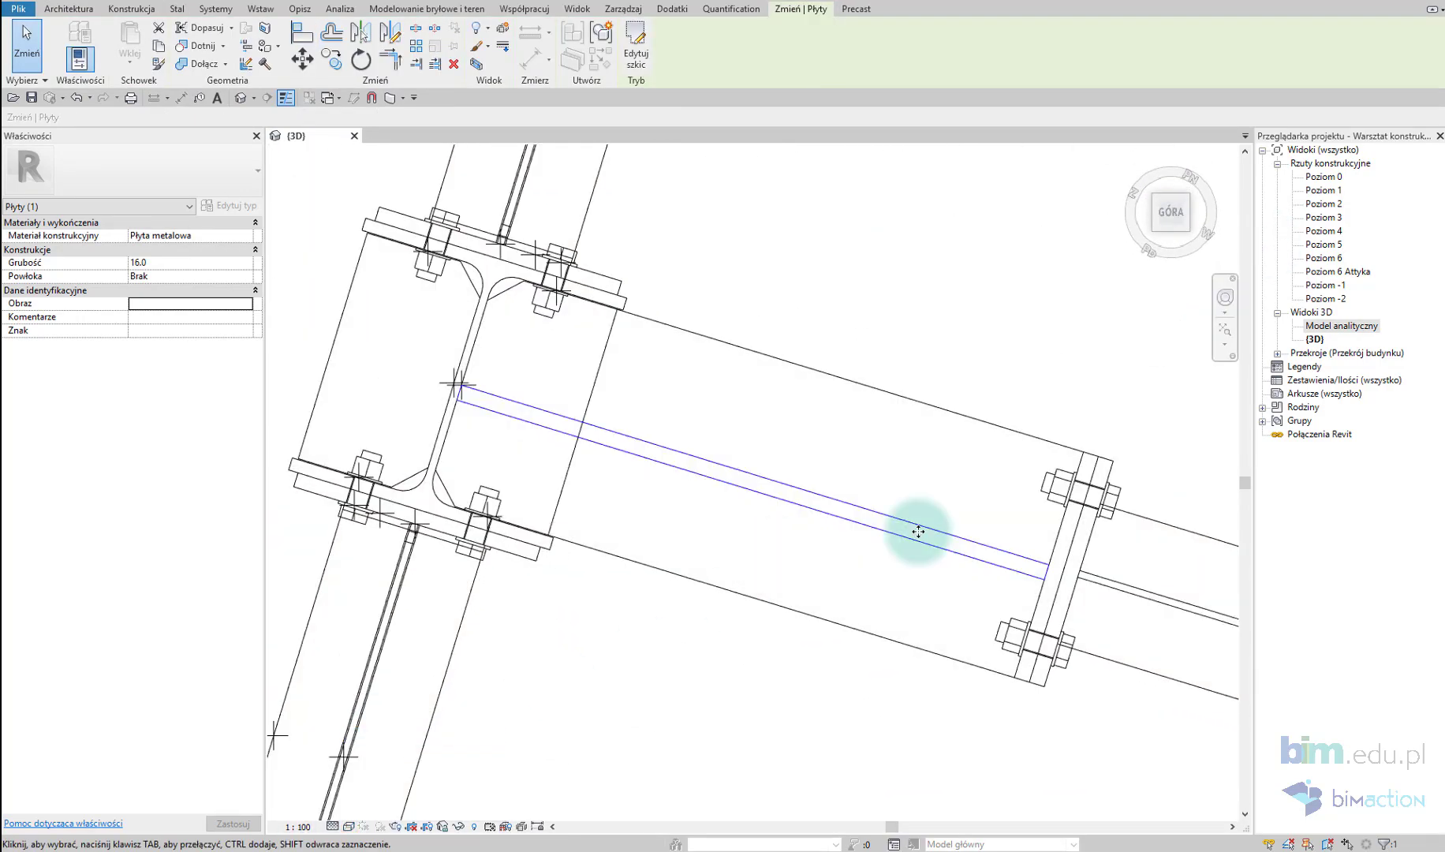
pyautogui.press('m')
pyautogui.press('v')
pyautogui.scroll(2, 1056, 582)
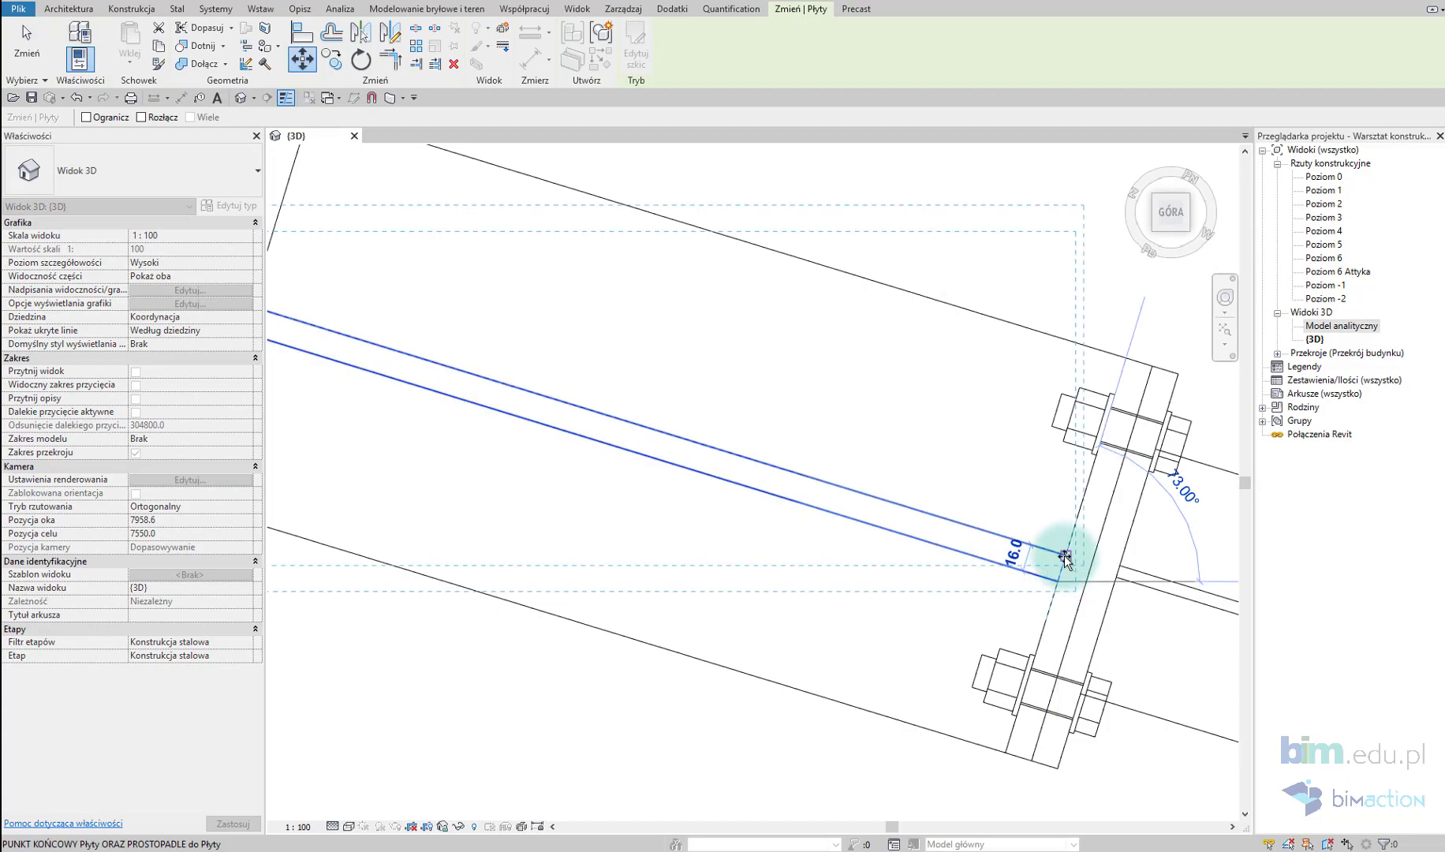
pyautogui.write('8')
pyautogui.press('Return')
pyautogui.press('Escape')
pyautogui.moveTo(958, 571)
pyautogui.keyDown('shift'); pyautogui.mouseDown(button='middle')
pyautogui.moveTo(903, 403)
pyautogui.moveTo(910, 588)
pyautogui.moveTo(599, 441)
pyautogui.mouseUp(button='middle'); pyautogui.keyUp('shift')
pyautogui.click(252, 44)
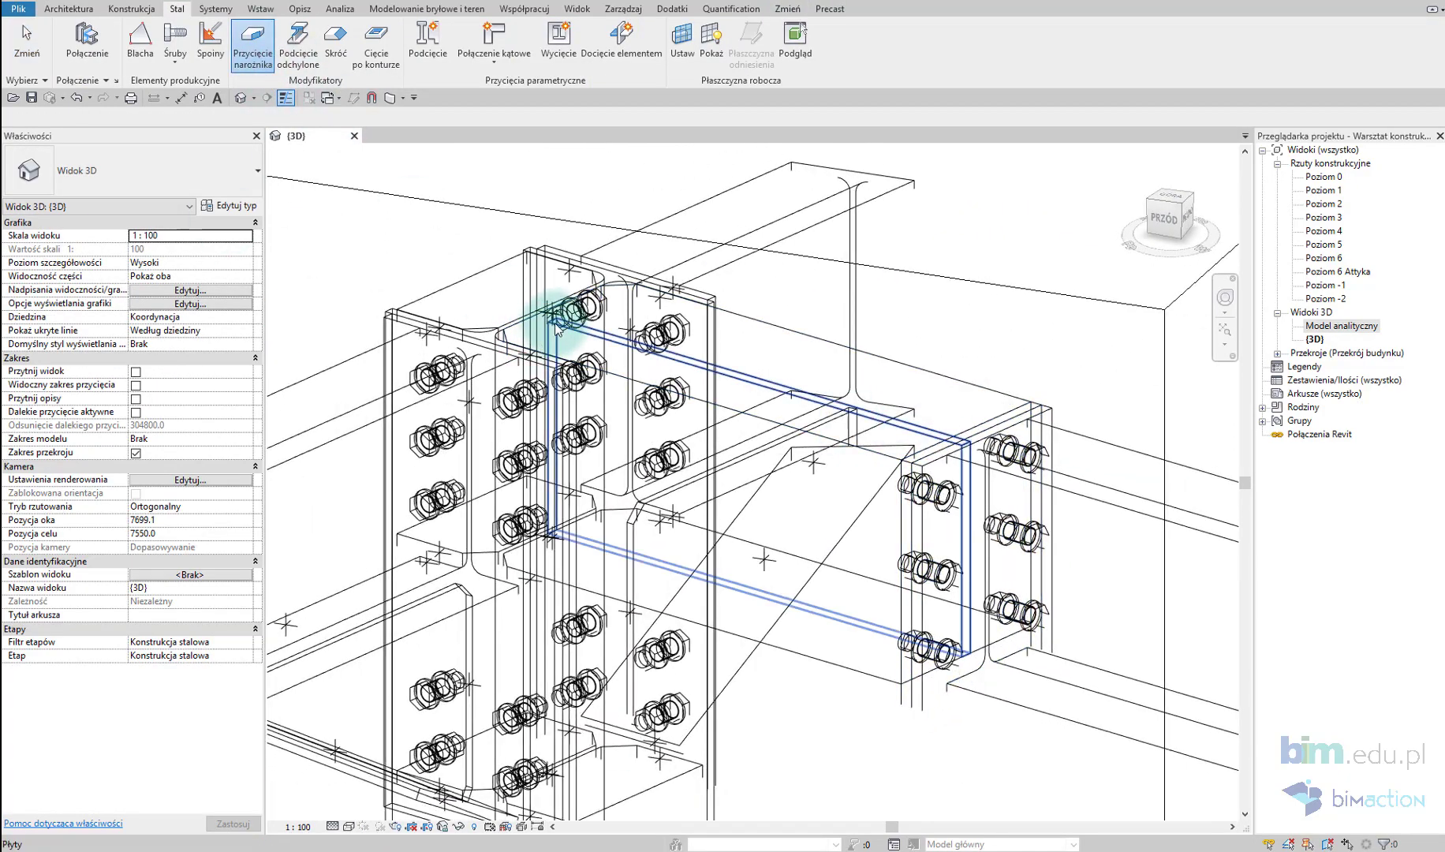
# Step: Cut 15 × 15 corners on the plate and switch the display back to Realistic
pyautogui.click(549, 335)
pyautogui.moveTo(533, 362)
pyautogui.keyDown('shift'); pyautogui.mouseDown(button='middle')
pyautogui.moveTo(861, 484)
pyautogui.moveTo(398, 93)
pyautogui.mouseUp(button='middle'); pyautogui.keyUp('shift')
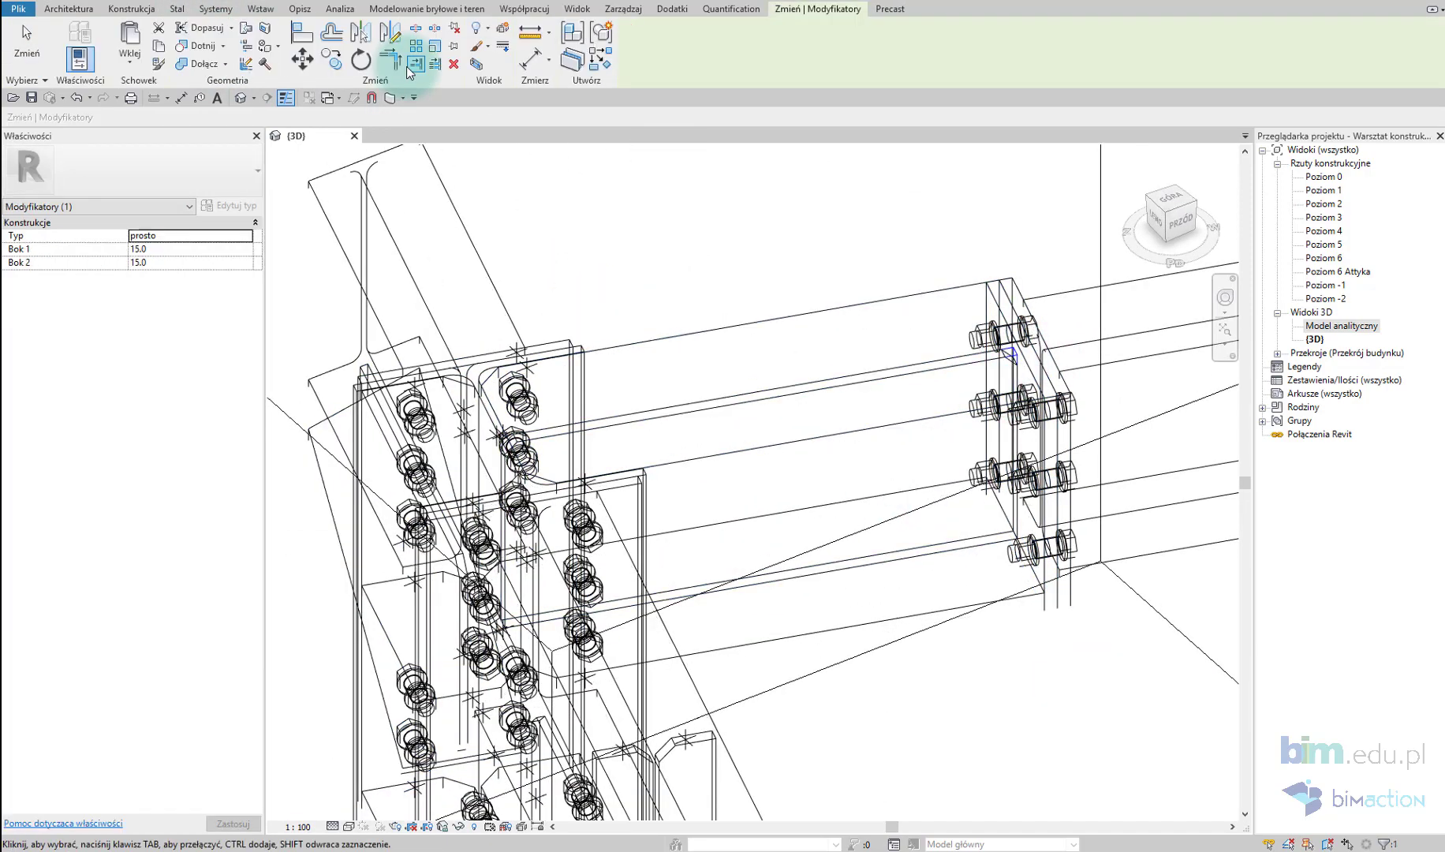
pyautogui.moveTo(461, 489)
pyautogui.keyDown('shift'); pyautogui.mouseDown(button='middle')
pyautogui.moveTo(741, 565)
pyautogui.moveTo(558, 427)
pyautogui.mouseUp(button='middle'); pyautogui.keyUp('shift')
pyautogui.scroll(3, 558, 427)
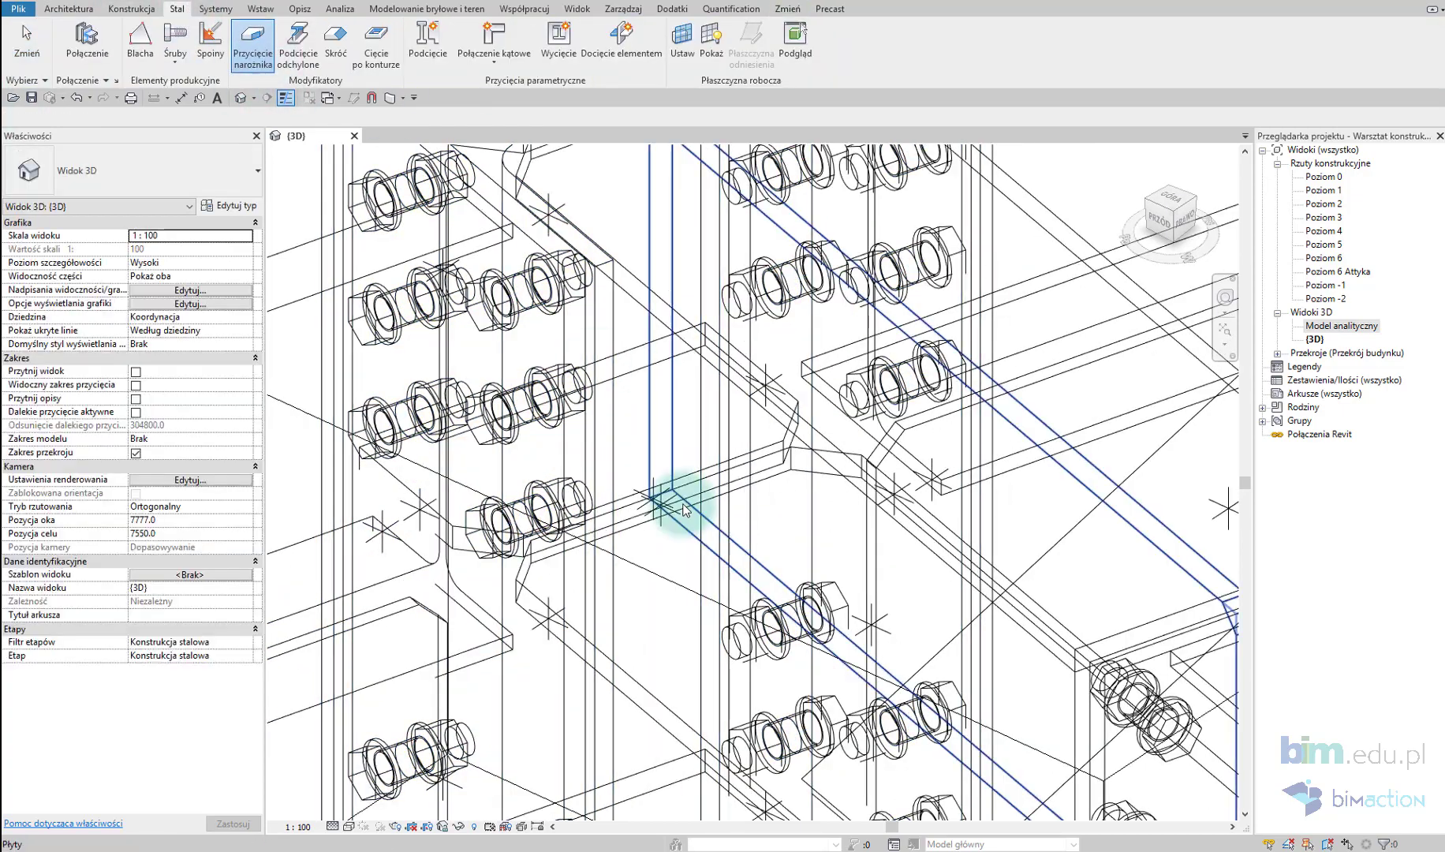
pyautogui.scroll(-5, 654, 478)
pyautogui.keyDown('shift'); pyautogui.moveTo(844, 413); pyautogui.dragTo(848, 619, button='middle'); pyautogui.keyUp('shift')
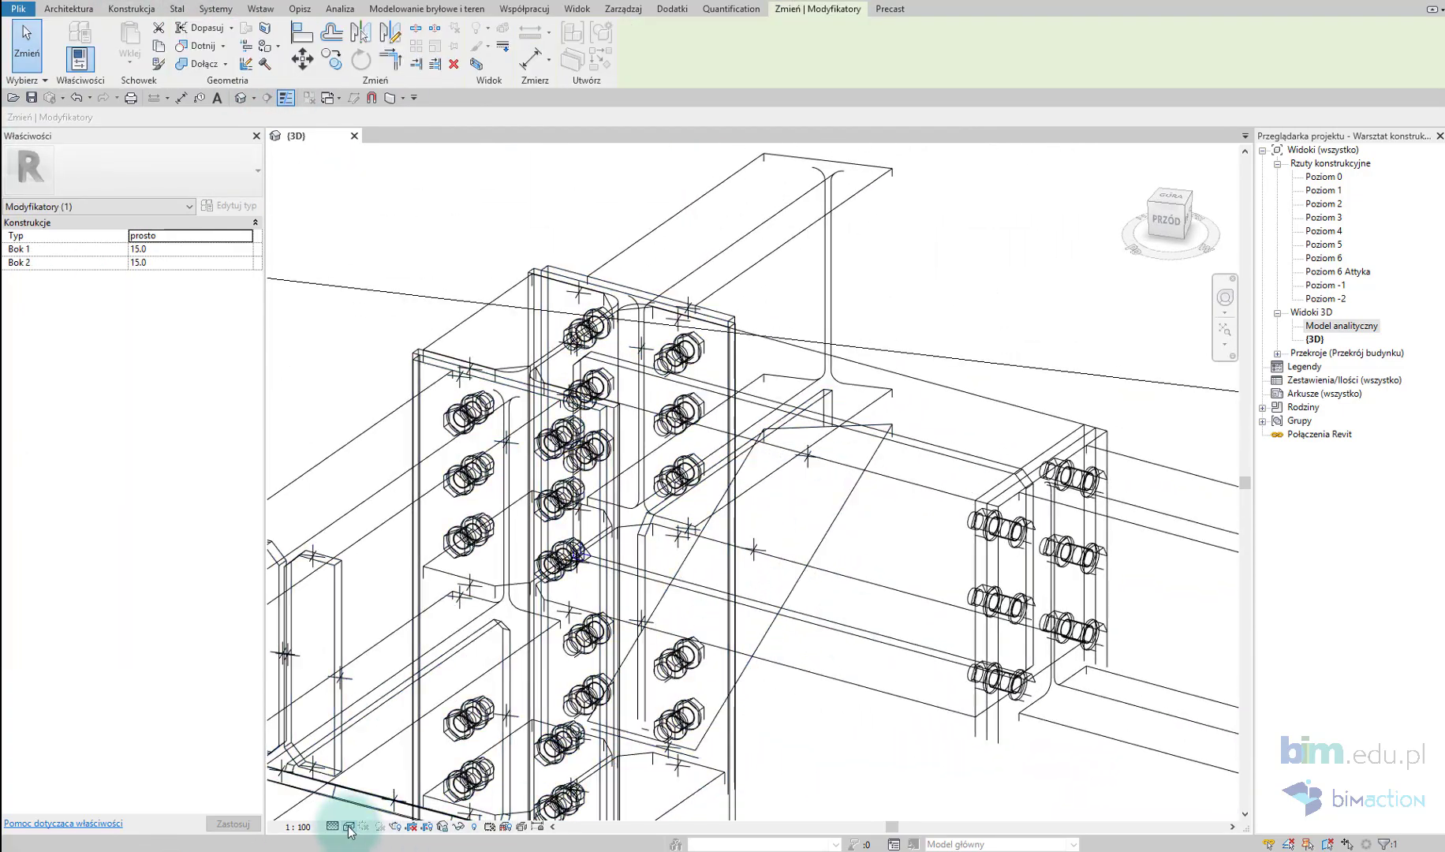
pyautogui.click(349, 827)
pyautogui.click(384, 793)
pyautogui.scroll(-1, 823, 512)
# Step: Rotate the plate below the beam 90°, align its top edge to the flange, and trim a corner
pyautogui.click(822, 512)
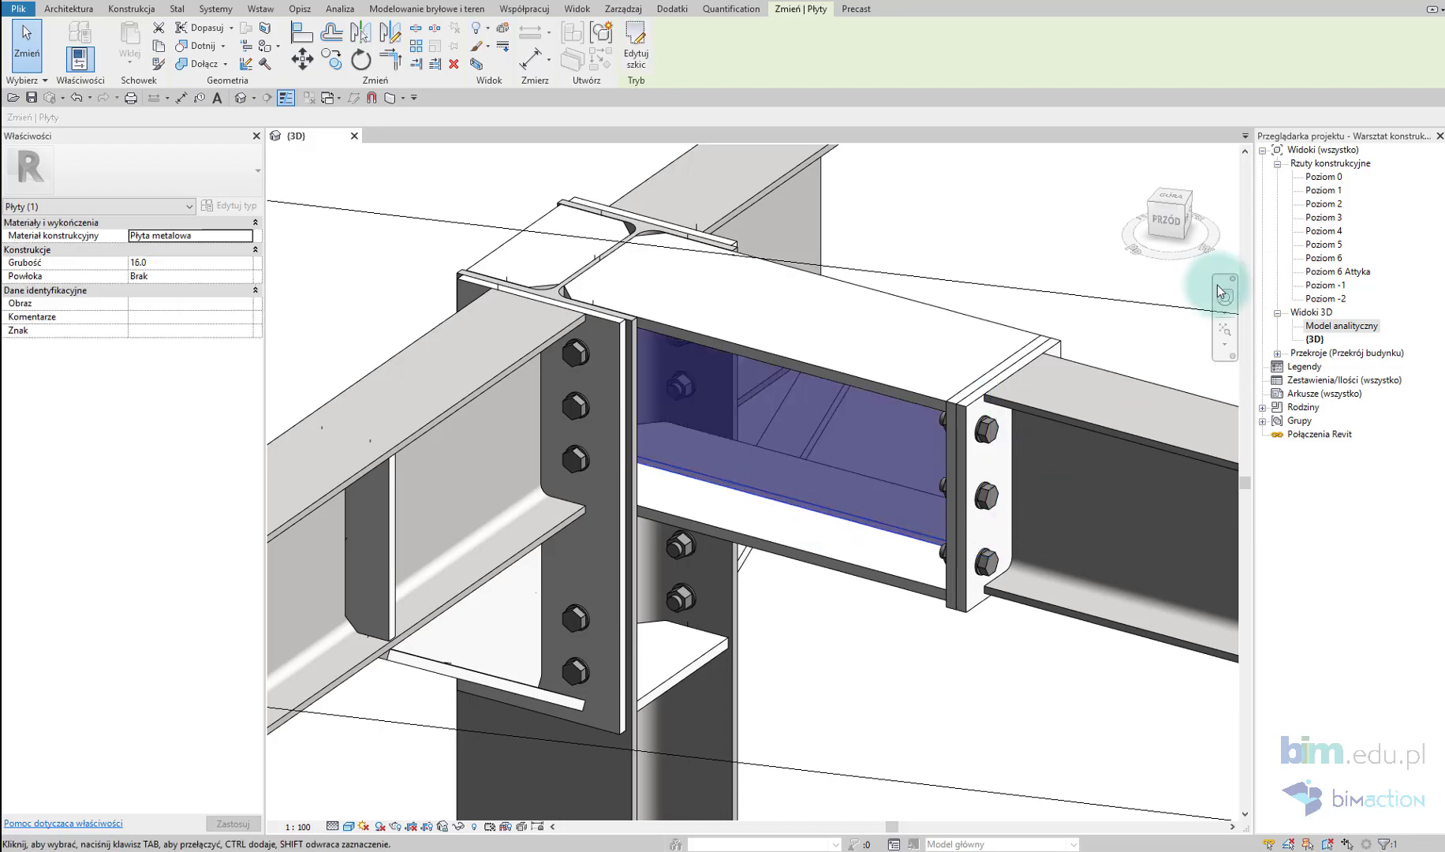
pyautogui.scroll(2, 904, 410)
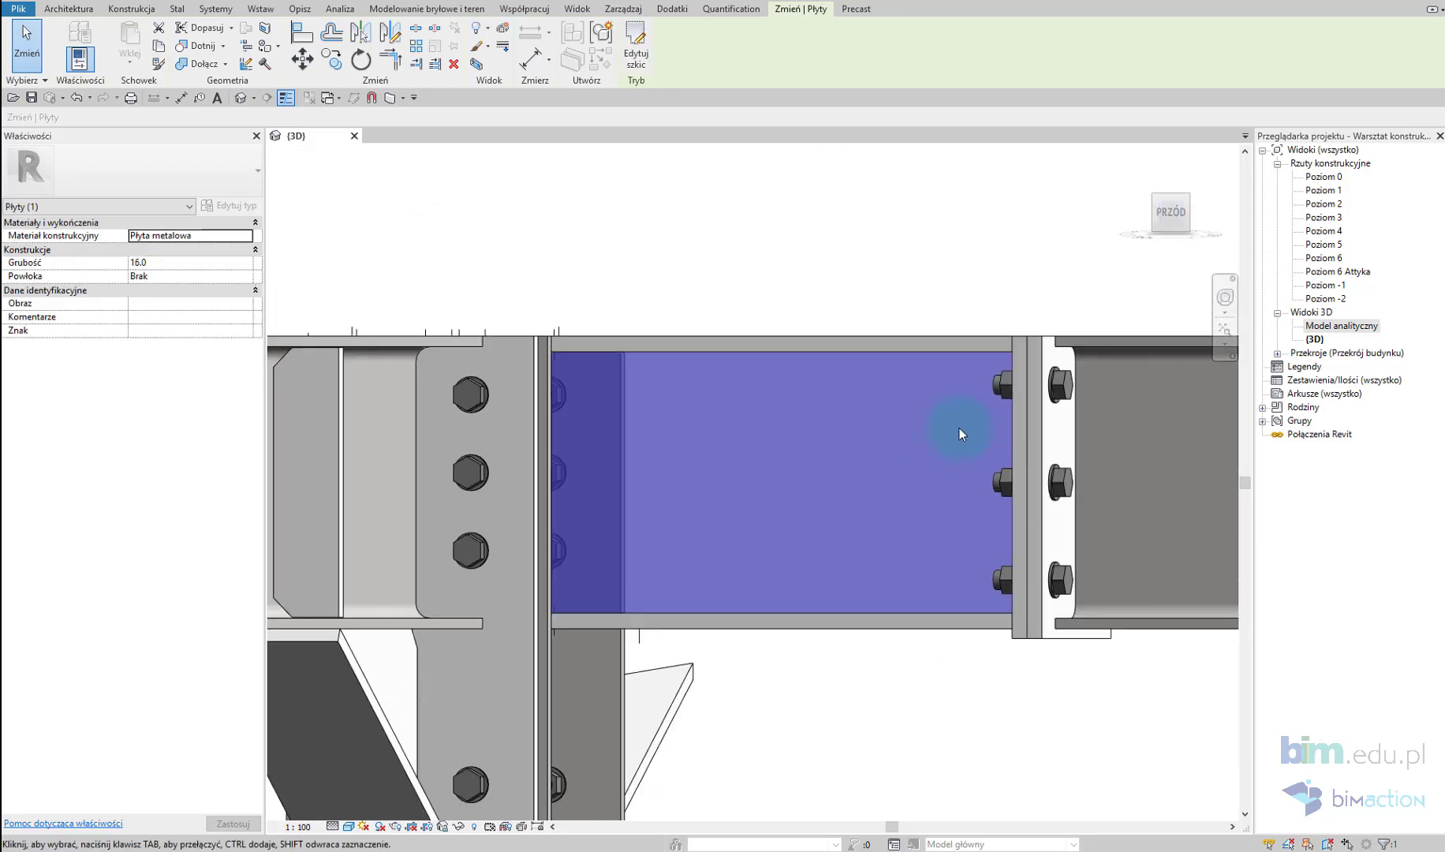
pyautogui.press('r')
pyautogui.press('o')
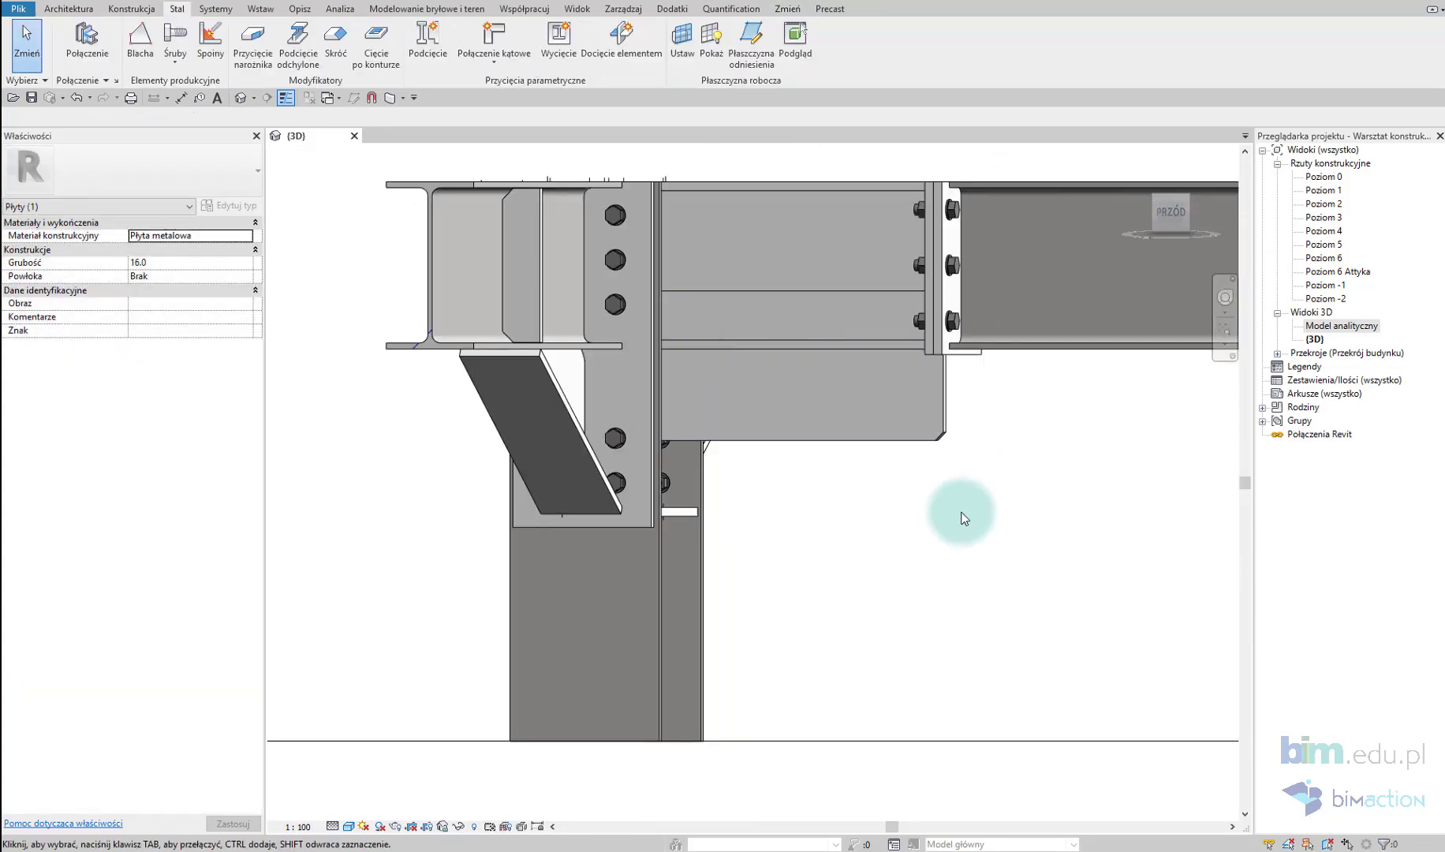
pyautogui.doubleClick(918, 435)
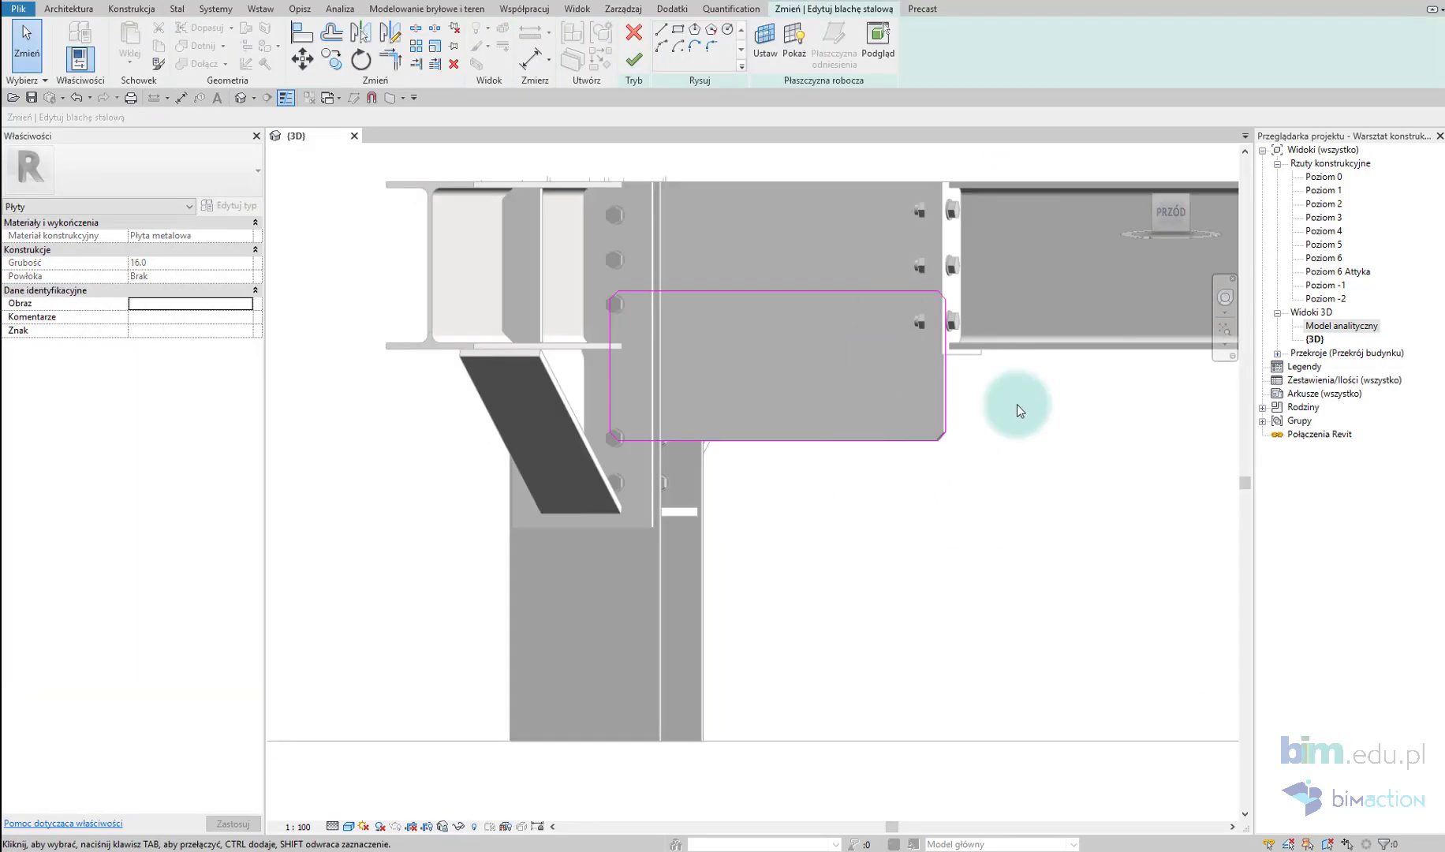
pyautogui.keyDown('shift'); pyautogui.moveTo(1017, 403); pyautogui.dragTo(992, 366, button='middle'); pyautogui.keyUp('shift')
pyautogui.click(883, 281)
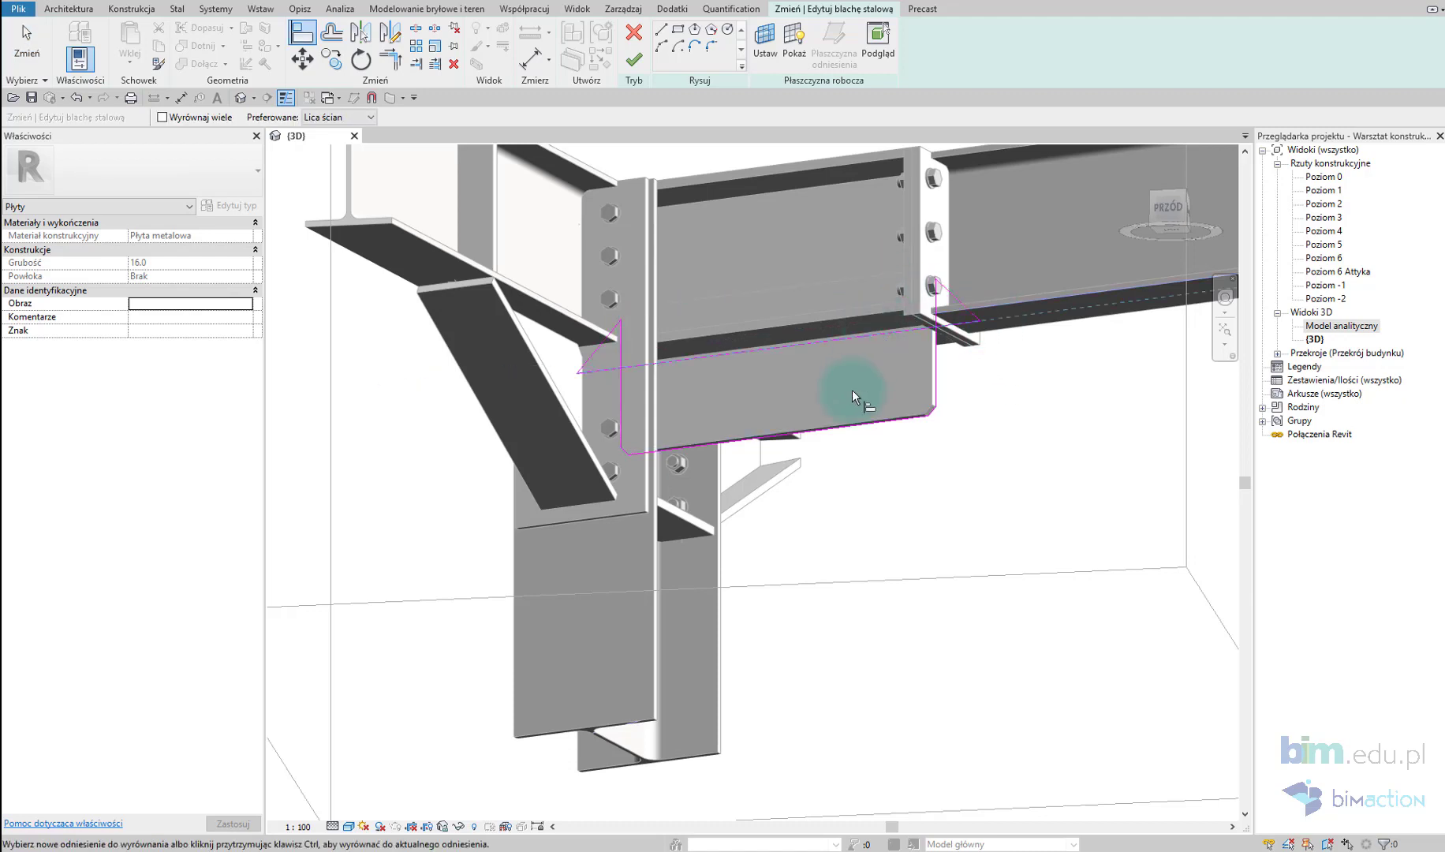
pyautogui.click(934, 356)
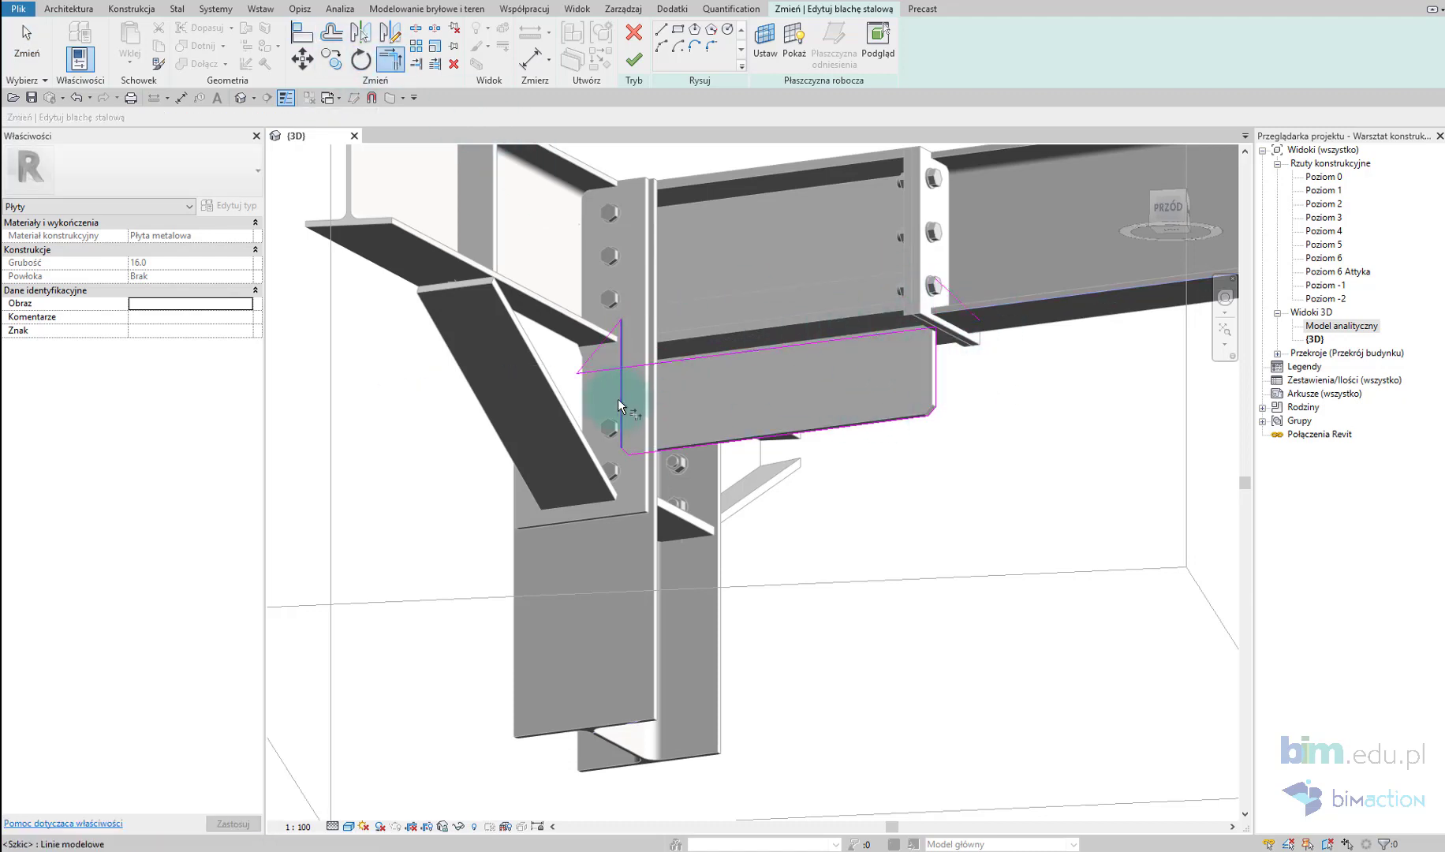
pyautogui.click(618, 398)
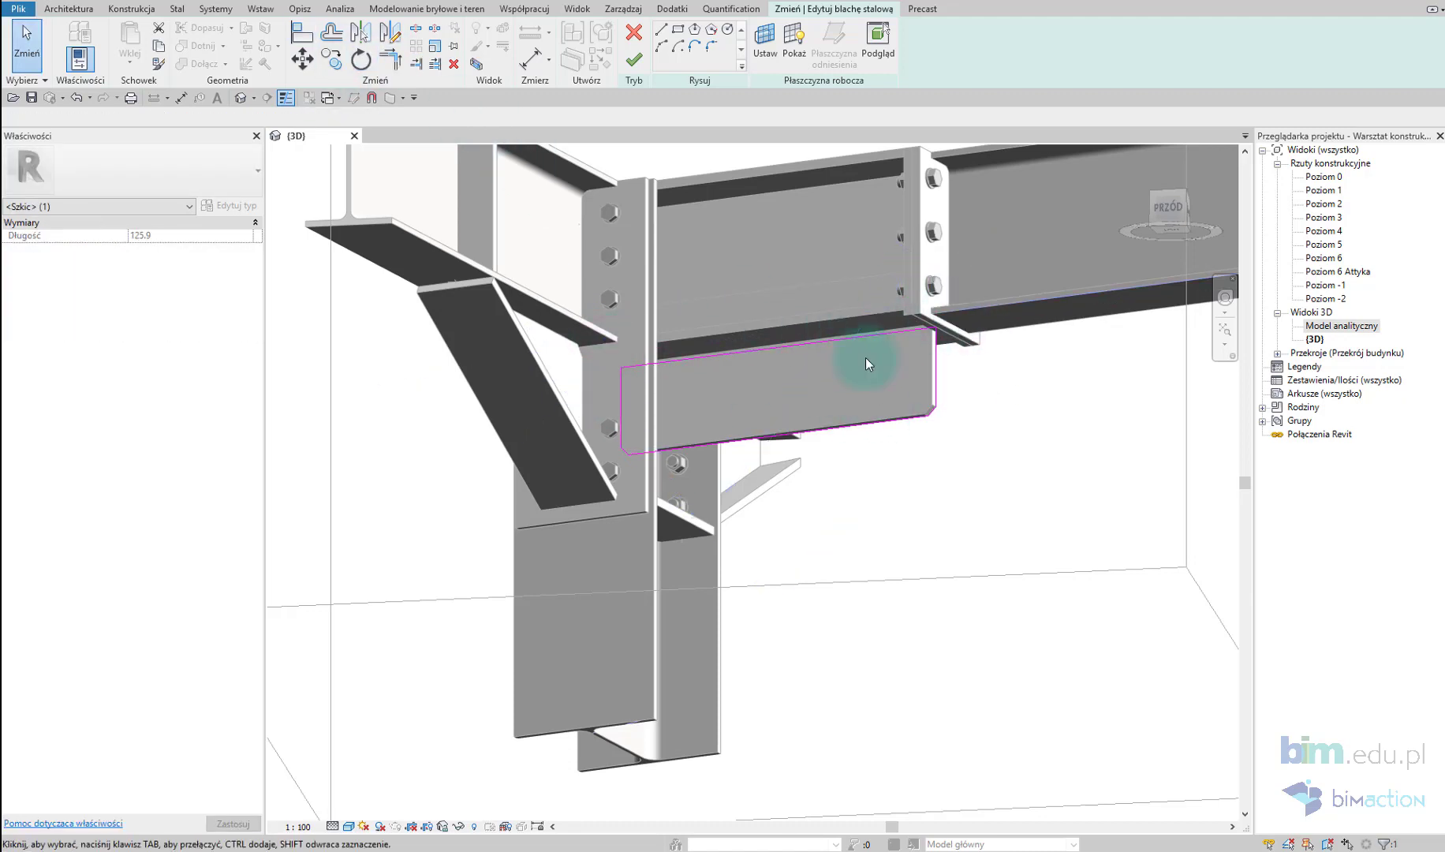
# Step: Trim the plate outline's sketch lines into corners
pyautogui.press('a')
pyautogui.press('l')
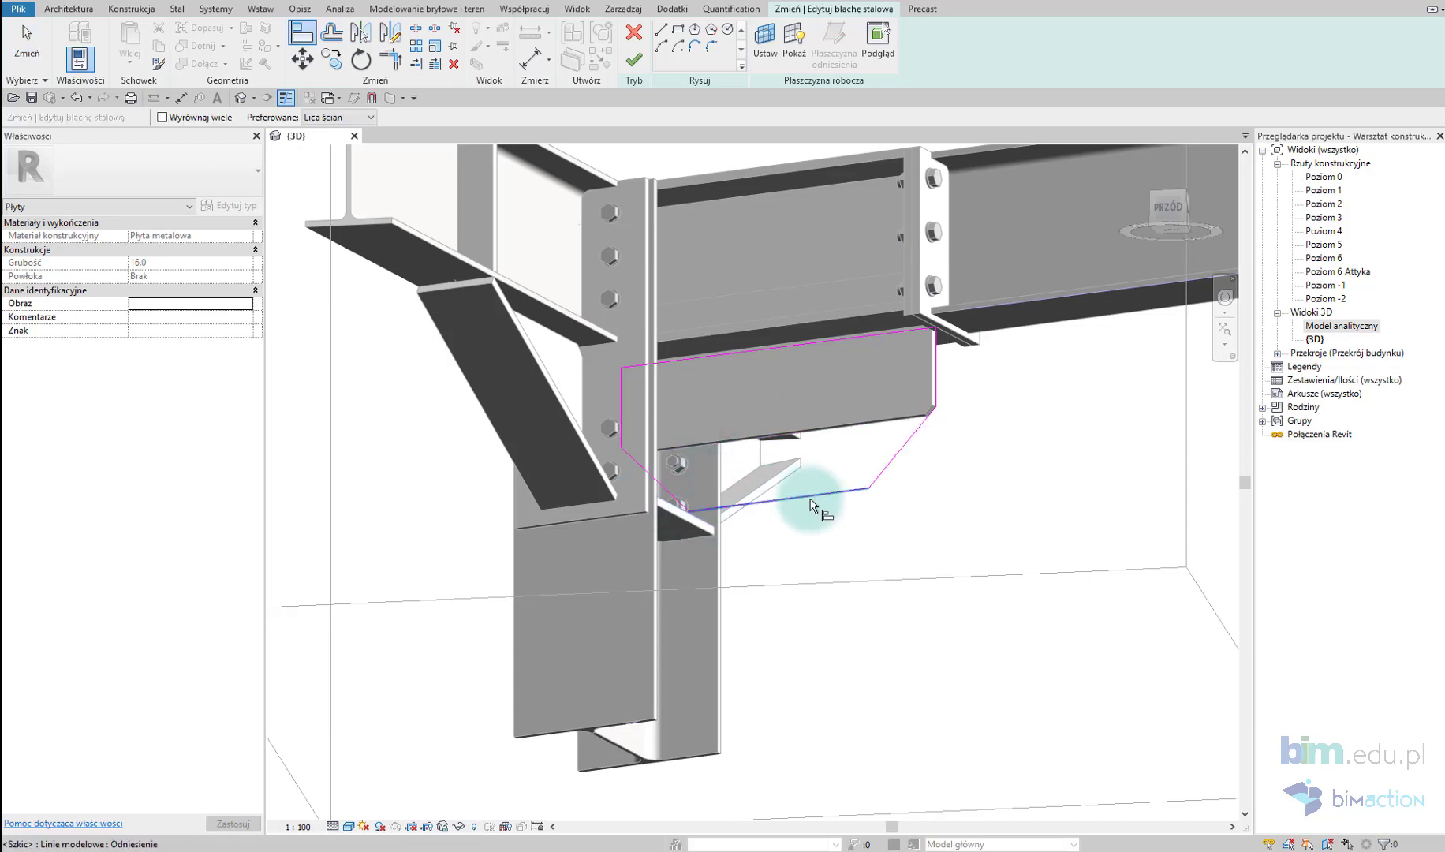
pyautogui.keyDown('shift'); pyautogui.moveTo(806, 500); pyautogui.dragTo(706, 484, button='middle'); pyautogui.keyUp('shift')
pyautogui.press('Escape')
pyautogui.press('t')
pyautogui.press('r')
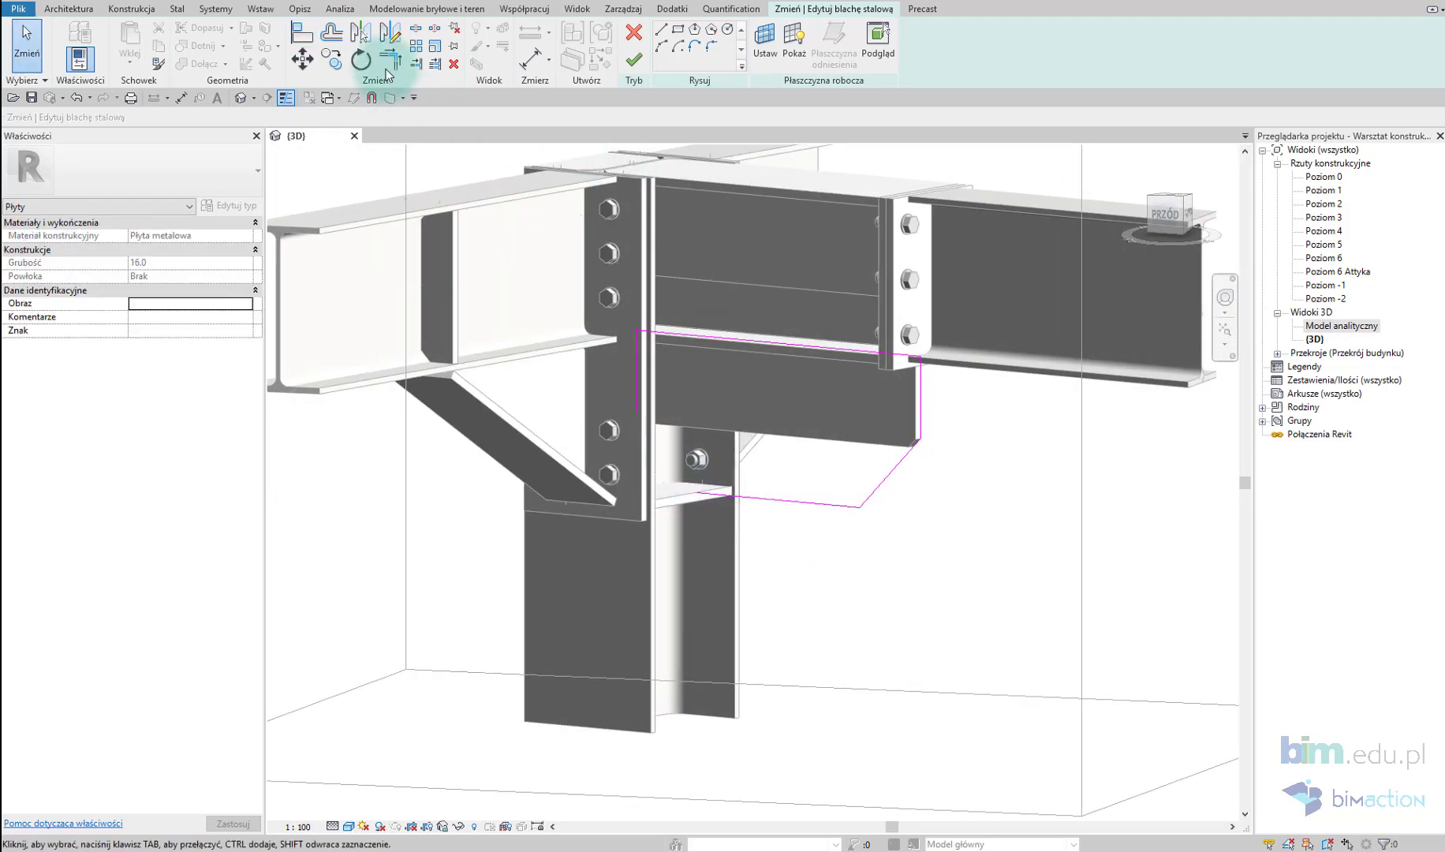
pyautogui.moveTo(798, 587)
pyautogui.keyDown('shift'); pyautogui.mouseDown(button='middle')
pyautogui.moveTo(854, 473)
pyautogui.moveTo(738, 582)
pyautogui.mouseUp(button='middle'); pyautogui.keyUp('shift')
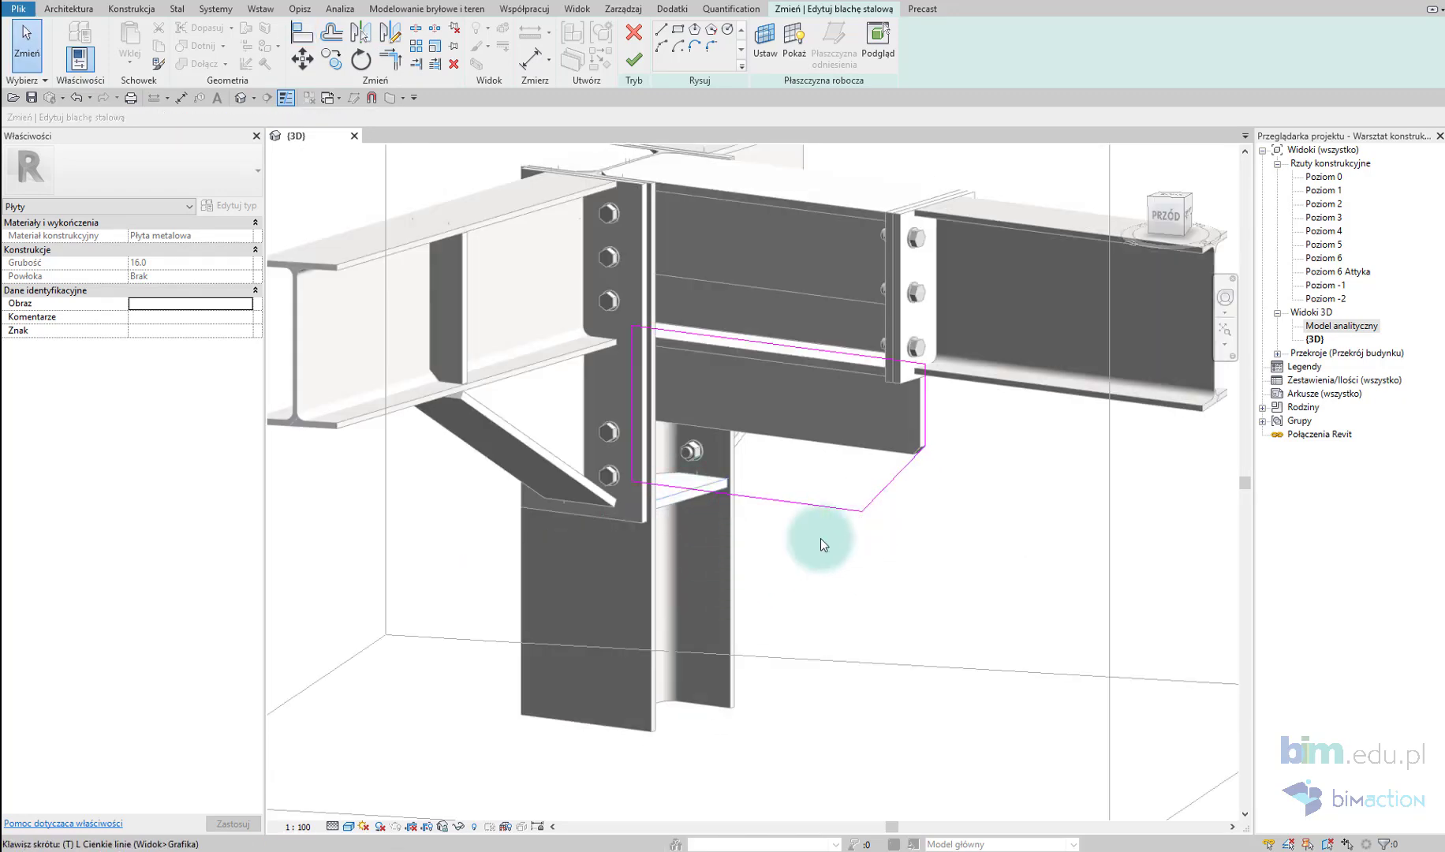
pyautogui.press('Escape')
pyautogui.scroll(2, 673, 500)
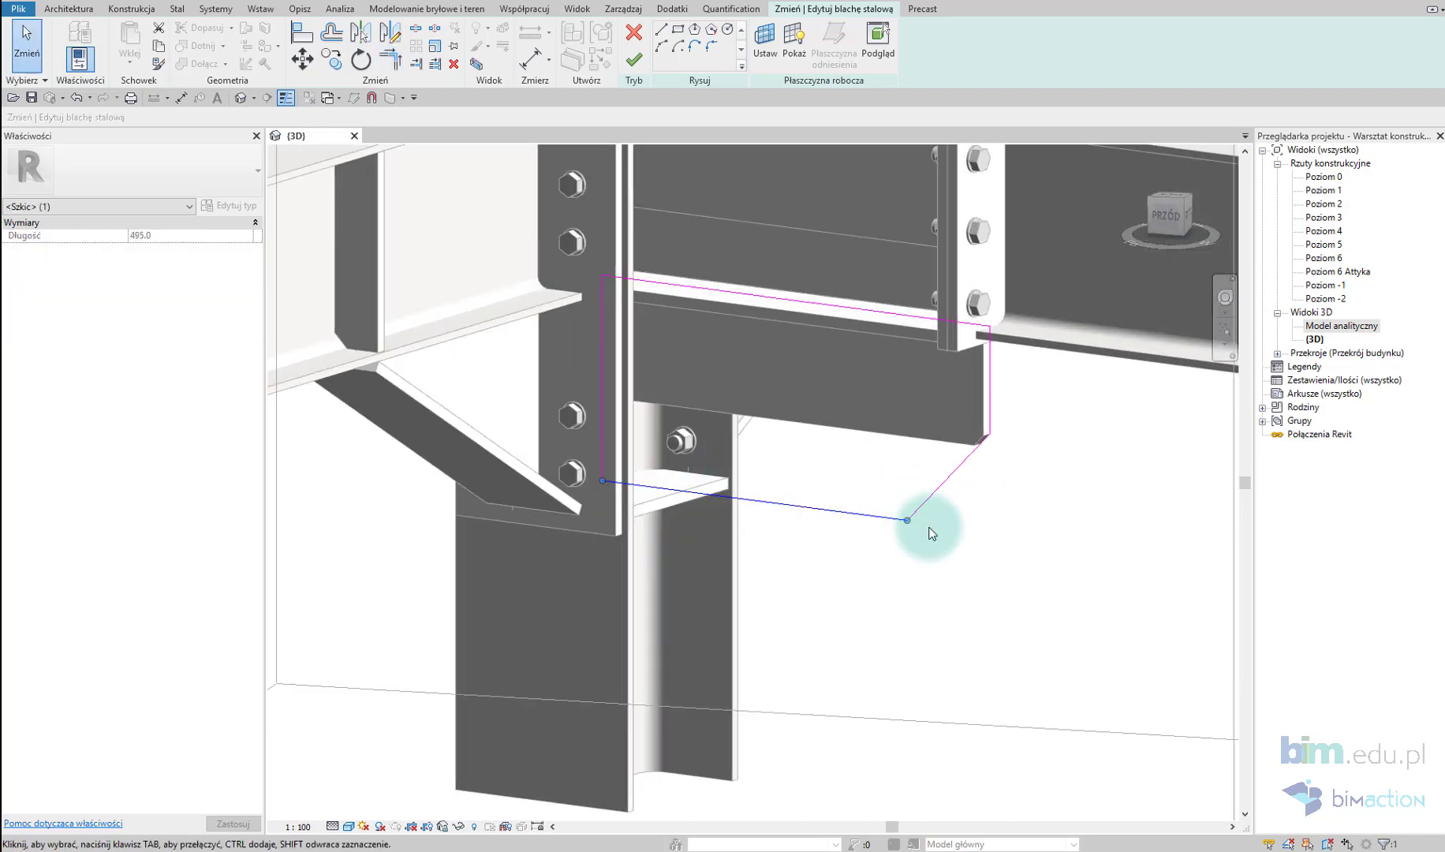
# Step: Reshape the sketch lines, deleting the short vertical one, into a diagonal haunch edge
pyautogui.moveTo(919, 522); pyautogui.dragTo(698, 501)
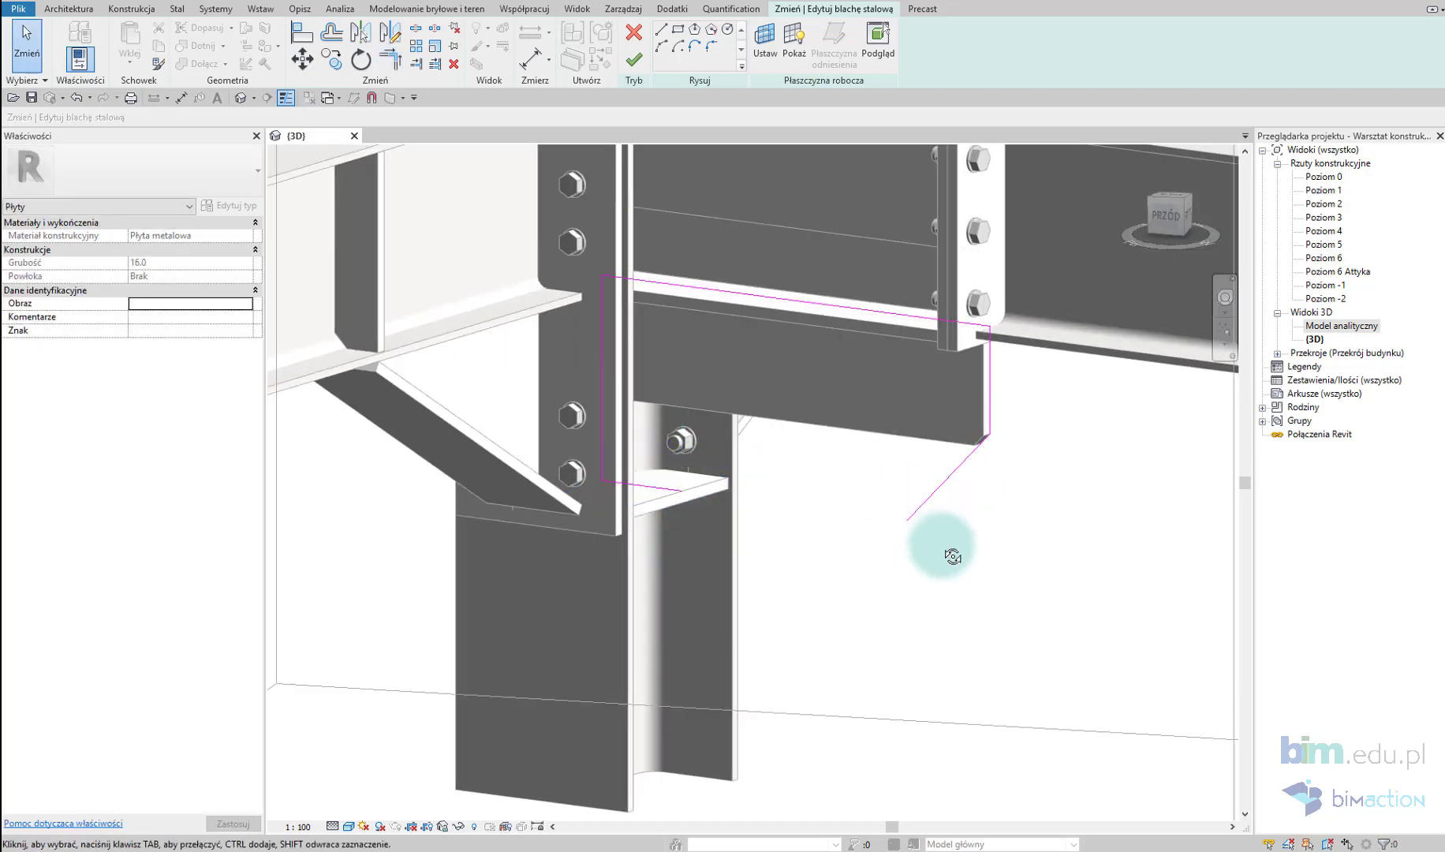
pyautogui.keyDown('shift'); pyautogui.moveTo(947, 544); pyautogui.dragTo(1036, 506, button='middle'); pyautogui.keyUp('shift')
pyautogui.click(1012, 431)
pyautogui.moveTo(927, 505); pyautogui.dragTo(661, 505)
pyautogui.press('Delete')
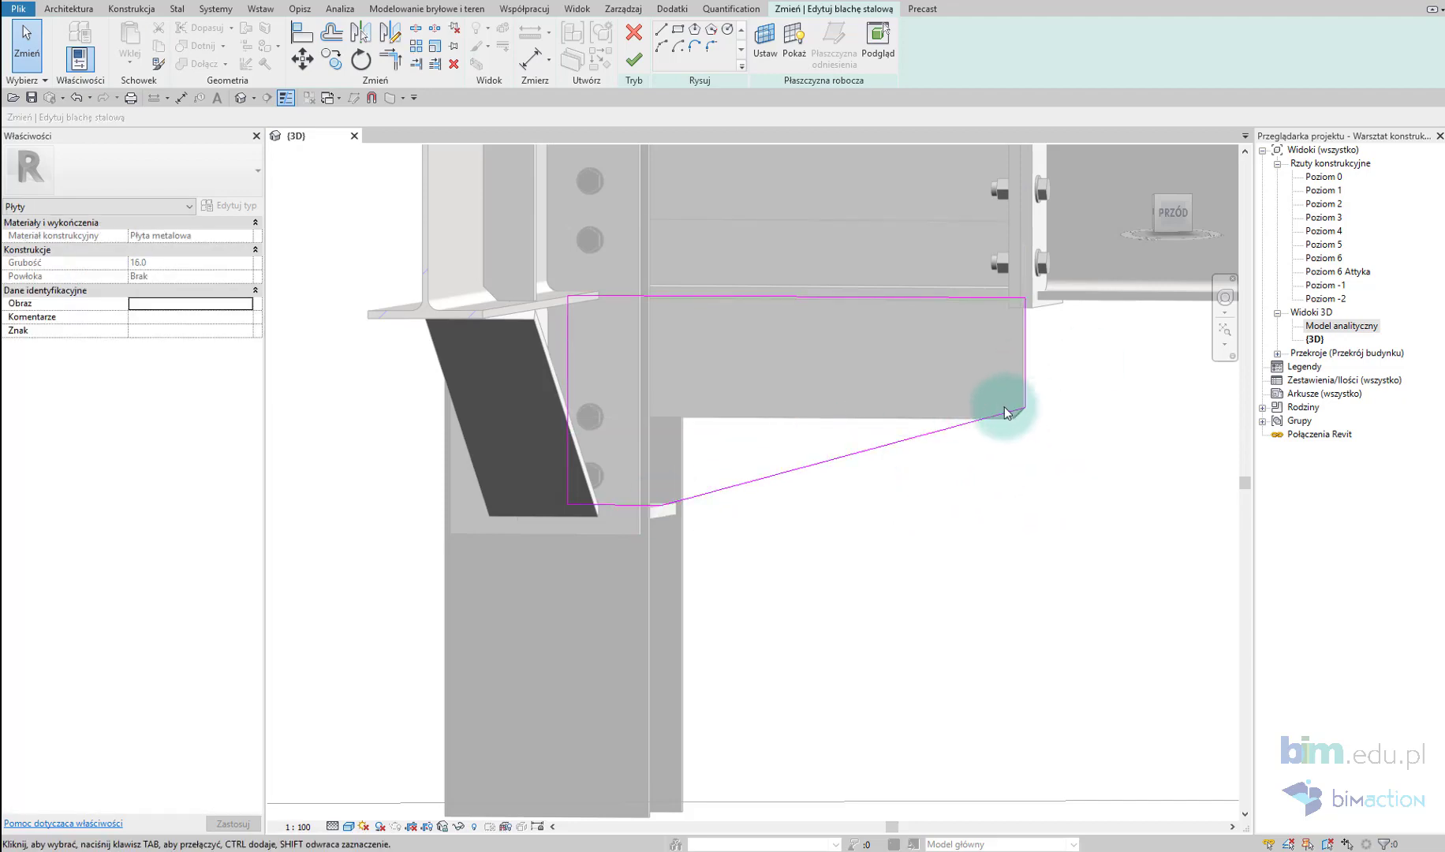
pyautogui.click(1018, 410)
pyautogui.moveTo(1025, 407); pyautogui.dragTo(1024, 319)
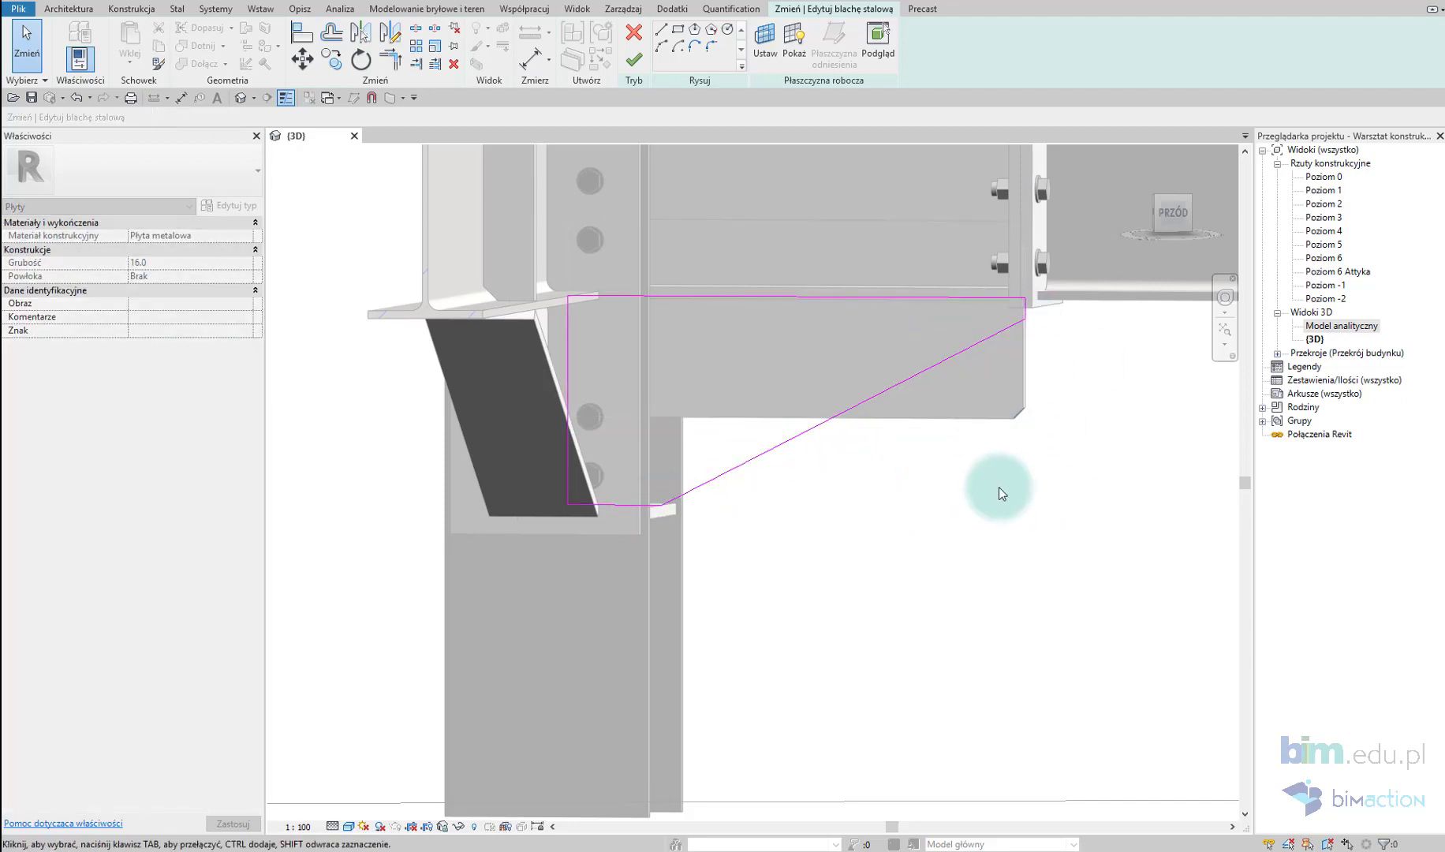
pyautogui.scroll(-5, 999, 493)
pyautogui.moveTo(876, 491)
pyautogui.keyDown('shift'); pyautogui.mouseDown(button='middle')
pyautogui.moveTo(548, 523)
pyautogui.moveTo(960, 571)
pyautogui.moveTo(783, 499)
pyautogui.moveTo(929, 635)
pyautogui.moveTo(1106, 500)
pyautogui.moveTo(1116, 420)
pyautogui.moveTo(1154, 553)
pyautogui.moveTo(1104, 489)
pyautogui.moveTo(1135, 613)
pyautogui.moveTo(1085, 536)
pyautogui.mouseUp(button='middle'); pyautogui.keyUp('shift')
pyautogui.scroll(4, 782, 498)
# Step: Finish the tapered plate sketch, re-editing its corner near the beam end
pyautogui.click(633, 59)
pyautogui.press('Escape')
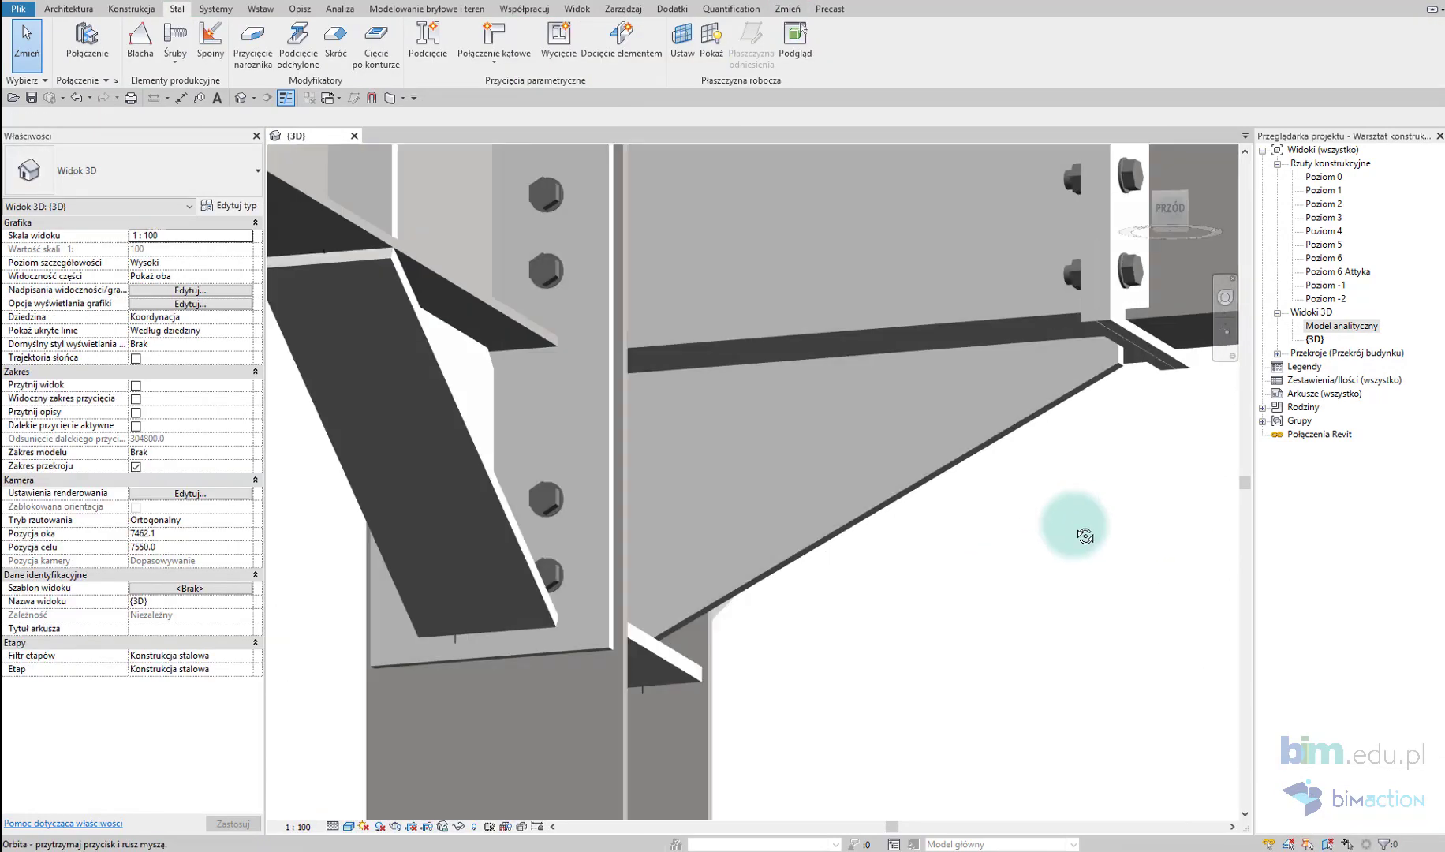
pyautogui.doubleClick(1086, 385)
pyautogui.scroll(2, 1126, 342)
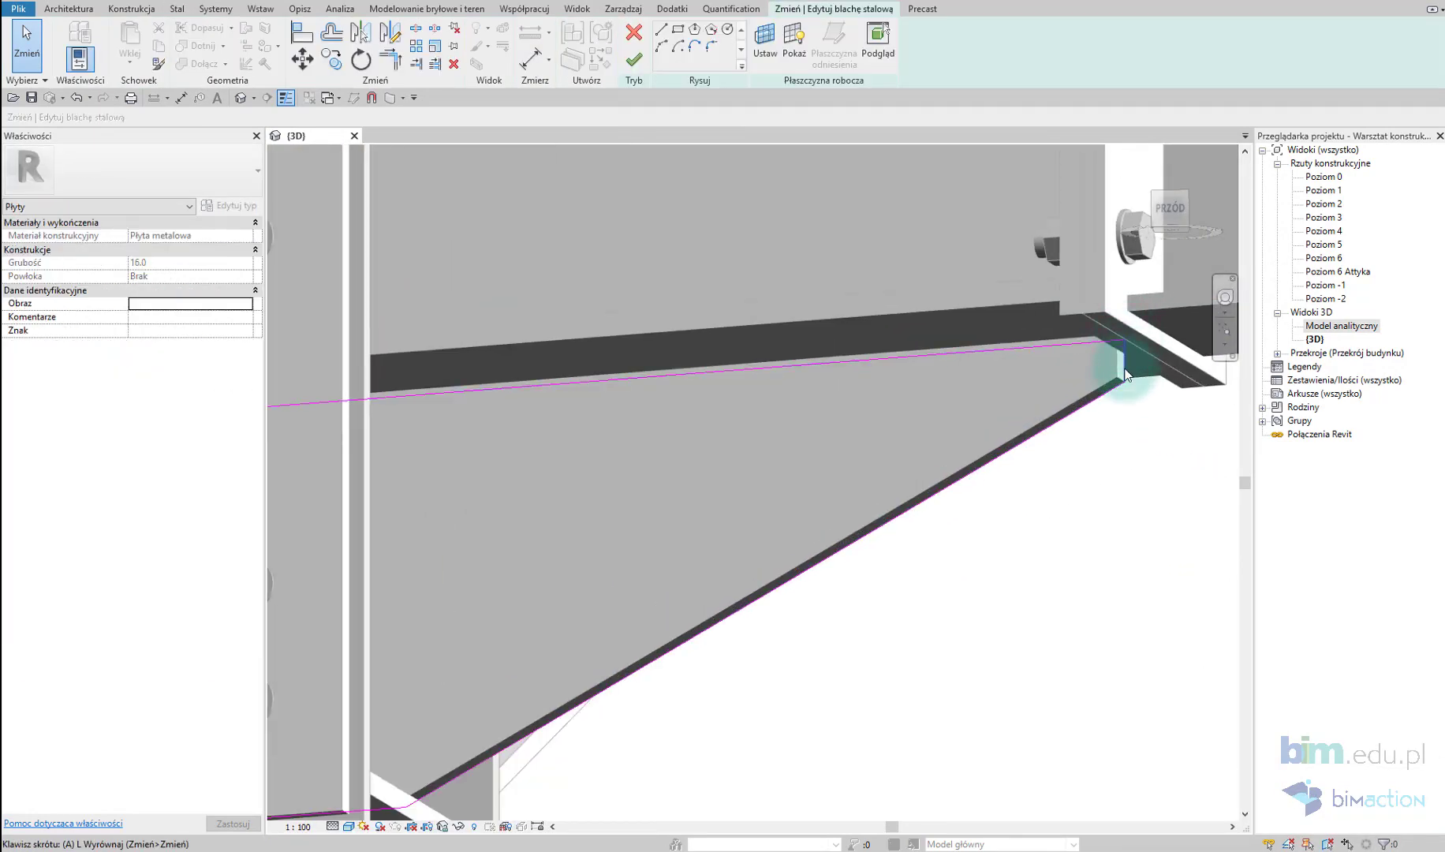
pyautogui.moveTo(1142, 401); pyautogui.dragTo(1120, 379)
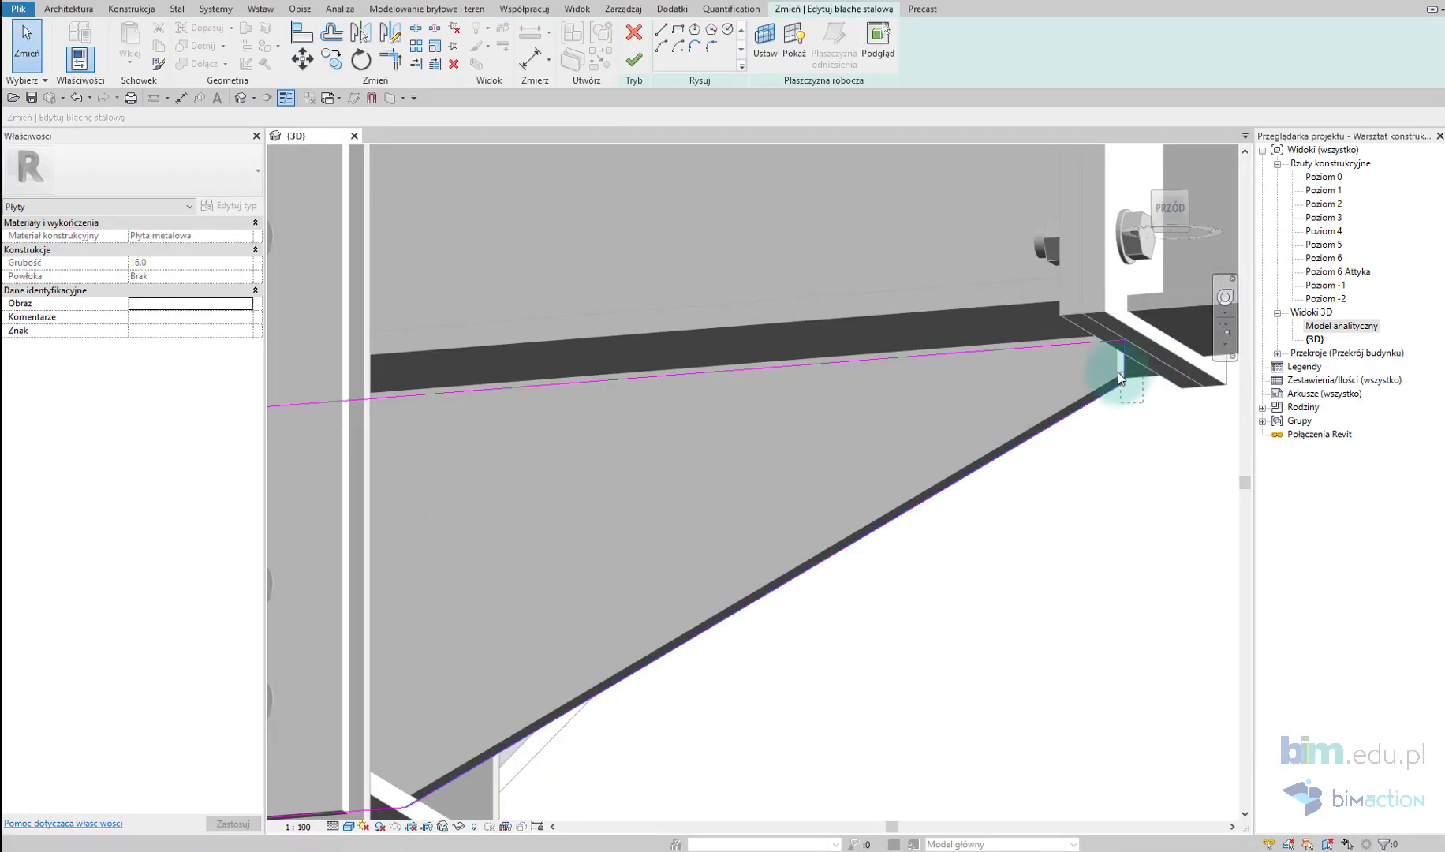
pyautogui.keyDown('shift'); pyautogui.moveTo(1103, 484); pyautogui.dragTo(1200, 438, button='middle'); pyautogui.keyUp('shift')
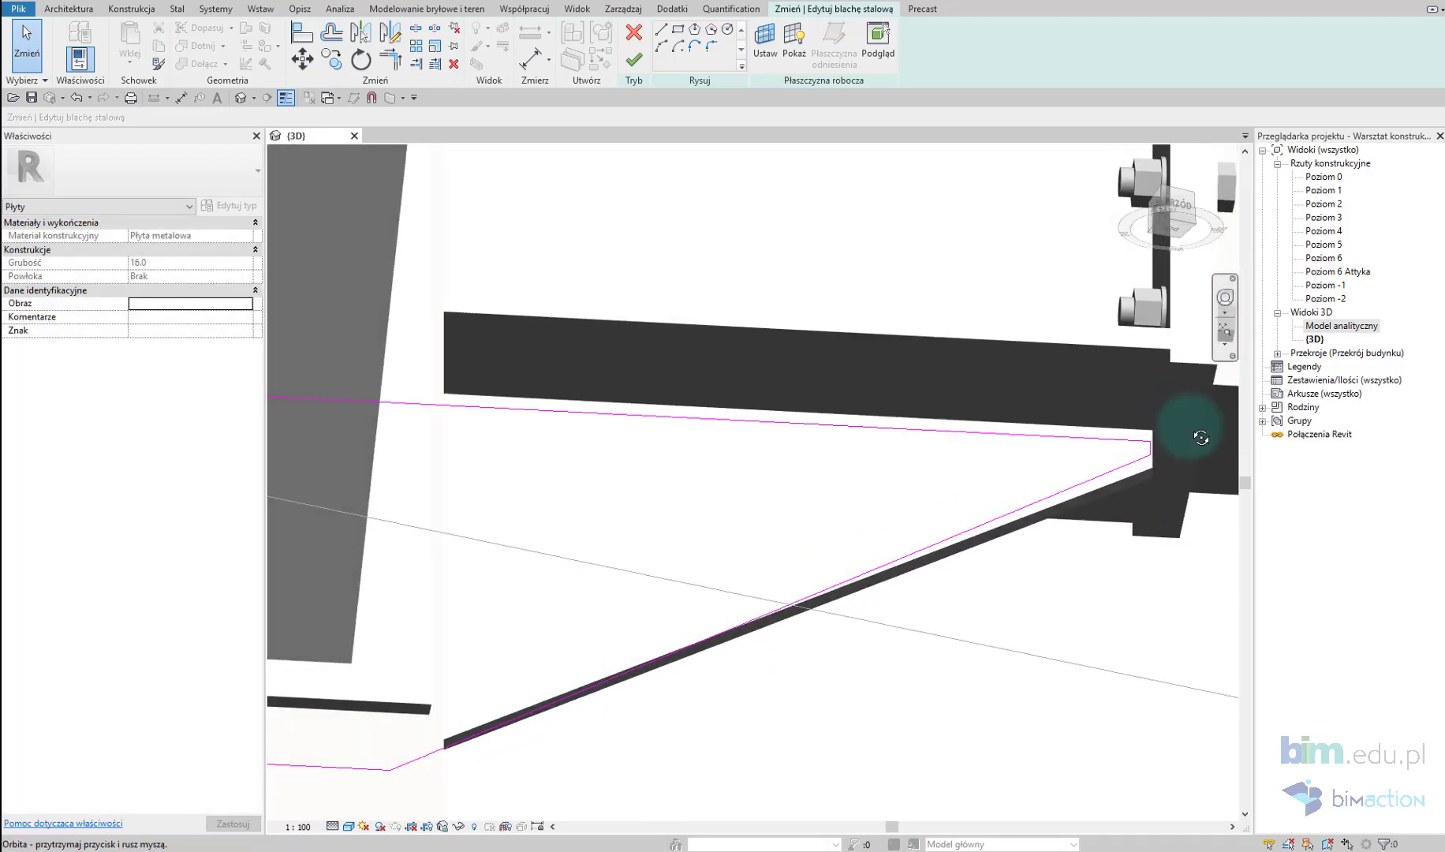
pyautogui.click(633, 67)
pyautogui.scroll(-4, 836, 442)
pyautogui.moveTo(920, 628)
pyautogui.keyDown('shift'); pyautogui.mouseDown(button='middle')
pyautogui.moveTo(798, 615)
pyautogui.moveTo(810, 555)
pyautogui.mouseUp(button='middle'); pyautogui.keyUp('shift')
pyautogui.press('Escape')
# Step: Cut off the new plate's corner with Stal > Przycięcie narożnika
pyautogui.click(176, 9)
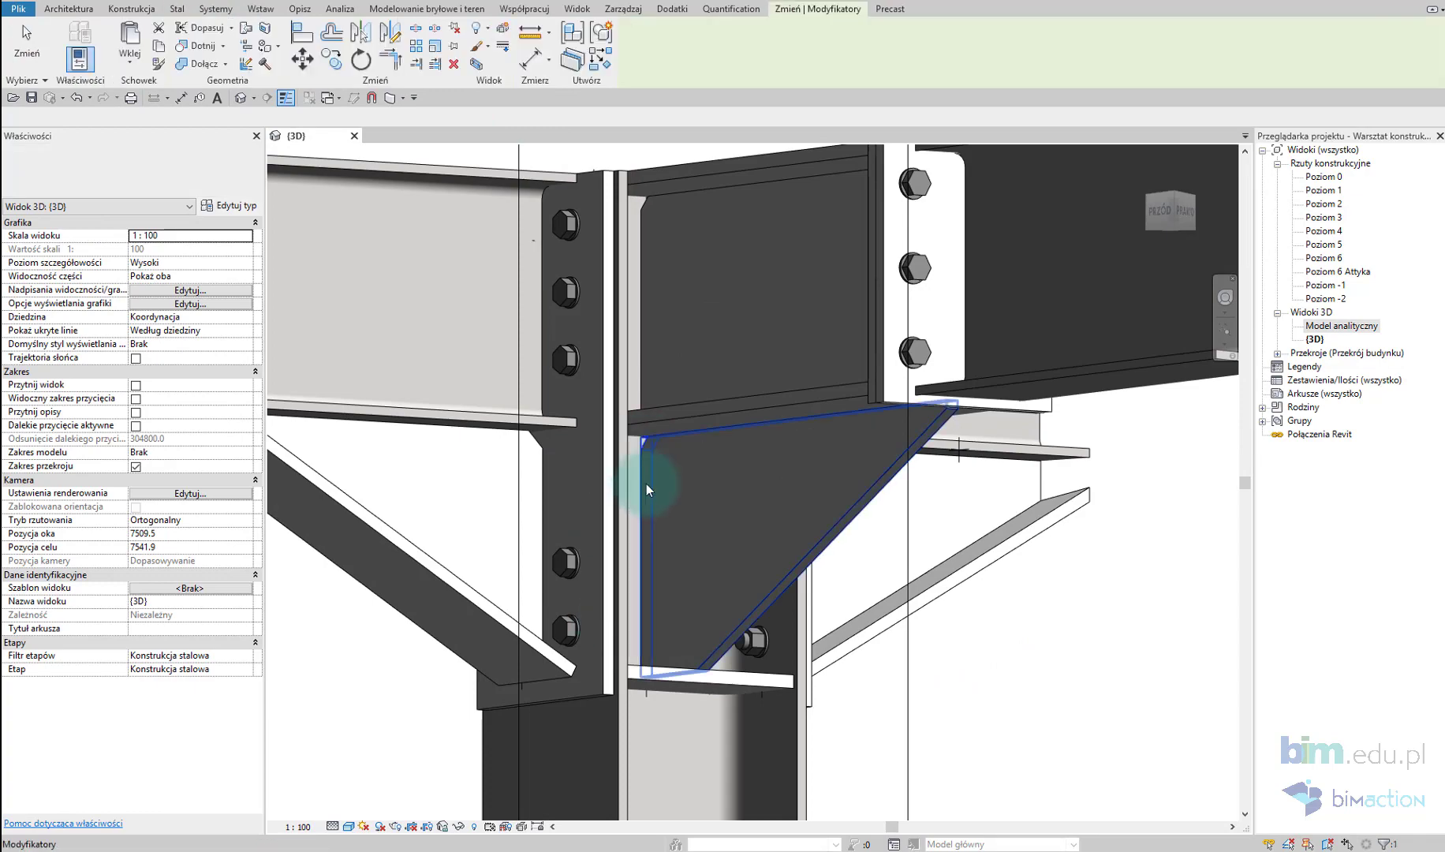
pyautogui.click(646, 484)
pyautogui.keyDown('shift'); pyautogui.moveTo(646, 483); pyautogui.dragTo(333, 86, button='middle'); pyautogui.keyUp('shift')
pyautogui.click(177, 9)
pyautogui.click(252, 45)
pyautogui.click(657, 584)
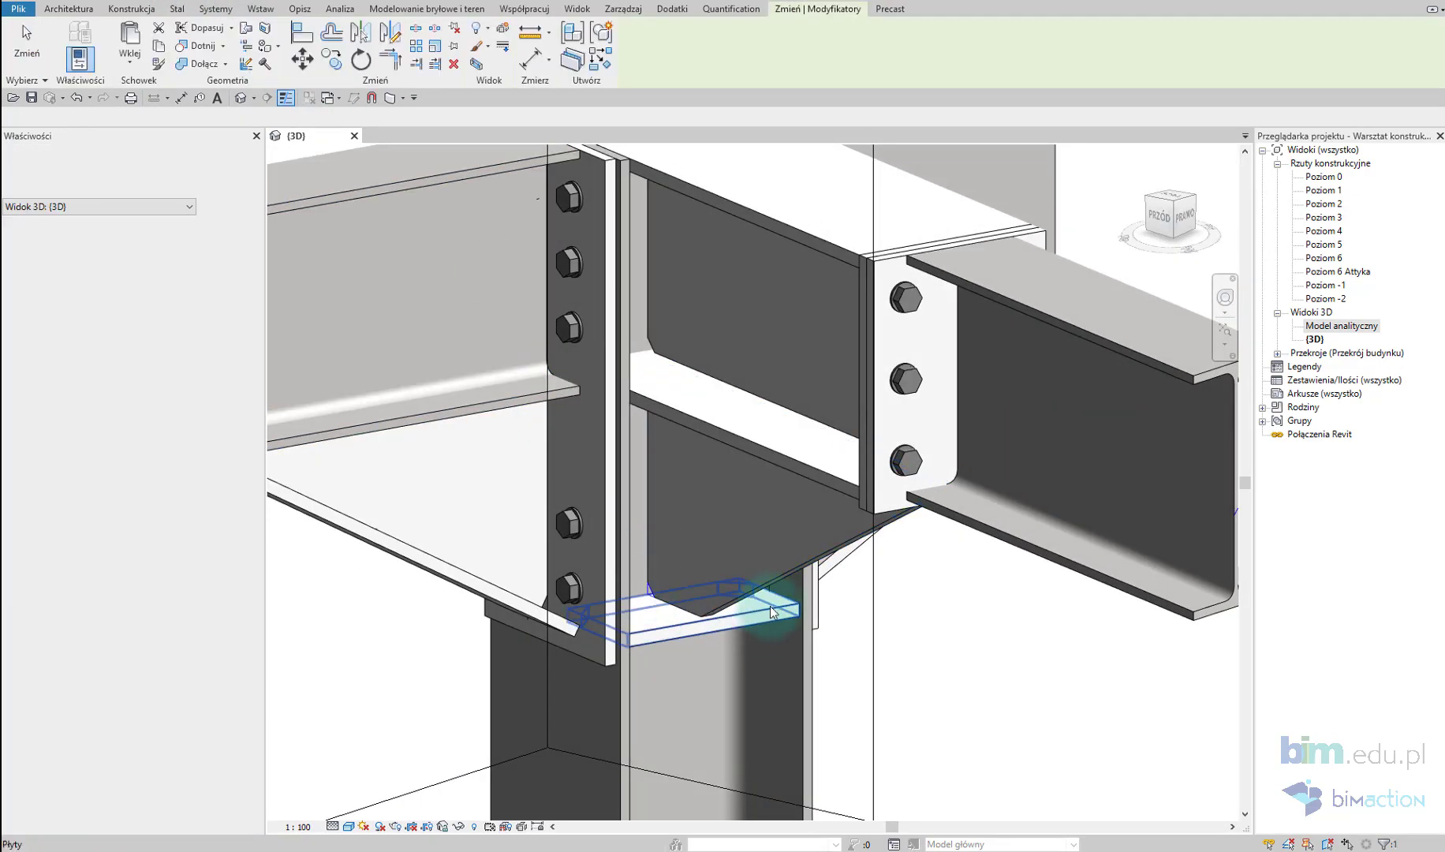
pyautogui.scroll(-5, 870, 634)
# Step: Temporarily hide the joint's connection plate and bolts
pyautogui.press('Escape')
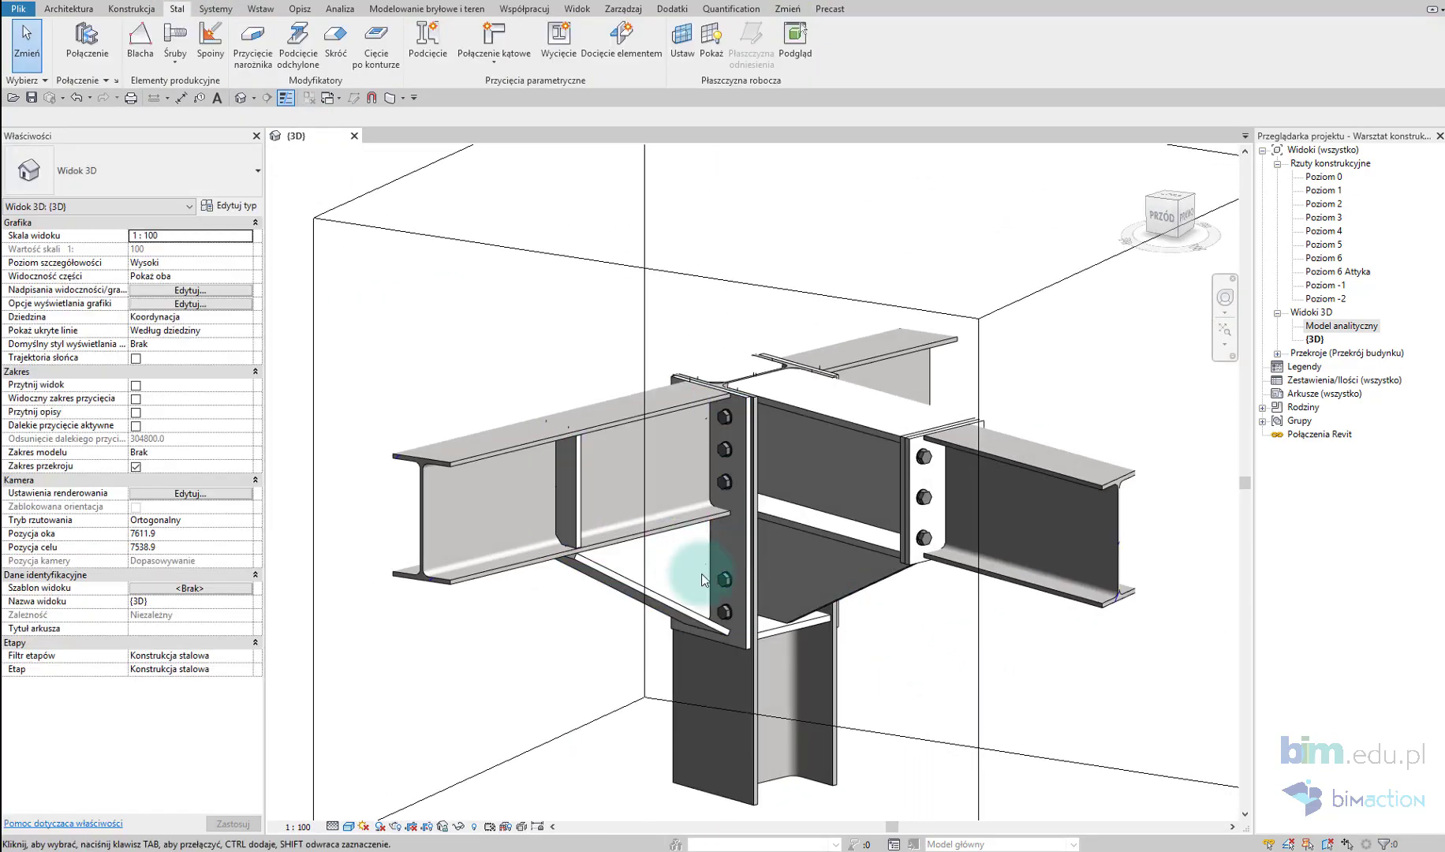
pyautogui.click(727, 585)
pyautogui.press('h')
pyautogui.press('h')
pyautogui.press('Escape')
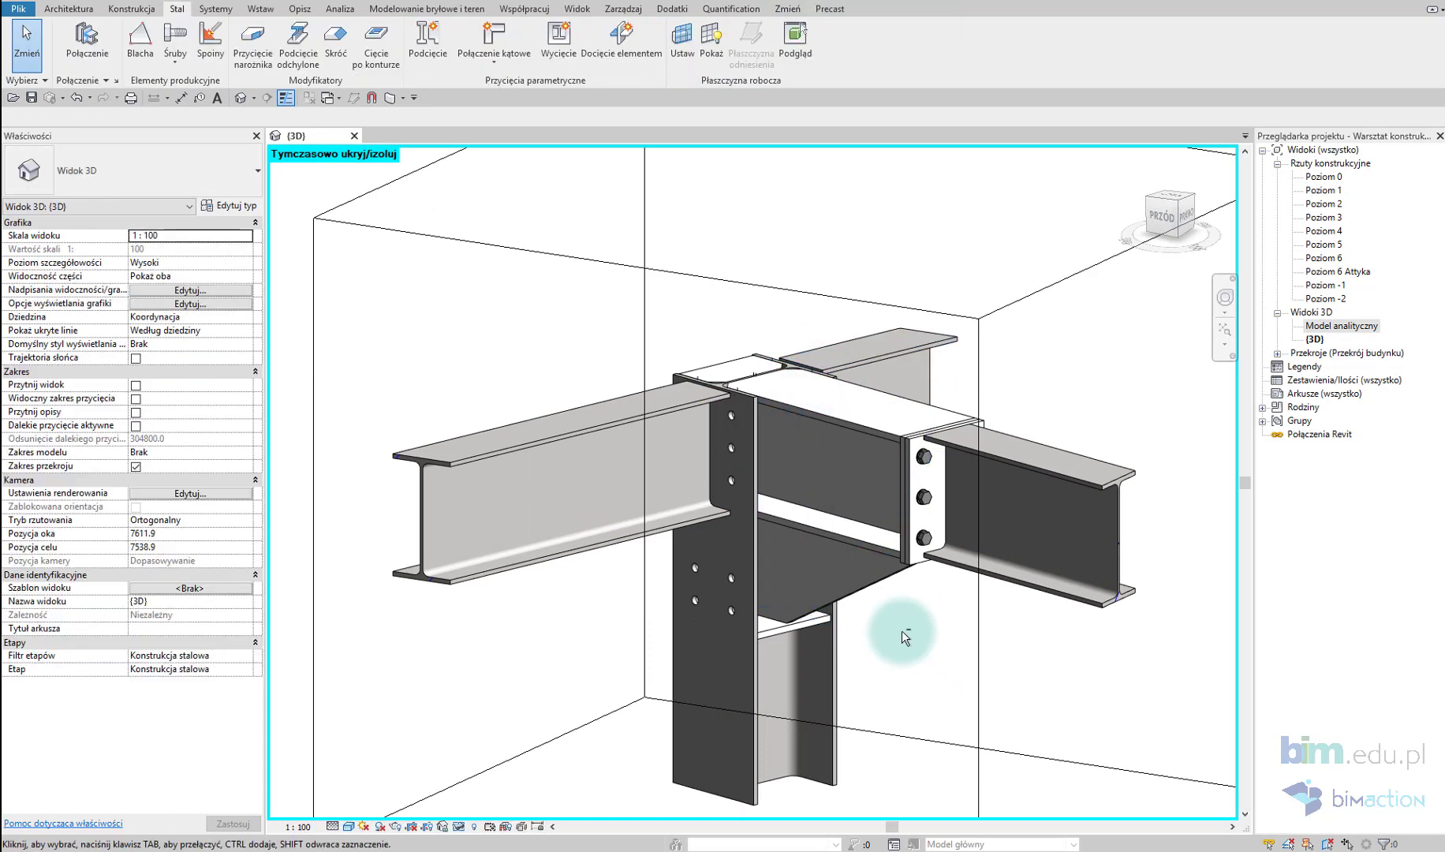
pyautogui.keyDown('shift'); pyautogui.moveTo(816, 631); pyautogui.dragTo(870, 645, button='middle'); pyautogui.keyUp('shift')
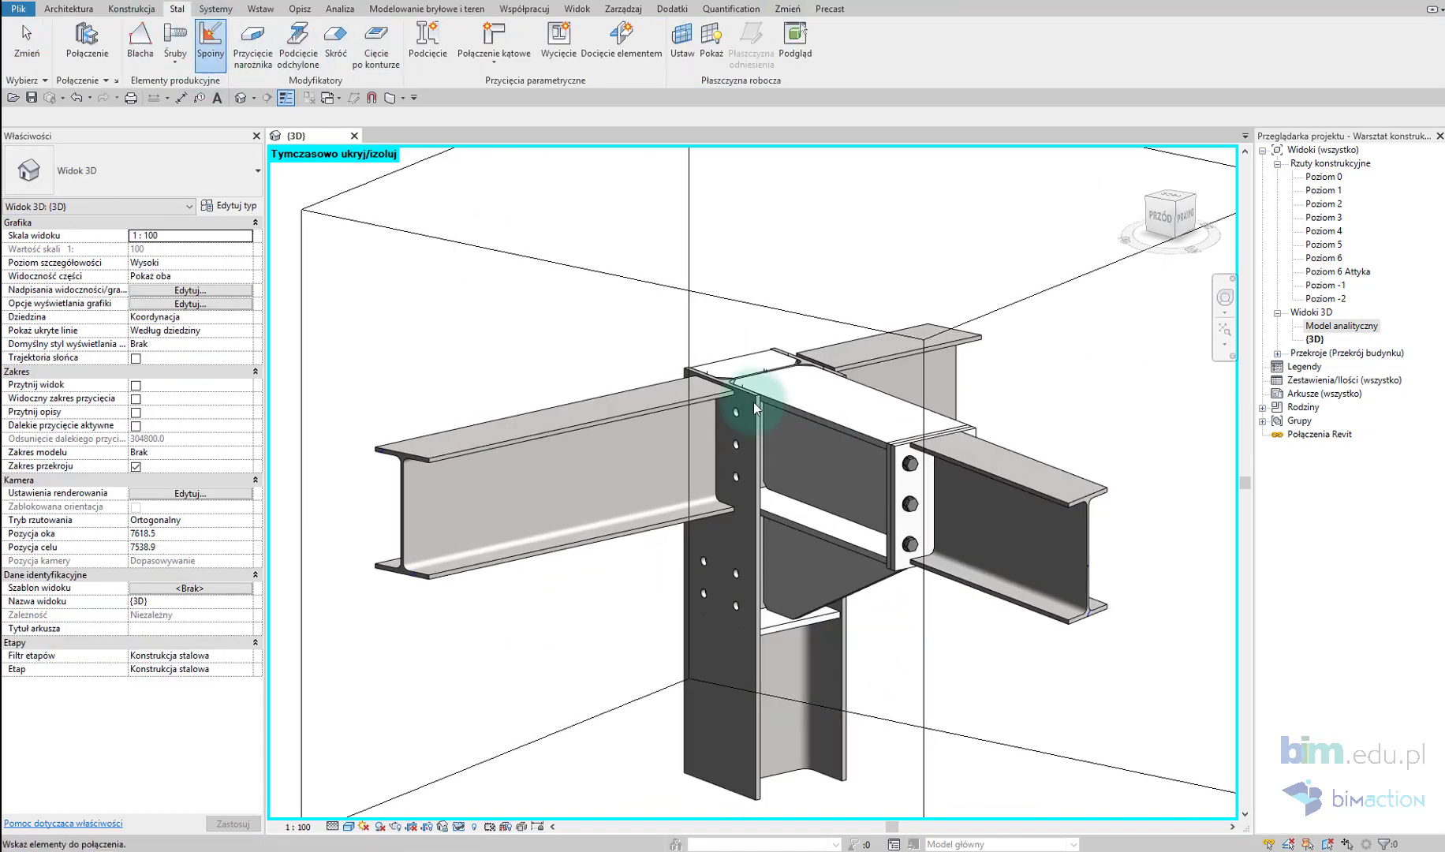
# Step: Weld the joint's stub plates to the column with a 4.0 fillet weld
pyautogui.click(834, 422)
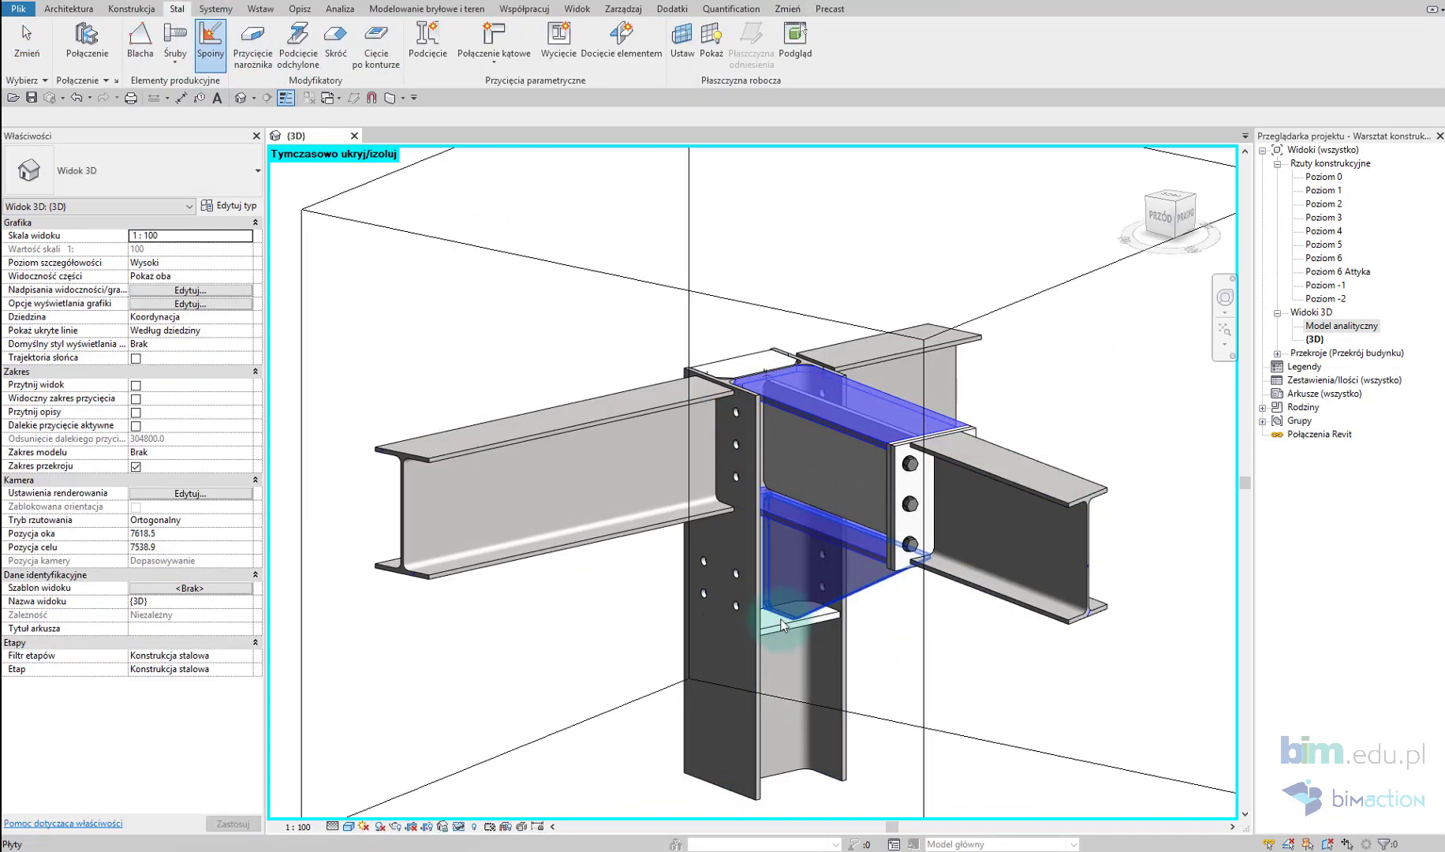
pyautogui.scroll(5, 879, 465)
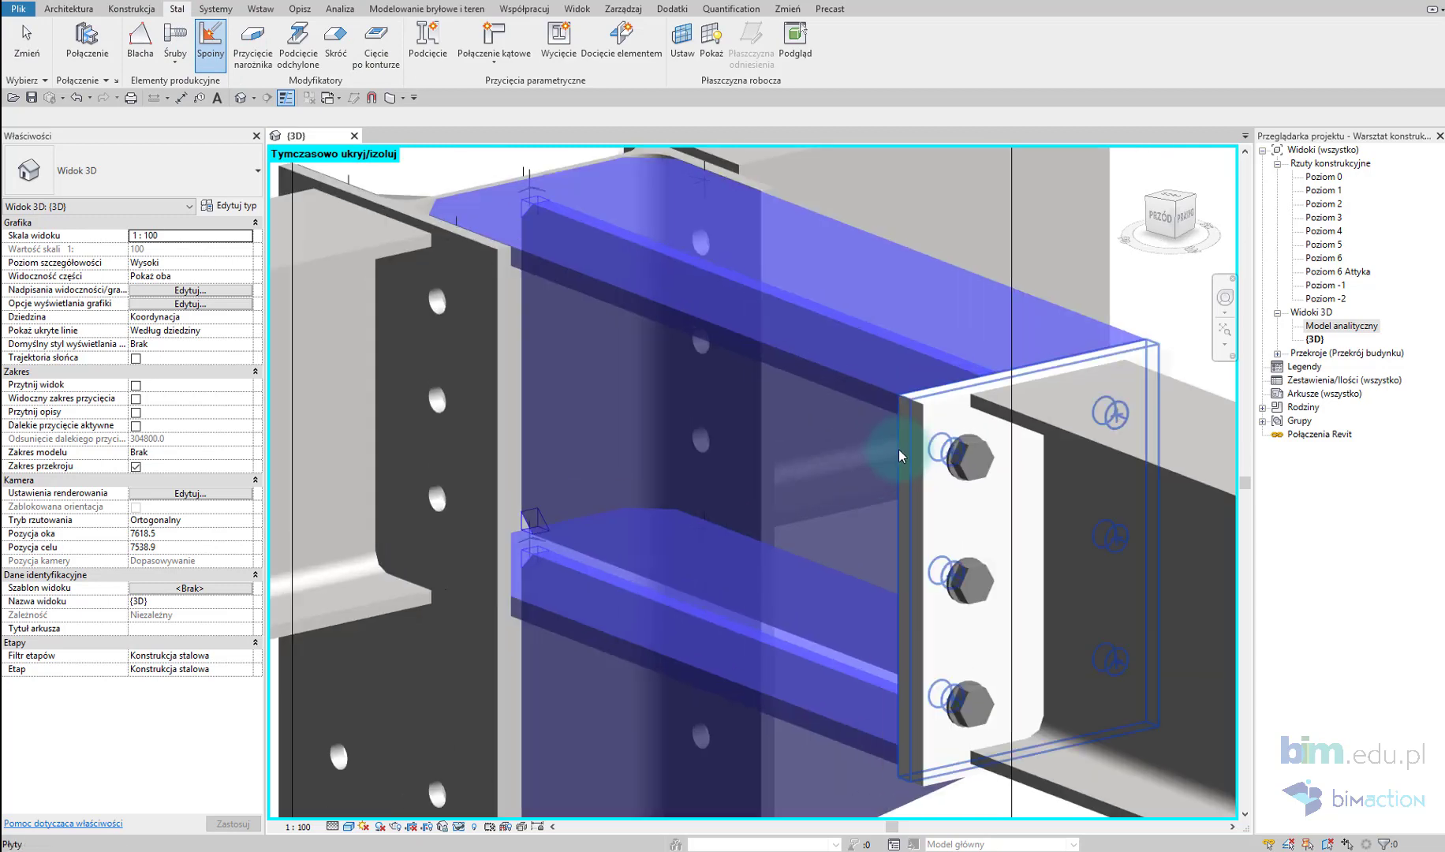
pyautogui.scroll(-4, 803, 476)
pyautogui.scroll(1, 650, 401)
pyautogui.scroll(1, 675, 433)
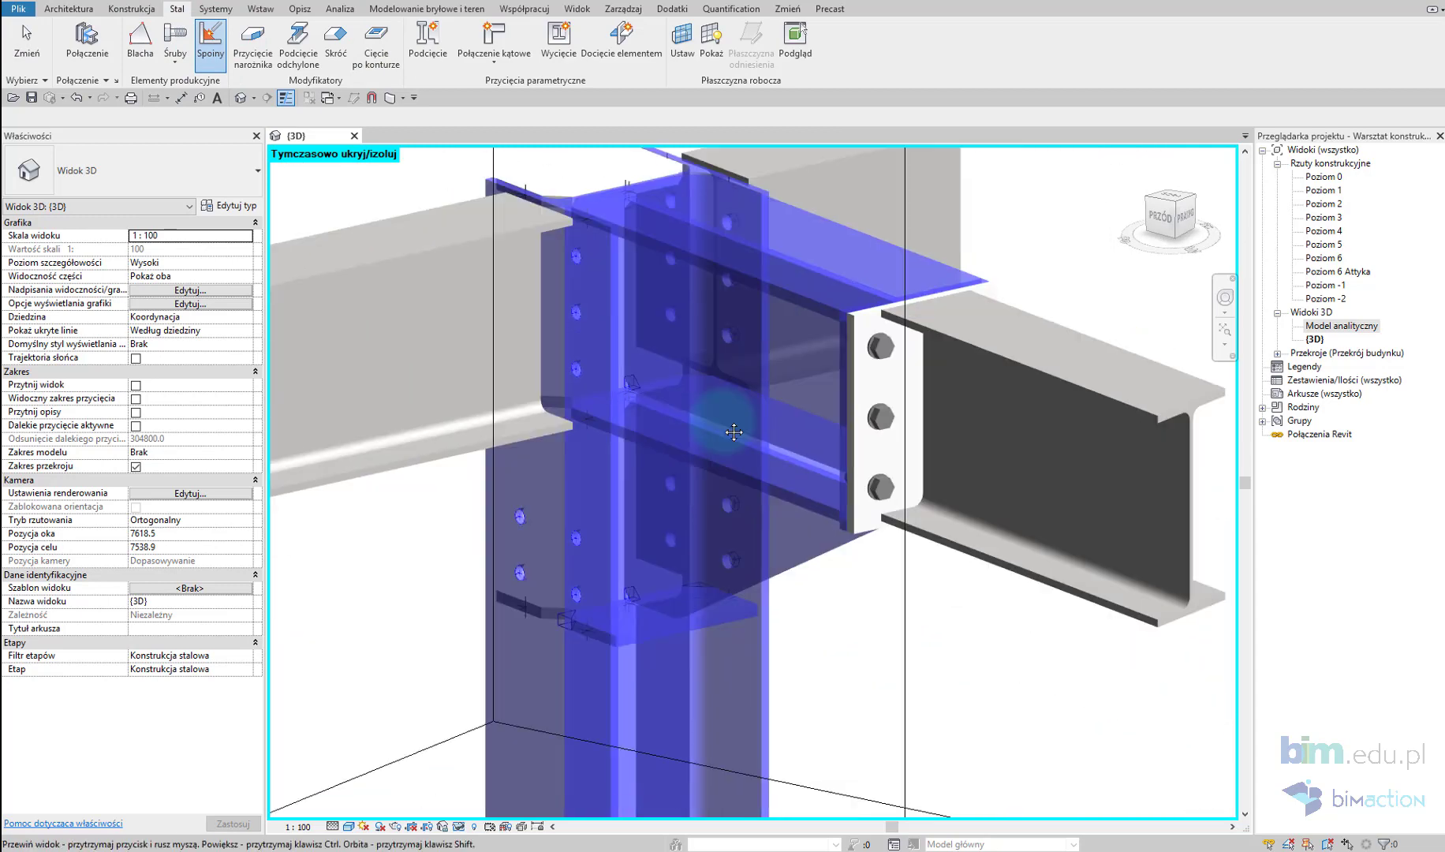
pyautogui.scroll(1, 724, 487)
pyautogui.click(627, 427)
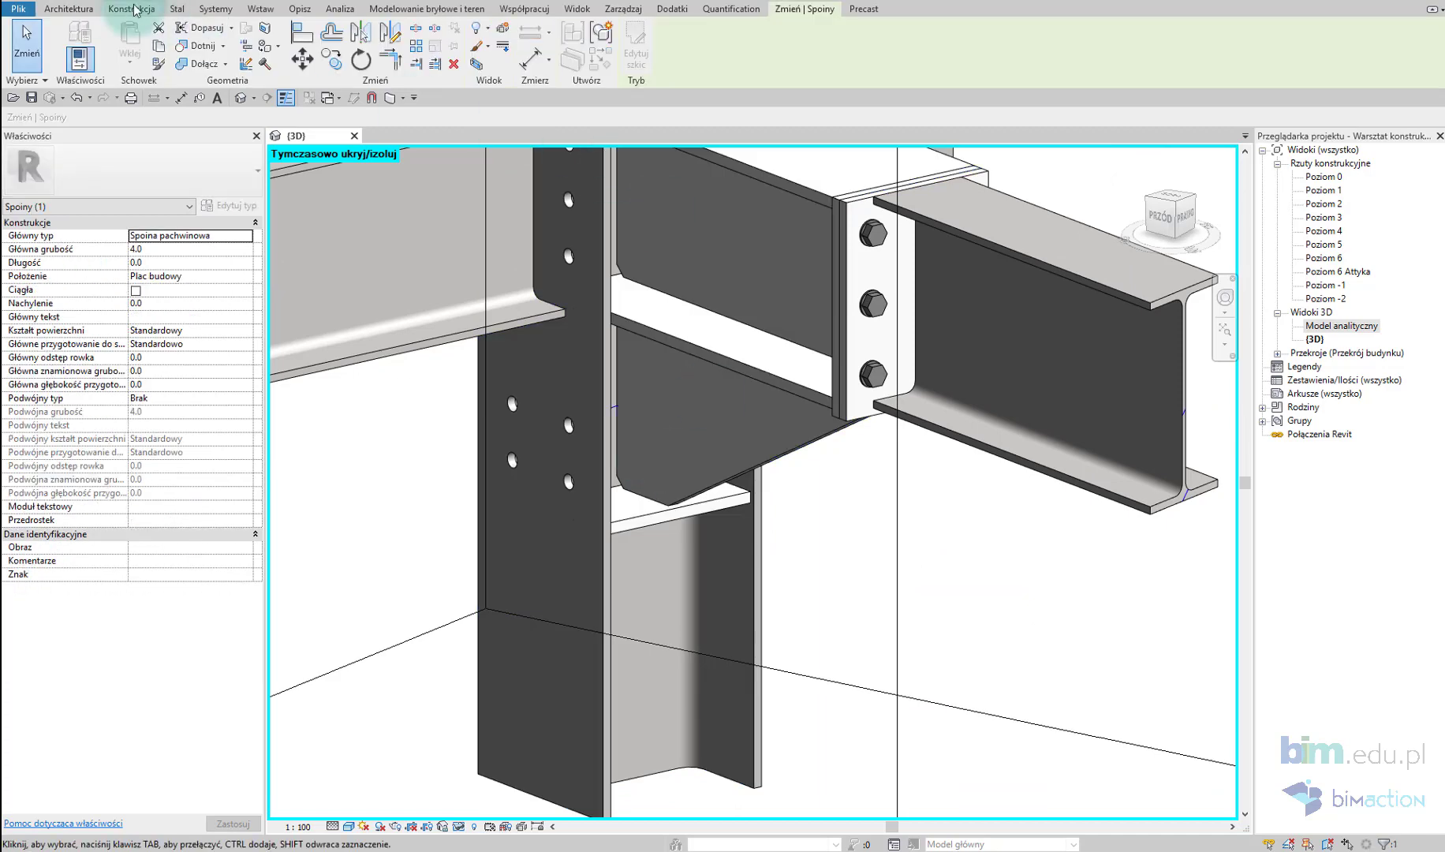
# Step: Weld the end plate to the right IPE300 beam
pyautogui.click(898, 295)
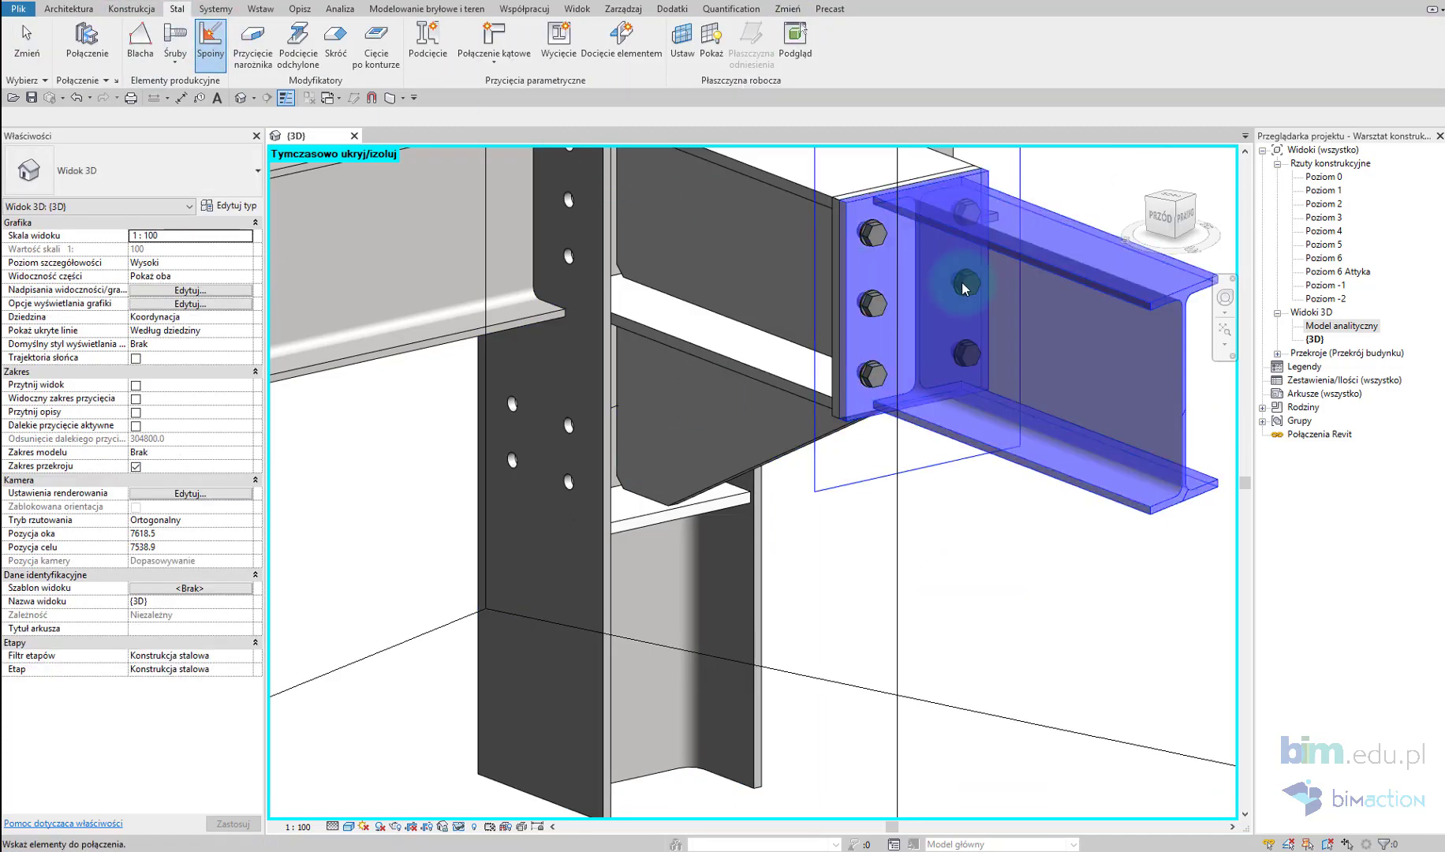
pyautogui.click(910, 278)
pyautogui.scroll(-4, 902, 368)
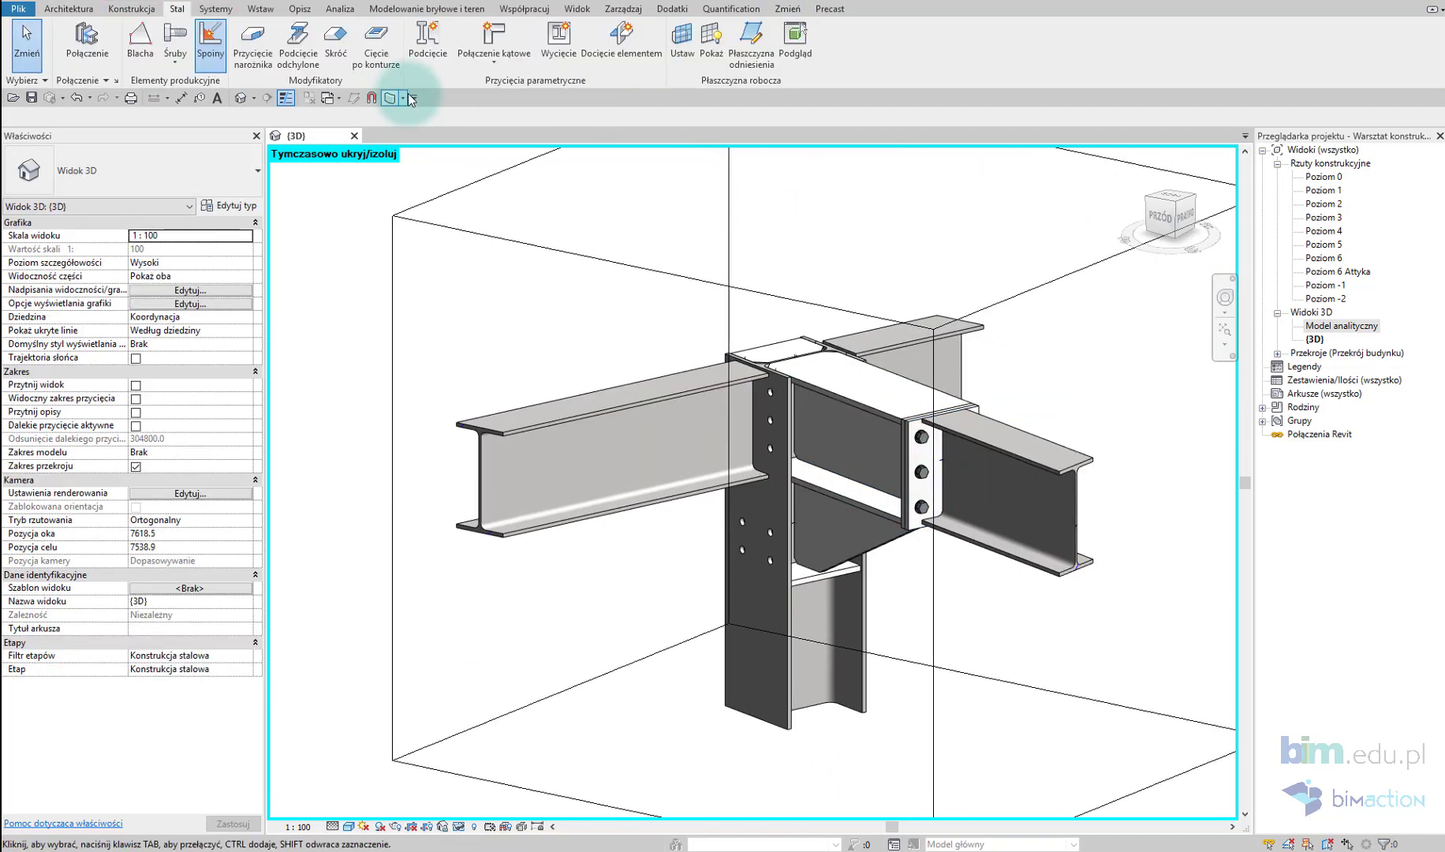
# Step: Place a Połączenie ogólne connection between the column and the beam
pyautogui.click(86, 40)
pyautogui.click(219, 181)
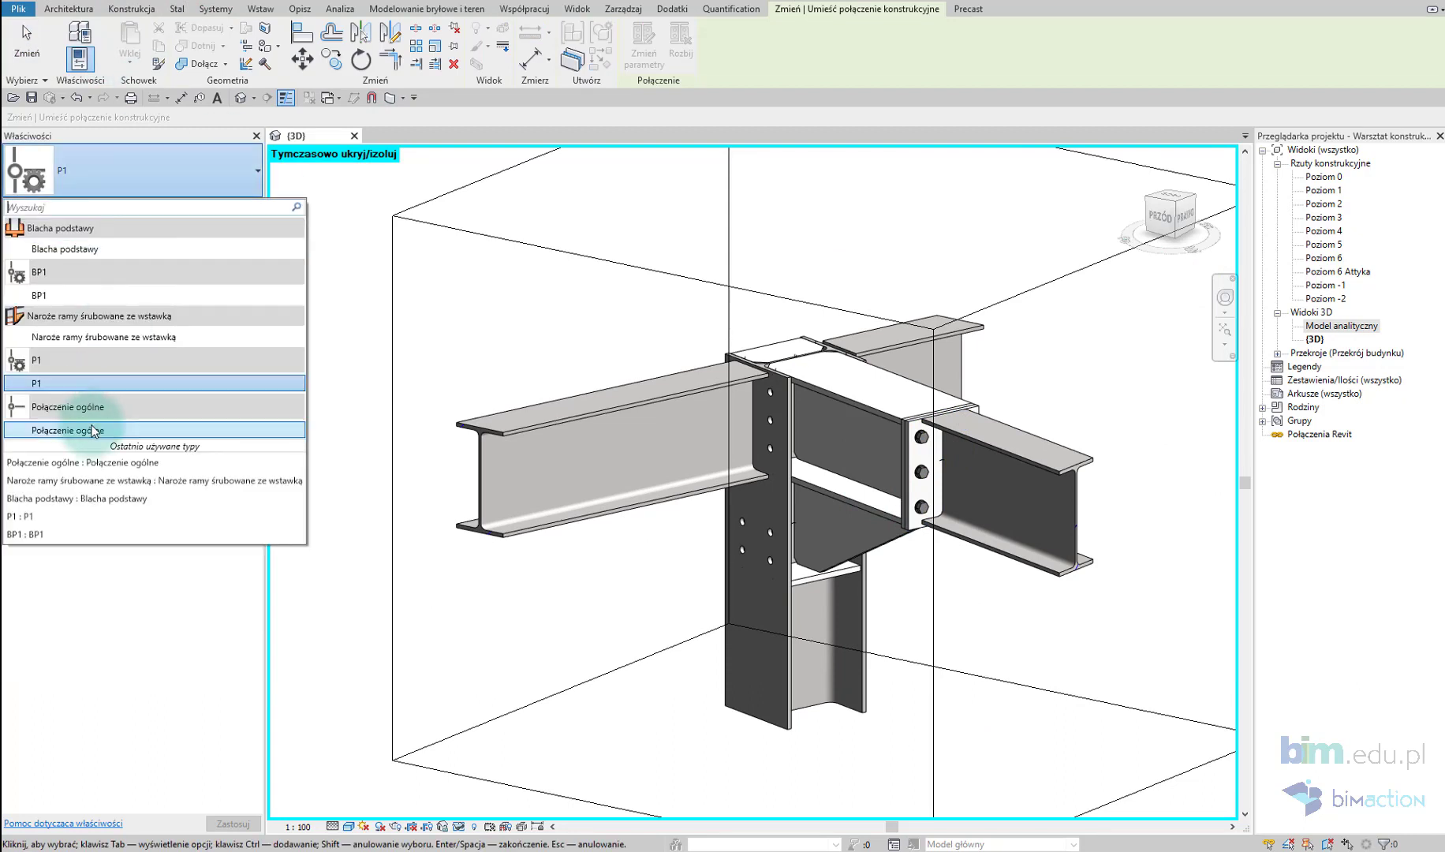
pyautogui.click(87, 381)
pyautogui.click(862, 599)
pyautogui.click(968, 554)
pyautogui.rightClick(850, 212)
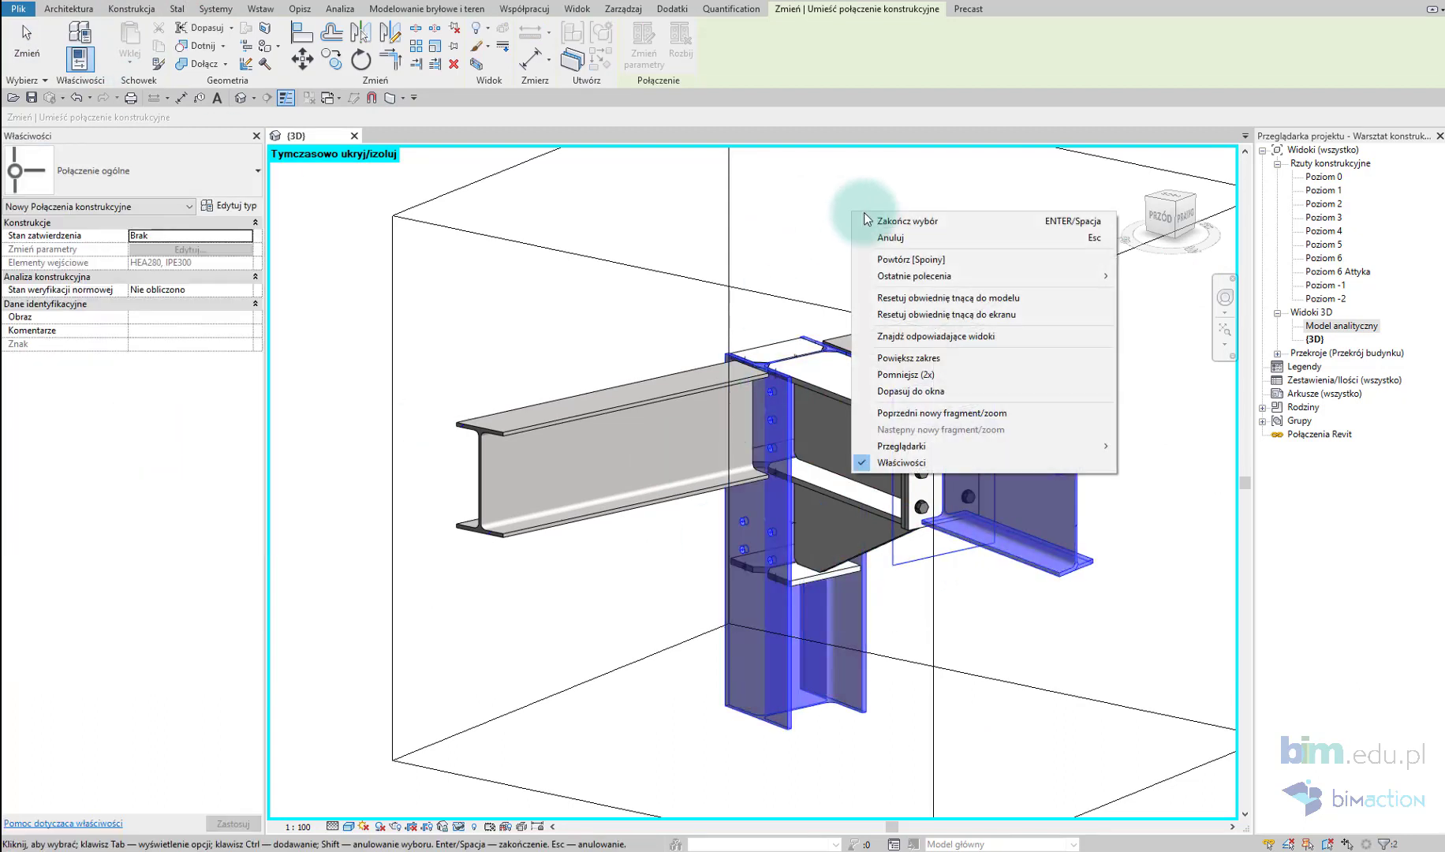
pyautogui.click(897, 231)
# Step: Customize the connection as P2 by gathering the joint's plates into it
pyautogui.click(684, 41)
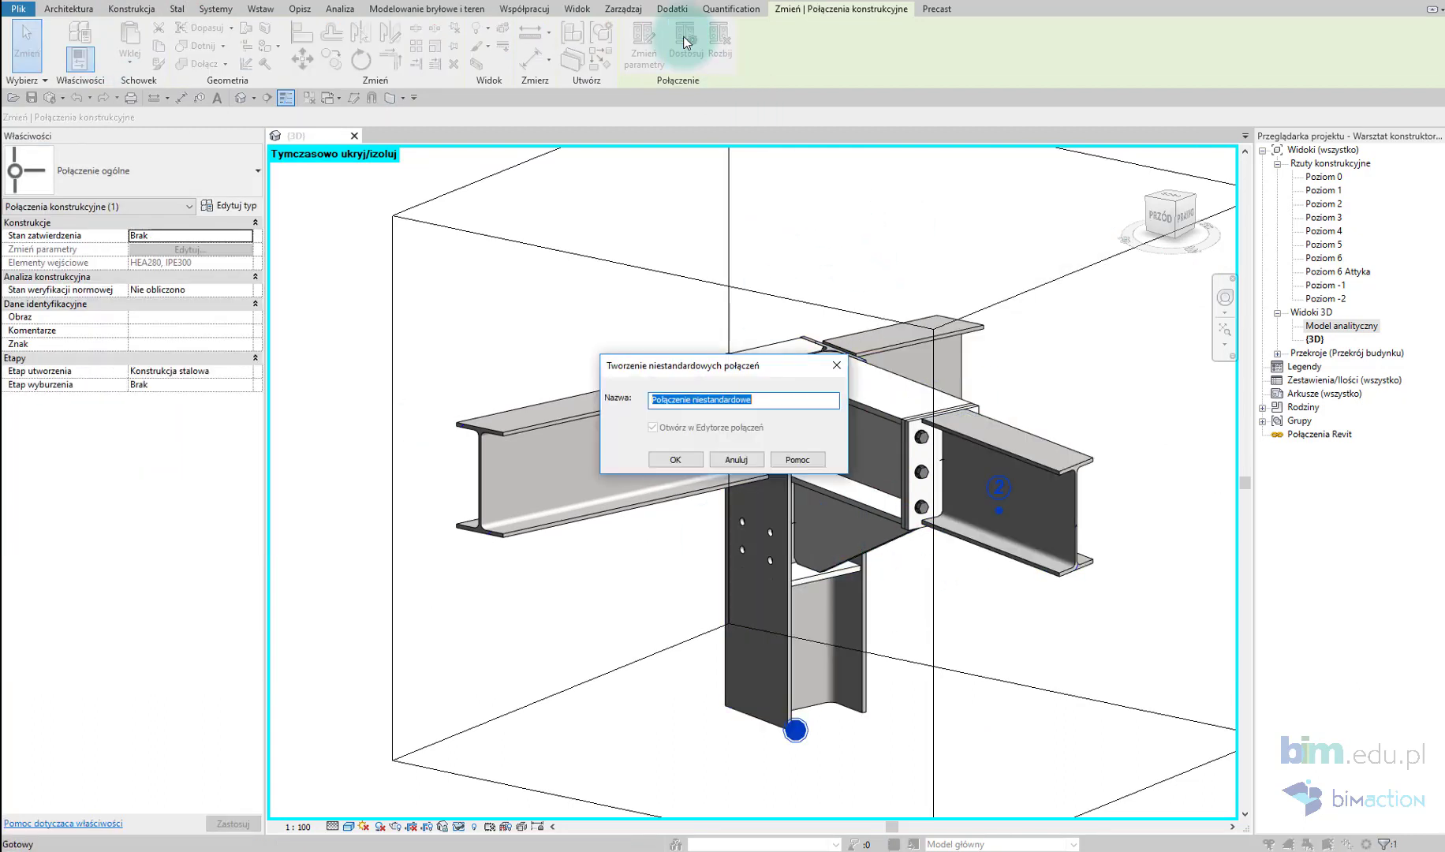
pyautogui.click(676, 460)
pyautogui.moveTo(640, 213)
pyautogui.mouseDown()
pyautogui.moveTo(931, 585)
pyautogui.moveTo(969, 581)
pyautogui.mouseUp()
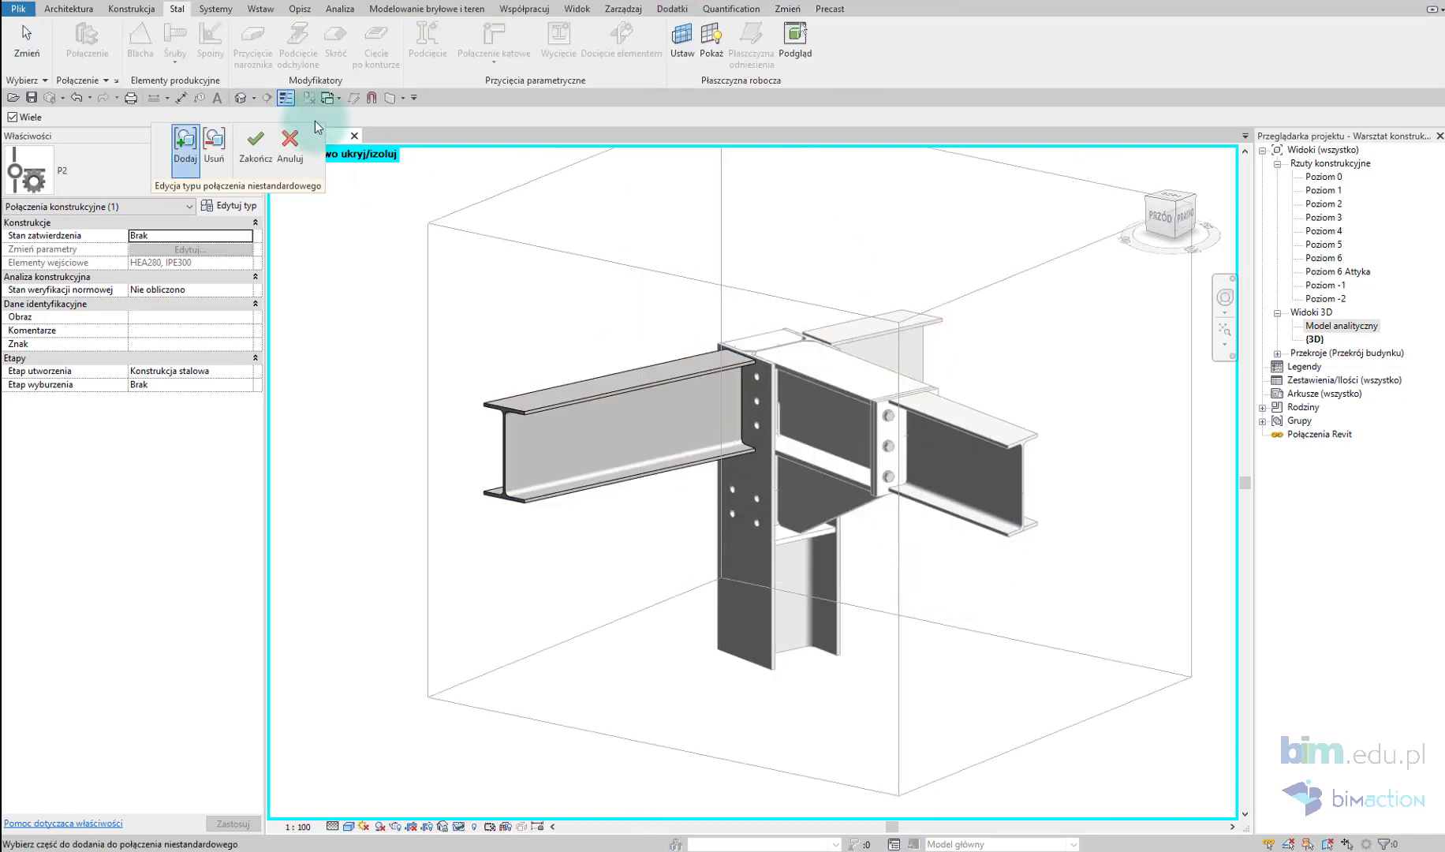
pyautogui.click(214, 146)
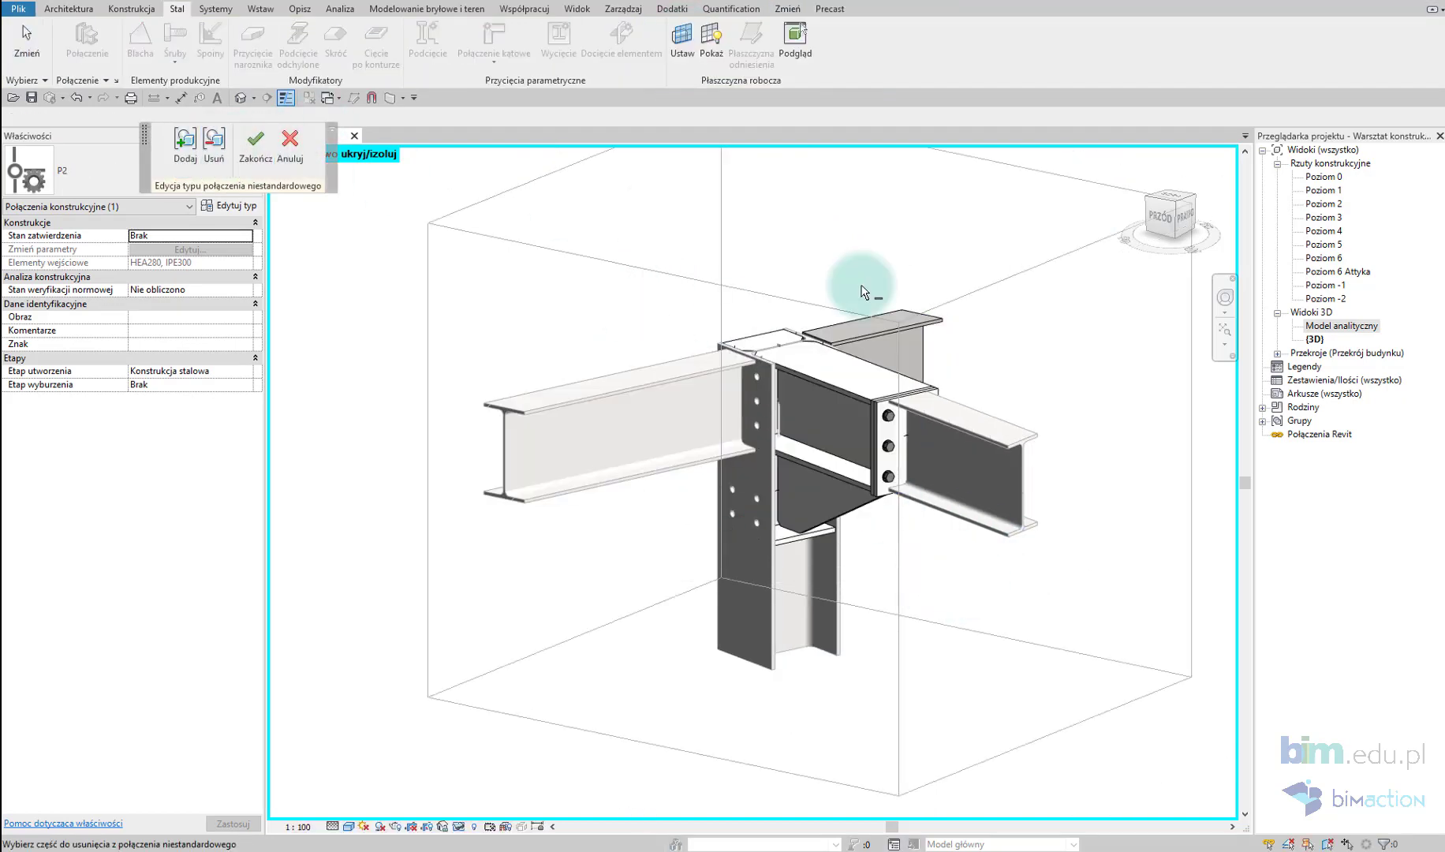
pyautogui.click(268, 157)
# Step: Show all hidden elements and remove the section box to view the whole frame
pyautogui.click(474, 826)
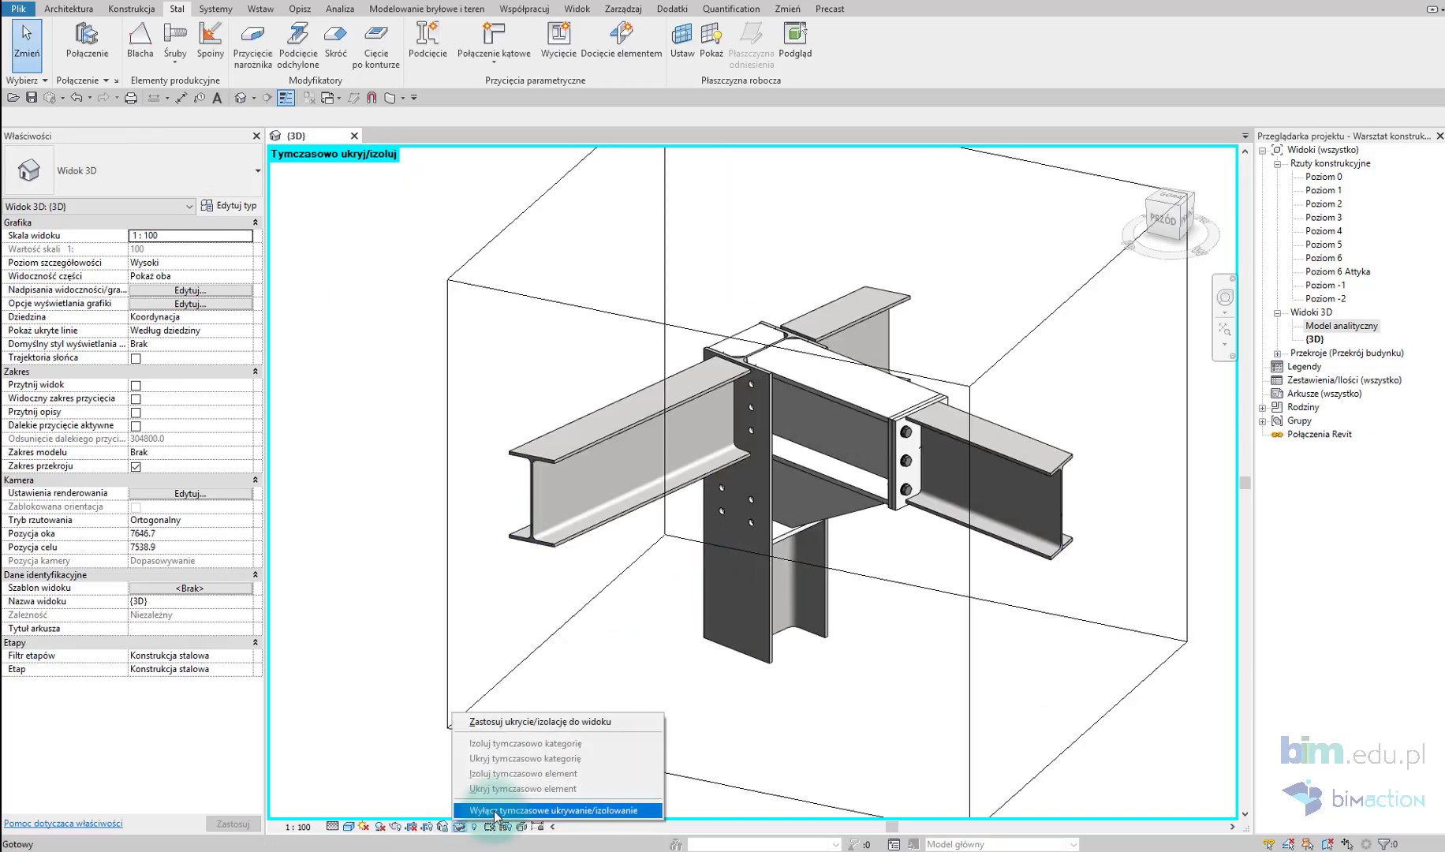
pyautogui.click(544, 666)
pyautogui.click(135, 467)
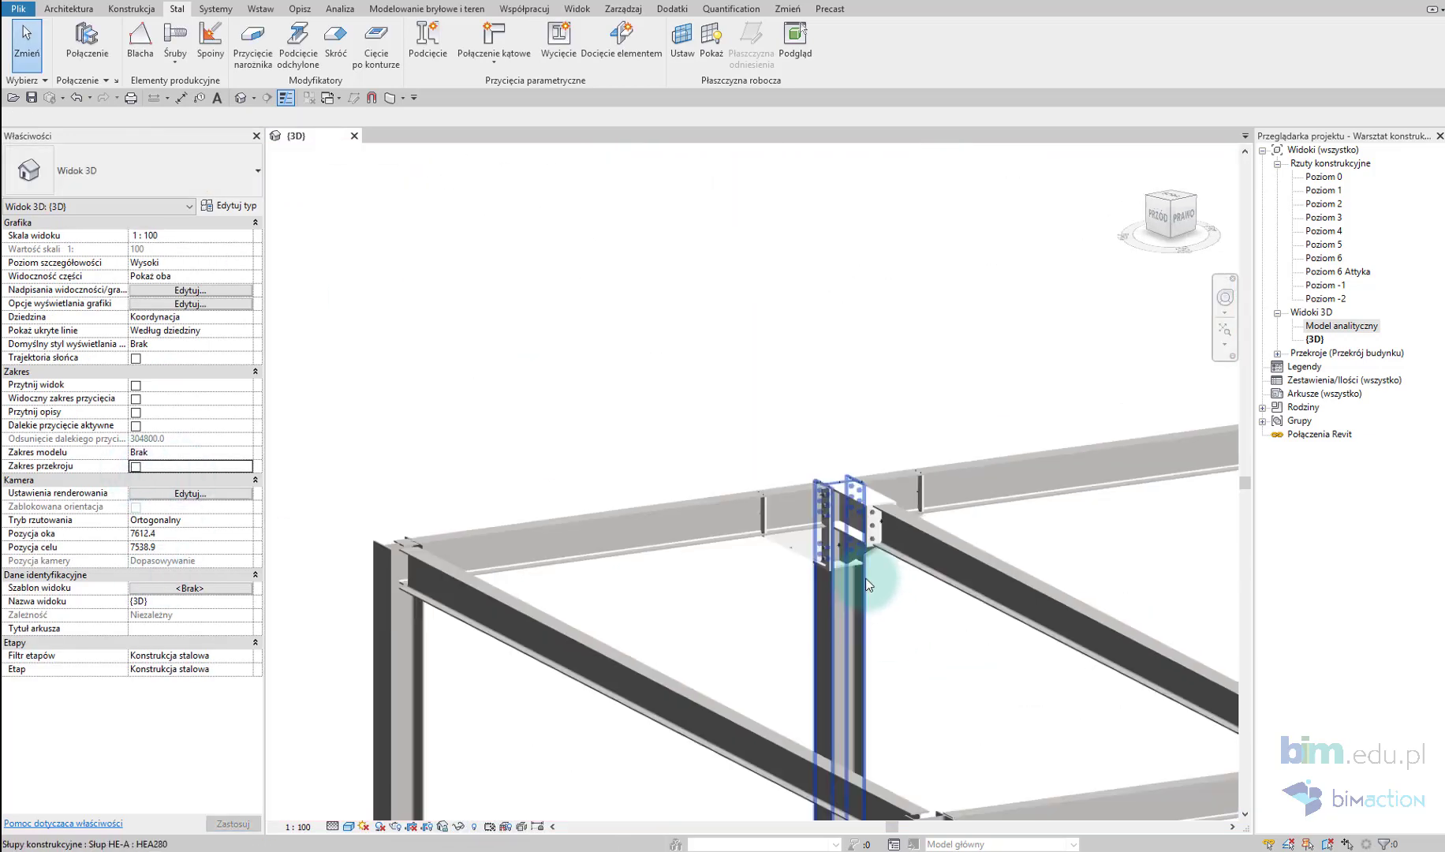
pyautogui.keyDown('shift'); pyautogui.moveTo(864, 574); pyautogui.dragTo(958, 726, button='middle'); pyautogui.keyUp('shift')
pyautogui.scroll(4, 661, 548)
pyautogui.scroll(2, 605, 450)
pyautogui.scroll(-3, 605, 450)
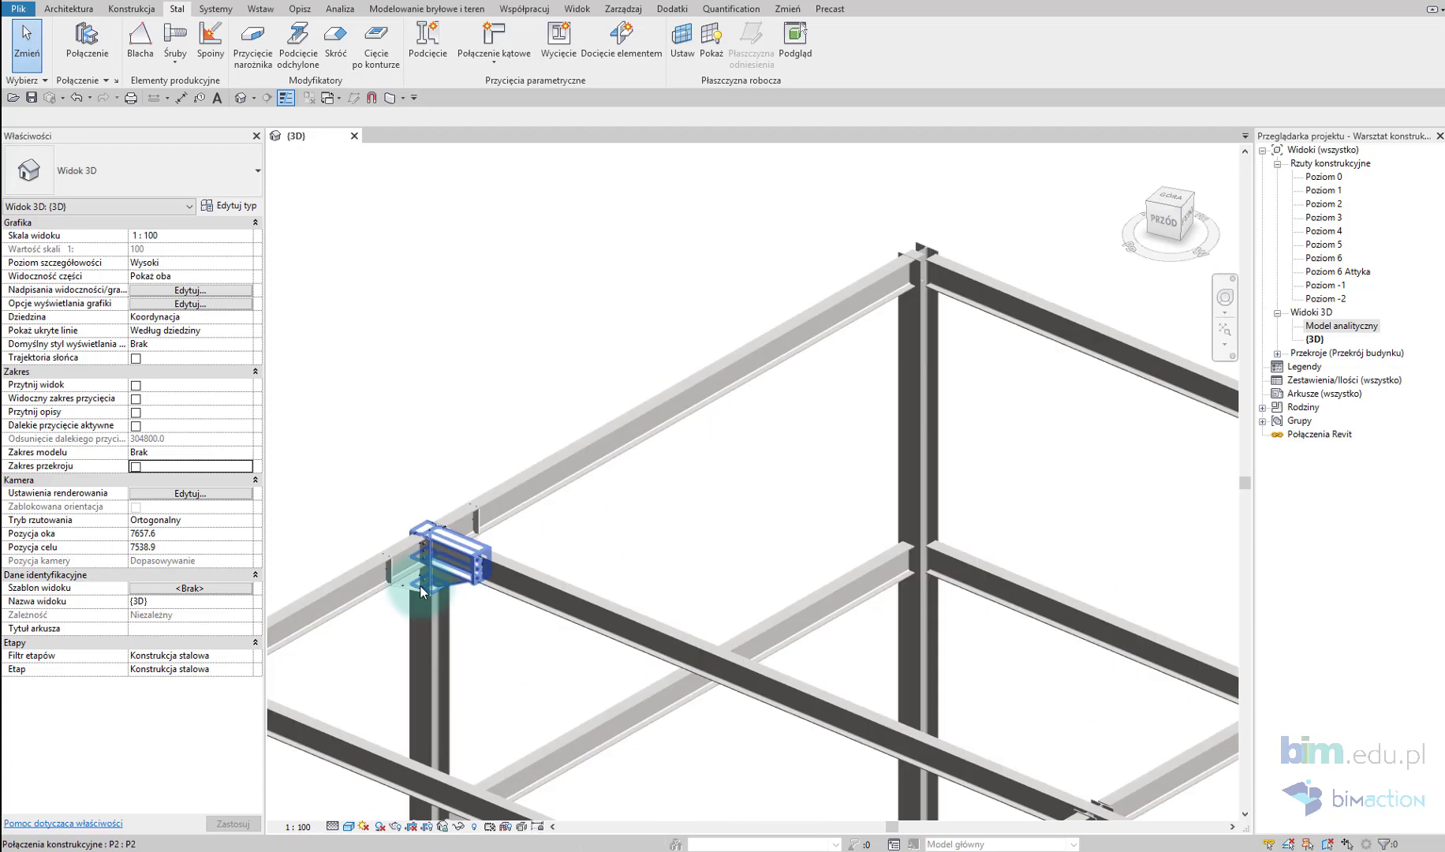
# Step: Reuse the P2 type to place connections at the top and left column joints
pyautogui.click(406, 588)
pyautogui.scroll(3, 761, 499)
pyautogui.press('Return')
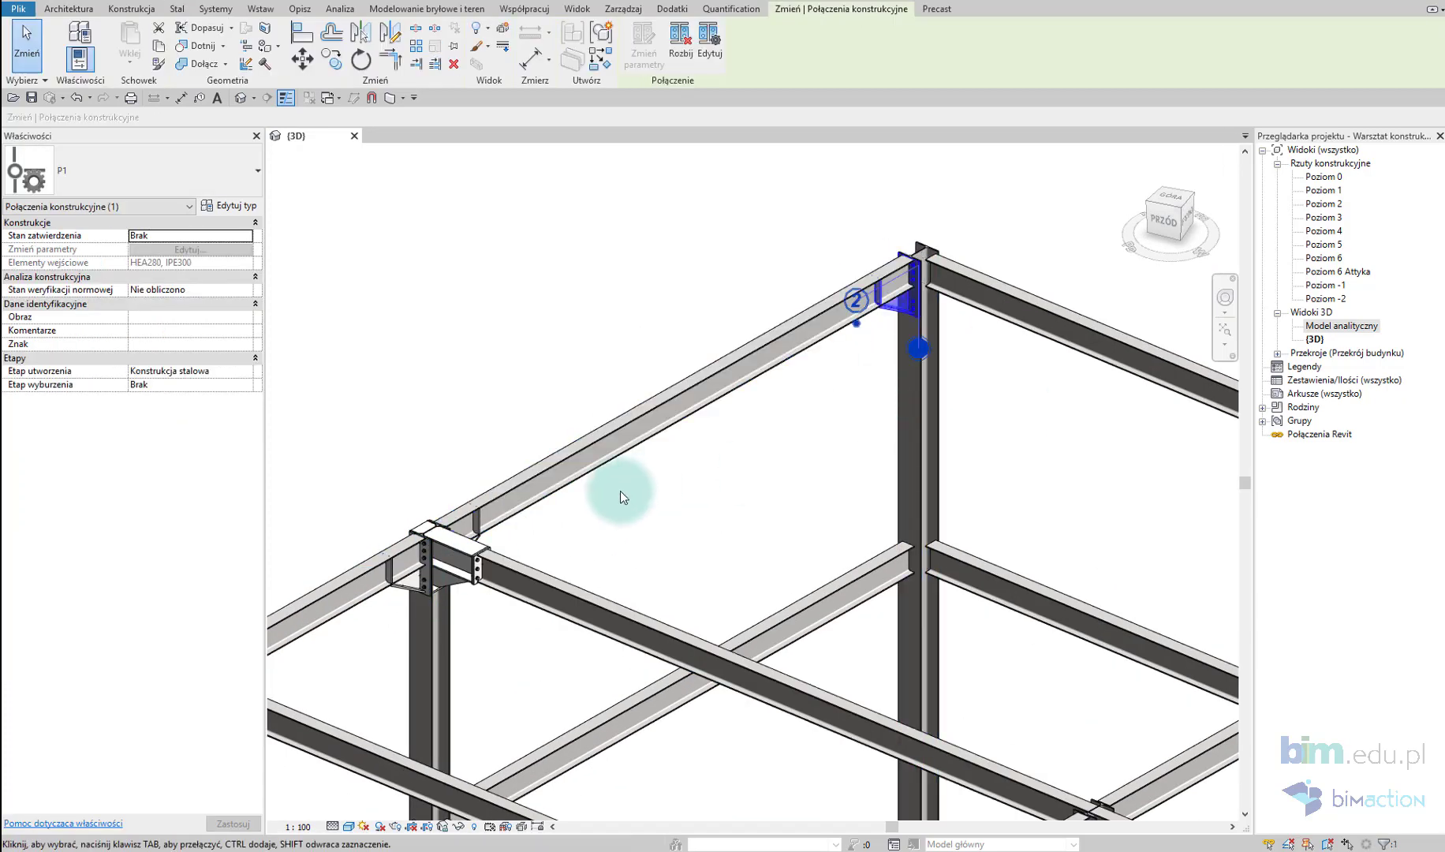
pyautogui.click(964, 304)
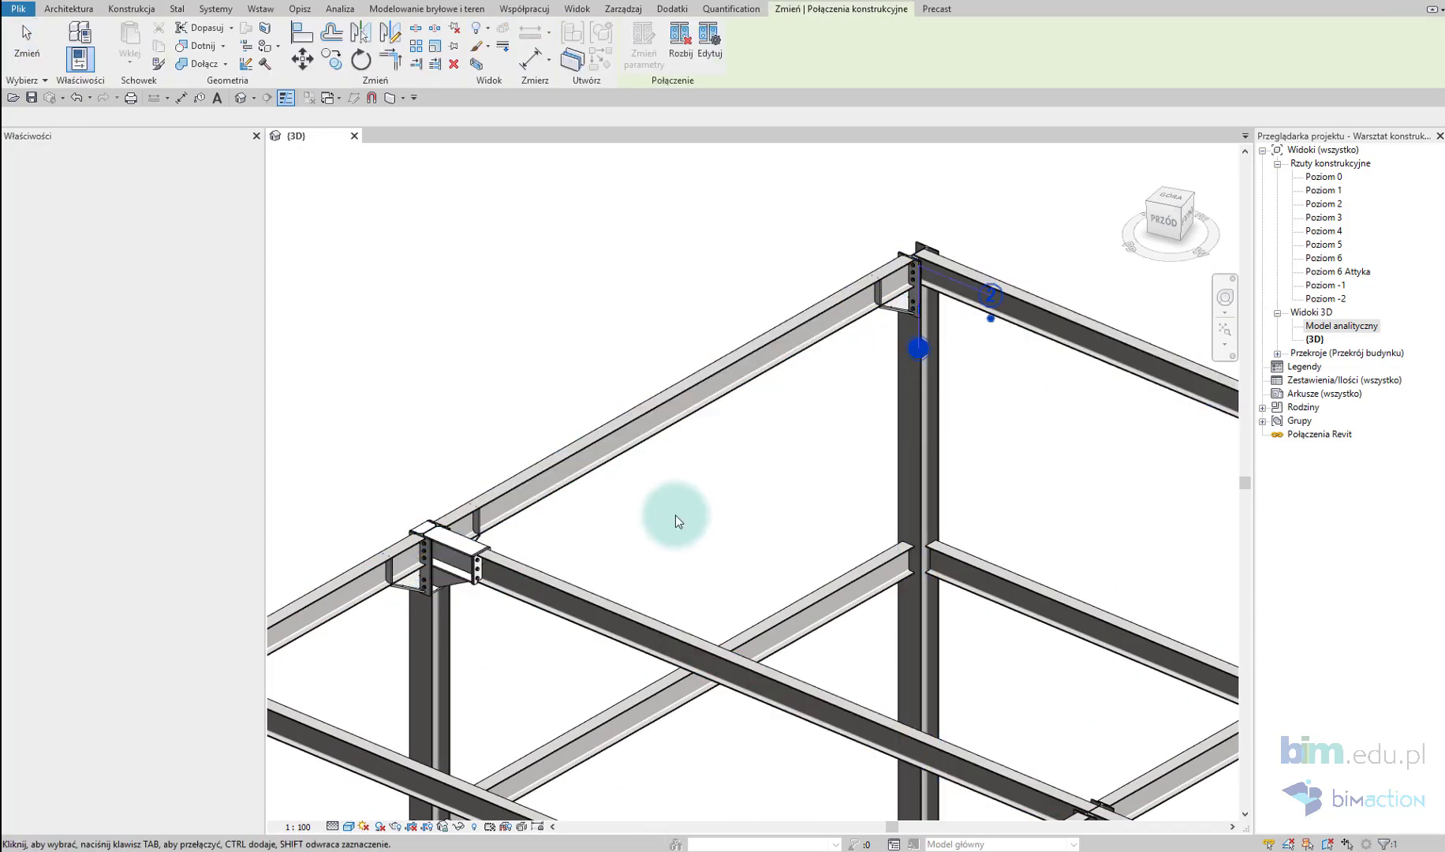
pyautogui.moveTo(664, 532); pyautogui.dragTo(1014, 307, button='middle')
pyautogui.press('Return')
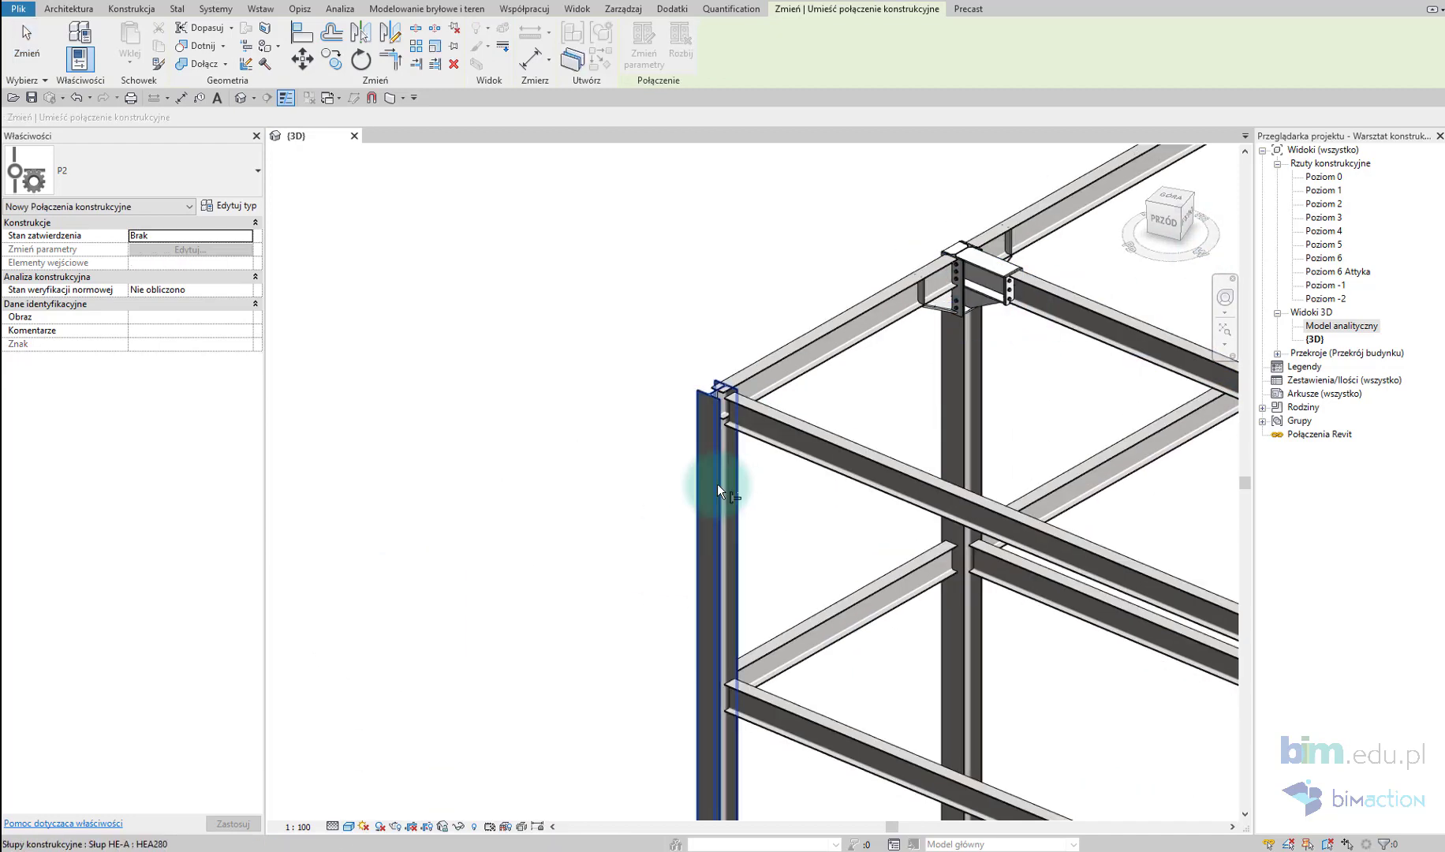
pyautogui.click(716, 484)
pyautogui.keyDown('ctrl'); pyautogui.click(757, 442); pyautogui.keyUp('ctrl')
pyautogui.press('Return')
# Step: Add P2 connections at the next column–beam joint and the top-right joint
pyautogui.click(733, 745)
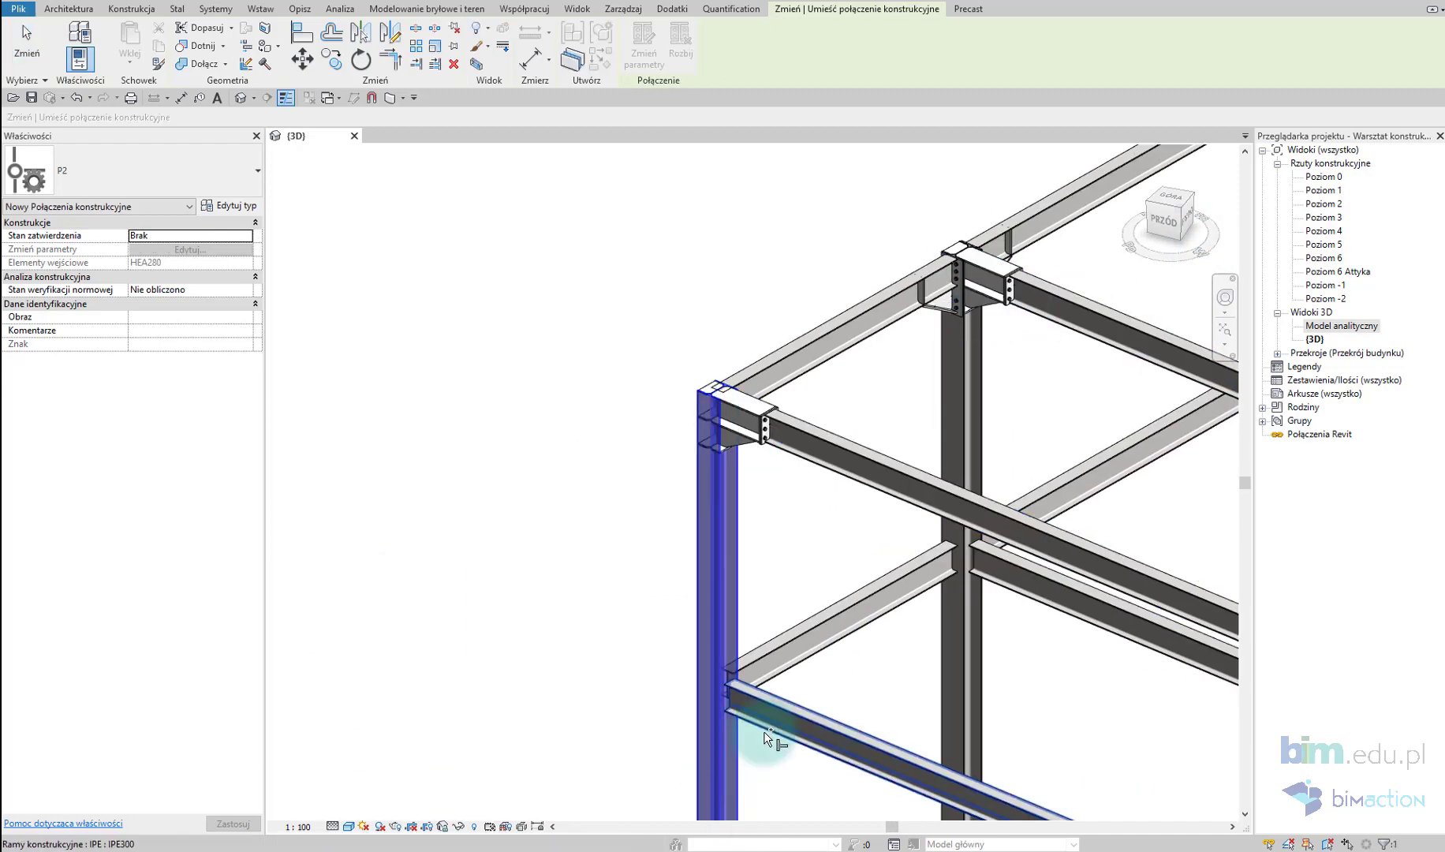
pyautogui.keyDown('ctrl'); pyautogui.click(869, 599); pyautogui.keyUp('ctrl')
pyautogui.press('Return')
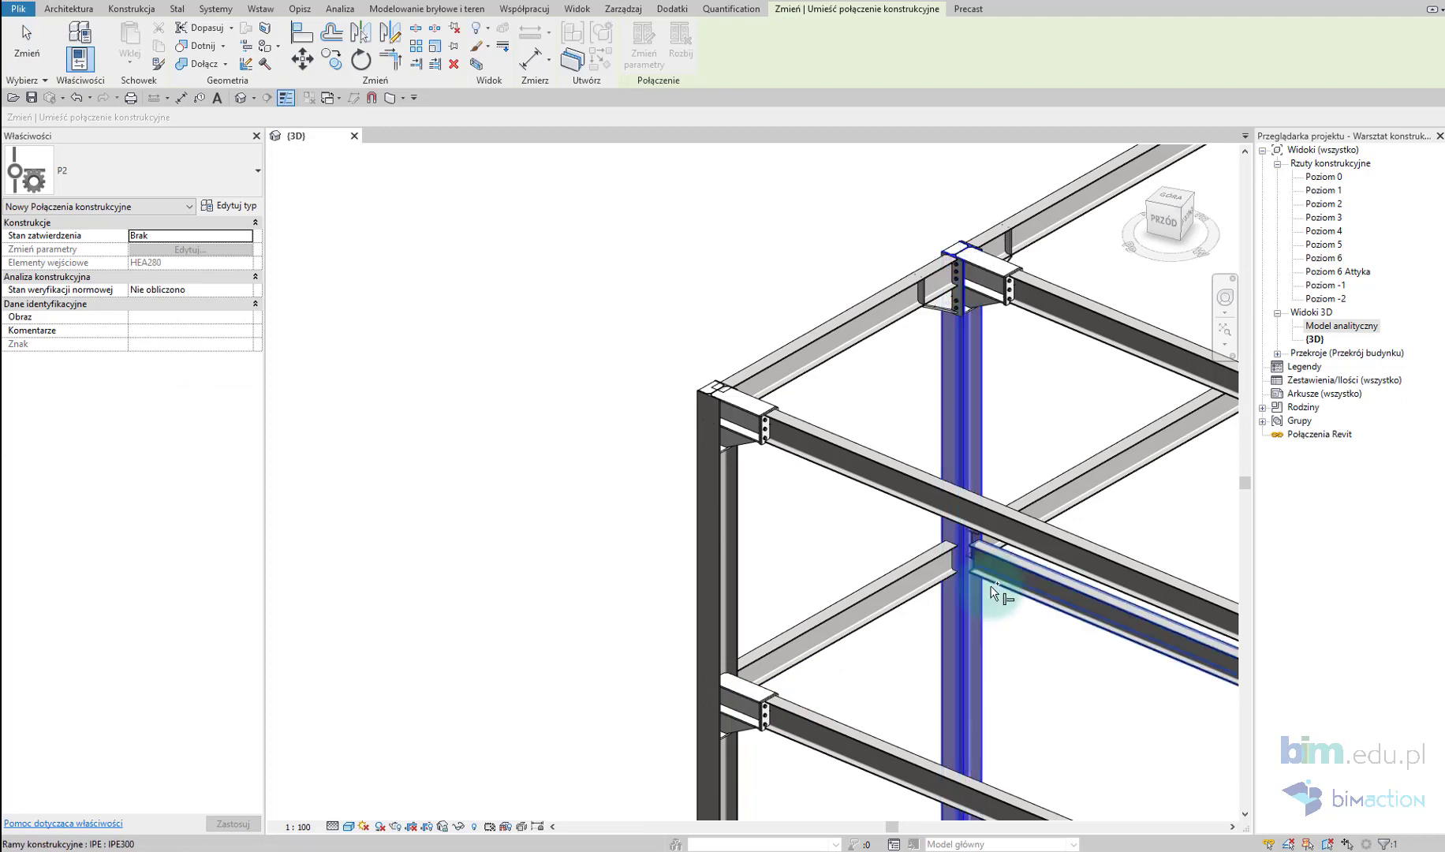
pyautogui.press('Escape')
pyautogui.moveTo(1138, 468); pyautogui.dragTo(888, 666, button='middle')
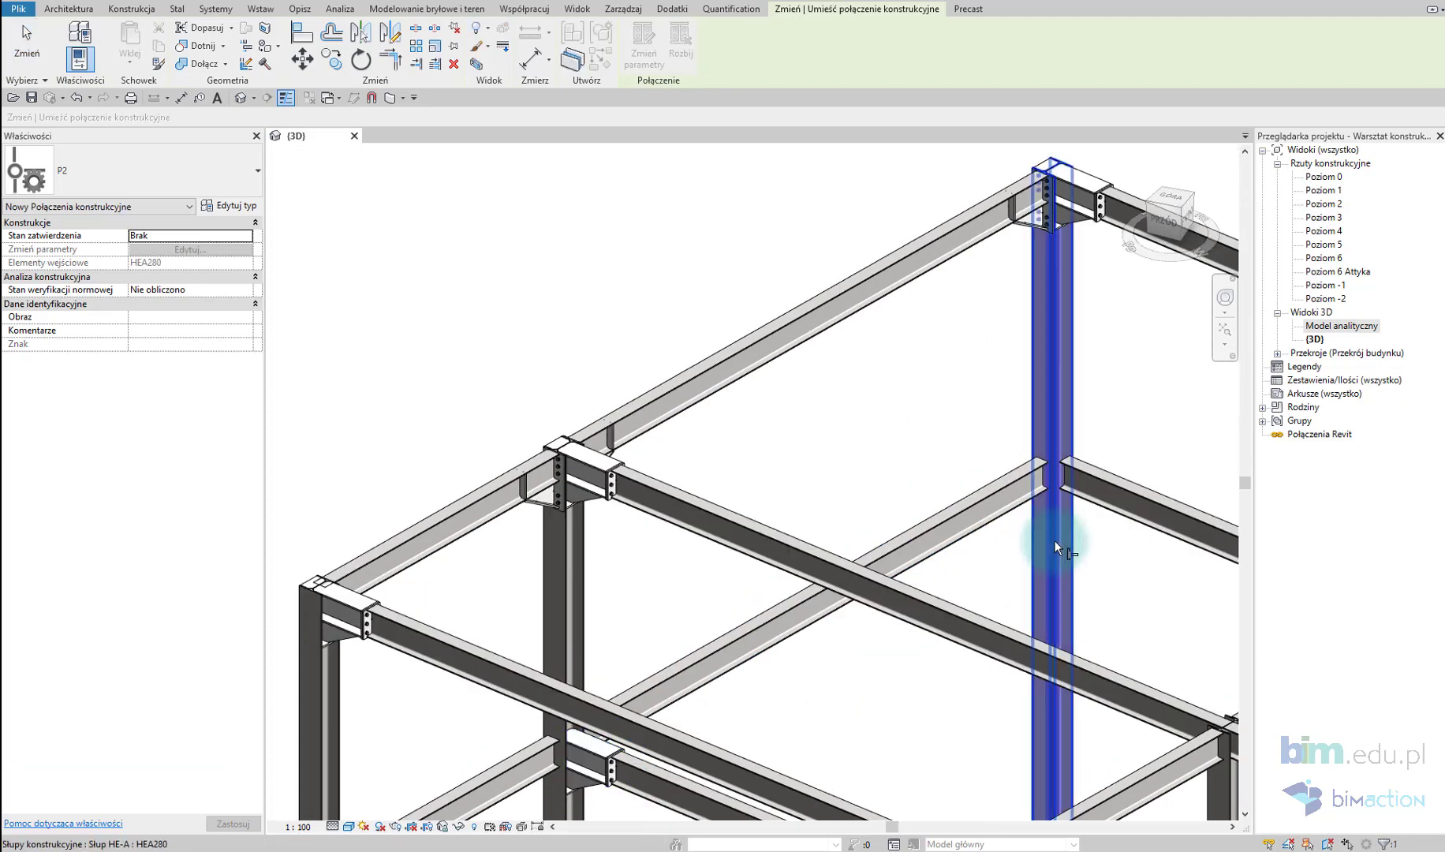
pyautogui.press('Return')
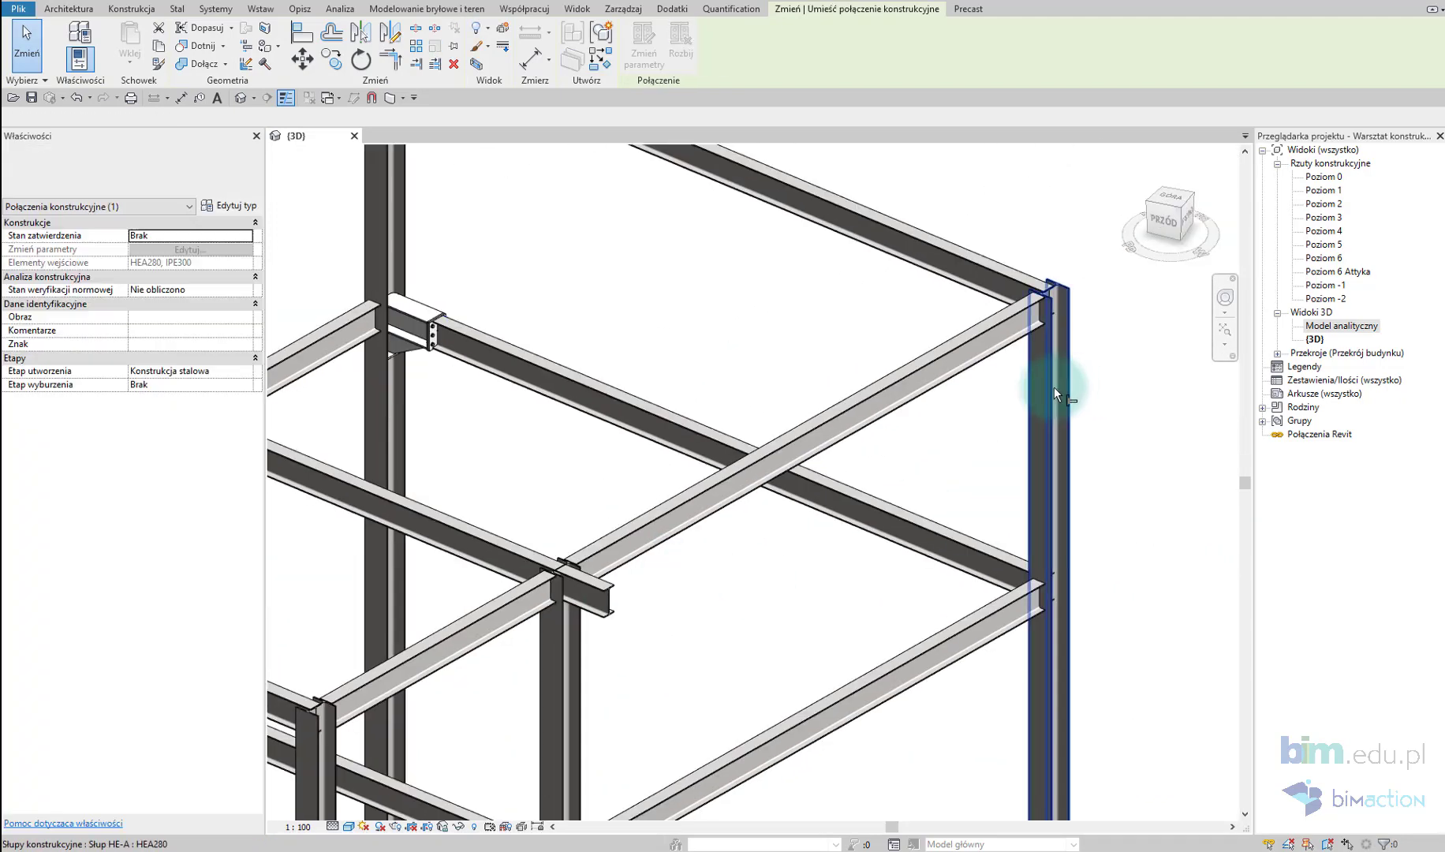
pyautogui.click(1053, 385)
pyautogui.keyDown('ctrl'); pyautogui.click(1022, 285); pyautogui.keyUp('ctrl')
pyautogui.press('Return')
# Step: Place P2 connections at three more column–beam joints across the frame
pyautogui.click(1059, 658)
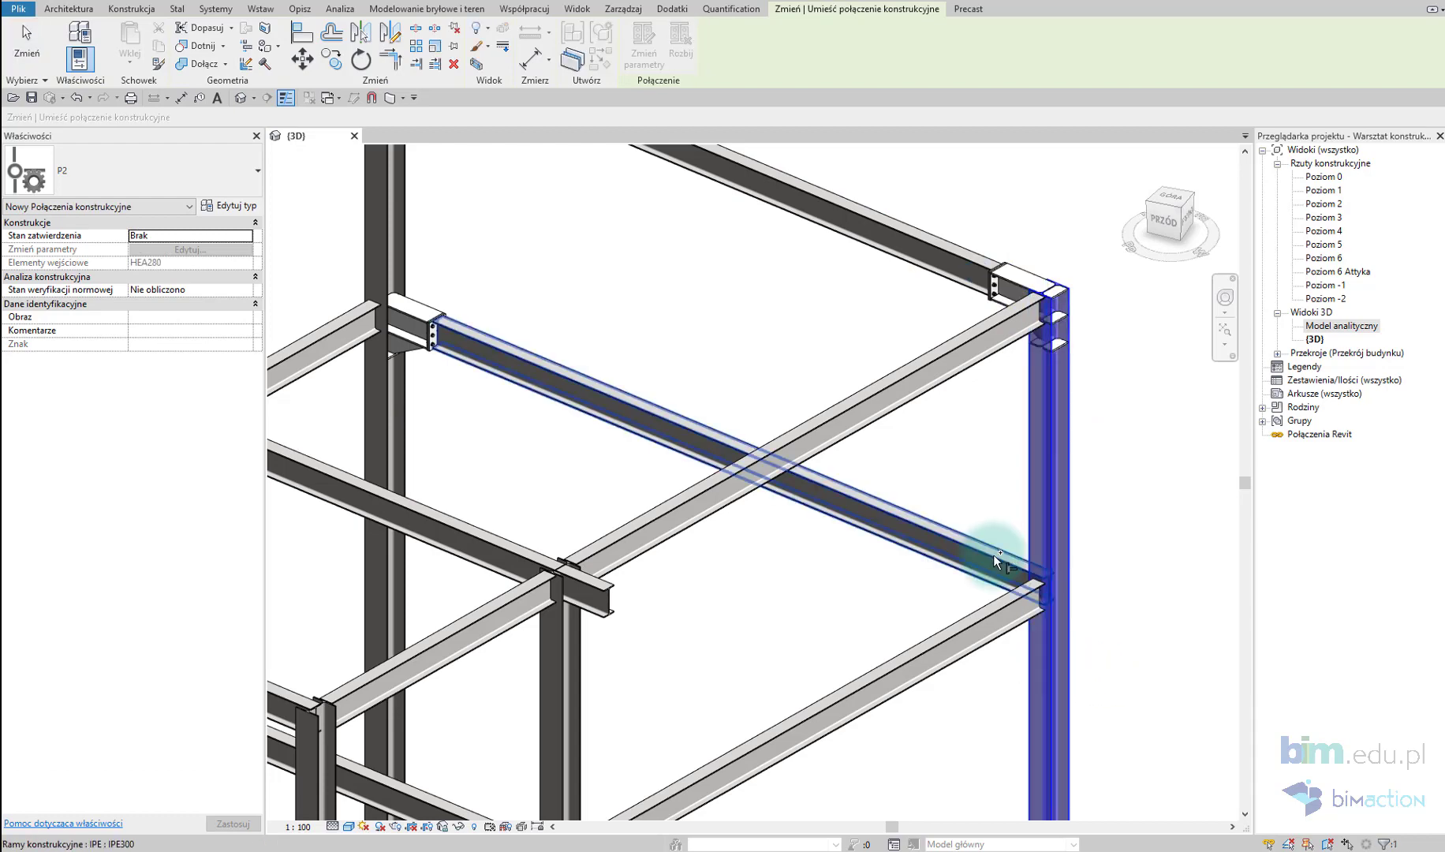
pyautogui.keyDown('ctrl'); pyautogui.click(994, 555); pyautogui.keyUp('ctrl')
pyautogui.press('Return')
pyautogui.moveTo(938, 714); pyautogui.dragTo(1154, 507, button='middle')
pyautogui.click(858, 648)
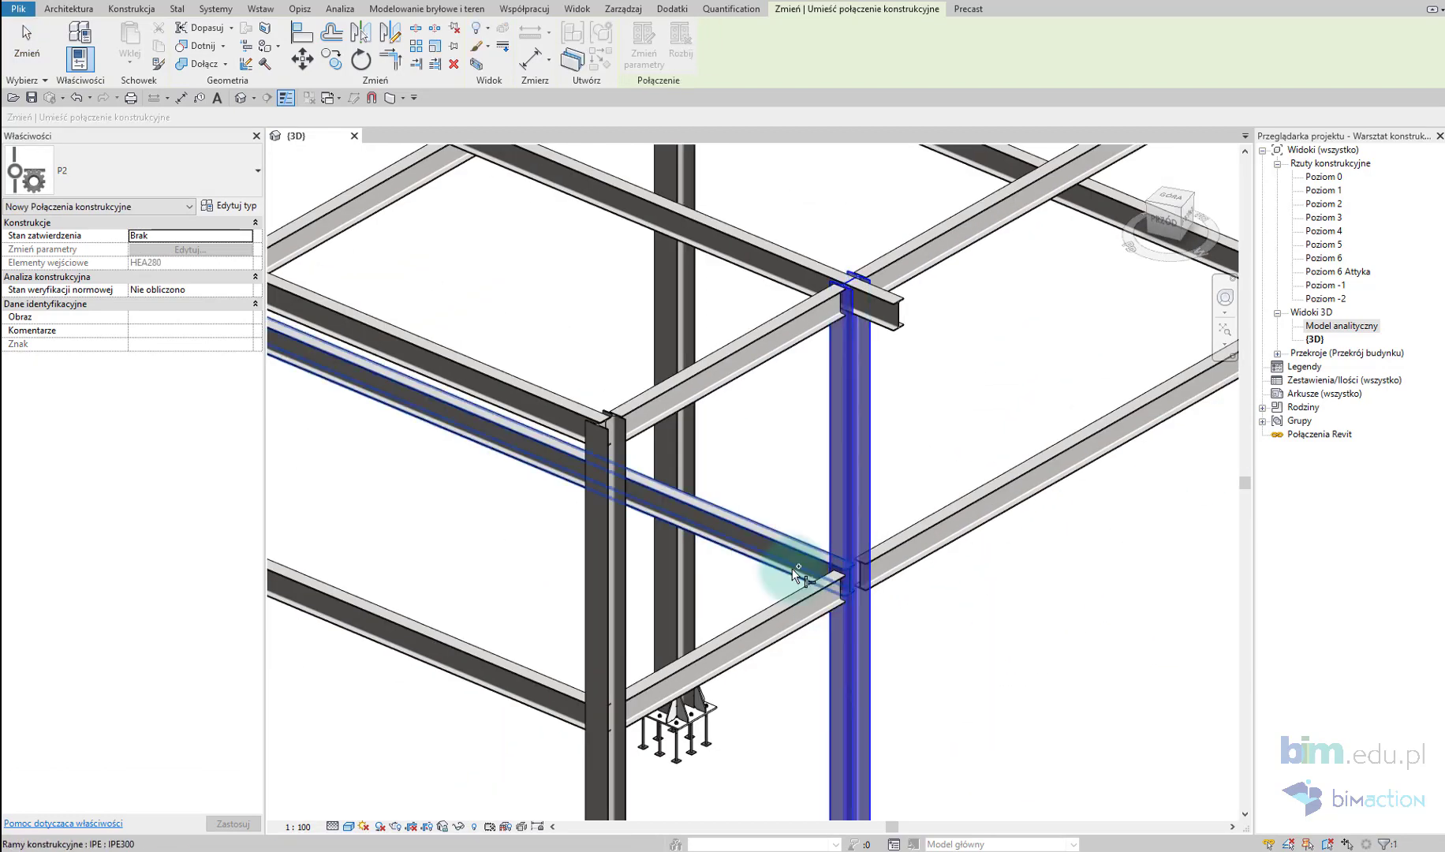
pyautogui.keyDown('ctrl'); pyautogui.click(791, 568); pyautogui.keyUp('ctrl')
pyautogui.press('Return')
pyautogui.moveTo(739, 717); pyautogui.dragTo(1055, 580, button='middle')
pyautogui.click(920, 649)
pyautogui.keyDown('ctrl'); pyautogui.click(821, 605); pyautogui.keyUp('ctrl')
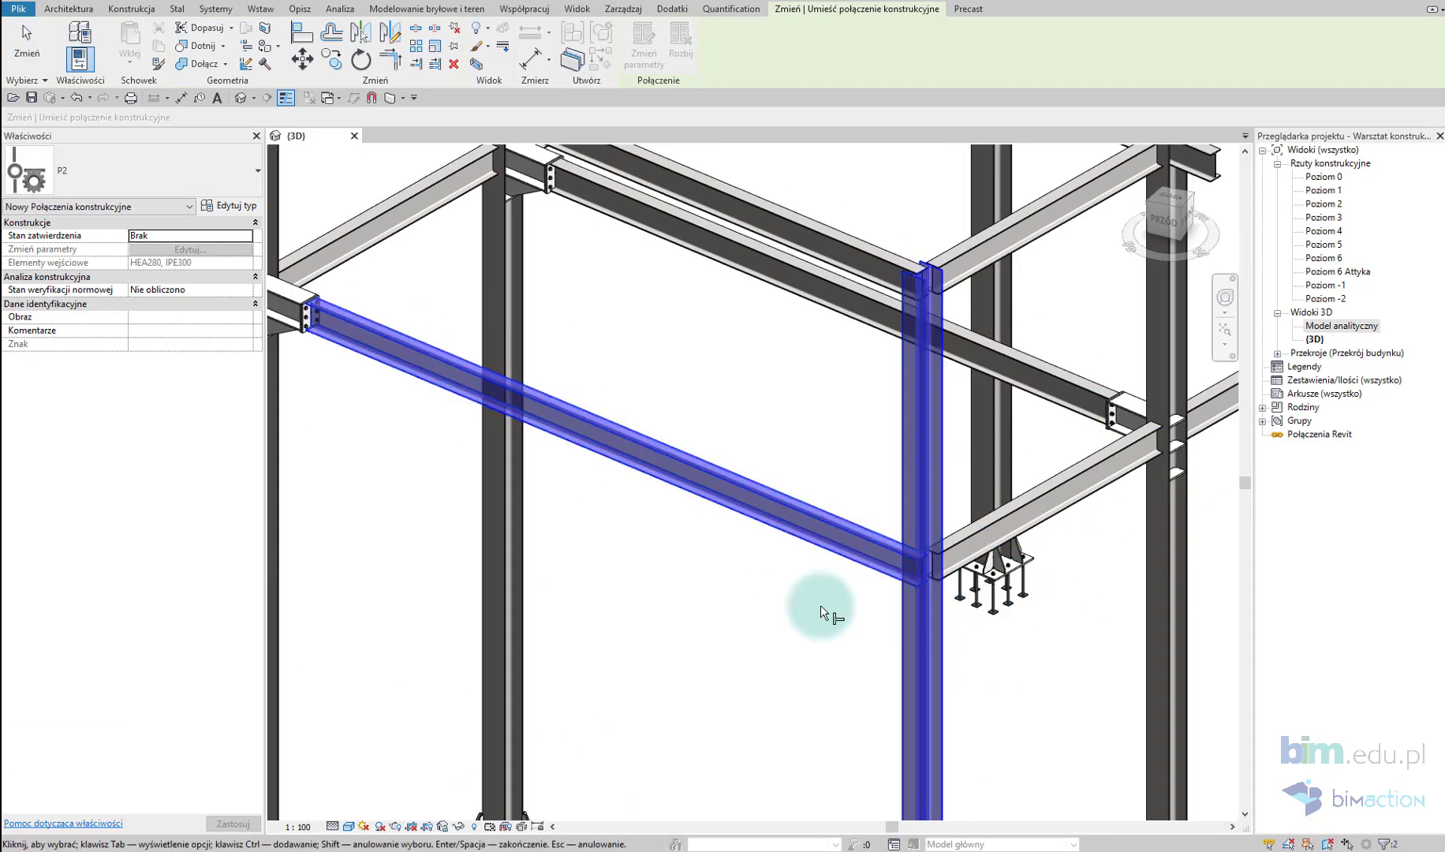
pyautogui.press('Return')
# Step: Add a P2 connection where the upper column meets its top beam
pyautogui.moveTo(821, 604); pyautogui.dragTo(986, 796, button='middle')
pyautogui.moveTo(465, 319); pyautogui.dragTo(581, 339, button='middle')
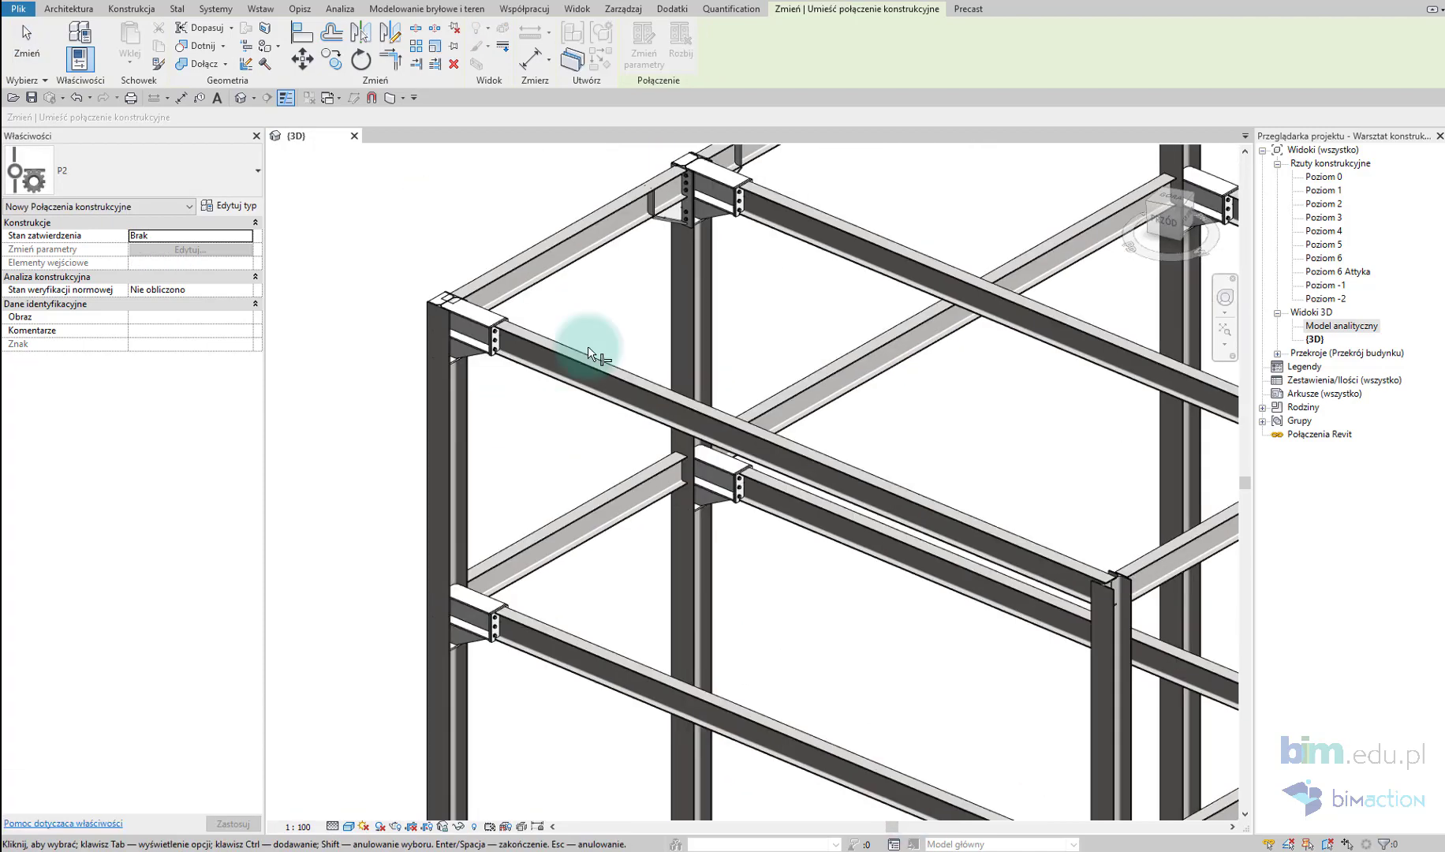
pyautogui.click(626, 317)
pyautogui.keyDown('ctrl'); pyautogui.click(707, 372); pyautogui.keyUp('ctrl')
pyautogui.press('Return')
# Step: Join the left column to its top and lower beams with P1 connections
pyautogui.click(509, 518)
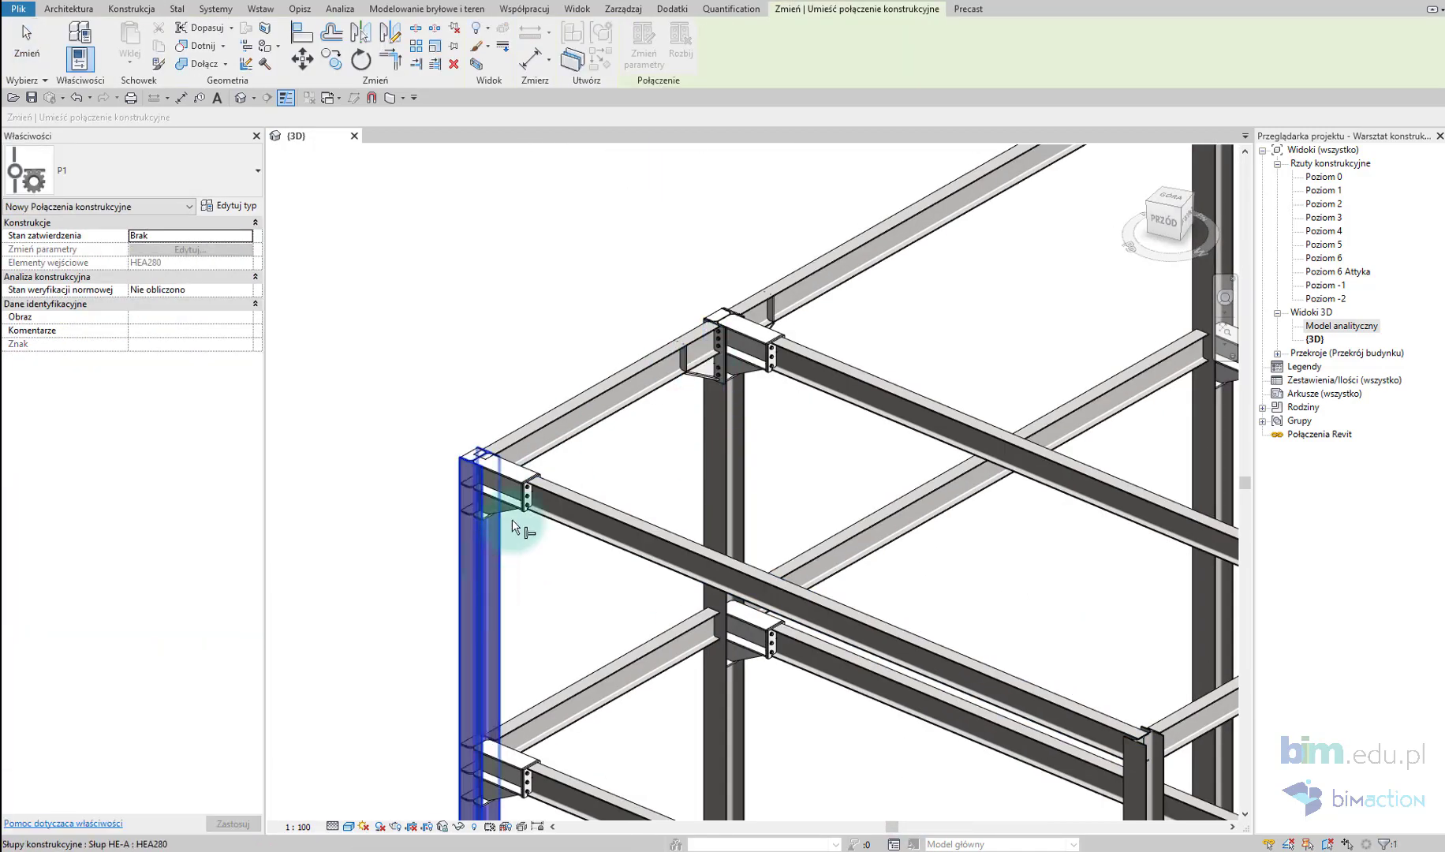
pyautogui.keyDown('ctrl'); pyautogui.click(530, 475); pyautogui.keyUp('ctrl')
pyautogui.press('Return')
pyautogui.click(497, 640)
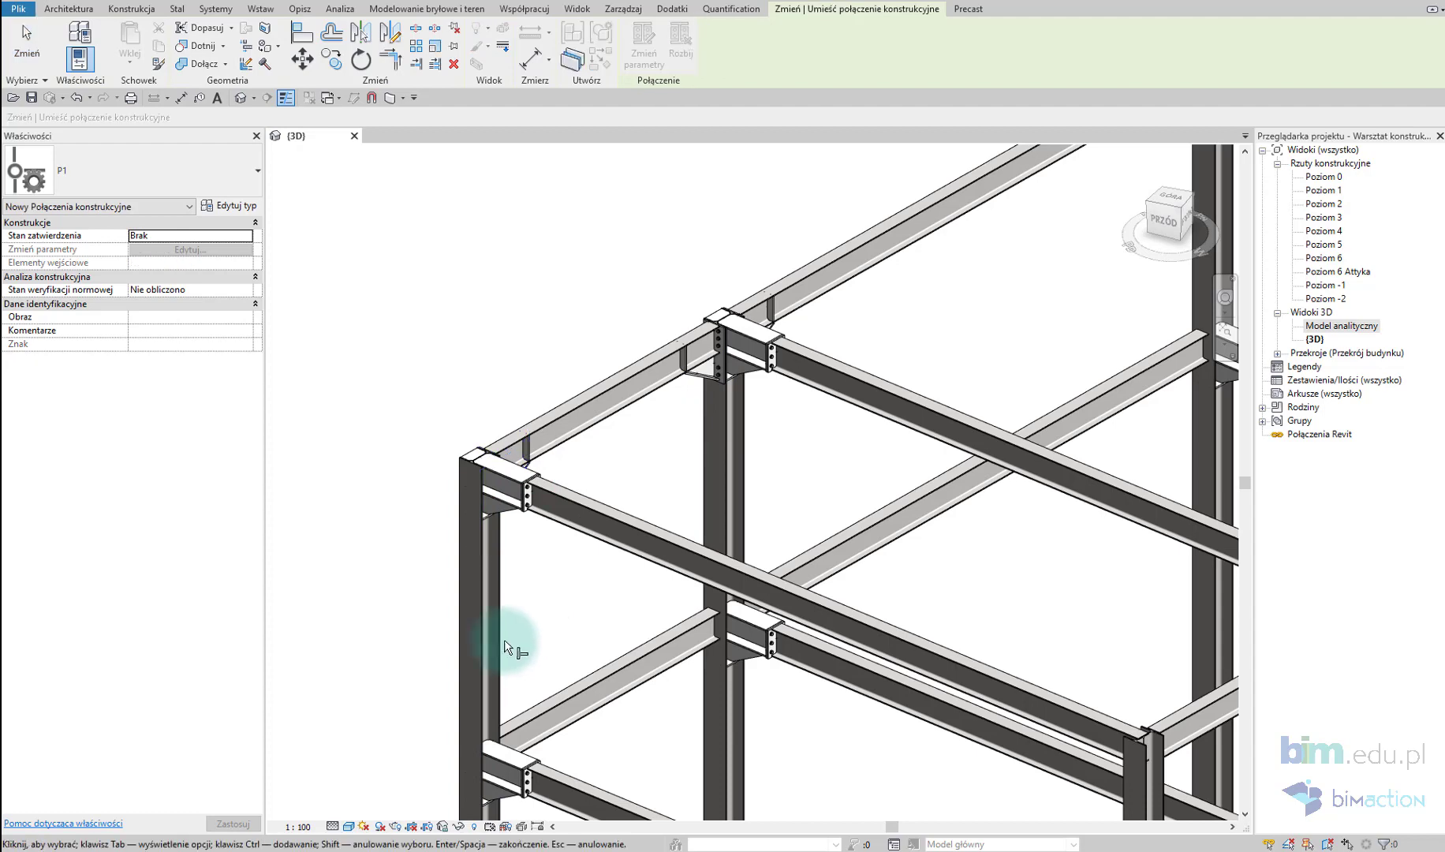
pyautogui.keyDown('ctrl'); pyautogui.click(544, 702); pyautogui.keyUp('ctrl')
pyautogui.press('Return')
# Step: Add P1 connections at the central HEA280 column joint and the next joint
pyautogui.click(717, 700)
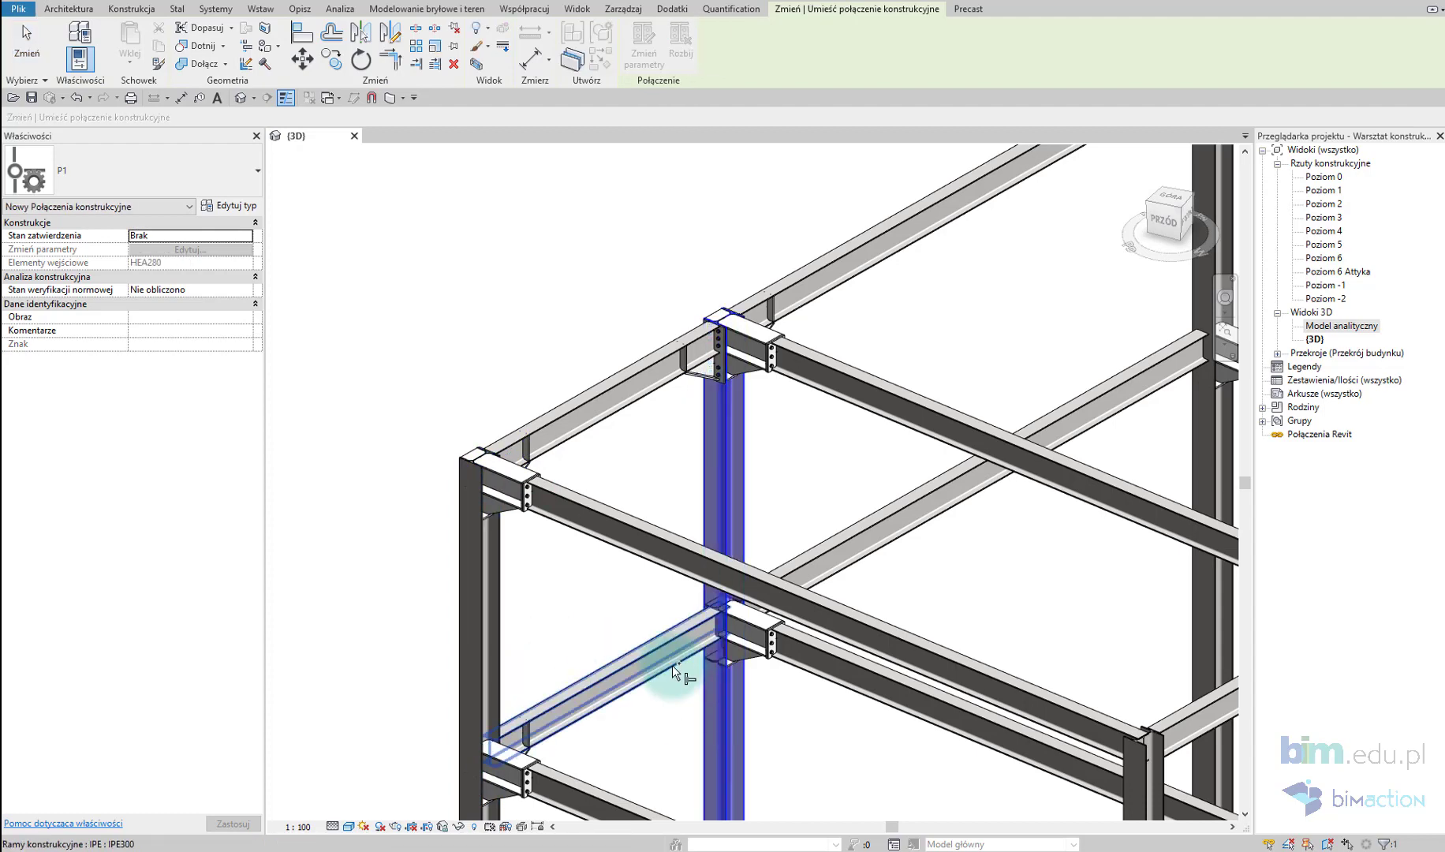
pyautogui.click(721, 670)
pyautogui.keyDown('ctrl'); pyautogui.click(790, 566); pyautogui.keyUp('ctrl')
pyautogui.press('Return')
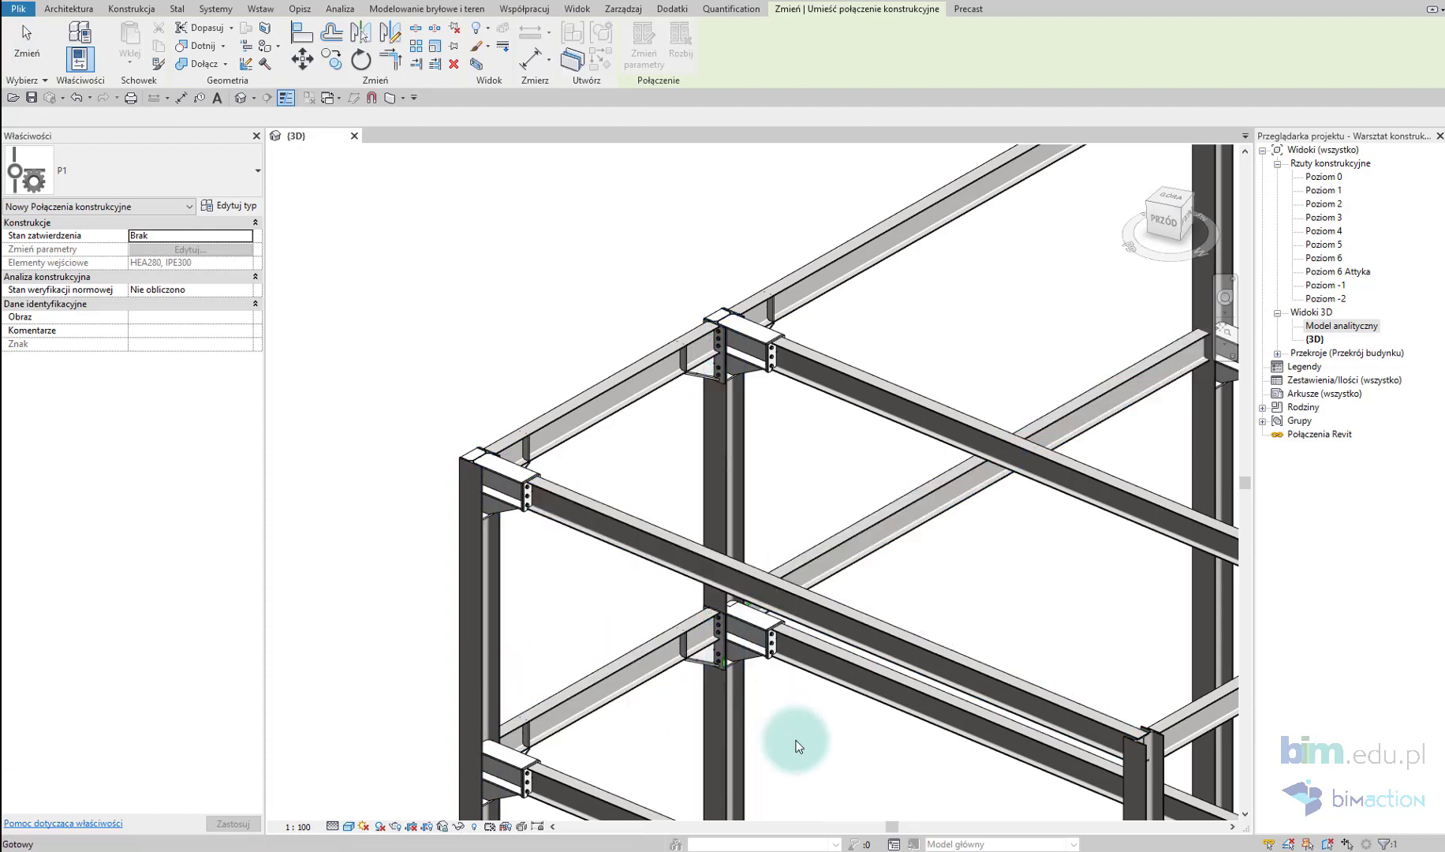
pyautogui.moveTo(807, 757); pyautogui.dragTo(738, 618, button='middle')
pyautogui.click(960, 628)
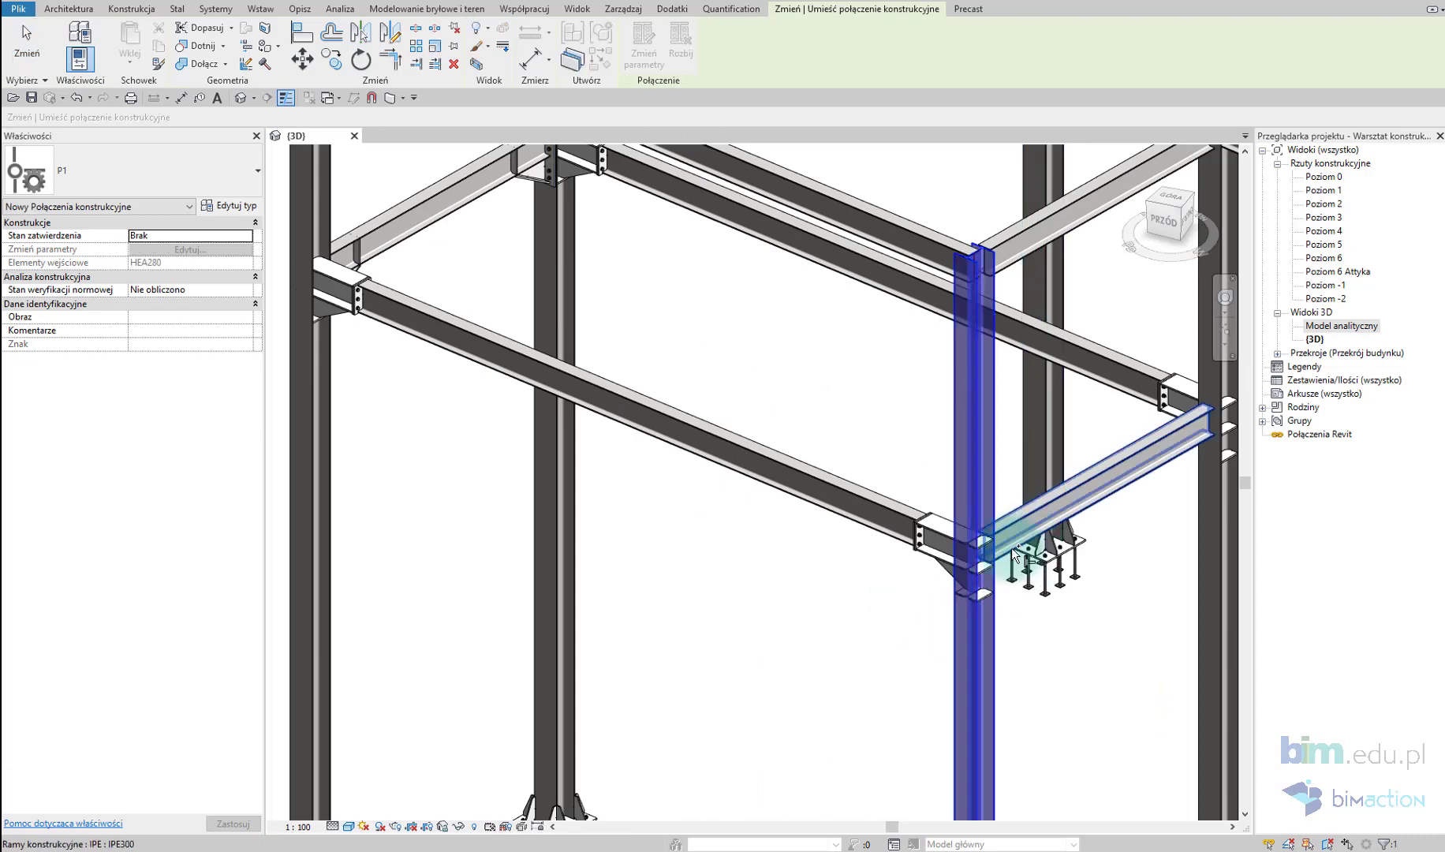
pyautogui.keyDown('ctrl'); pyautogui.click(1013, 538); pyautogui.keyUp('ctrl')
pyautogui.press('Return')
# Step: Check the existing base-plate and right-column connections
pyautogui.click(786, 672)
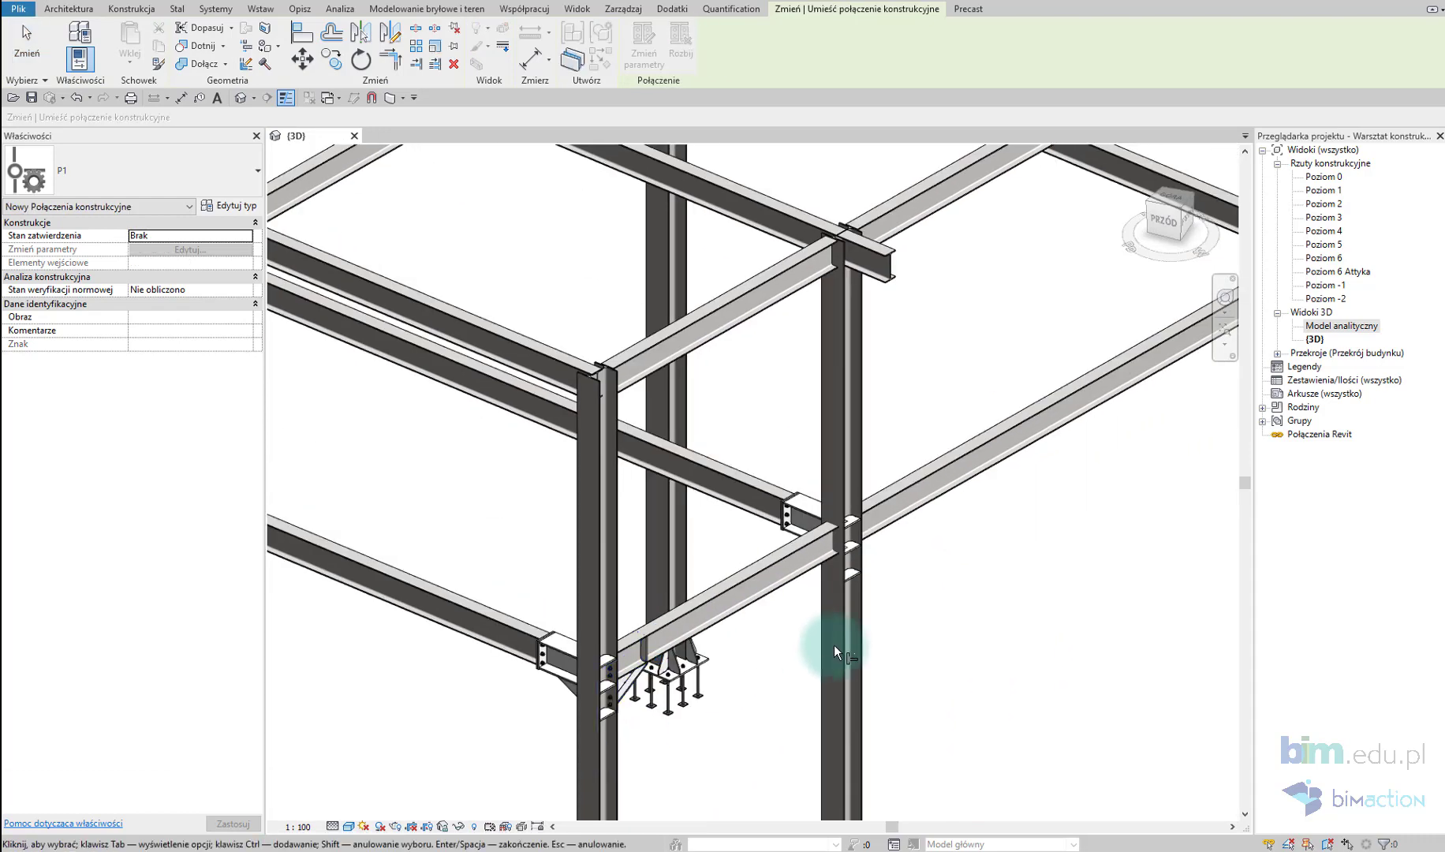
pyautogui.click(847, 629)
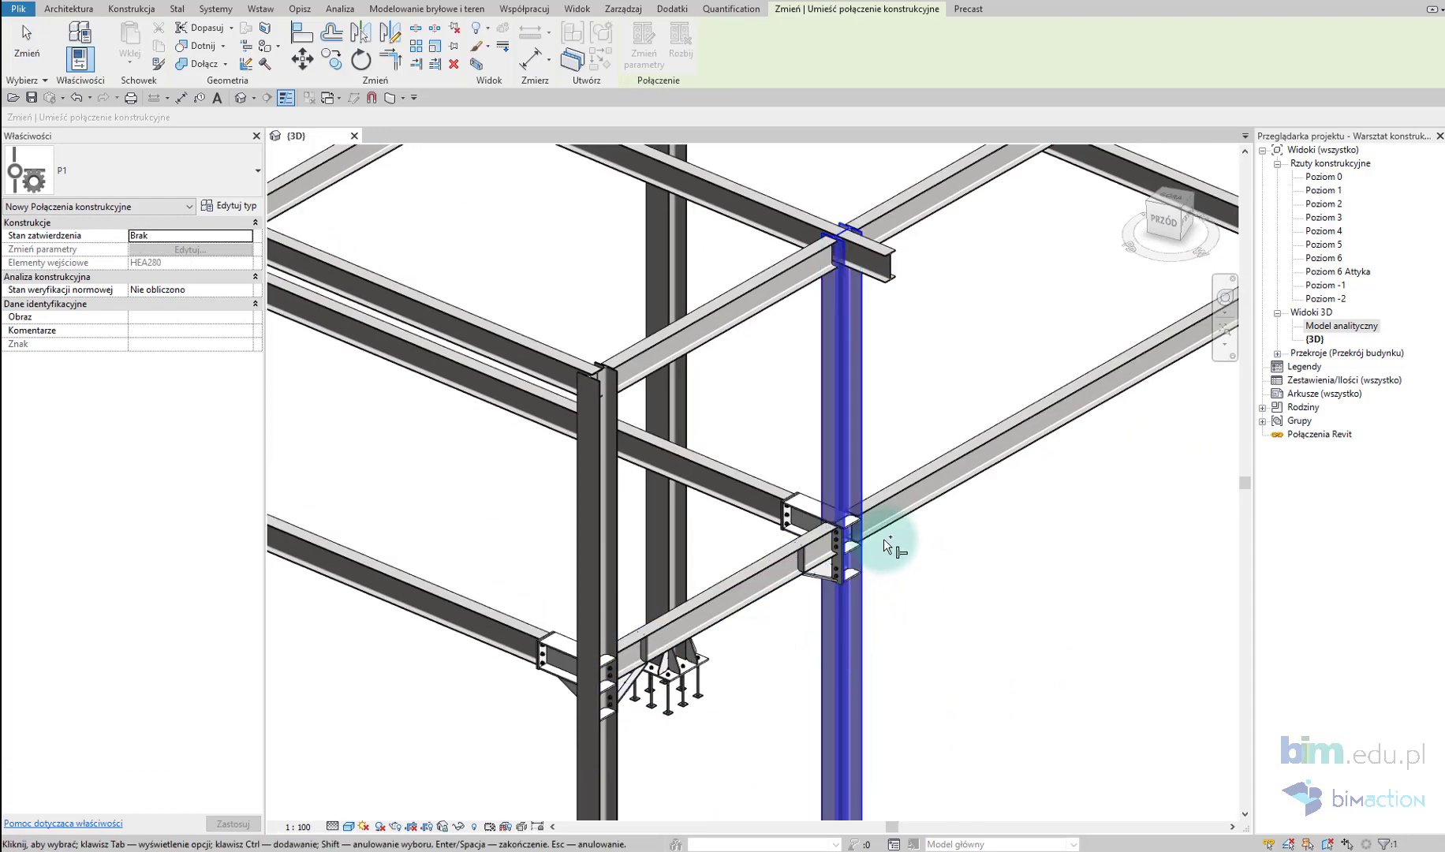
pyautogui.moveTo(1122, 483); pyautogui.dragTo(641, 753, button='middle')
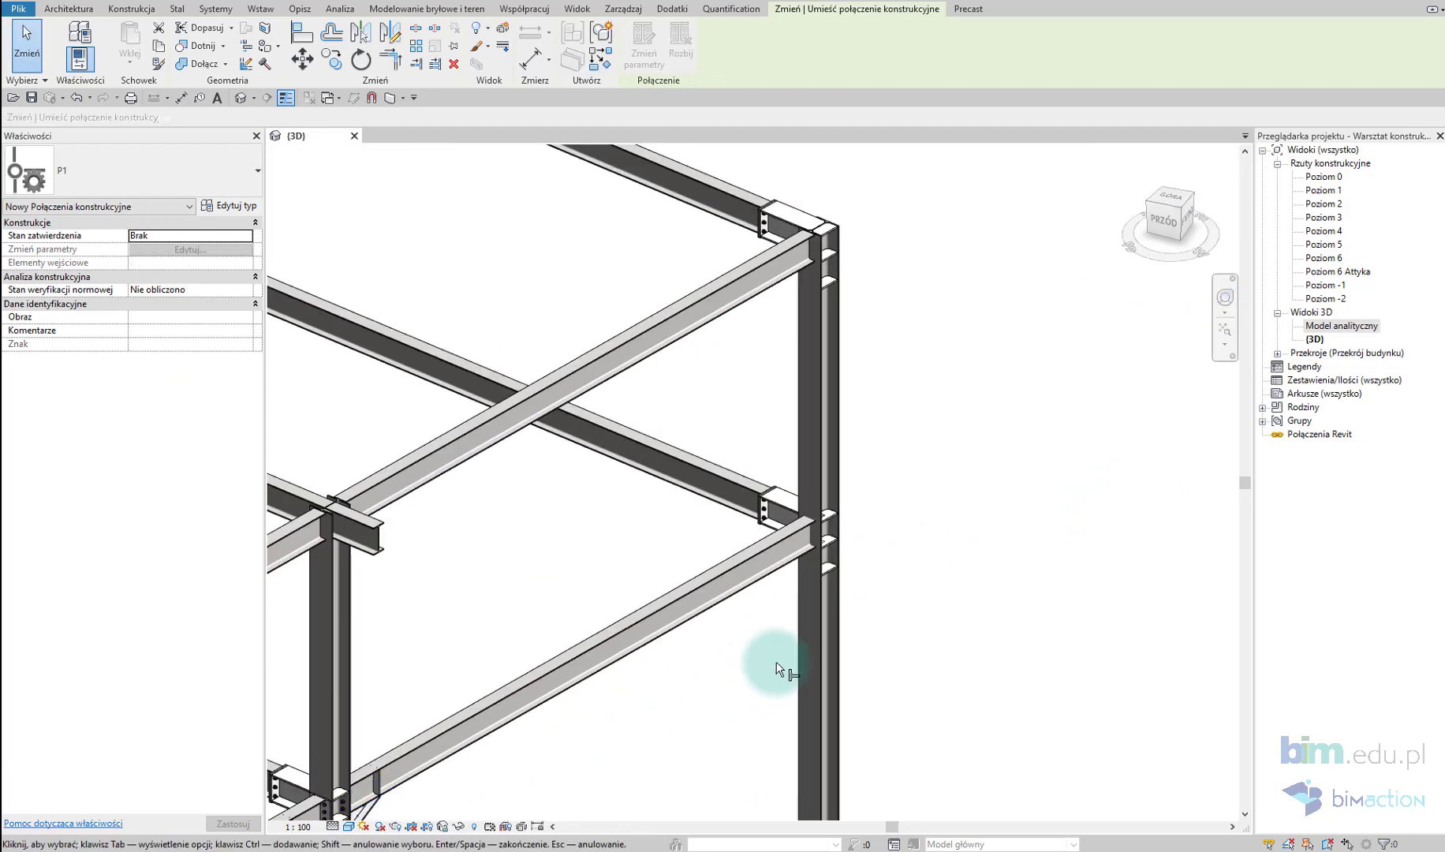
pyautogui.click(812, 528)
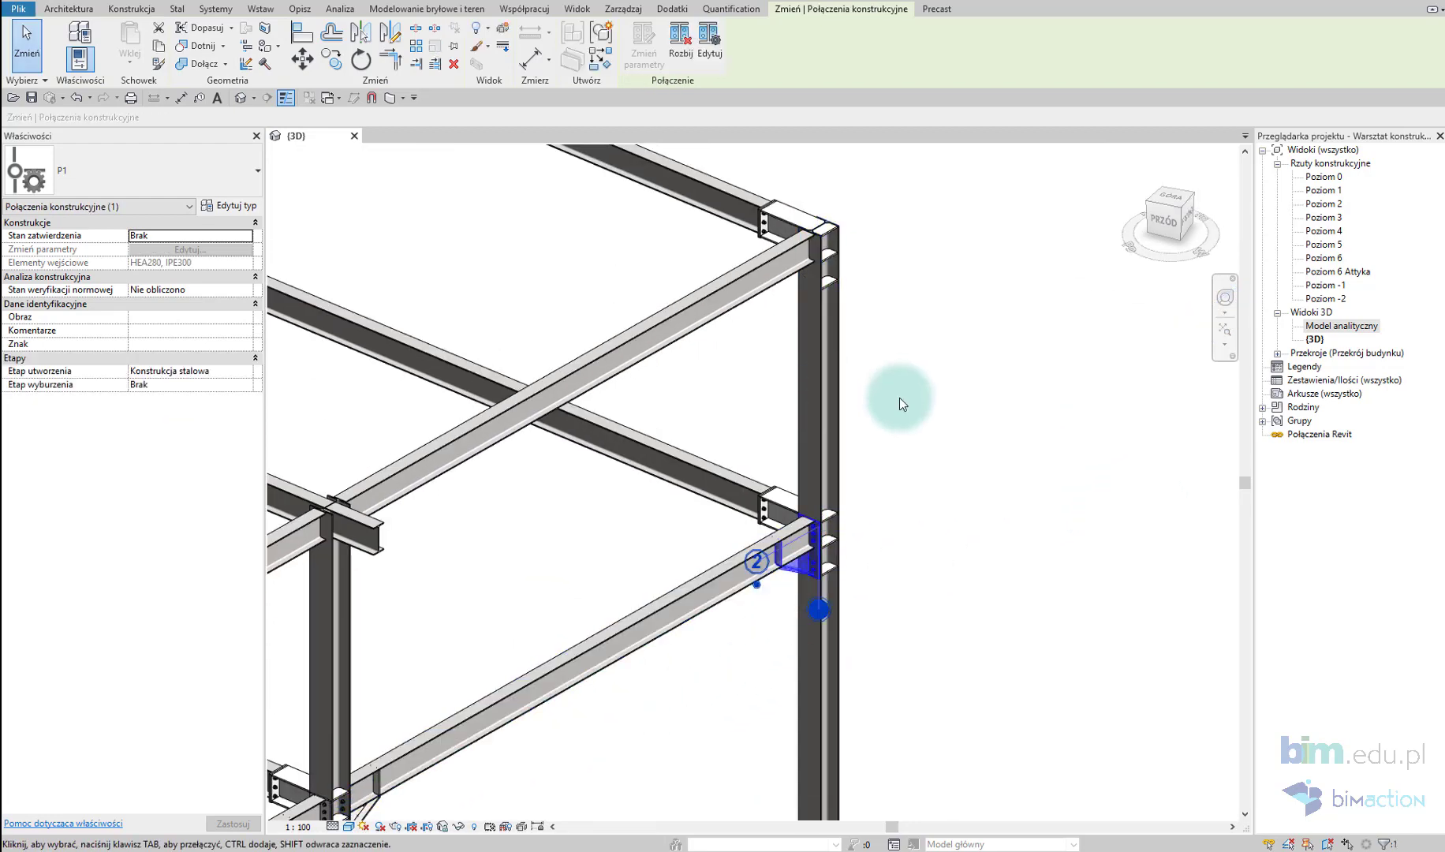
pyautogui.click(785, 355)
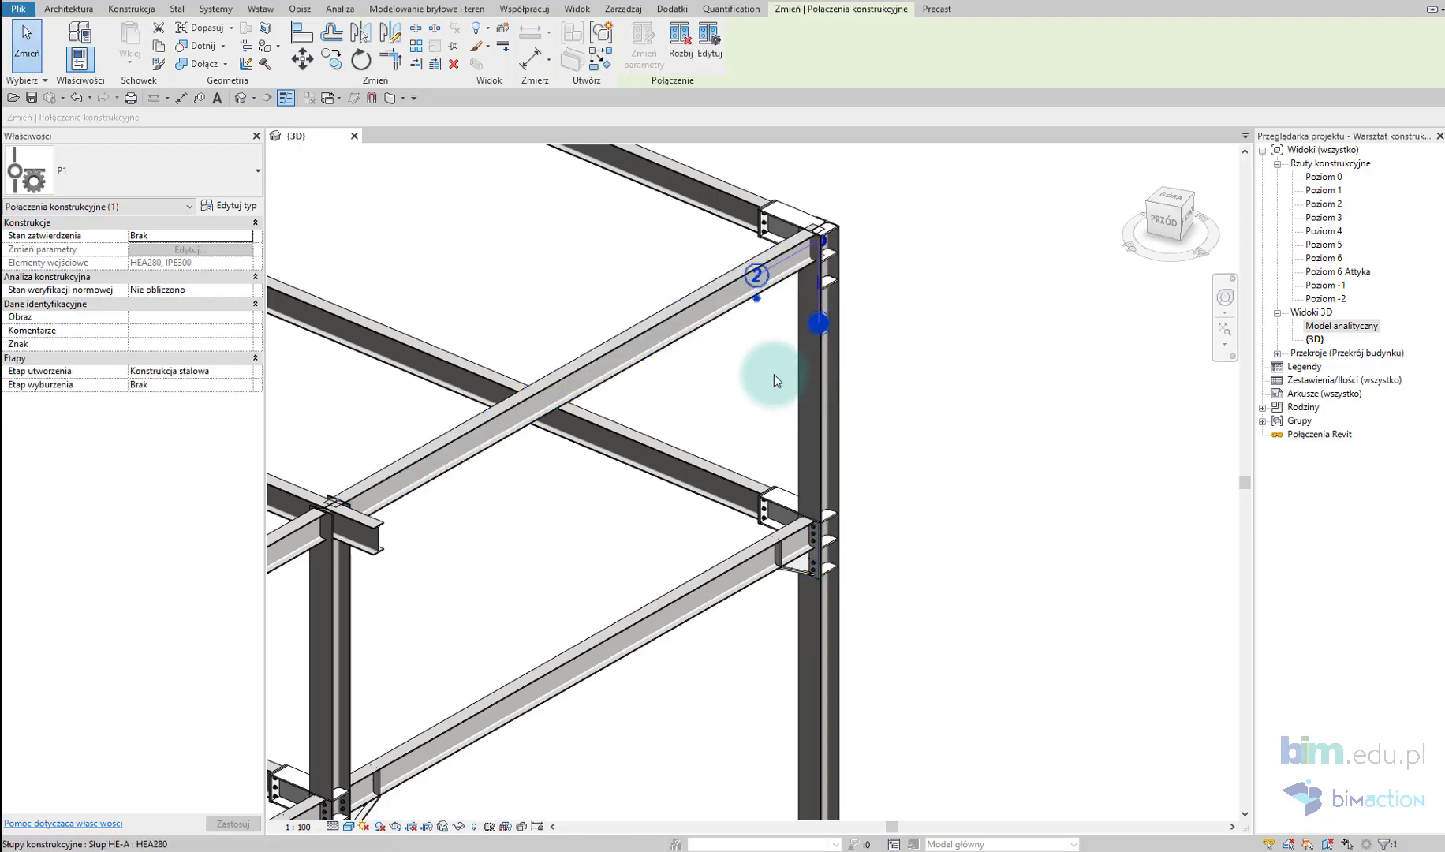
pyautogui.moveTo(532, 258); pyautogui.dragTo(719, 456, button='middle')
# Step: Place one more P1 connection at the next column using CS, then exit
pyautogui.press('c')
pyautogui.press('s')
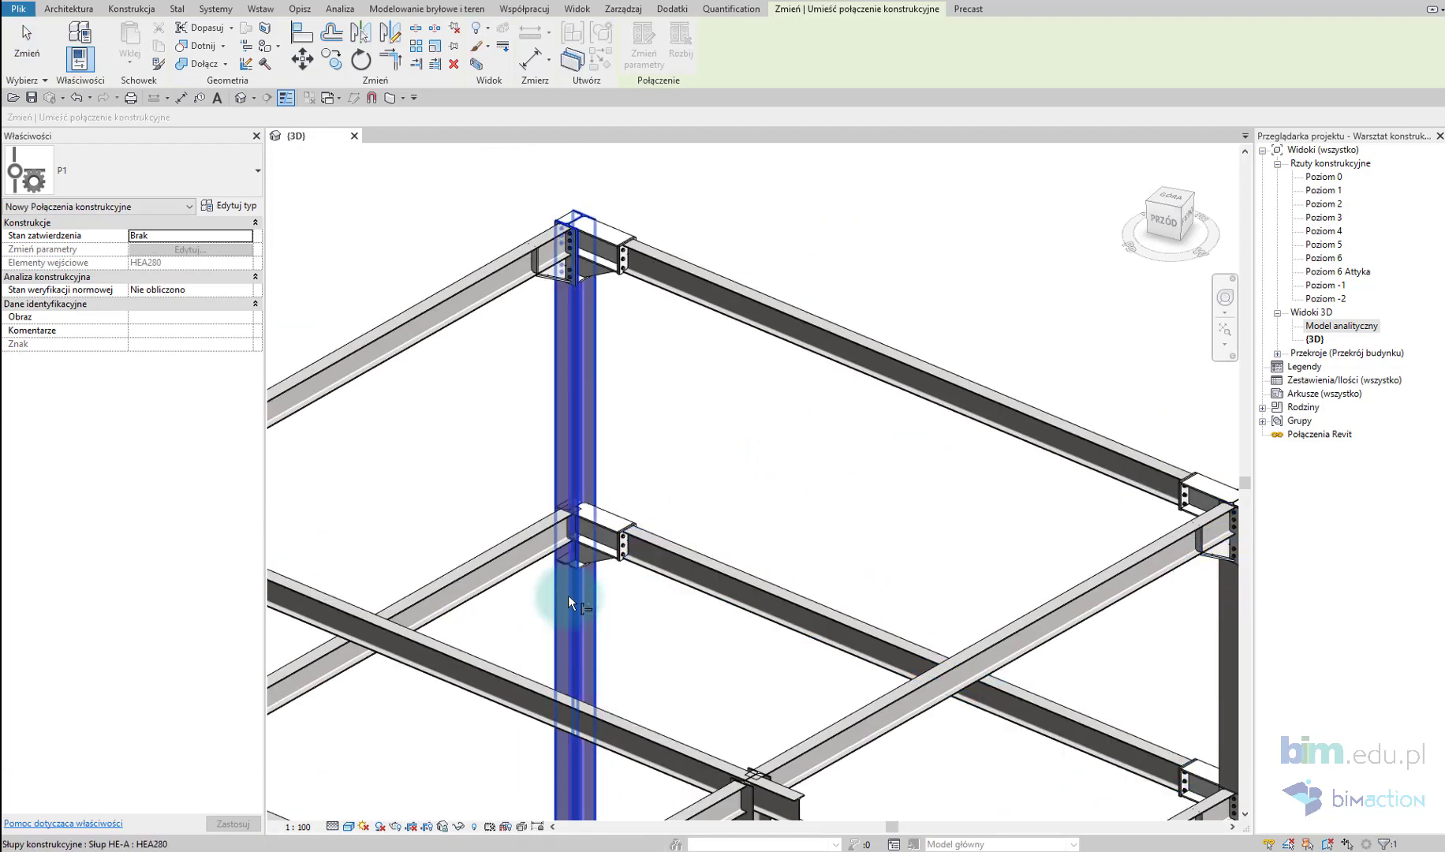
pyautogui.click(568, 603)
pyautogui.press('Return')
pyautogui.press('Escape')
# Step: Orbit and zoom the frame to reach the remaining unconnected joints
pyautogui.moveTo(662, 579); pyautogui.dragTo(868, 385, button='middle')
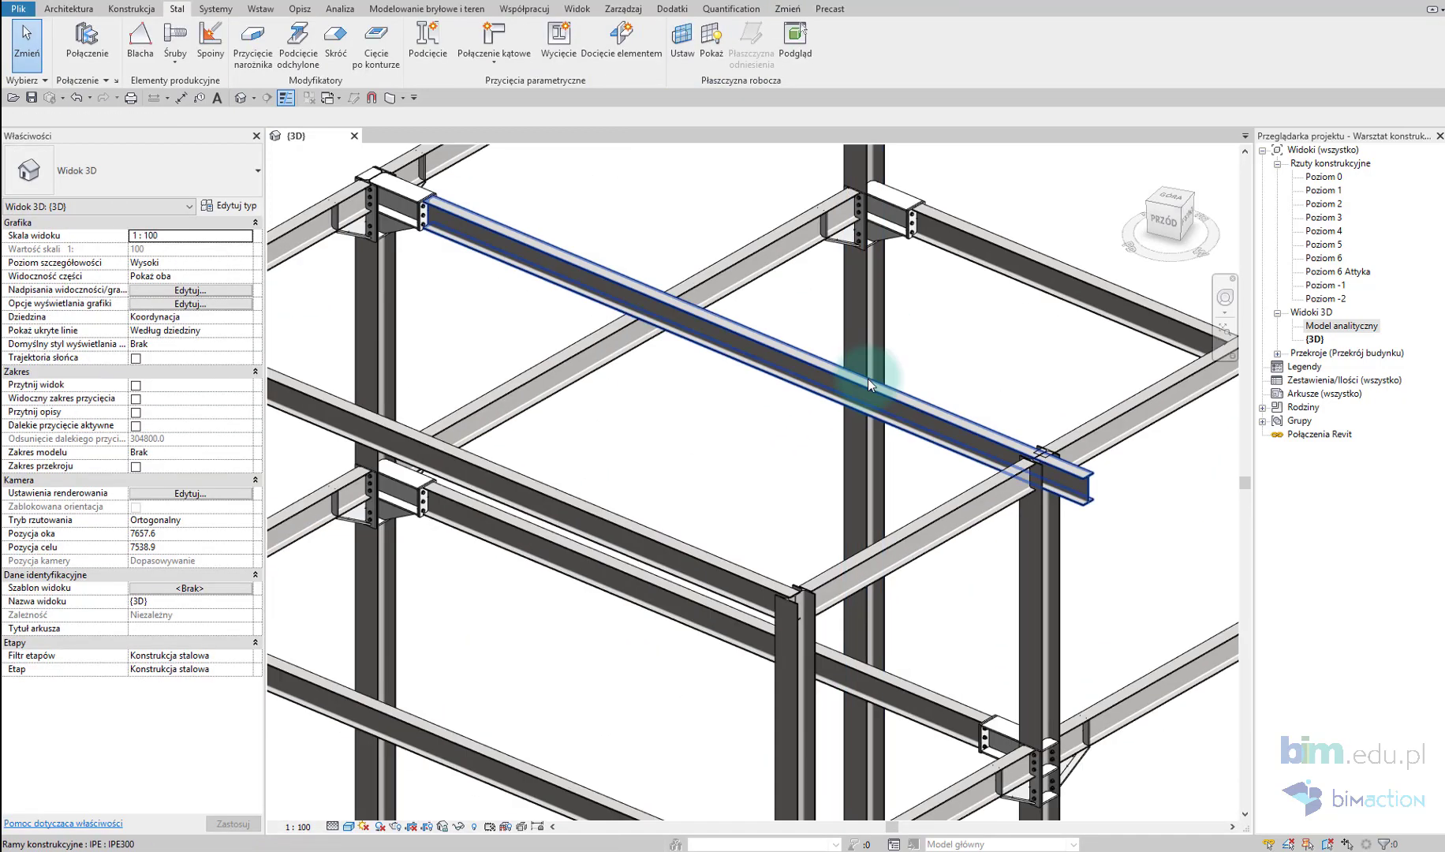
pyautogui.scroll(-3, 868, 384)
pyautogui.scroll(5, 1066, 687)
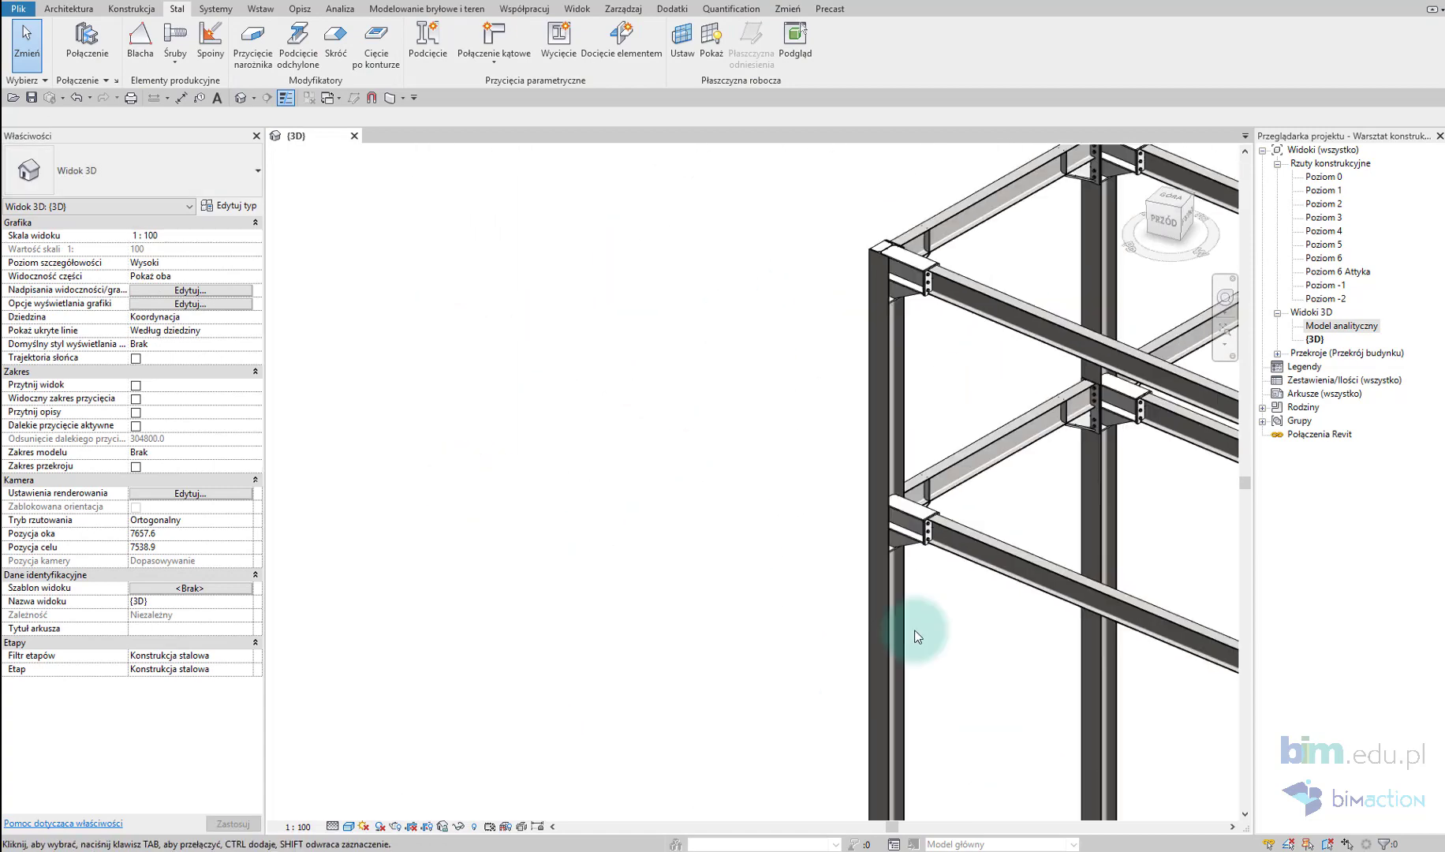
pyautogui.keyDown('shift'); pyautogui.moveTo(917, 636); pyautogui.dragTo(639, 751, button='middle'); pyautogui.keyUp('shift')
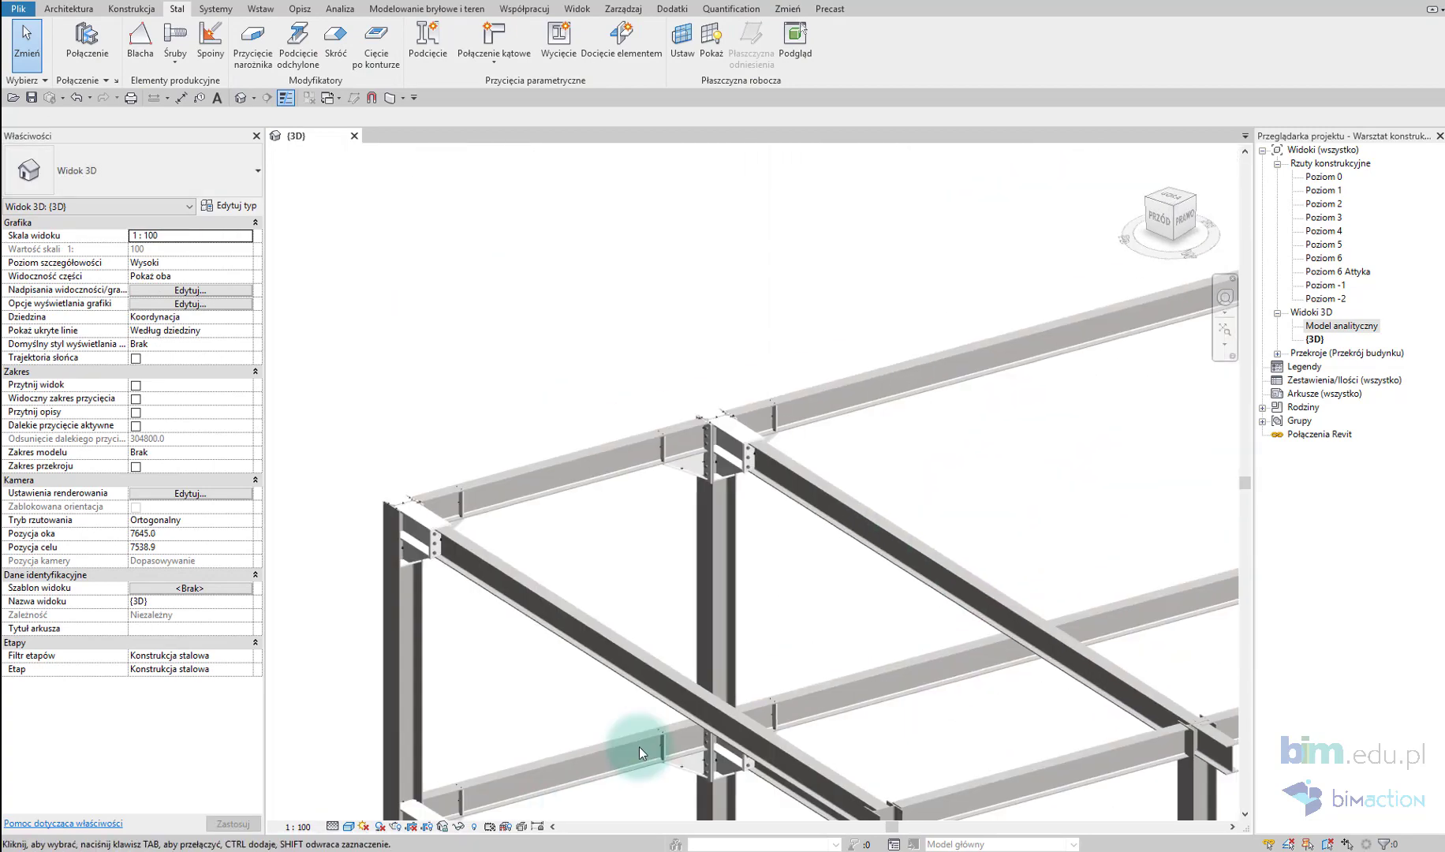
pyautogui.moveTo(698, 487)
pyautogui.keyDown('shift'); pyautogui.mouseDown(button='middle')
pyautogui.moveTo(515, 541)
pyautogui.moveTo(473, 403)
pyautogui.moveTo(740, 566)
pyautogui.mouseUp(button='middle'); pyautogui.keyUp('shift')
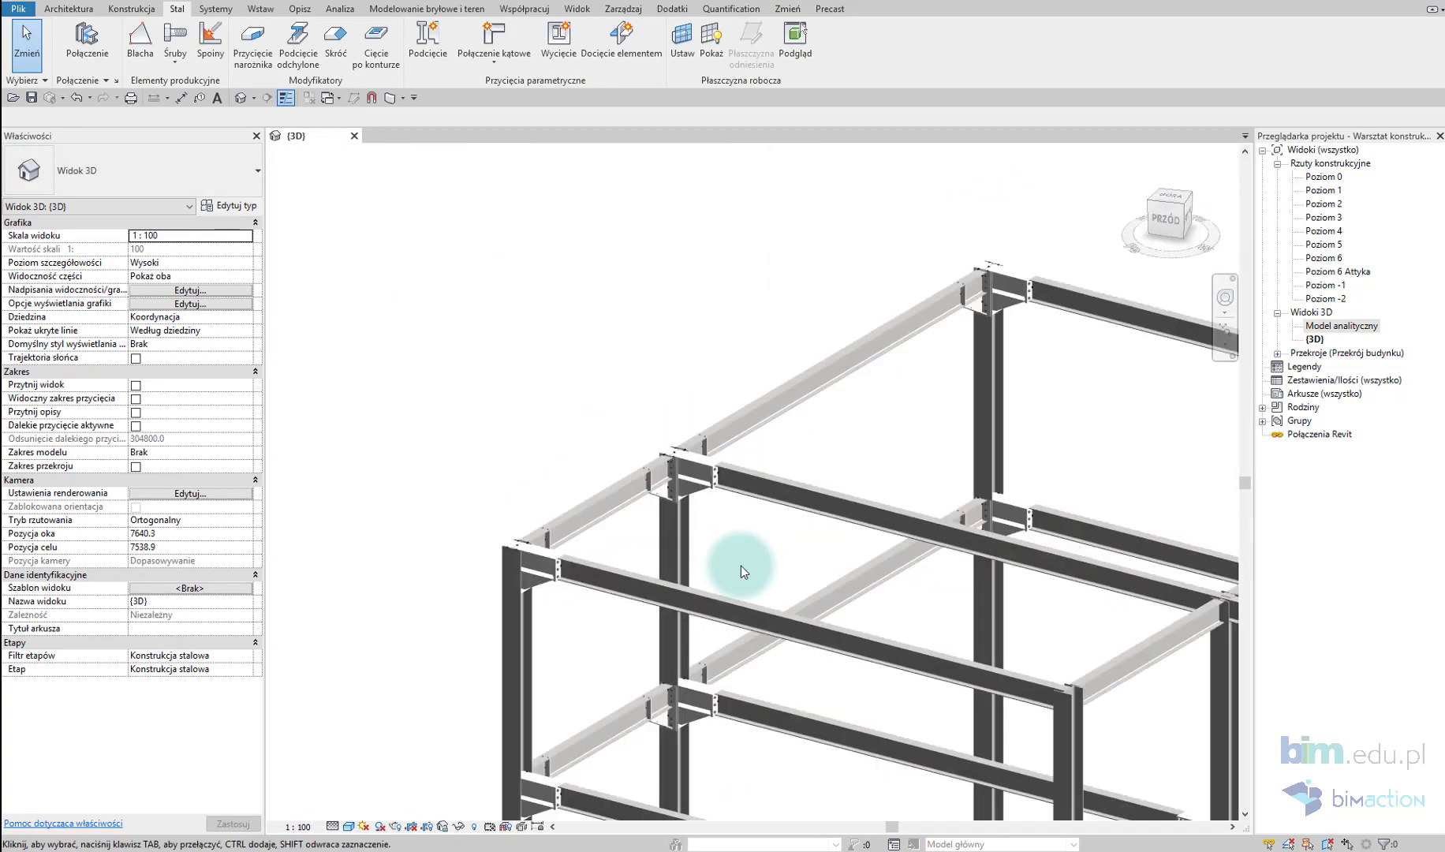
pyautogui.scroll(-3, 741, 565)
pyautogui.keyDown('shift'); pyautogui.moveTo(710, 468); pyautogui.dragTo(636, 509, button='middle'); pyautogui.keyUp('shift')
pyautogui.scroll(4, 630, 497)
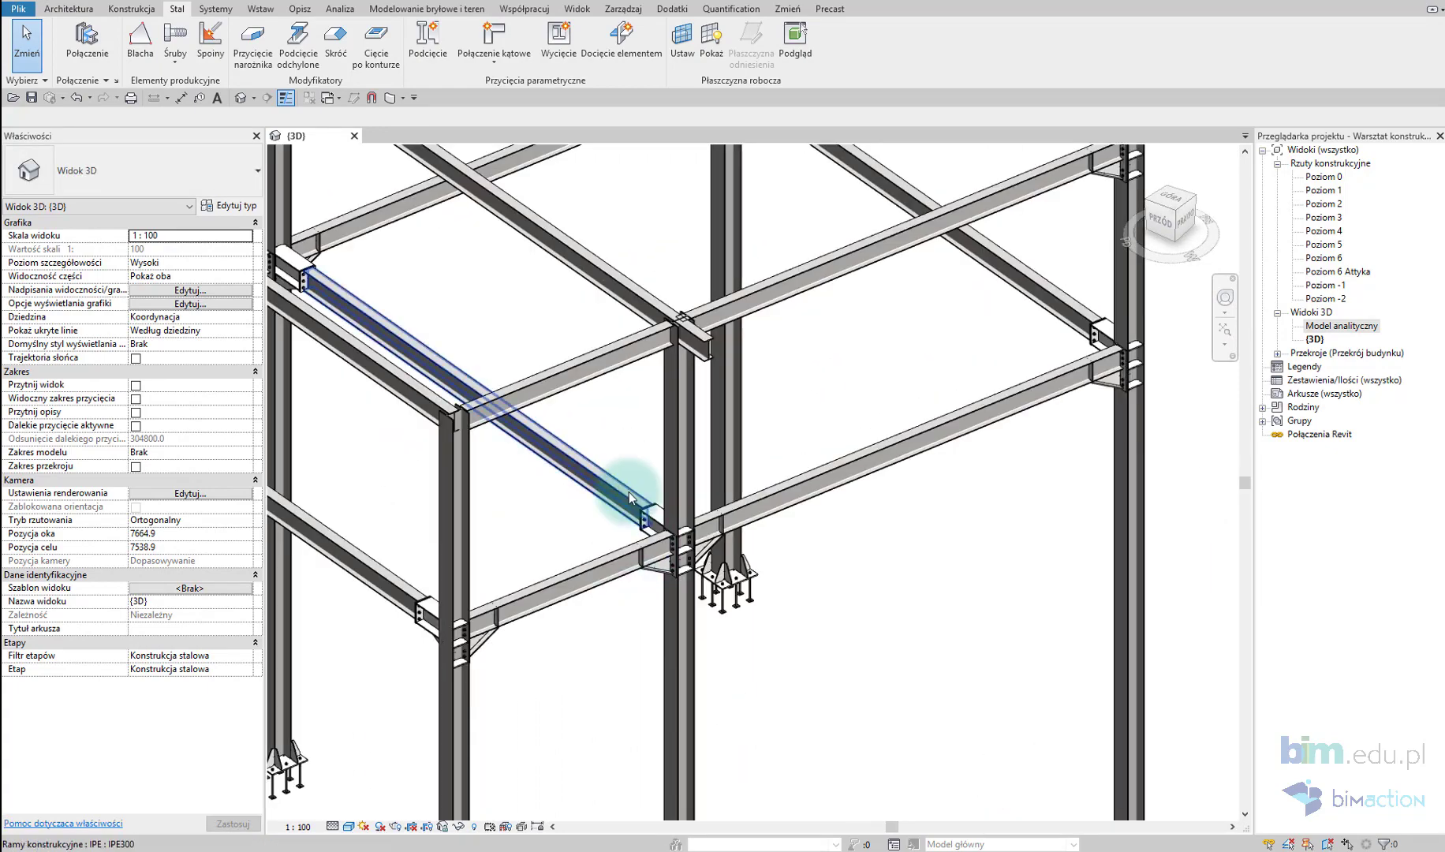
pyautogui.scroll(1, 631, 497)
# Step: Add a P1 connection between the column and beam at the upper joint
pyautogui.click(656, 523)
pyautogui.click(643, 272)
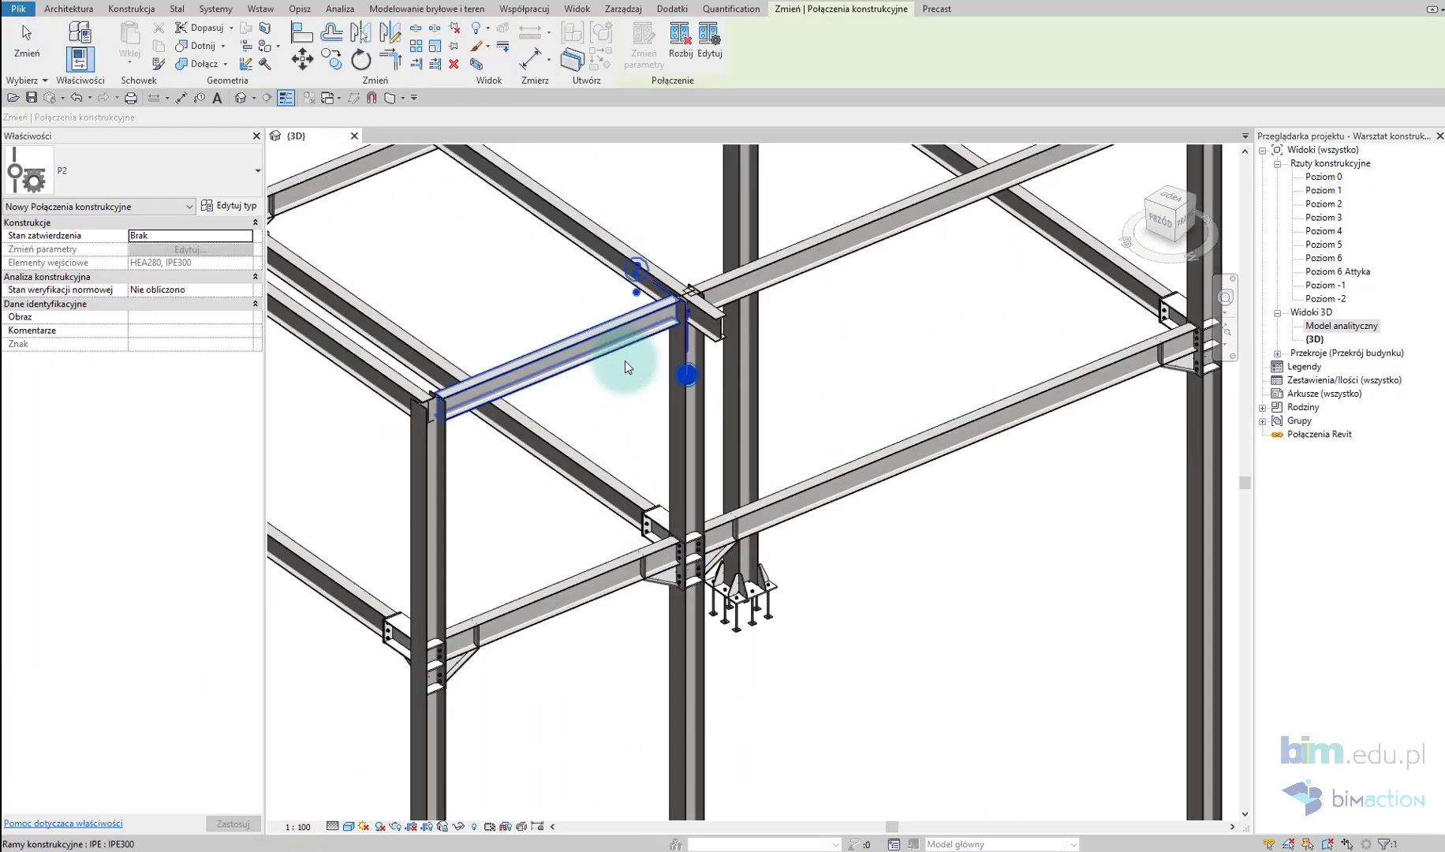
pyautogui.press('Return')
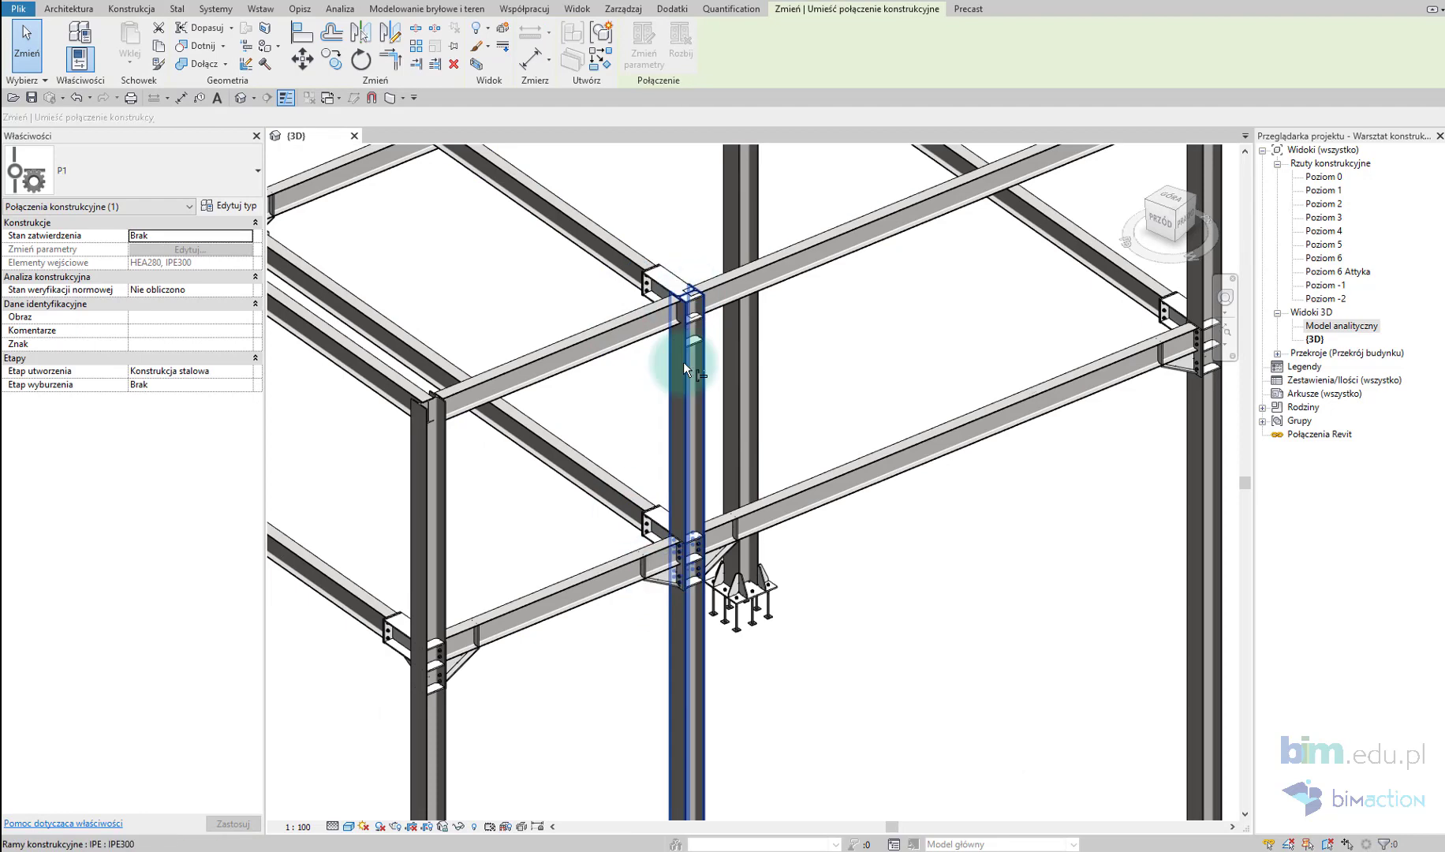
pyautogui.click(683, 362)
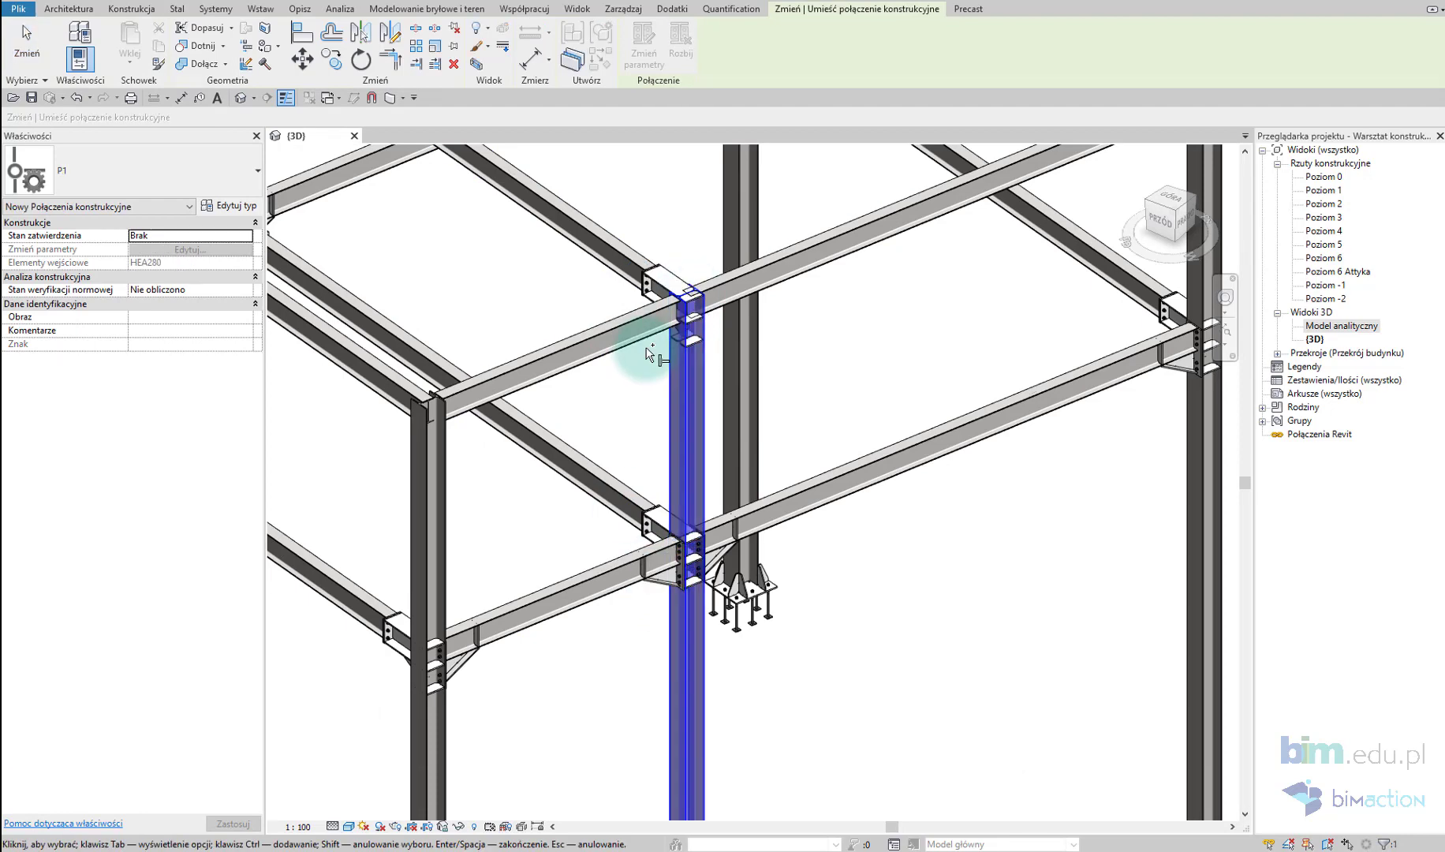
pyautogui.click(722, 306)
# Step: Add P1 and P2 connections where the beams meet the left column, then review the frame
pyautogui.click(432, 497)
pyautogui.click(453, 410)
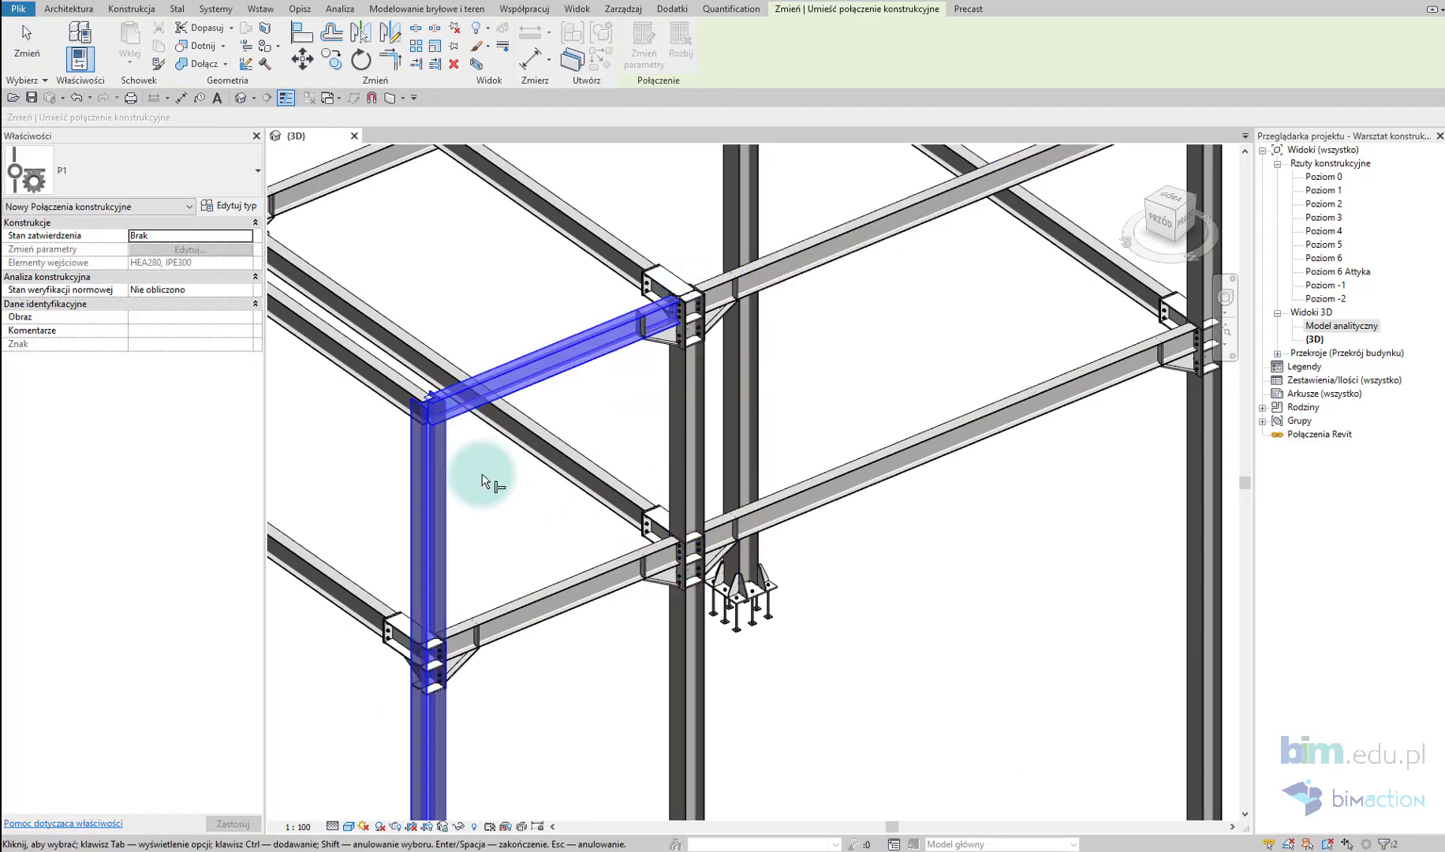
pyautogui.press('Return')
pyautogui.click(424, 527)
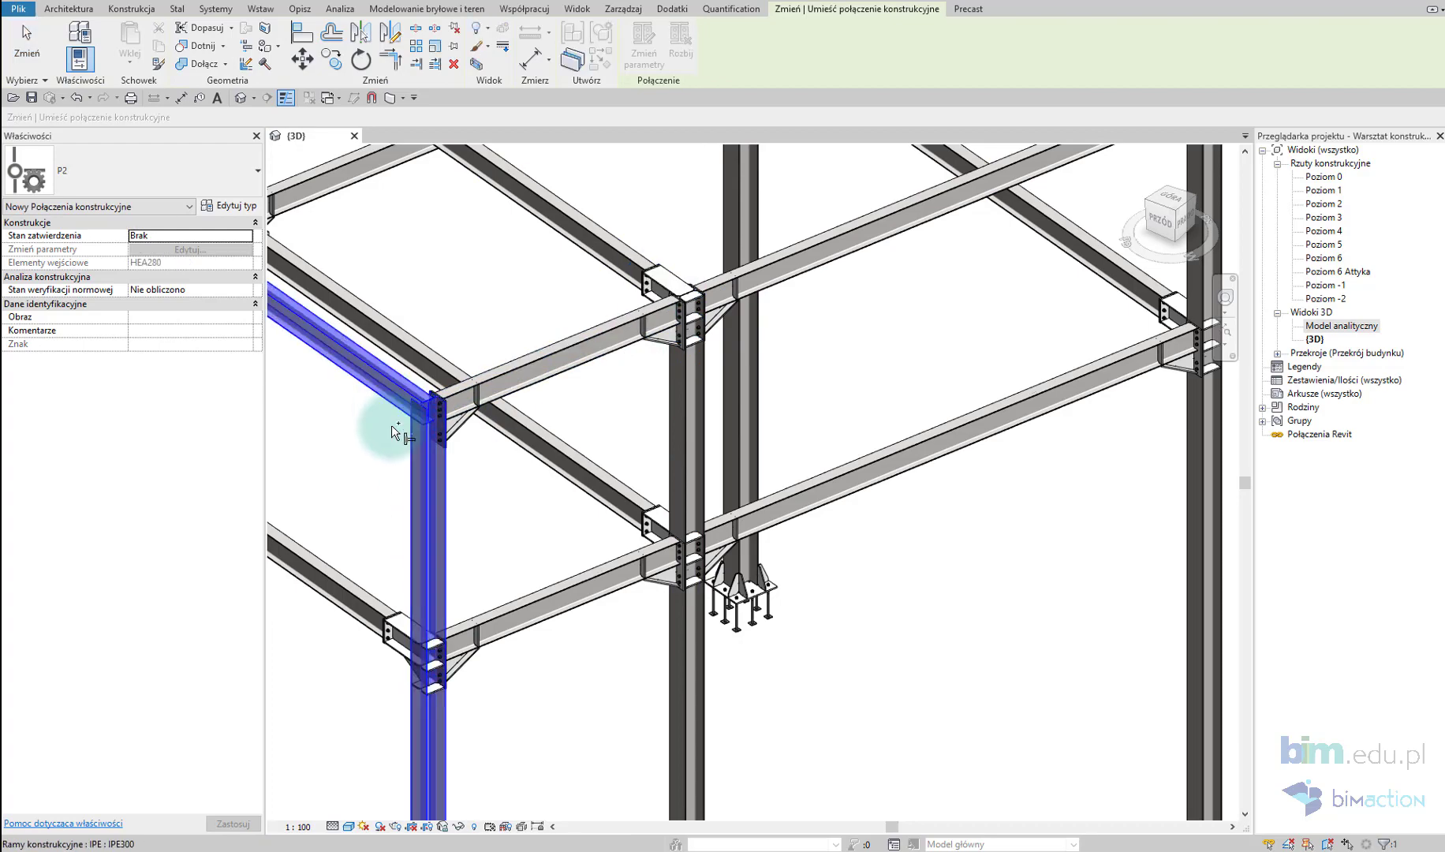
pyautogui.click(392, 425)
pyautogui.scroll(-3, 789, 473)
pyautogui.scroll(-2, 869, 493)
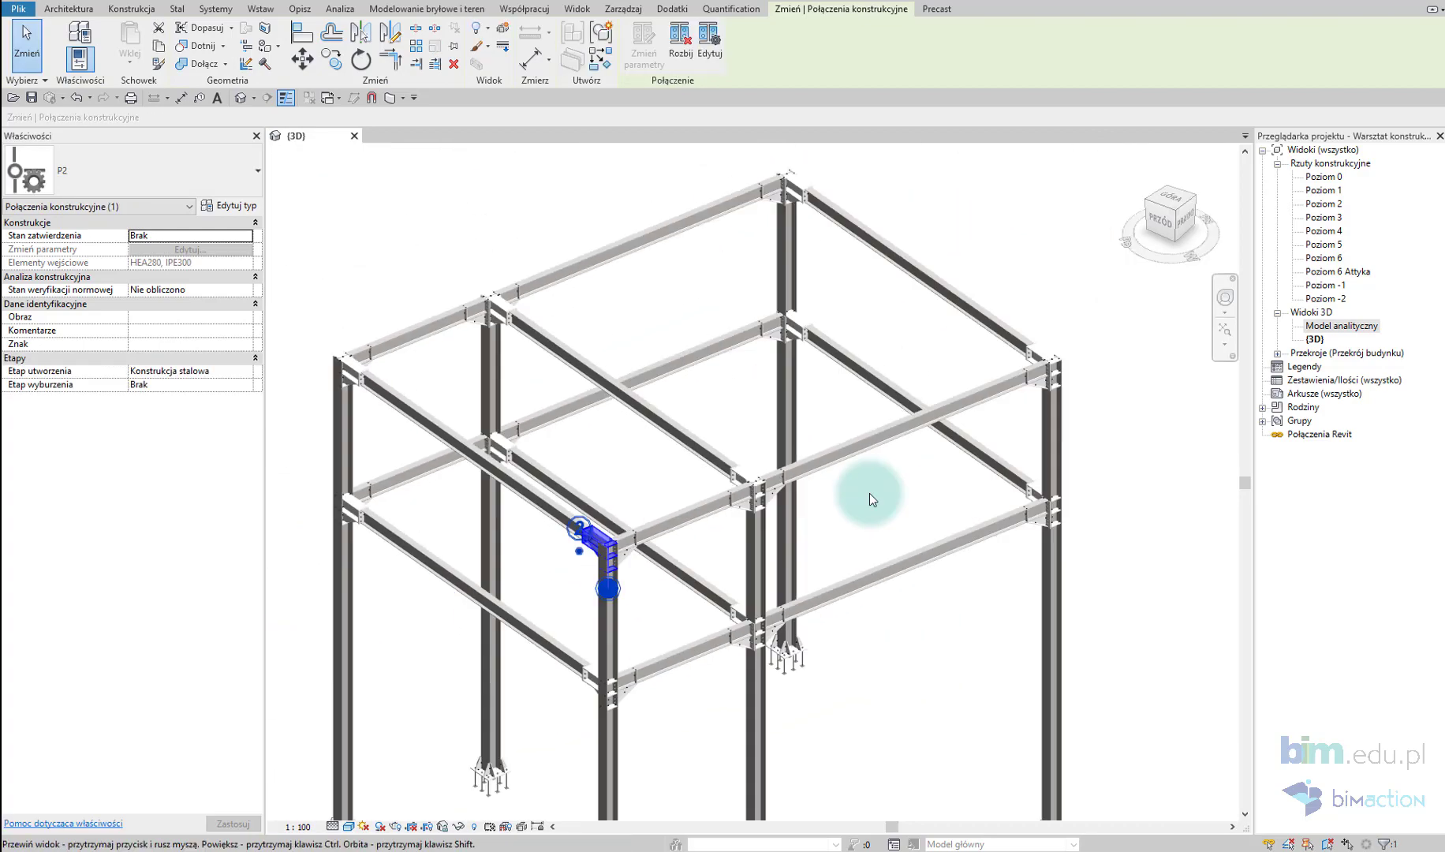
pyautogui.press('Escape')
pyautogui.moveTo(661, 607)
pyautogui.keyDown('shift'); pyautogui.mouseDown(button='middle')
pyautogui.moveTo(845, 580)
pyautogui.moveTo(994, 597)
pyautogui.moveTo(1010, 540)
pyautogui.moveTo(816, 471)
pyautogui.moveTo(671, 471)
pyautogui.moveTo(731, 599)
pyautogui.moveTo(907, 637)
pyautogui.moveTo(925, 513)
pyautogui.mouseUp(button='middle'); pyautogui.keyUp('shift')
pyautogui.scroll(-1, 925, 513)
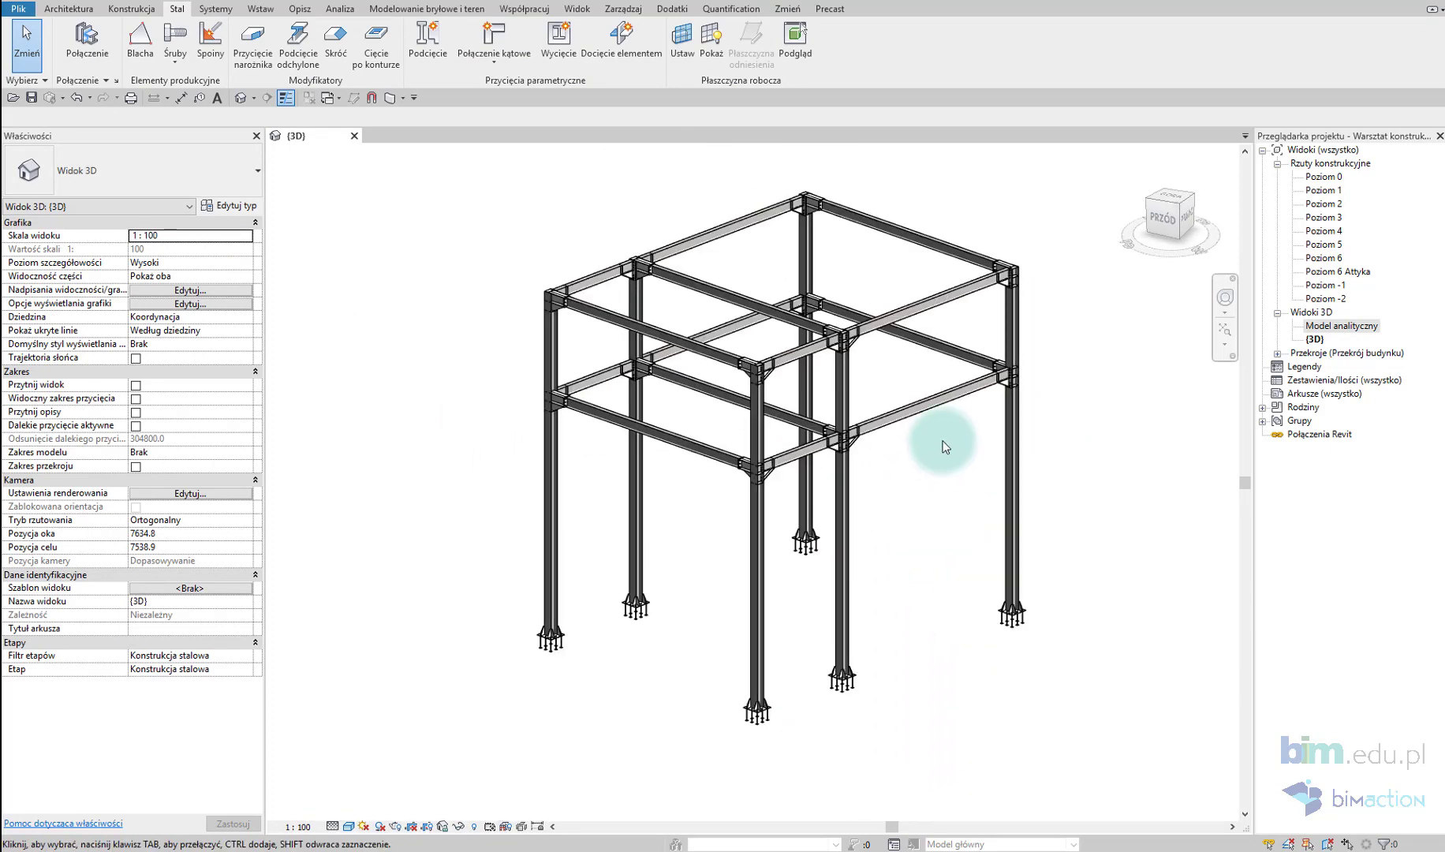
# Step: Export the frame to Advance Steel with the Polish country library
pyautogui.click(613, 16)
pyautogui.click(672, 9)
pyautogui.click(753, 58)
pyautogui.click(733, 84)
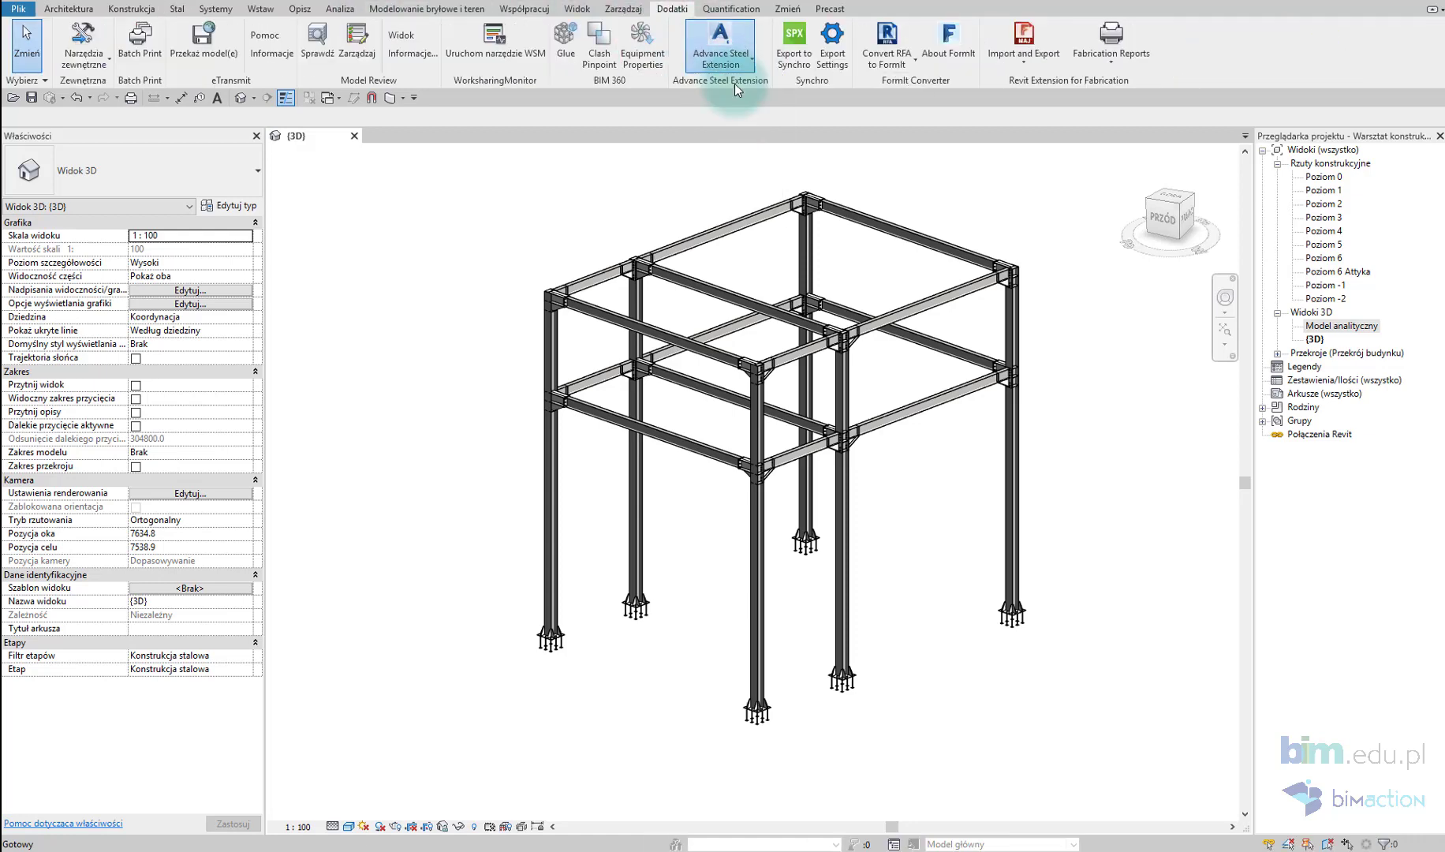
pyautogui.click(931, 435)
pyautogui.click(906, 524)
pyautogui.click(845, 522)
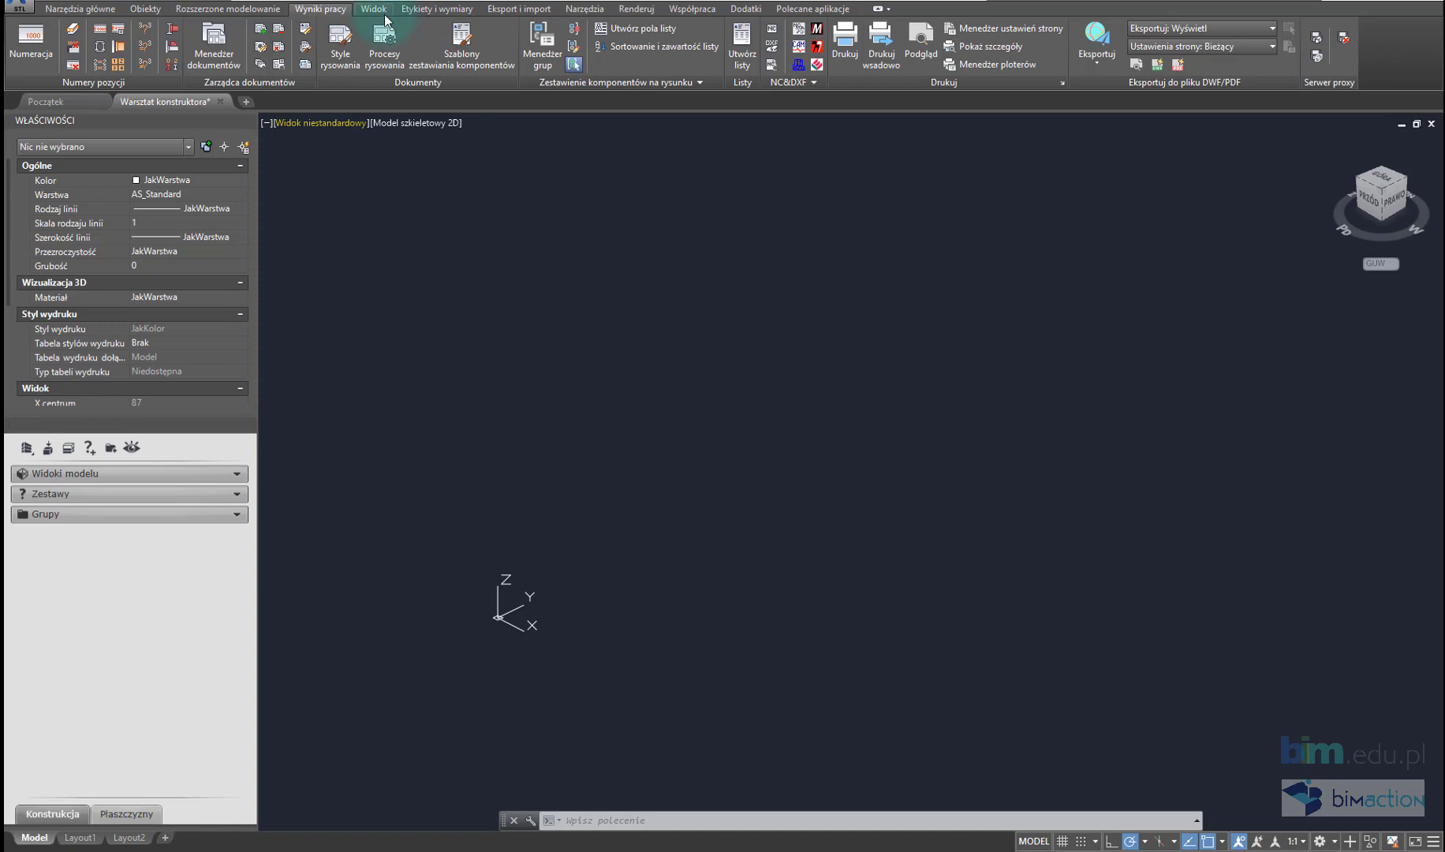
pyautogui.click(519, 8)
pyautogui.click(26, 40)
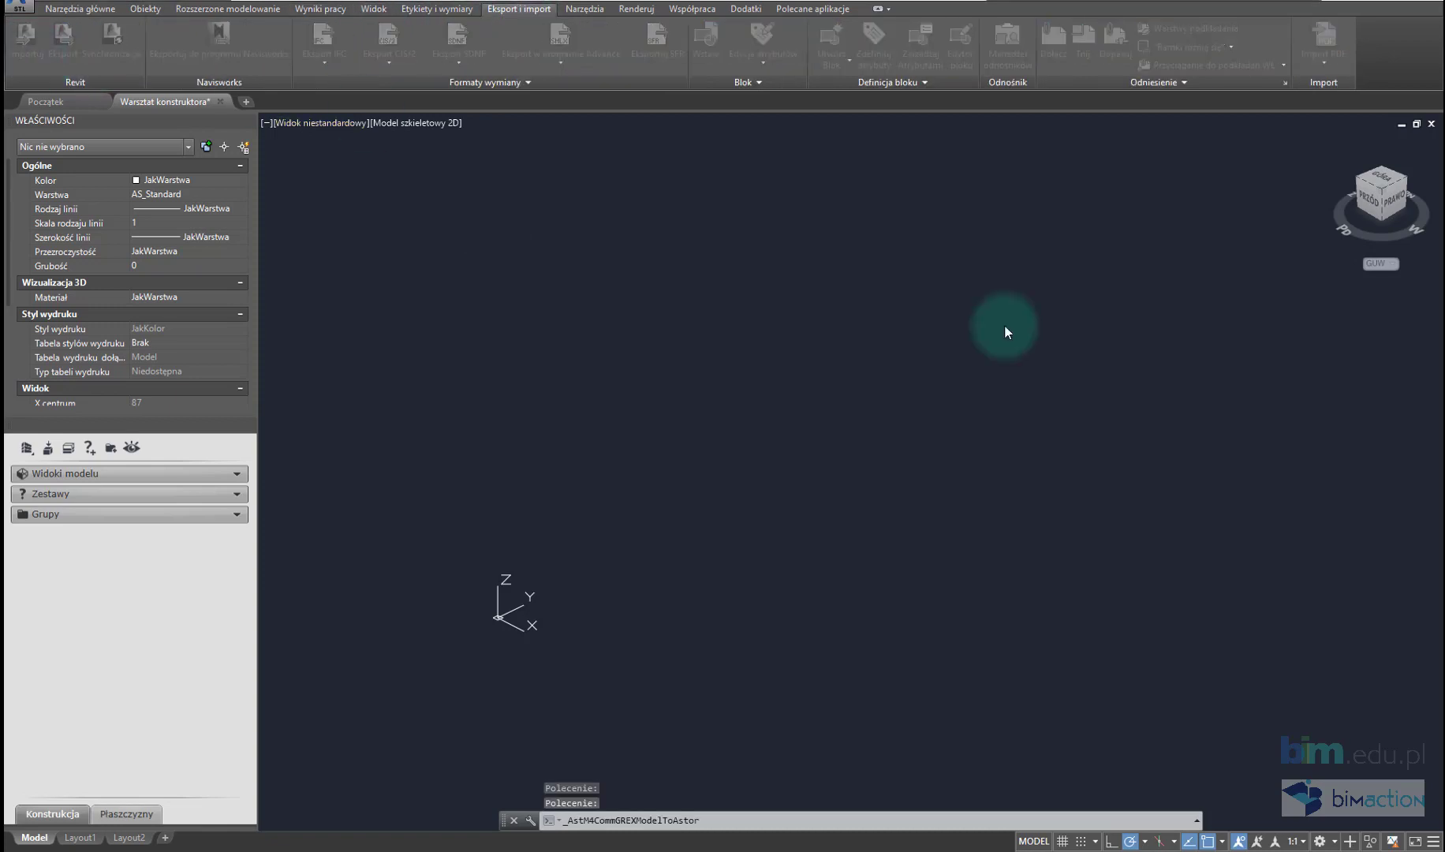
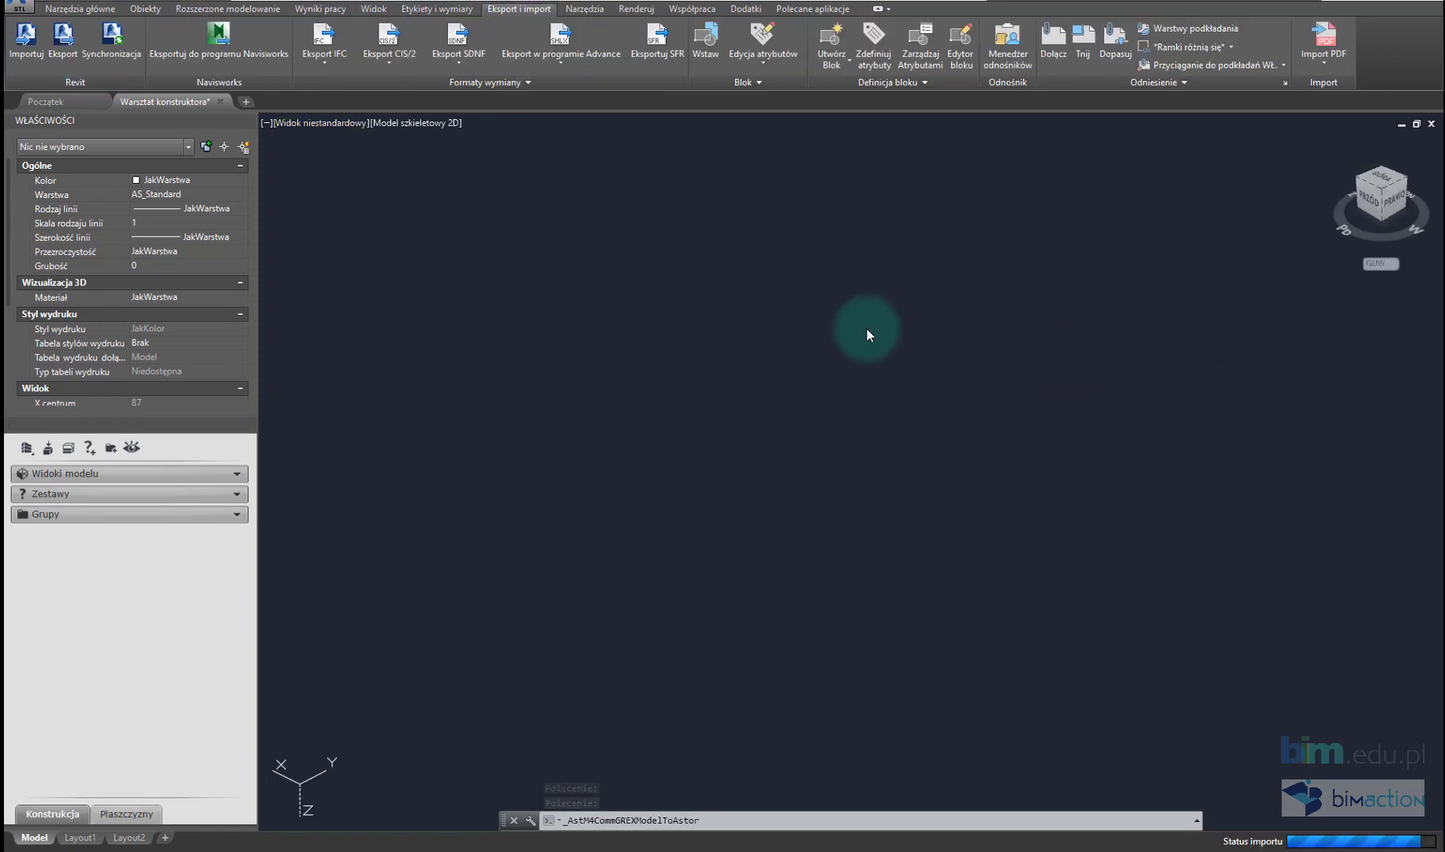
# Step: Zoom to the whole frame with ZOOM > Wszystko and apply the Cieniowany z krawędziami visual style
pyautogui.click(777, 343)
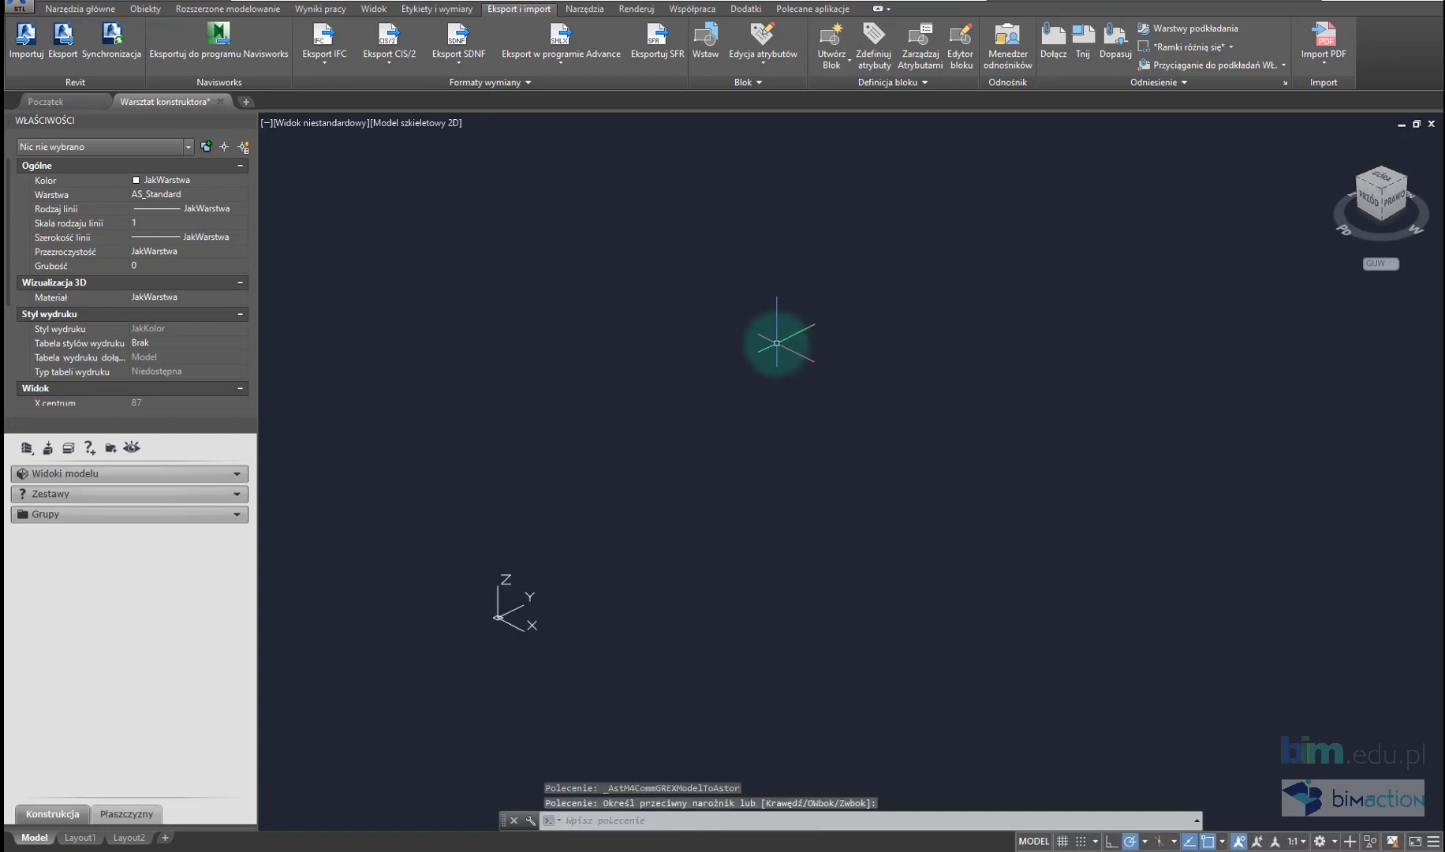
pyautogui.write('Zoo')
pyautogui.press('Return')
pyautogui.write('w')
pyautogui.press('Return')
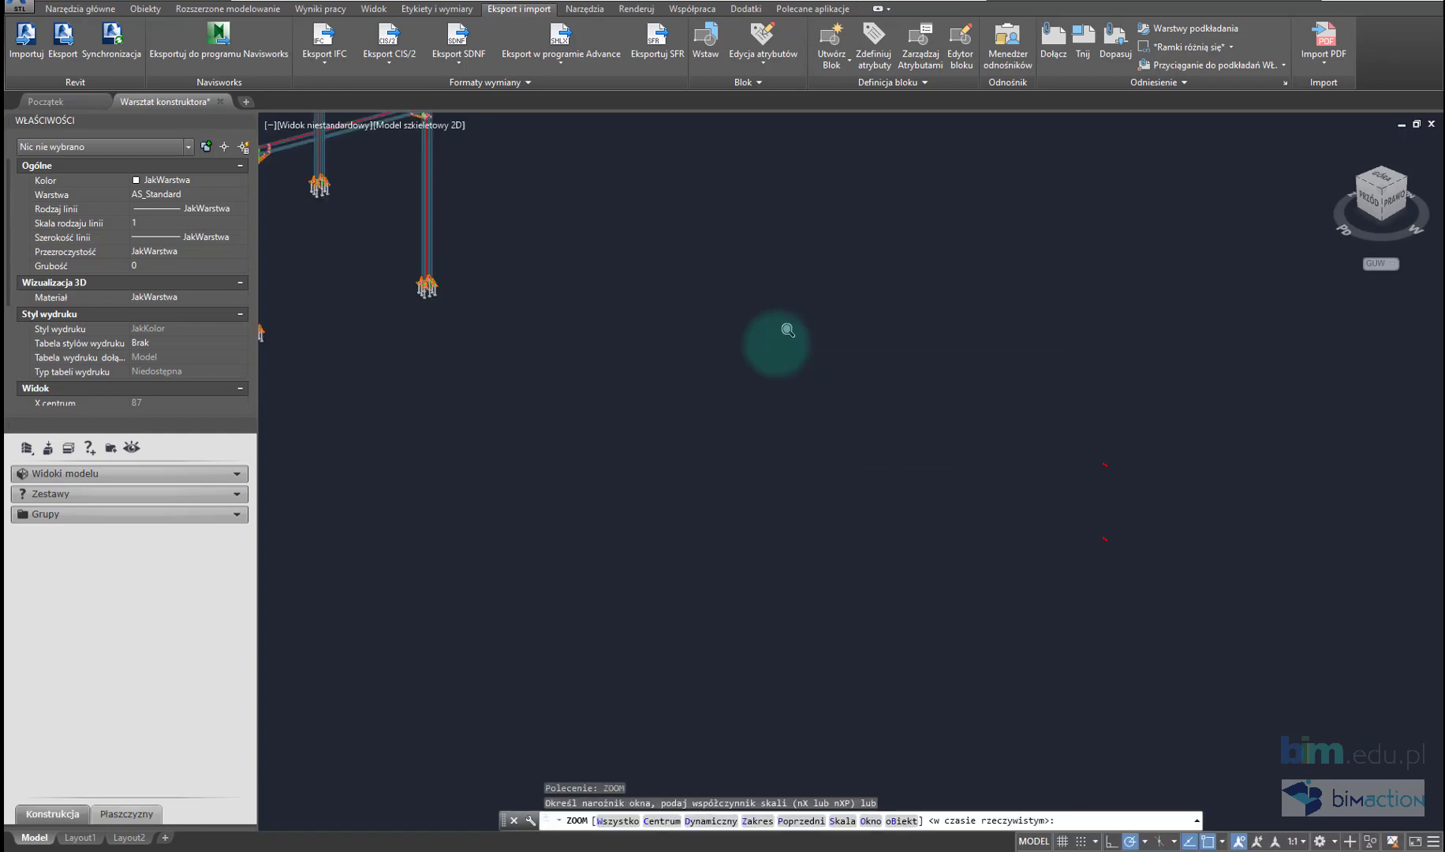
pyautogui.click(414, 124)
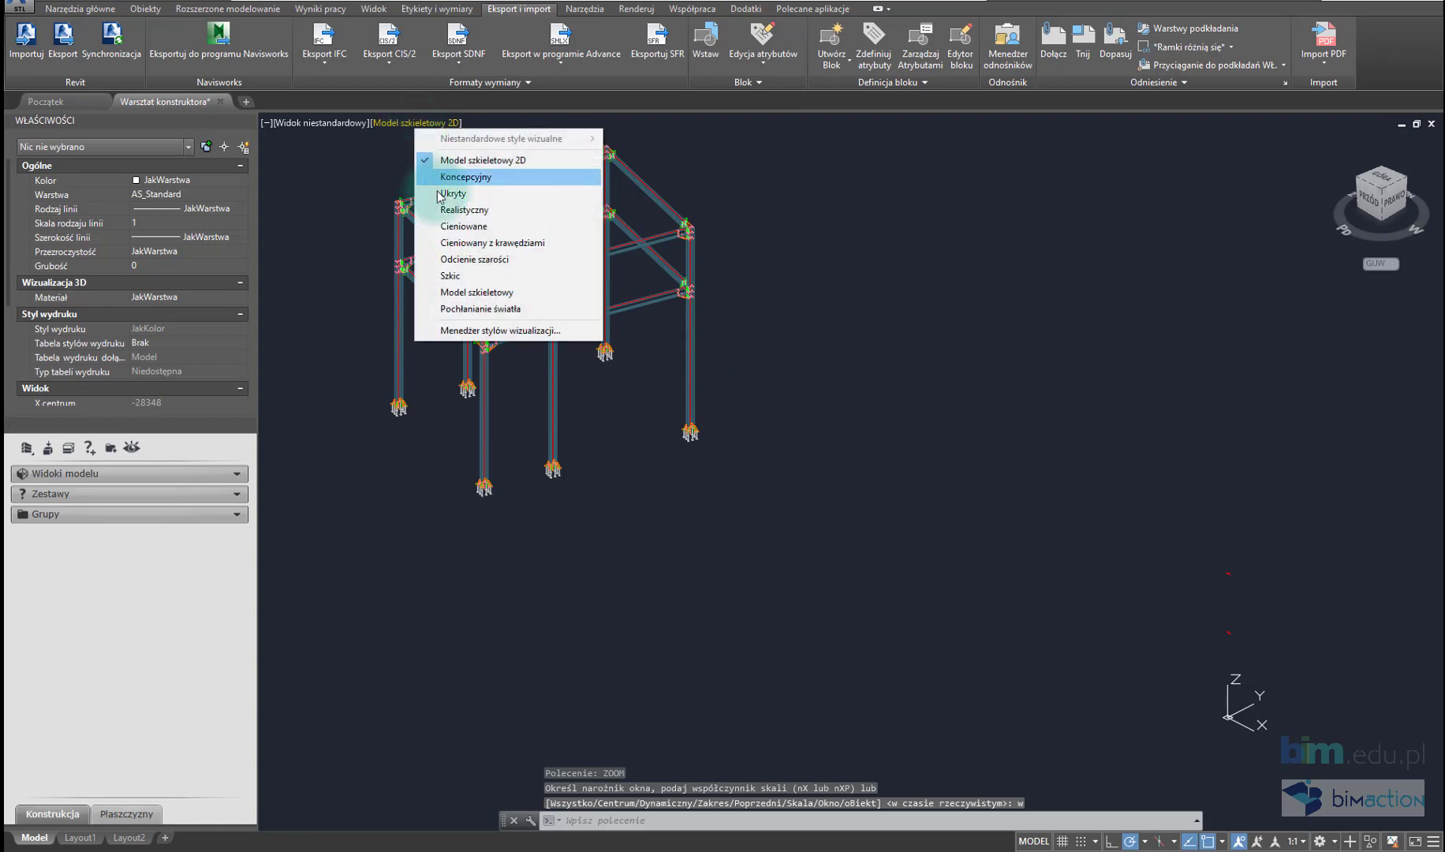
pyautogui.click(473, 243)
# Step: Orbit and zoom to view the steel frame from another angle
pyautogui.keyDown('shift'); pyautogui.moveTo(702, 418); pyautogui.dragTo(822, 491, button='middle'); pyautogui.keyUp('shift')
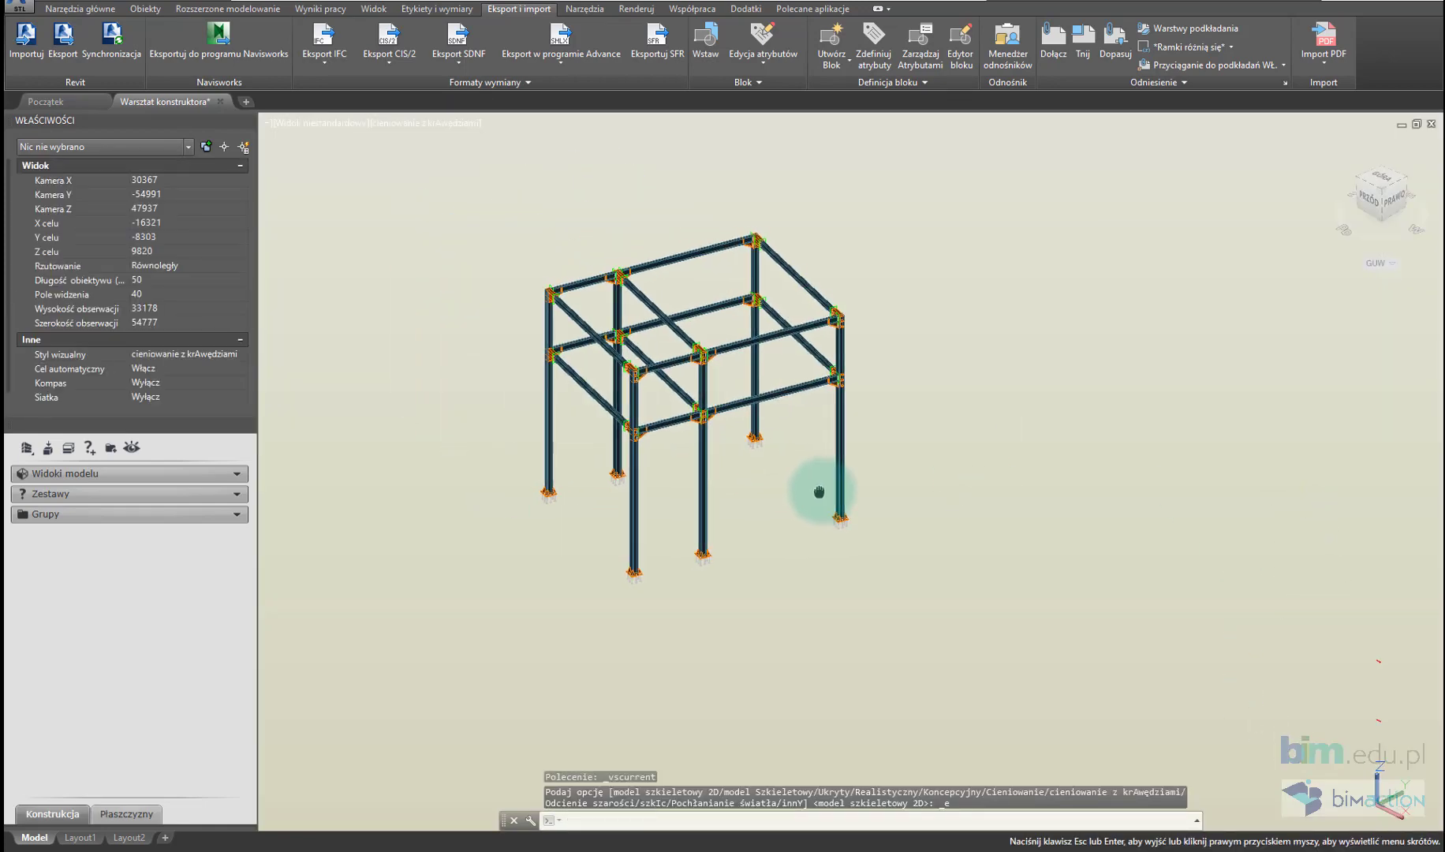
pyautogui.scroll(3, 661, 381)
pyautogui.scroll(3, 581, 420)
pyautogui.moveTo(581, 419)
pyautogui.keyDown('shift'); pyautogui.mouseDown(button='middle')
pyautogui.moveTo(836, 418)
pyautogui.moveTo(606, 299)
pyautogui.mouseUp(button='middle'); pyautogui.keyUp('shift')
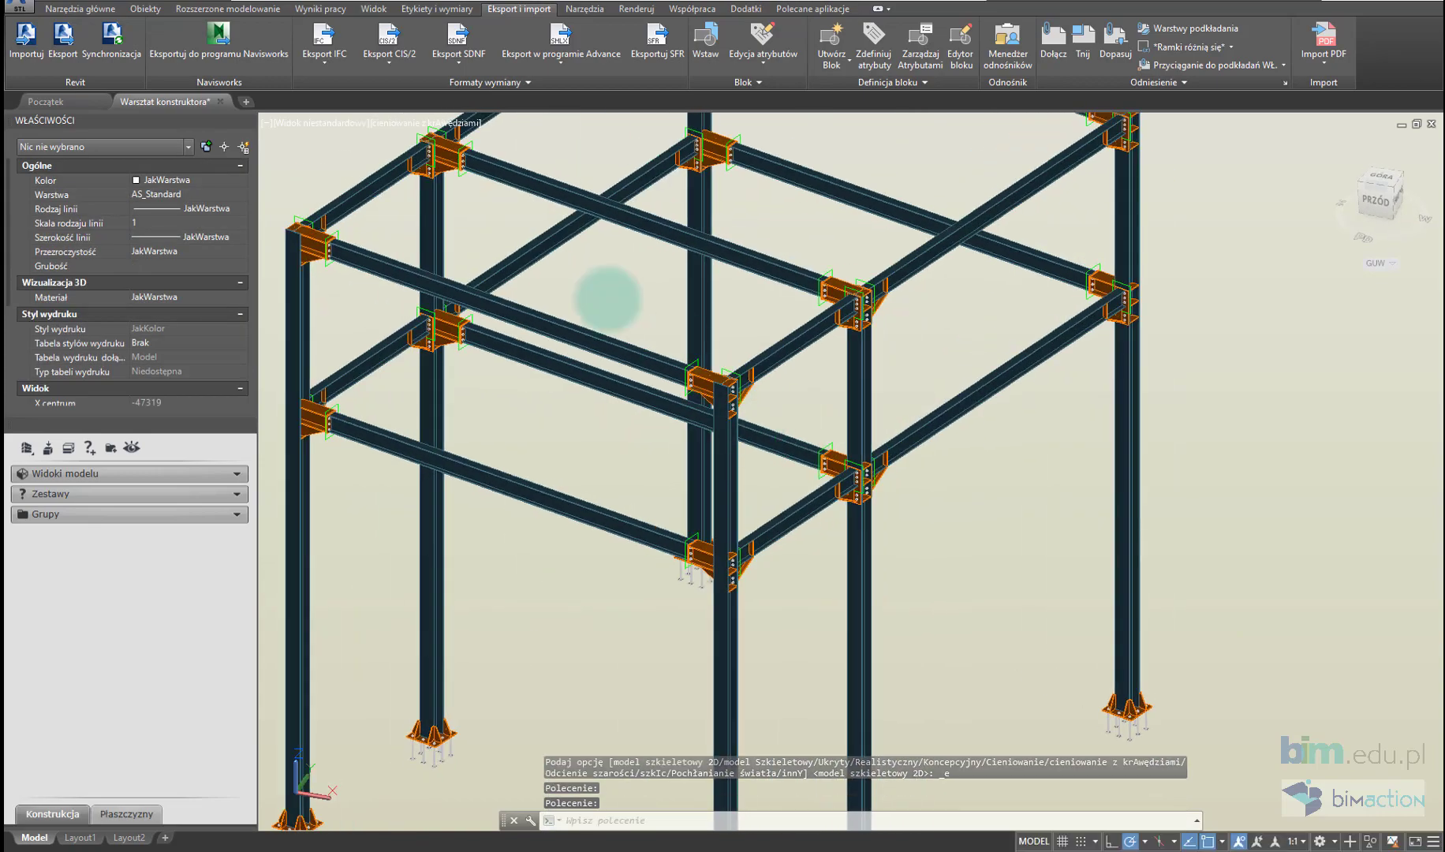
pyautogui.scroll(3, 806, 499)
pyautogui.scroll(3, 677, 355)
pyautogui.scroll(5, 411, 399)
pyautogui.scroll(-3, 774, 580)
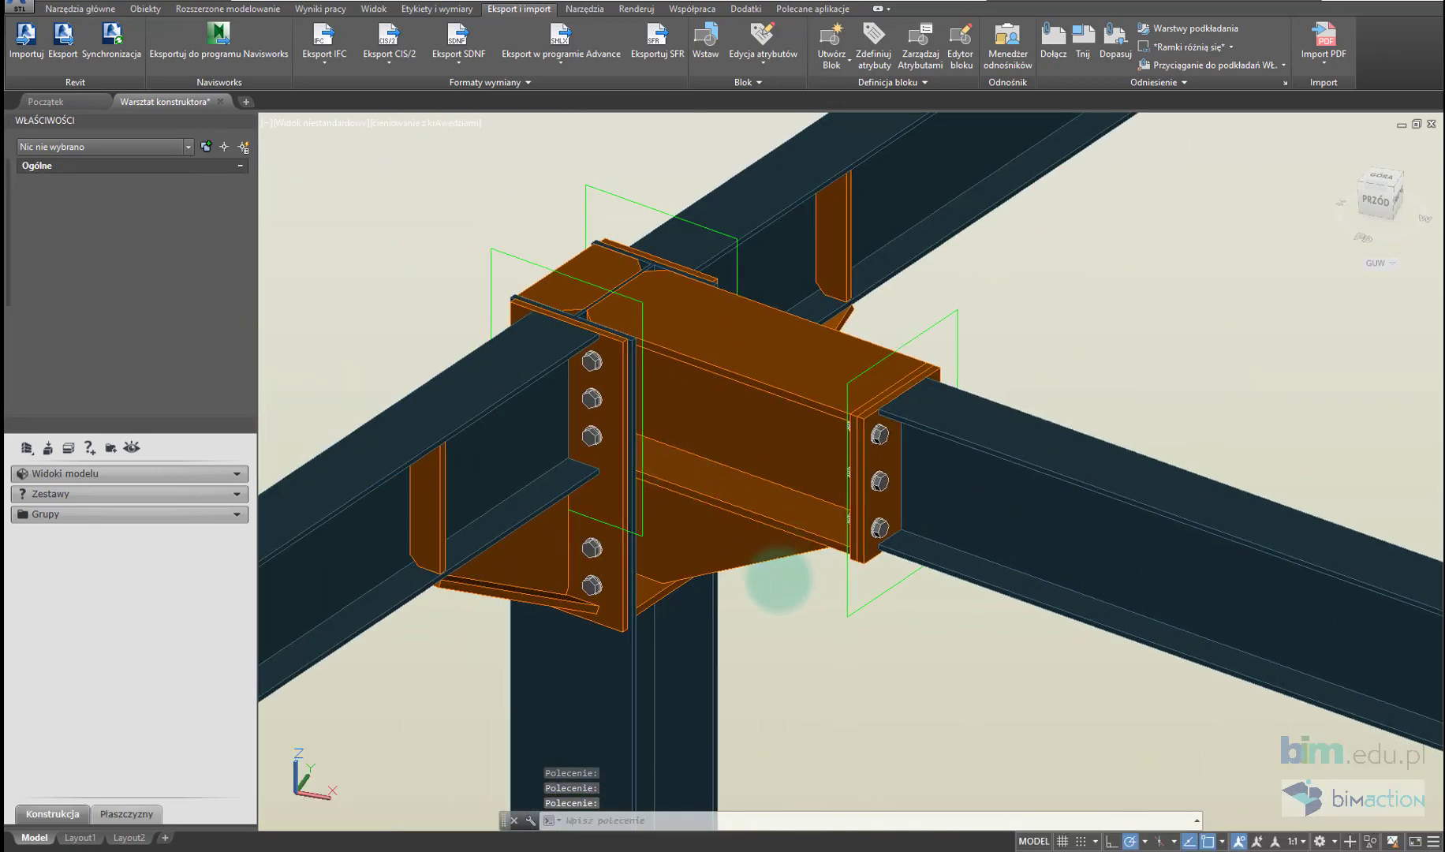
# Step: Orbit in to inspect a bolted beam-column connection and an anchored column base plate
pyautogui.moveTo(774, 580)
pyautogui.keyDown('shift'); pyautogui.mouseDown(button='middle')
pyautogui.moveTo(597, 403)
pyautogui.moveTo(497, 457)
pyautogui.moveTo(773, 542)
pyautogui.moveTo(773, 555)
pyautogui.mouseUp(button='middle'); pyautogui.keyUp('shift')
pyautogui.scroll(-5, 764, 533)
pyautogui.scroll(-2, 832, 607)
pyautogui.scroll(5, 693, 403)
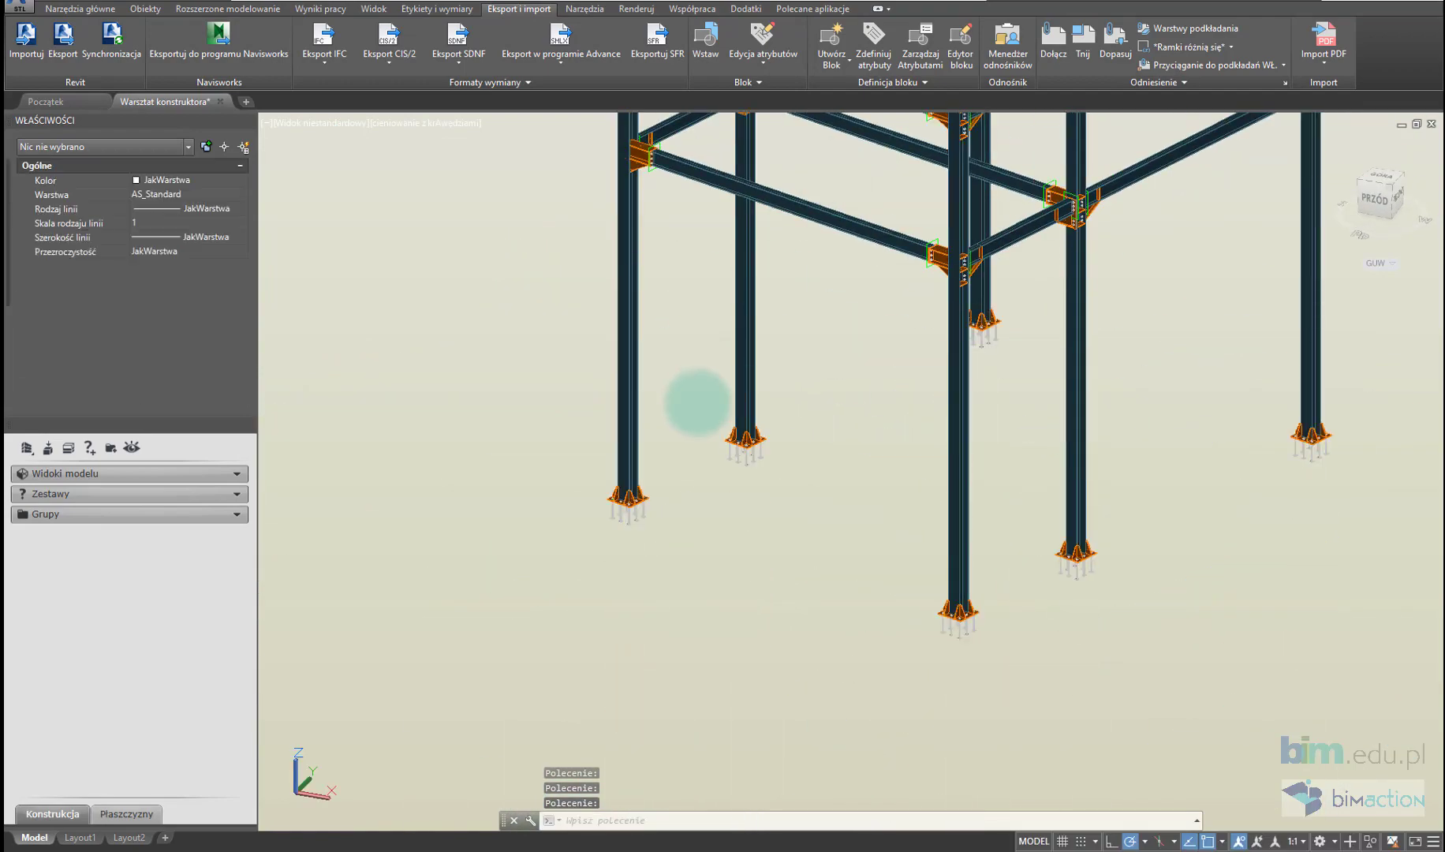
pyautogui.scroll(4, 742, 429)
pyautogui.moveTo(741, 429)
pyautogui.keyDown('shift'); pyautogui.mouseDown(button='middle')
pyautogui.moveTo(678, 351)
pyautogui.moveTo(867, 398)
pyautogui.moveTo(828, 437)
pyautogui.mouseUp(button='middle'); pyautogui.keyUp('shift')
pyautogui.scroll(-6, 853, 395)
pyautogui.scroll(5, 843, 406)
pyautogui.scroll(-2, 820, 449)
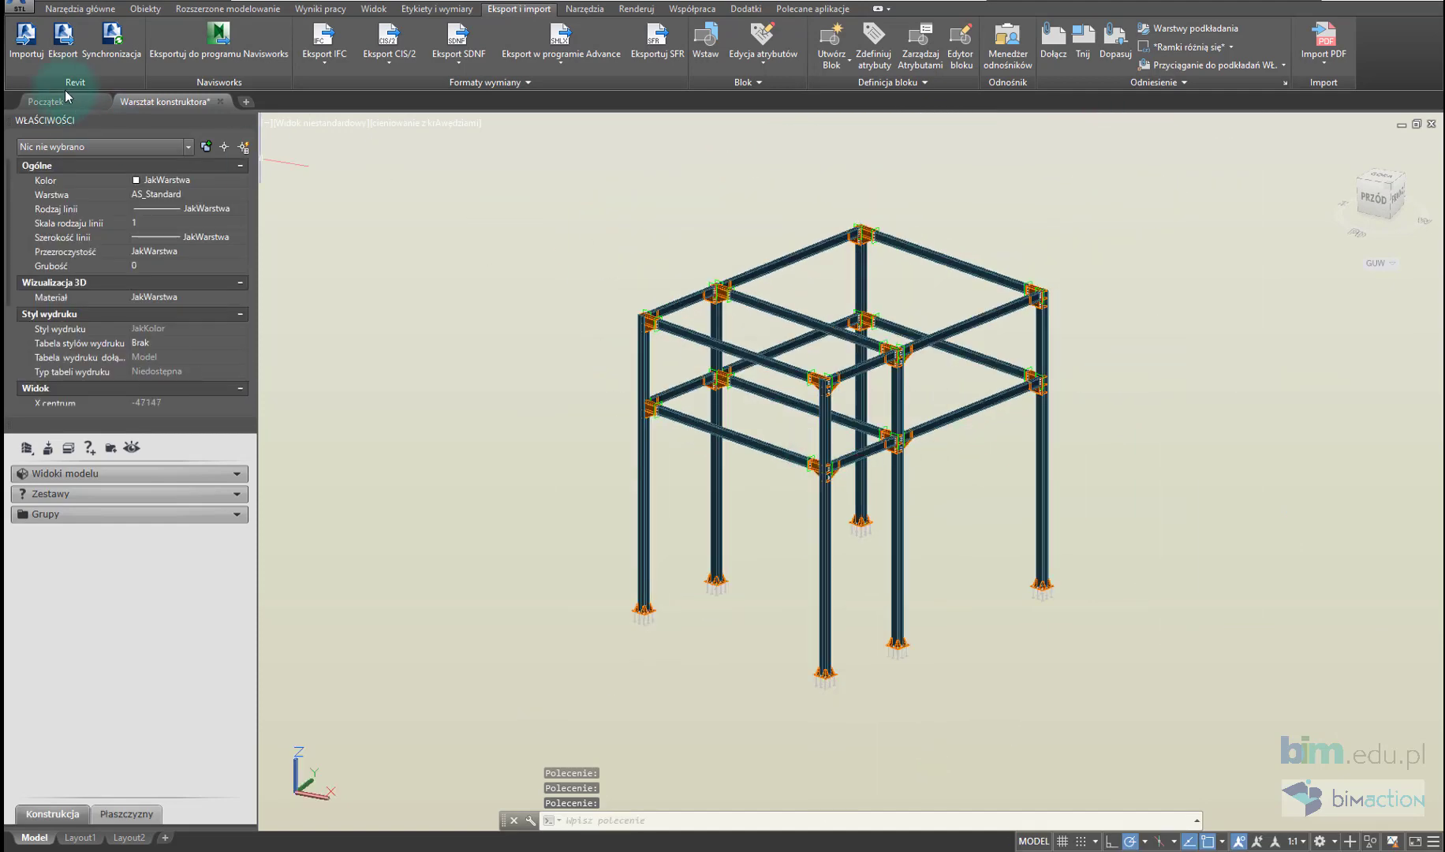
# Step: Run identical-parts numbering from Wyniki pracy with Numeruj elementy wysyłkowe ticked
pyautogui.click(338, 15)
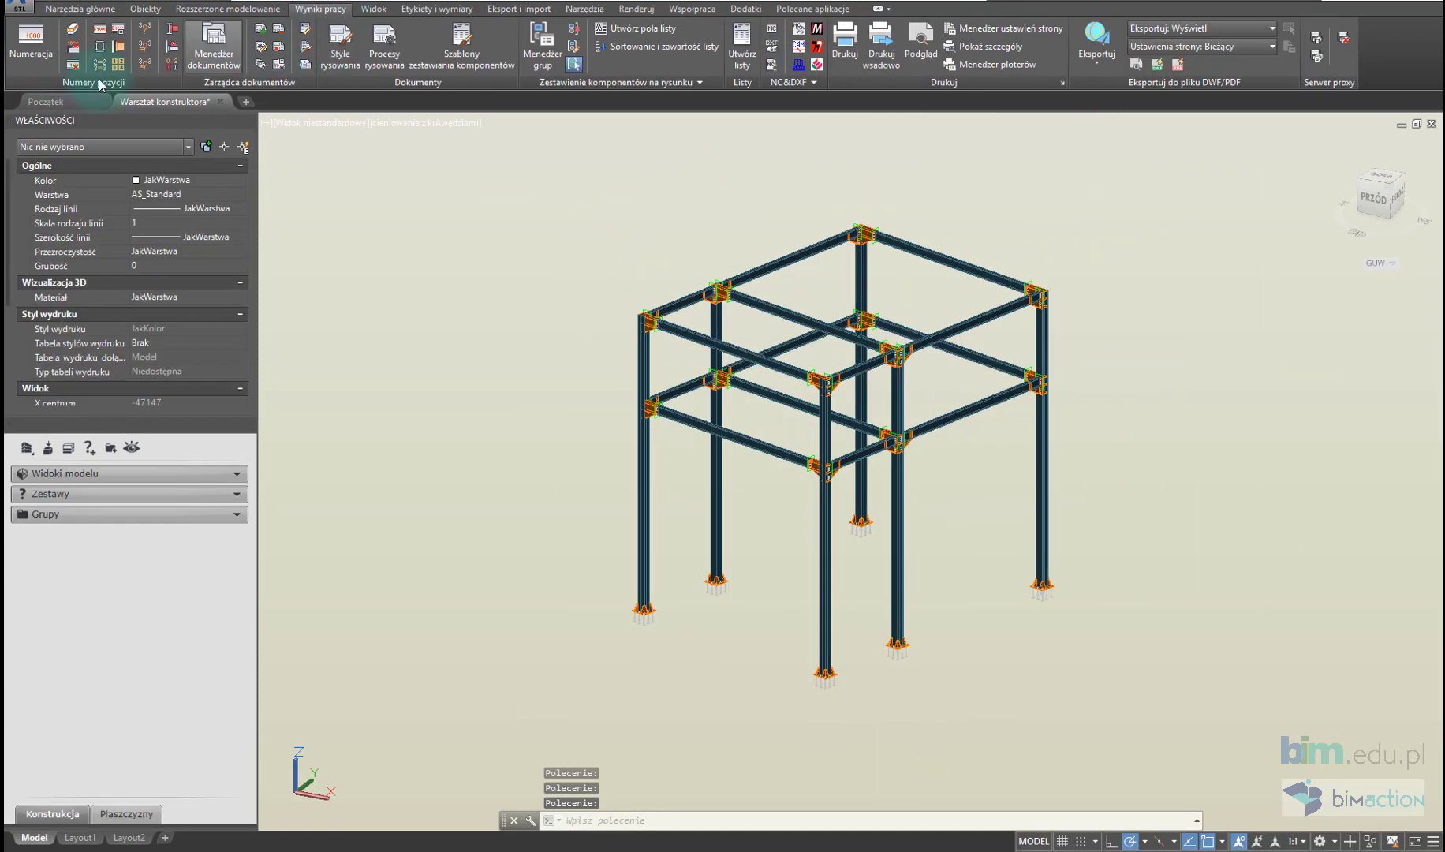
pyautogui.click(27, 53)
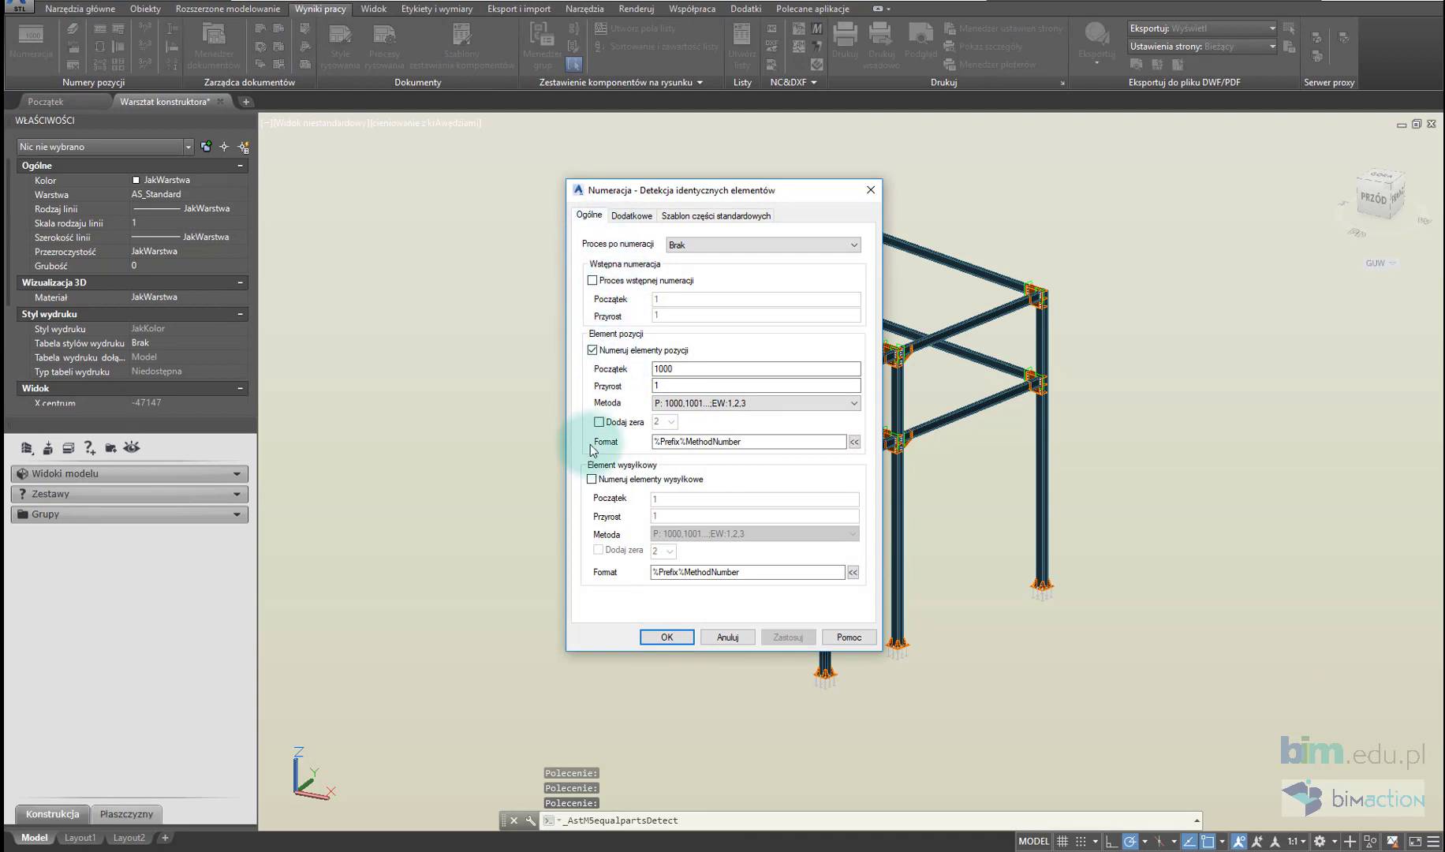
pyautogui.click(610, 481)
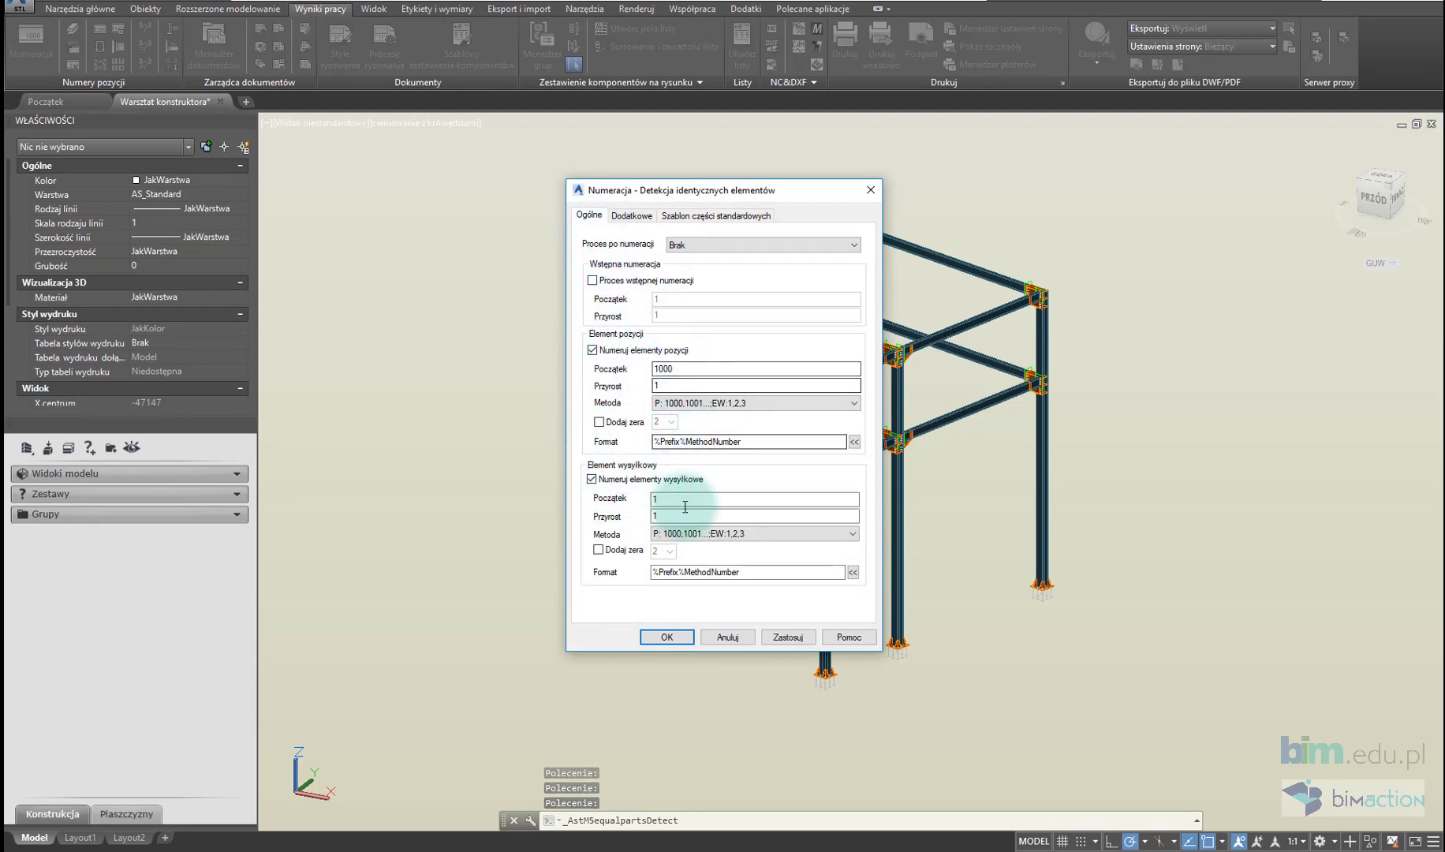
pyautogui.click(671, 636)
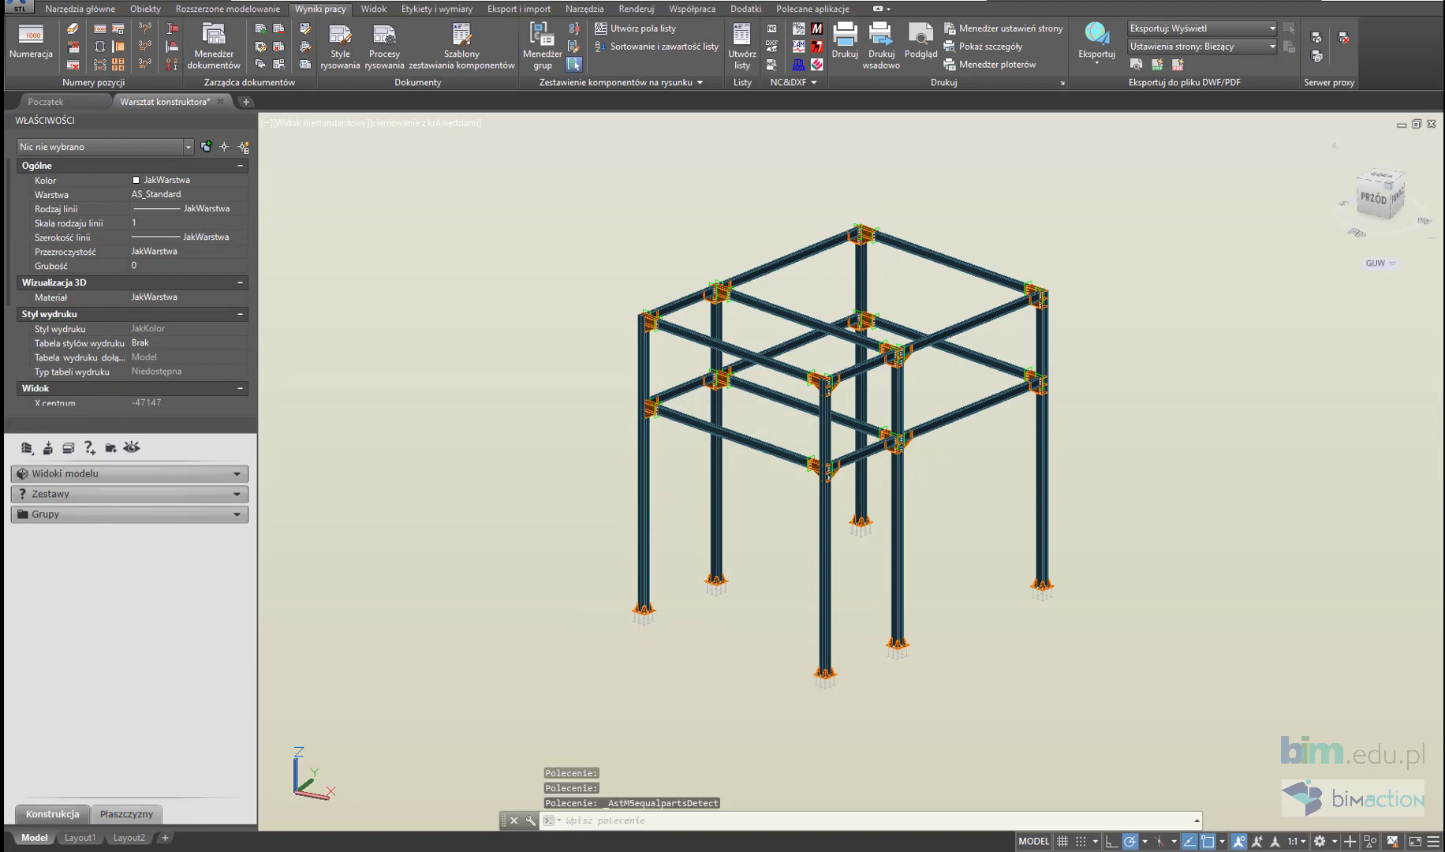
# Step: Review the assembly (GC) and single-part (PC) numbering results, then close the results window
pyautogui.moveTo(629, 184); pyautogui.dragTo(158, 165)
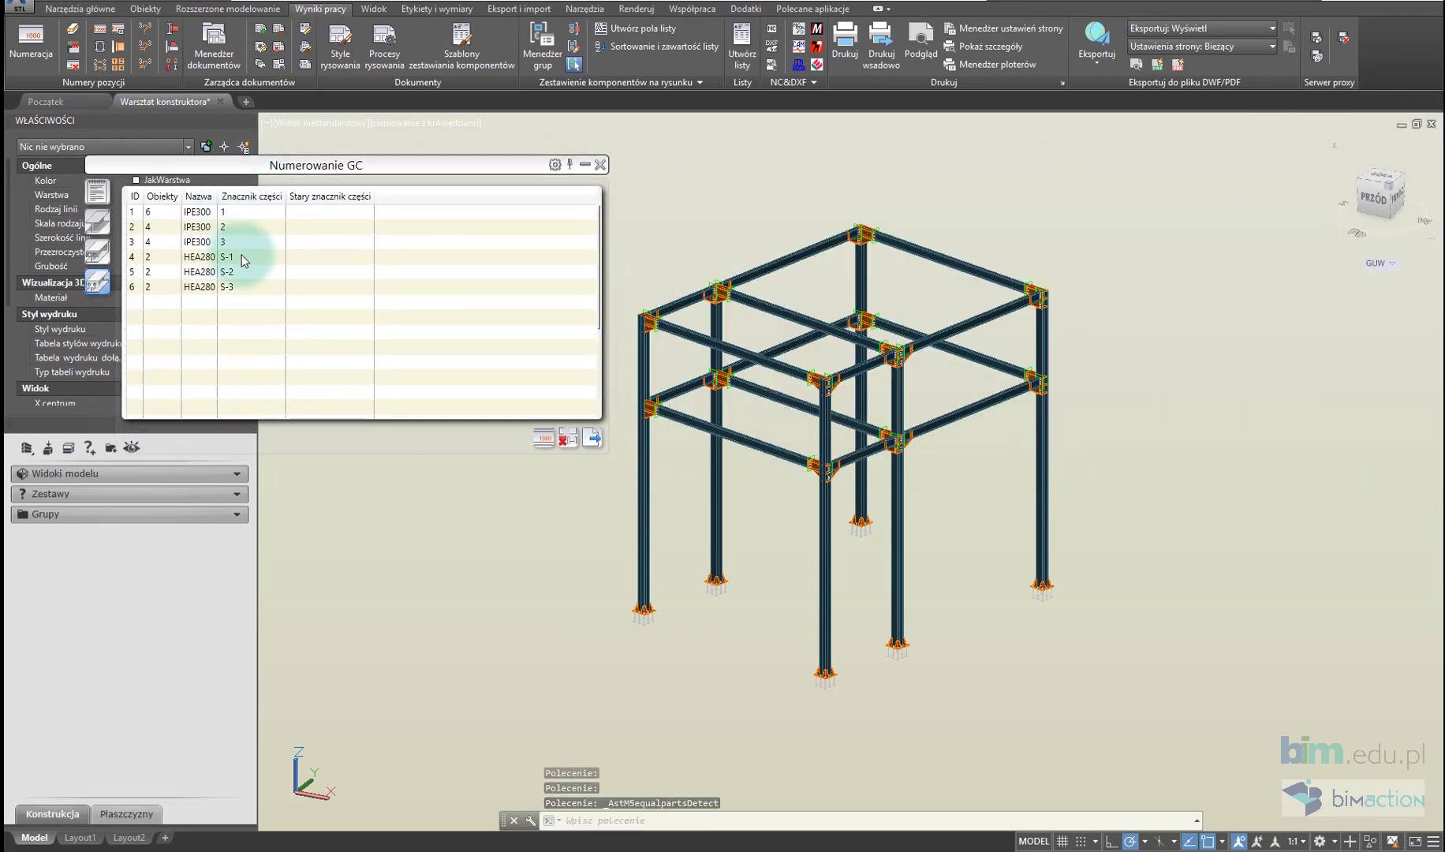
pyautogui.click(105, 252)
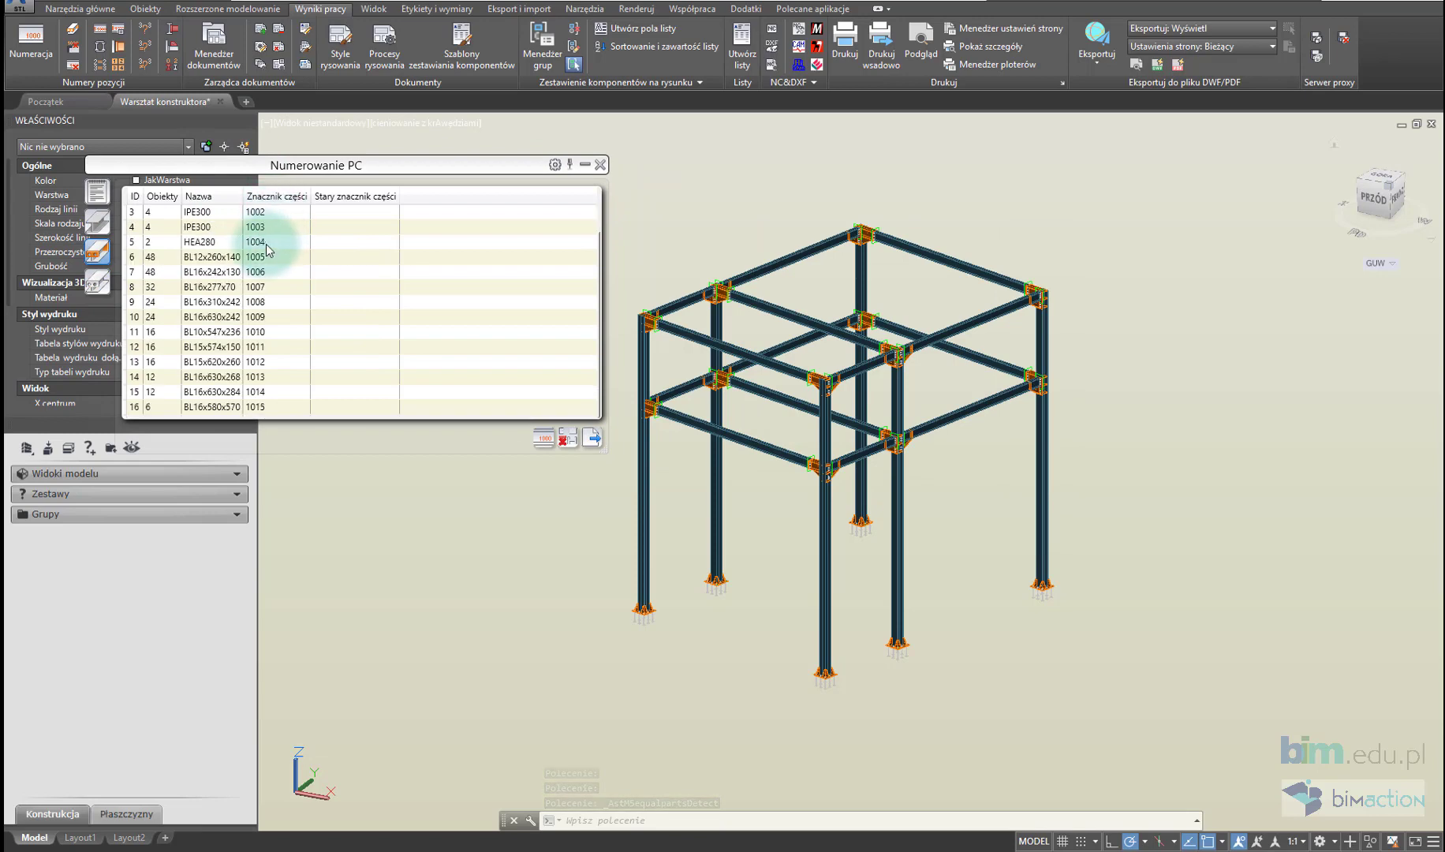
pyautogui.click(598, 164)
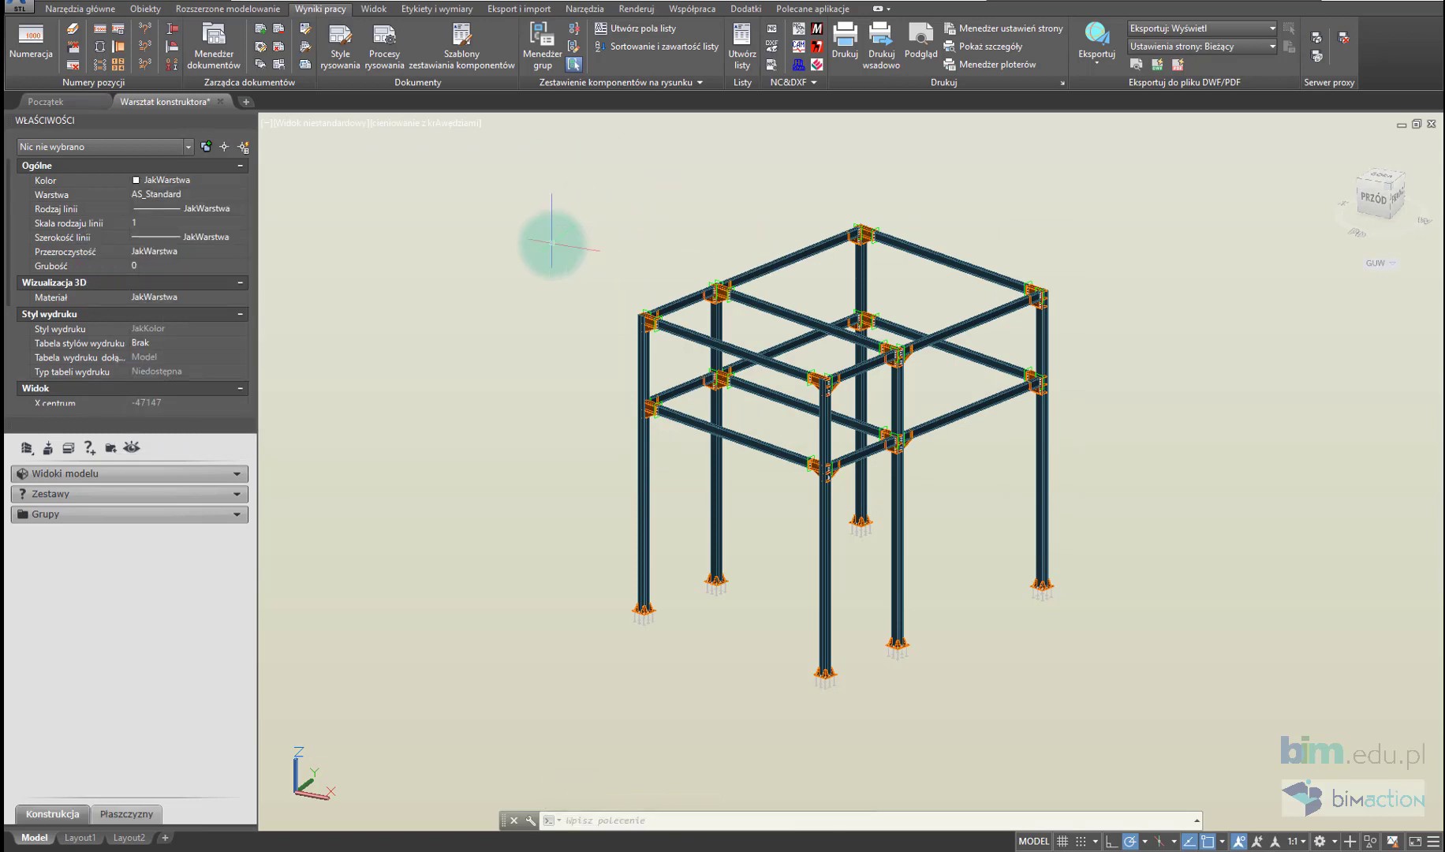
pyautogui.click(543, 212)
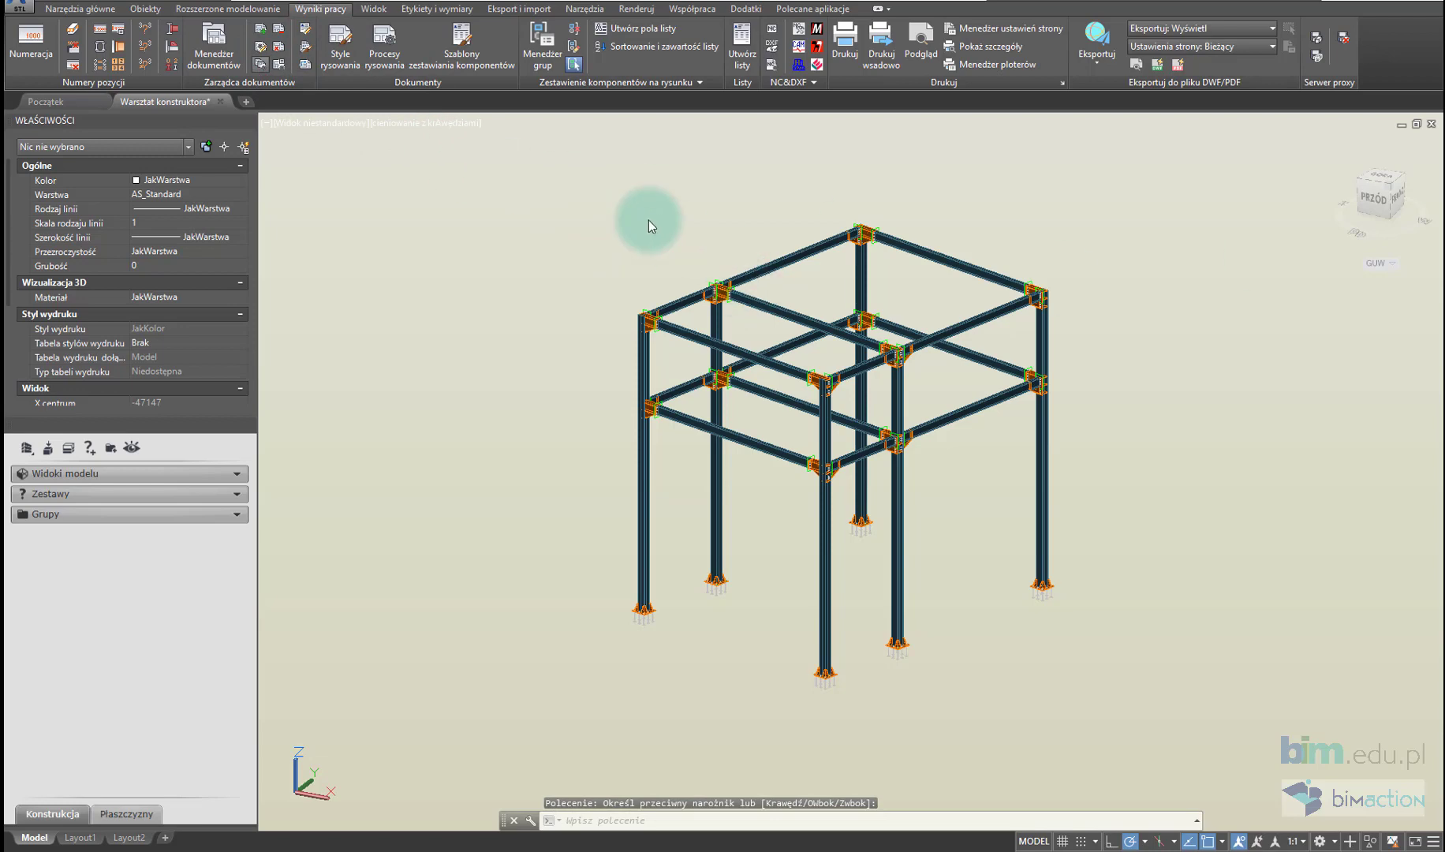
# Step: Browse the list of drawing processes, then close the process manager without changes
pyautogui.click(460, 185)
pyautogui.click(646, 304)
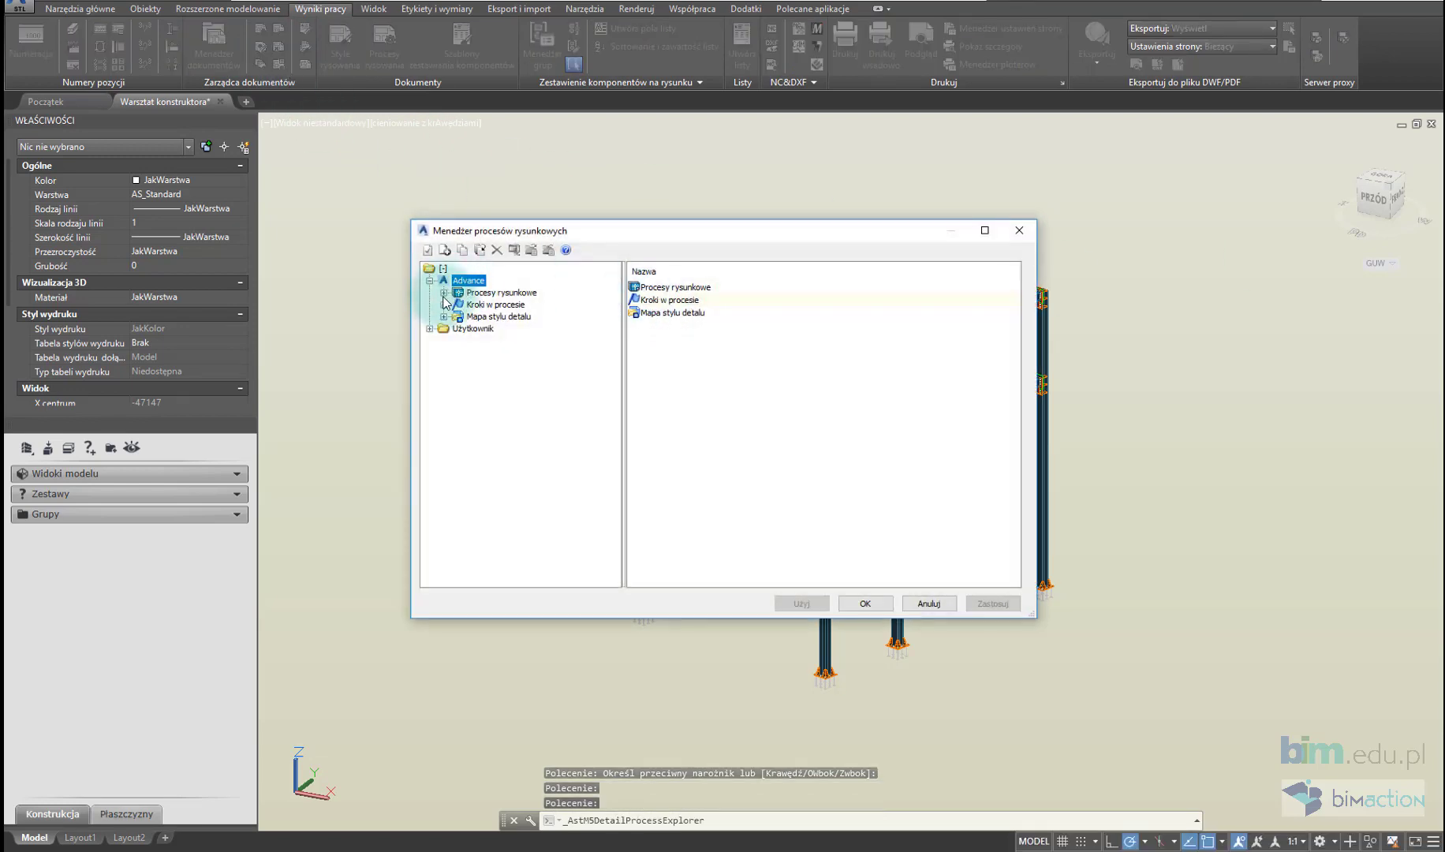
pyautogui.click(443, 293)
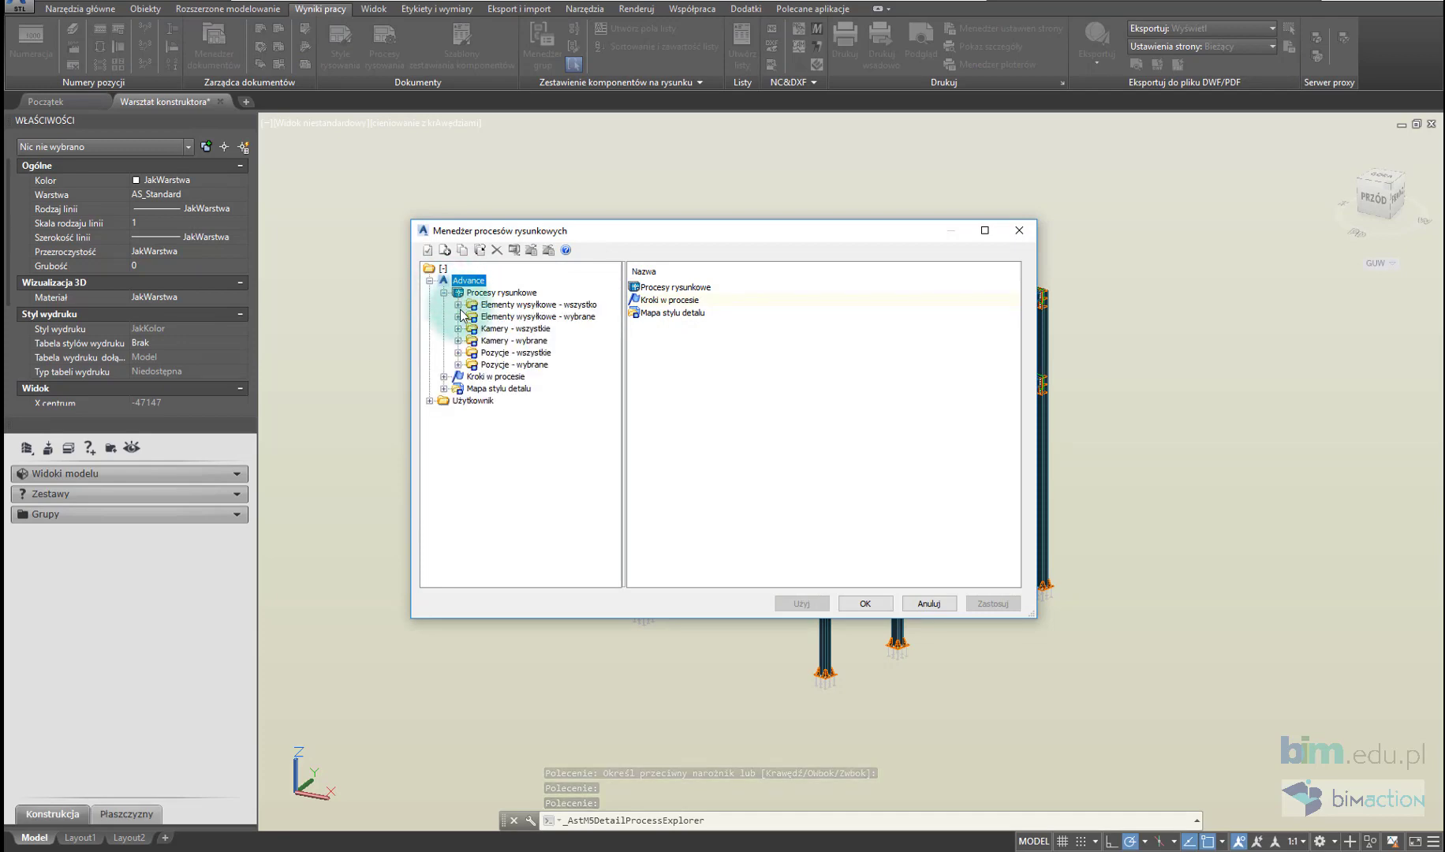
pyautogui.moveTo(735, 230); pyautogui.dragTo(361, 162)
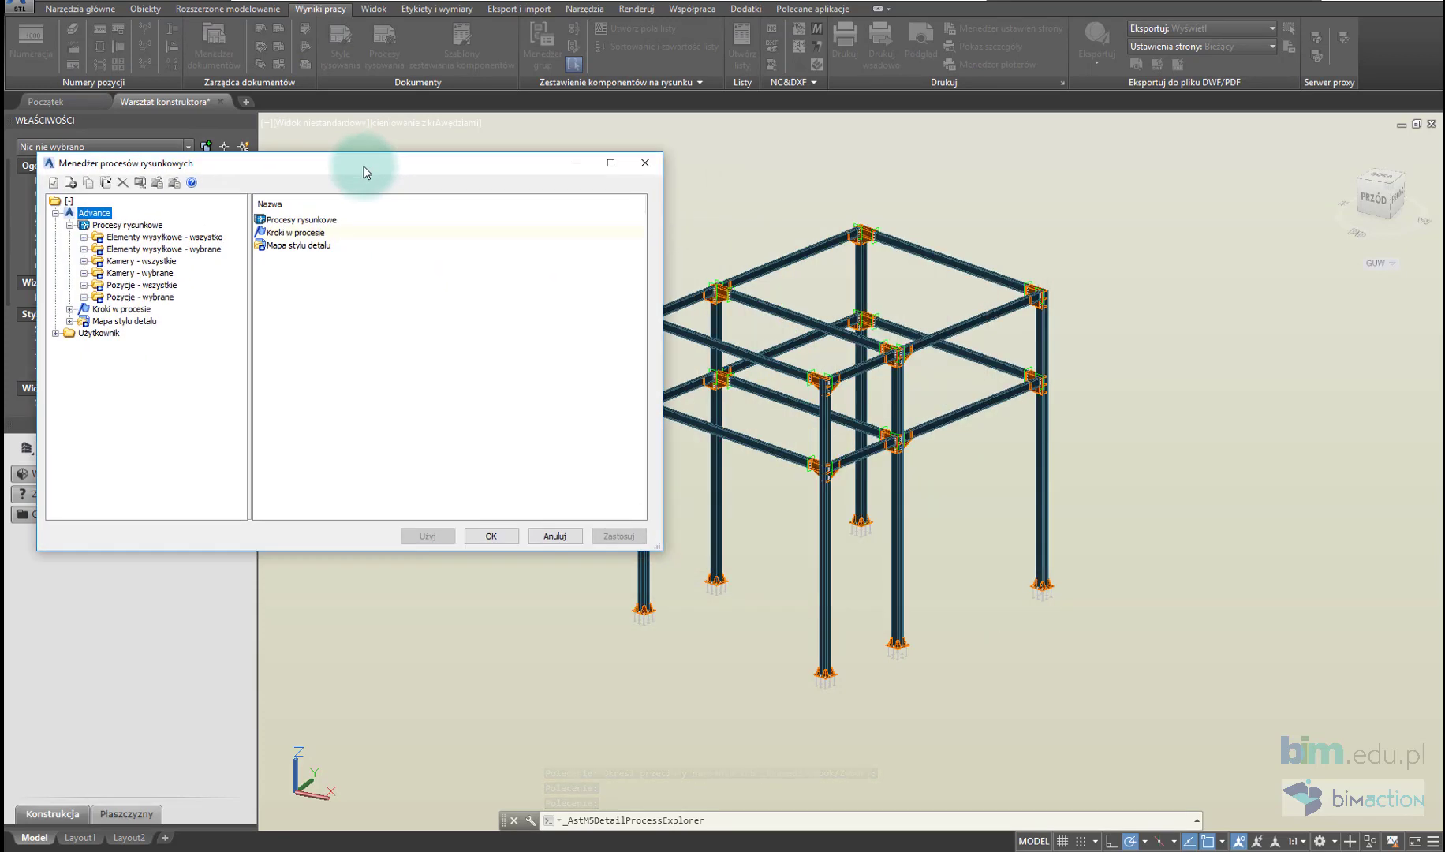
pyautogui.click(536, 536)
# Step: Select the whole frame and start the assemblies-with-parts drawing process, each on A2
pyautogui.click(573, 167)
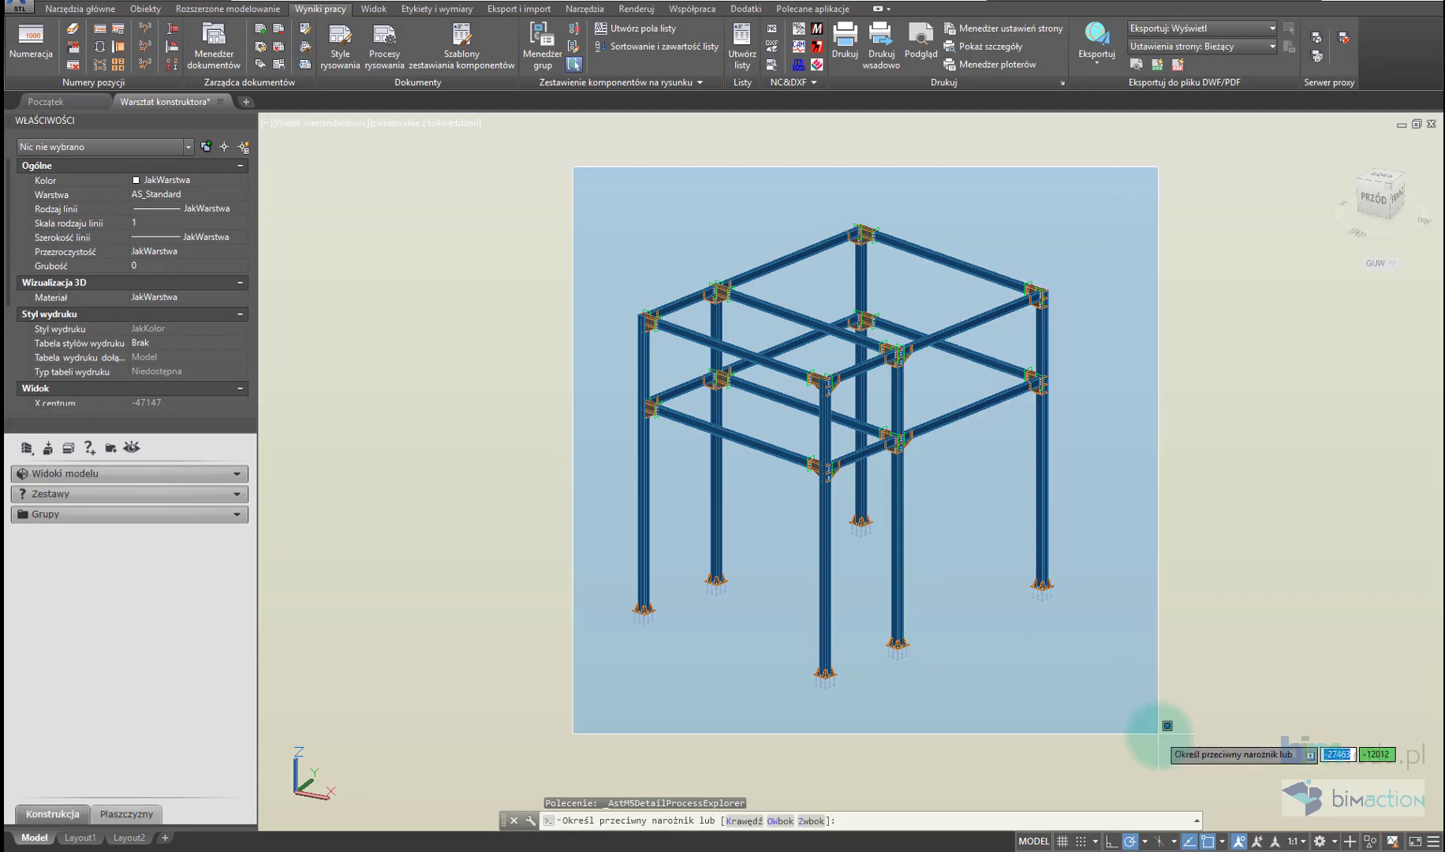
pyautogui.click(1157, 733)
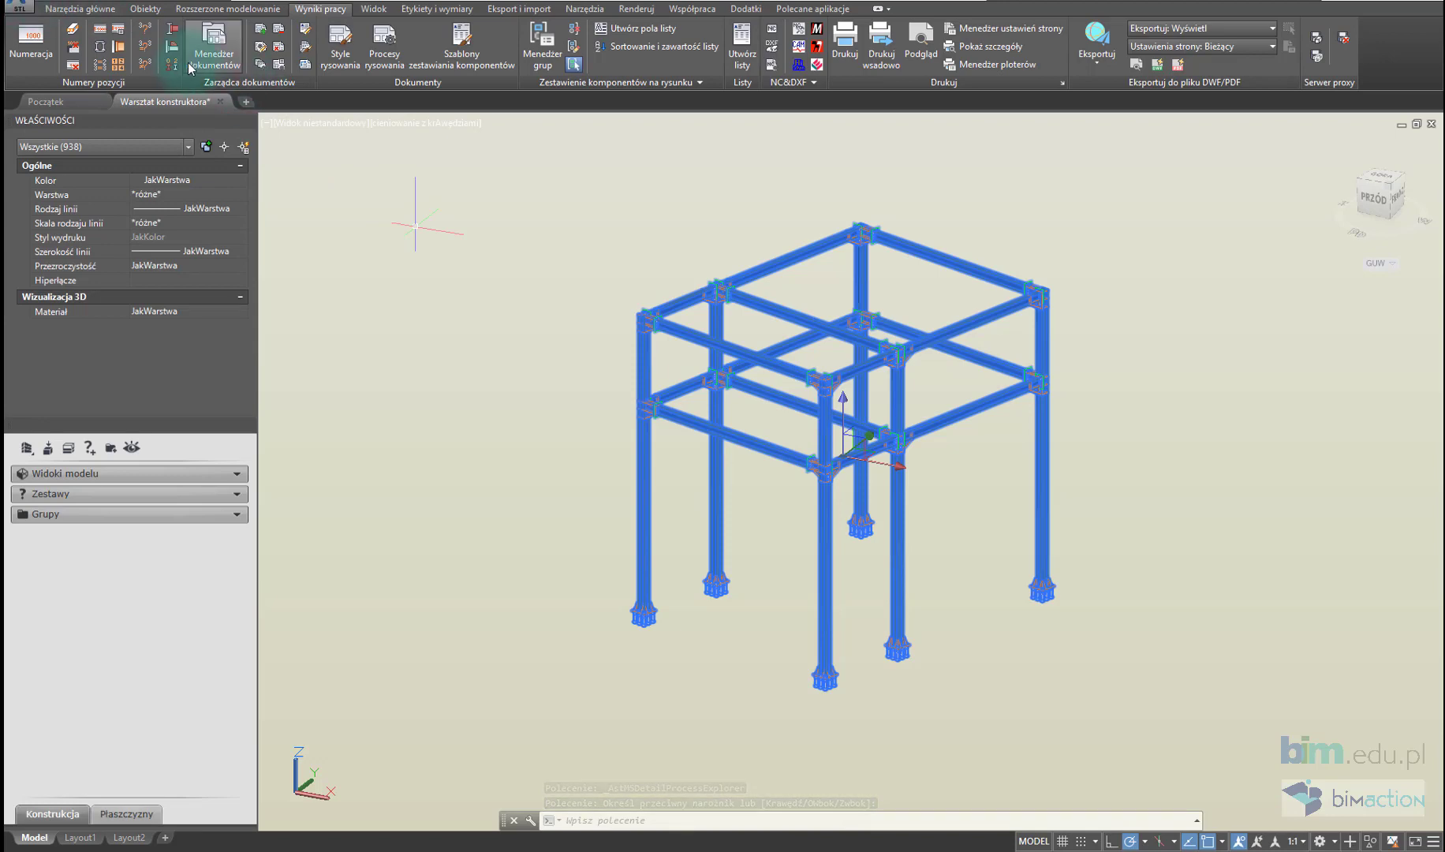
pyautogui.click(263, 65)
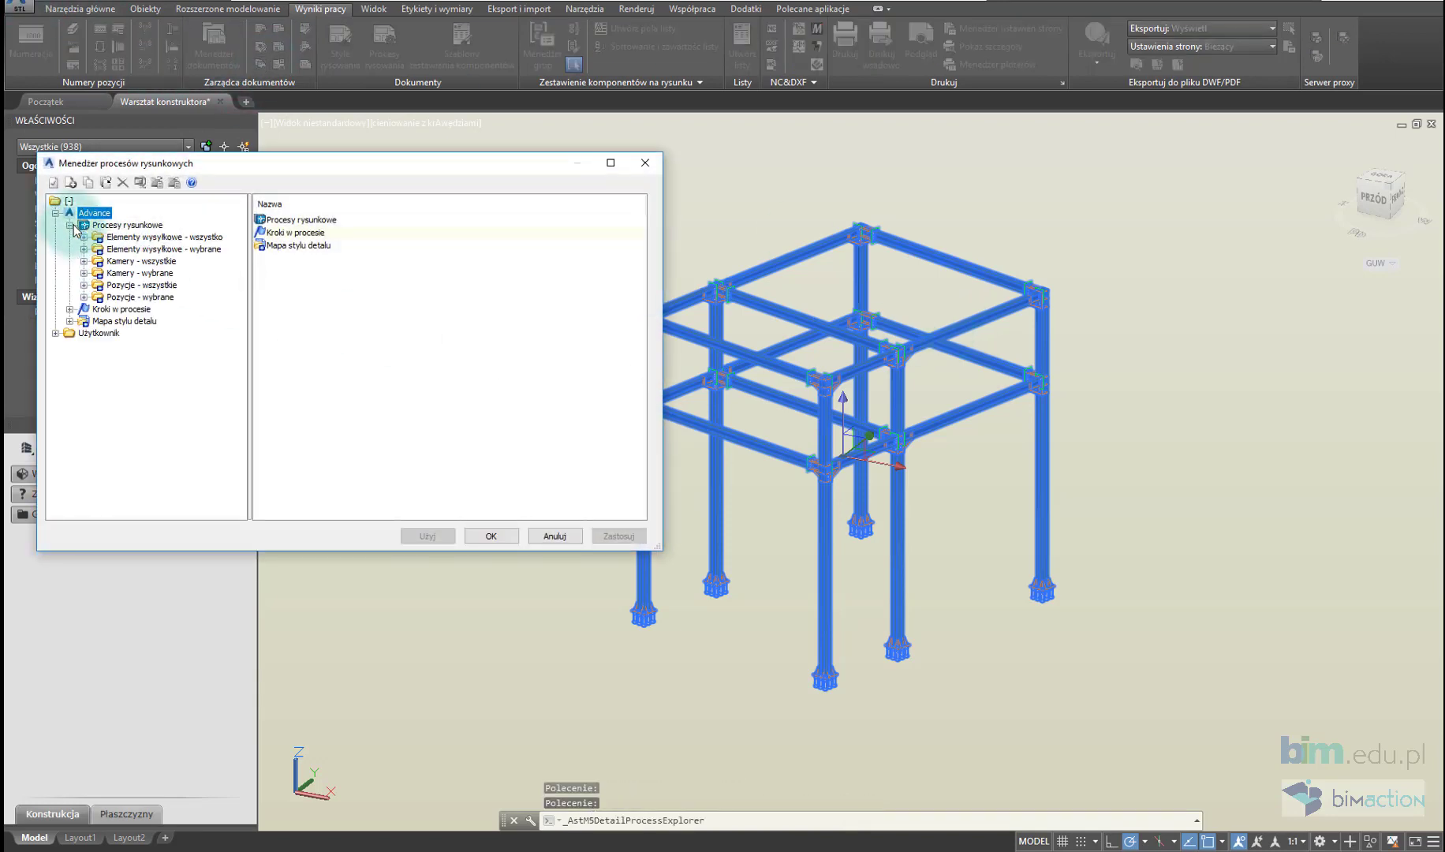
pyautogui.click(85, 249)
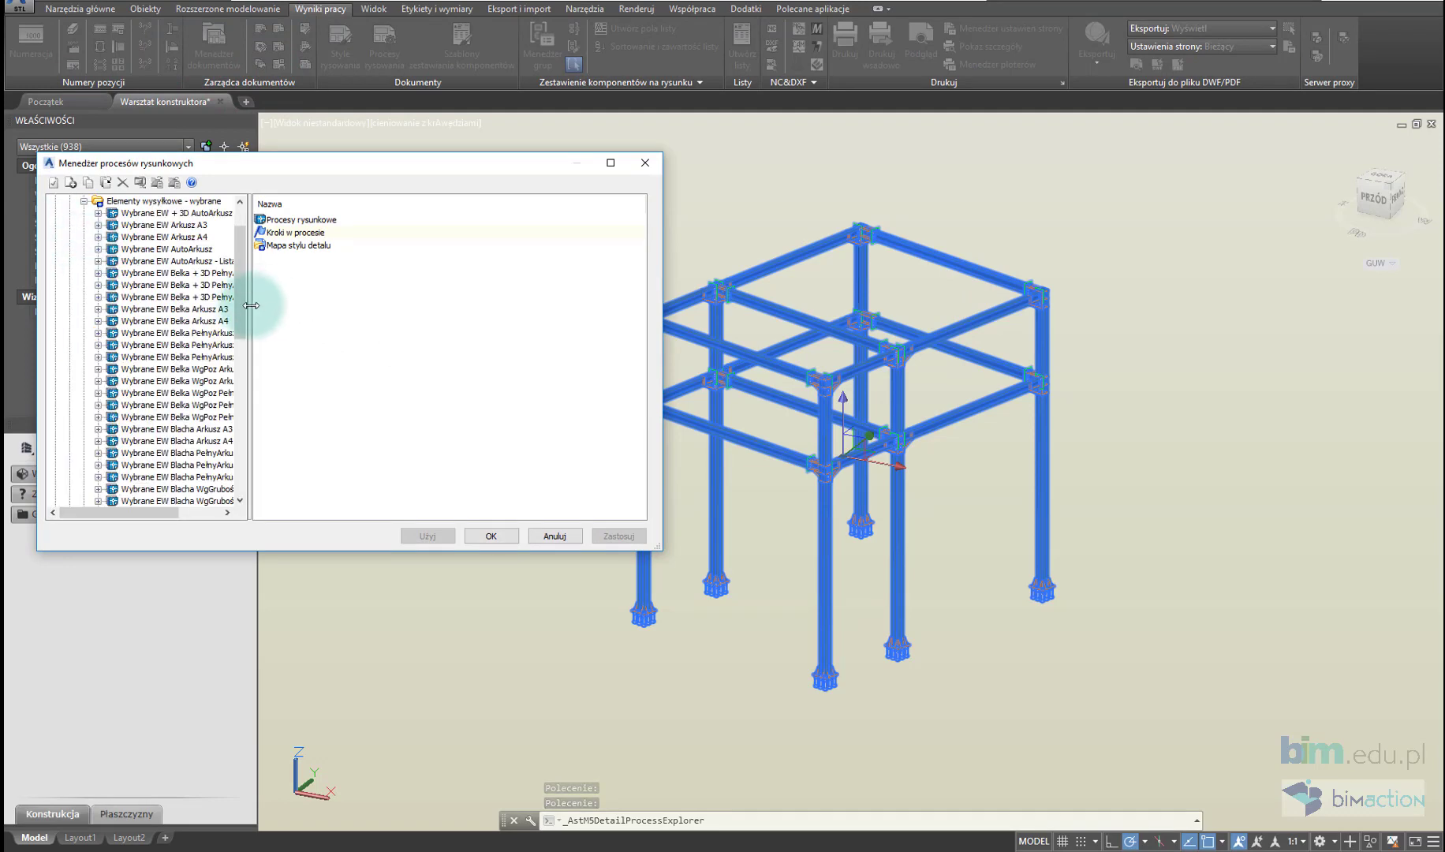
pyautogui.moveTo(250, 305); pyautogui.dragTo(441, 304)
pyautogui.scroll(-10, 322, 337)
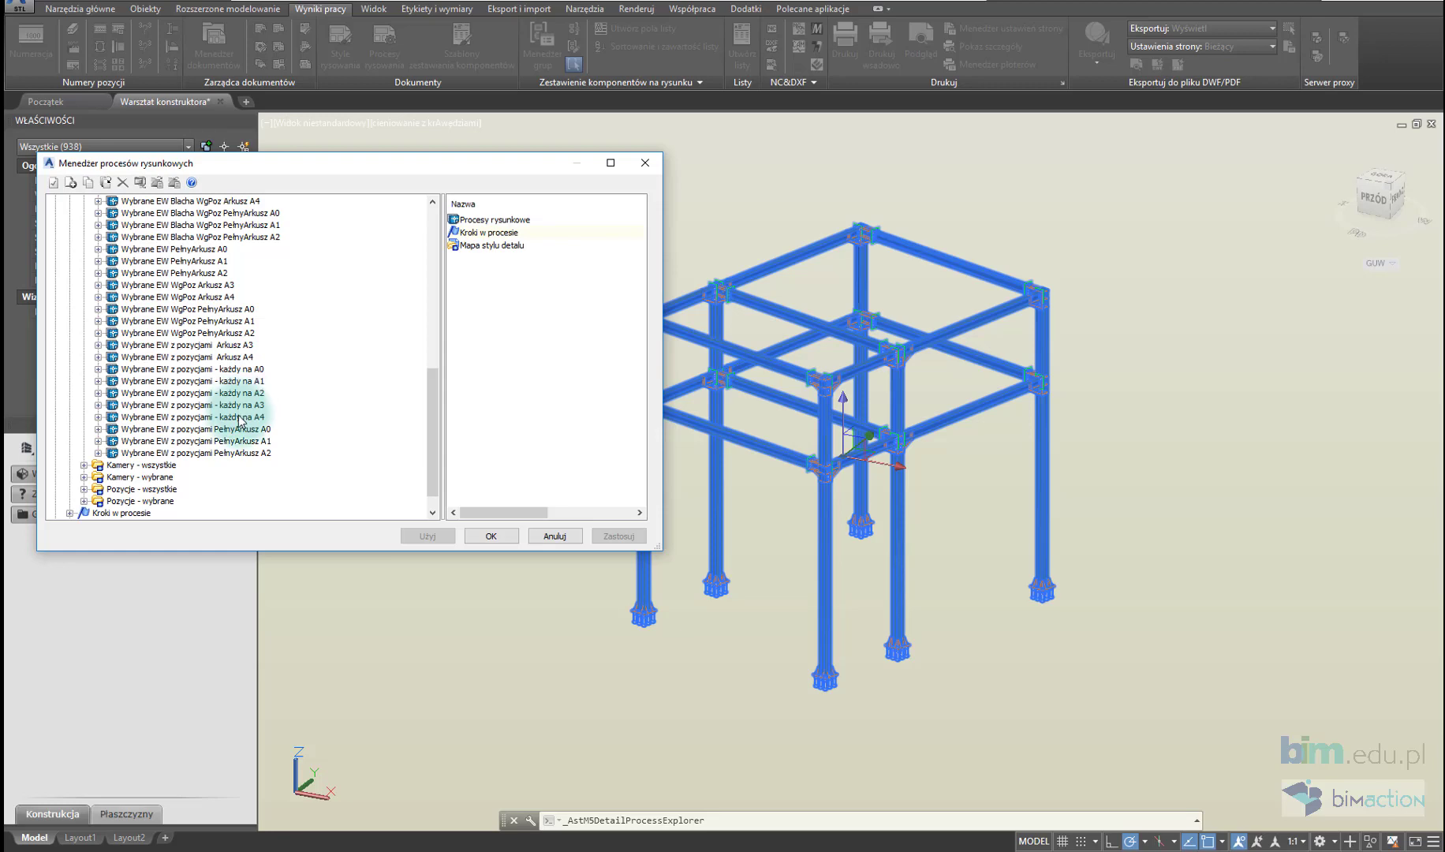
pyautogui.click(223, 395)
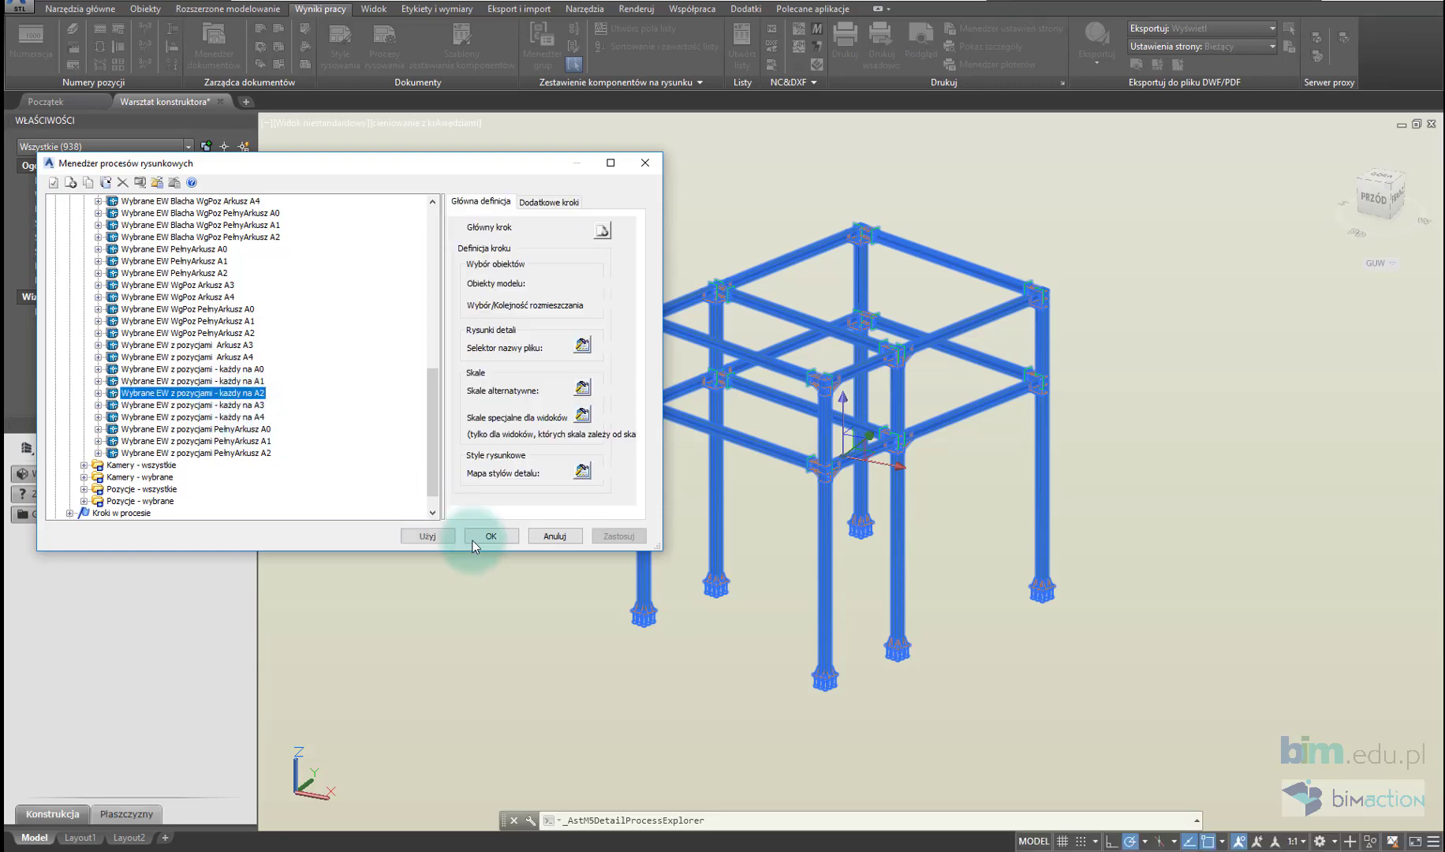
pyautogui.moveTo(443, 373); pyautogui.dragTo(345, 385)
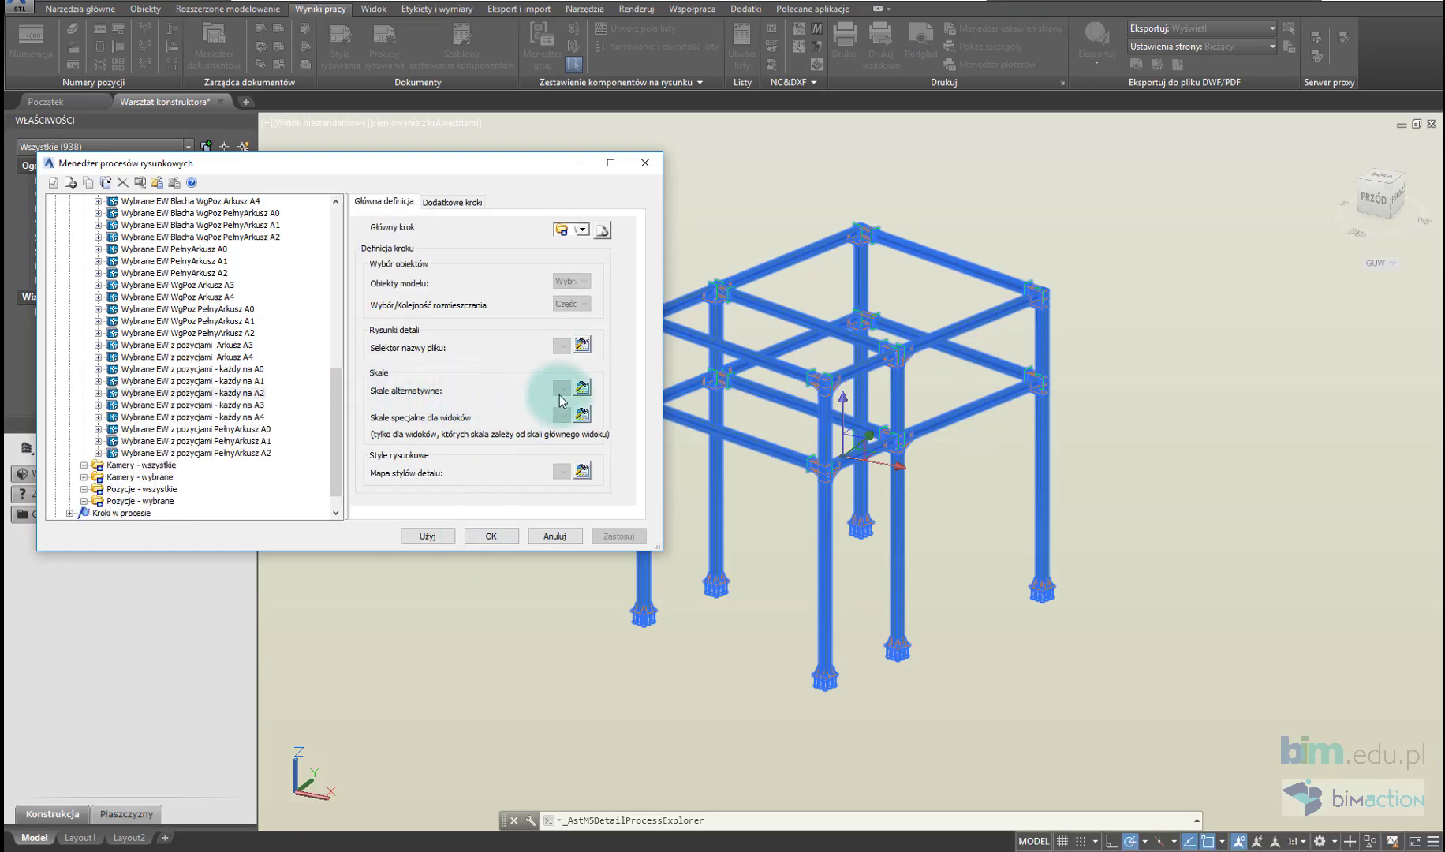
pyautogui.moveTo(658, 544); pyautogui.dragTo(966, 569)
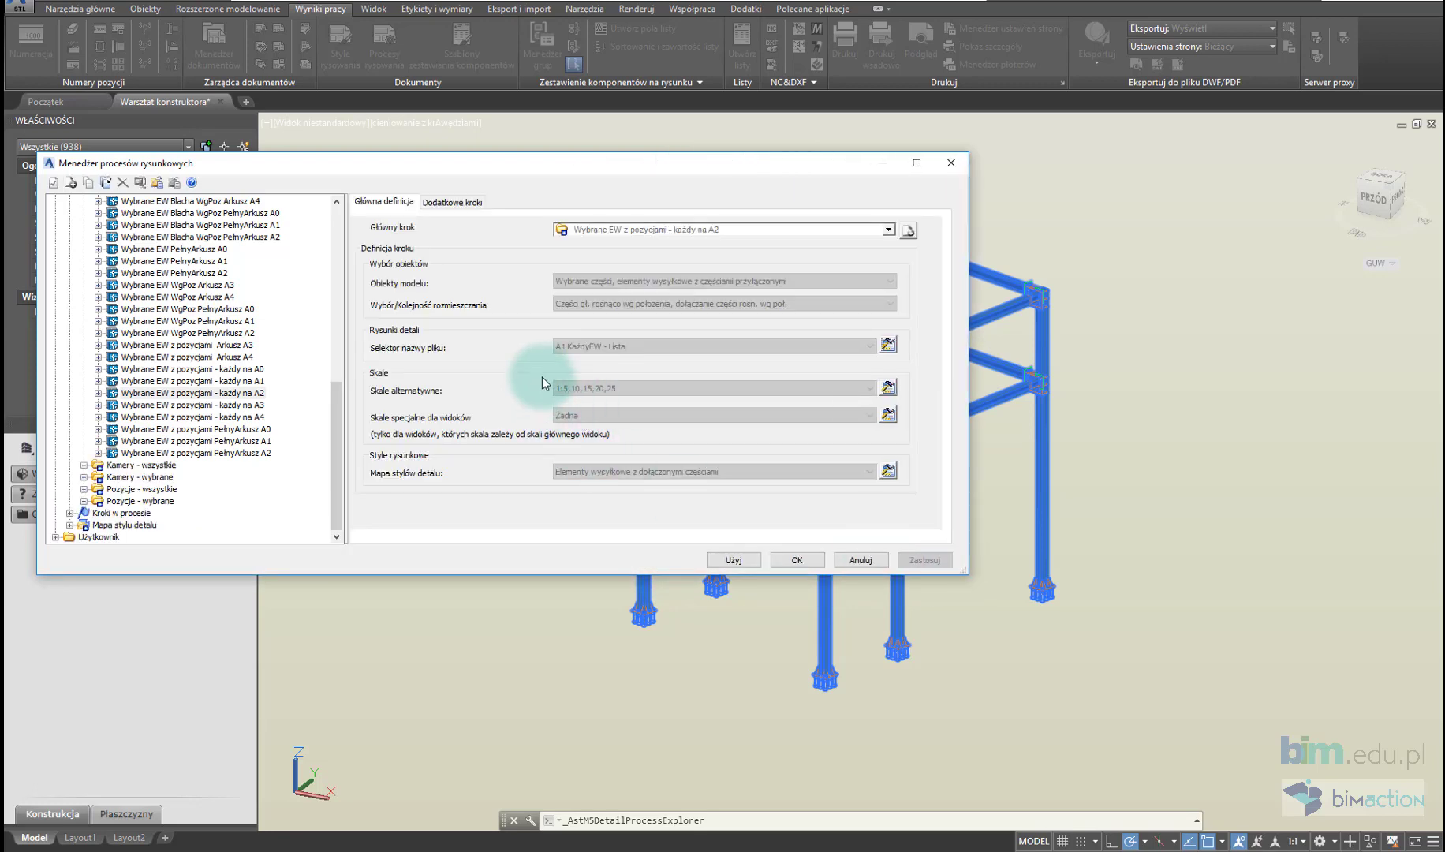
pyautogui.click(739, 560)
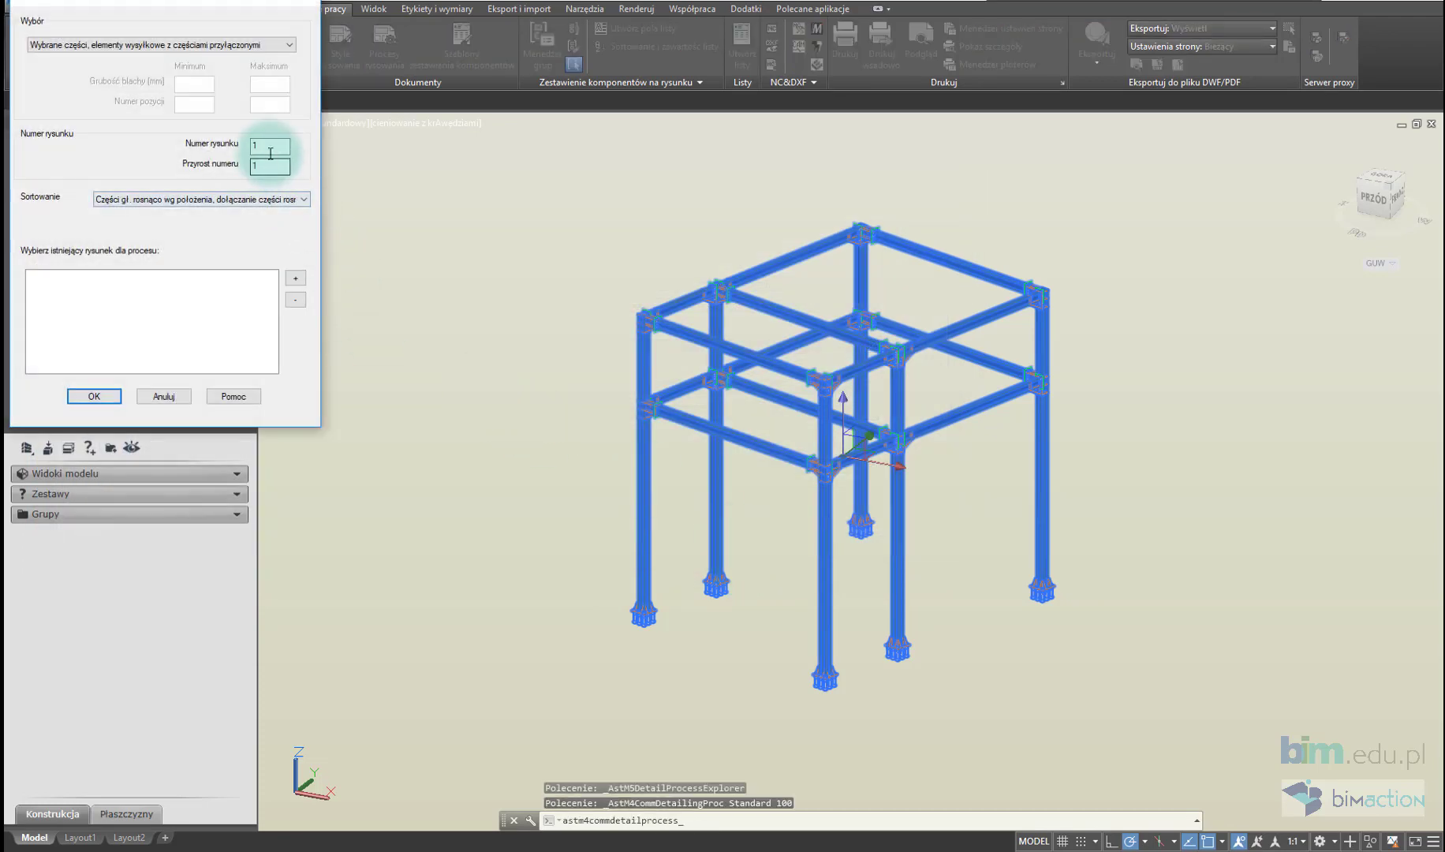
# Step: Keep the Sortowanie order, run the drawing process, and bring up the Document Manager
pyautogui.click(163, 204)
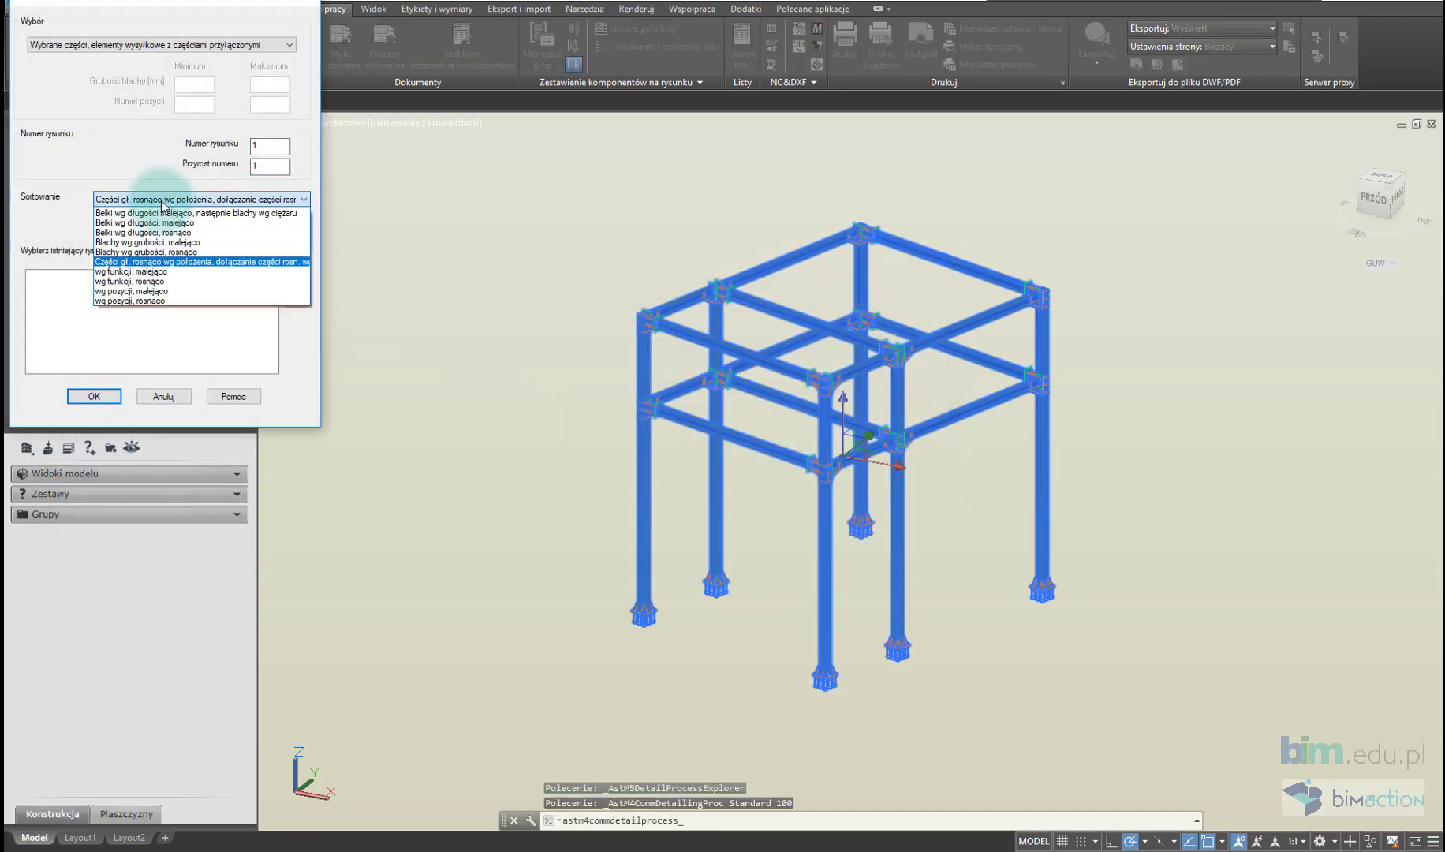
pyautogui.click(129, 262)
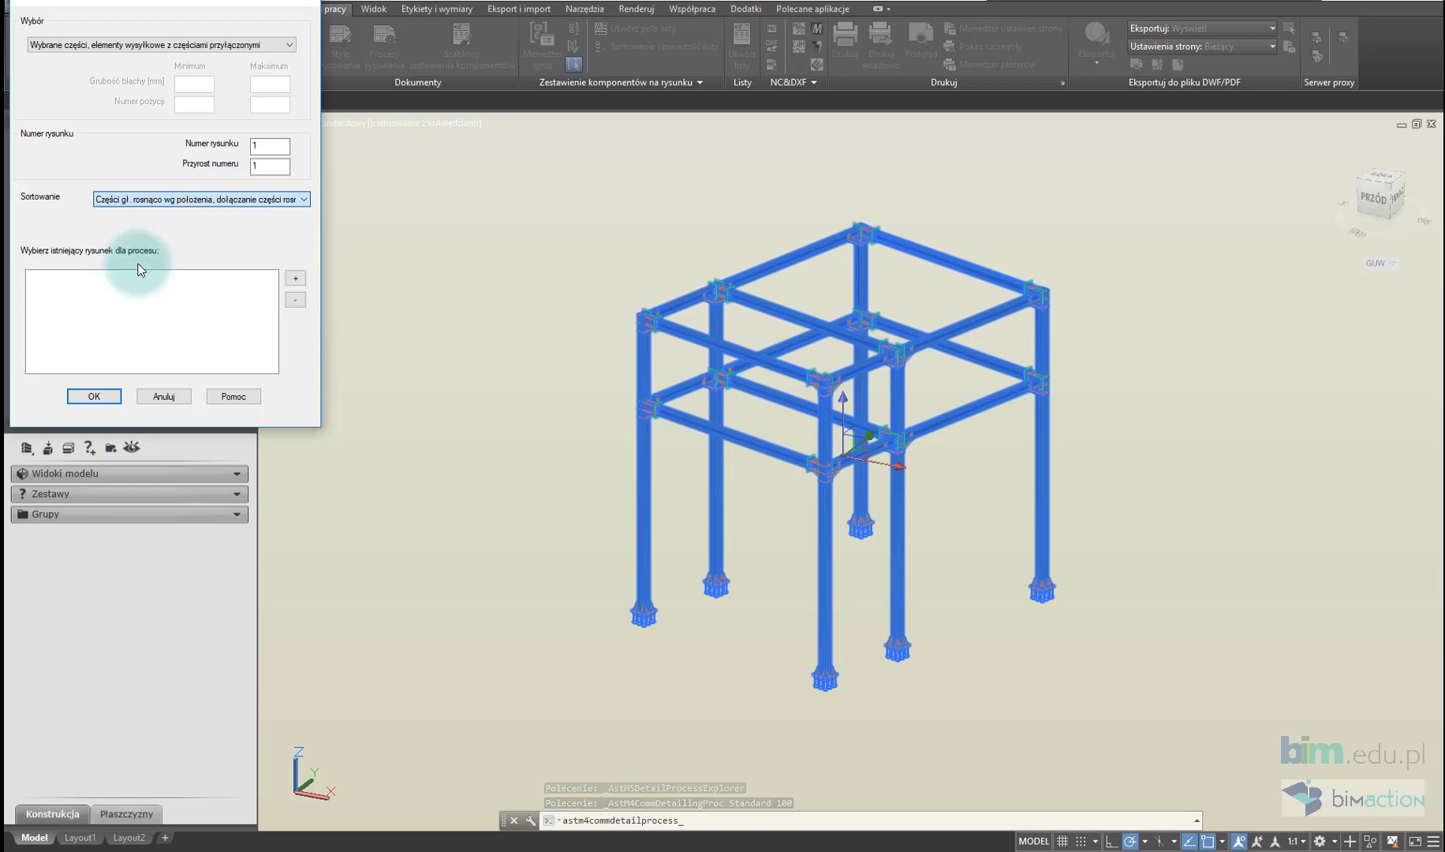
pyautogui.click(111, 396)
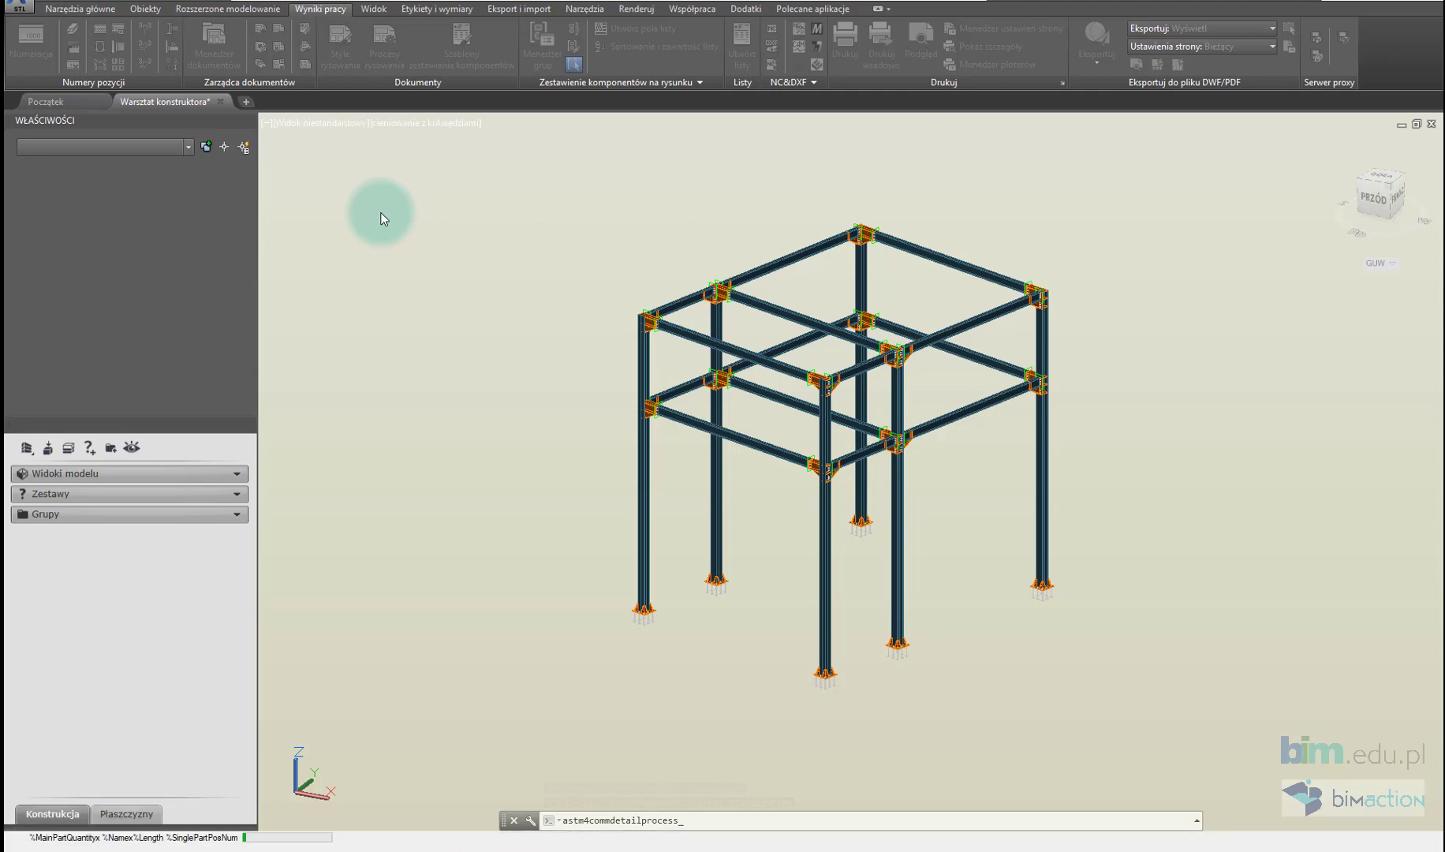
pyautogui.click(213, 39)
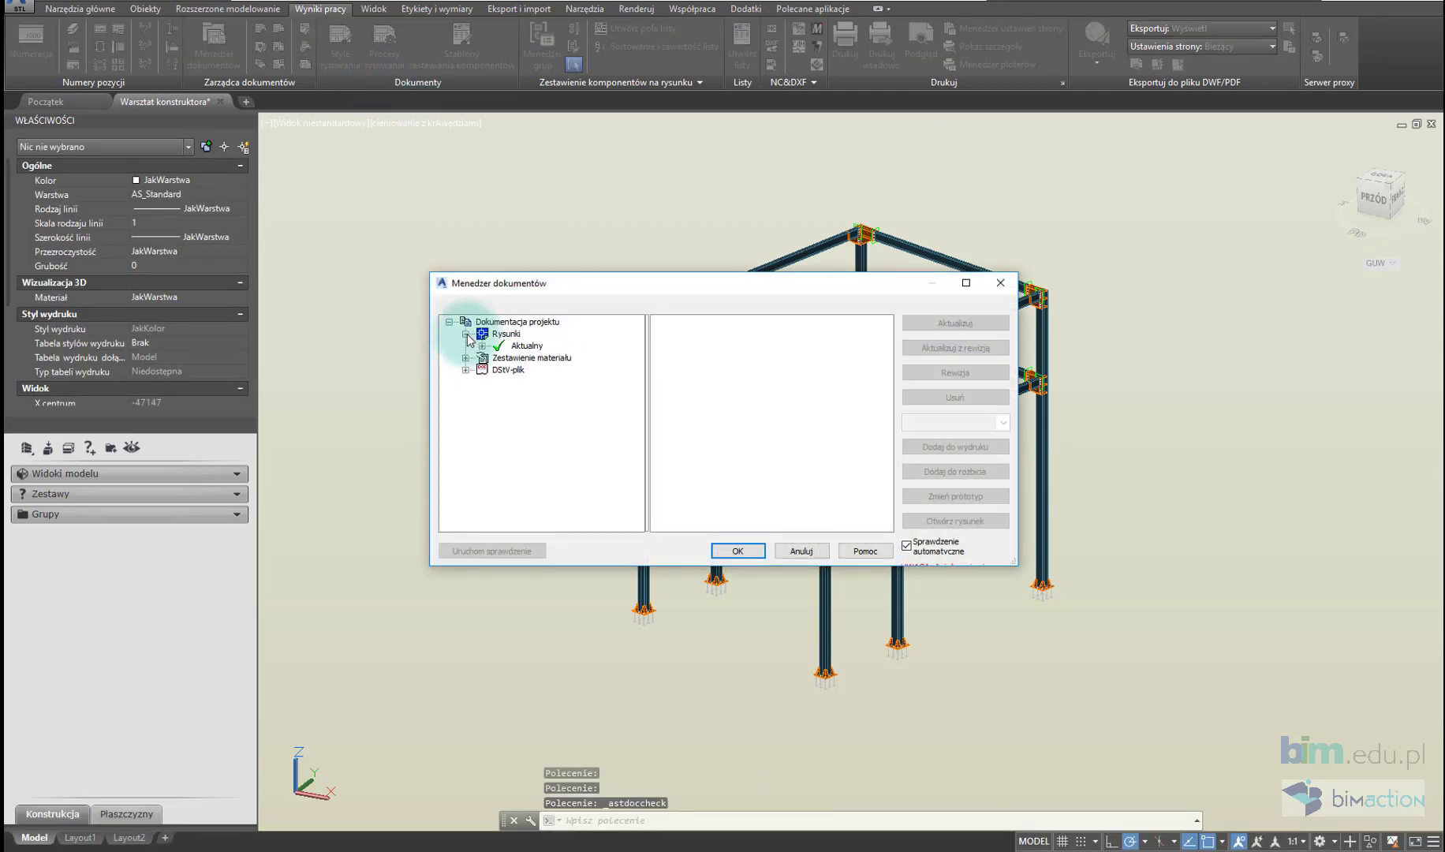
# Step: Open drawing 004_A2-EW nr S-1.dwg from Rysunki > Aktualny and enlarge the column views
pyautogui.click(483, 346)
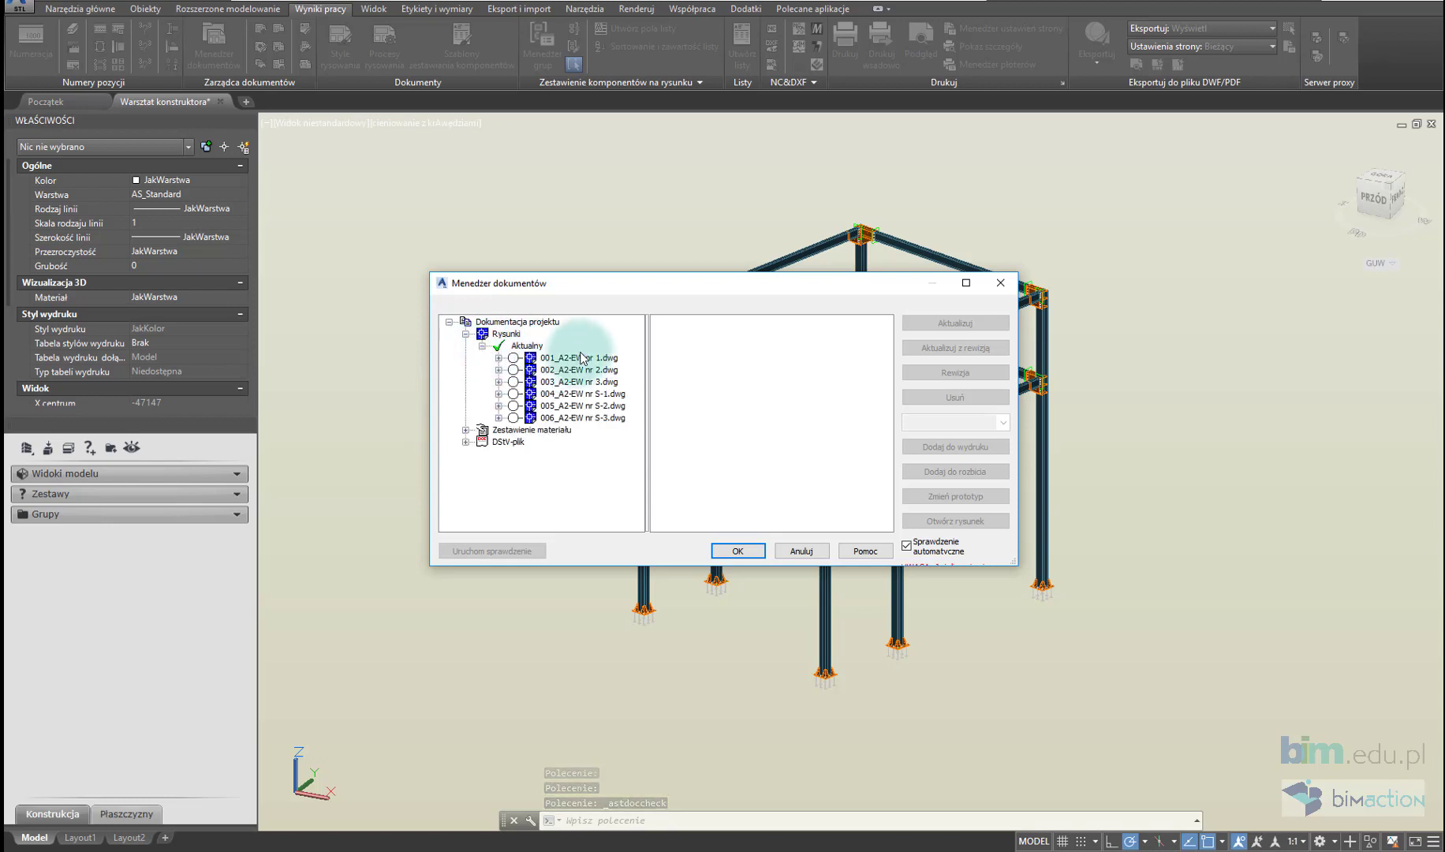
pyautogui.click(584, 396)
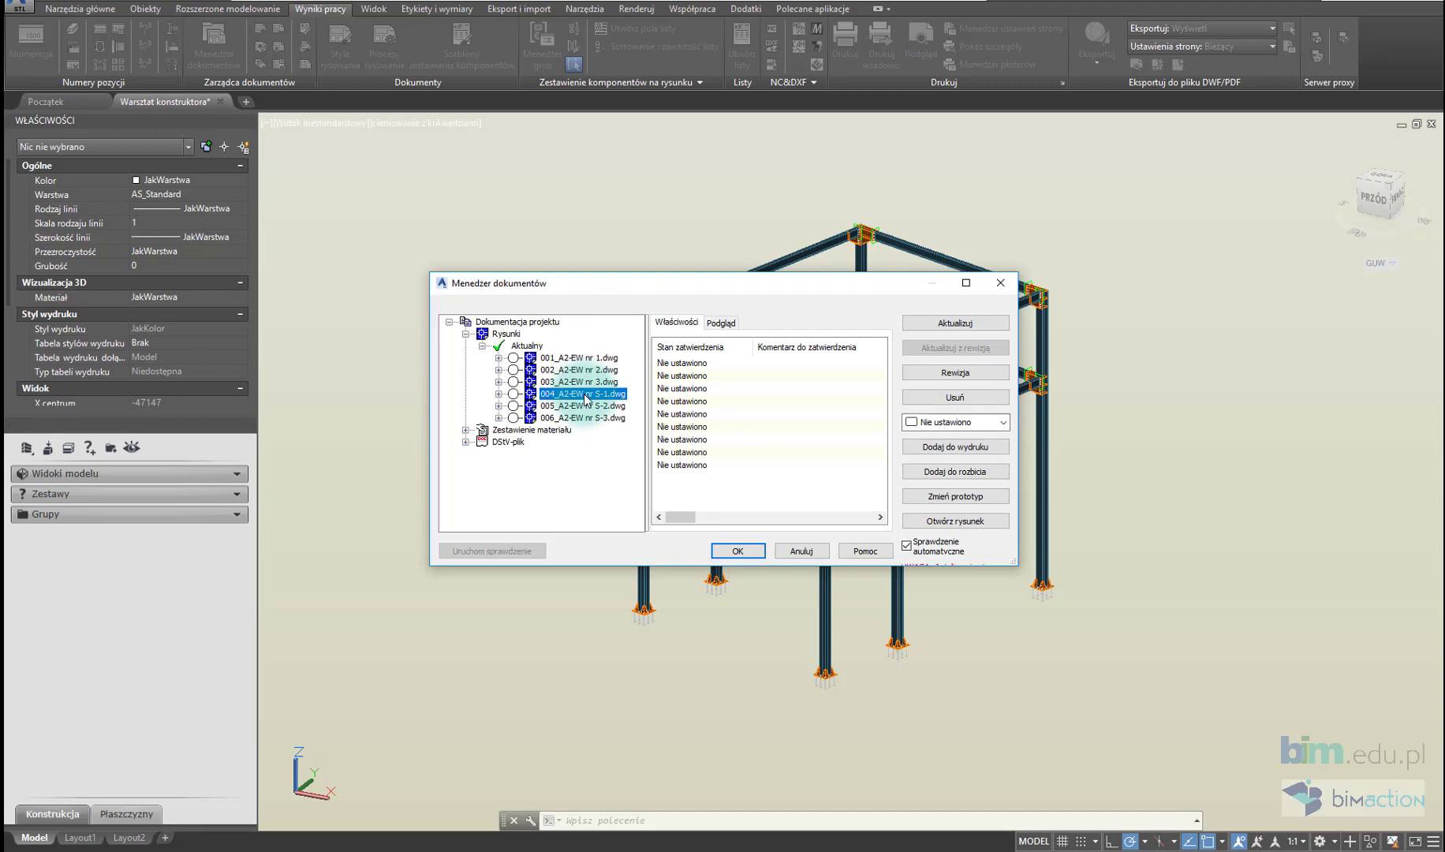
pyautogui.click(956, 522)
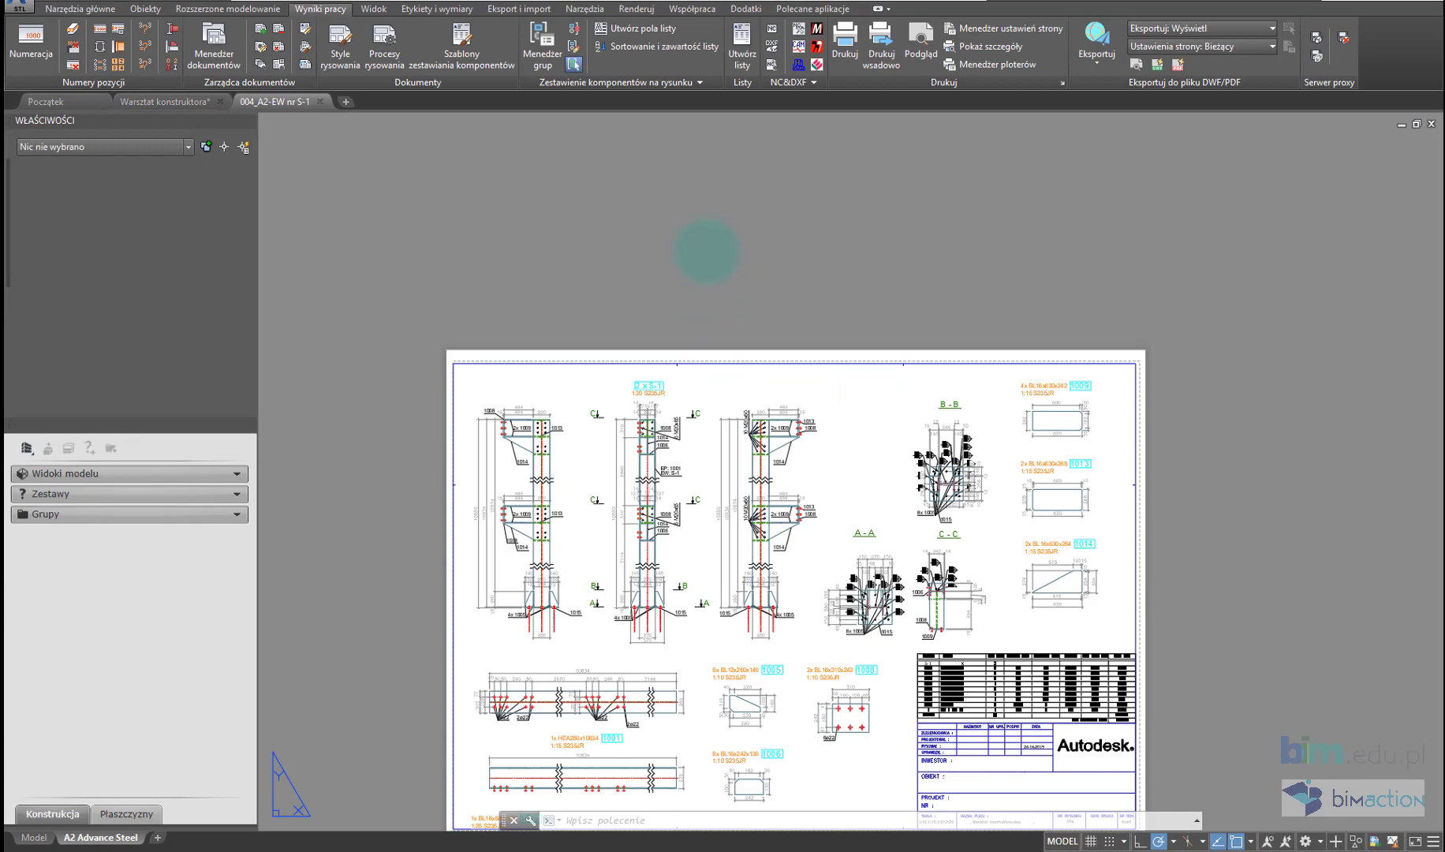
pyautogui.click(707, 251)
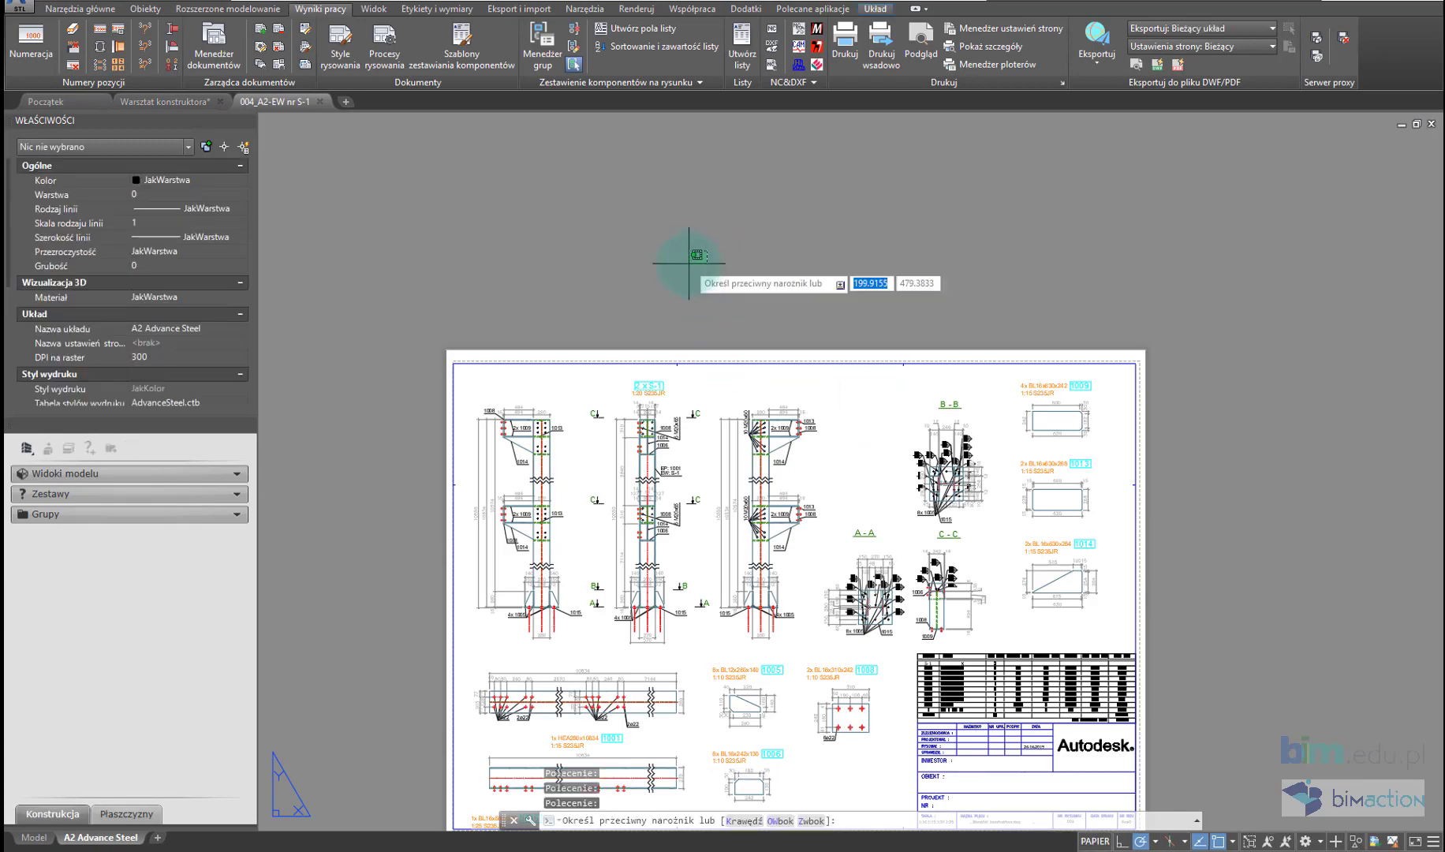
pyautogui.scroll(2, 816, 151)
pyautogui.scroll(3, 736, 331)
pyautogui.click(737, 331)
# Step: Pan and zoom across the sheet to inspect the lower-right part details
pyautogui.scroll(2, 709, 343)
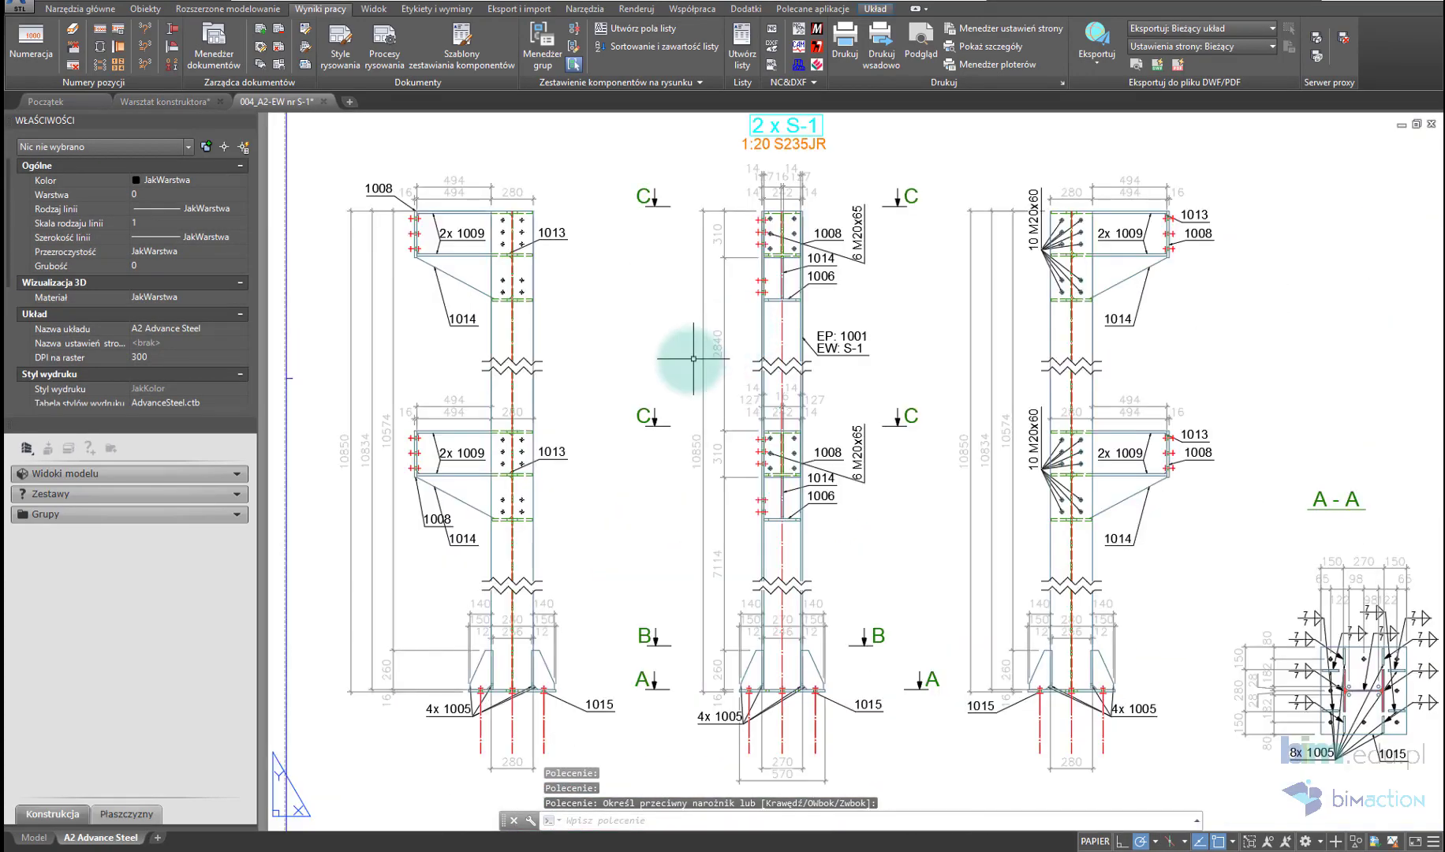
pyautogui.scroll(2, 552, 496)
pyautogui.scroll(-5, 622, 477)
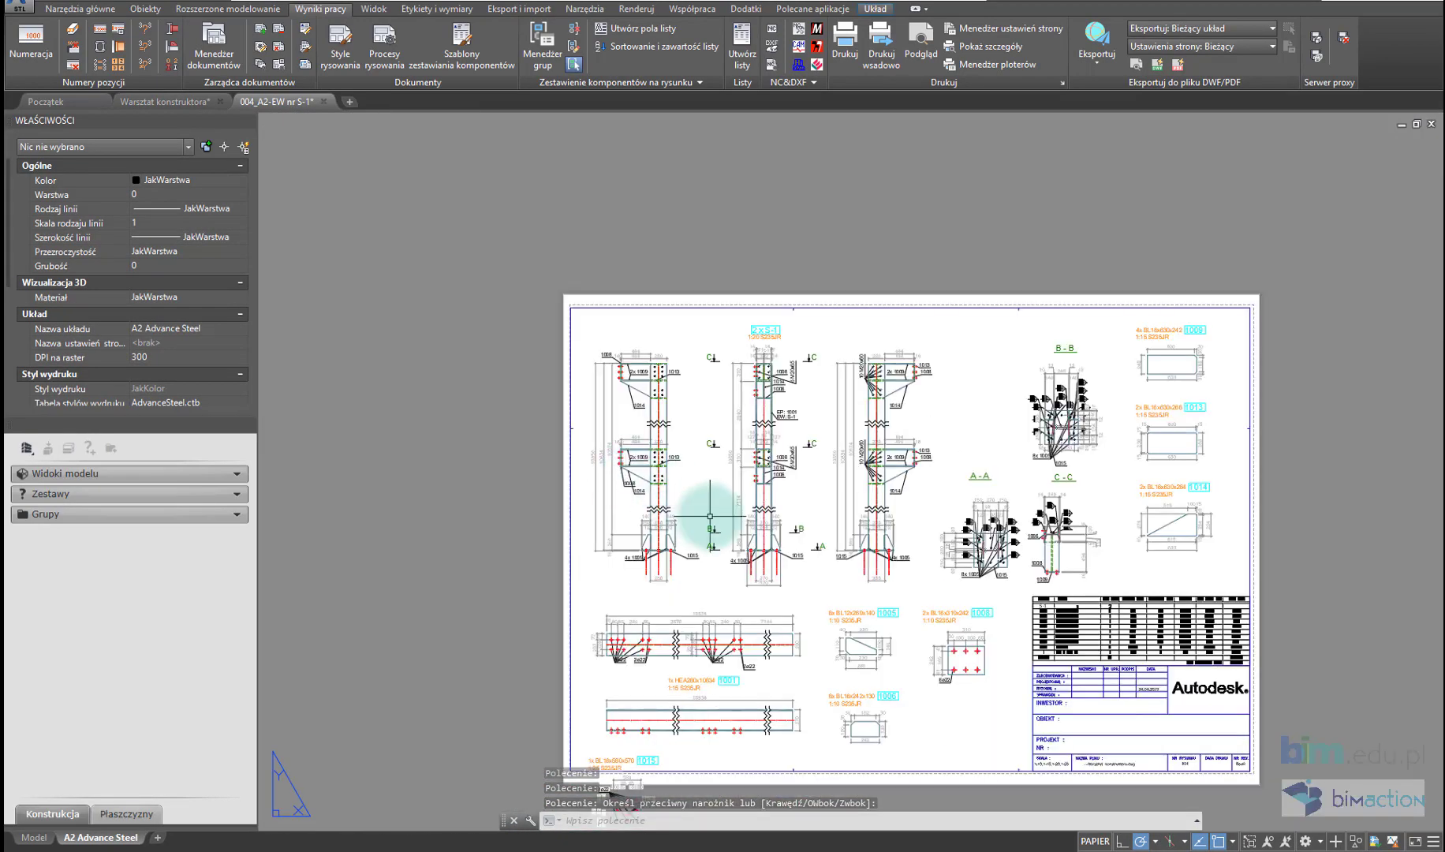
pyautogui.moveTo(687, 516); pyautogui.dragTo(687, 329, button='middle')
pyautogui.scroll(5, 741, 452)
pyautogui.moveTo(682, 390); pyautogui.dragTo(797, 408, button='middle')
pyautogui.scroll(3, 687, 517)
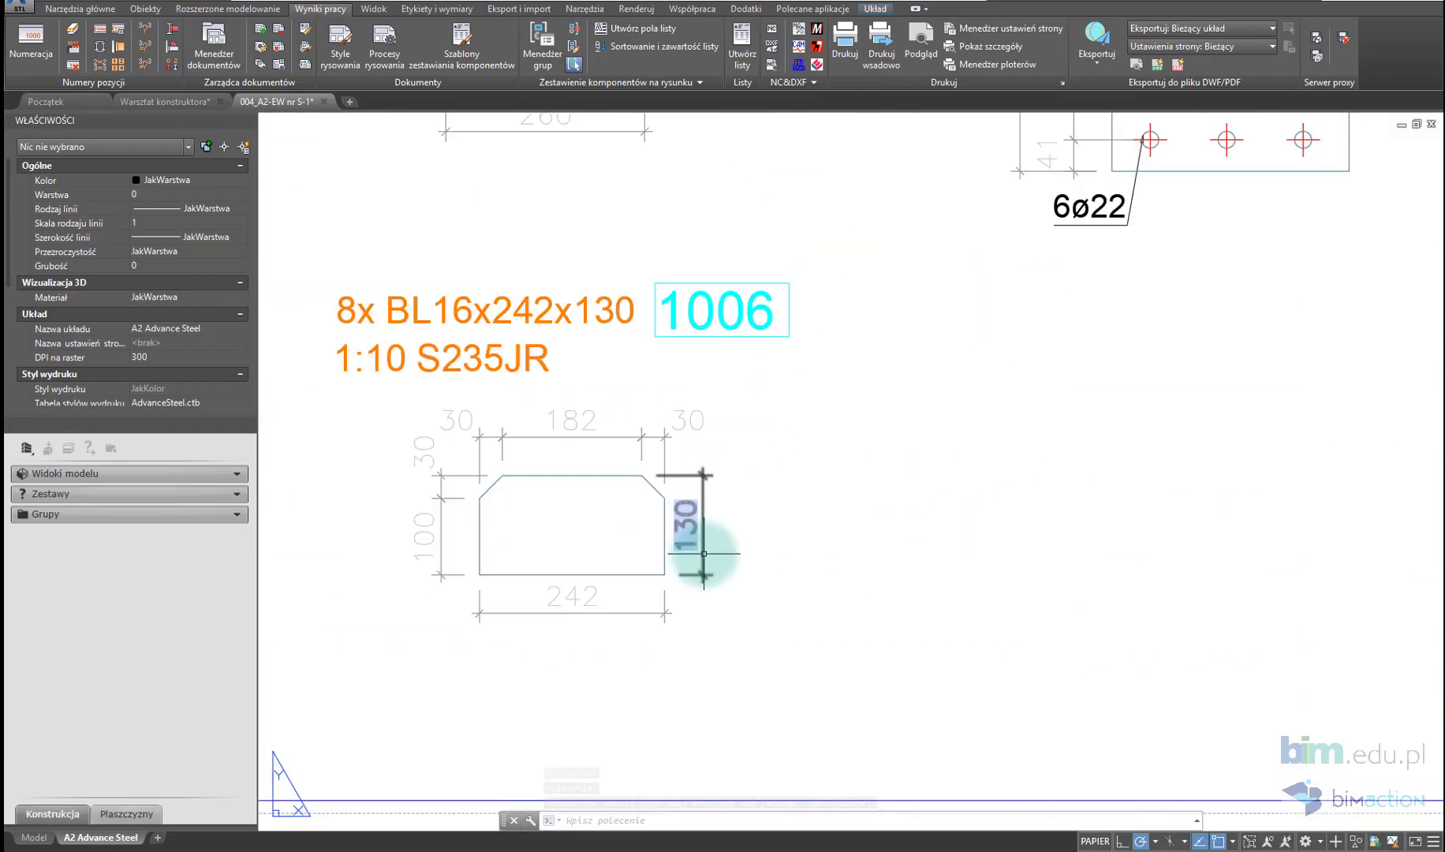
pyautogui.scroll(-5, 784, 541)
pyautogui.scroll(-2, 490, 547)
pyautogui.scroll(4, 473, 504)
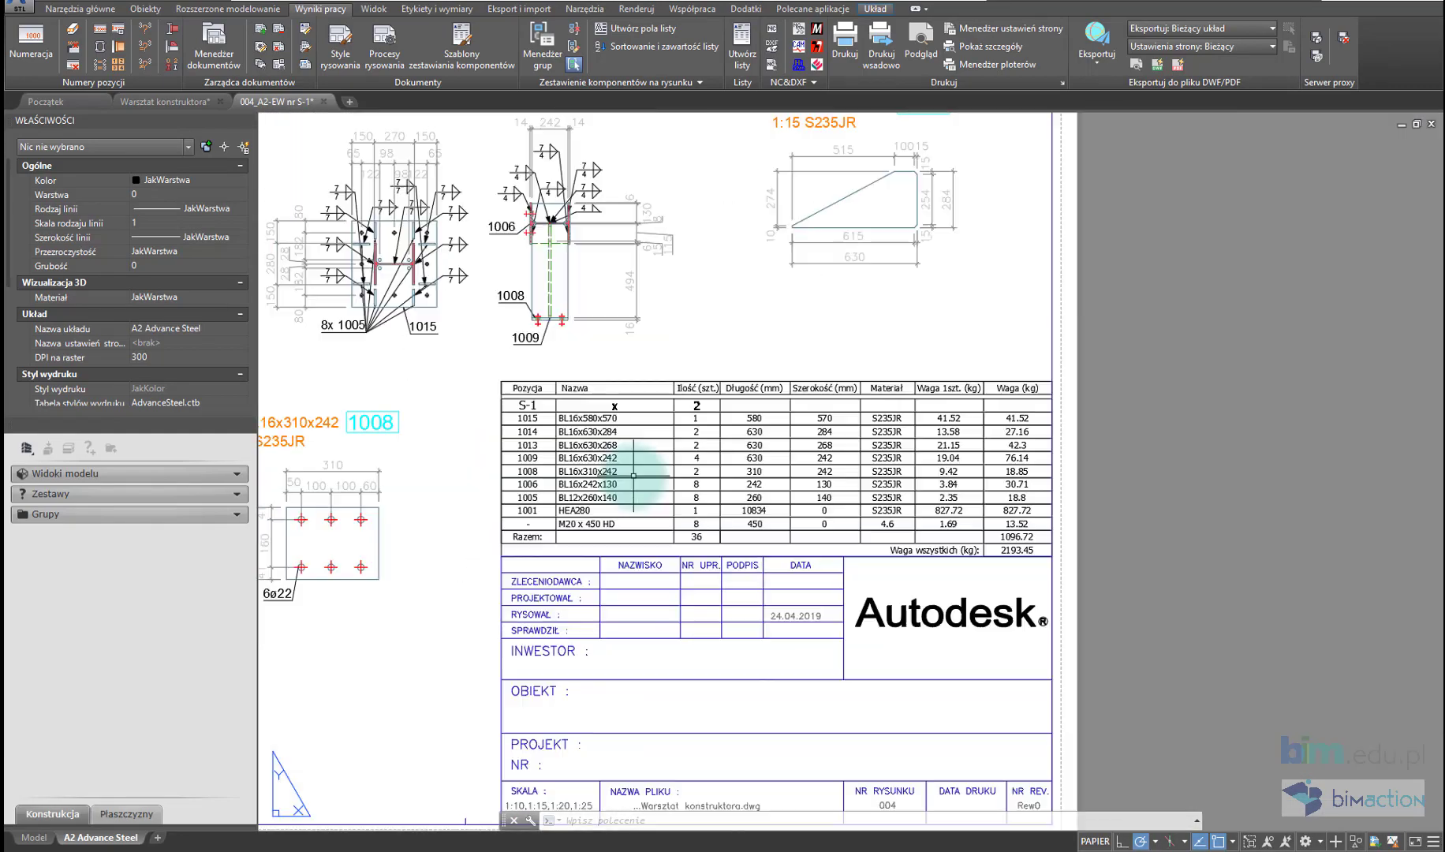
pyautogui.scroll(2, 580, 477)
# Step: Pan and zoom to inspect the parts list table on the S-1 sheet
pyautogui.moveTo(581, 477); pyautogui.dragTo(522, 445, button='middle')
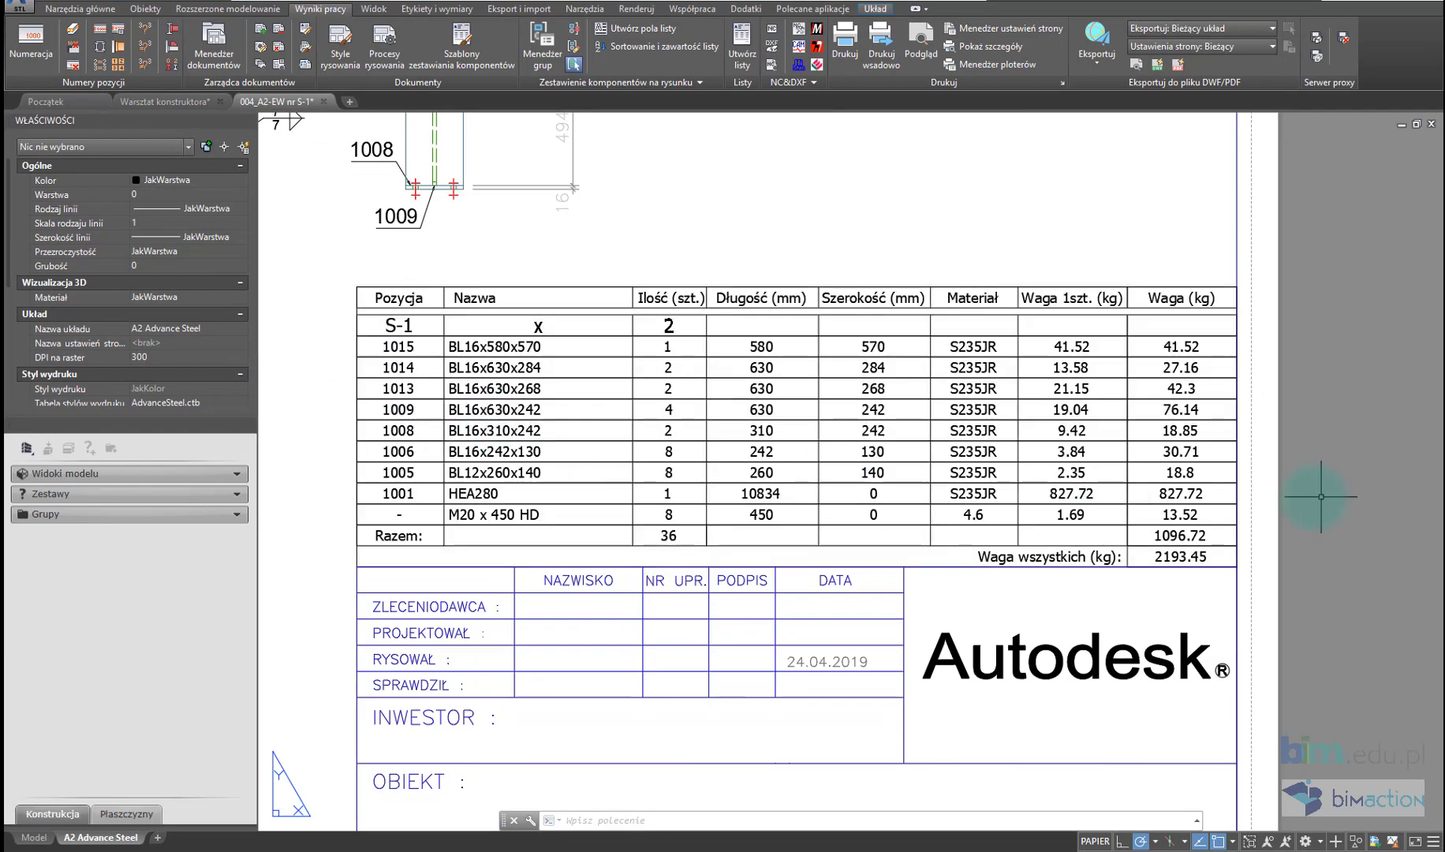
pyautogui.scroll(4, 1303, 583)
pyautogui.scroll(-4, 1293, 568)
pyautogui.scroll(-2, 1261, 575)
pyautogui.scroll(-2, 736, 561)
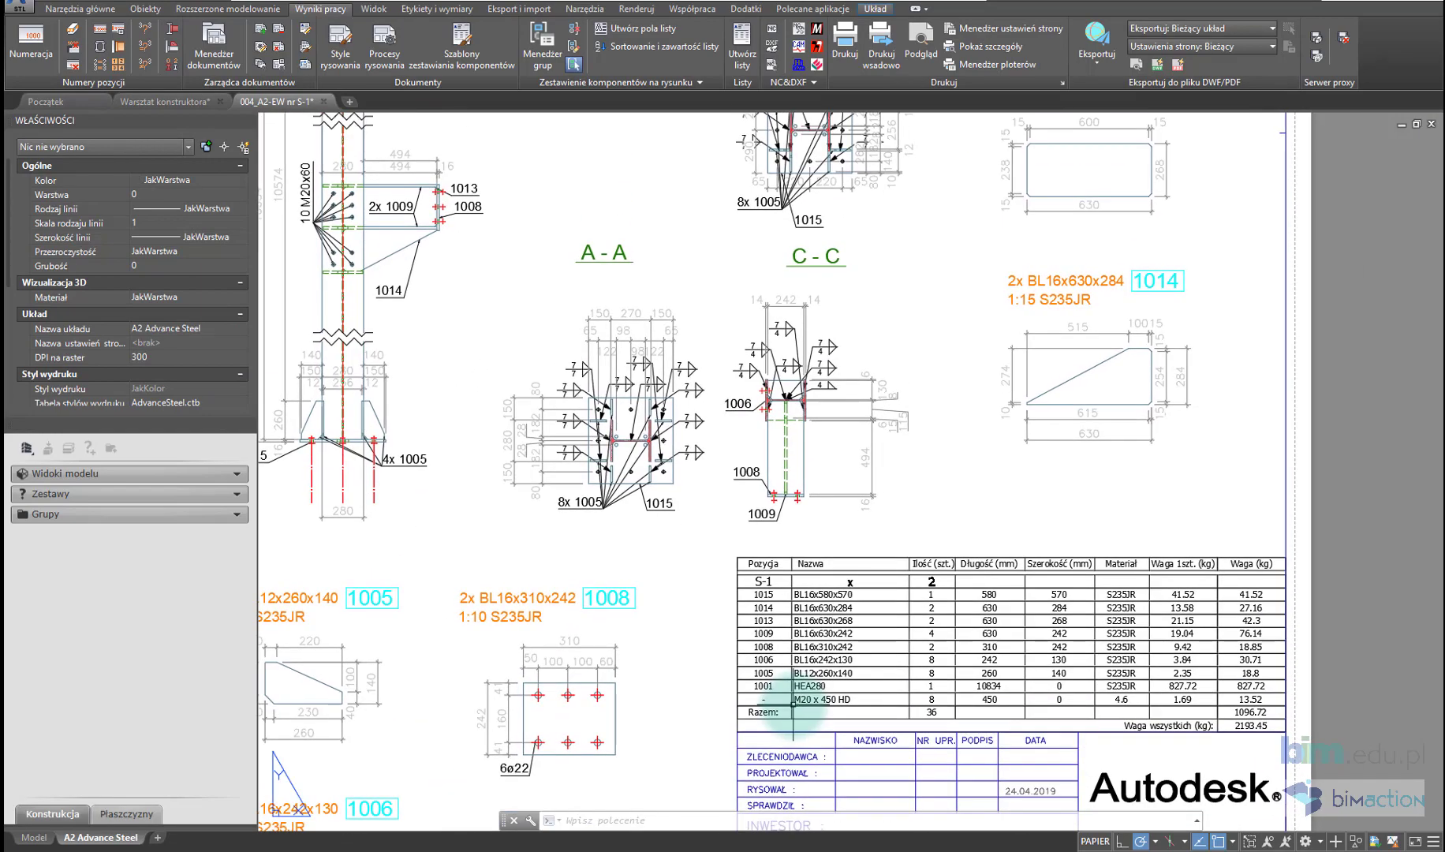
pyautogui.scroll(4, 1116, 358)
pyautogui.scroll(-5, 1135, 379)
pyautogui.scroll(2, 986, 365)
pyautogui.scroll(-1, 1038, 488)
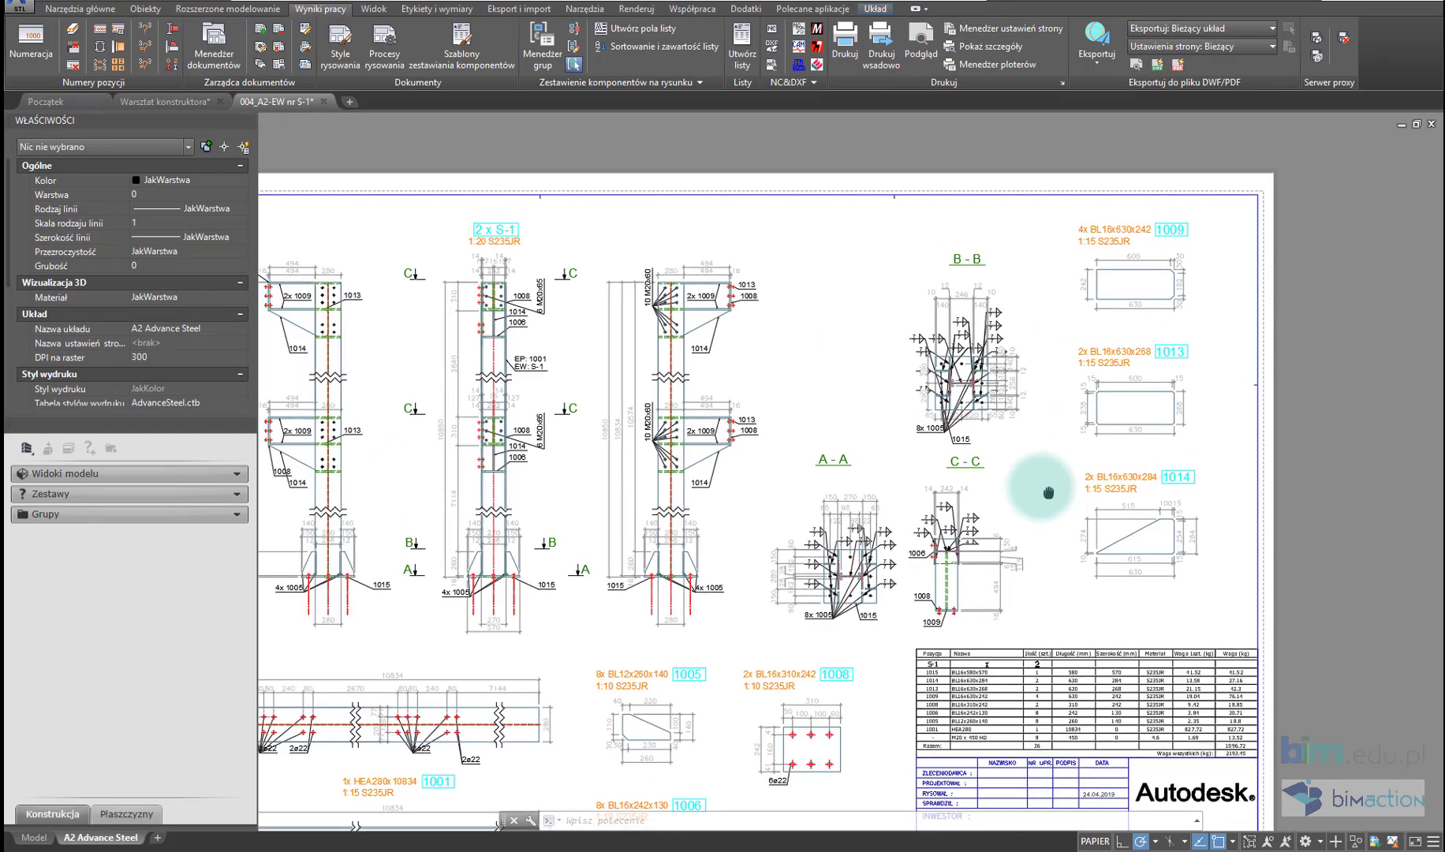
pyautogui.scroll(-2, 1078, 500)
pyautogui.scroll(3, 919, 345)
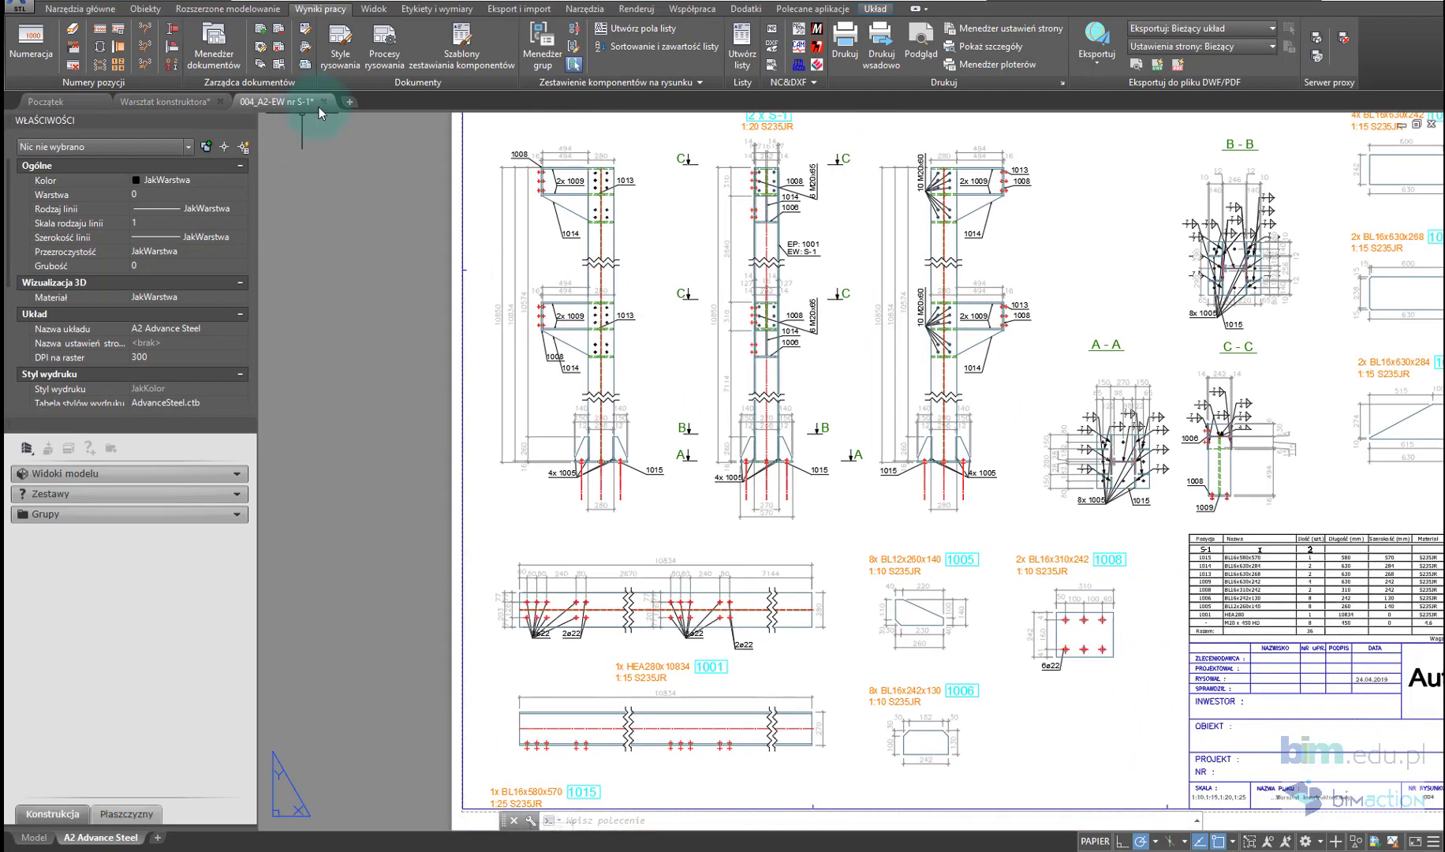
# Step: Close the S-1 drawing without saving changes
pyautogui.click(322, 100)
pyautogui.click(762, 465)
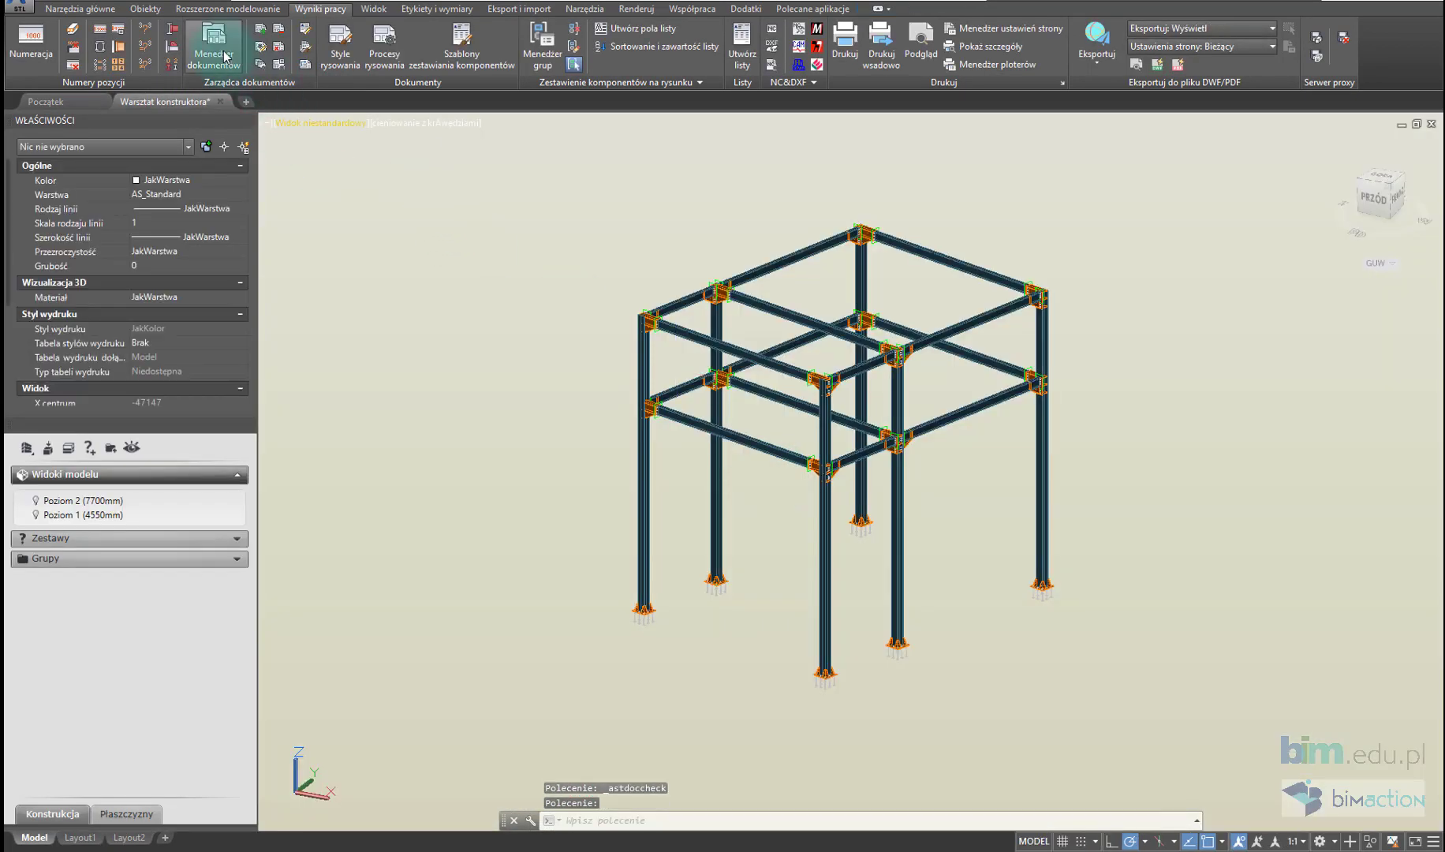
pyautogui.click(487, 395)
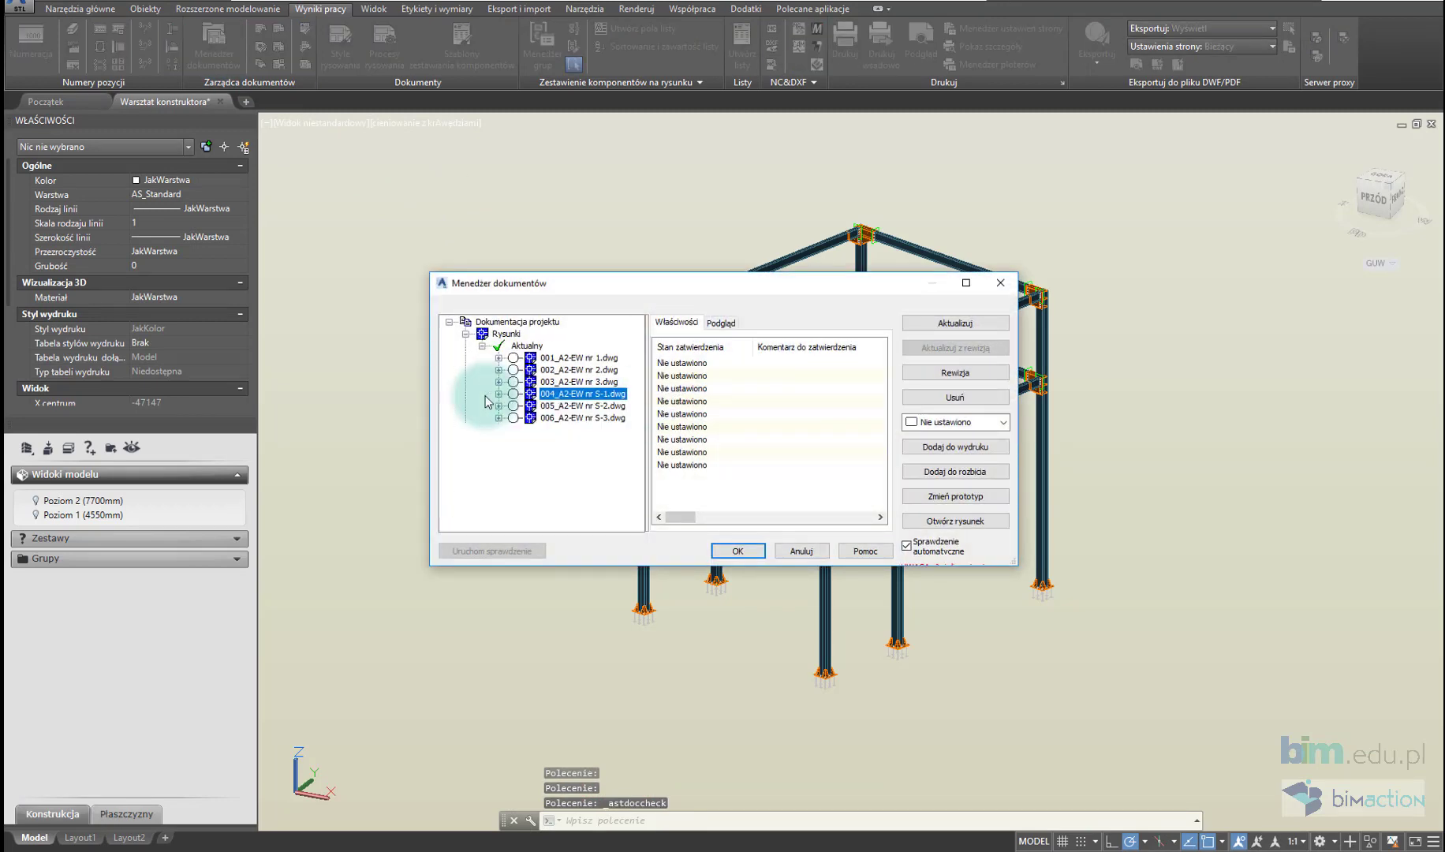
# Step: Add drawings 001–006 to the print list and batch-print all six
pyautogui.moveTo(557, 360); pyautogui.dragTo(584, 418)
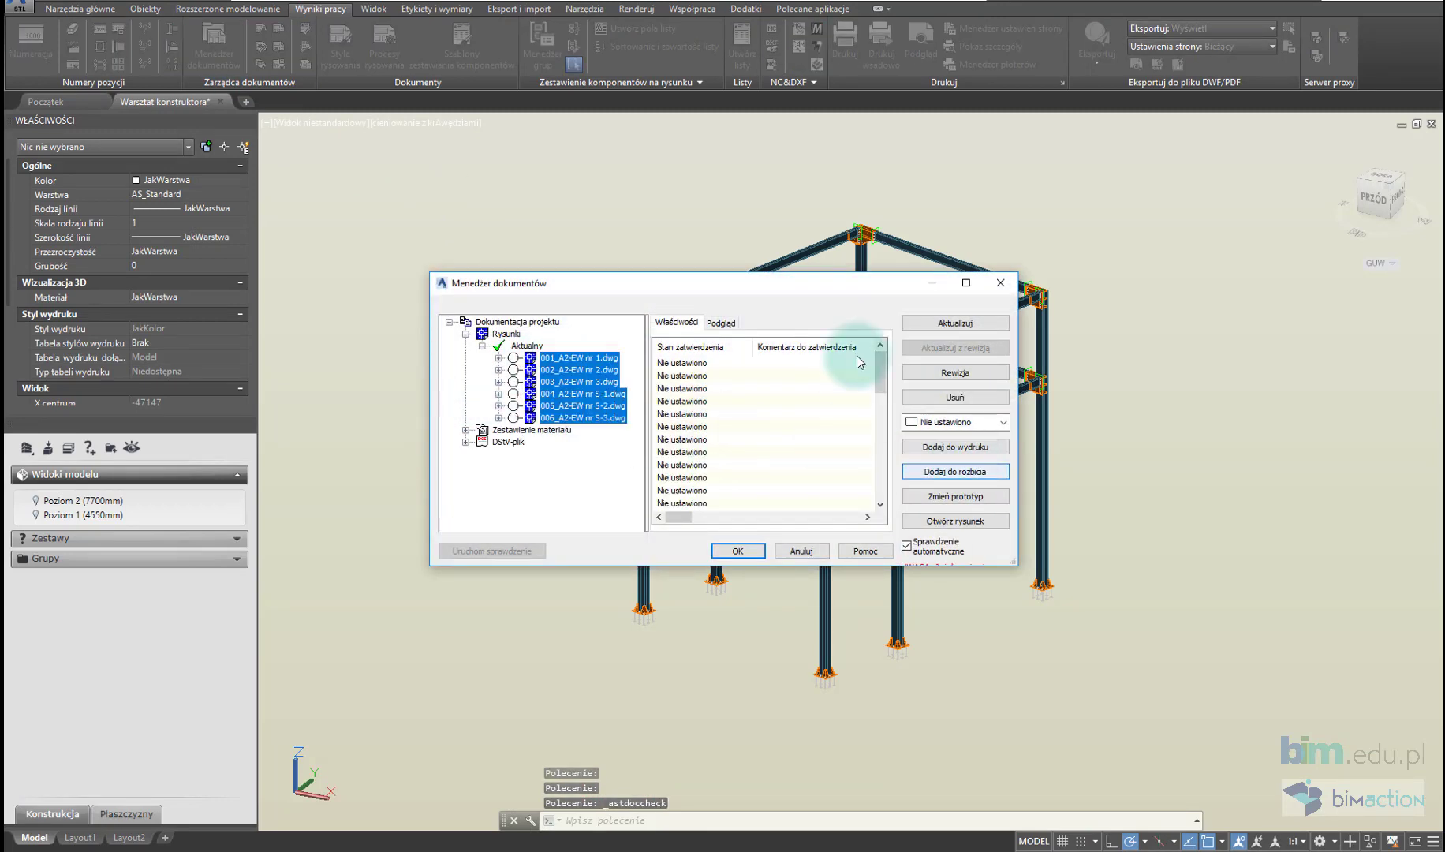
pyautogui.click(977, 455)
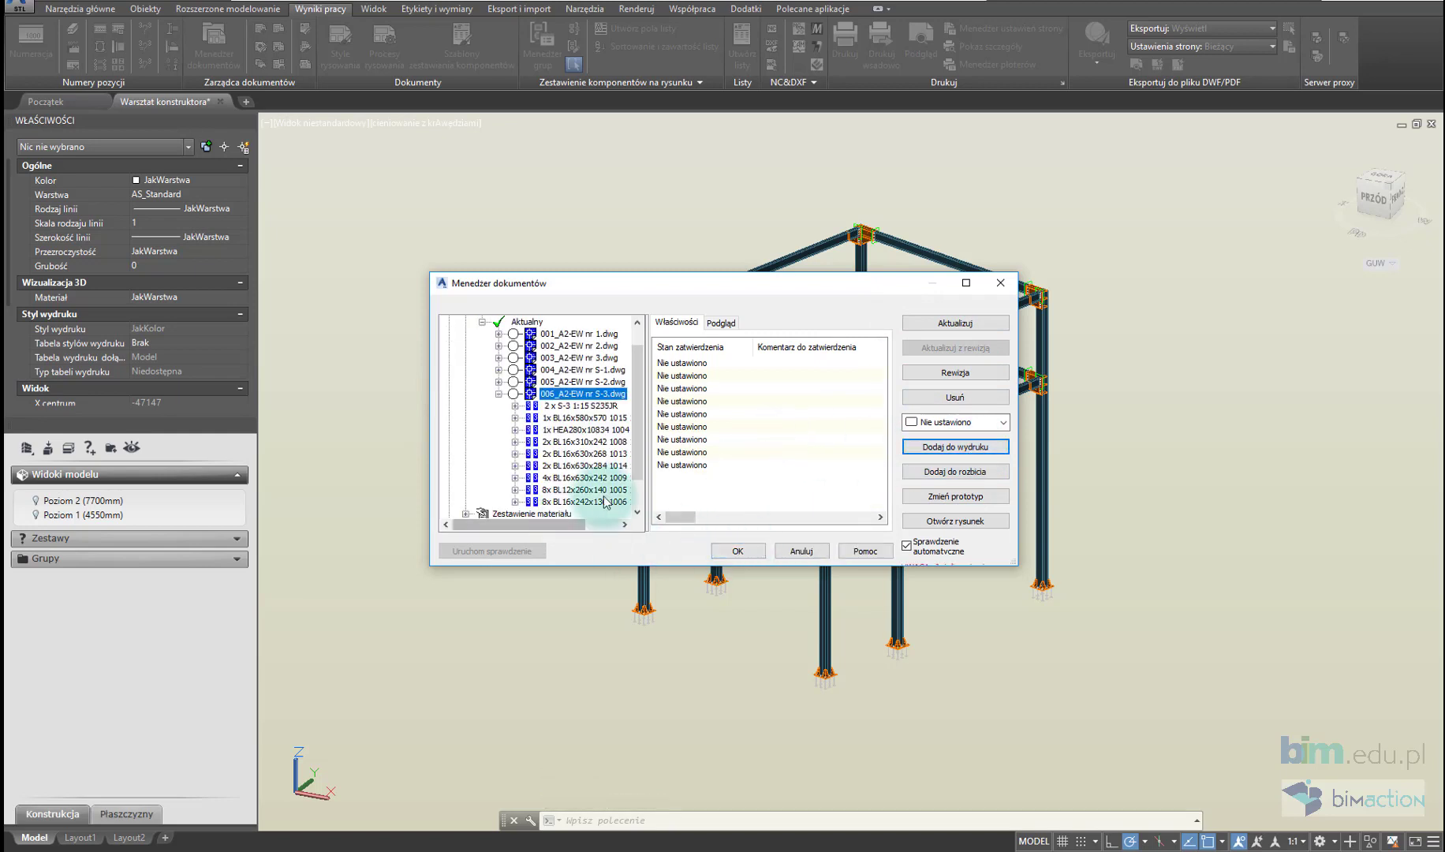
pyautogui.scroll(-1, 619, 498)
pyautogui.click(449, 502)
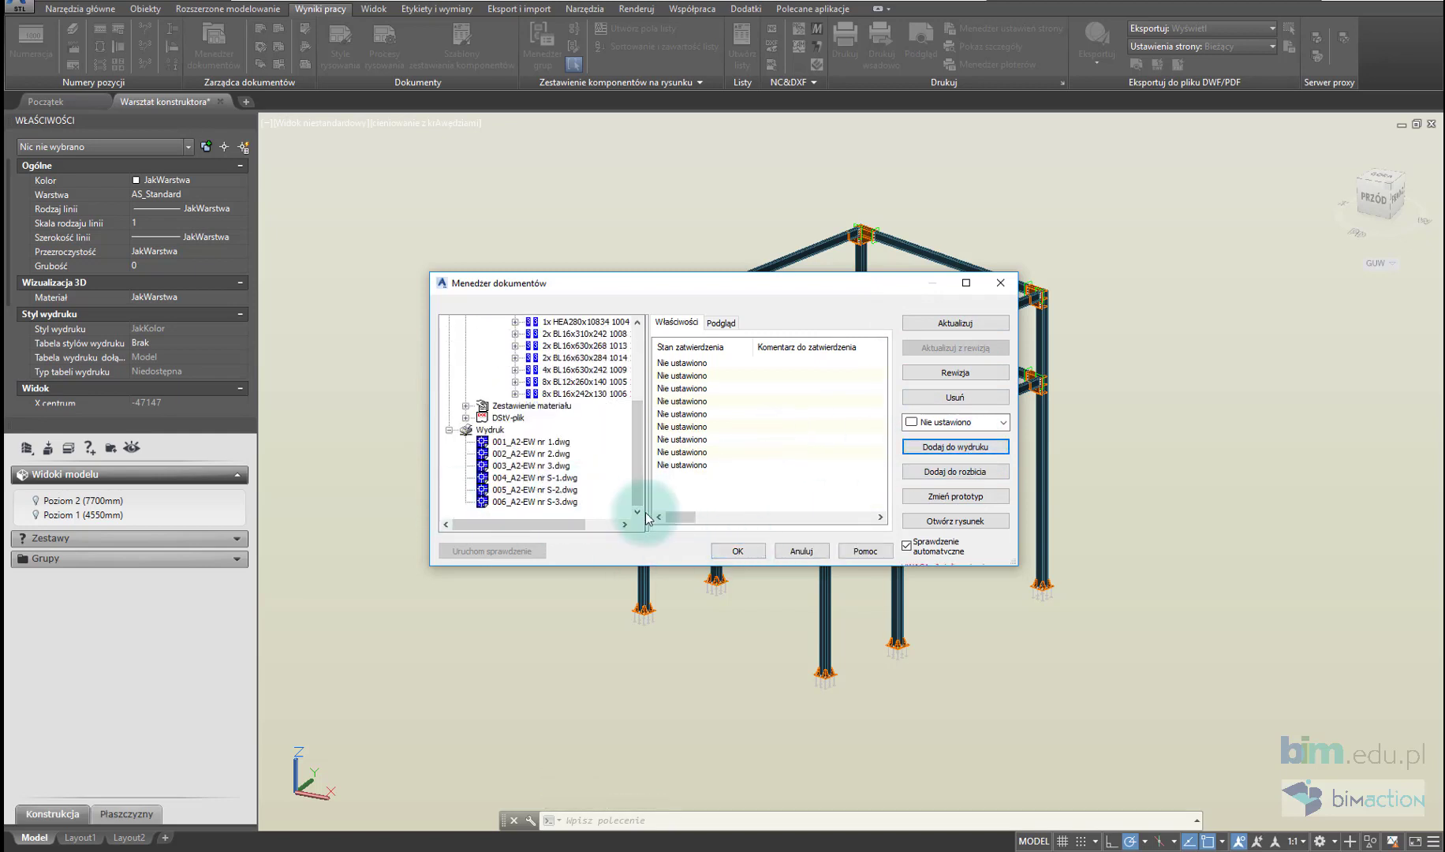
pyautogui.click(737, 550)
pyautogui.click(773, 468)
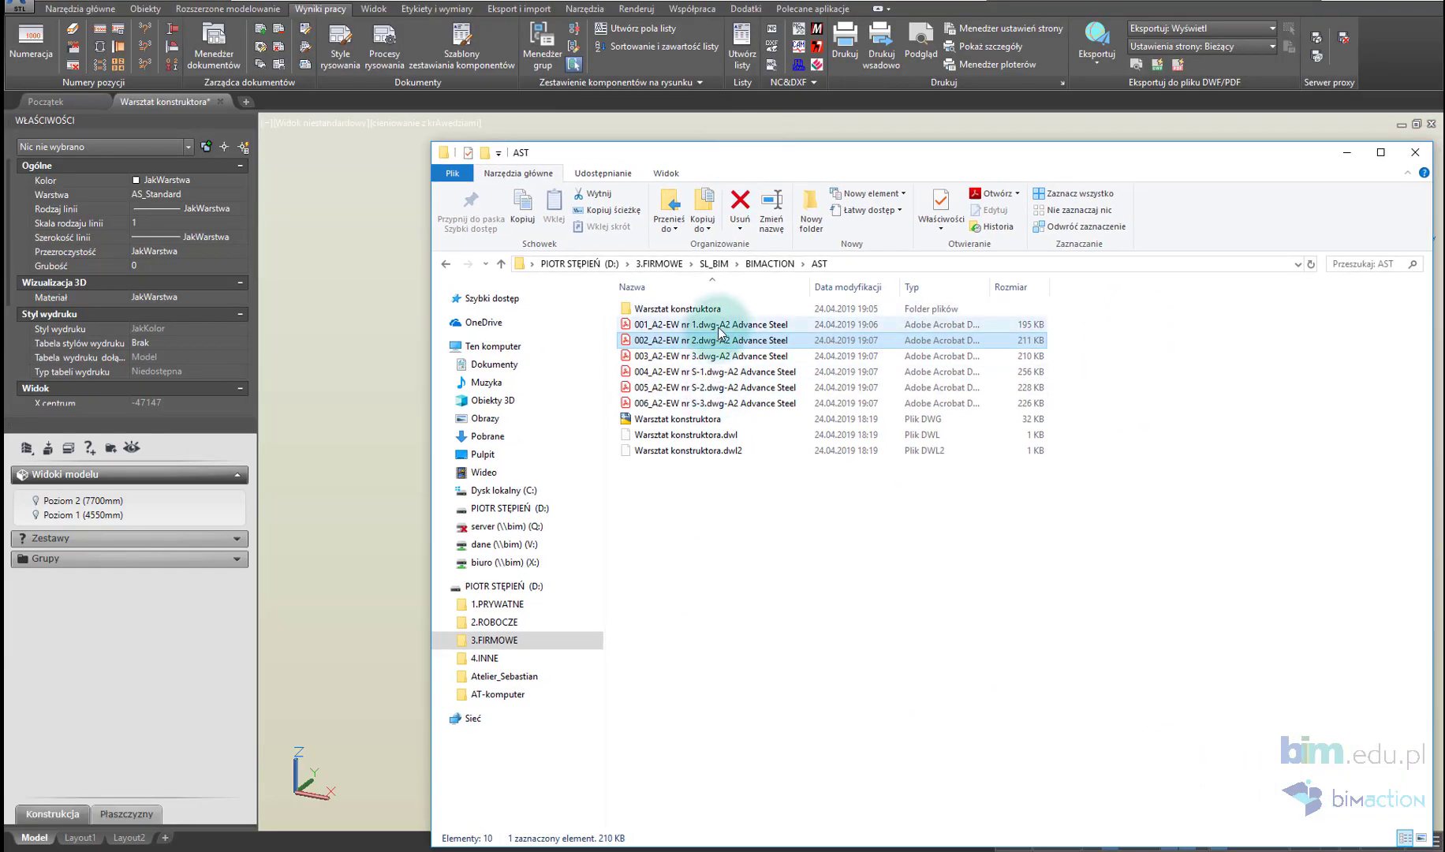
pyautogui.click(719, 329)
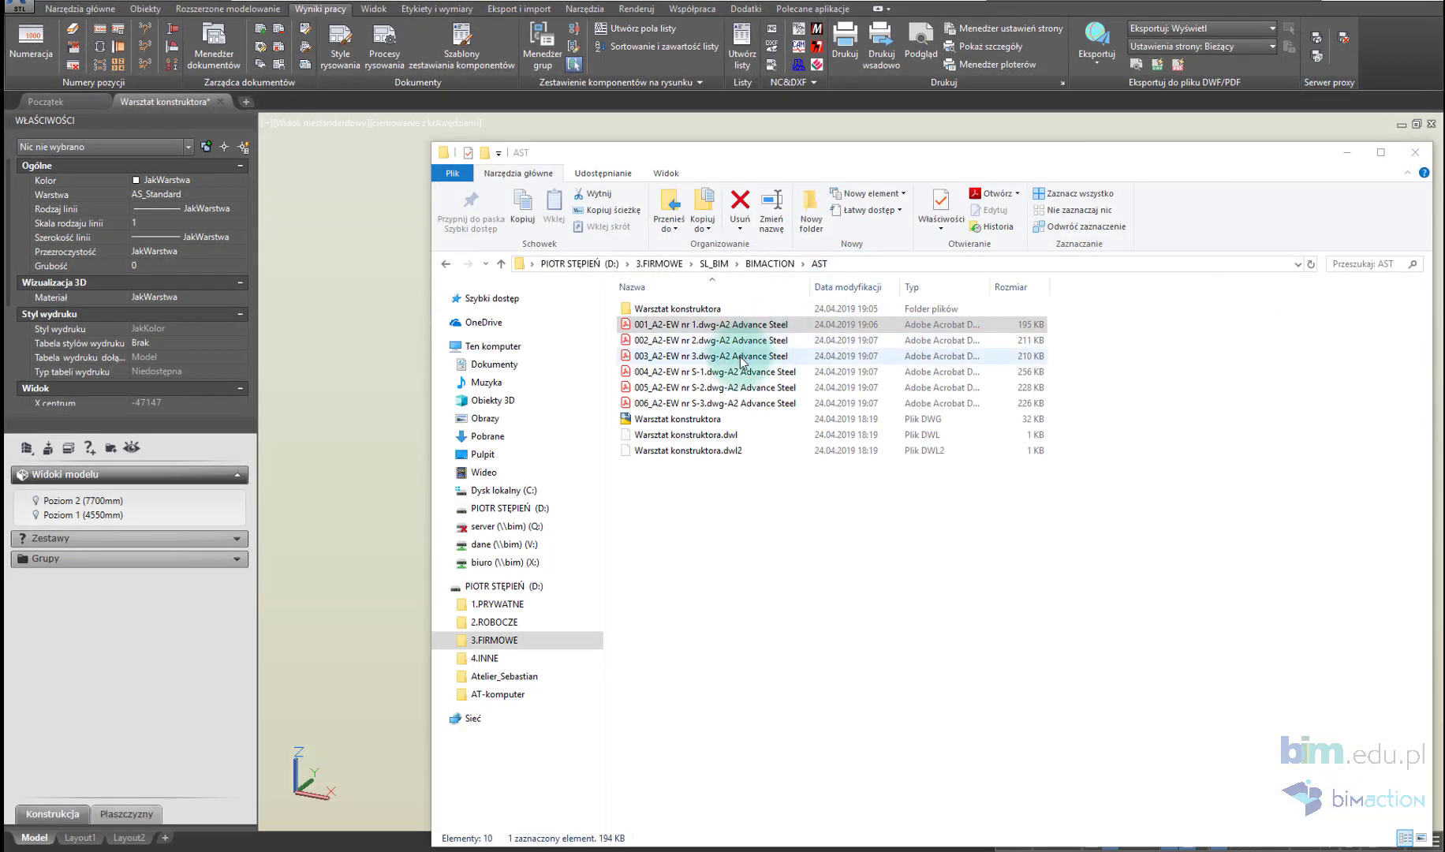
pyautogui.click(745, 360)
pyautogui.doubleClick(746, 361)
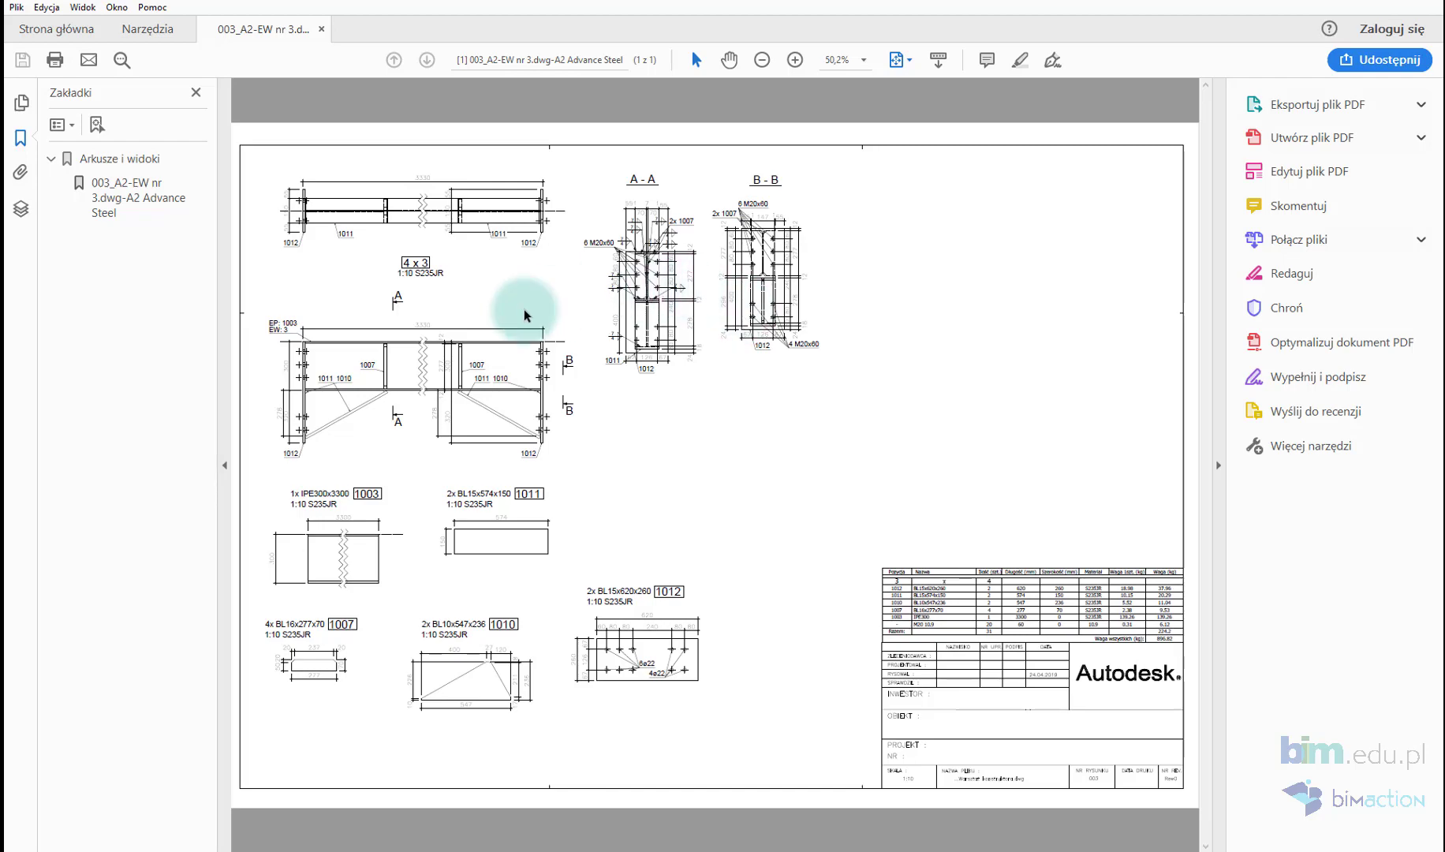
pyautogui.keyDown('ctrl'); pyautogui.scroll(5, 494, 529); pyautogui.keyUp('ctrl')
pyautogui.scroll(-5, 619, 520)
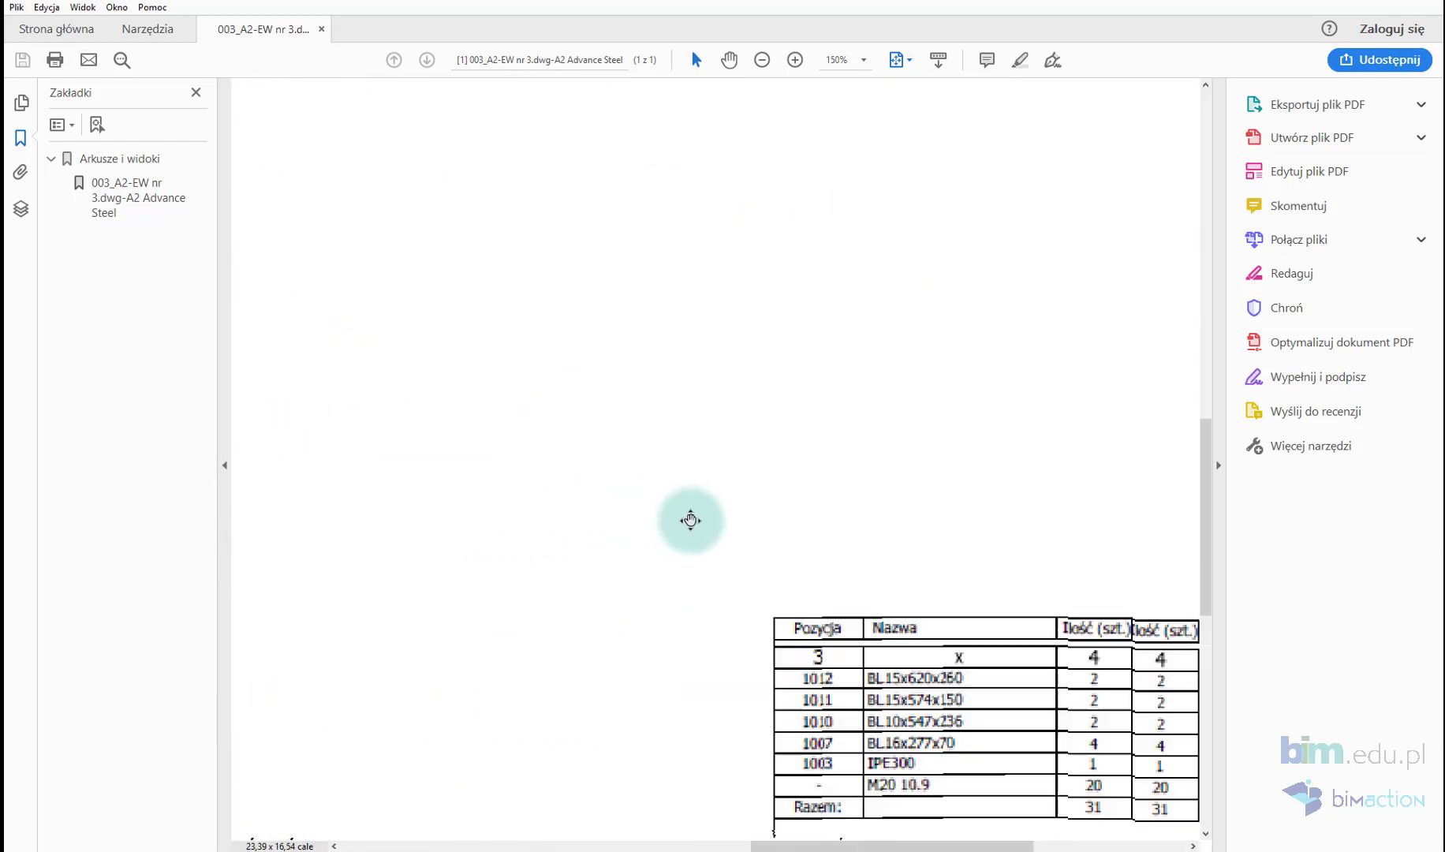
pyautogui.moveTo(686, 500); pyautogui.dragTo(645, 452, button='middle')
pyautogui.click(1417, 2)
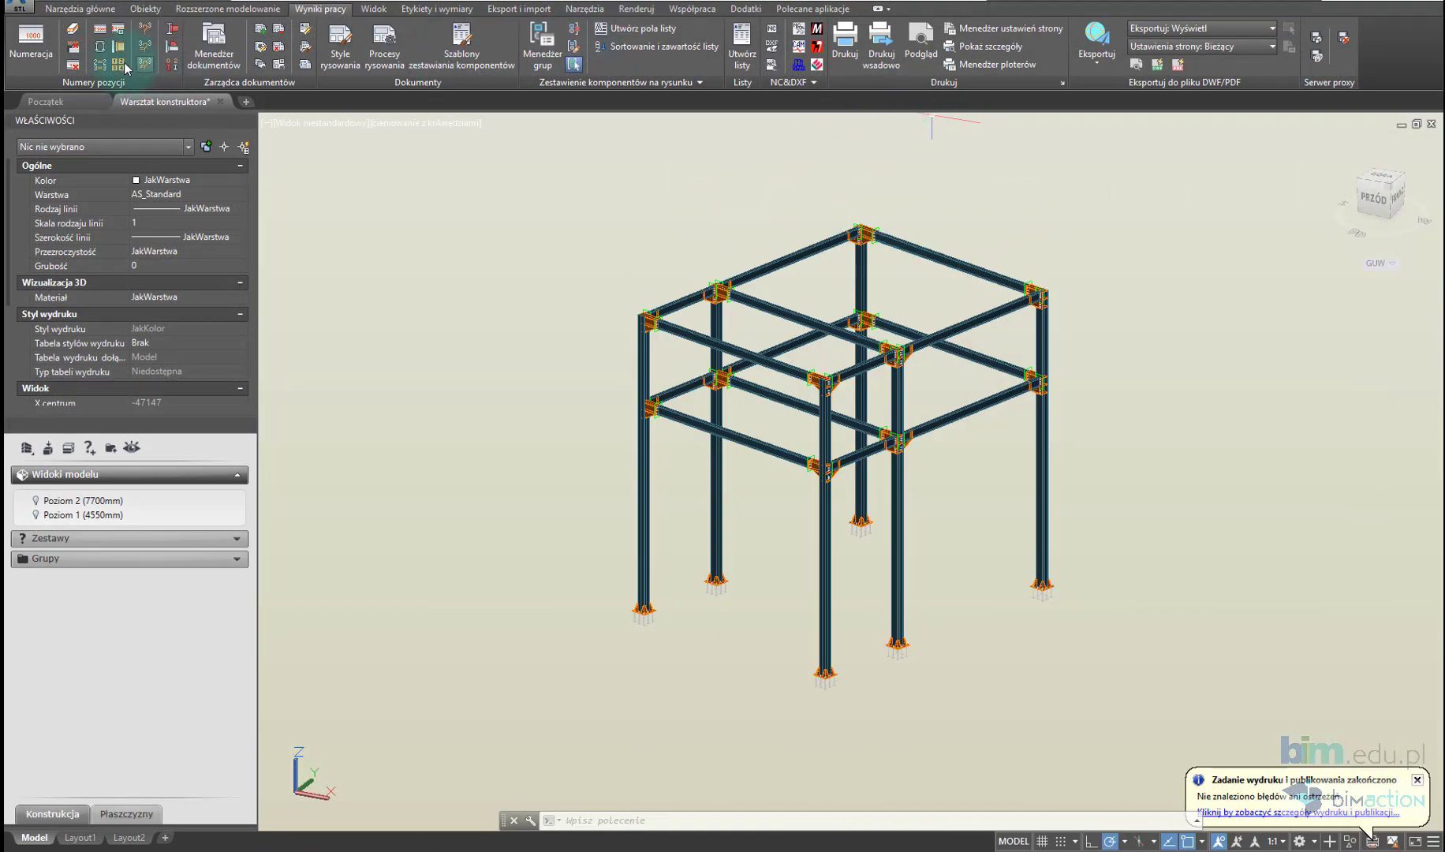
# Step: Save a whole-model extract Ext_2019_04_24_19-09-36 for the bill of materials and create the report
pyautogui.click(79, 9)
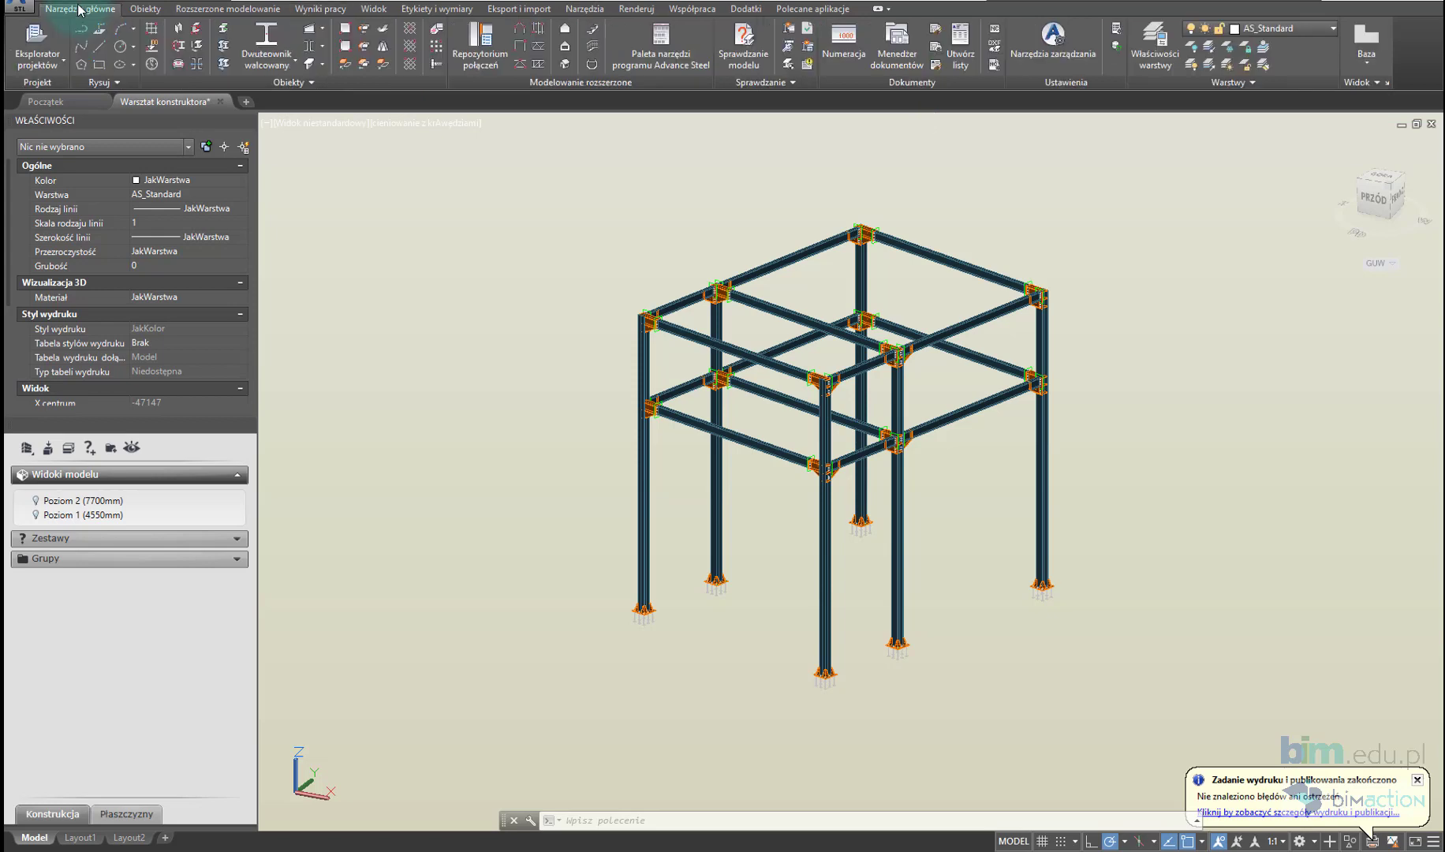
pyautogui.click(963, 46)
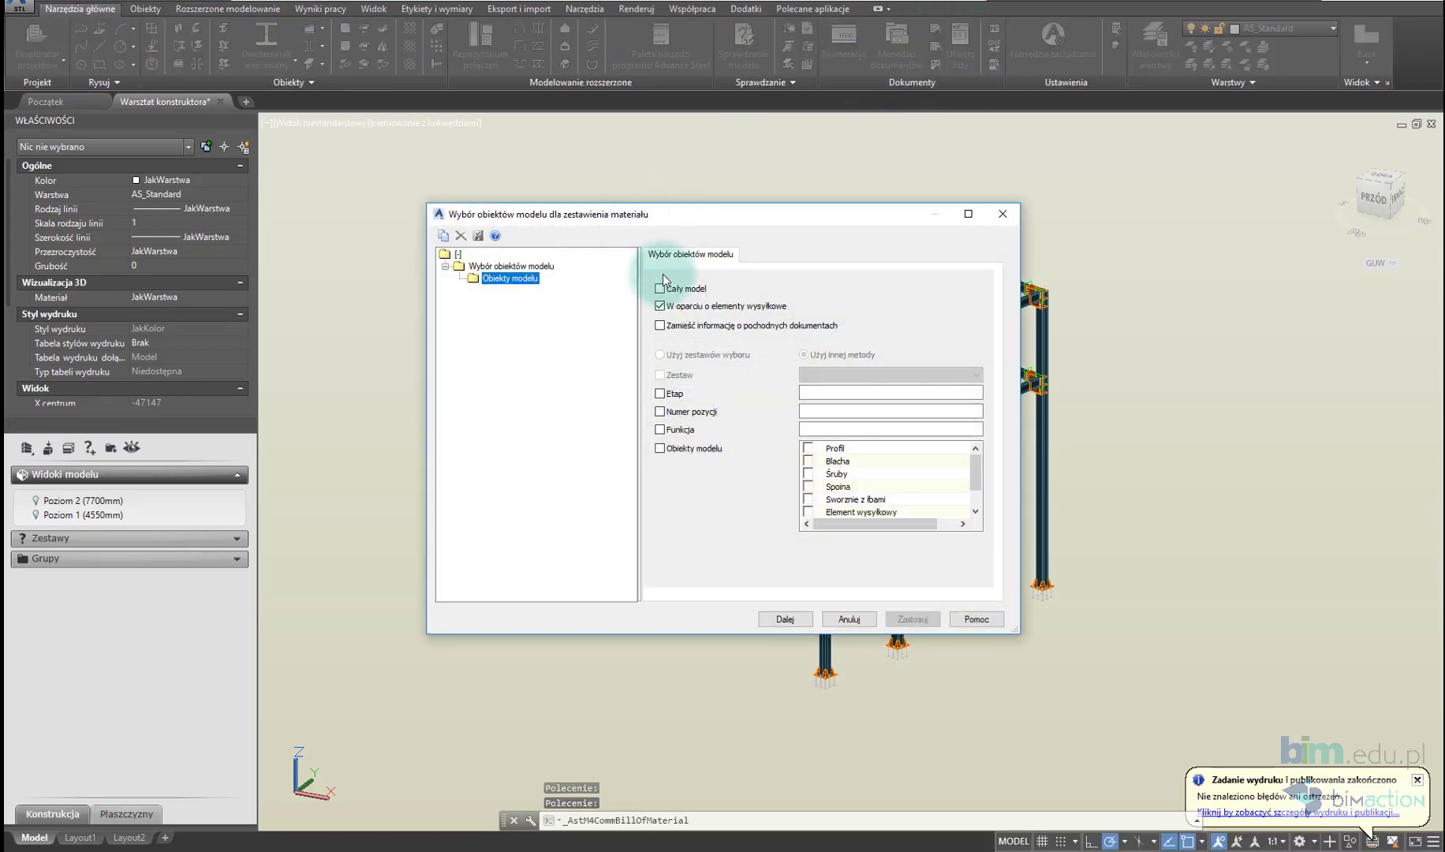
pyautogui.click(660, 289)
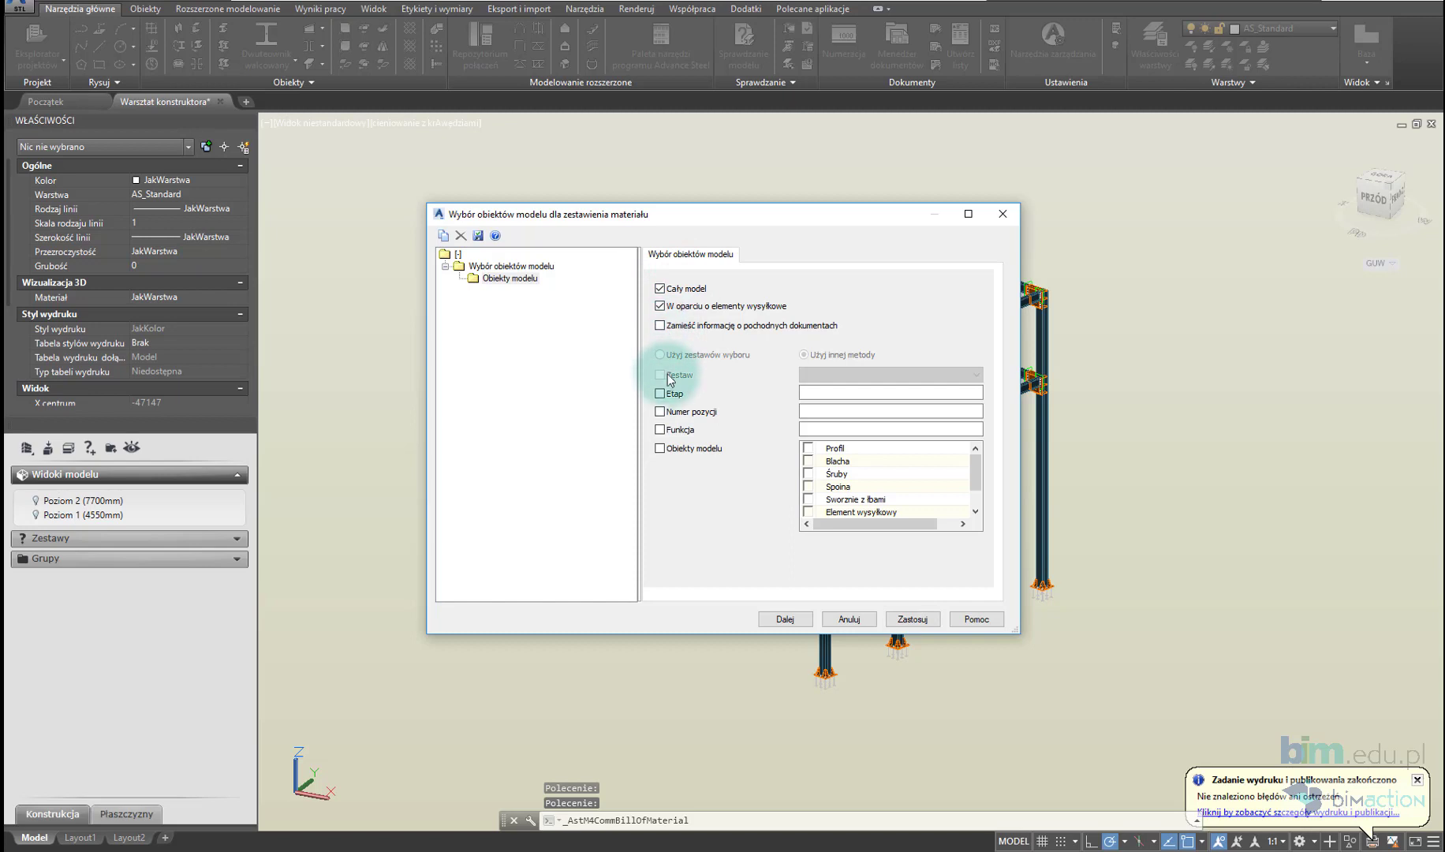
pyautogui.scroll(-1, 970, 474)
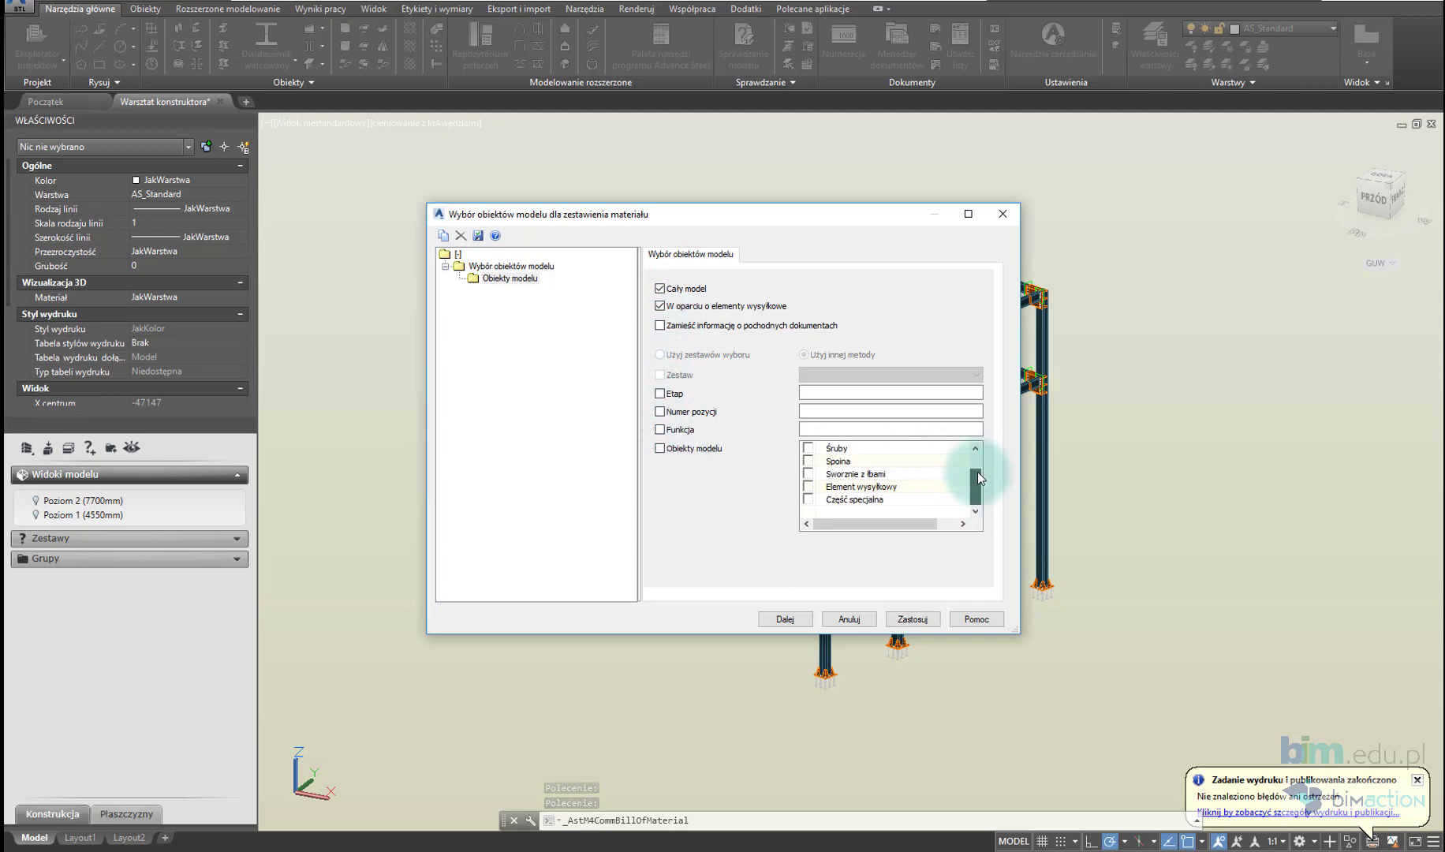
pyautogui.scroll(1, 970, 477)
pyautogui.click(785, 618)
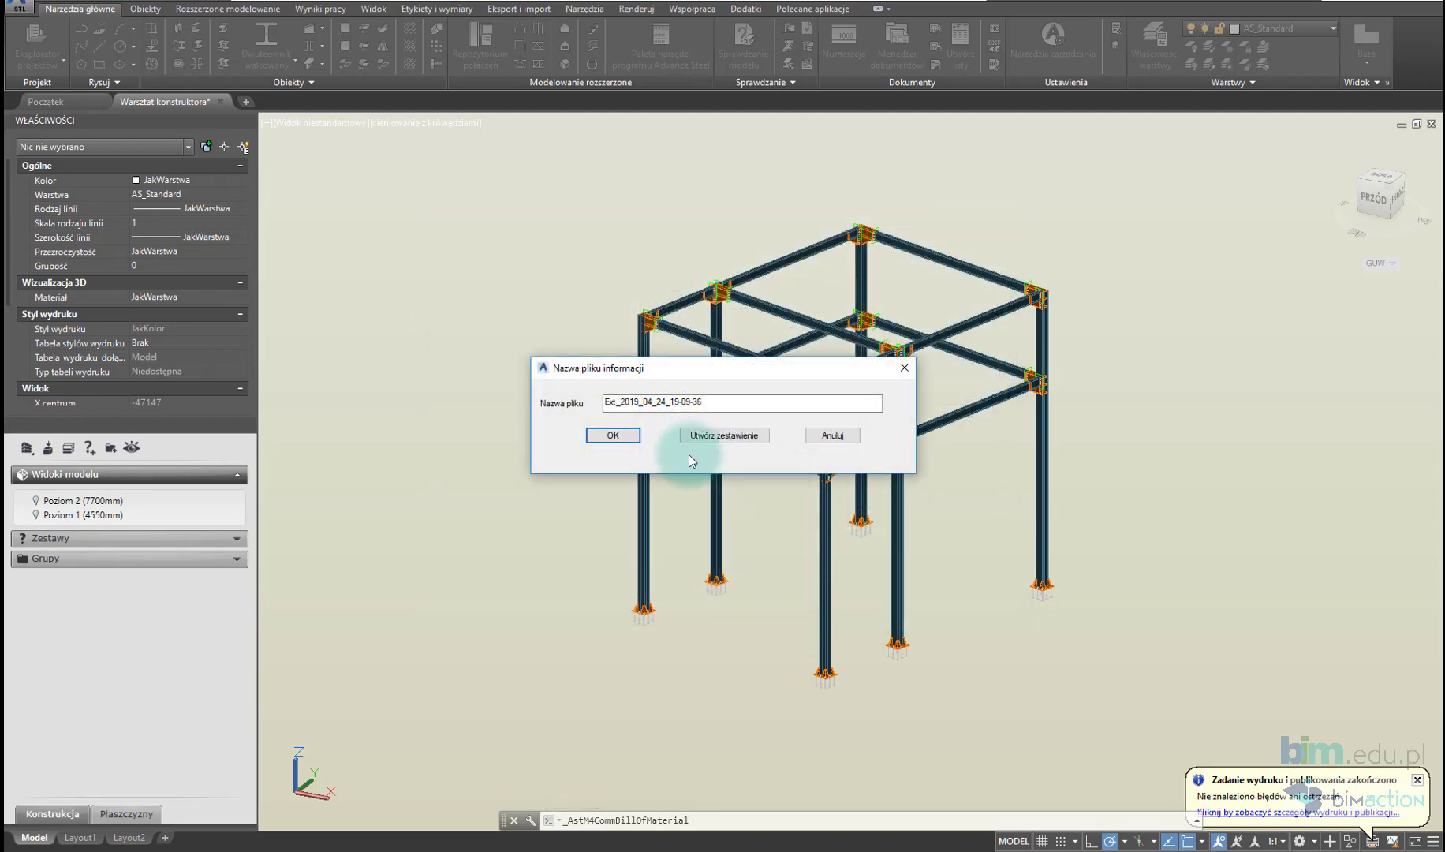
pyautogui.click(730, 434)
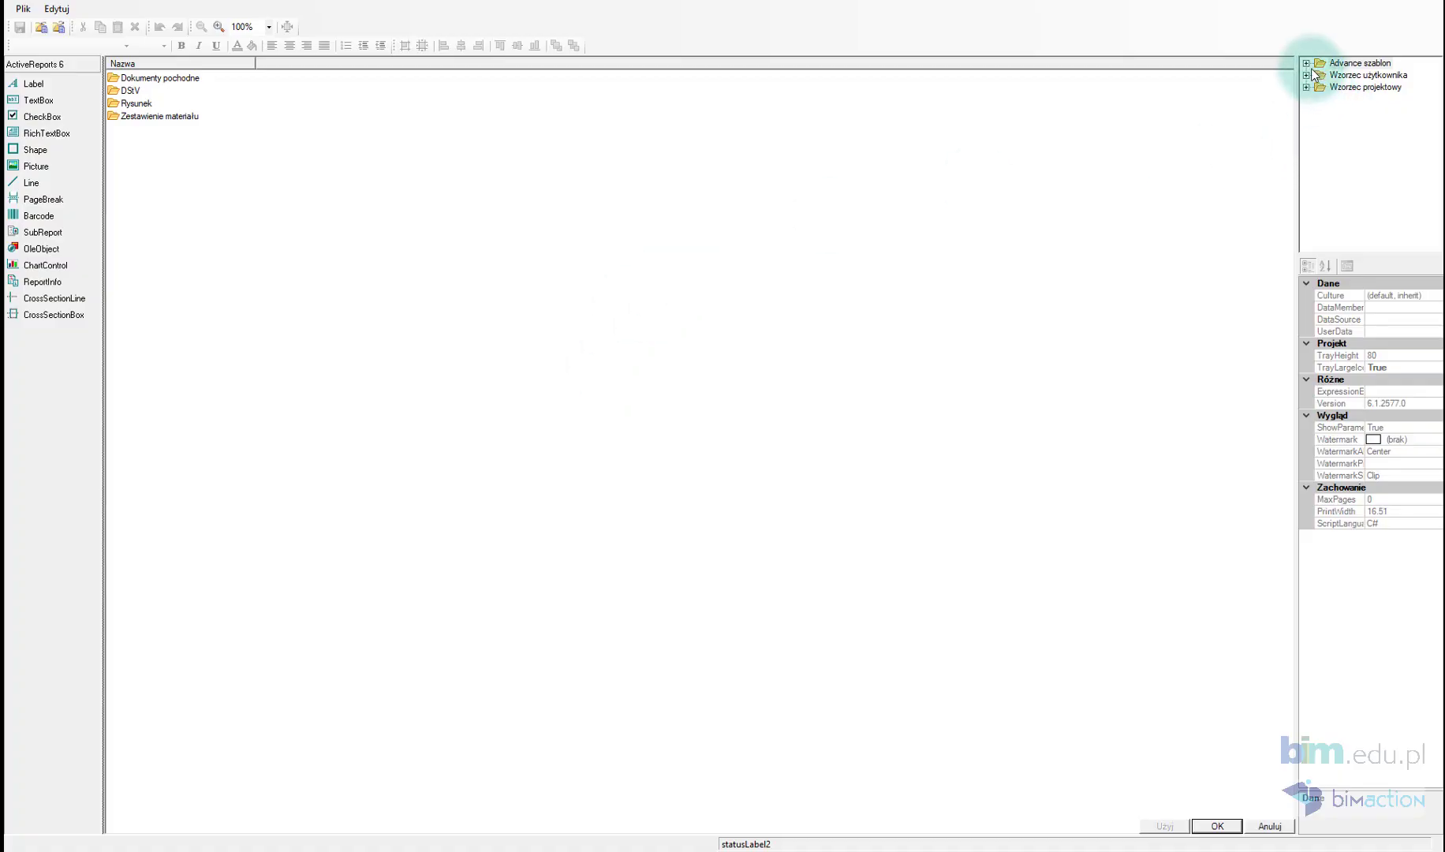
# Step: Choose the Lista uporządkowana - śruby template under Zestawienia uporządkowane and use it for the report
pyautogui.doubleClick(1315, 63)
pyautogui.click(1320, 111)
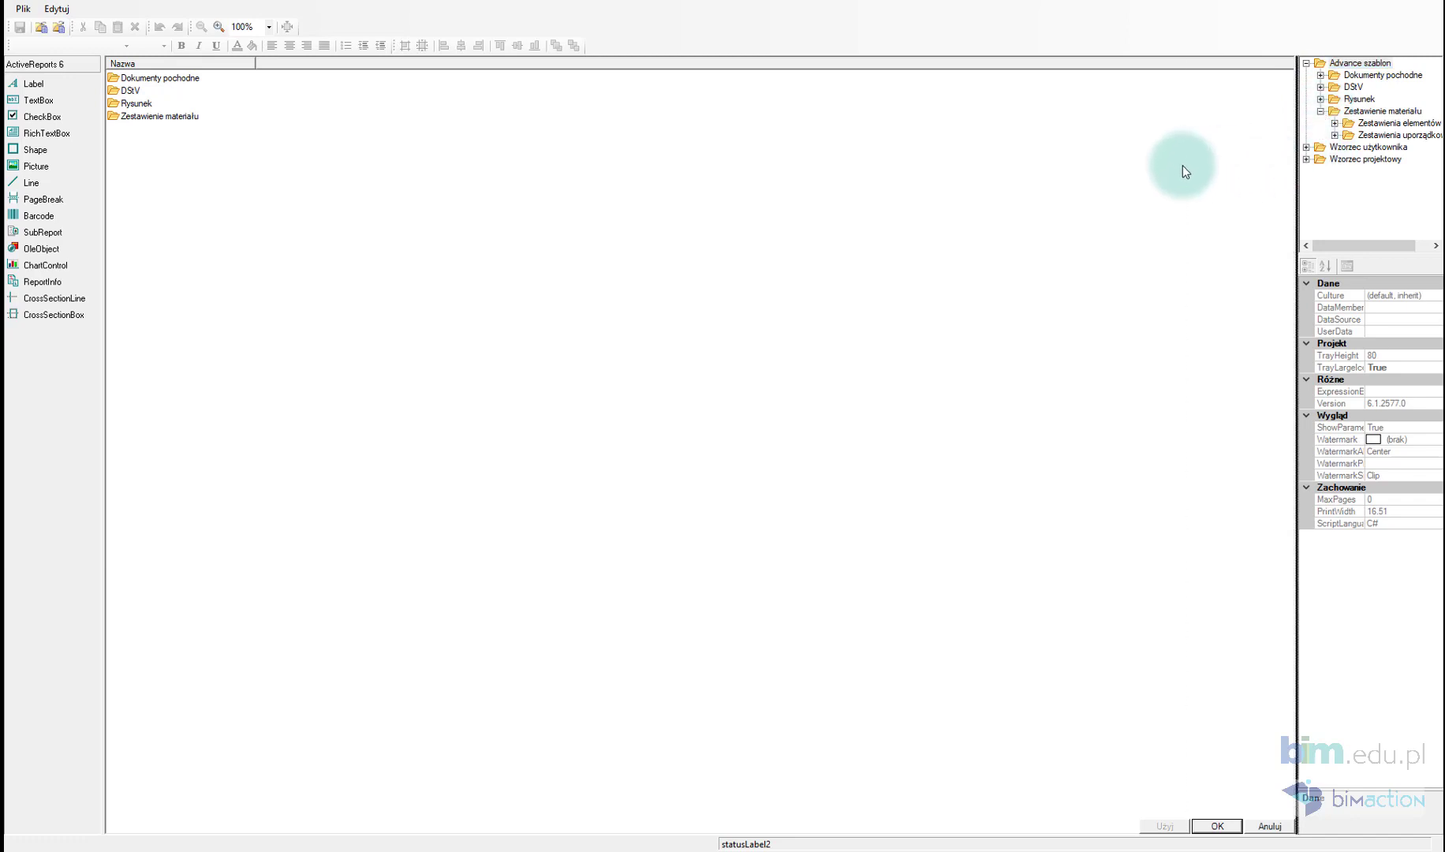
pyautogui.moveTo(1297, 158); pyautogui.dragTo(1182, 165)
pyautogui.click(1206, 74)
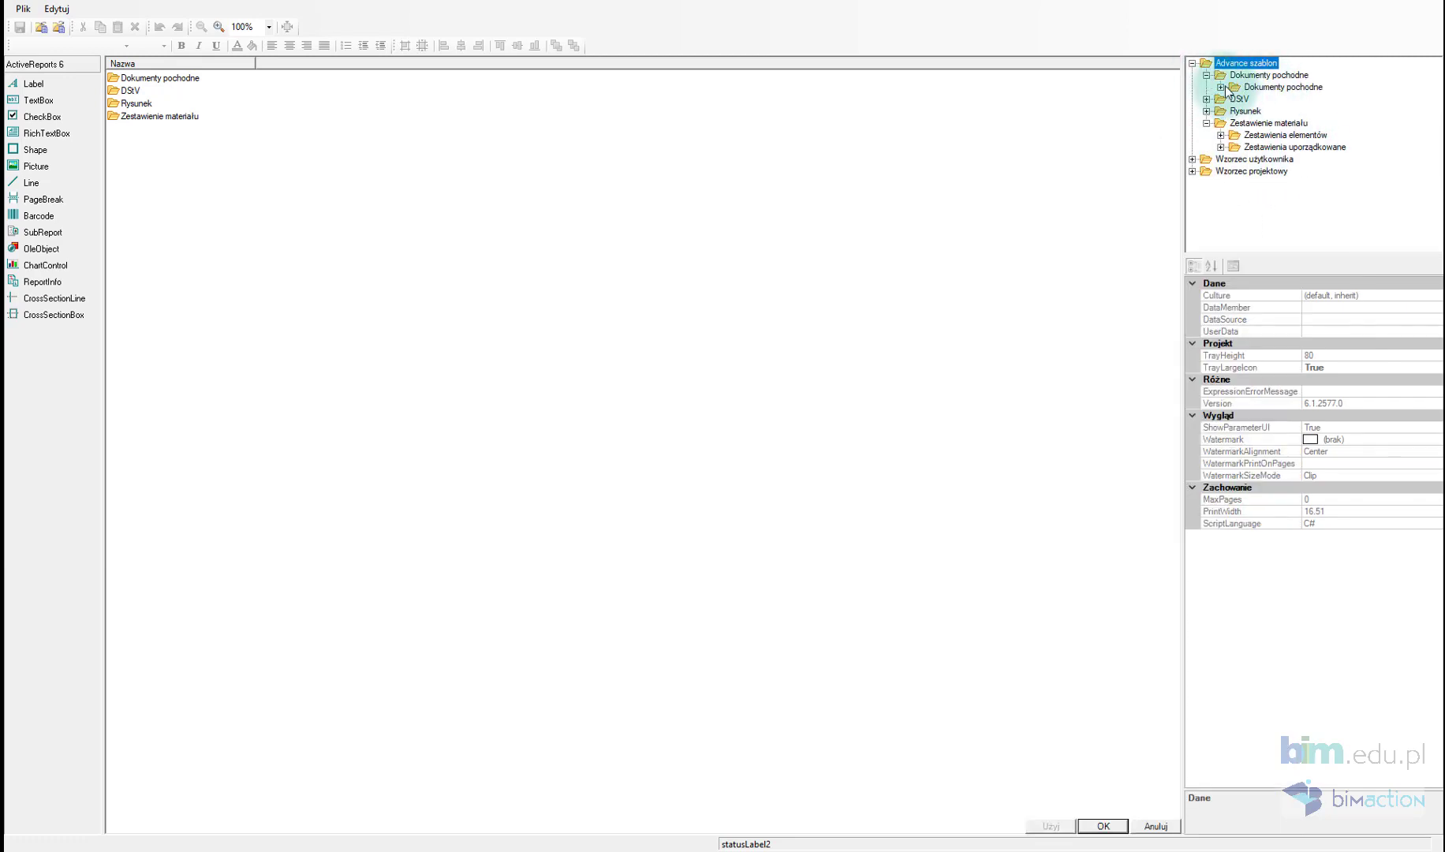
pyautogui.click(1222, 88)
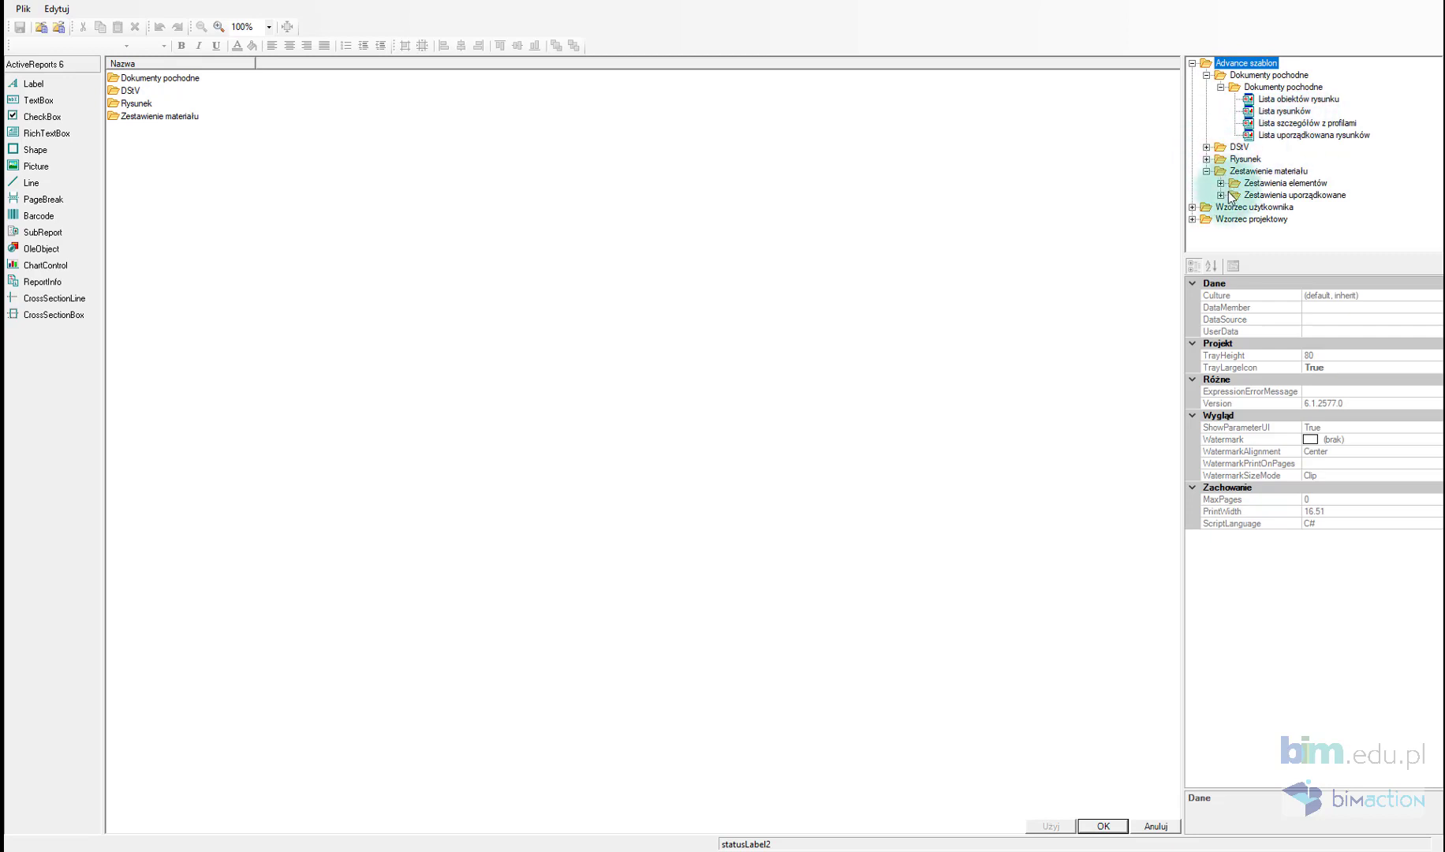
pyautogui.click(1205, 146)
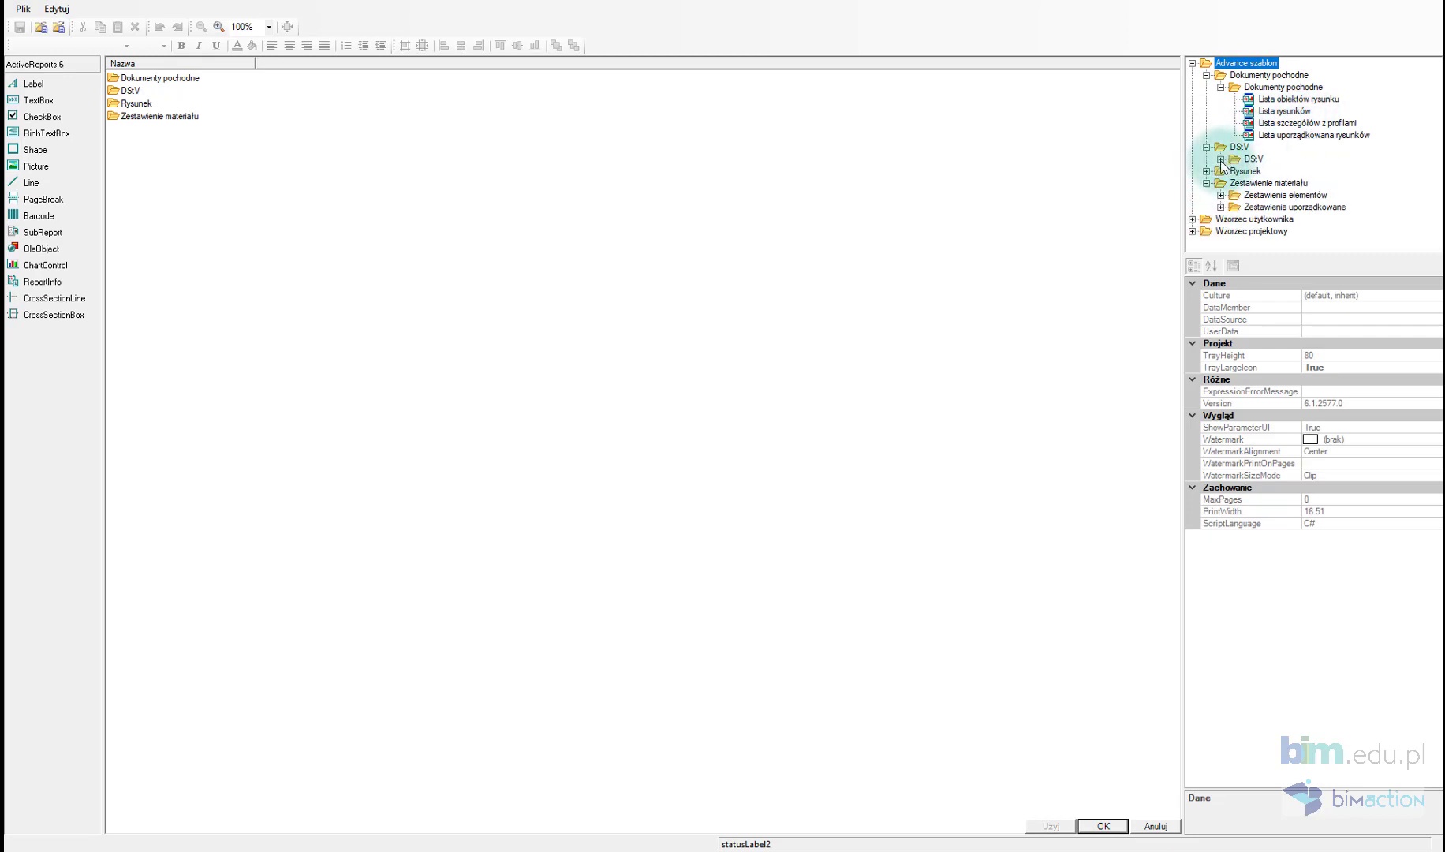
pyautogui.click(1220, 158)
pyautogui.click(1206, 182)
pyautogui.scroll(-1, 1270, 190)
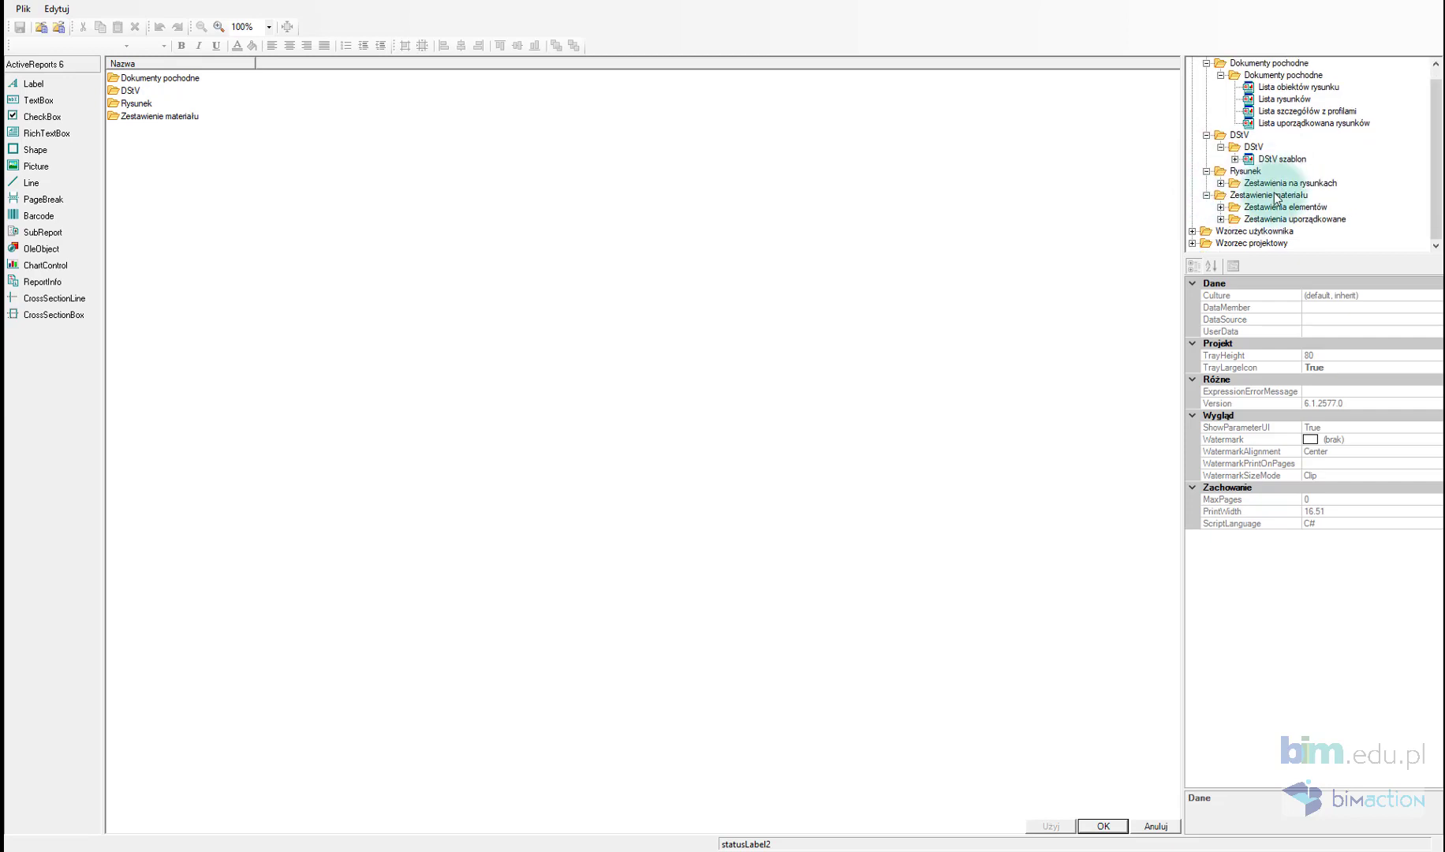
pyautogui.click(1220, 218)
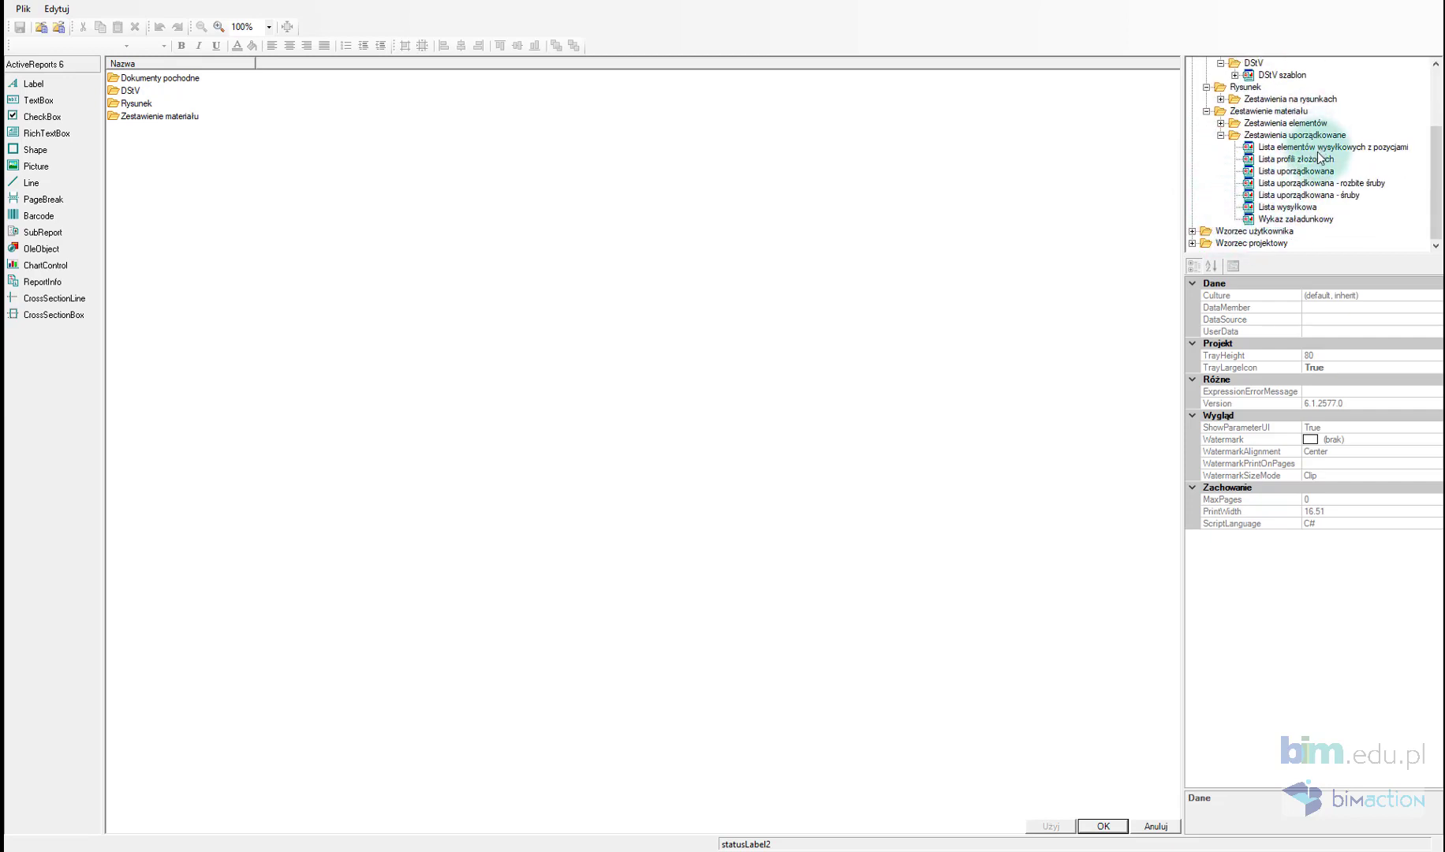
pyautogui.click(1297, 195)
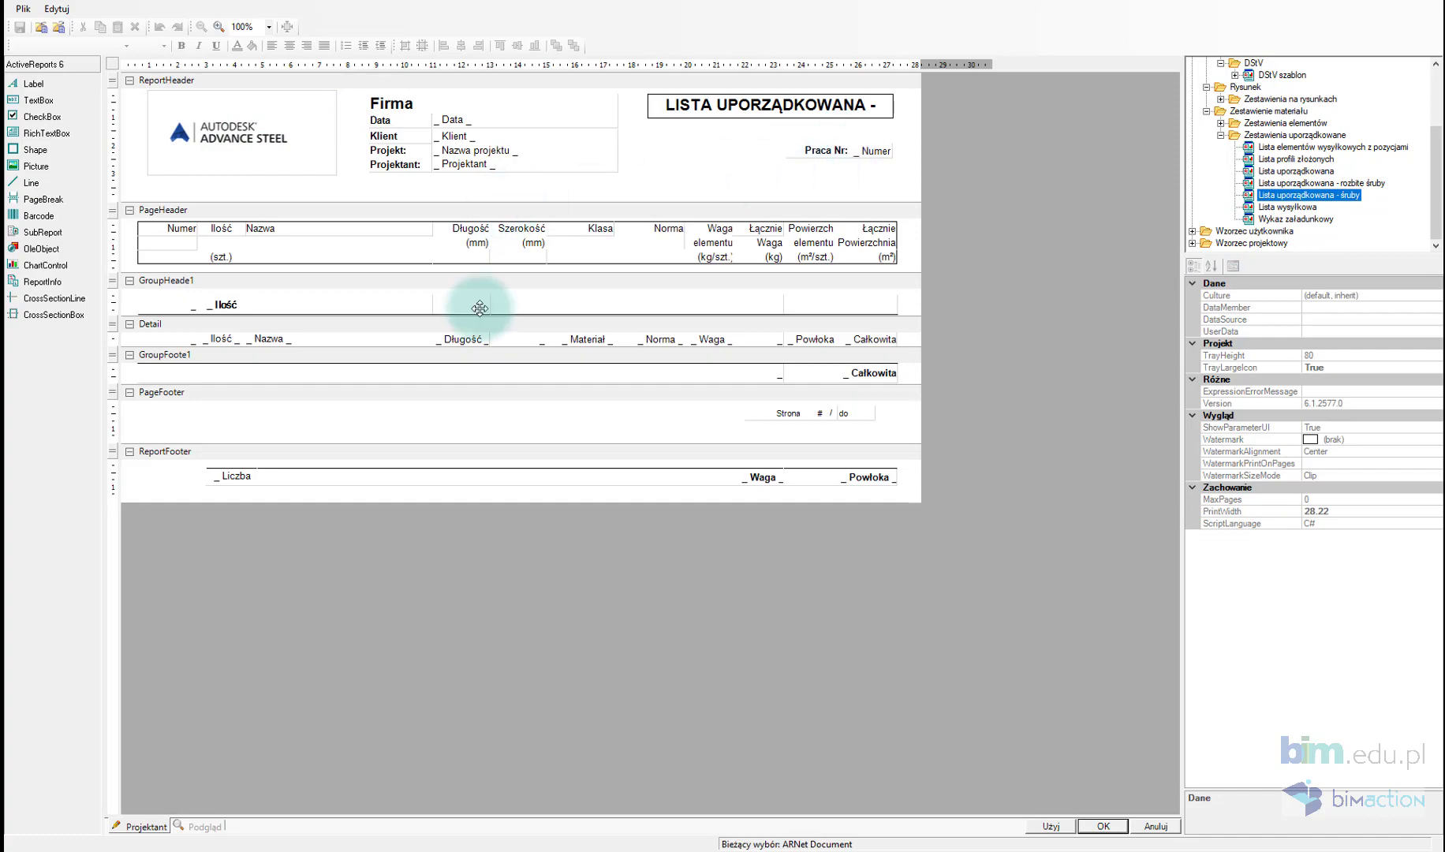
pyautogui.click(1051, 826)
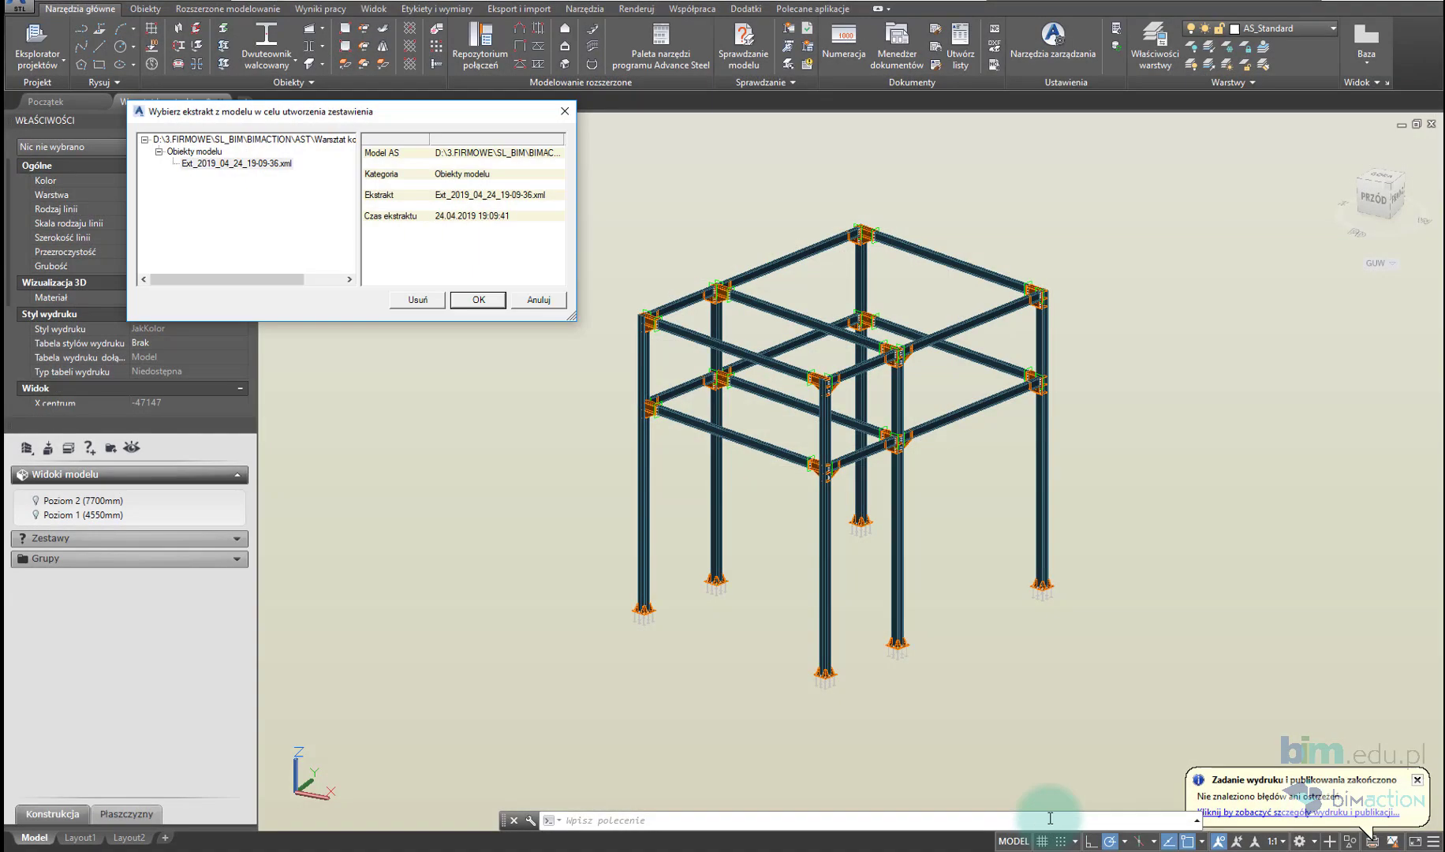
# Step: Confirm the model extract and page through the three-page report preview
pyautogui.click(469, 298)
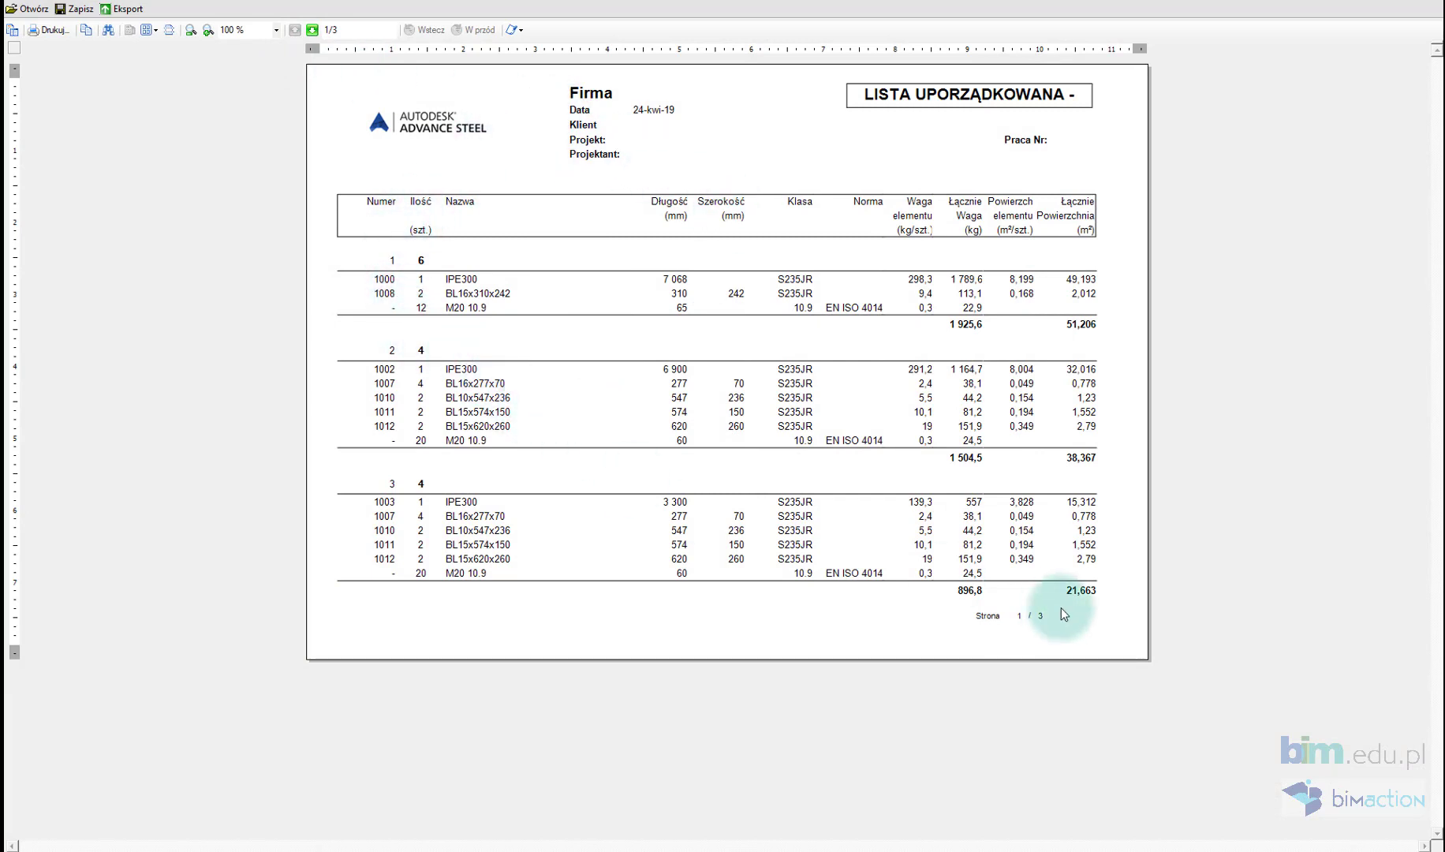
pyautogui.click(312, 30)
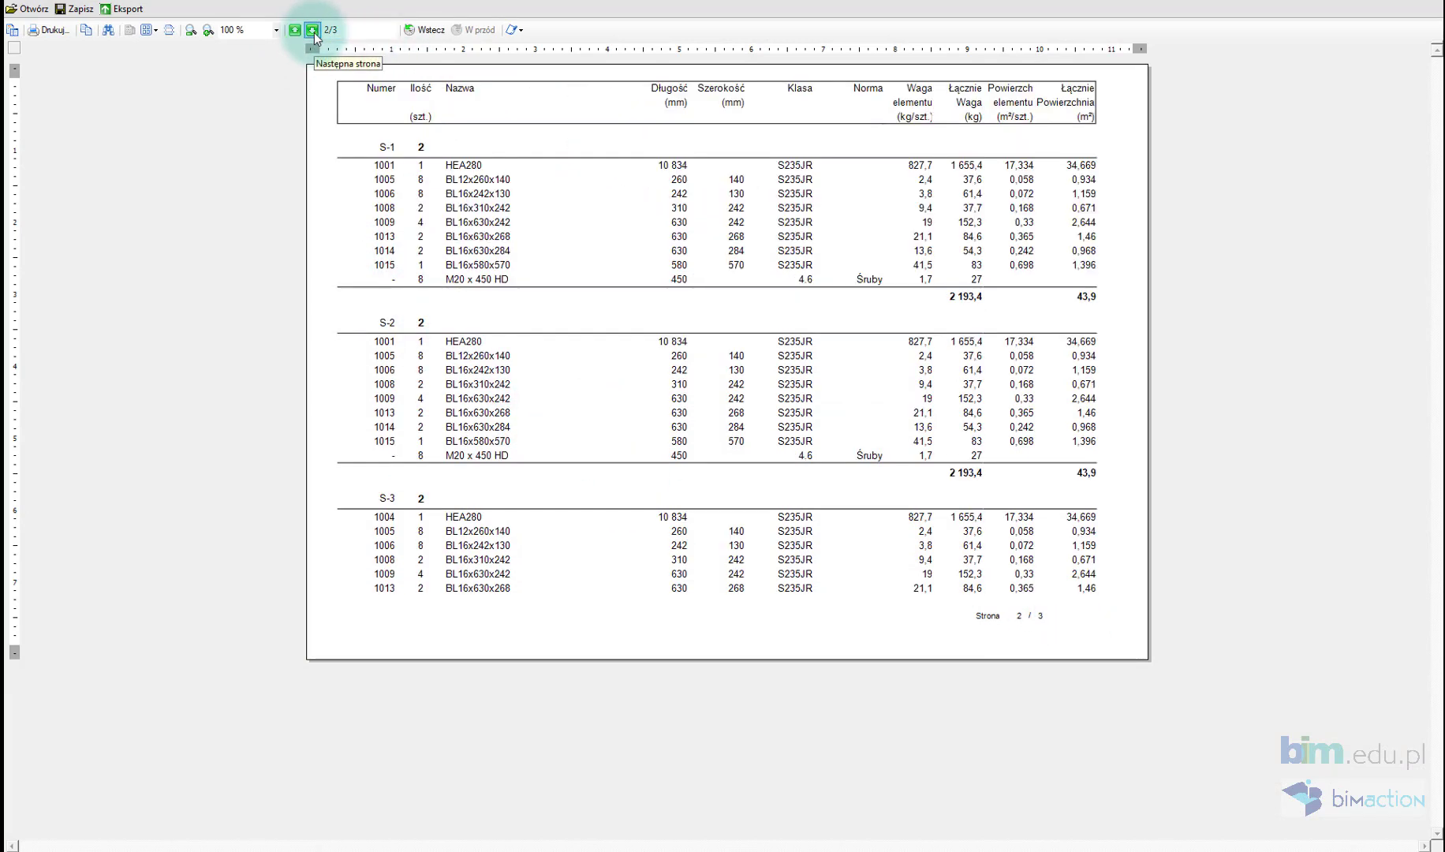
pyautogui.click(313, 30)
pyautogui.click(295, 30)
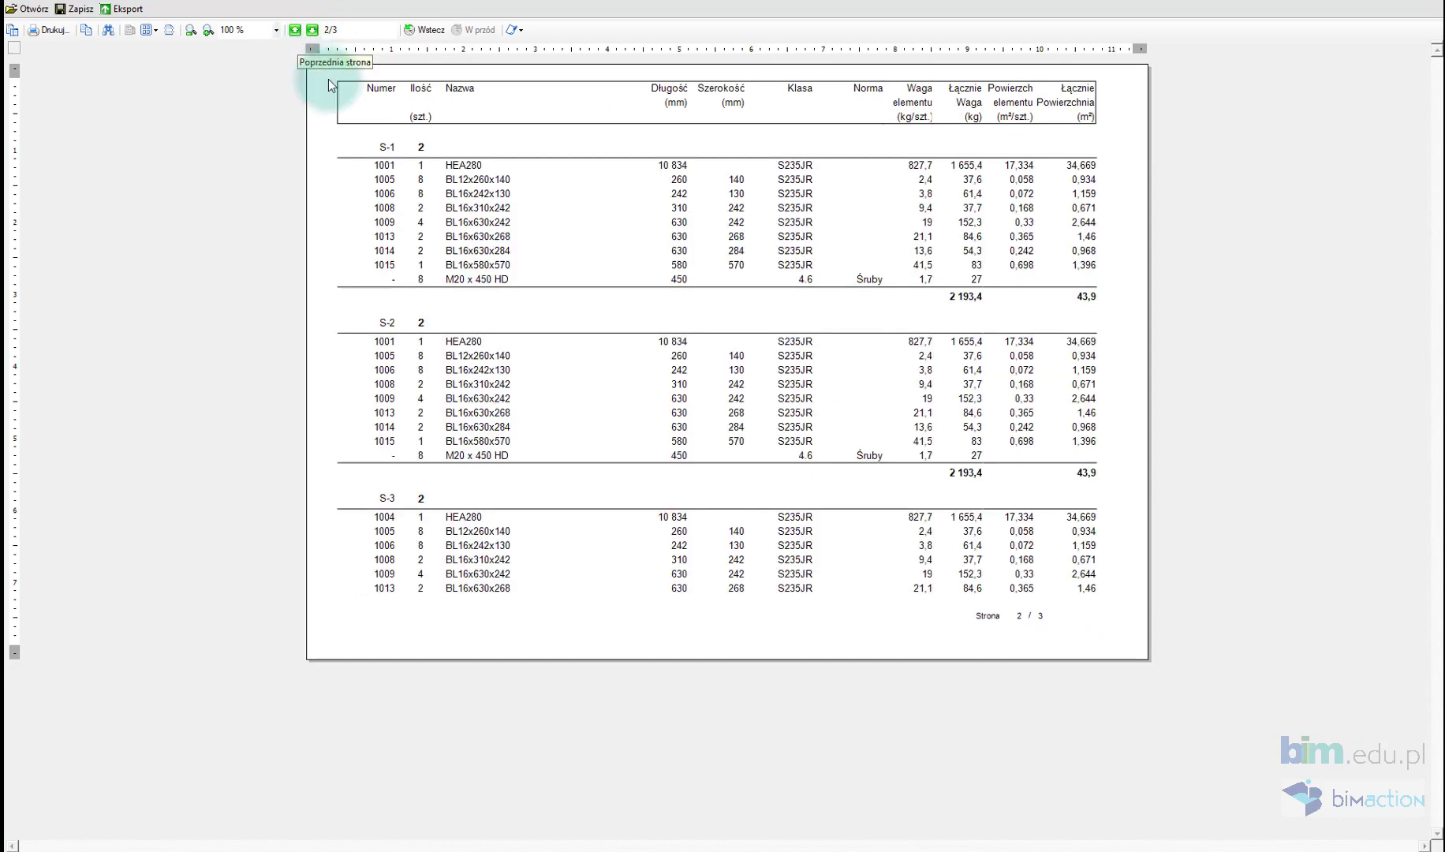
# Step: Export the report as PDF into the BOM folder and close the preview unsaved
pyautogui.click(128, 14)
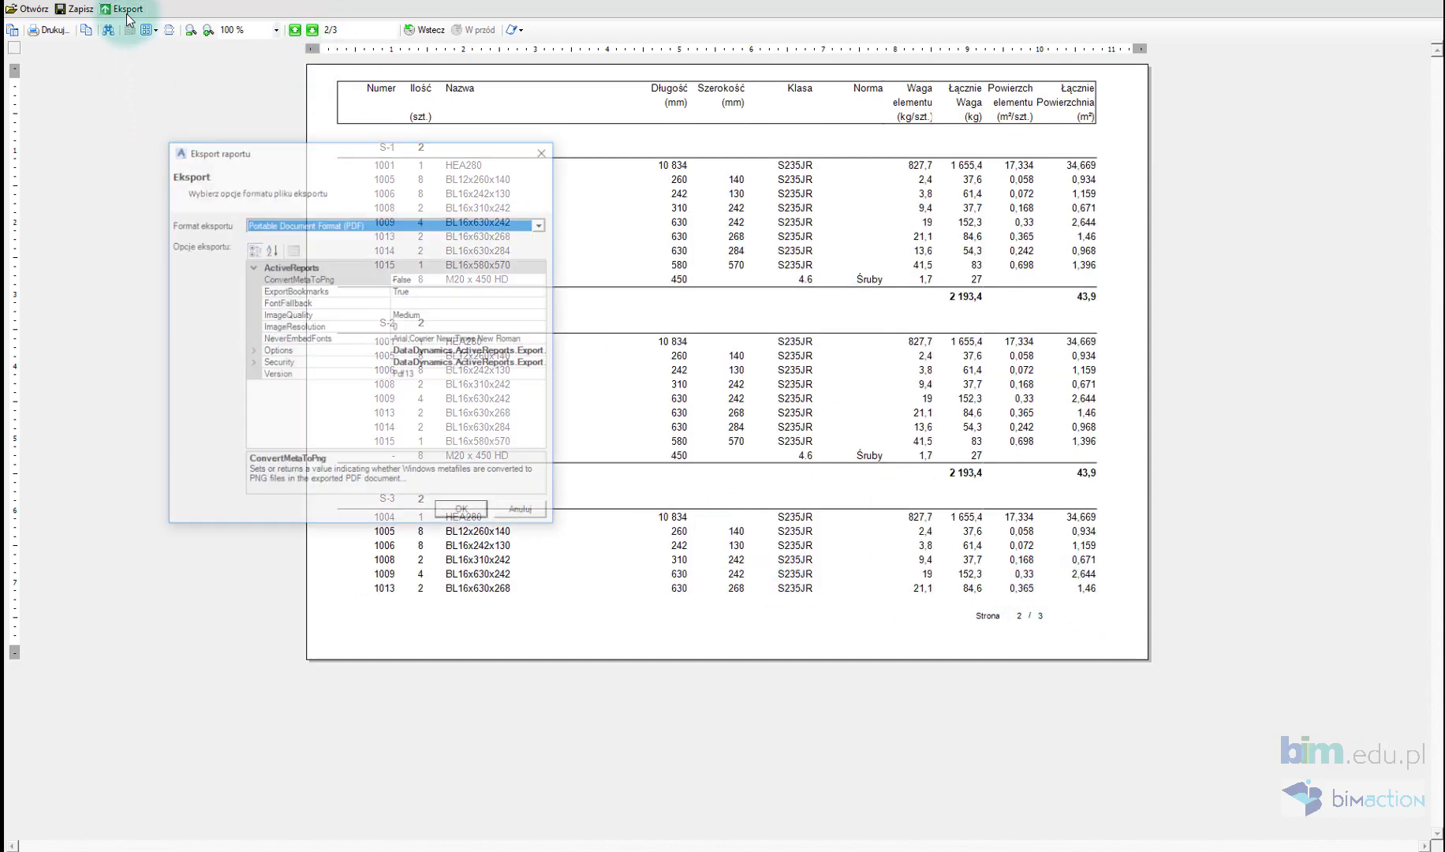
pyautogui.click(485, 229)
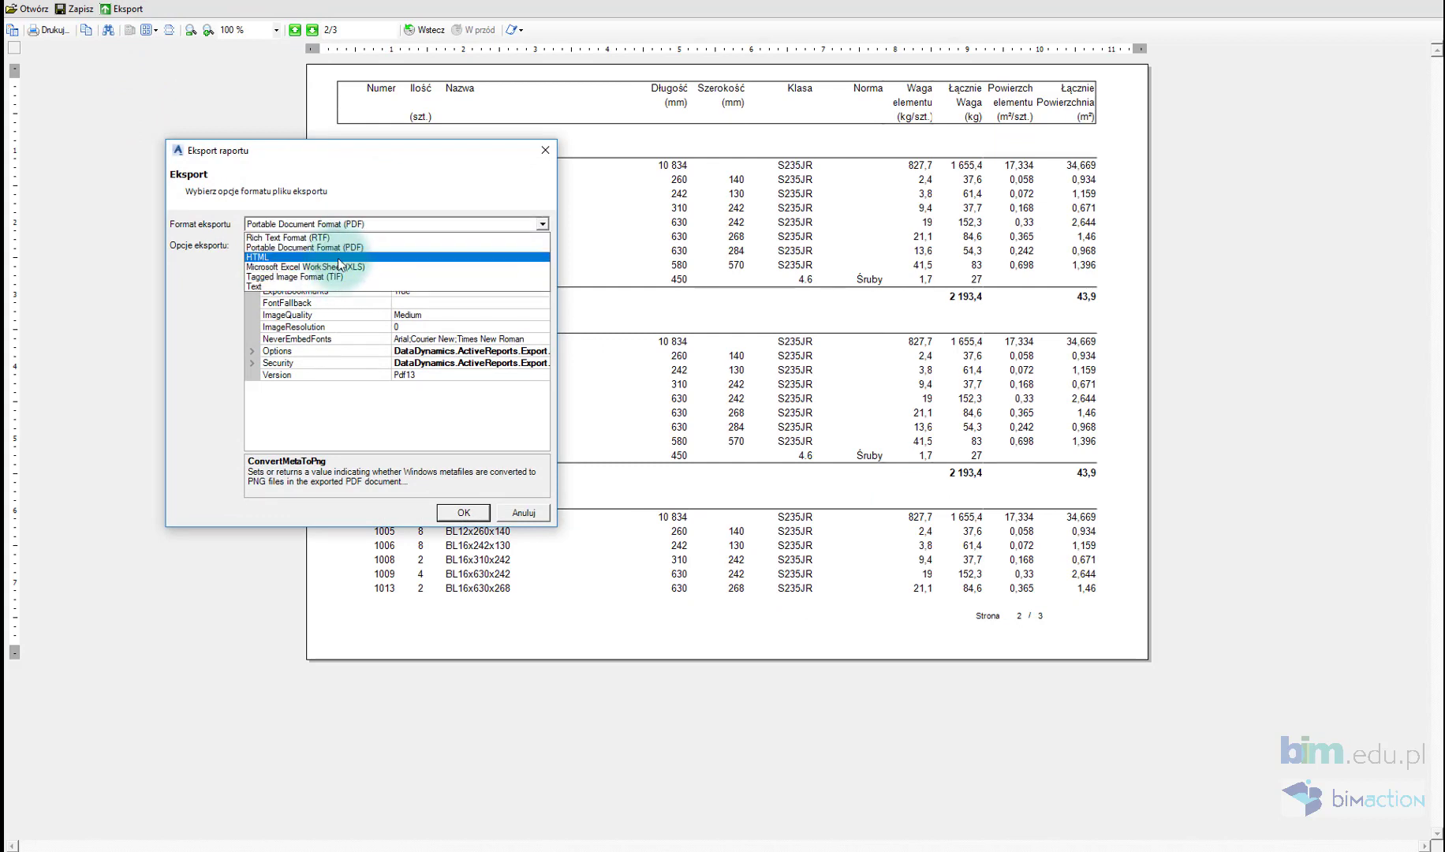
pyautogui.click(339, 247)
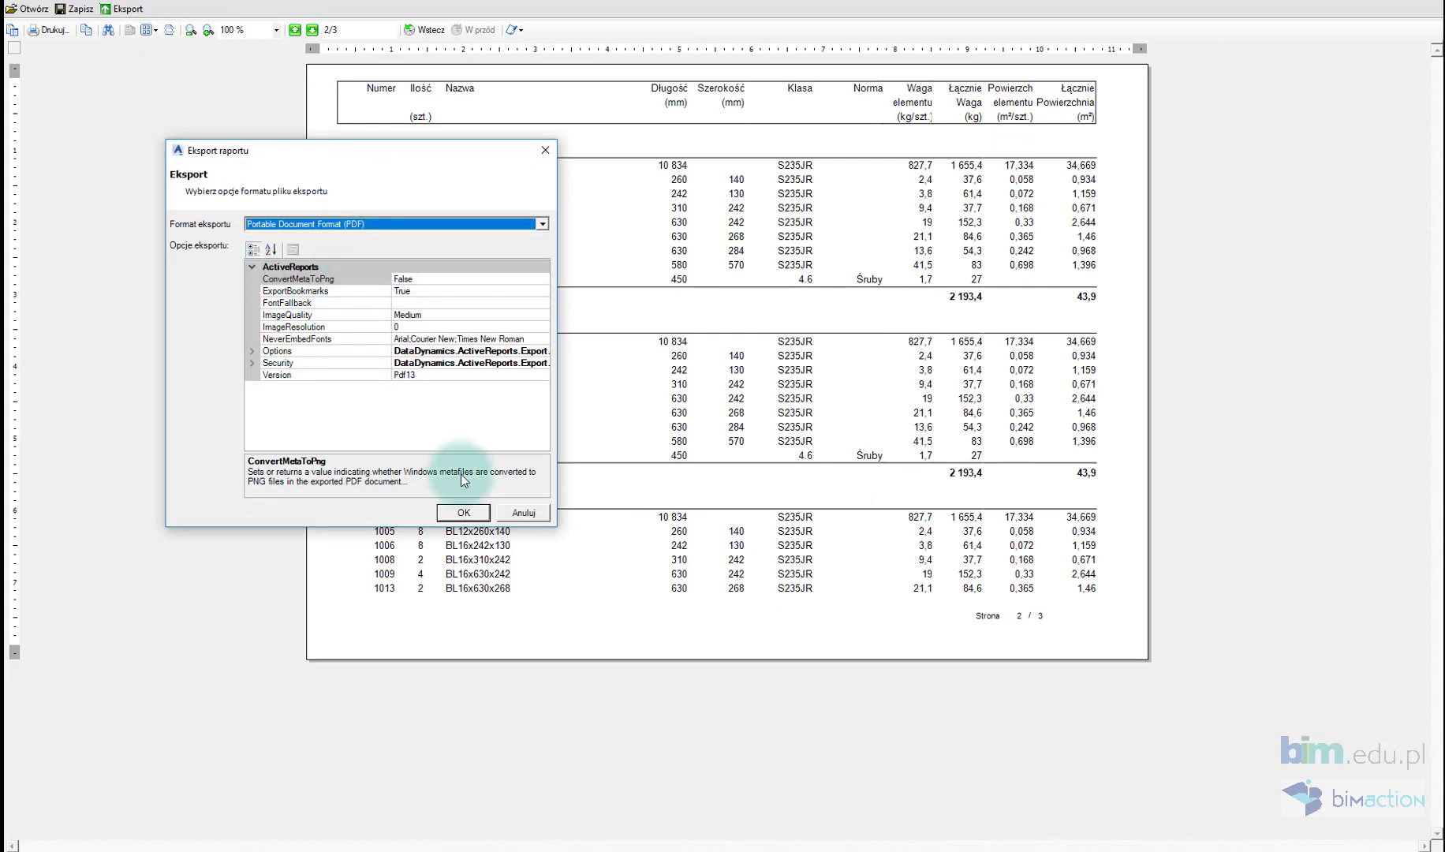
pyautogui.click(464, 512)
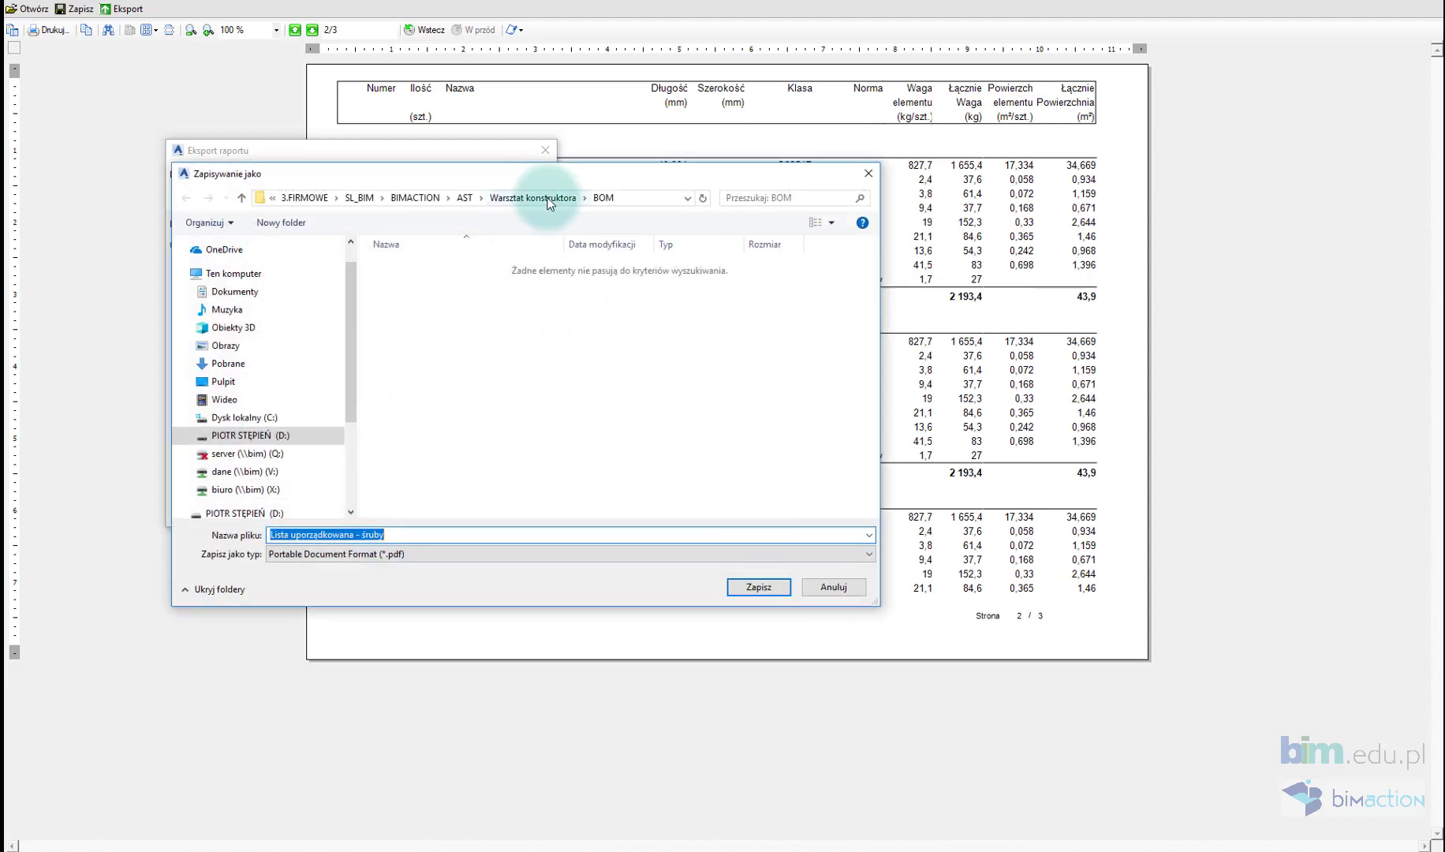
pyautogui.click(757, 588)
pyautogui.click(464, 505)
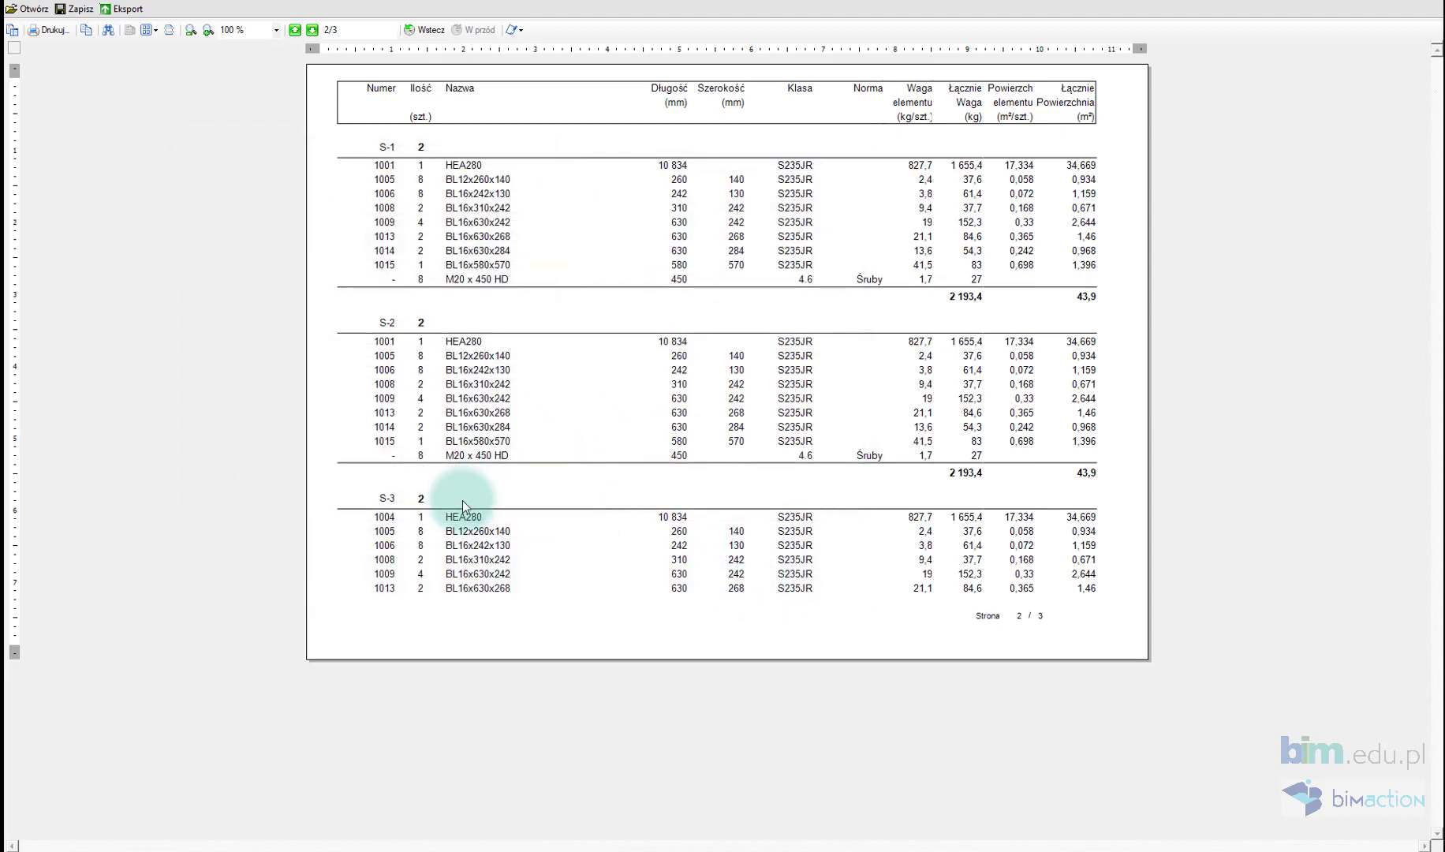
pyautogui.click(725, 457)
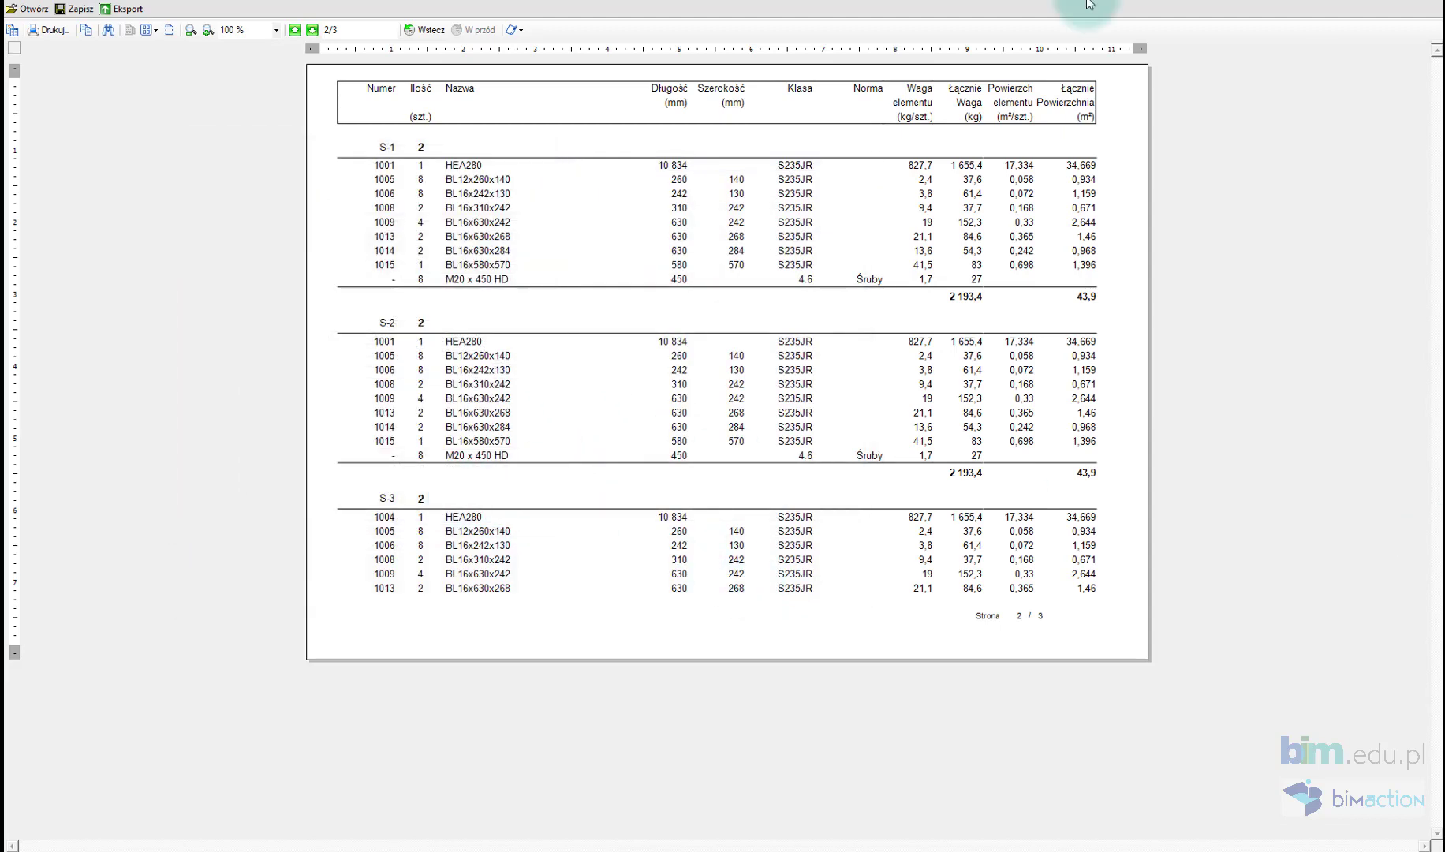
pyautogui.click(1437, 3)
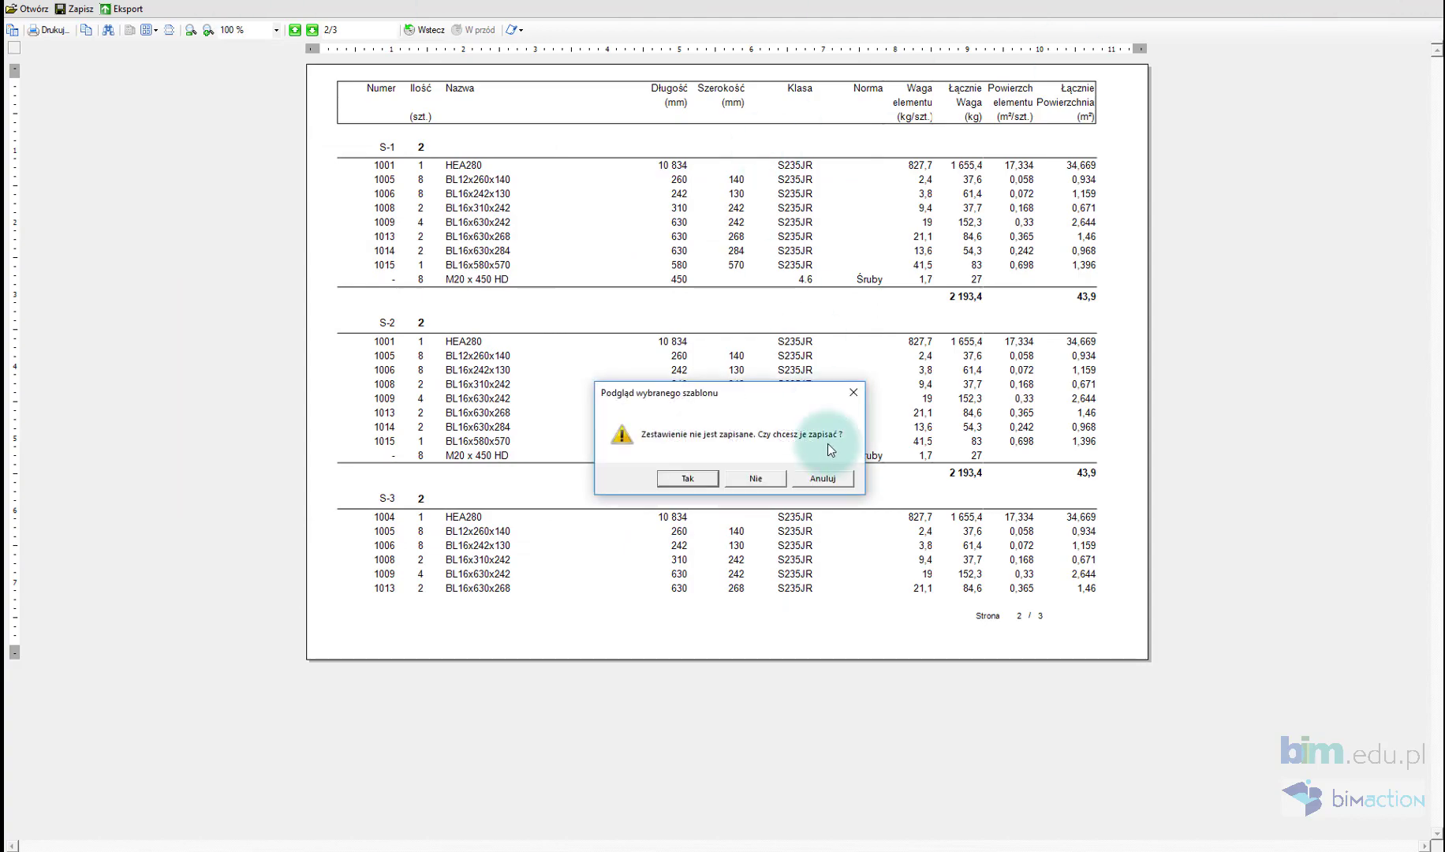
pyautogui.click(755, 478)
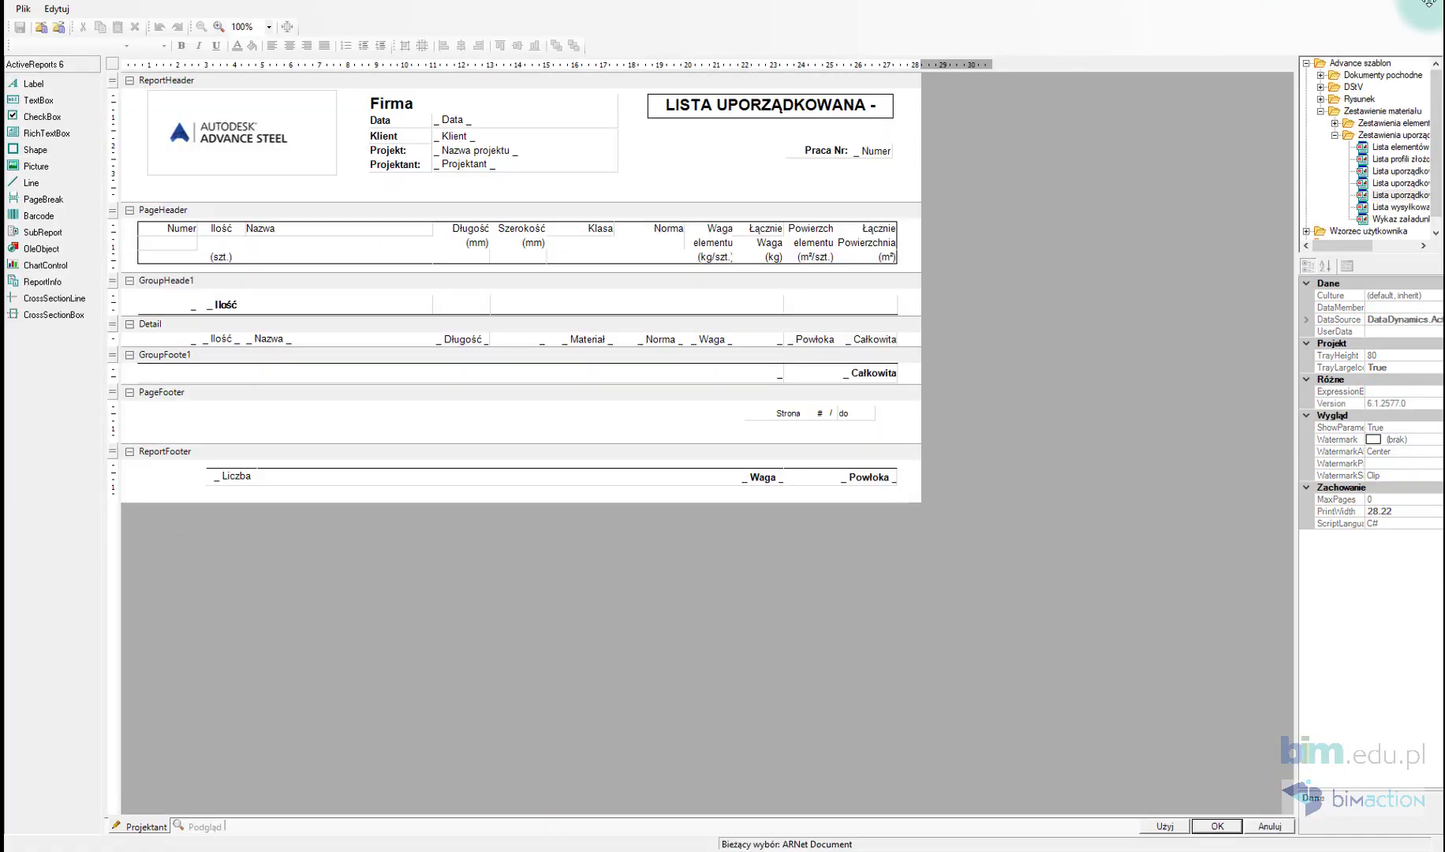
# Step: Close the report designer and open the Lista uporządkowana - śruby PDF from Warsztat konstruktora > BOM
pyautogui.click(1428, 3)
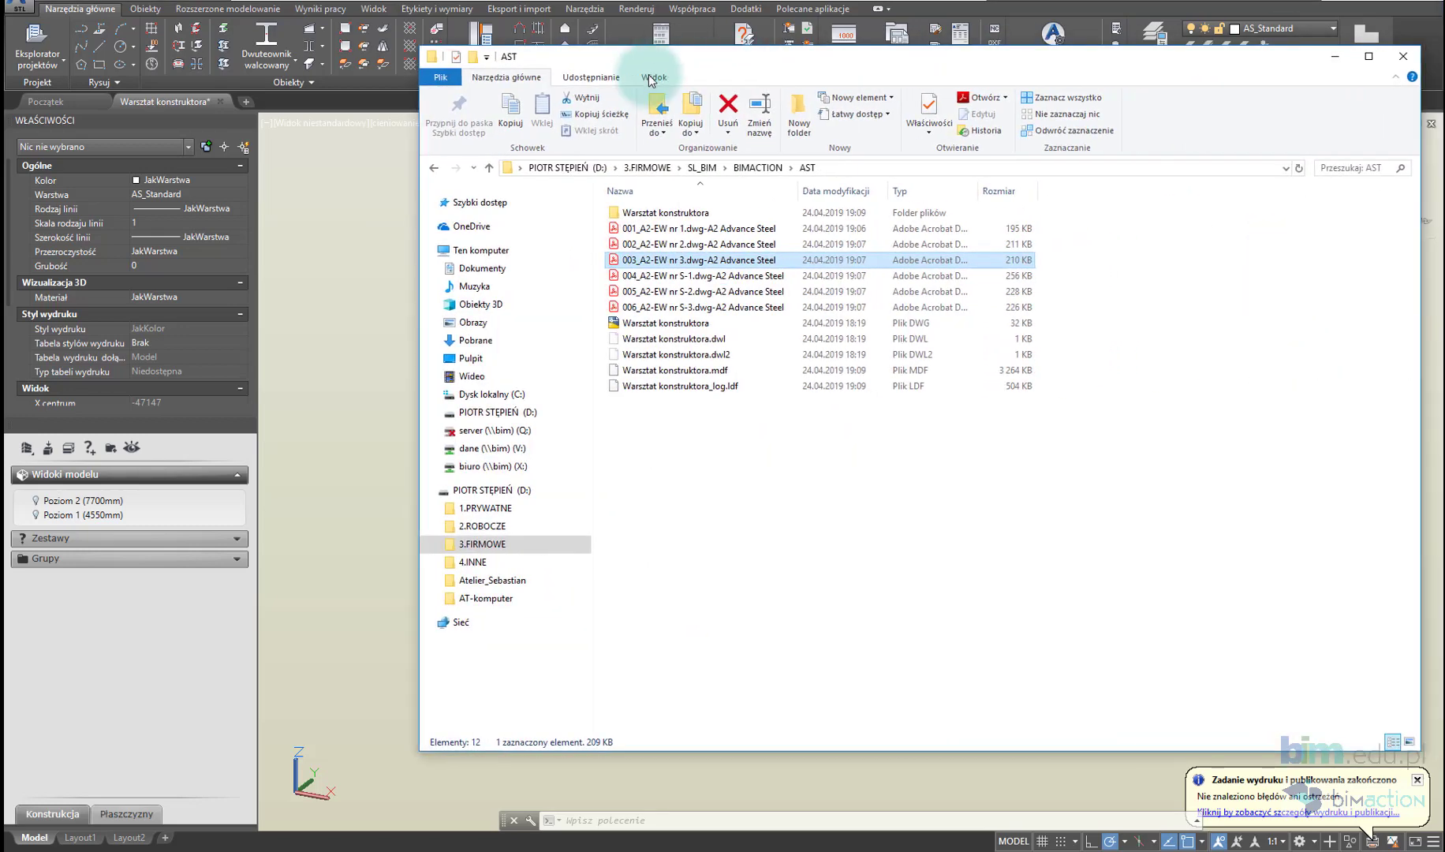
pyautogui.doubleClick(568, 223)
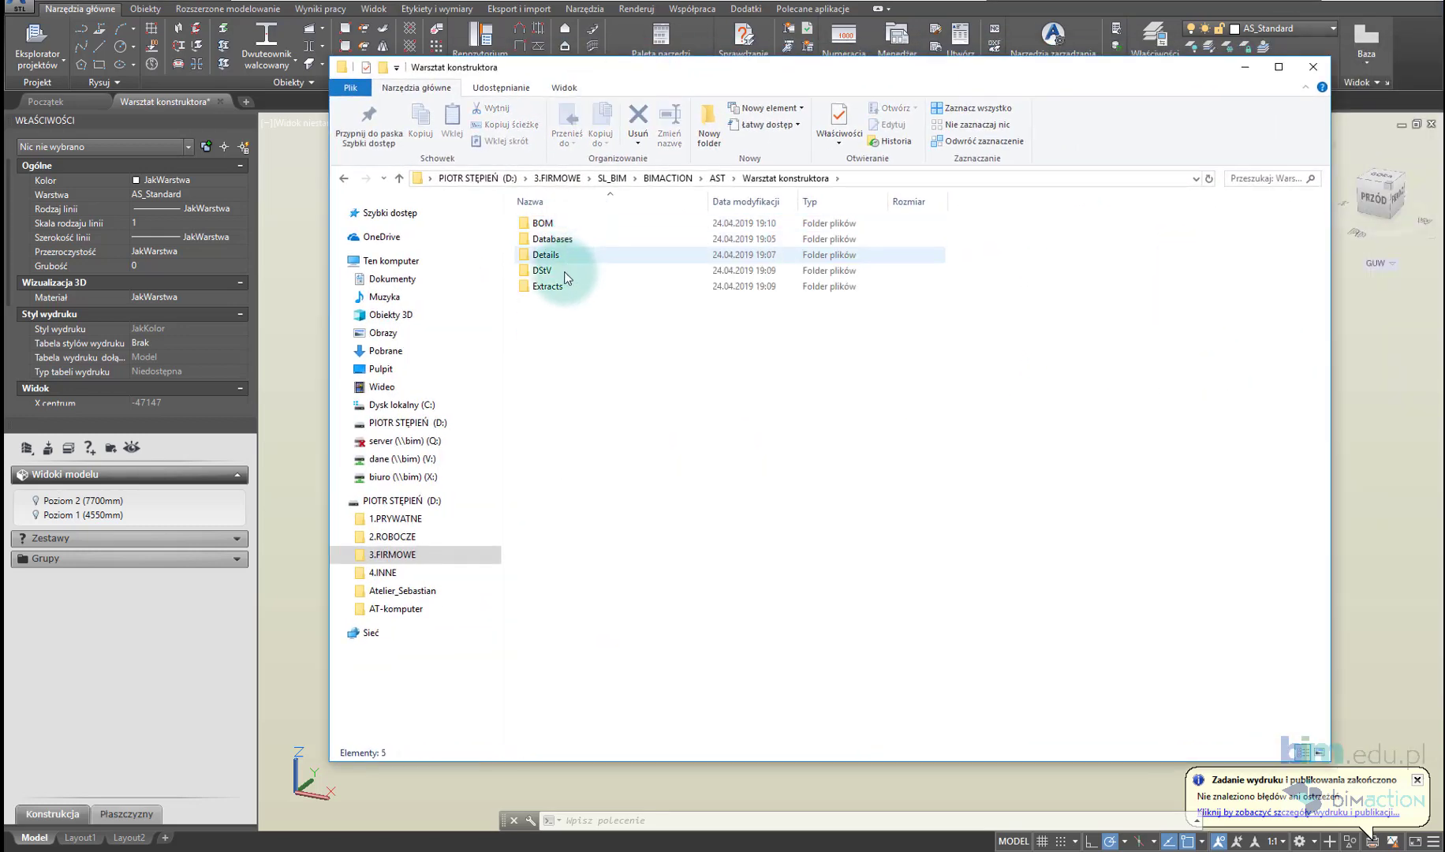
pyautogui.doubleClick(559, 223)
pyautogui.doubleClick(558, 223)
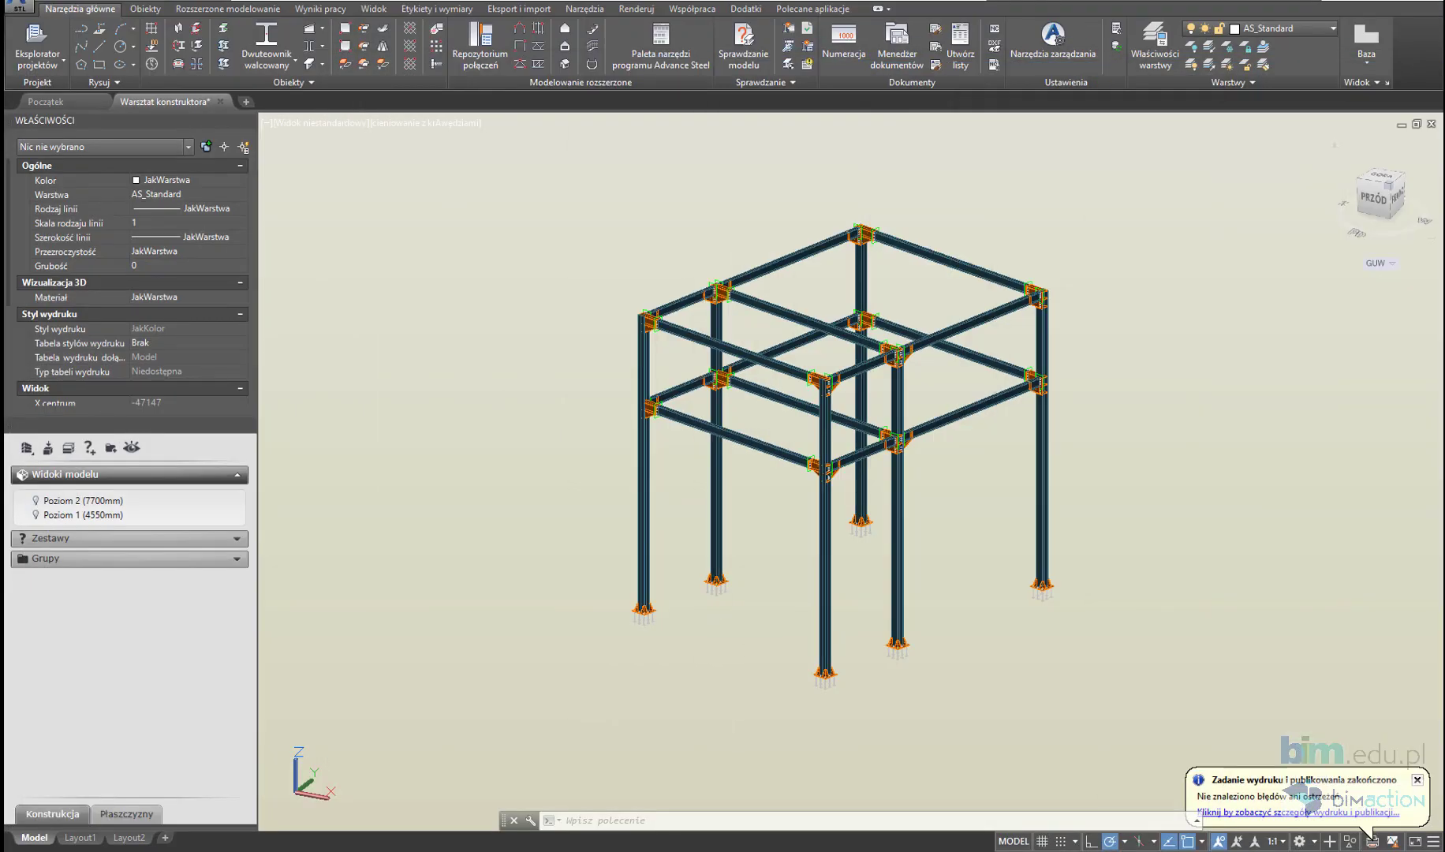
# Step: Generate DStV-NC files for the frame's steel parts from the Dokumenty panel
pyautogui.click(995, 35)
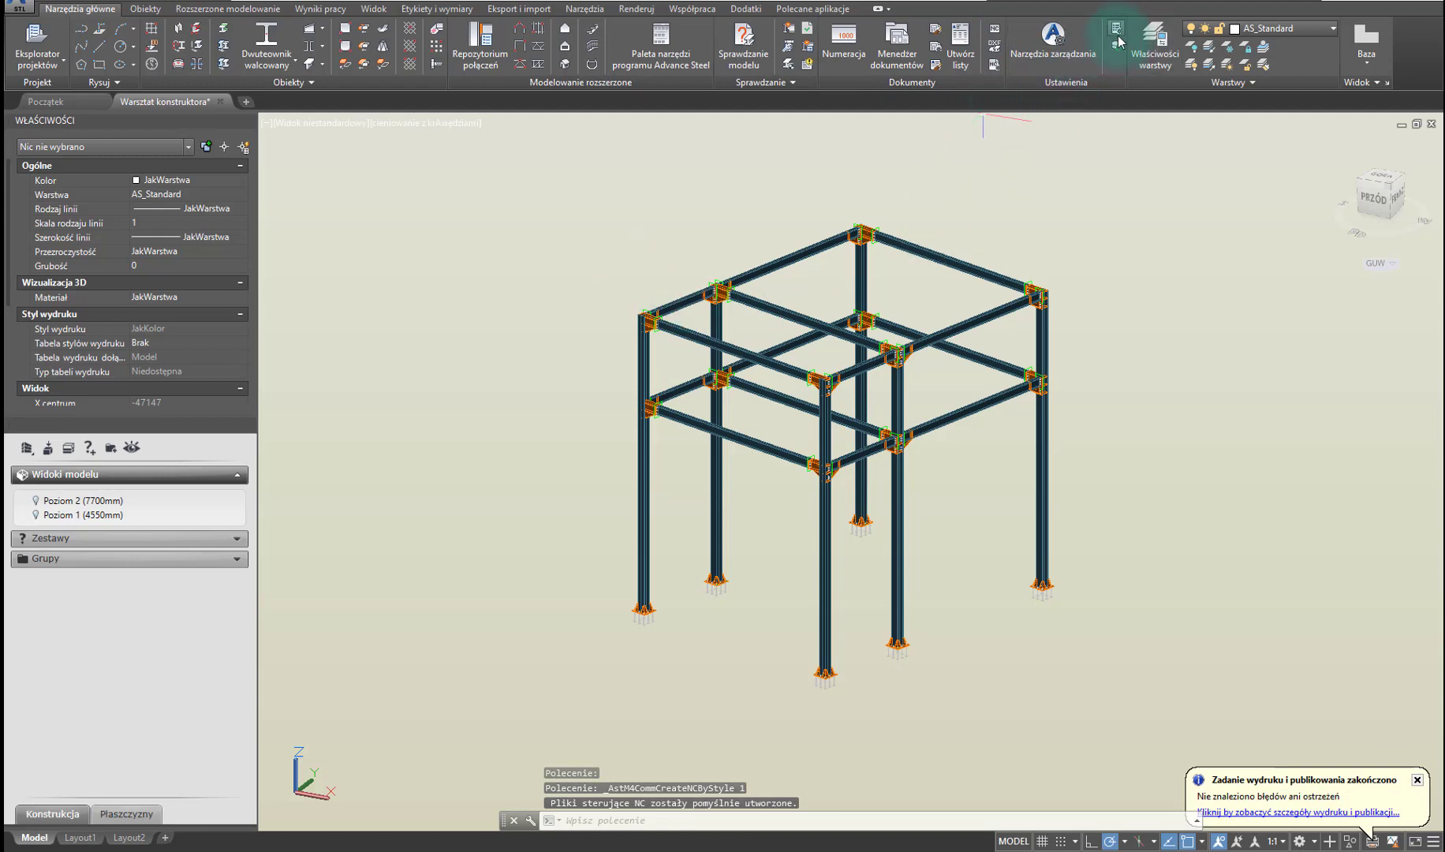
pyautogui.click(995, 45)
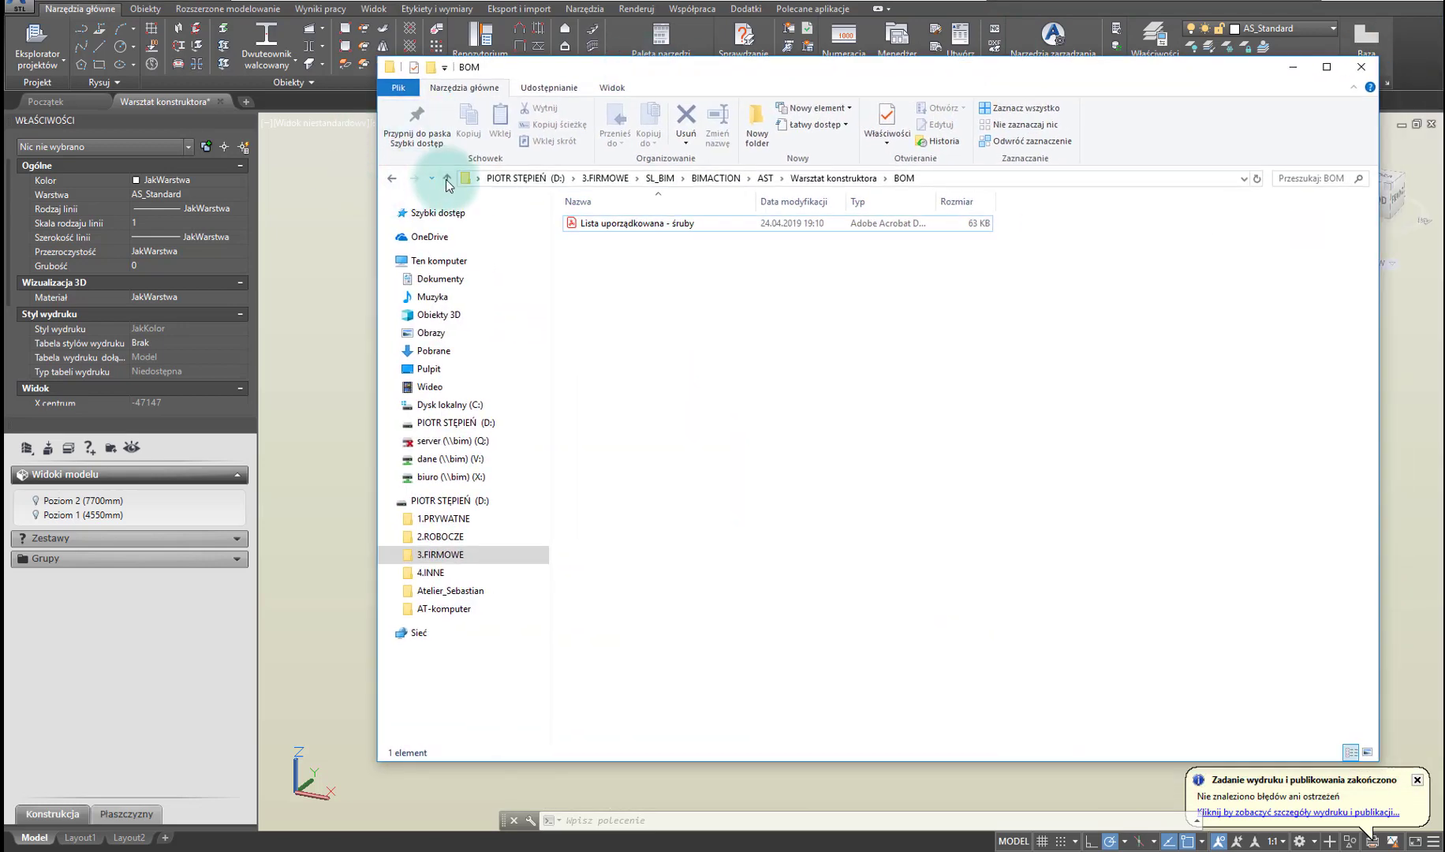
# Step: Browse from Warsztat konstruktora into DStV\NC to see the 32 .nc/.upd files for parts 1000-1015
pyautogui.click(447, 178)
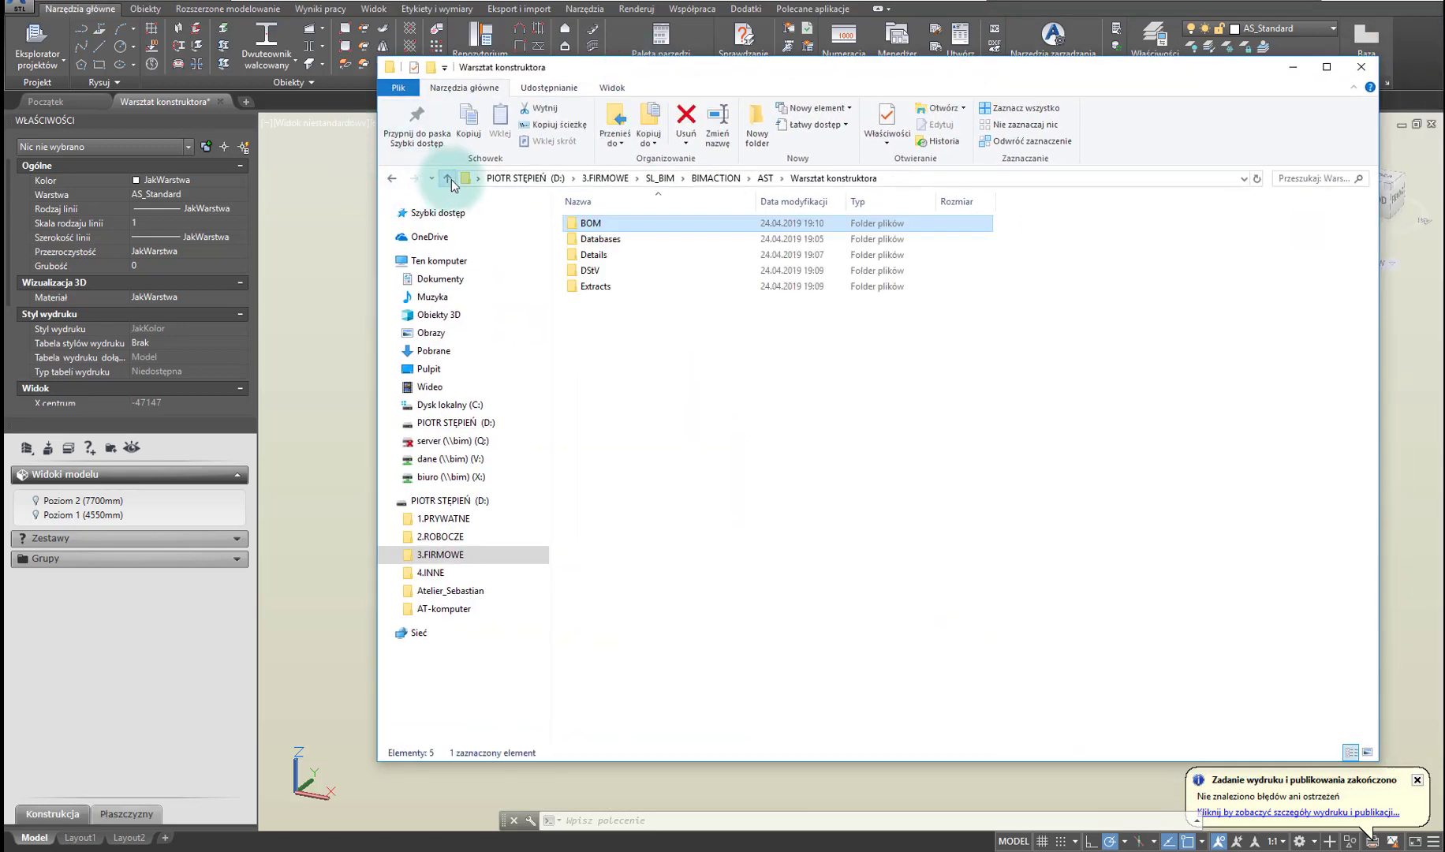
pyautogui.doubleClick(610, 273)
pyautogui.doubleClick(620, 221)
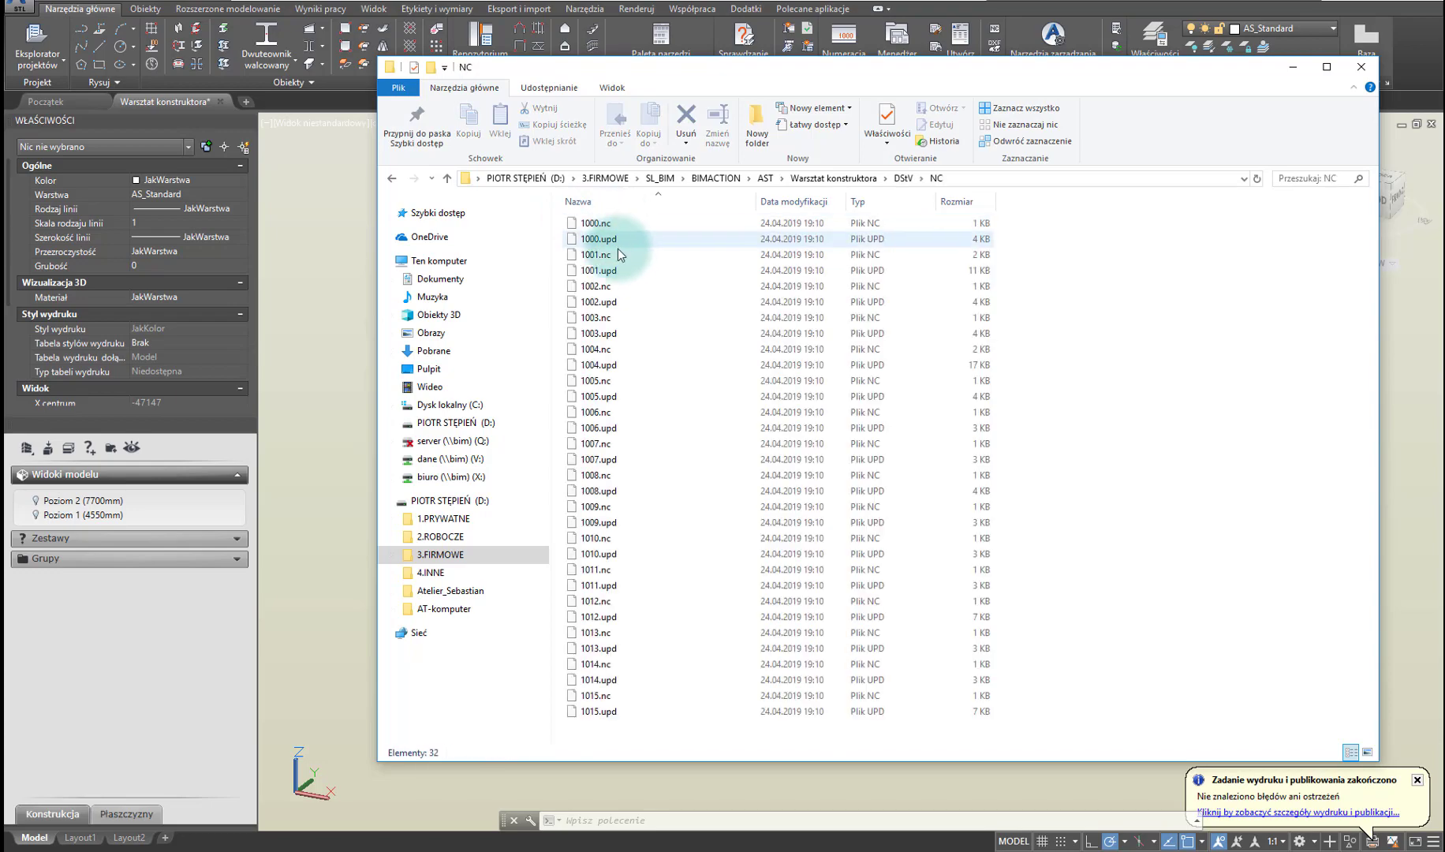